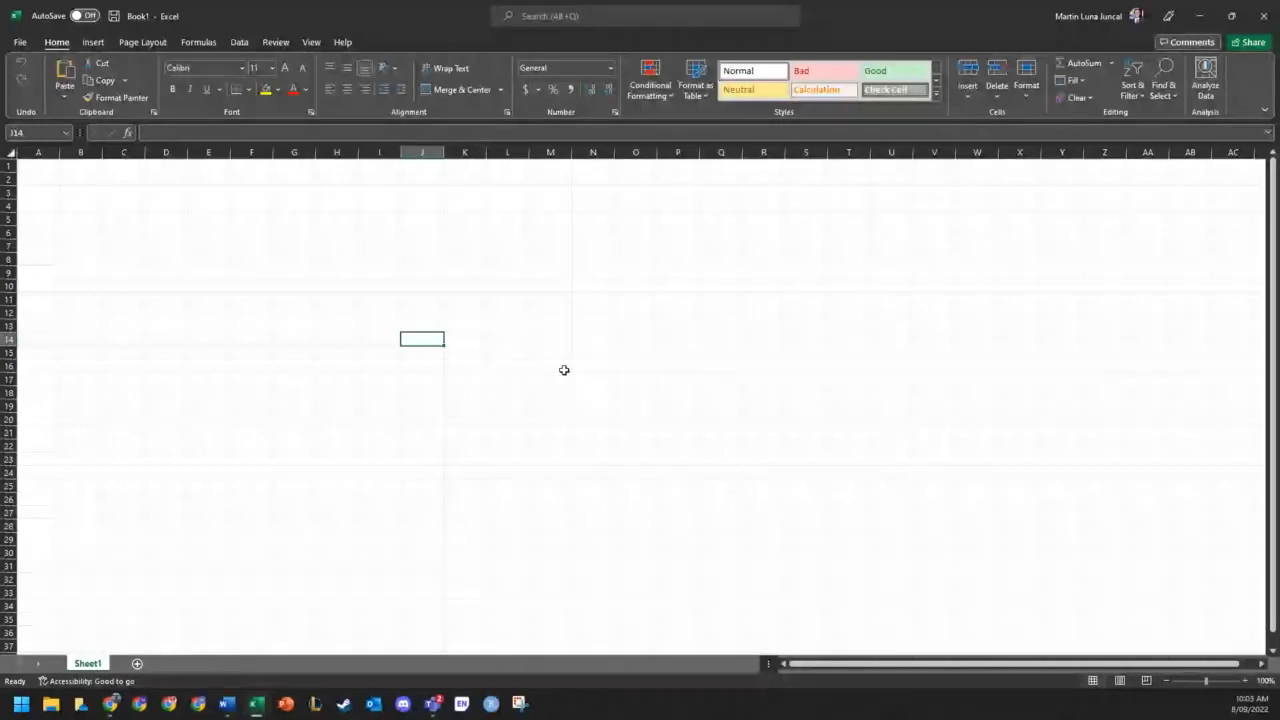
left_click_drag(123, 192, 815, 485)
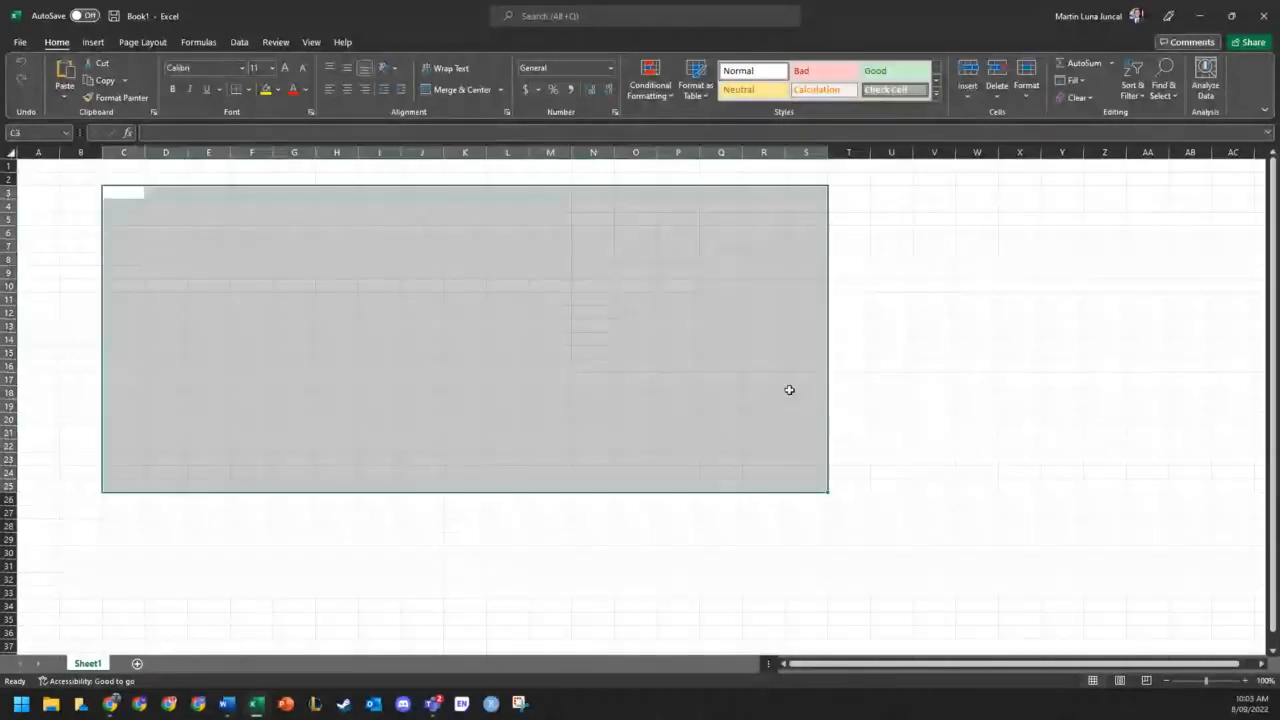
left_click(891, 352)
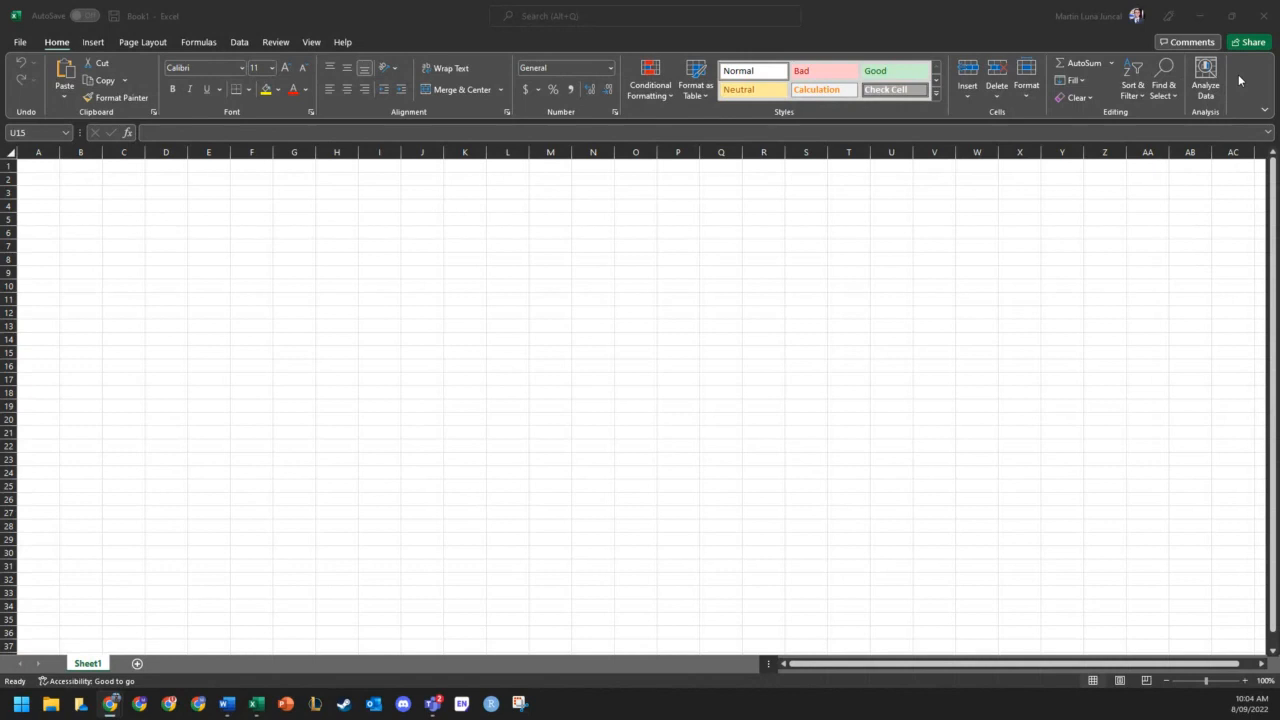
left_click(93, 42)
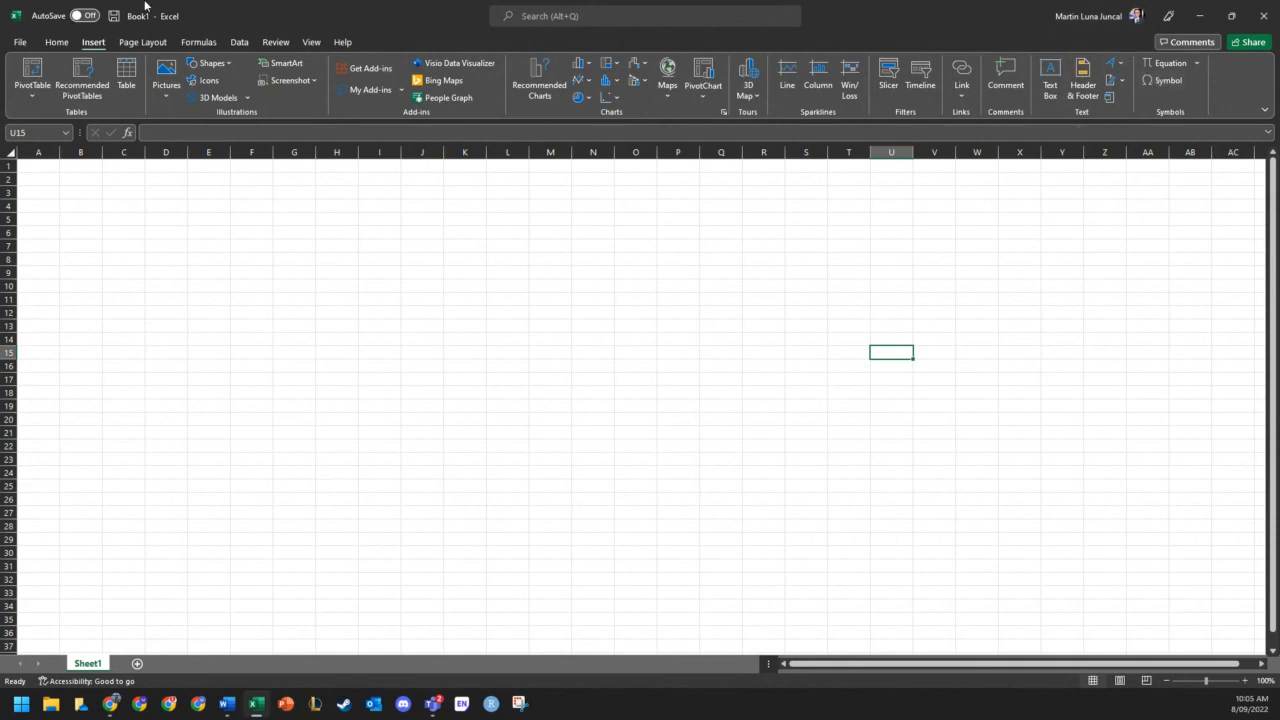
- Turn on printing of gridlines for the sheet and look over the page divisions
left_click(140, 42)
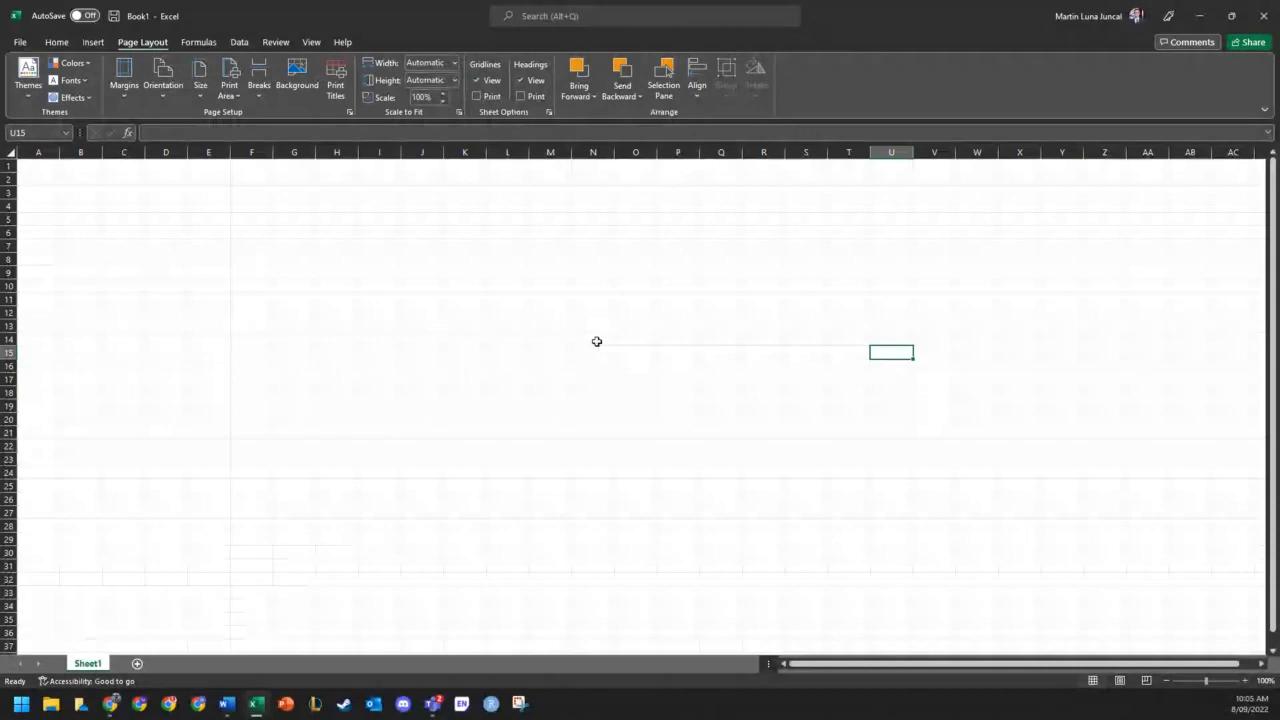
left_click(486, 96)
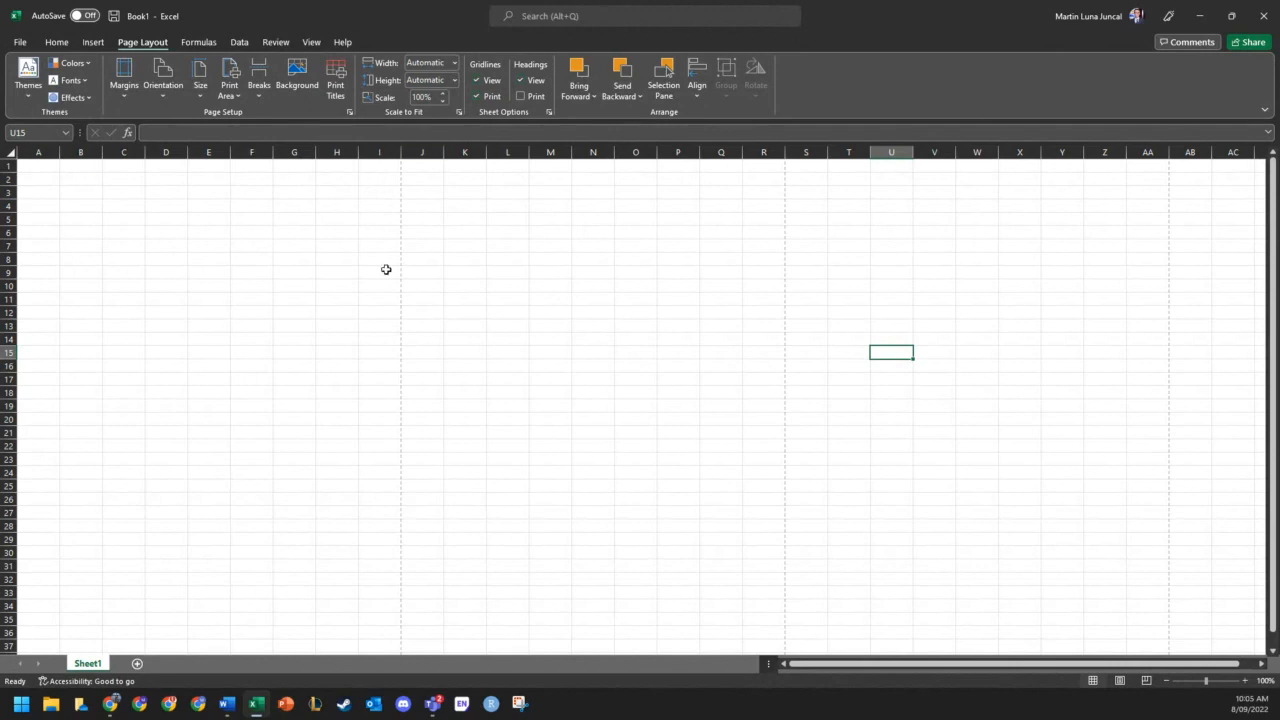
scroll(457, 306, "down", 7)
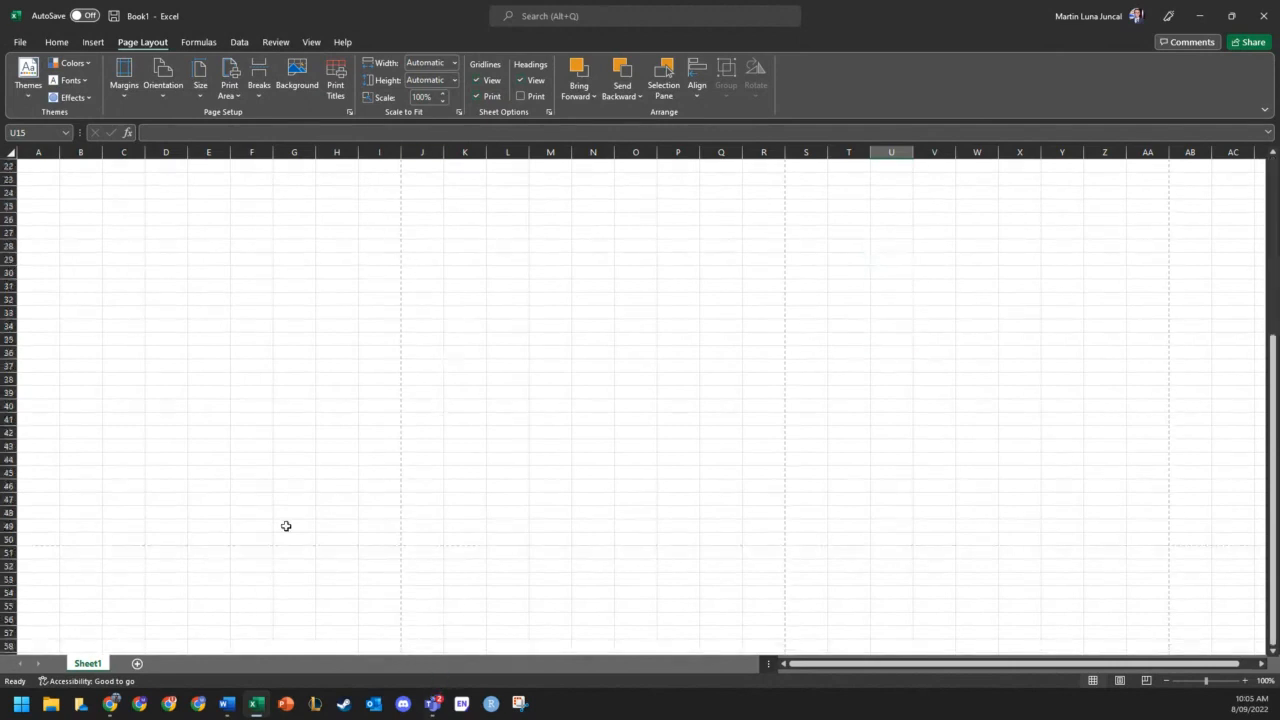
scroll(381, 205, "up", 7)
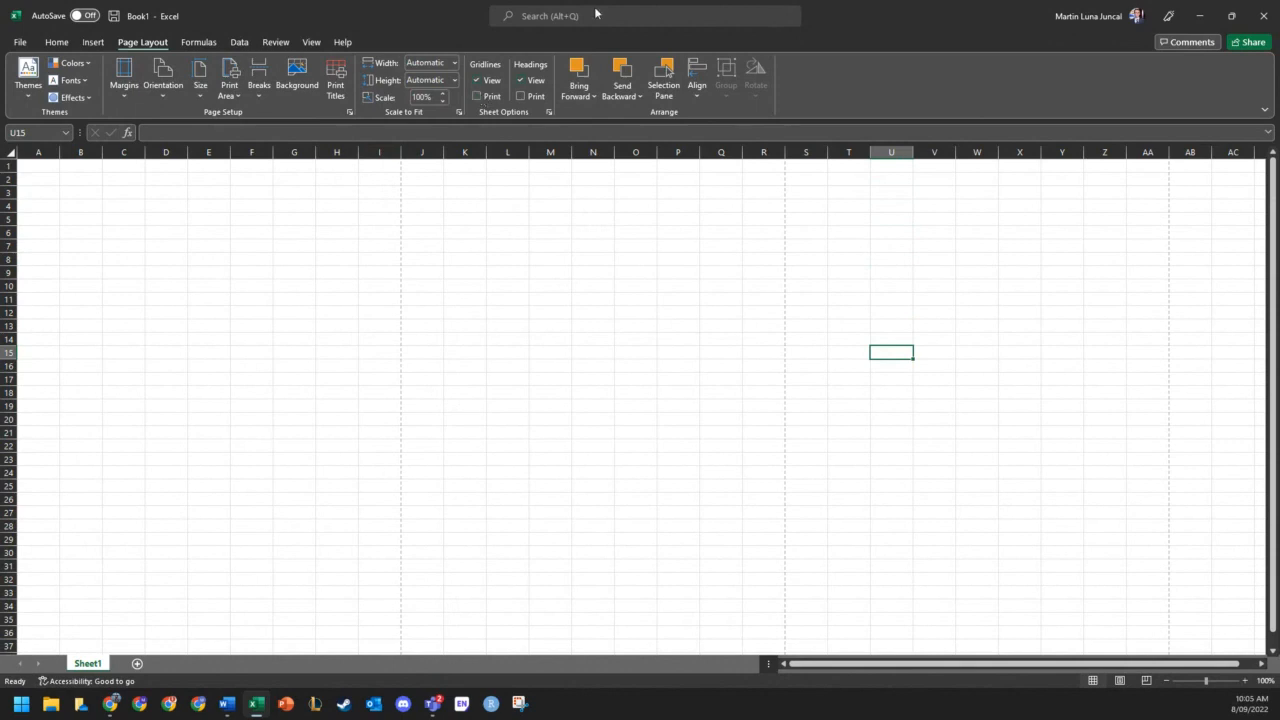
- Enter a SUM formula in cell M11 that adds the range M8:O8
left_click(198, 42)
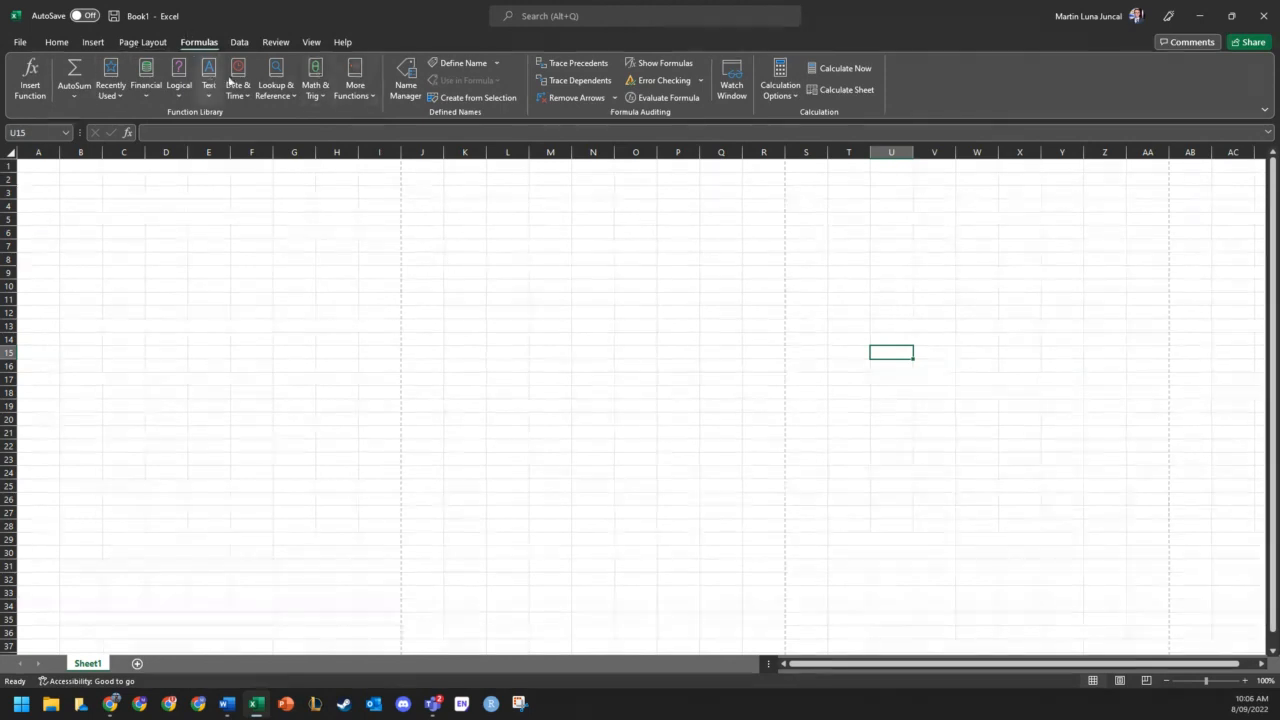
left_click_drag(566, 289, 566, 300)
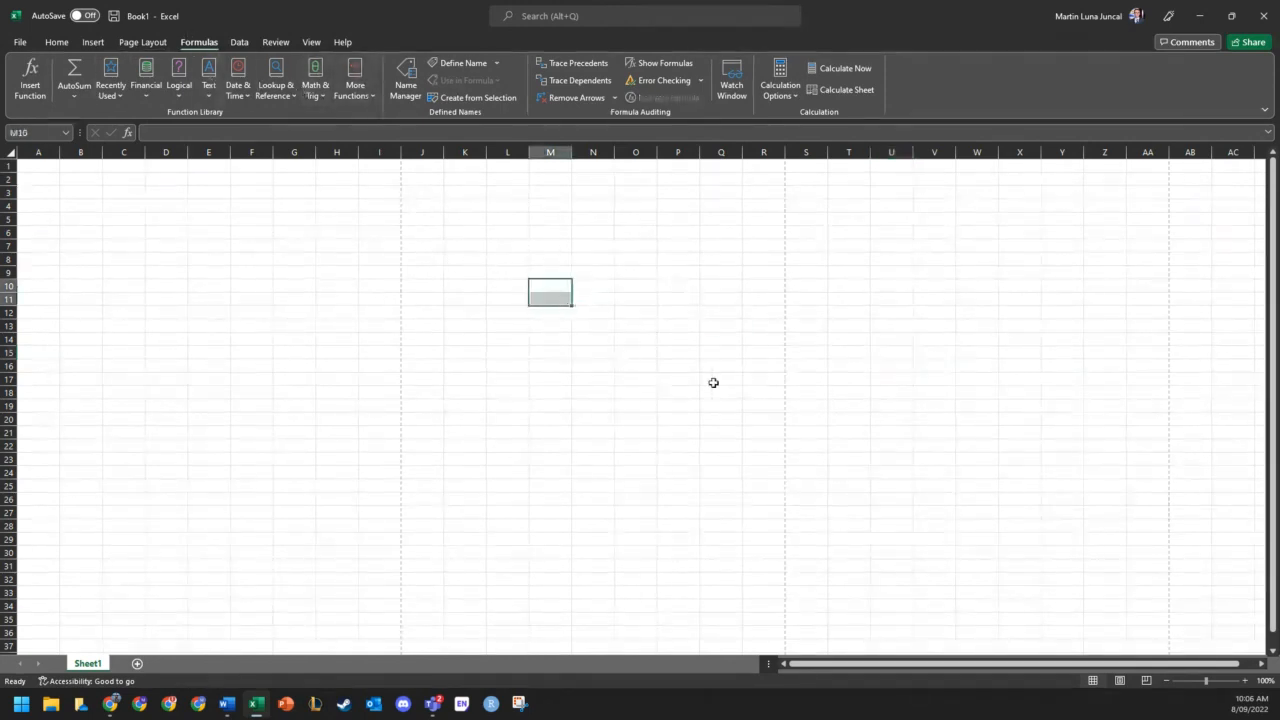
key("Down")
type("=Sum")
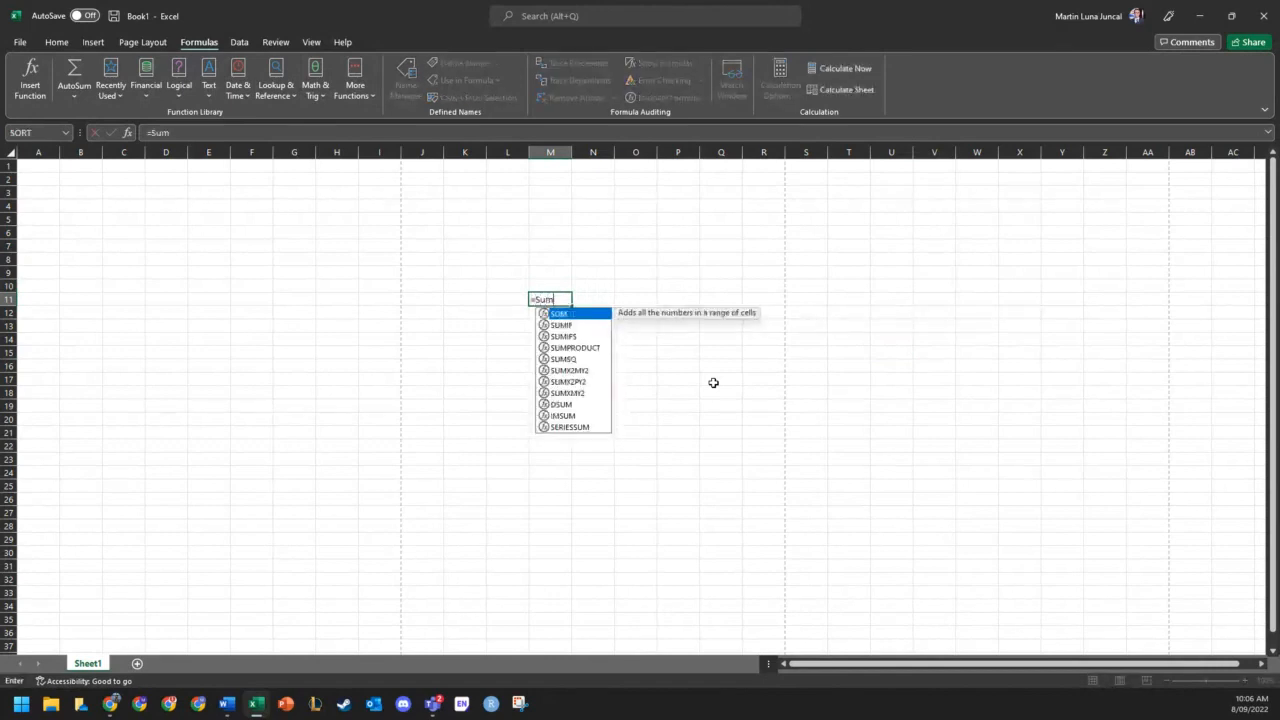
key("Tab")
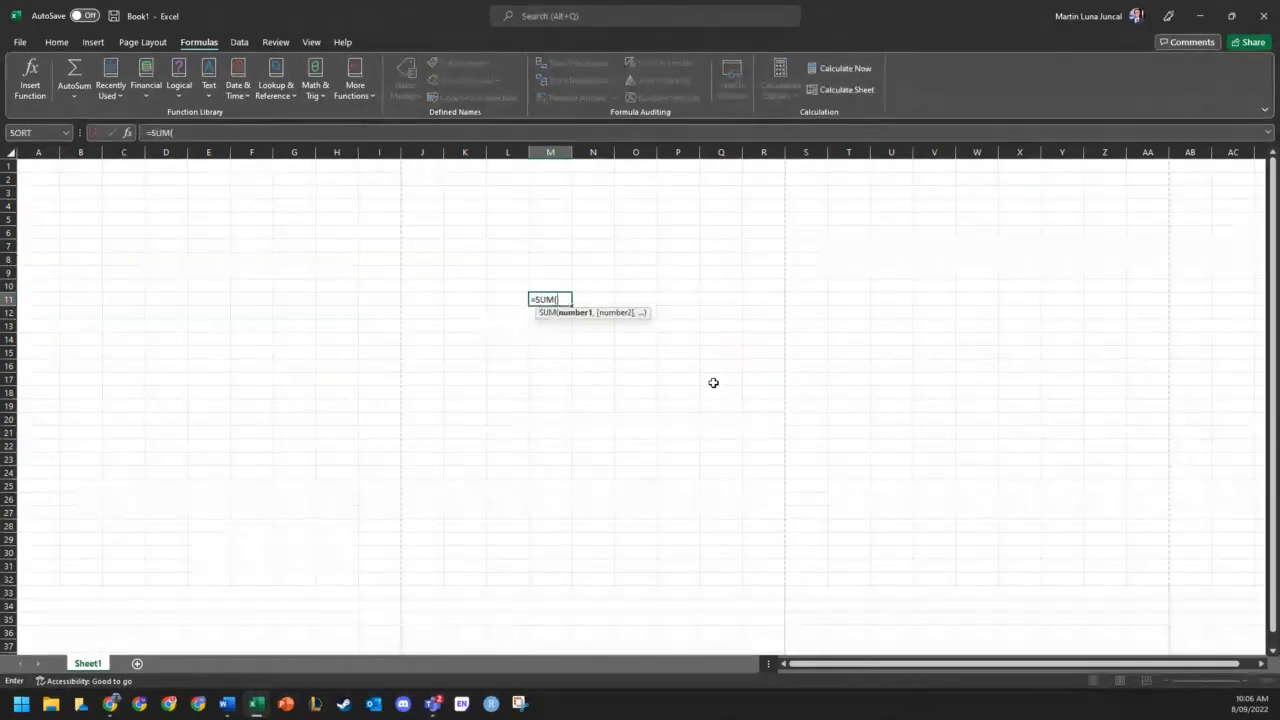
left_click_drag(564, 256, 630, 258)
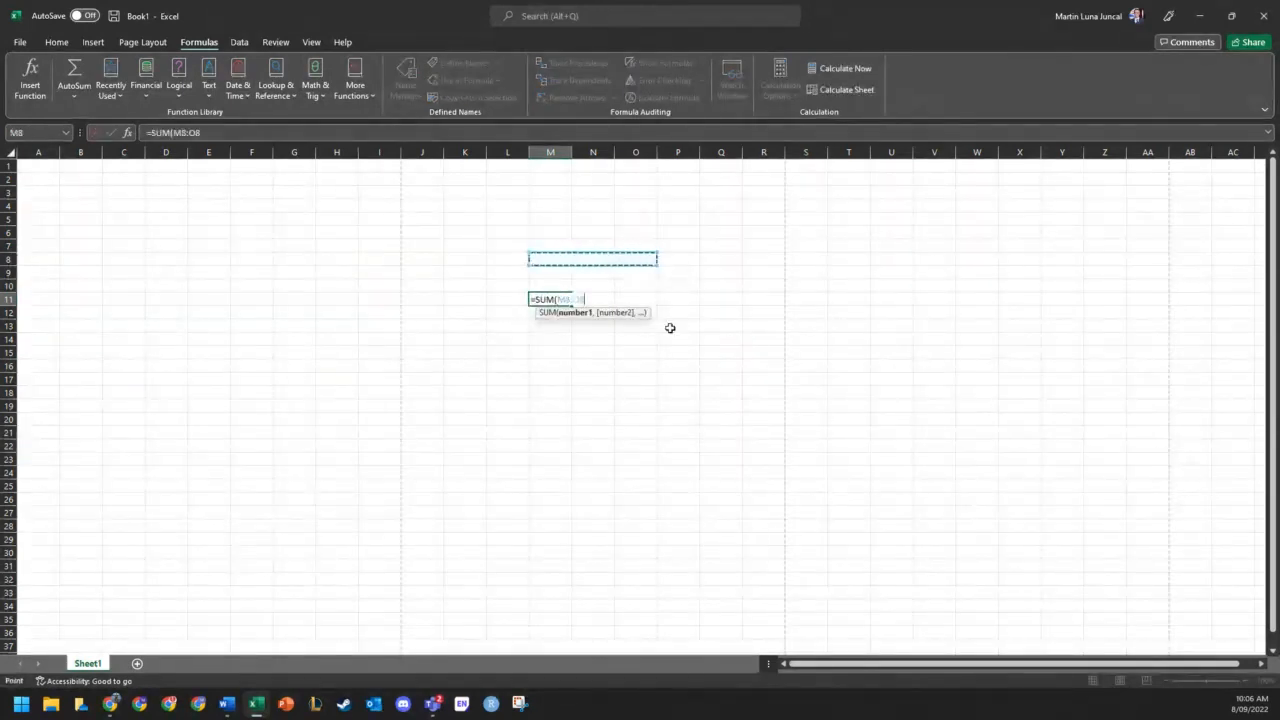
key("Return")
- Enter 3 in cell M9 and 4 in cell N9
key("Up")
key("Up")
key("Up")
type("e")
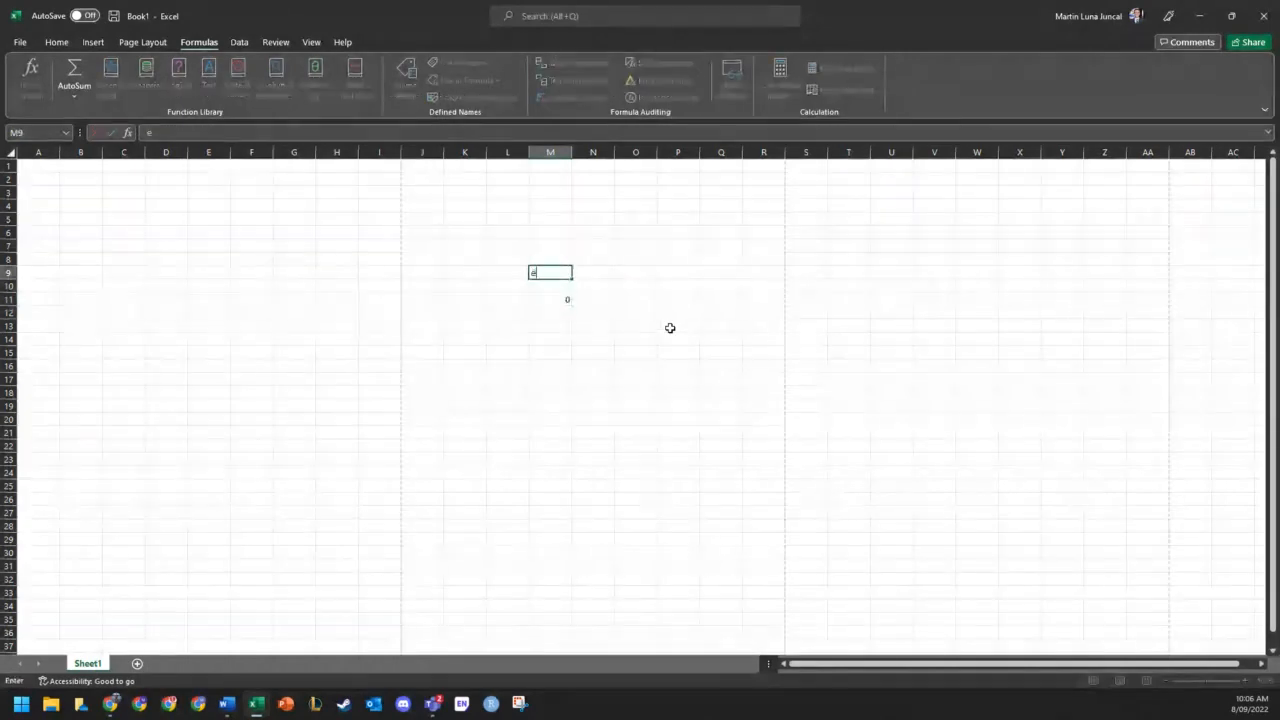
key("Right")
key("Left")
type("3")
key("Right")
type("4")
- Fill the summed cells with 4 in M8, 2 in N8 and 2 in O8
key("Left")
key("Up")
type("4")
key("Right")
key("Right")
type("2")
key("Right")
key("Left")
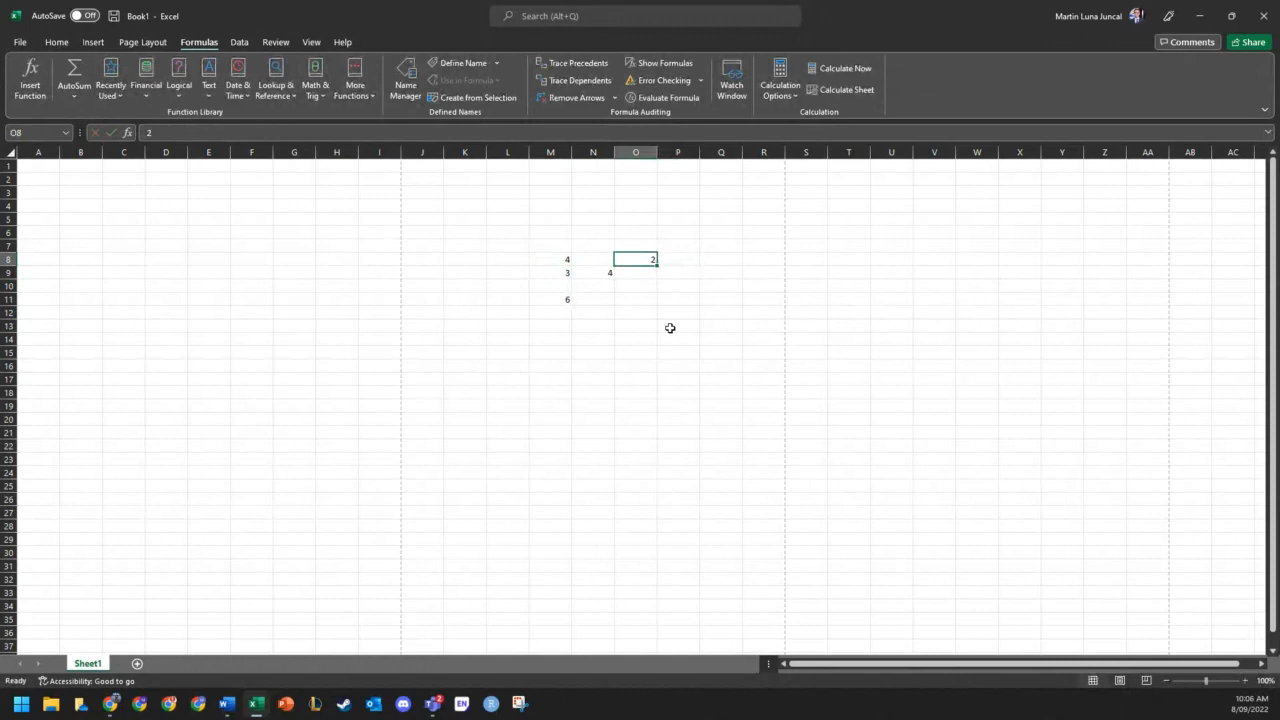
key("Left")
type("2")
key("Right")
- Clear the stray values from cells N9 and M9
key("Down")
key("Left")
key("Delete")
key("Left")
key("Delete")
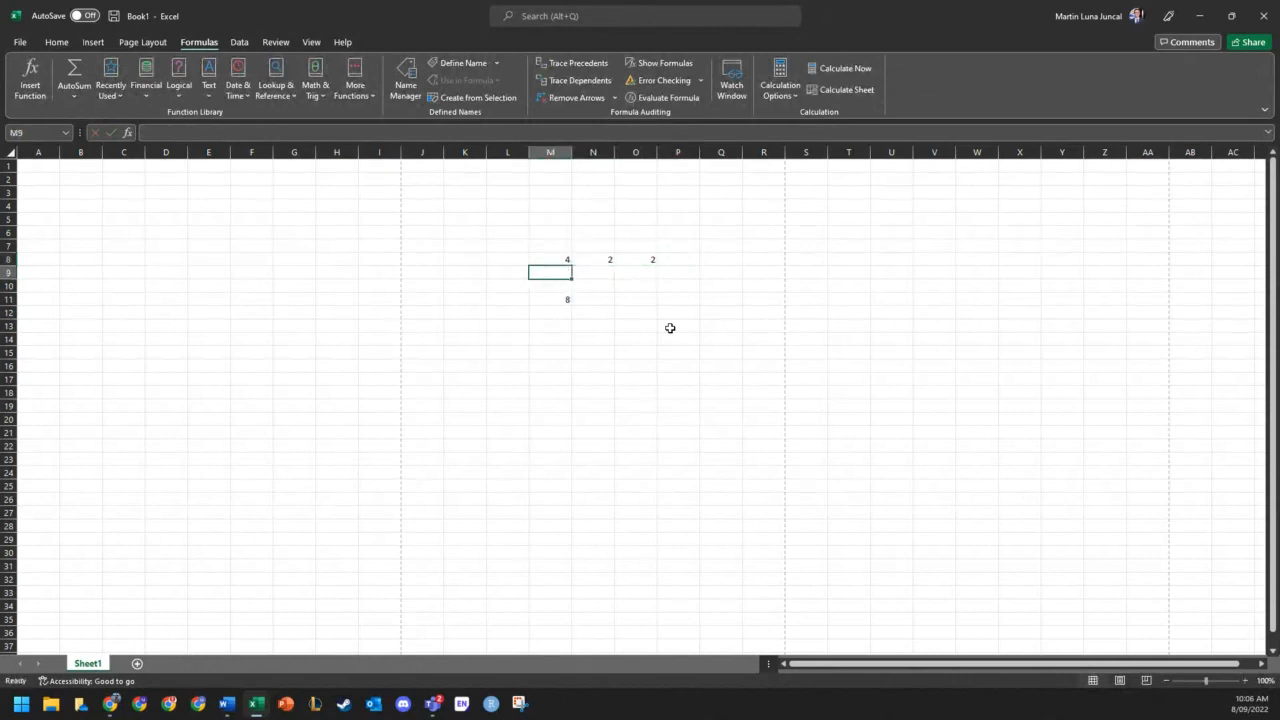
key("Down")
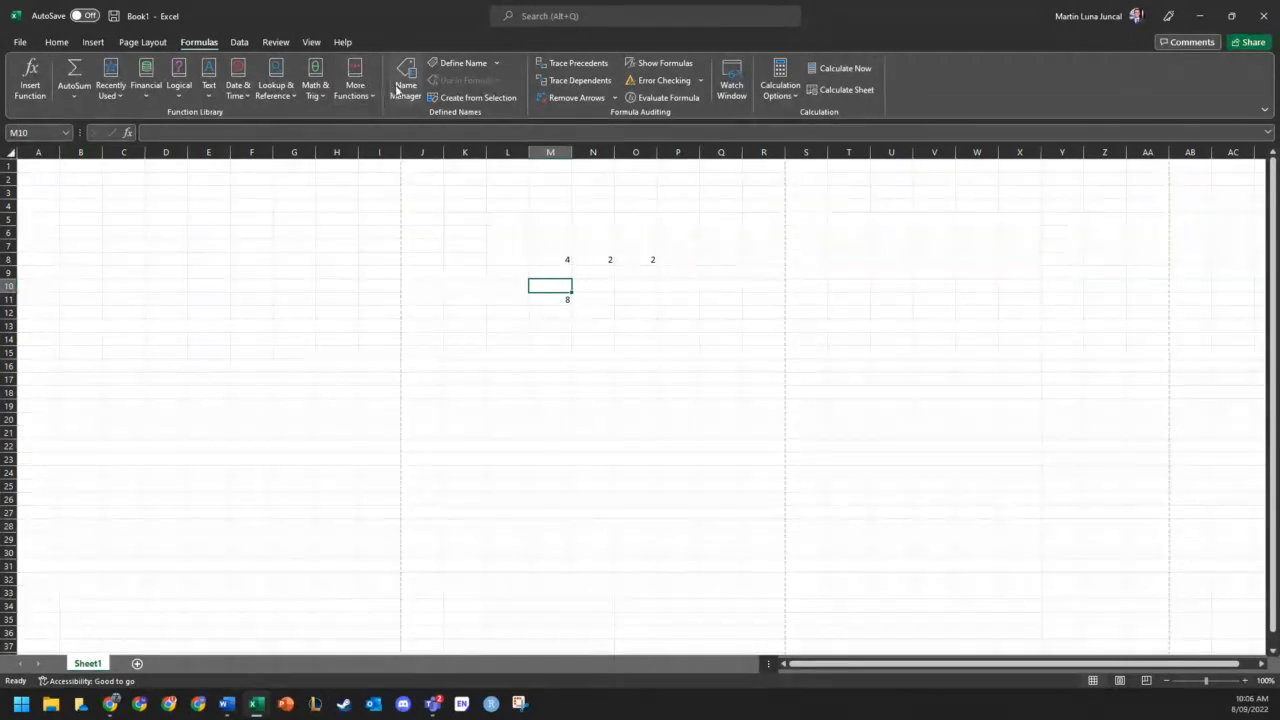
- Clear the whole SUM example by deleting the contents of L6:R17
left_click_drag(507, 232, 754, 377)
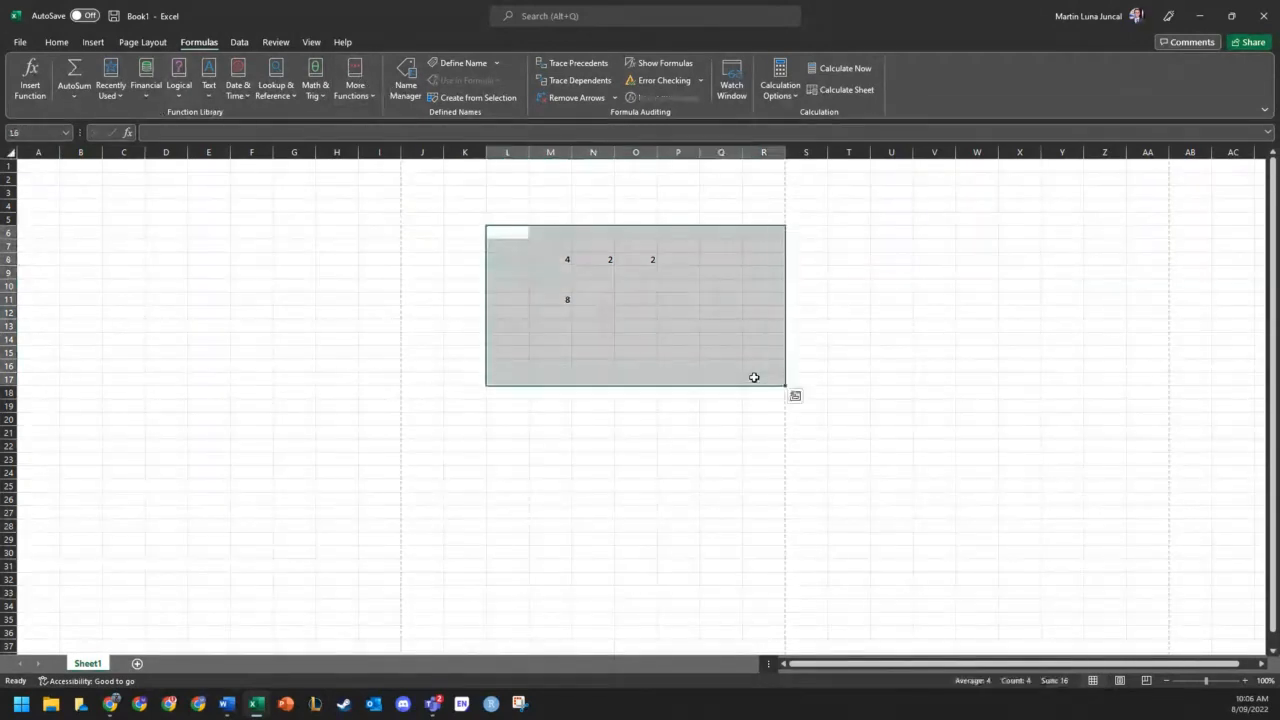
key("Delete")
left_click(503, 268)
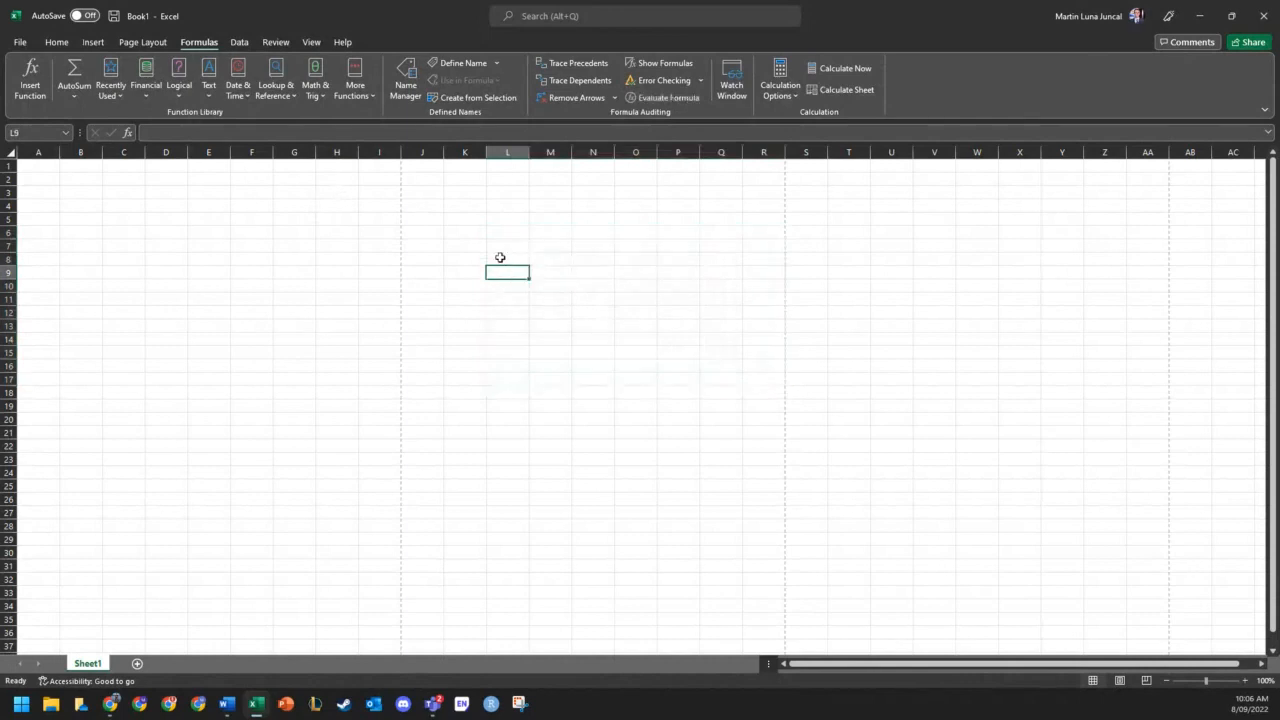
left_click(239, 42)
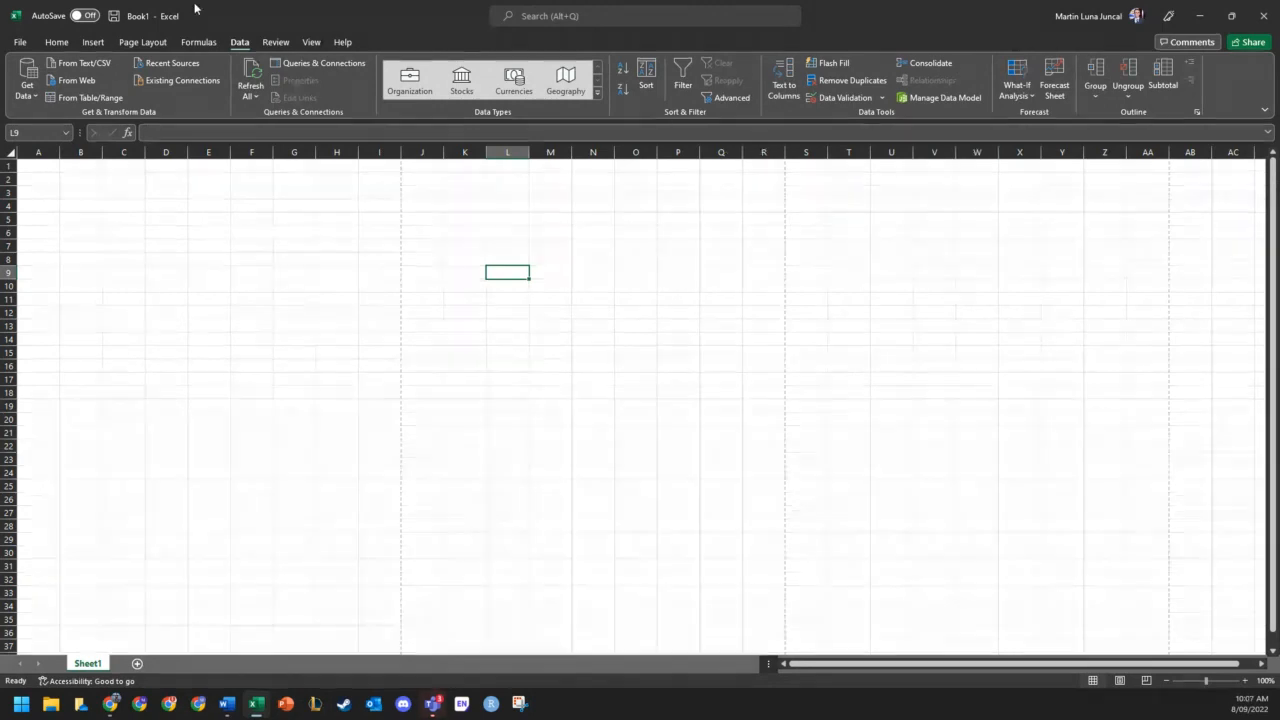
left_click(270, 42)
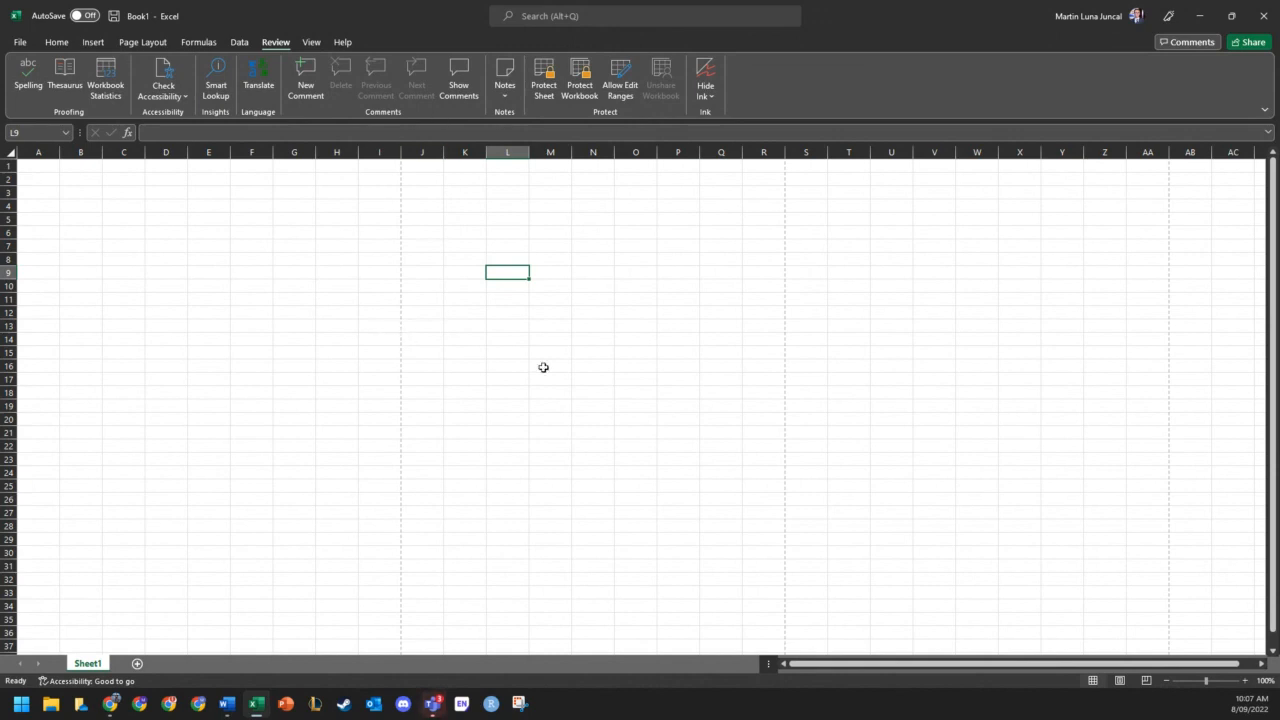
left_click(311, 42)
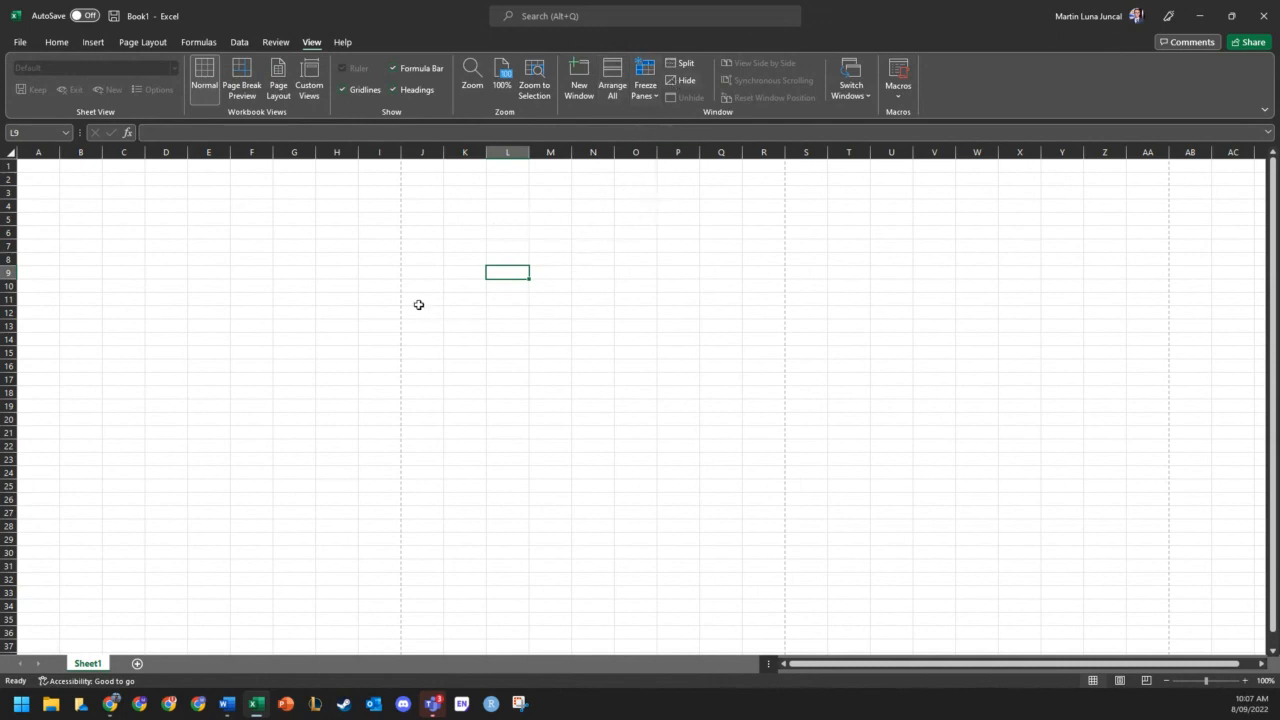
scroll(300, 345, "down", 2)
scroll(289, 346, "up", 2)
- Enter the heading Title 1 in B2 and fill the numbered series across row 2 to column CC
left_click(95, 189)
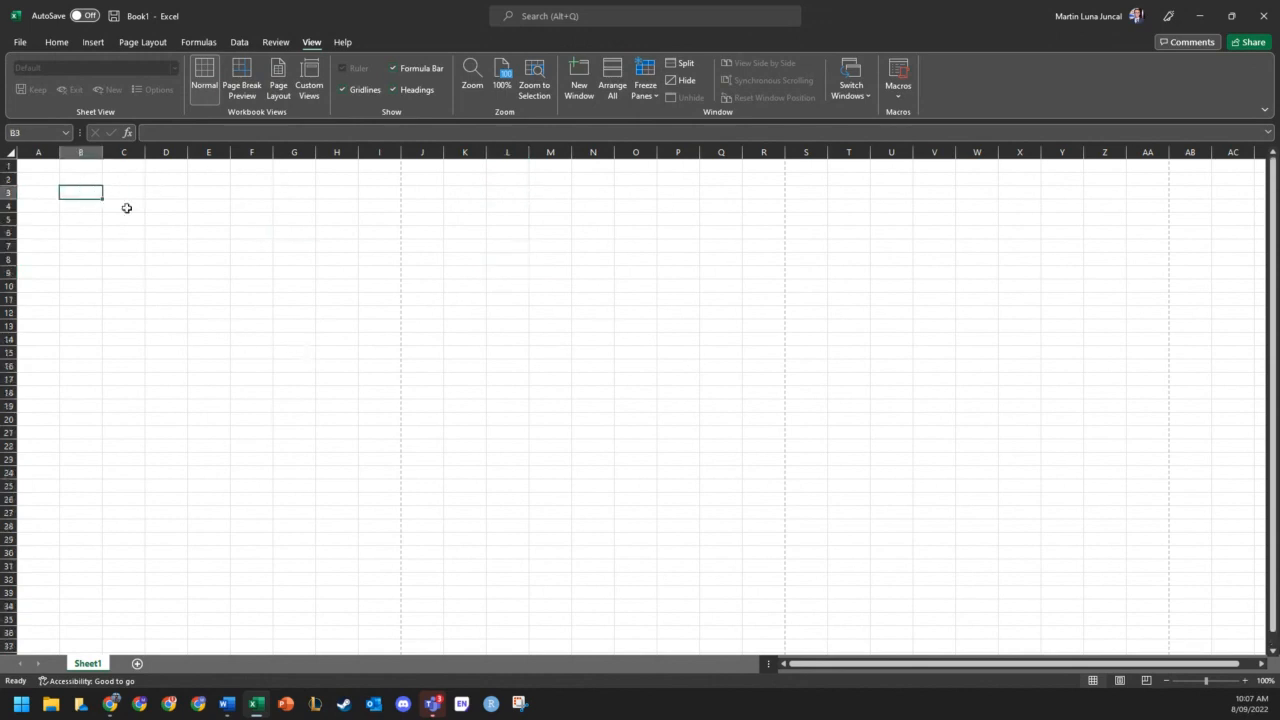
key("Up")
type("Title")
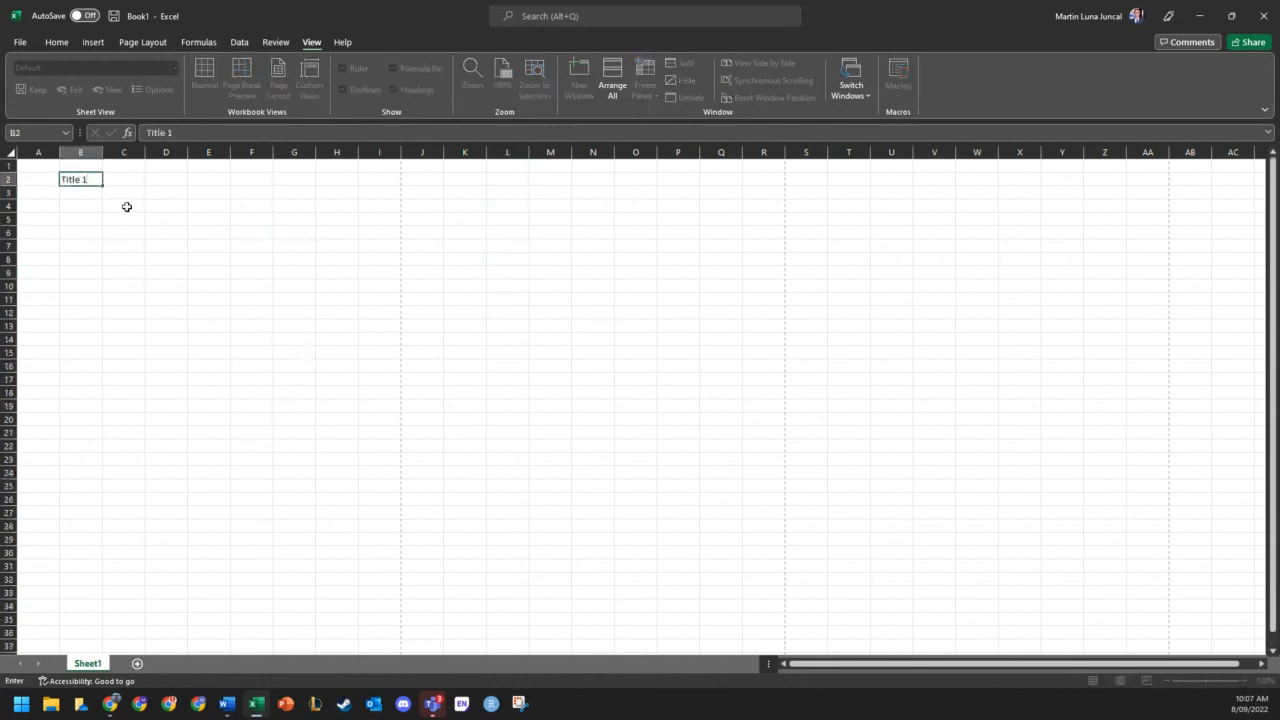
type(" 1")
key("Return")
left_click(95, 179)
left_click_drag(101, 186, 1212, 192)
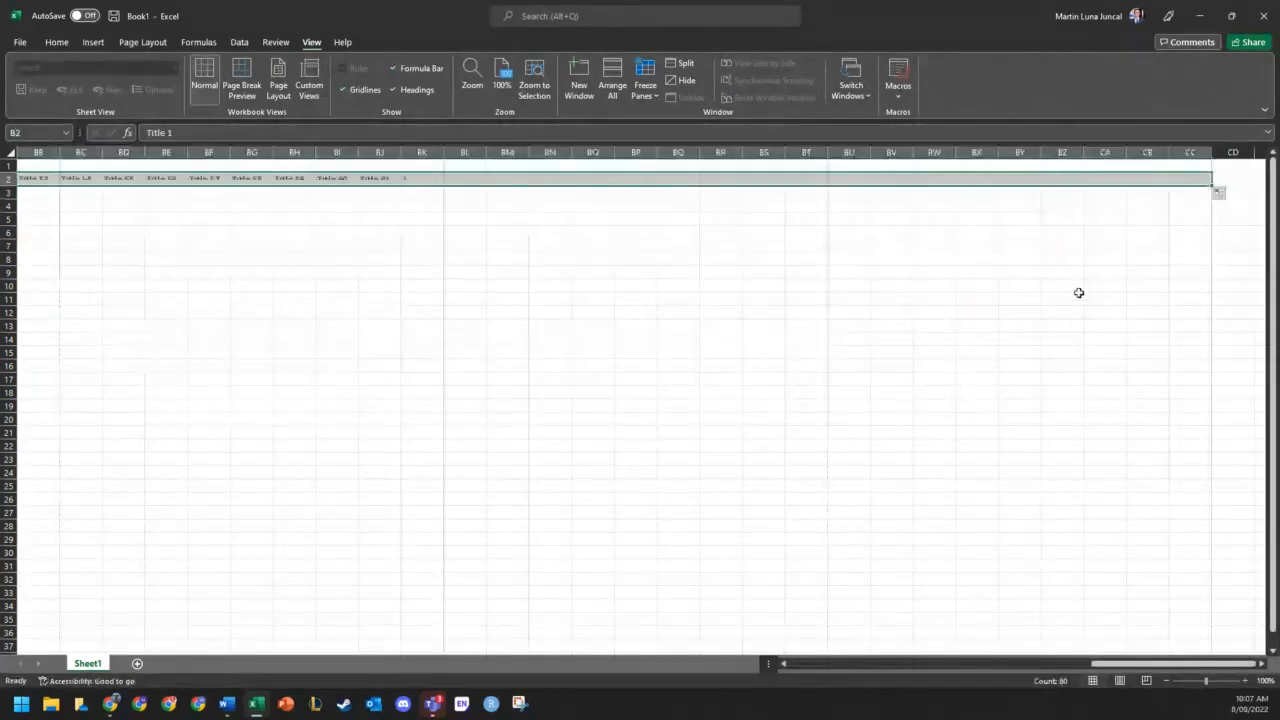
key("ctrl+BackSpace")
left_click(512, 284)
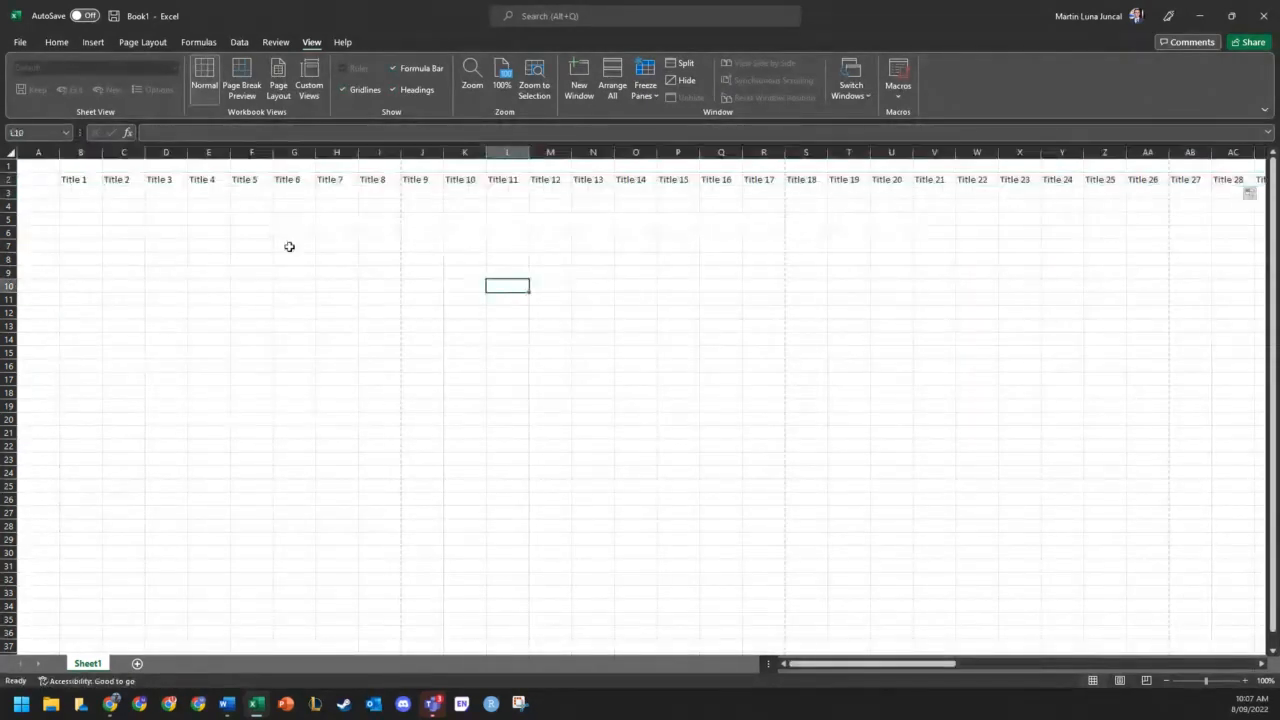
- Enter the label Dataset 1 in B3 and fill the numbered series down column B through Dataset 57
left_click(80, 190)
type("Dataset 1")
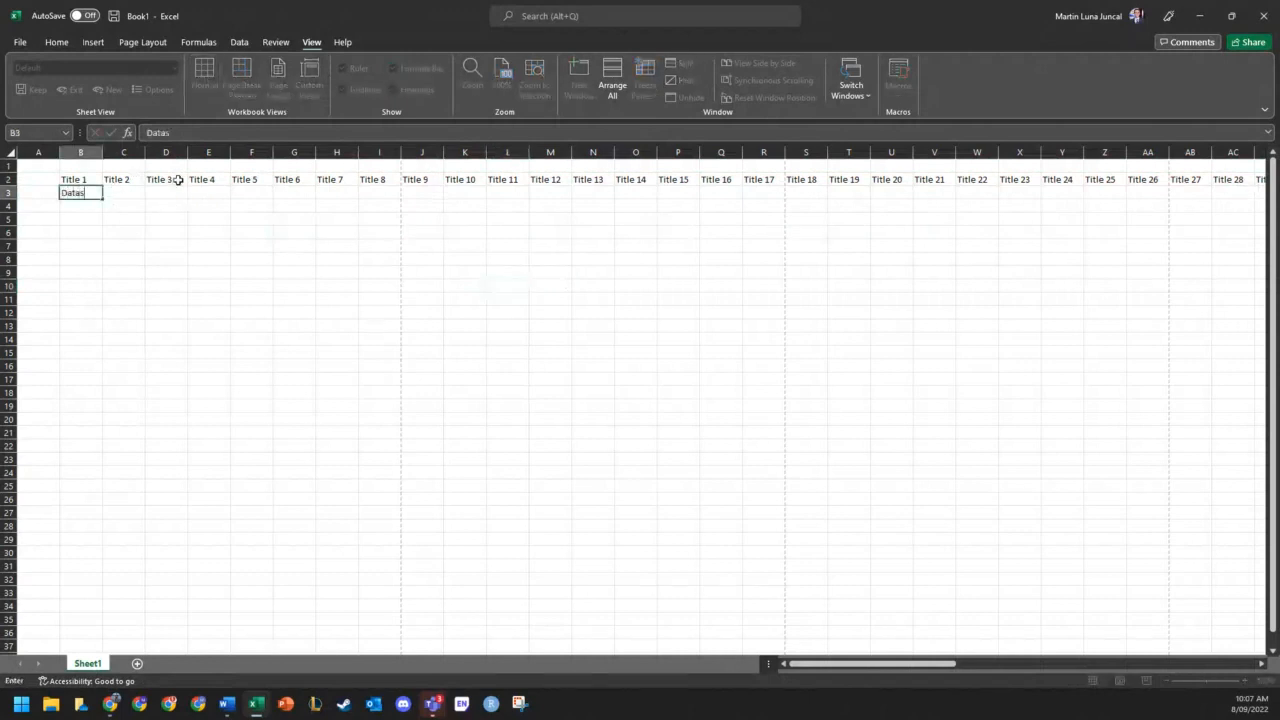
key("Return")
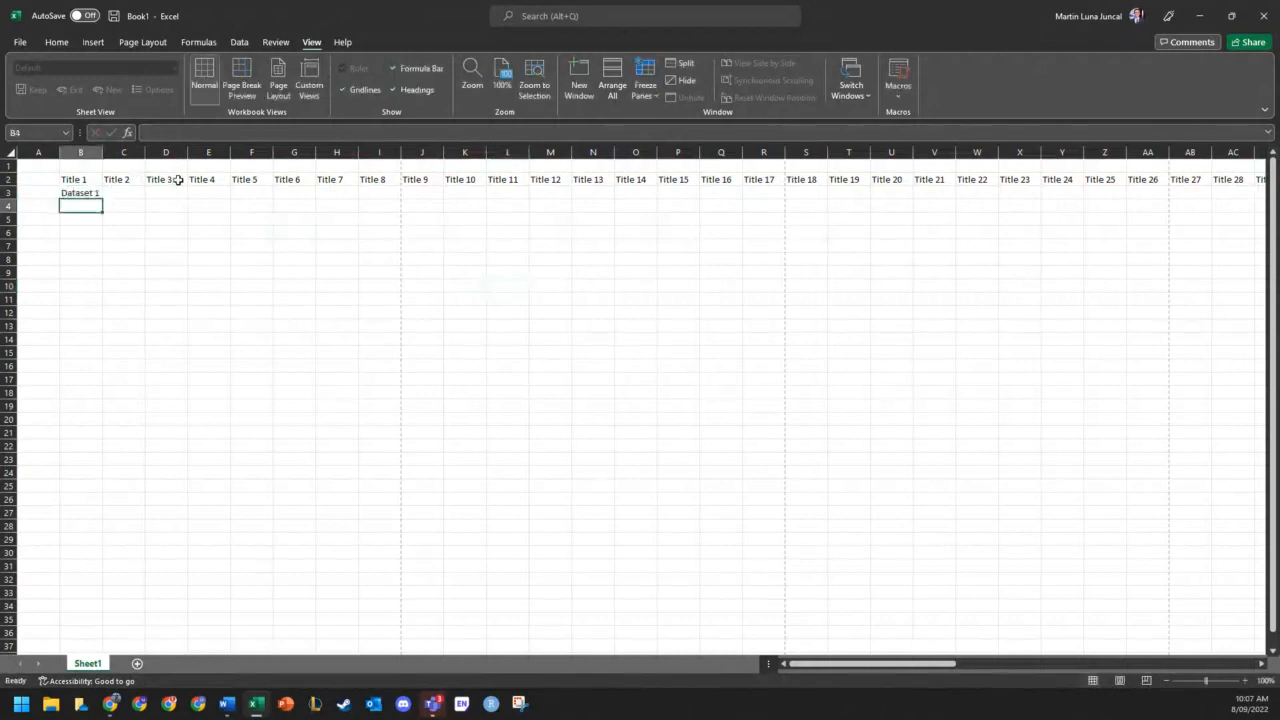
left_click(92, 192)
left_click_drag(103, 198, 104, 632)
left_click(162, 526)
scroll(246, 462, "up", 8)
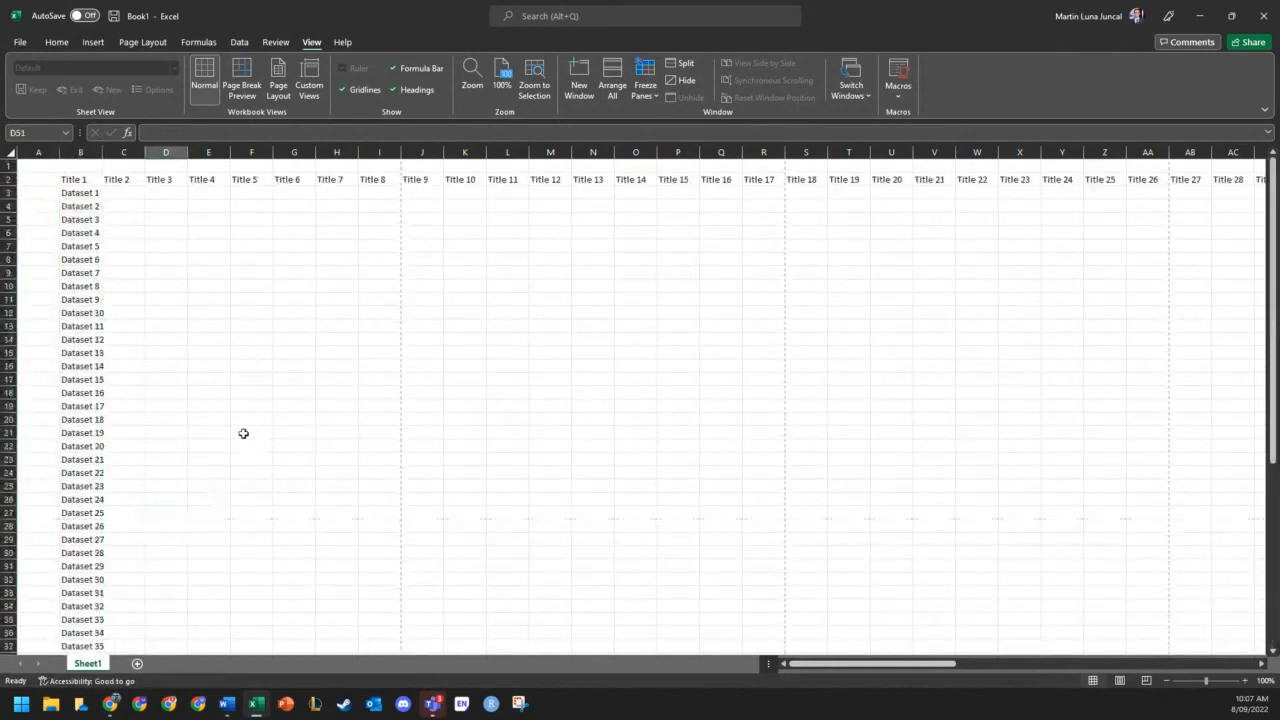
left_click(240, 286)
- Enter =RANDBETWEEN(0,100) in C3 and fill it down column C for all the dataset rows
left_click(127, 195)
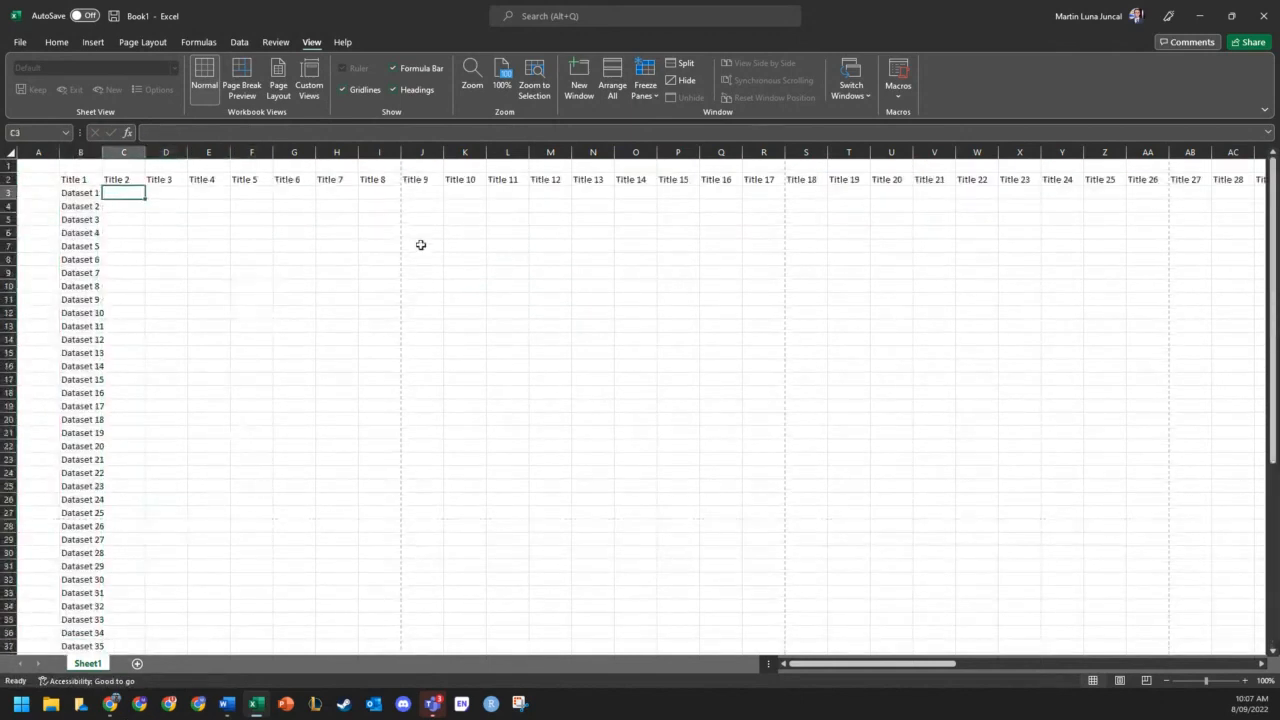
type("=Rand")
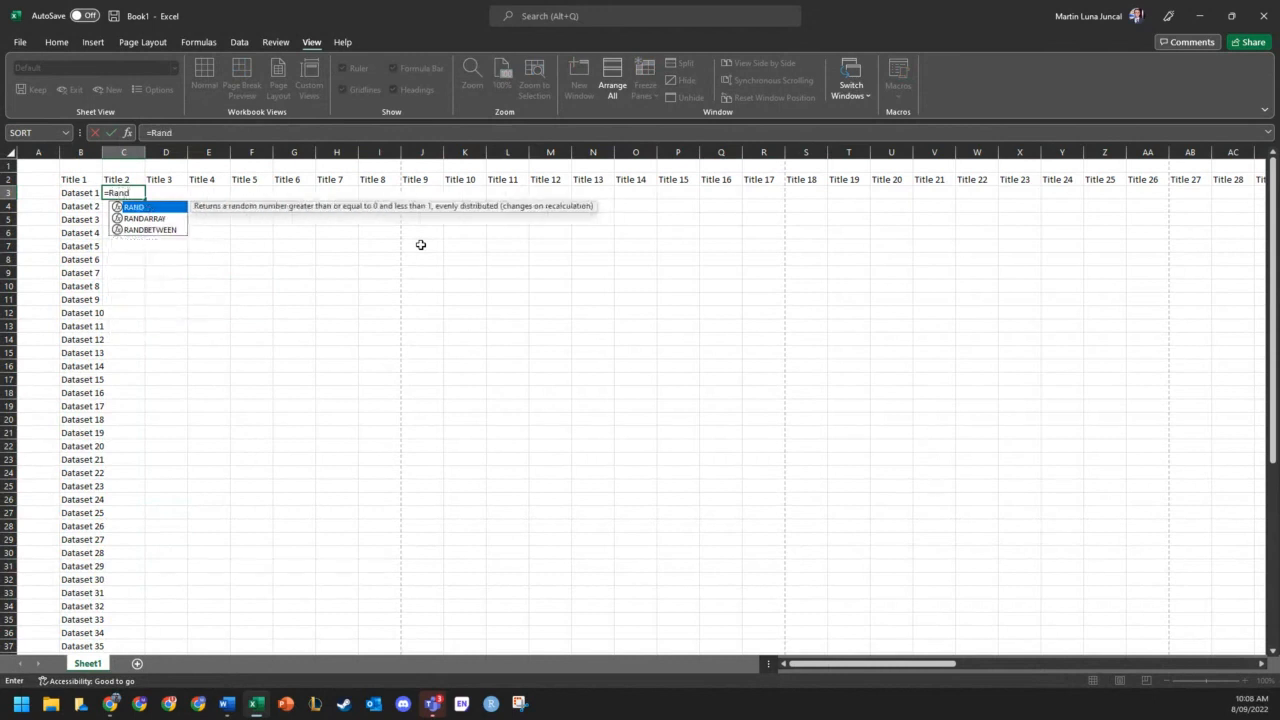
key("Tab")
key("BackSpace")
type("be")
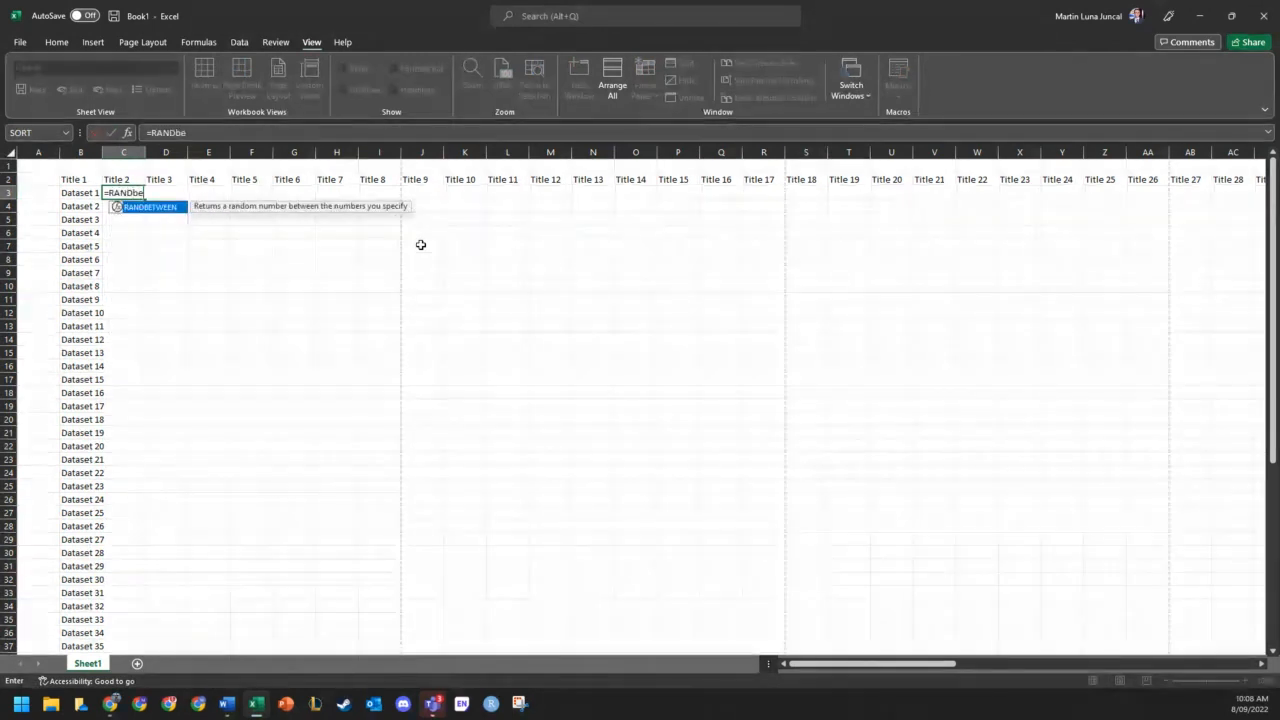
key("Tab")
type("0,100")
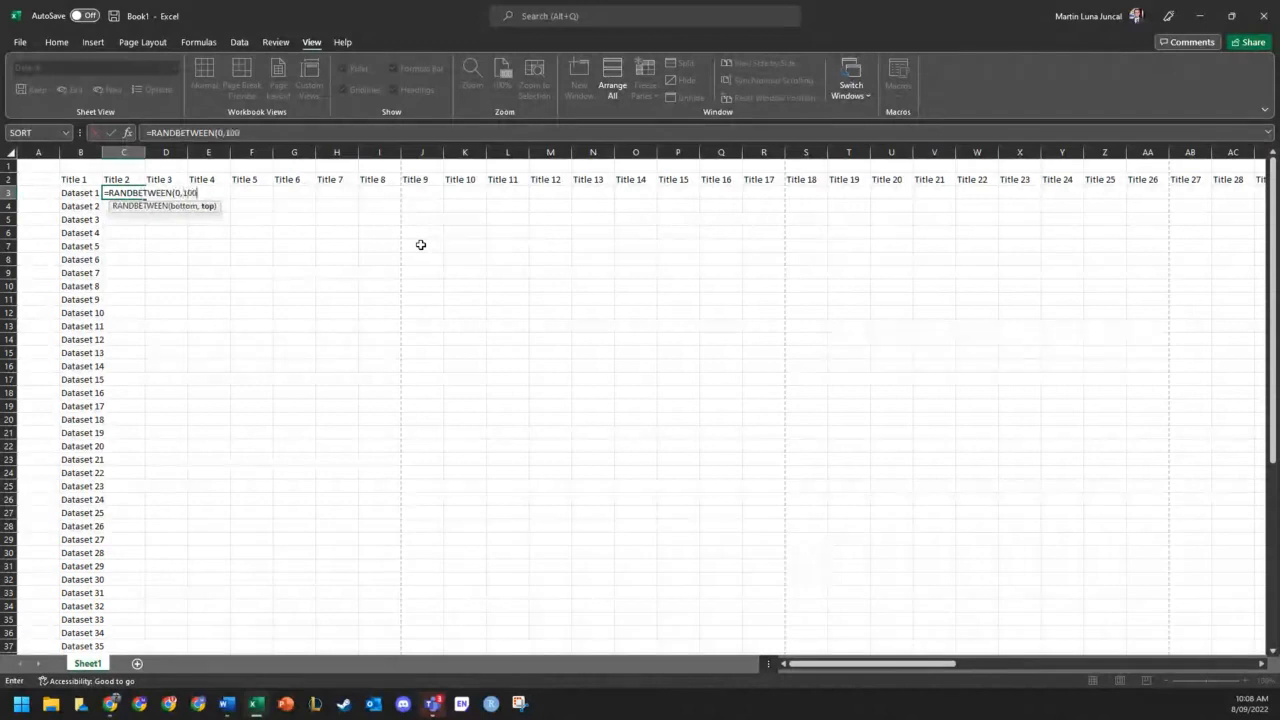
key("ctrl+Return")
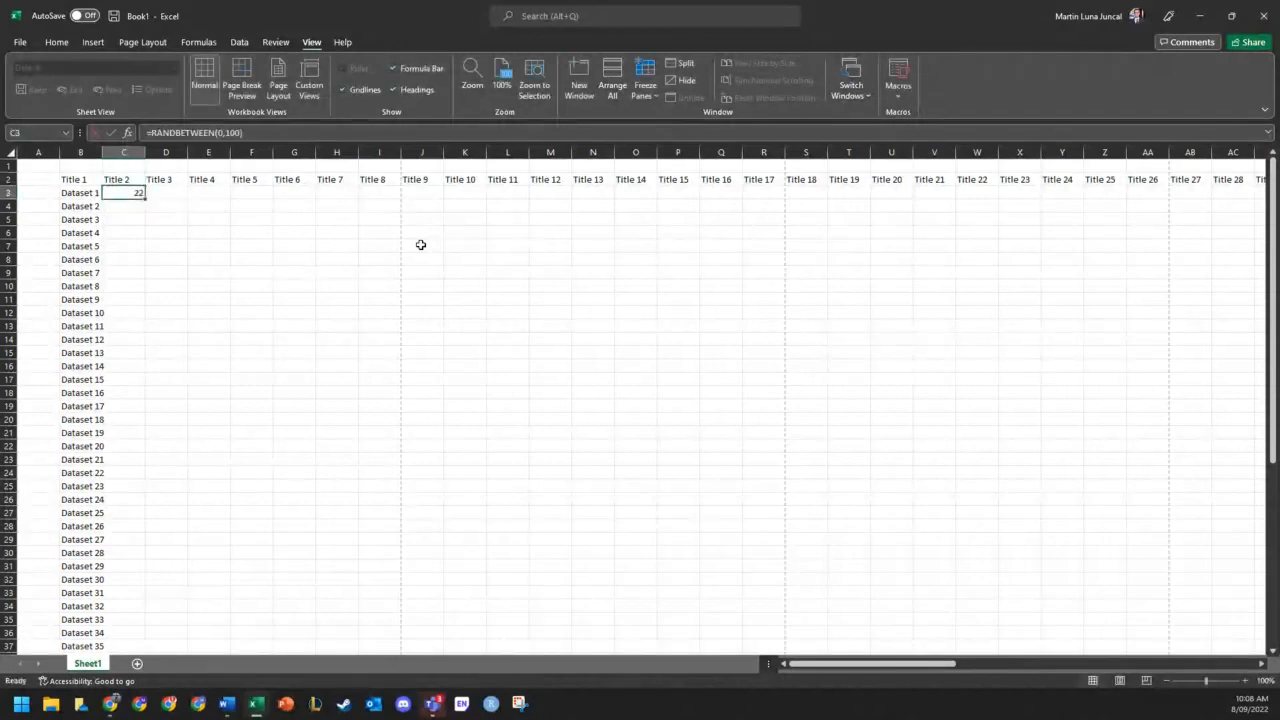
key("ctrl+c")
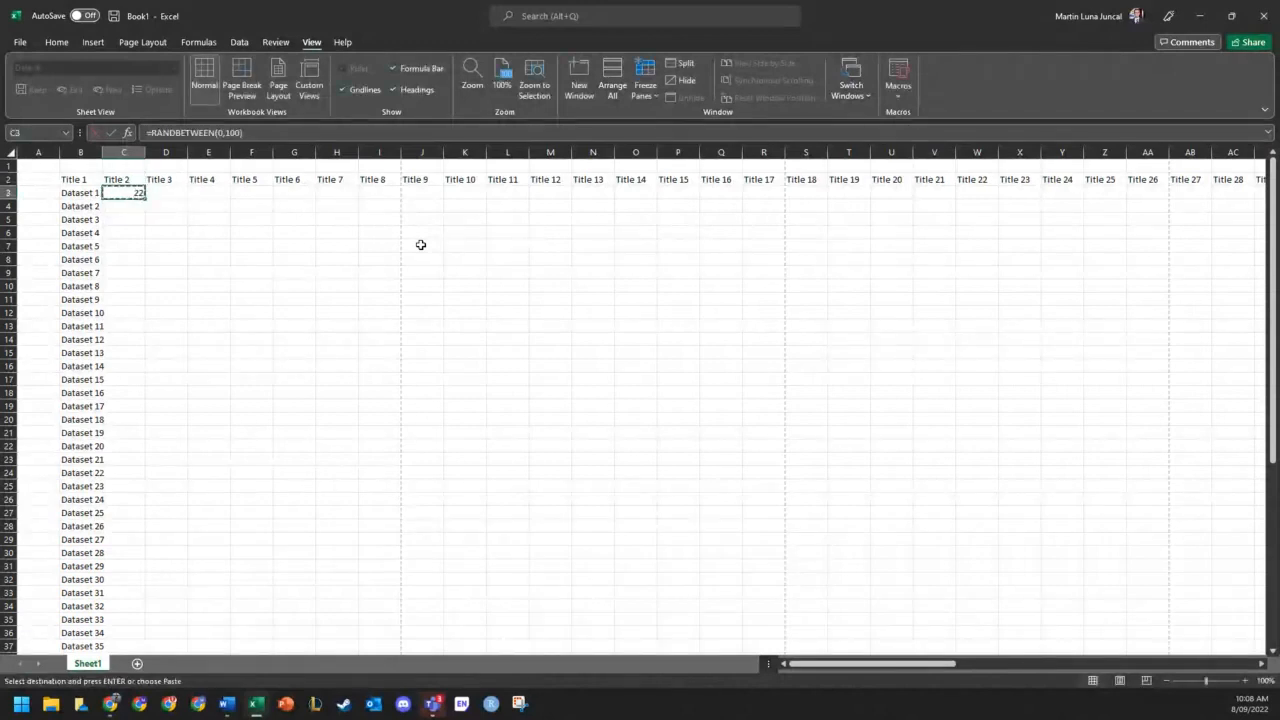
double_click(144, 200)
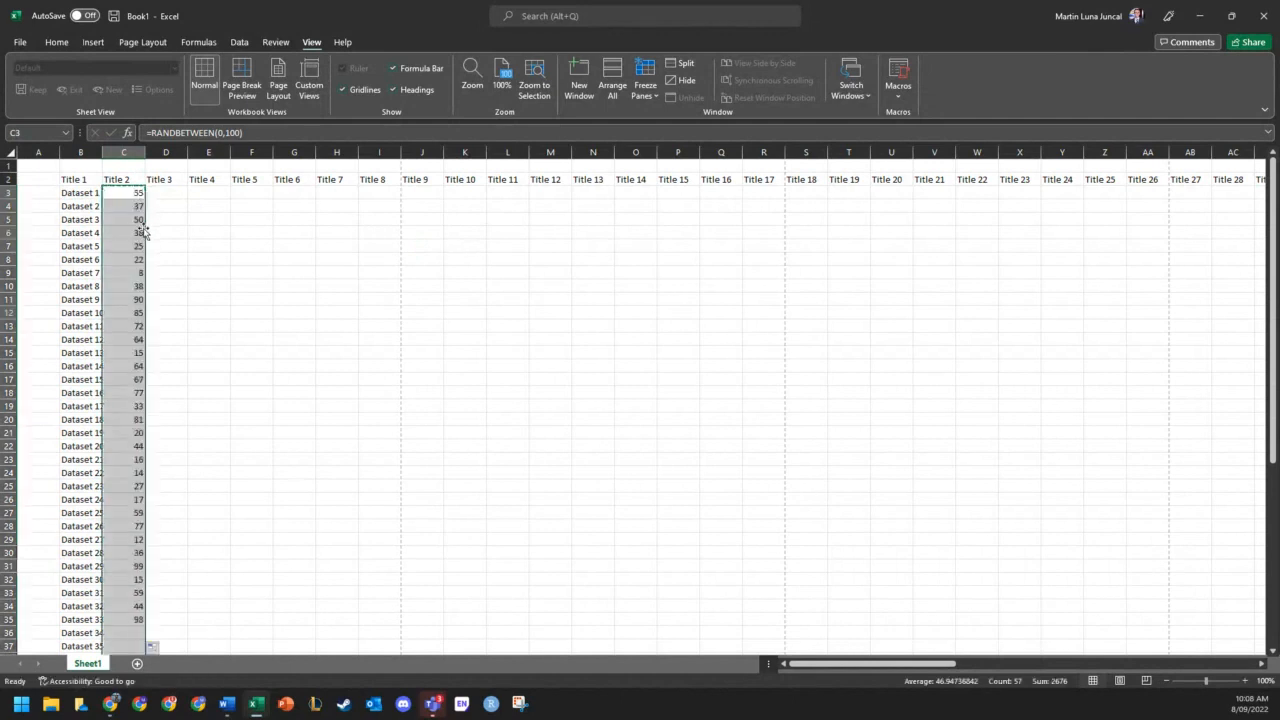
scroll(140, 270, "down", 14)
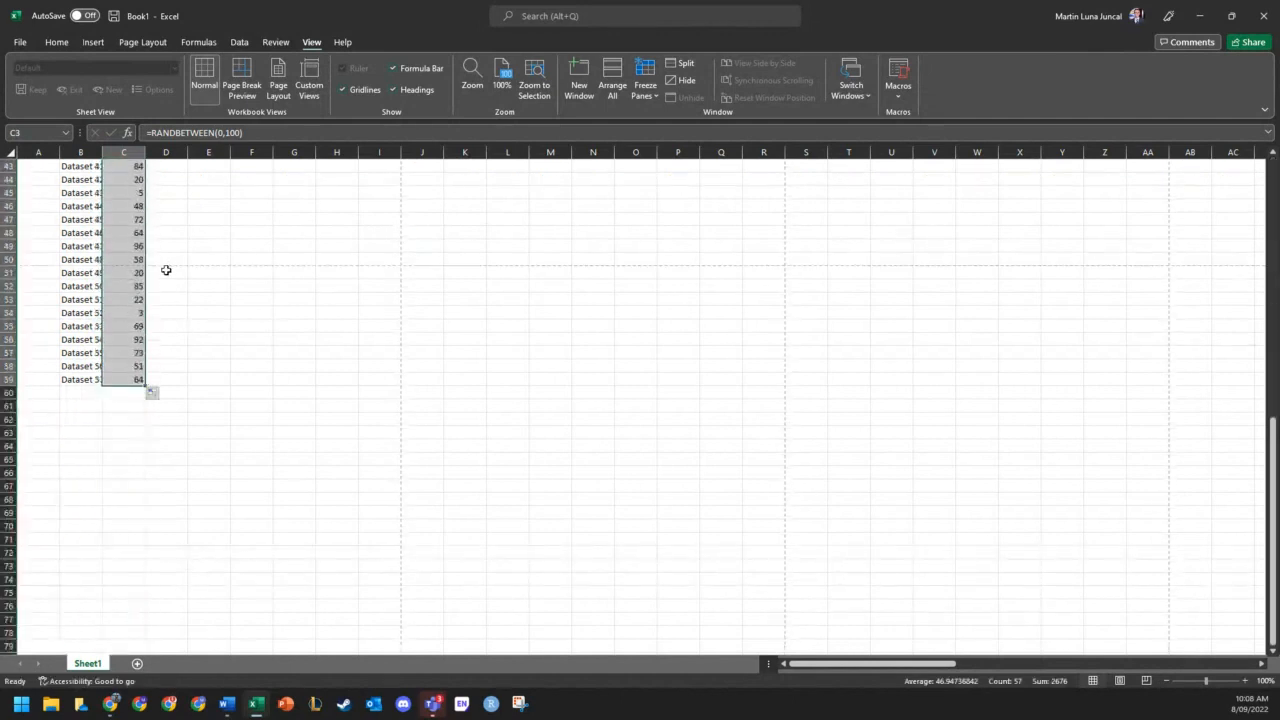
key("ctrl+c")
key("ctrl+Up")
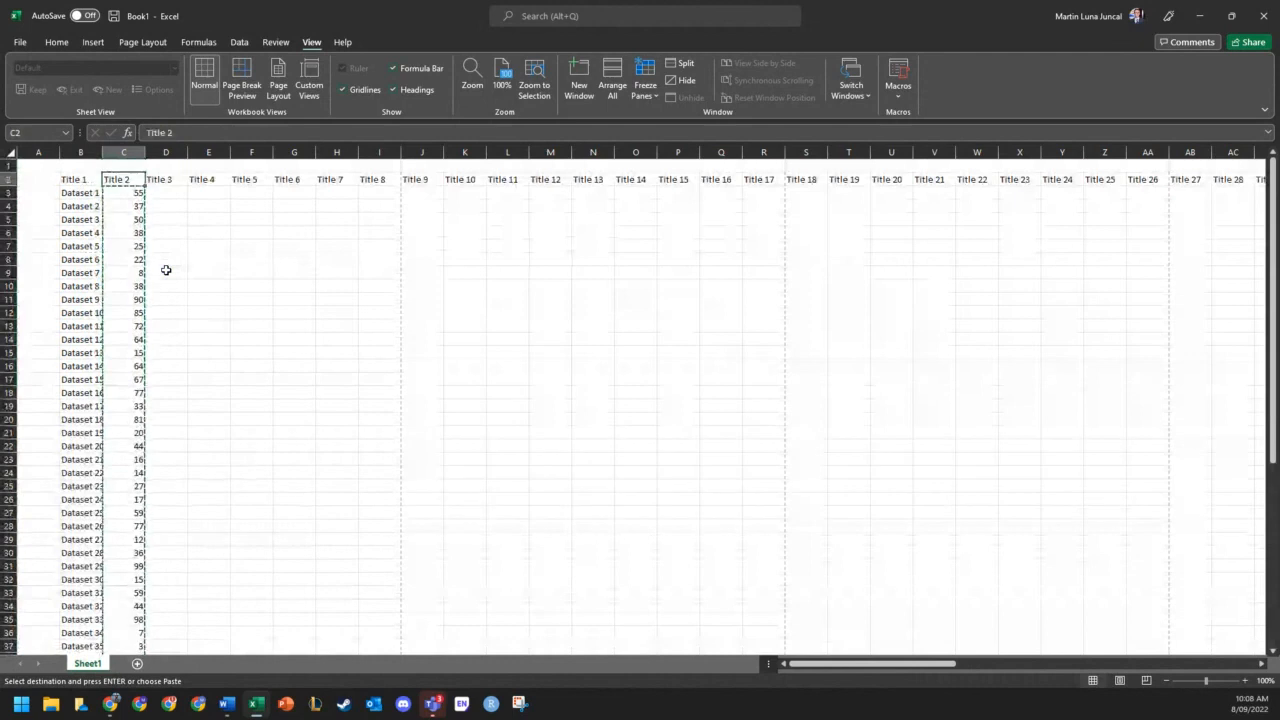
key("ctrl+Right")
key("Down")
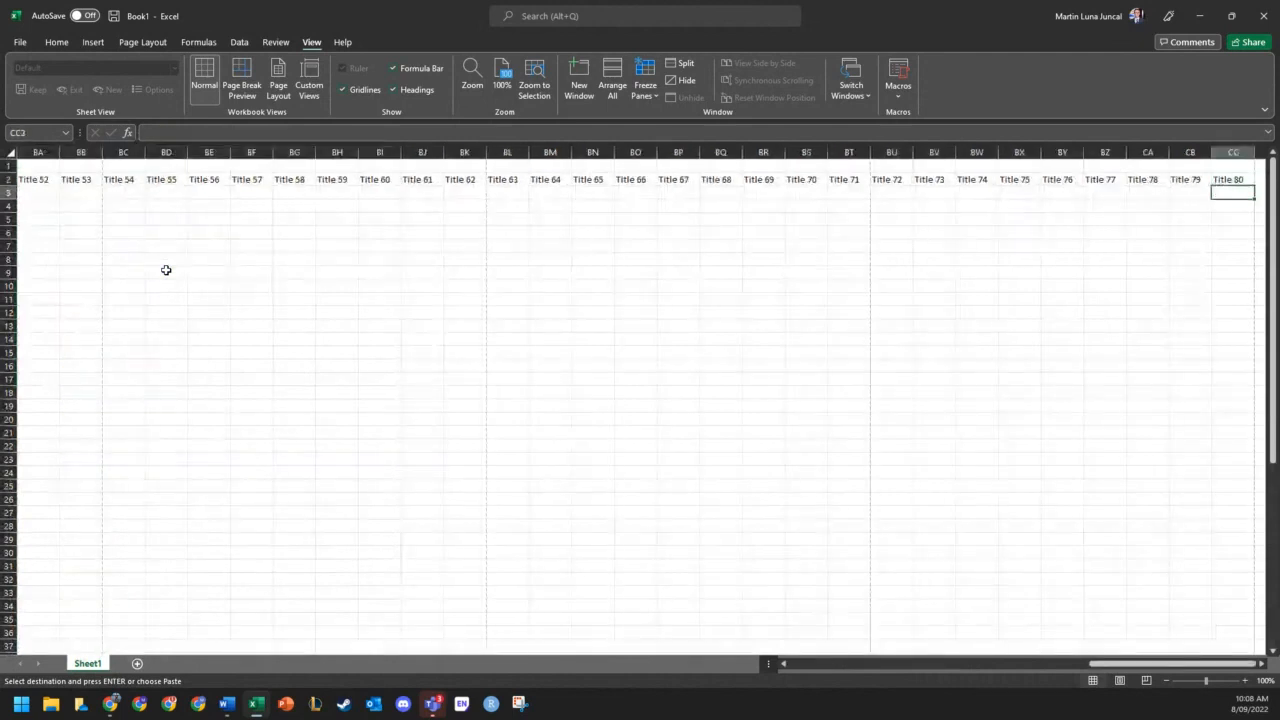
key("ctrl+shift+Left")
key("ctrl+shift+Down")
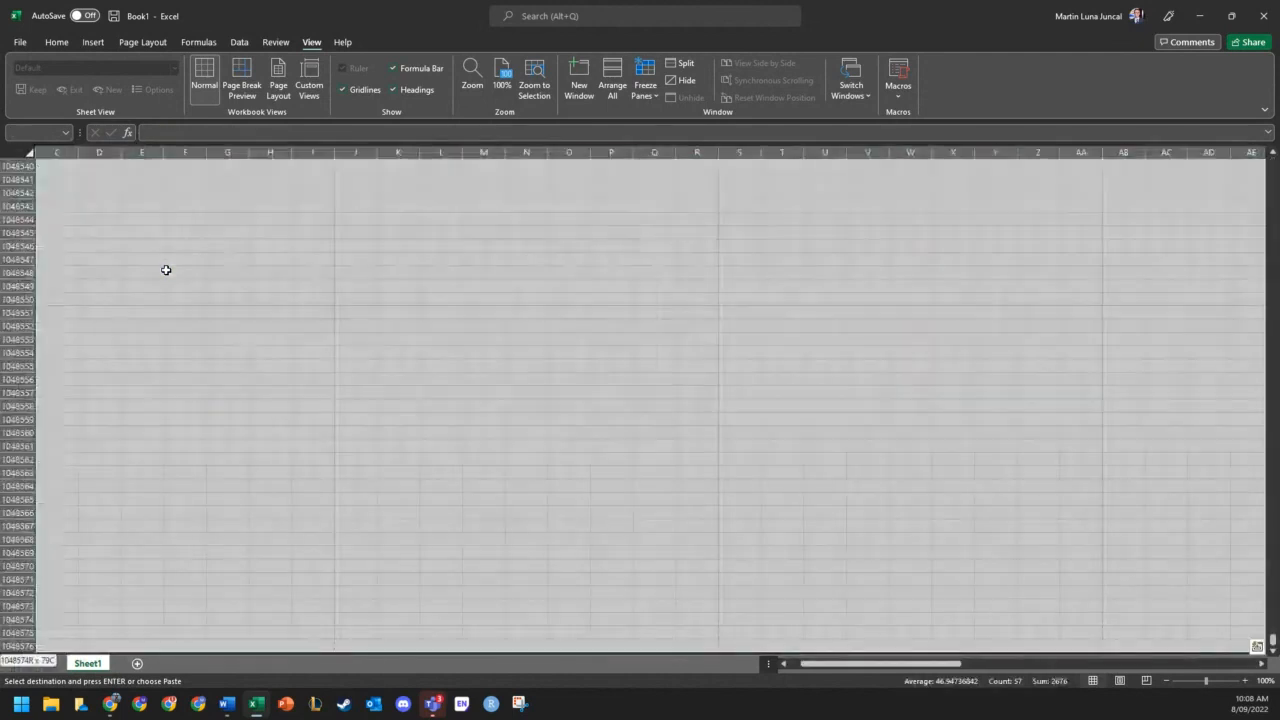
key("ctrl+shift+Up")
left_click(166, 270)
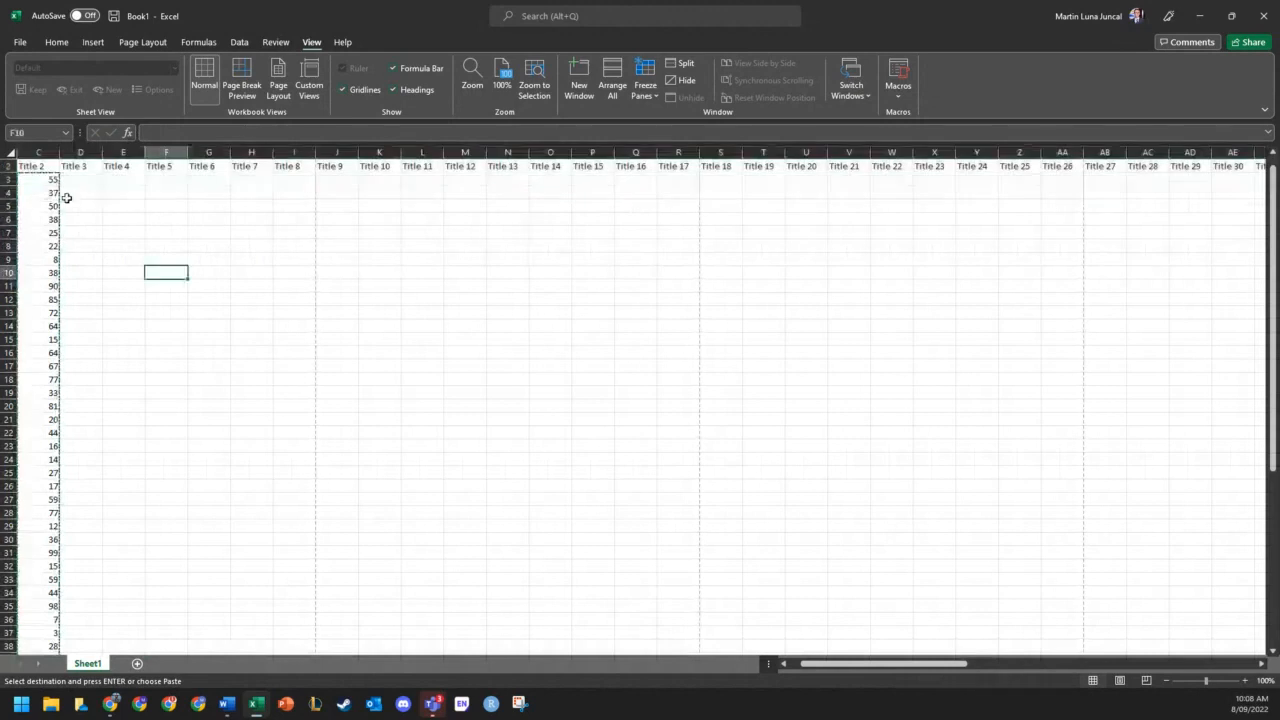
- Fill the random-number formulas in C3:C59 across the dataset rows through column CD
left_click(39, 181)
key("ctrl+shift+Down")
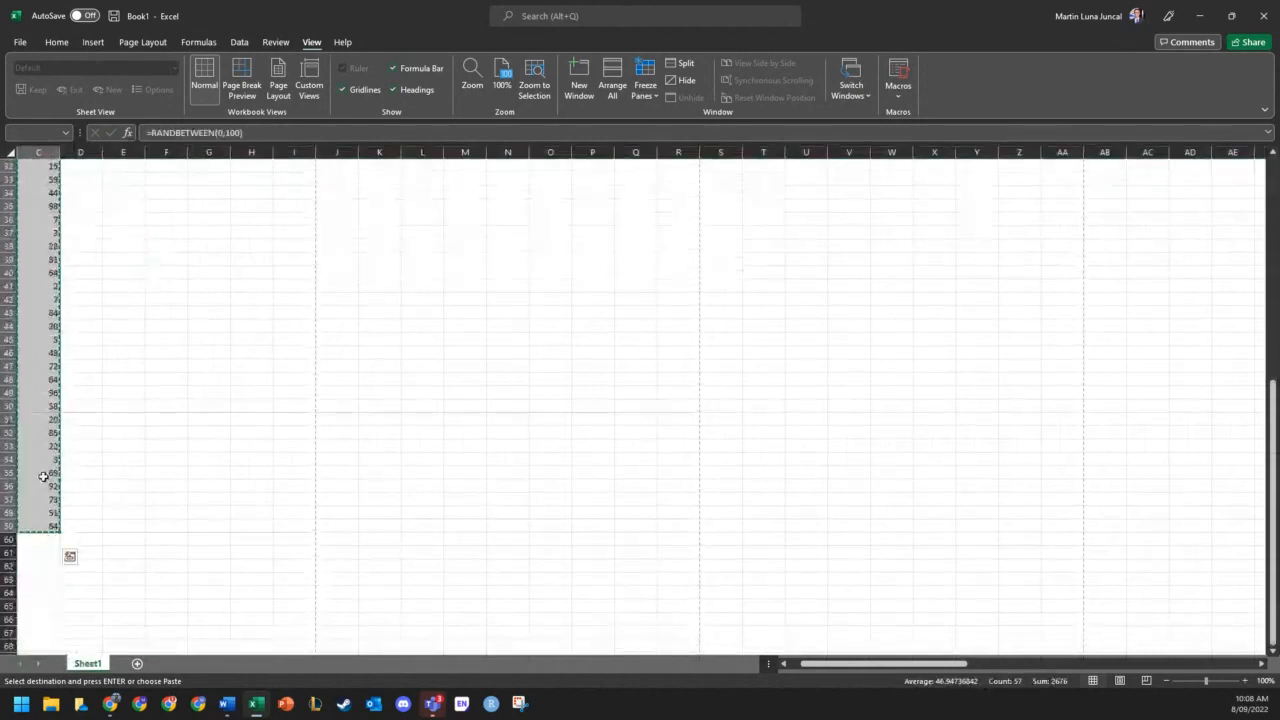
left_click_drag(60, 528, 1212, 532)
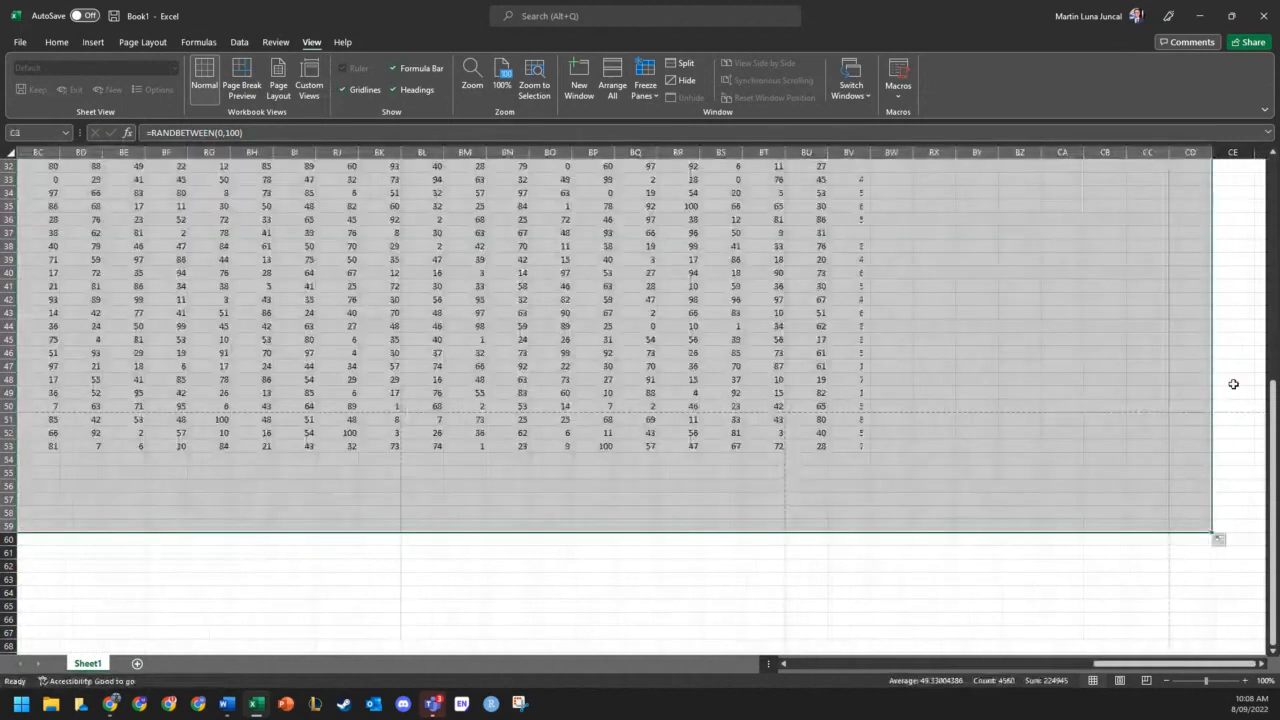
left_click(763, 326)
scroll(1137, 585, "up", 2)
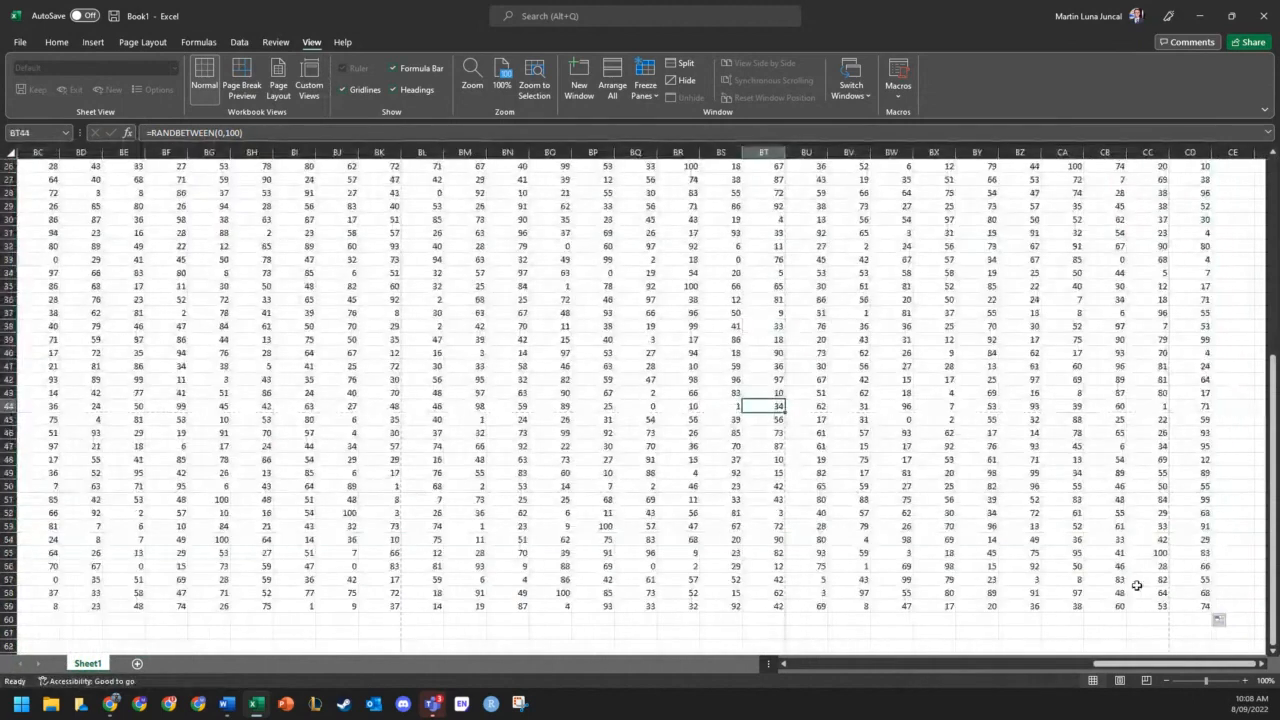
- Copy the dataset range B3:CD59 and paste it in place as values, replacing the random-number formulas
left_click(1190, 606)
key("ctrl+shift+Left")
key("ctrl+shift+Up")
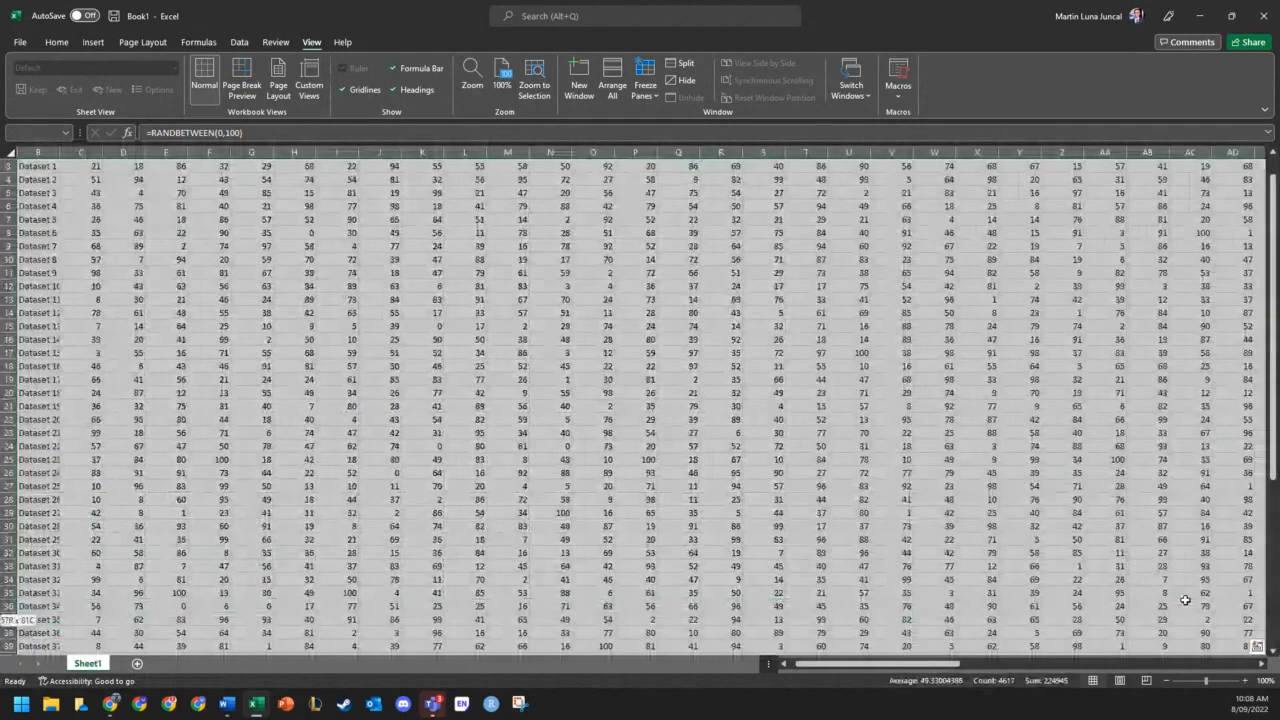
scroll(48, 176, "up", 1)
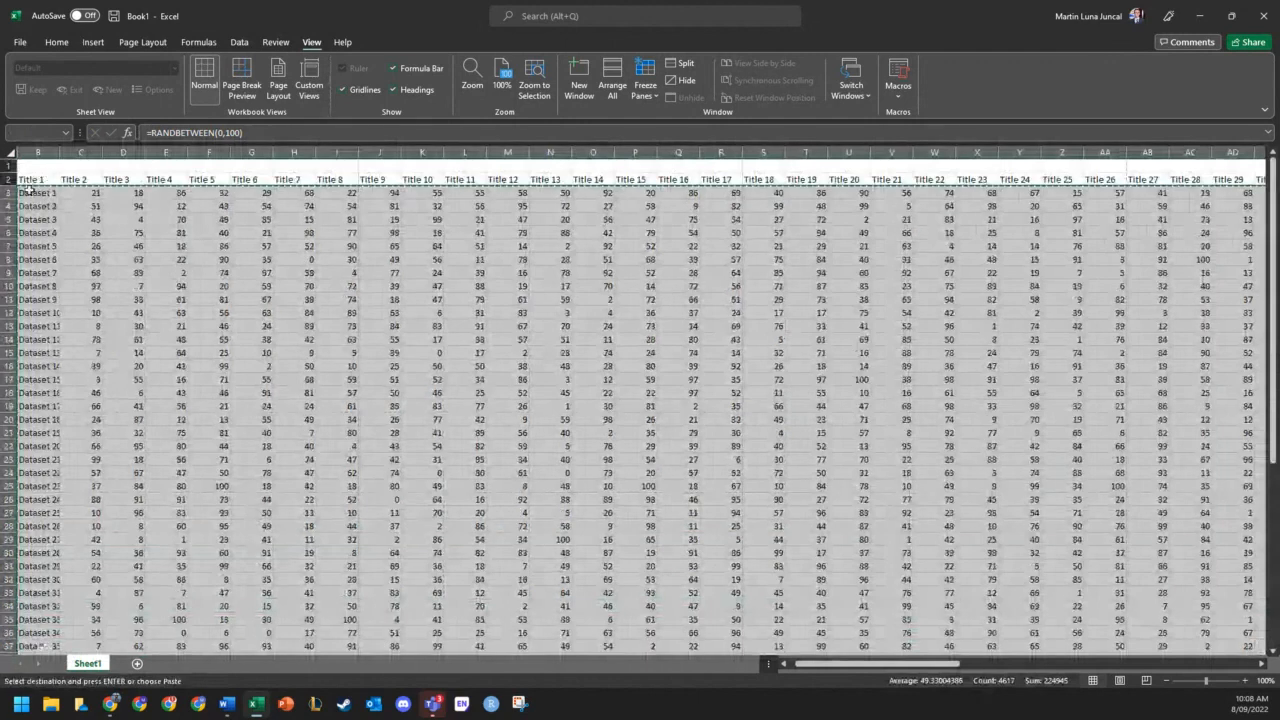
right_click(48, 176)
left_click(87, 248)
left_click(265, 247)
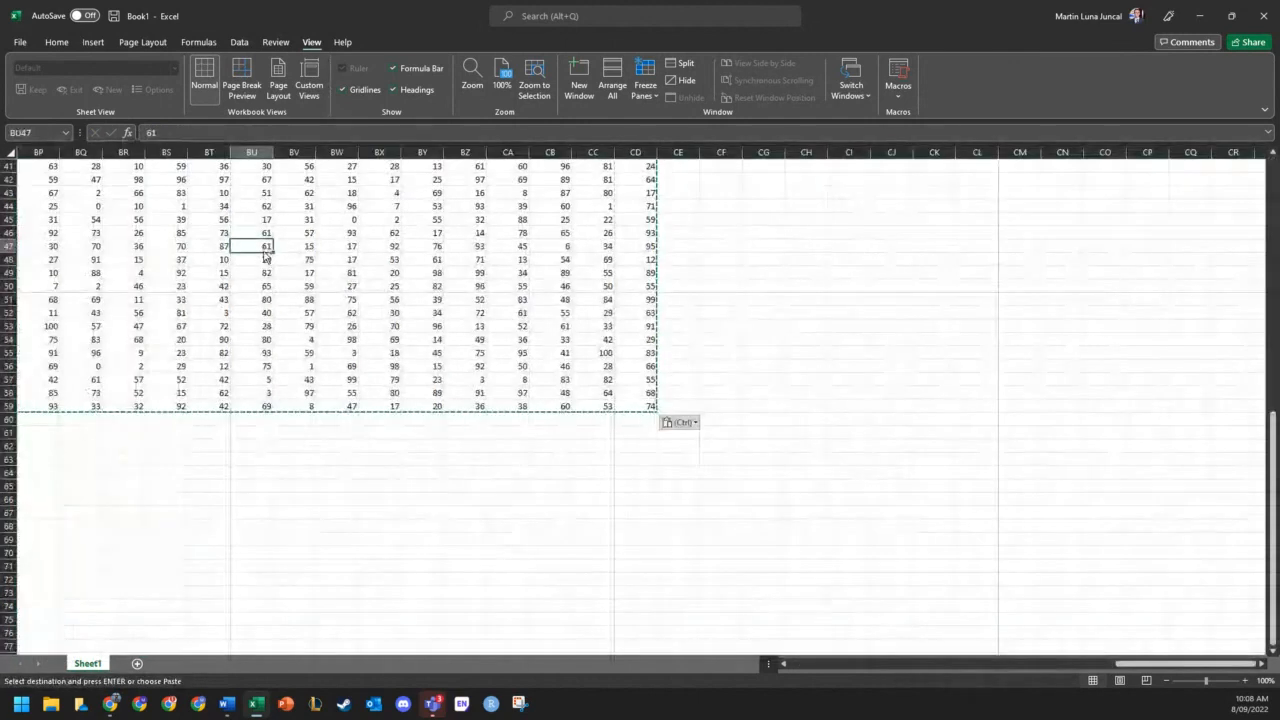
key("ctrl+Home")
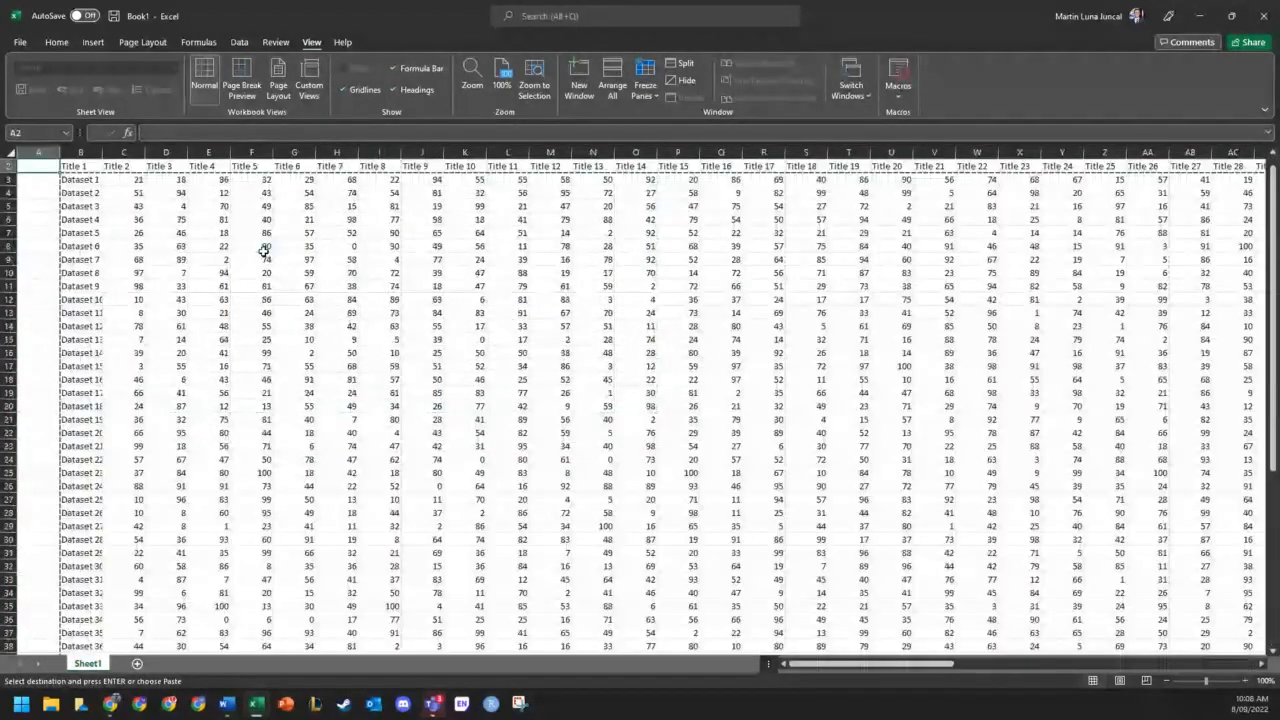
left_click(265, 247)
key("Escape")
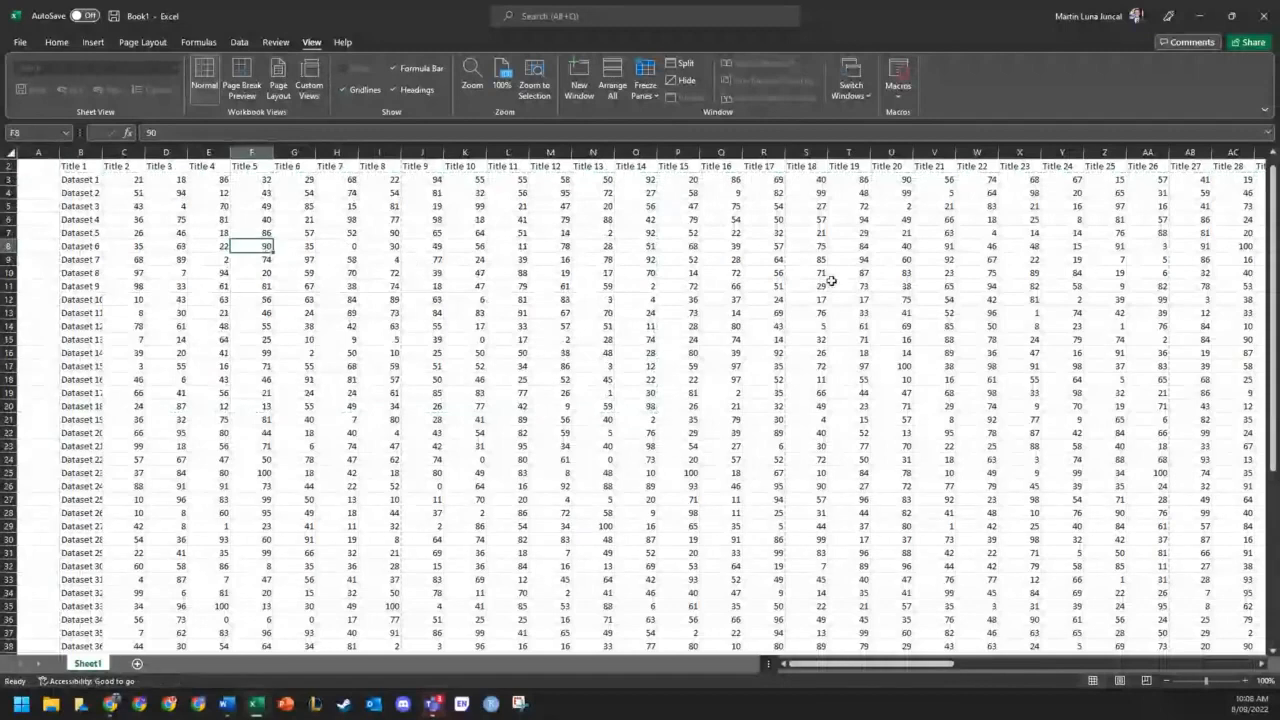
- Examine the far columns and lower rows of the table to see whether its title and dataset labels stay in view
left_click(632, 301)
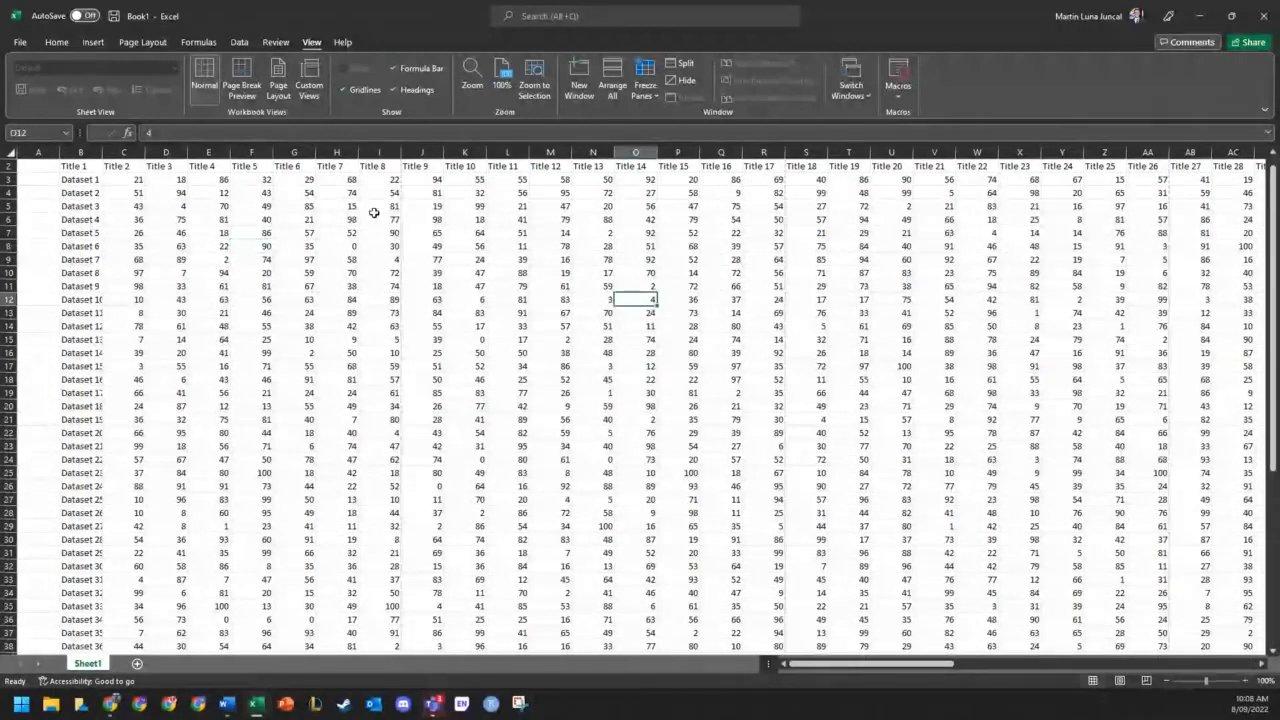
scroll(373, 212, "up", 1)
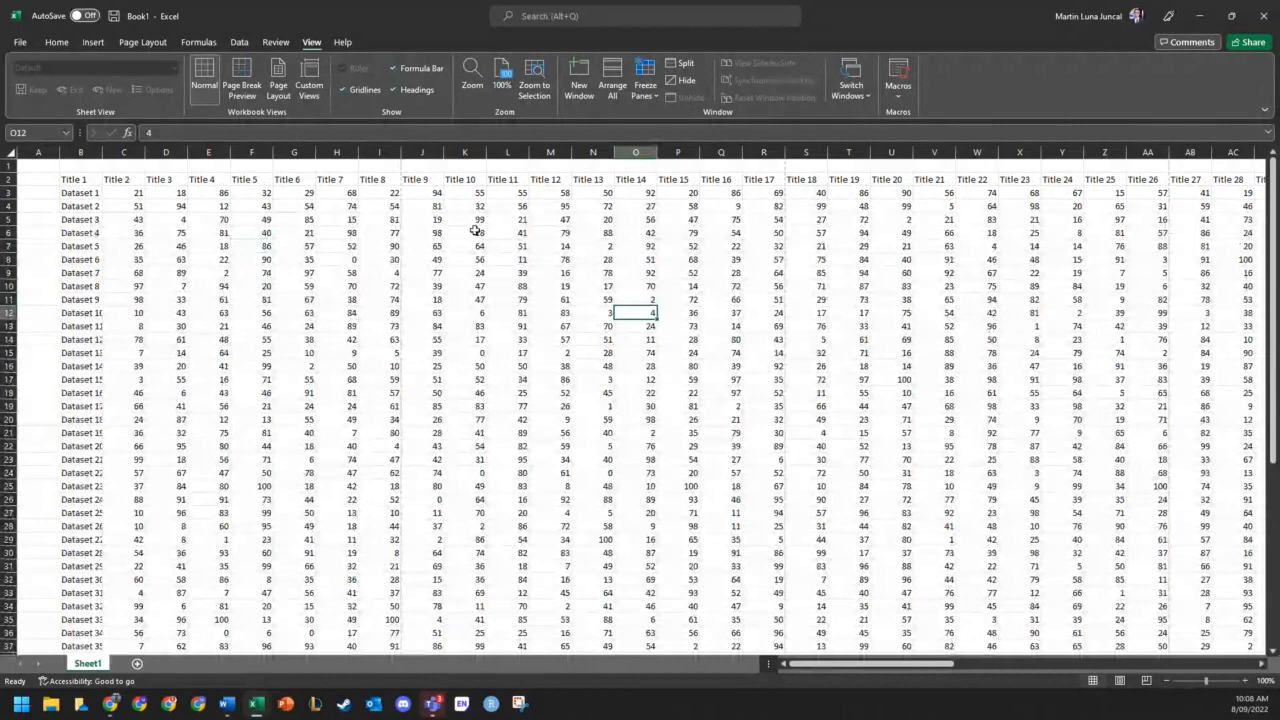
left_click(114, 191)
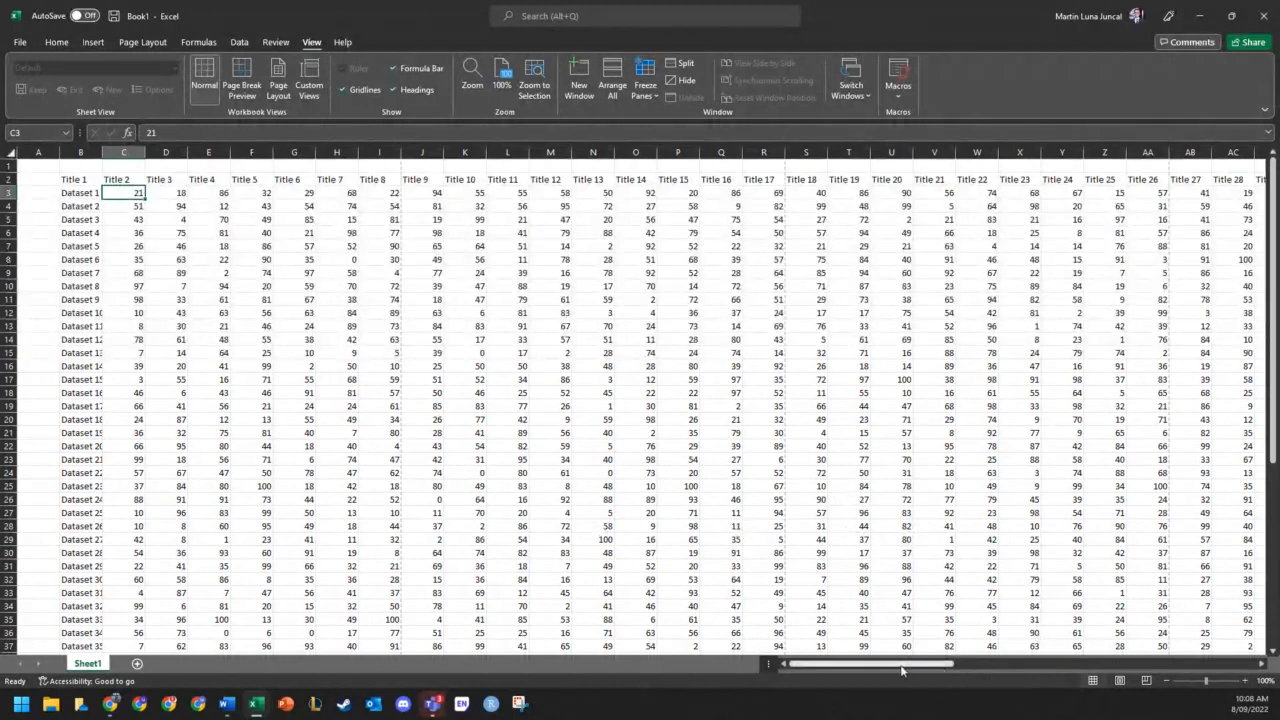
left_click_drag(901, 670, 955, 656)
left_click(917, 178)
scroll(940, 300, "down", 1)
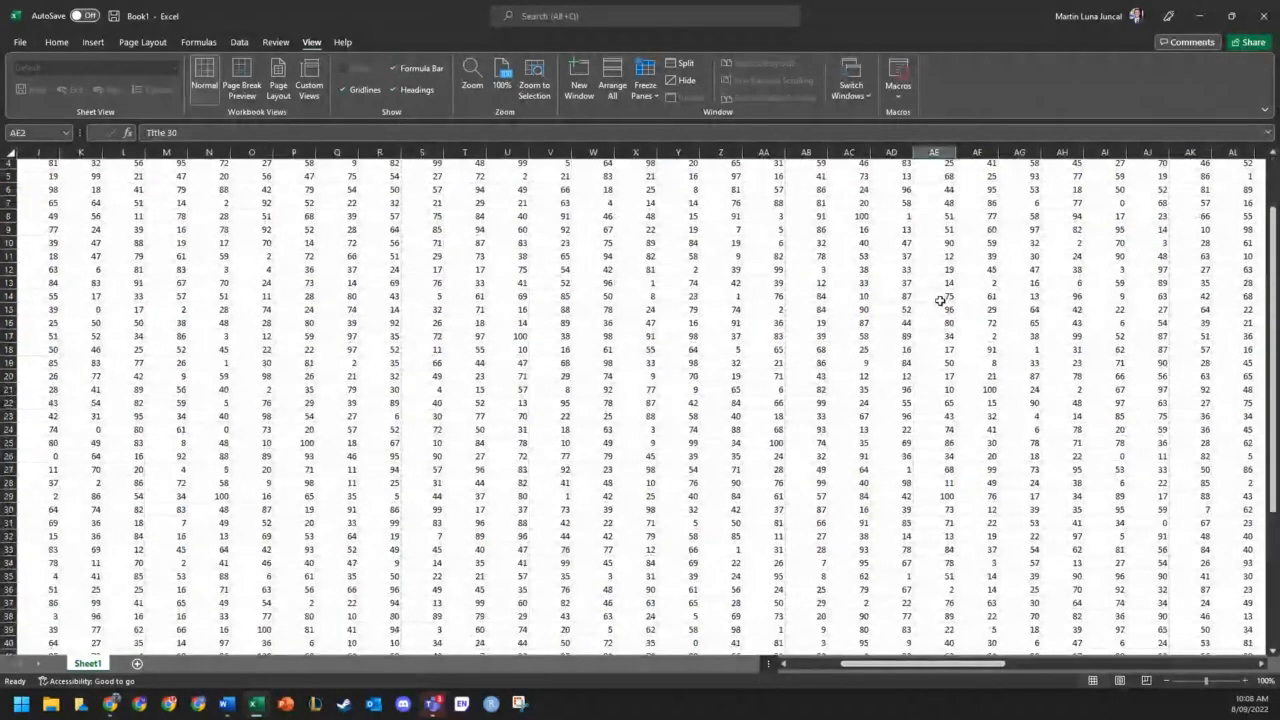
scroll(940, 300, "down", 2)
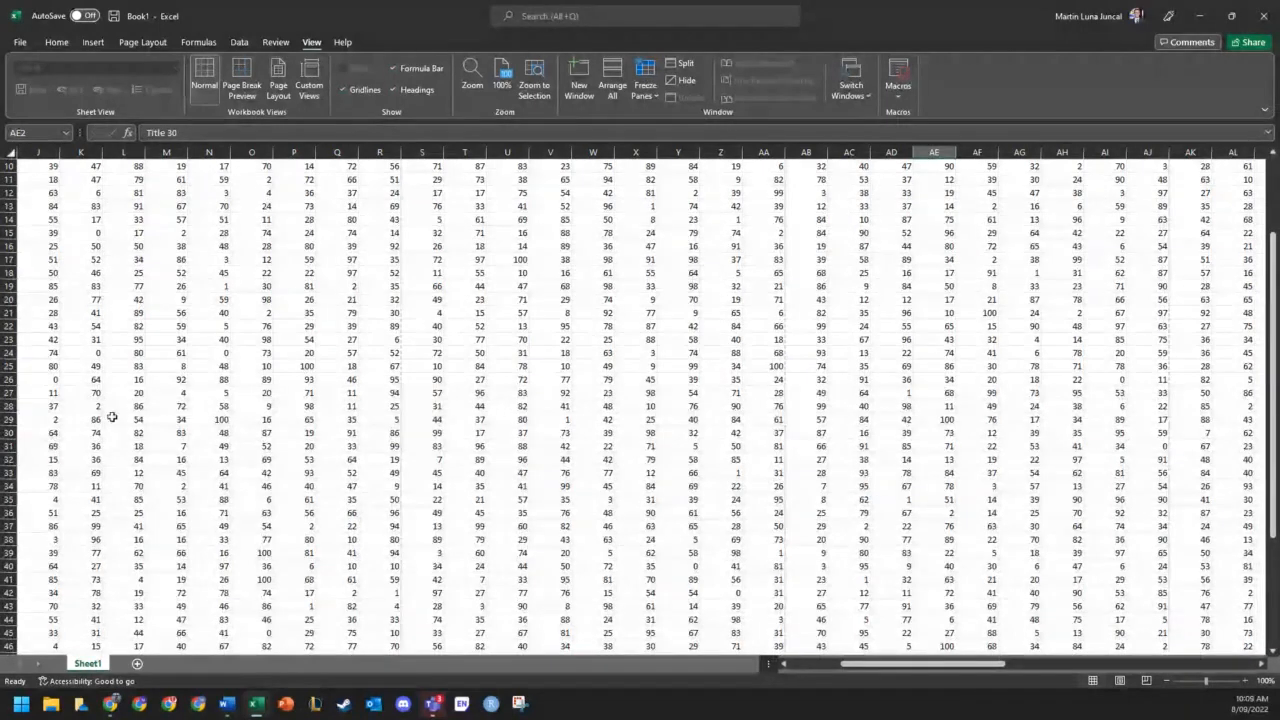
scroll(956, 206, "up", 3)
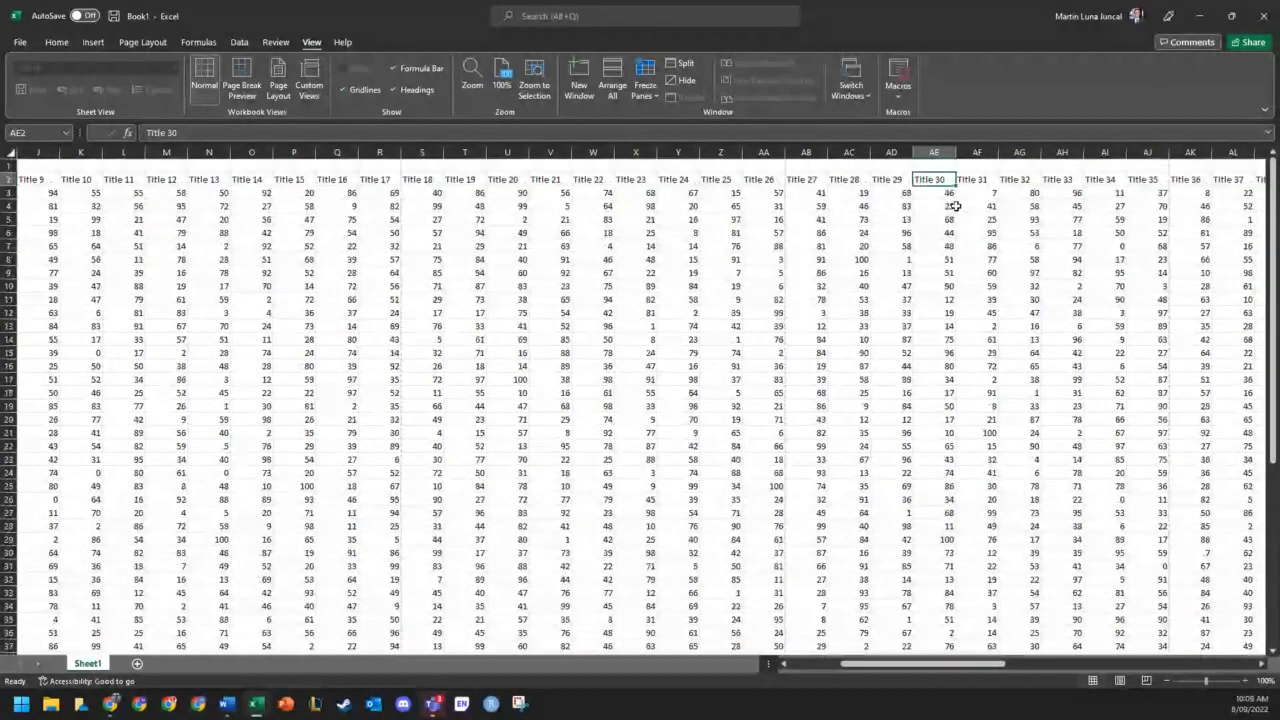
scroll(956, 206, "left", 3)
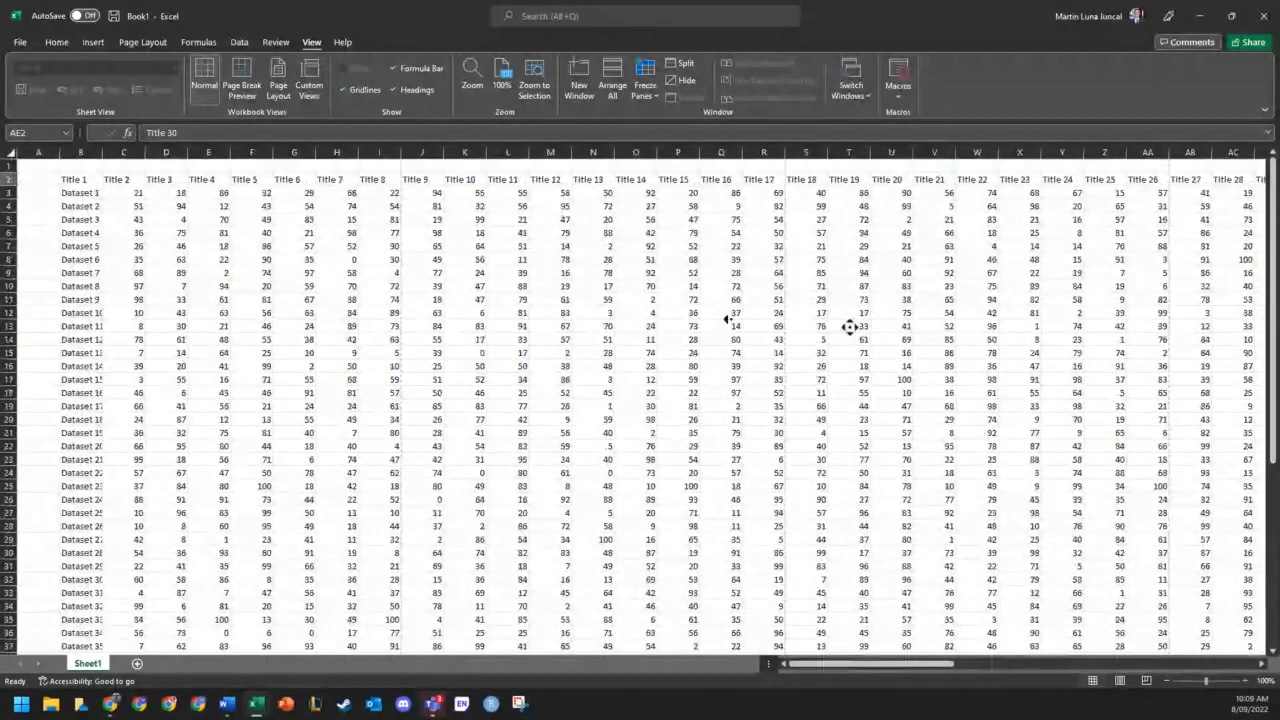
- Freeze the panes at cell C3 to lock the title row and the dataset label column
left_click(105, 196)
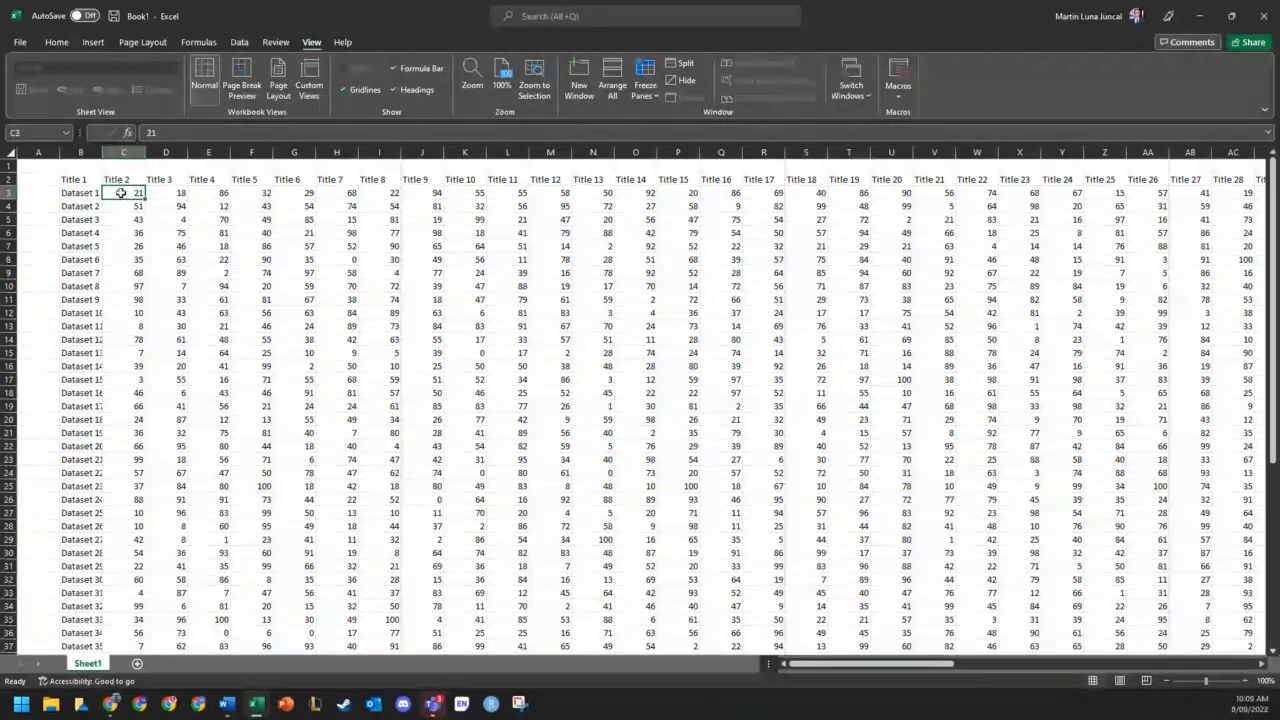
left_click(642, 90)
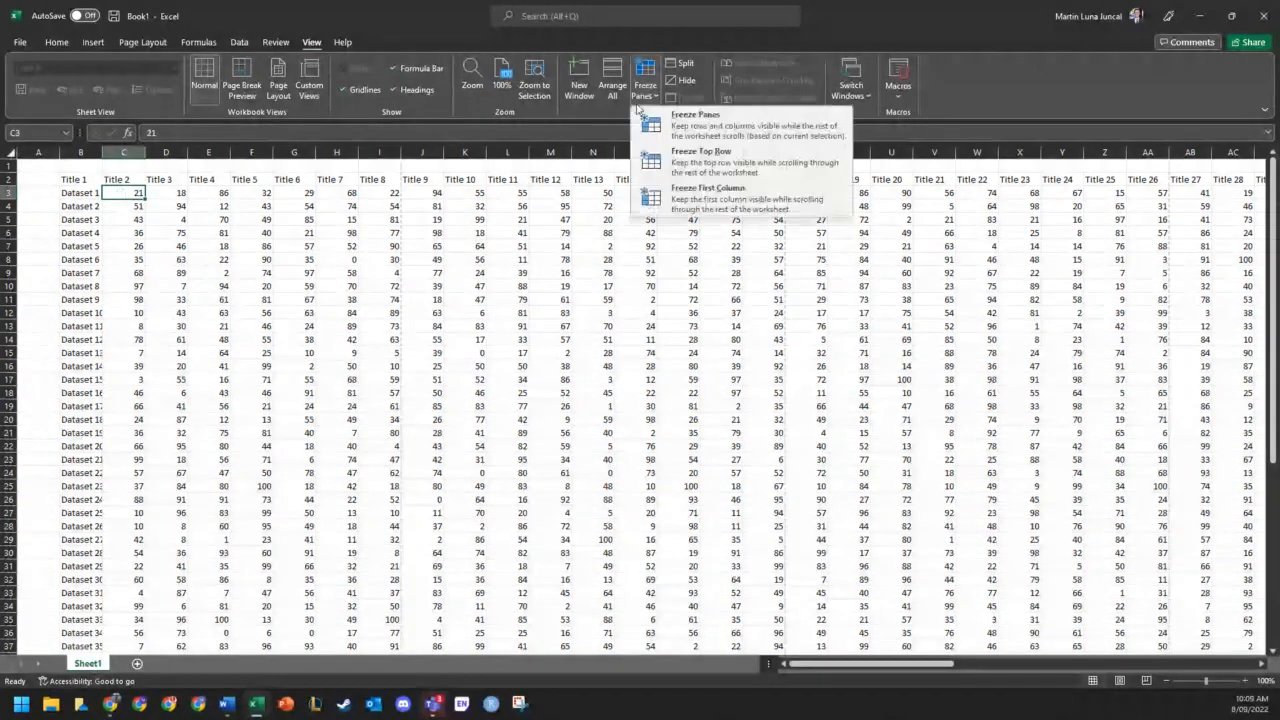
left_click(717, 125)
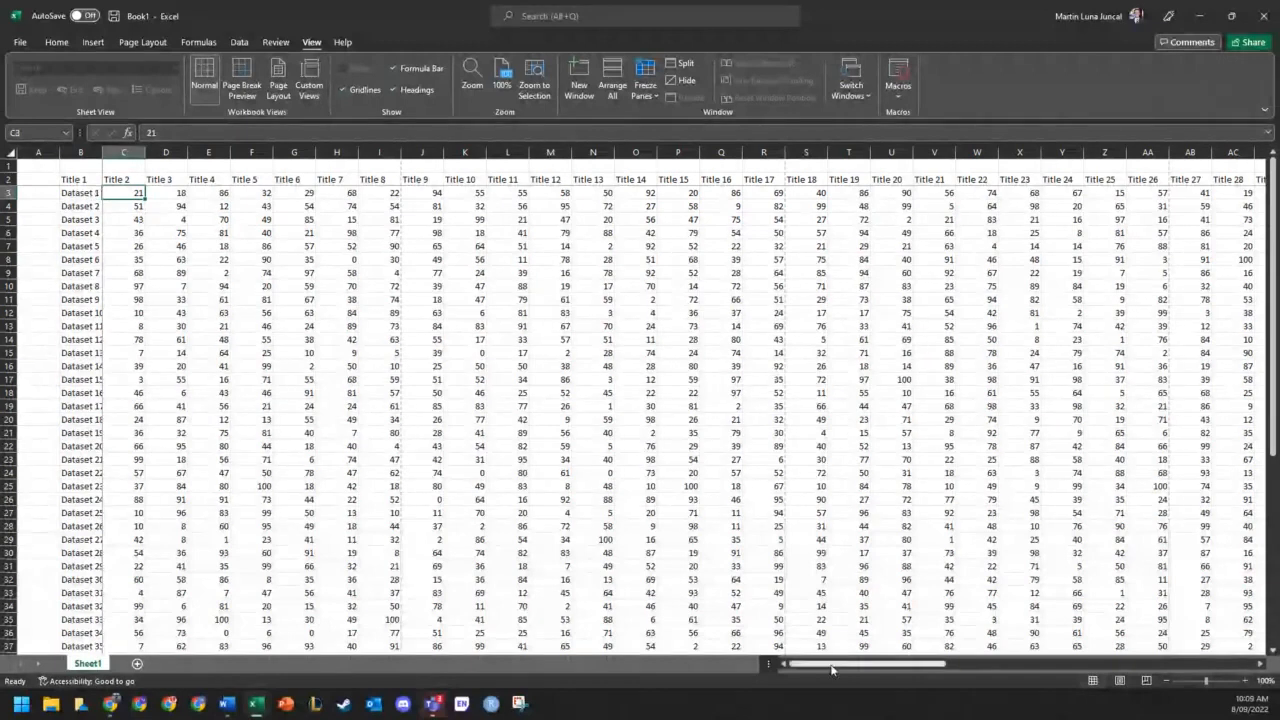
- Fill cell AE27, where Title 30 meets Dataset 25, with yellow
left_click_drag(831, 670, 900, 664)
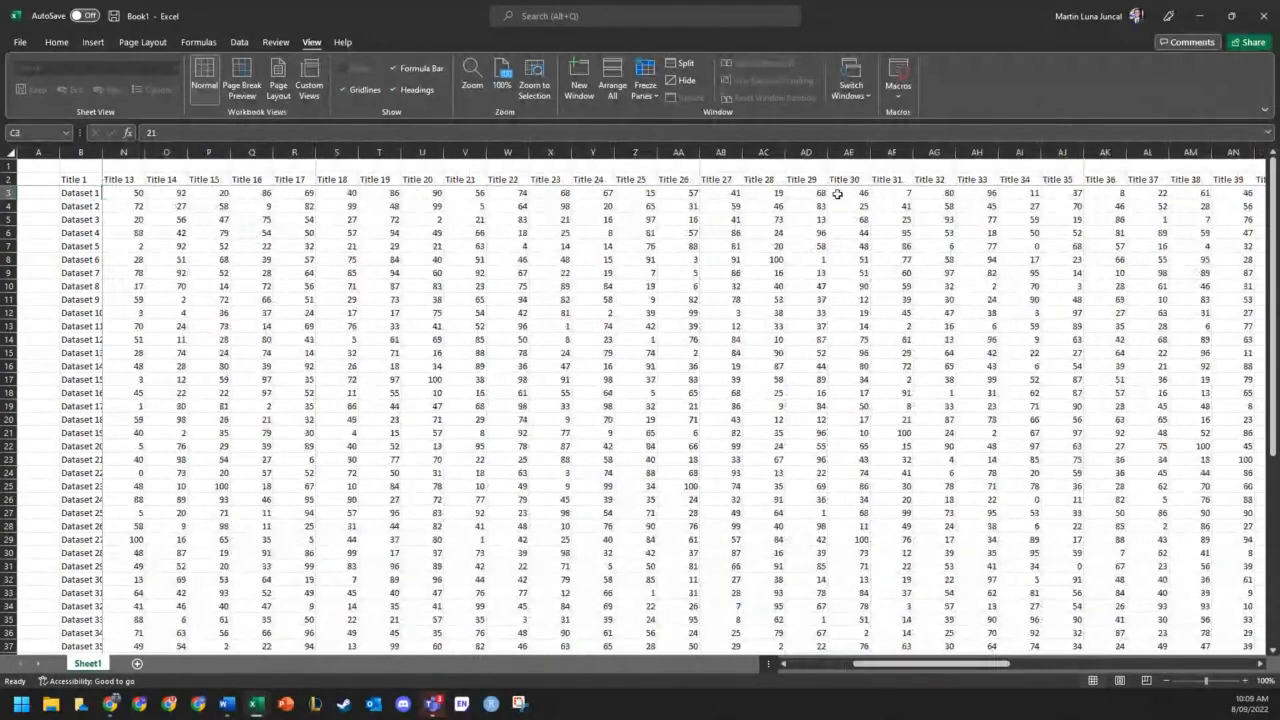
scroll(875, 297, "down", 5)
scroll(866, 280, "down", 3)
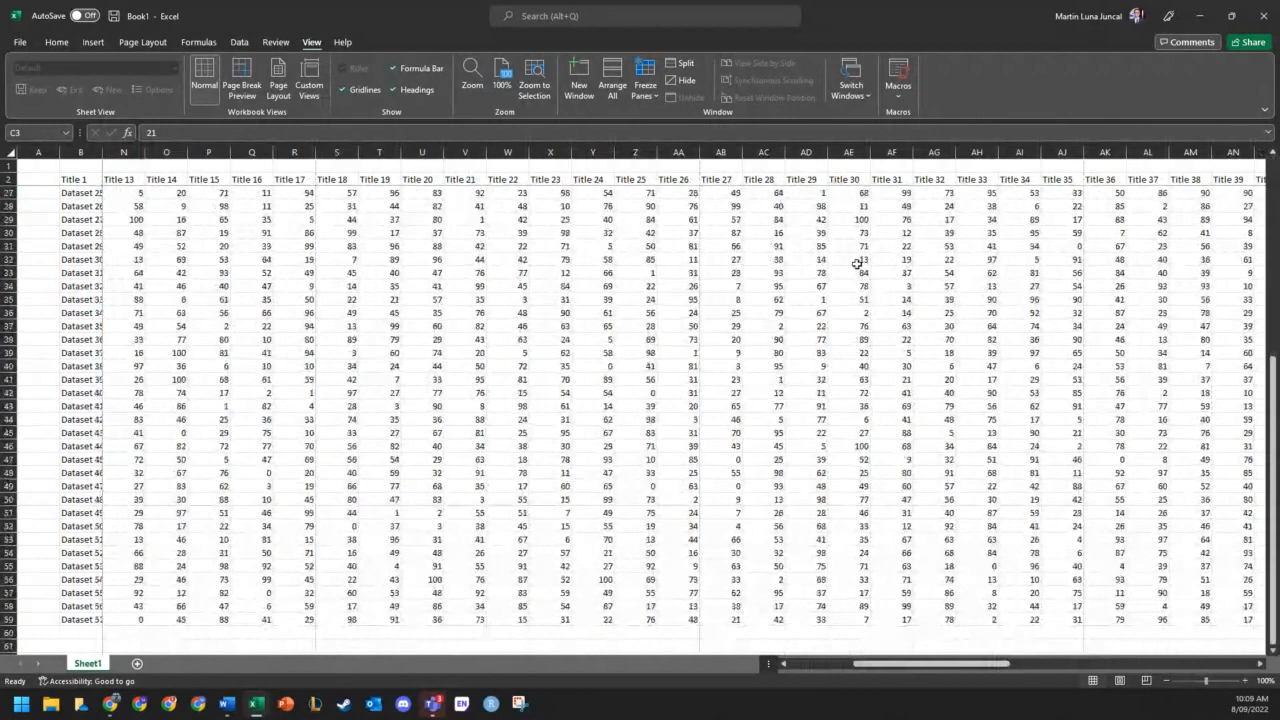
scroll(130, 235, "up", 1)
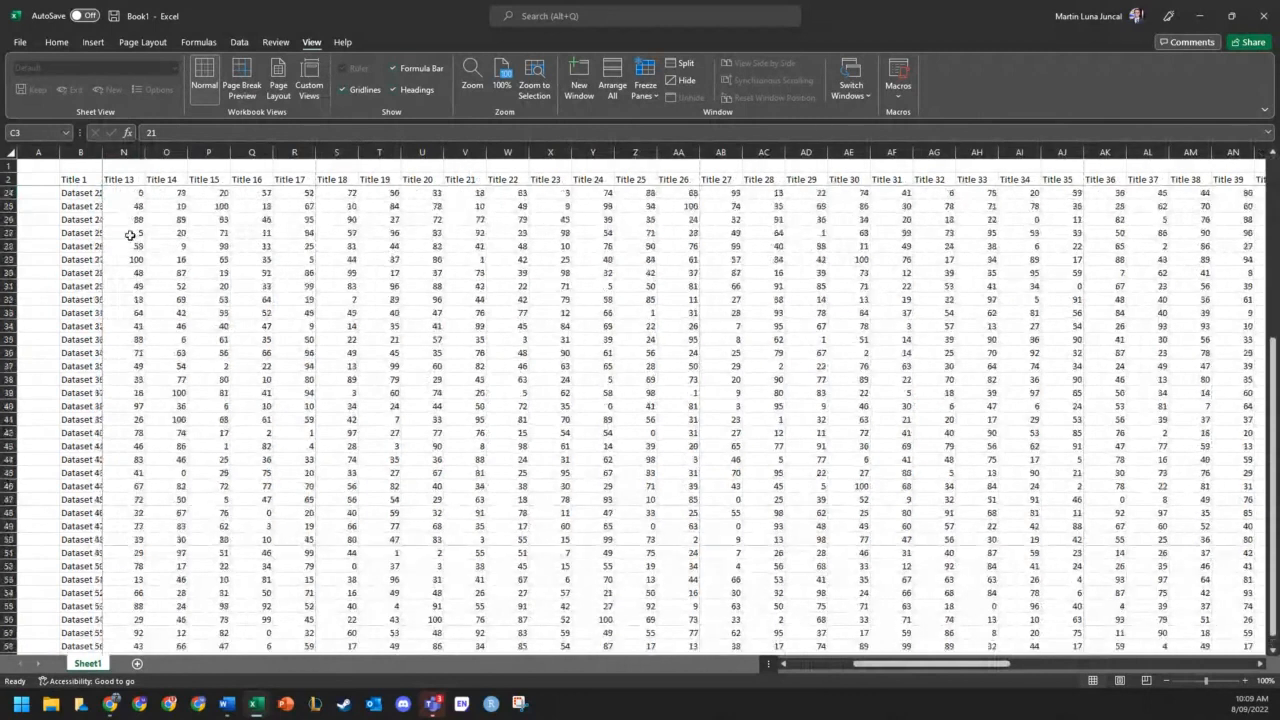
left_click(856, 231)
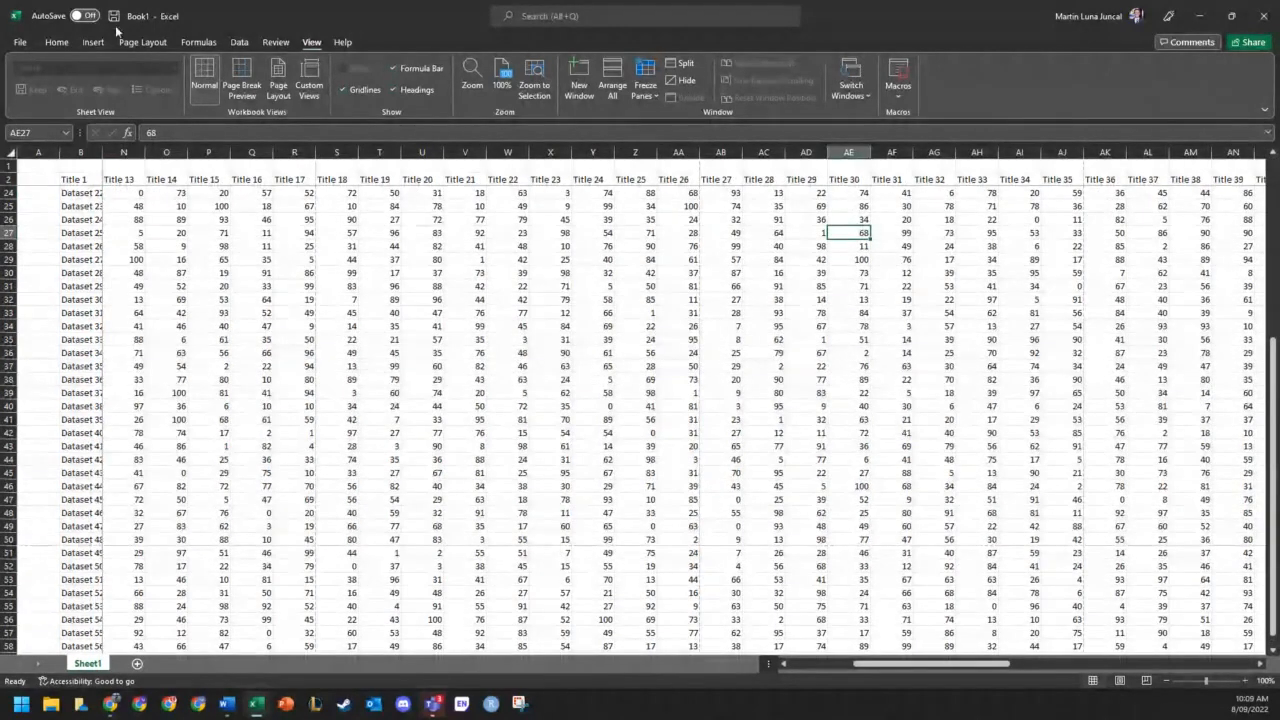
left_click(56, 42)
left_click(266, 89)
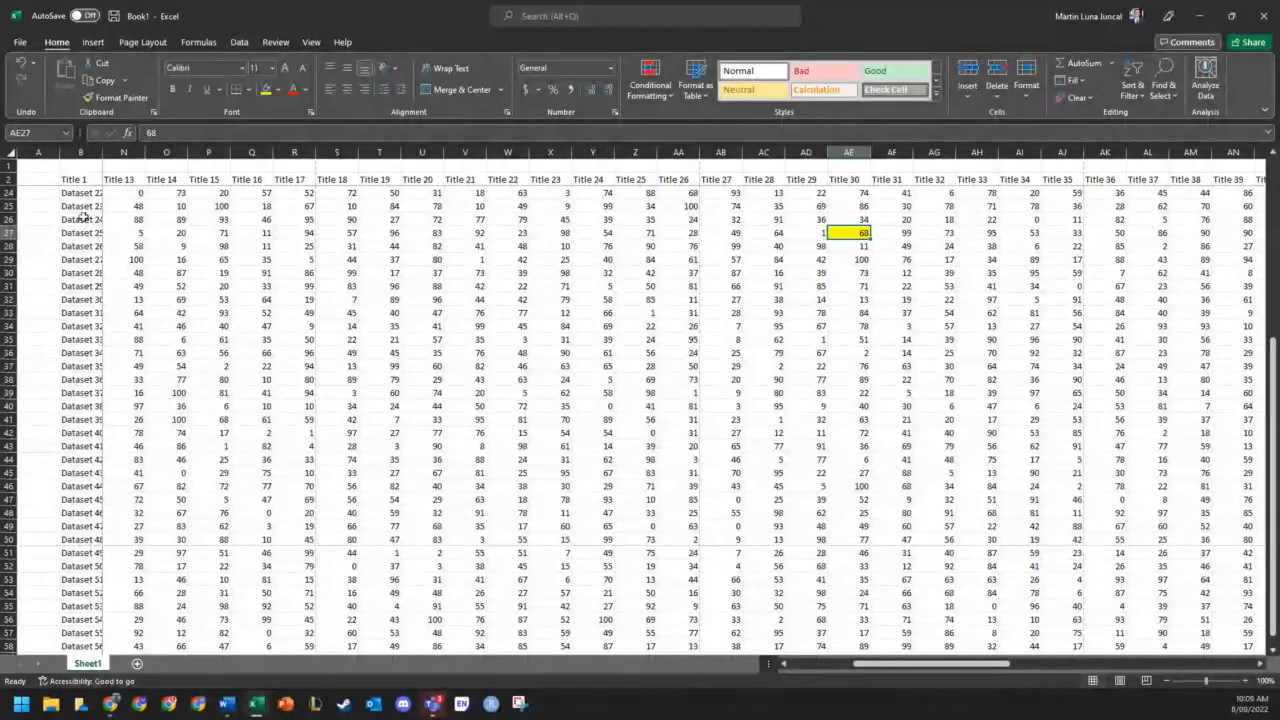
- Try widening column B to fit the dataset labels, and undo the width change
left_click_drag(103, 152, 98, 152)
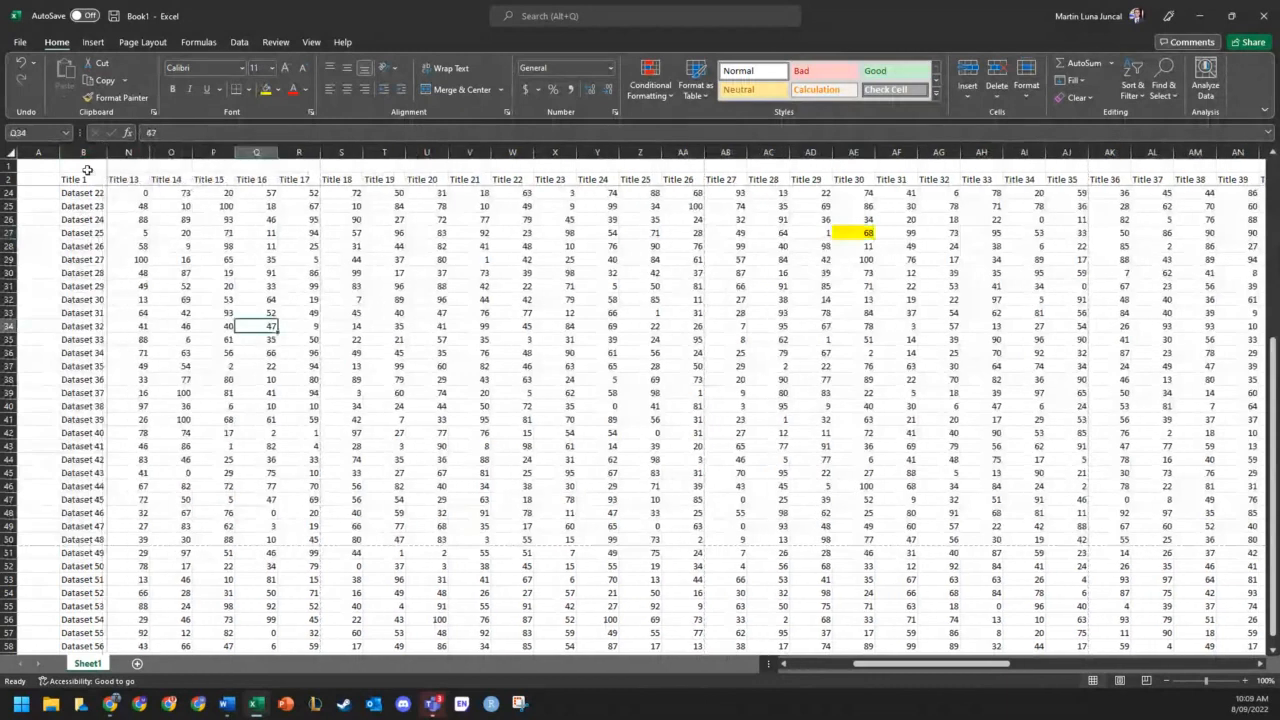
left_click_drag(963, 668, 1204, 664)
scroll(666, 357, "down", 5)
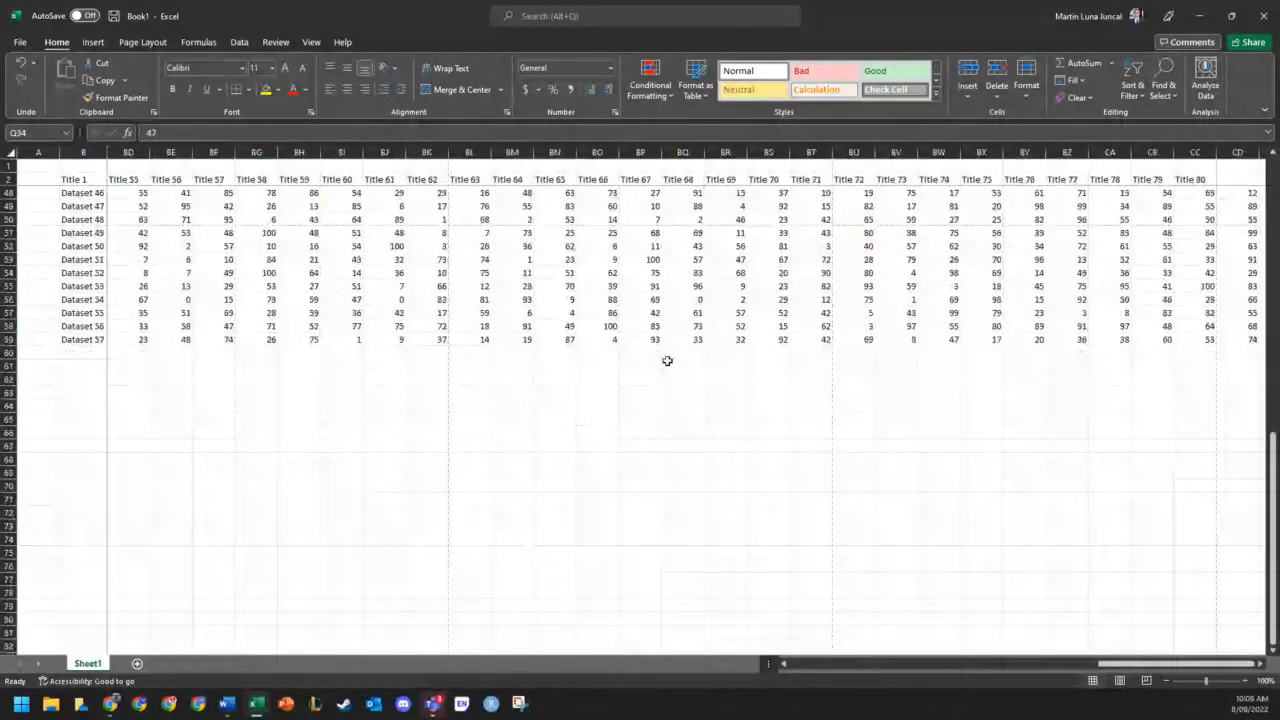
scroll(638, 378, "up", 2)
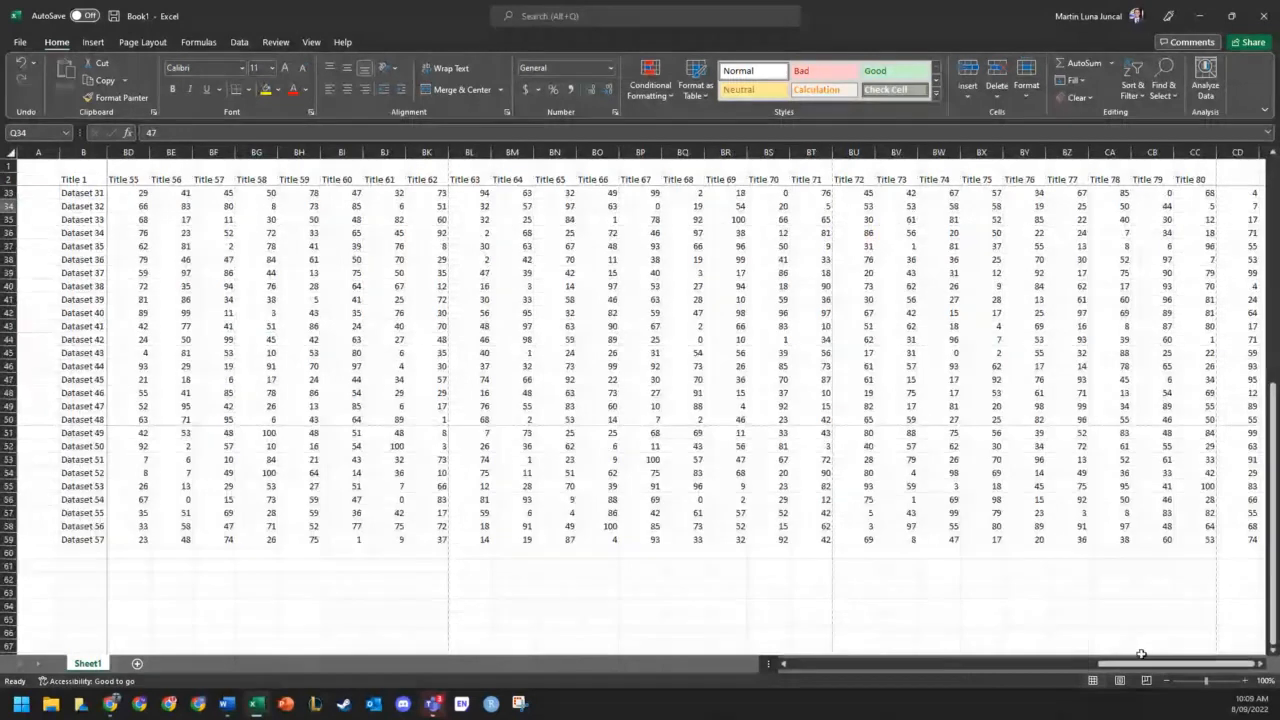
left_click_drag(1141, 662, 587, 485)
scroll(554, 473, "up", 10)
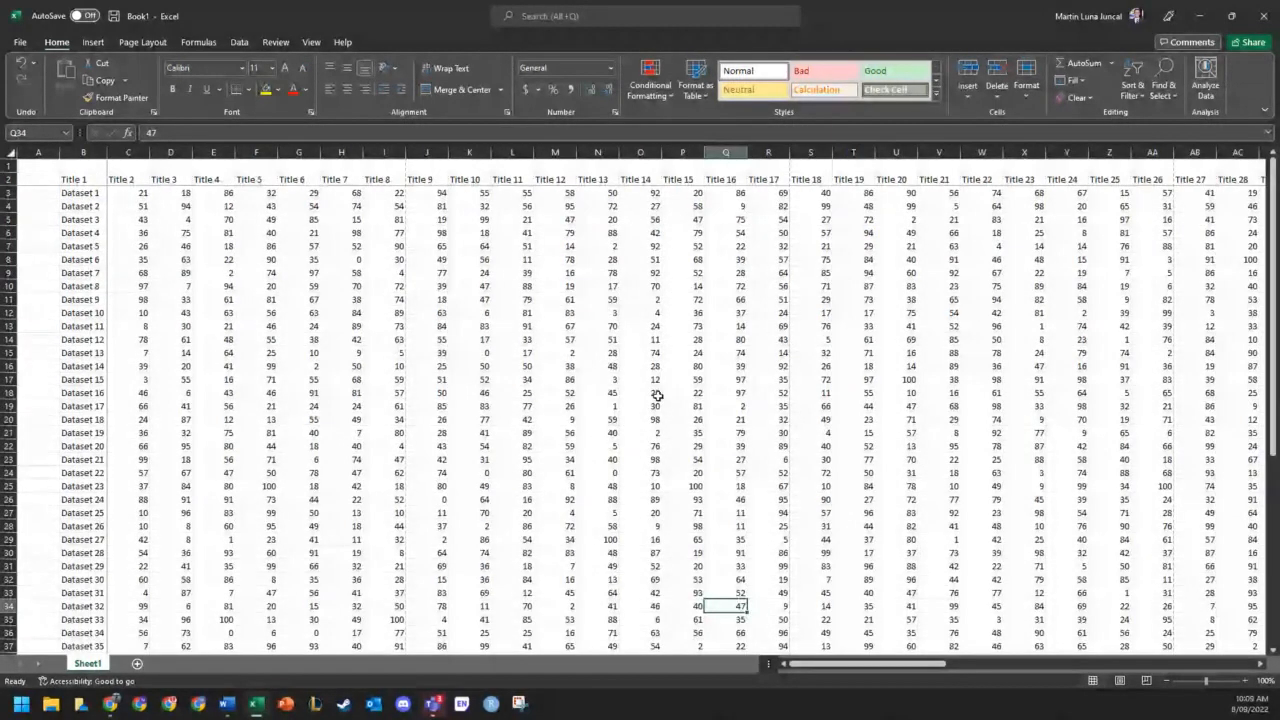
key("ctrl+z")
left_click_drag(898, 663, 840, 663)
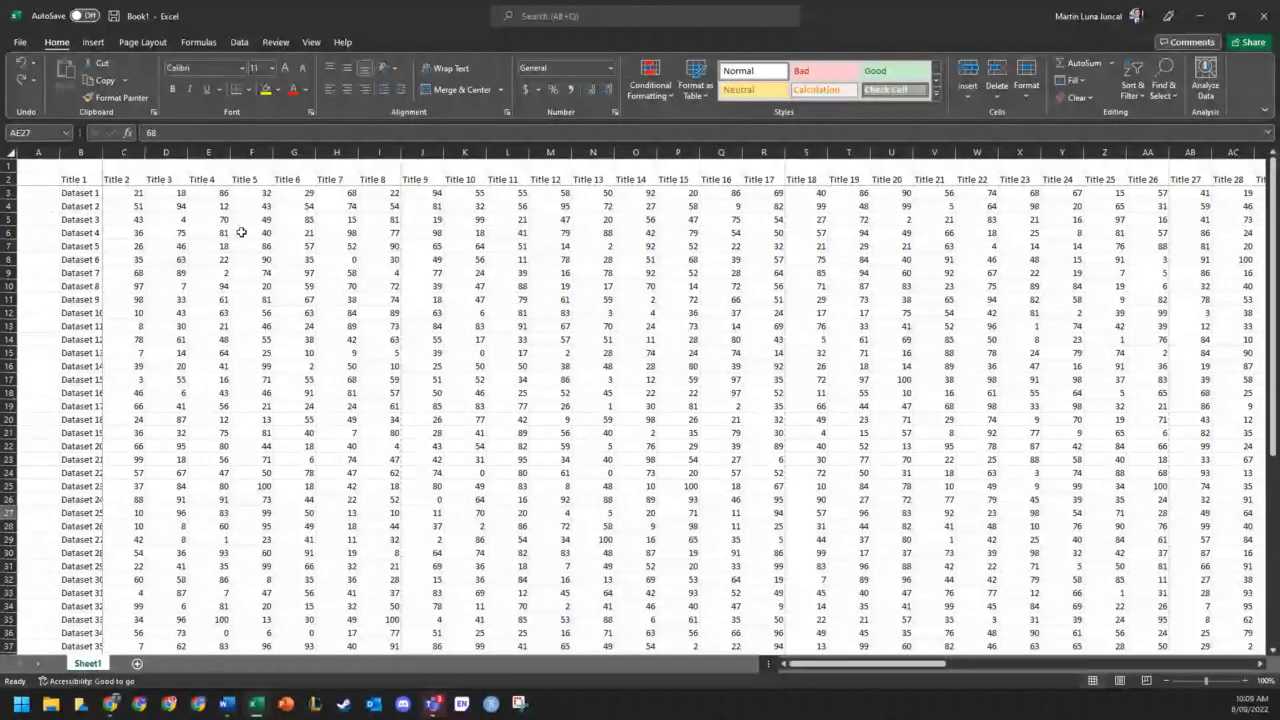
- Clear the contents of the entire worksheet
left_click(10, 152)
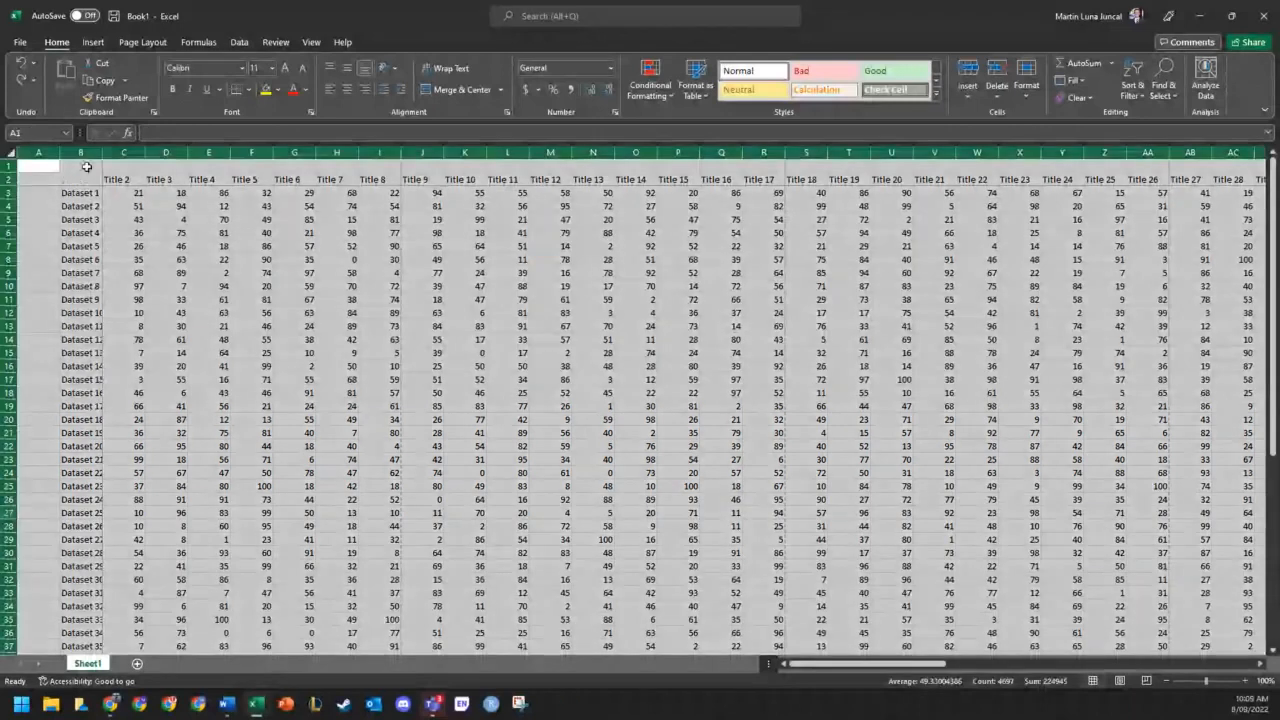
key("Delete")
left_click(251, 245)
- Unfreeze the worksheet panes
left_click(311, 42)
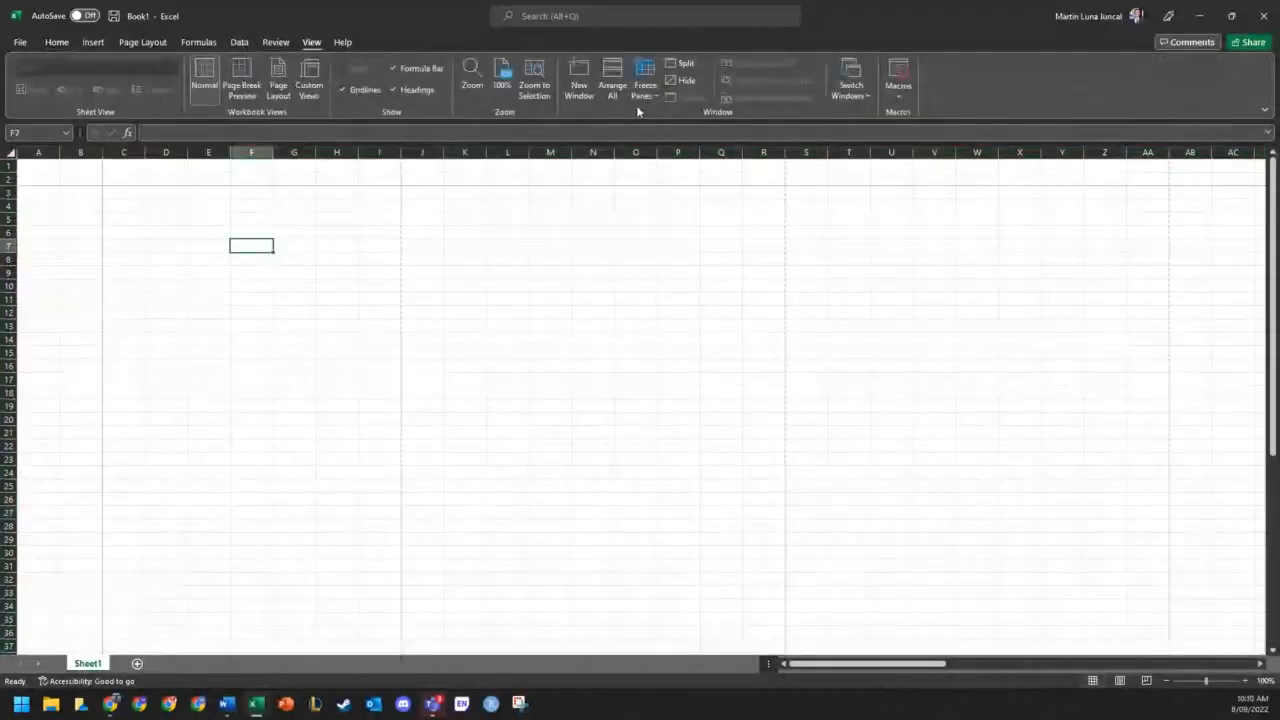
left_click(648, 88)
left_click(700, 115)
left_click(550, 352)
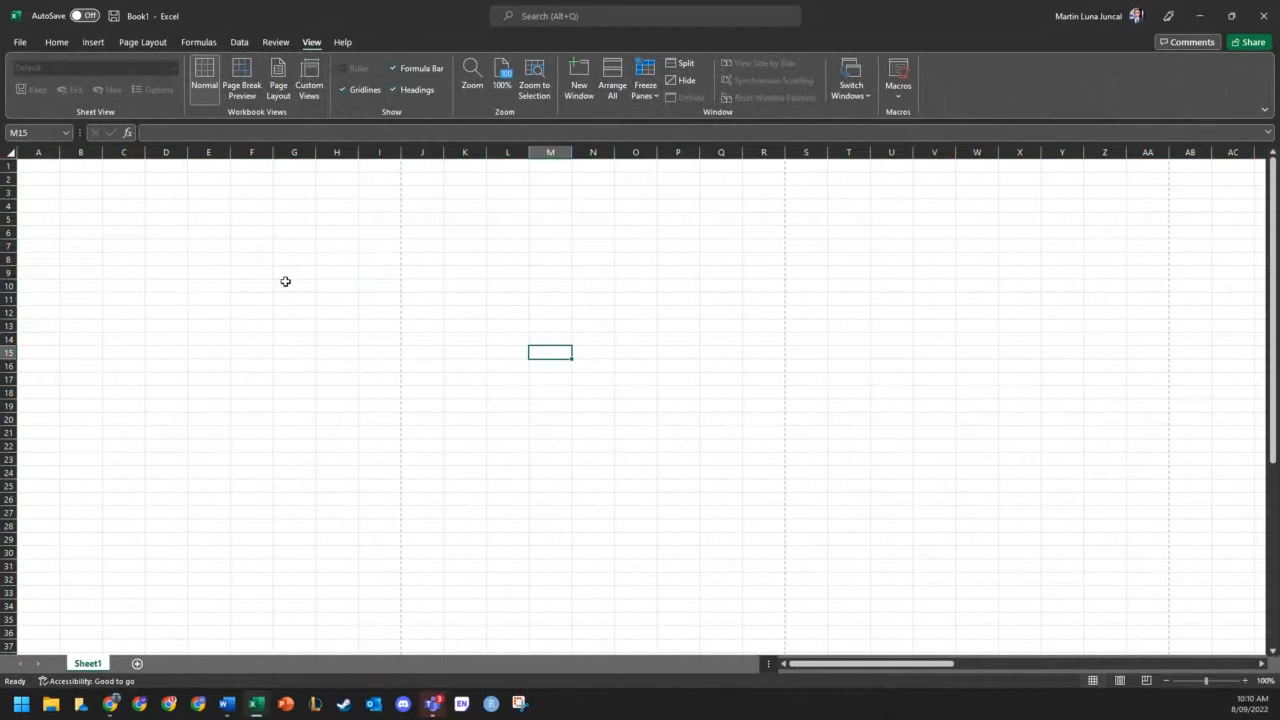
left_click(322, 352)
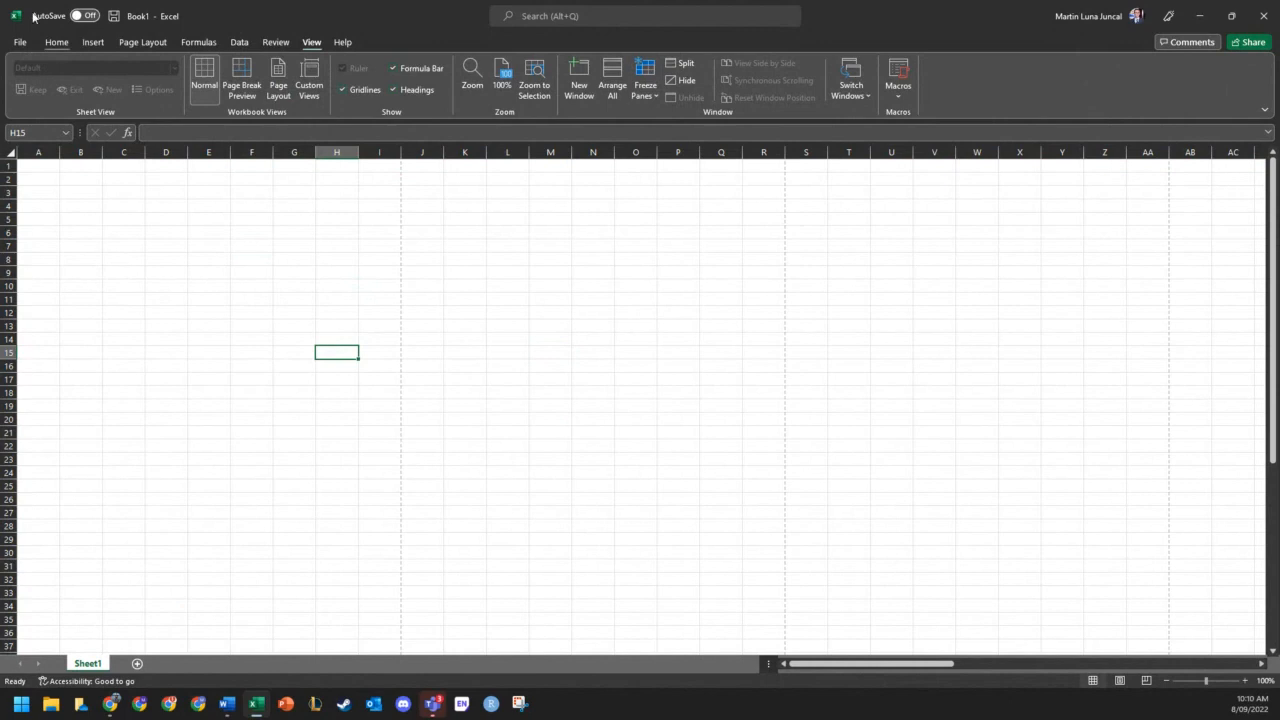
- List the function names IF, AND, OR and VLOOKUP down cells G7 to G10
left_click(52, 43)
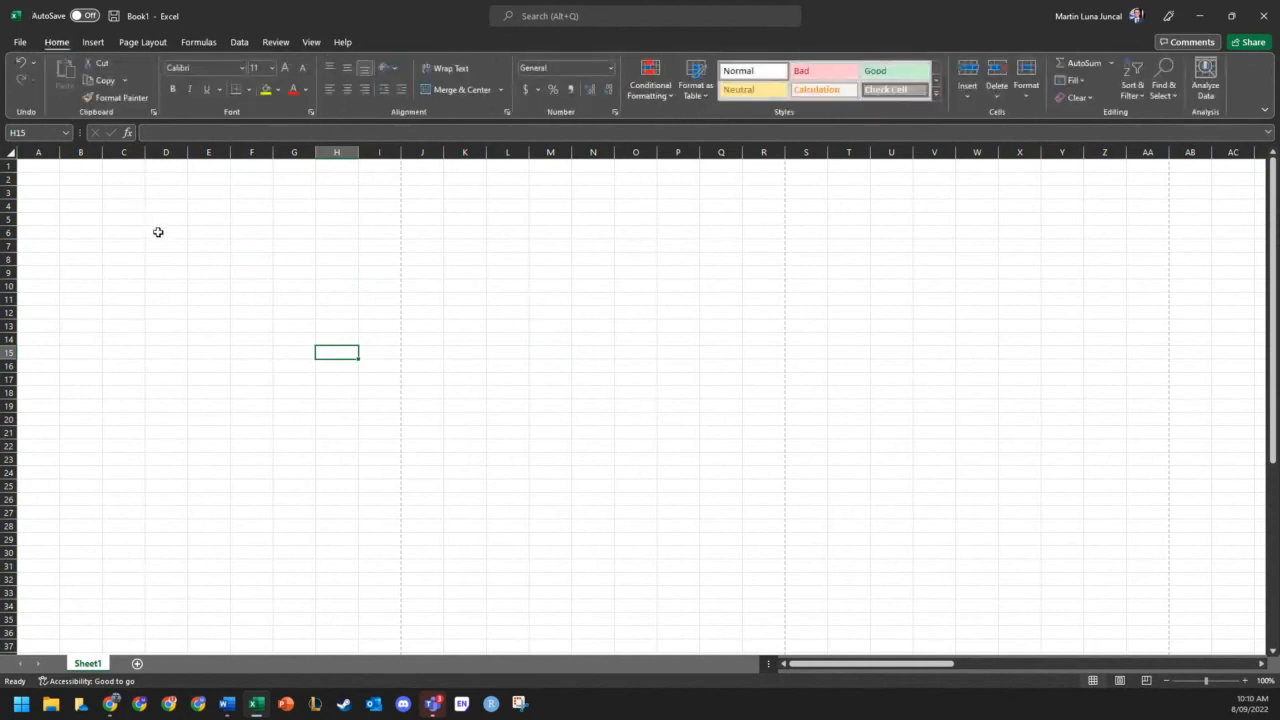
left_click(313, 242)
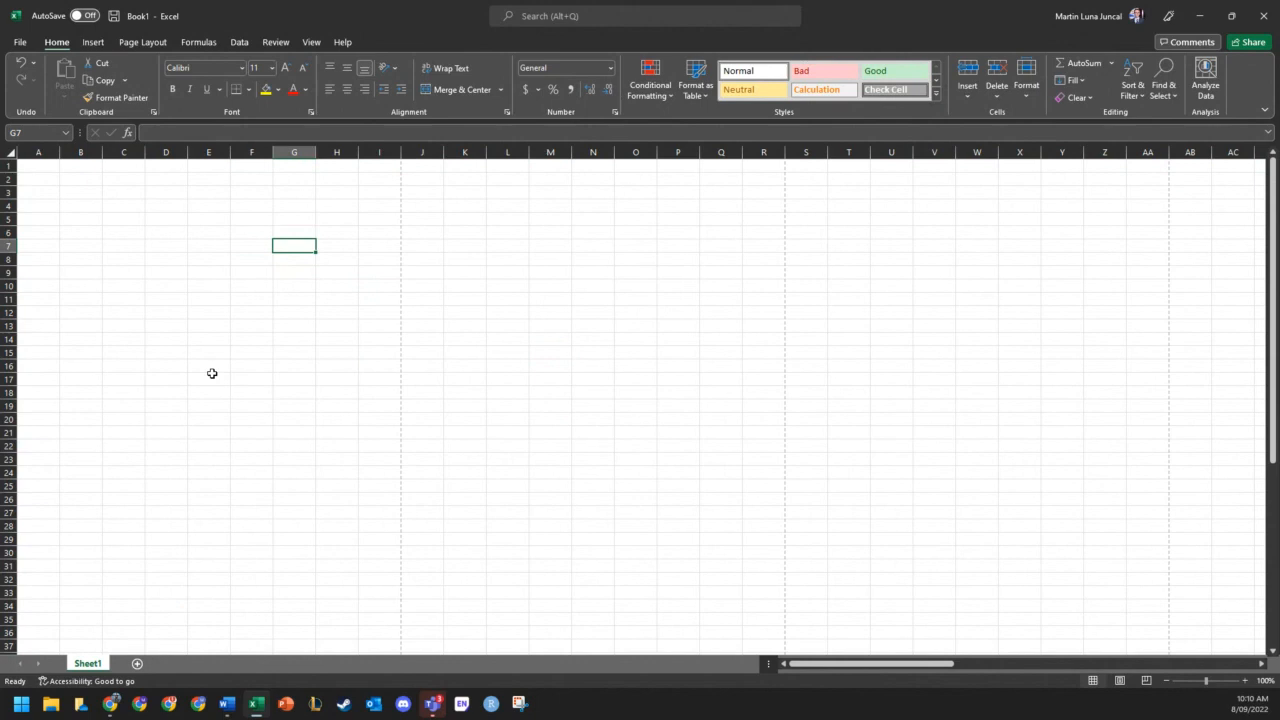
type("IF")
key("Return")
type("AND")
key("Return")
type("OR")
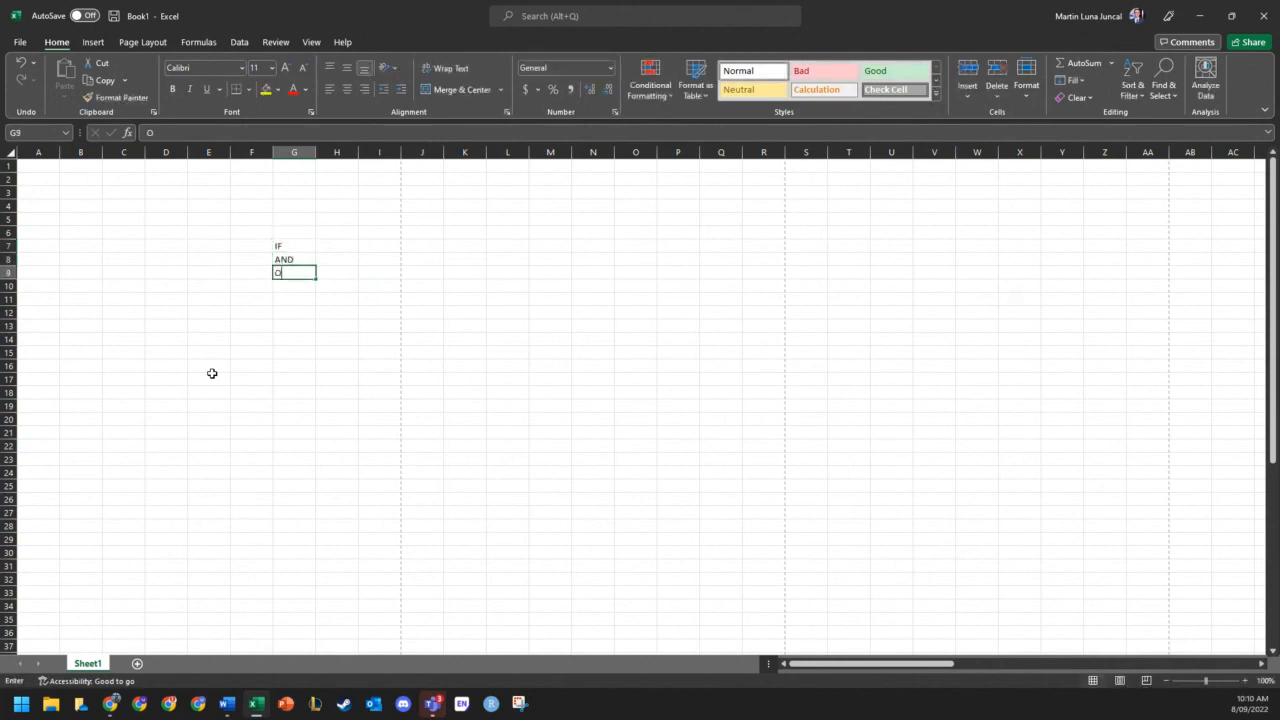
key("Return")
type("VLOOKUP")
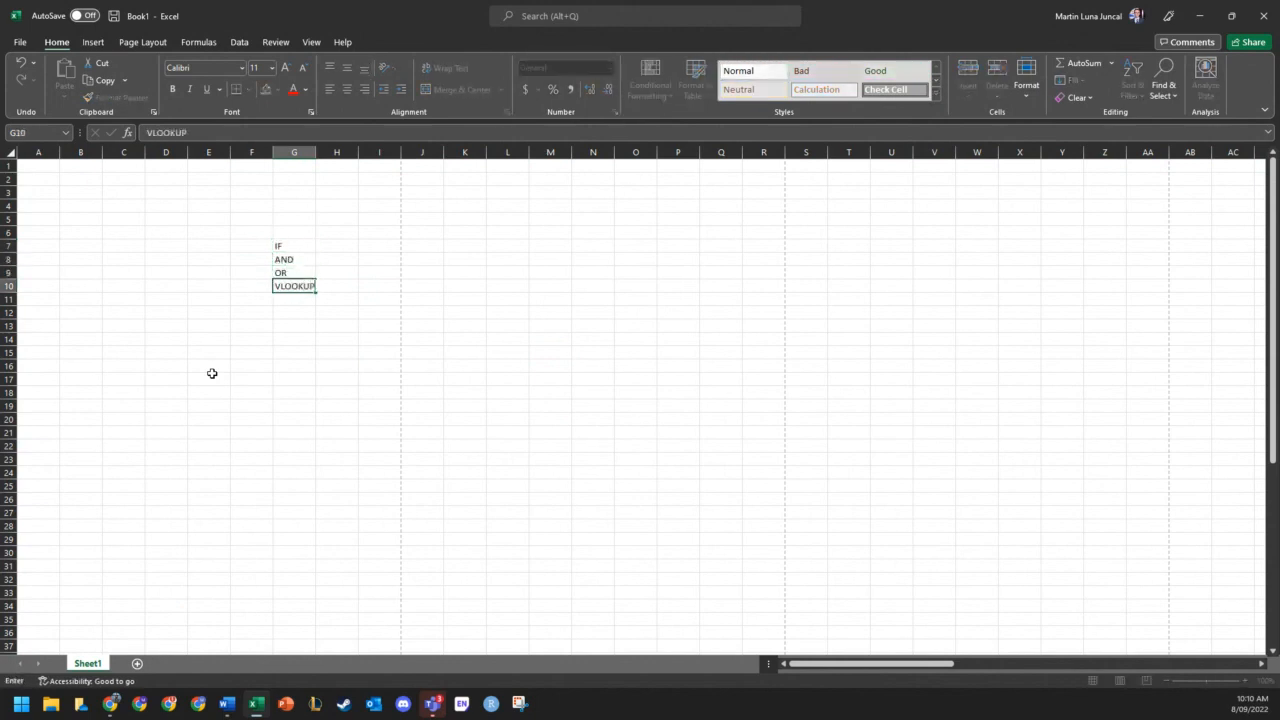
key("Return")
left_click(501, 326)
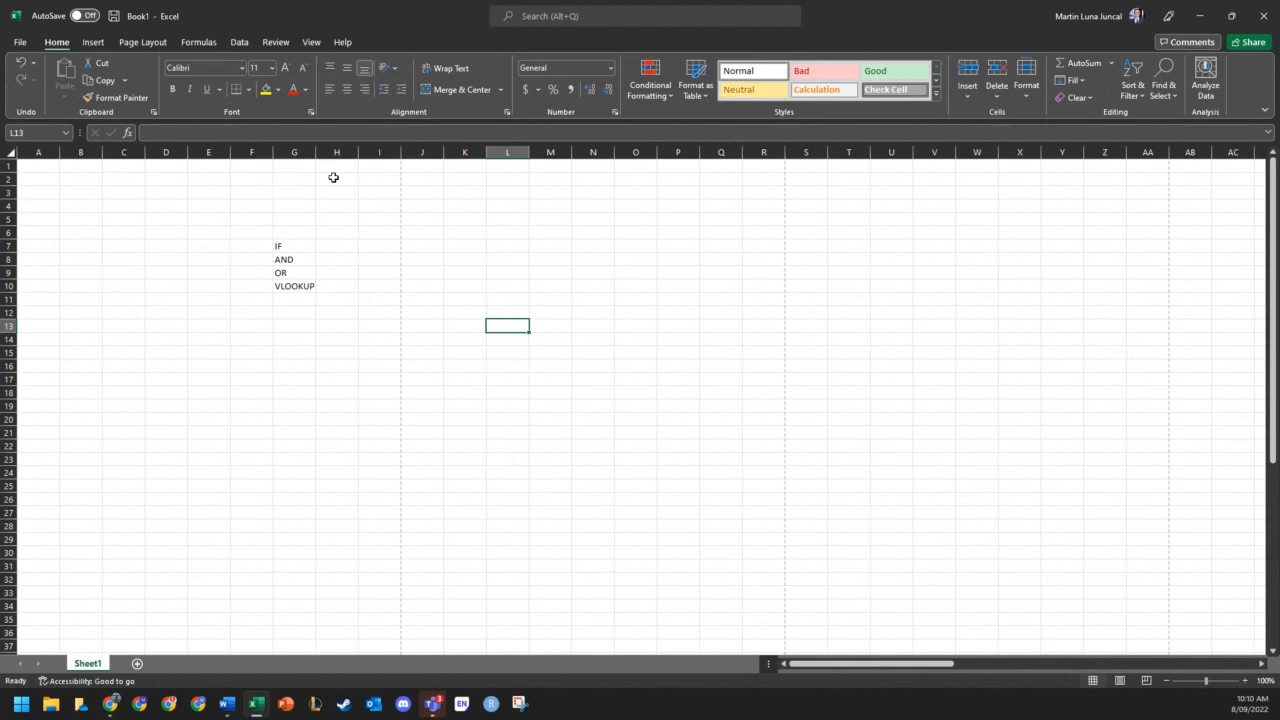
left_click(371, 246)
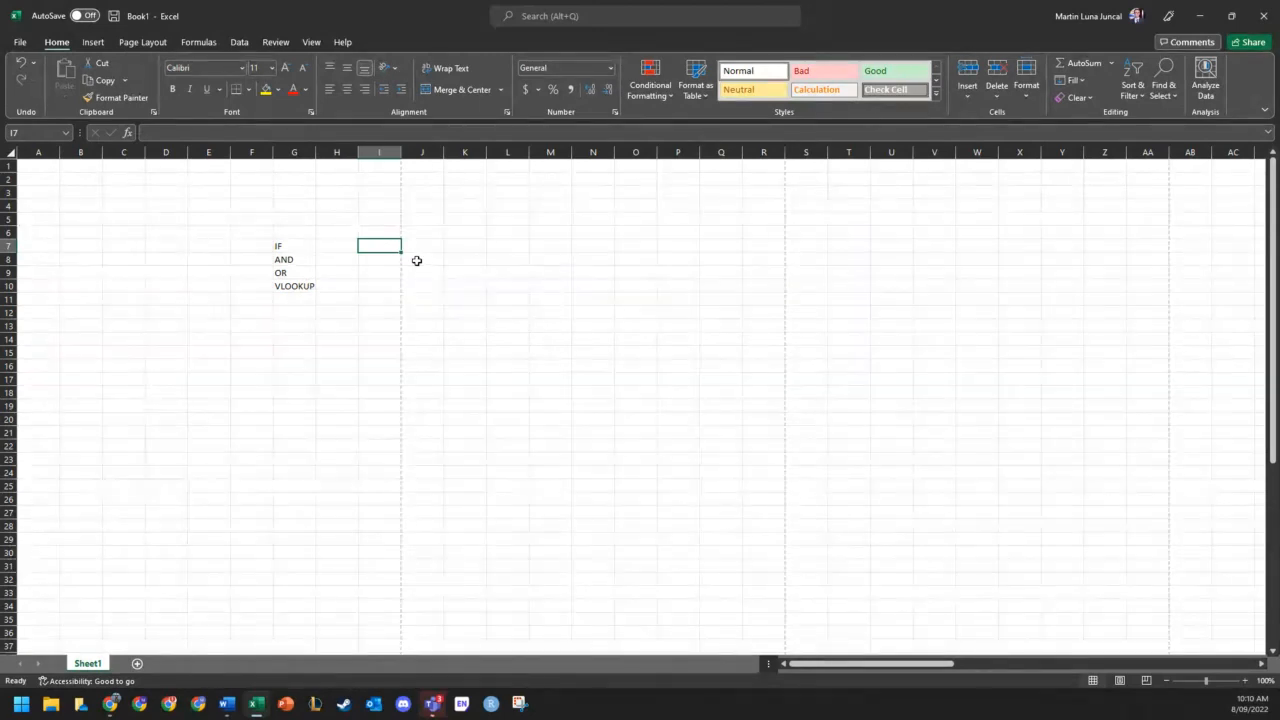
left_click_drag(291, 246, 380, 243)
left_click(258, 246)
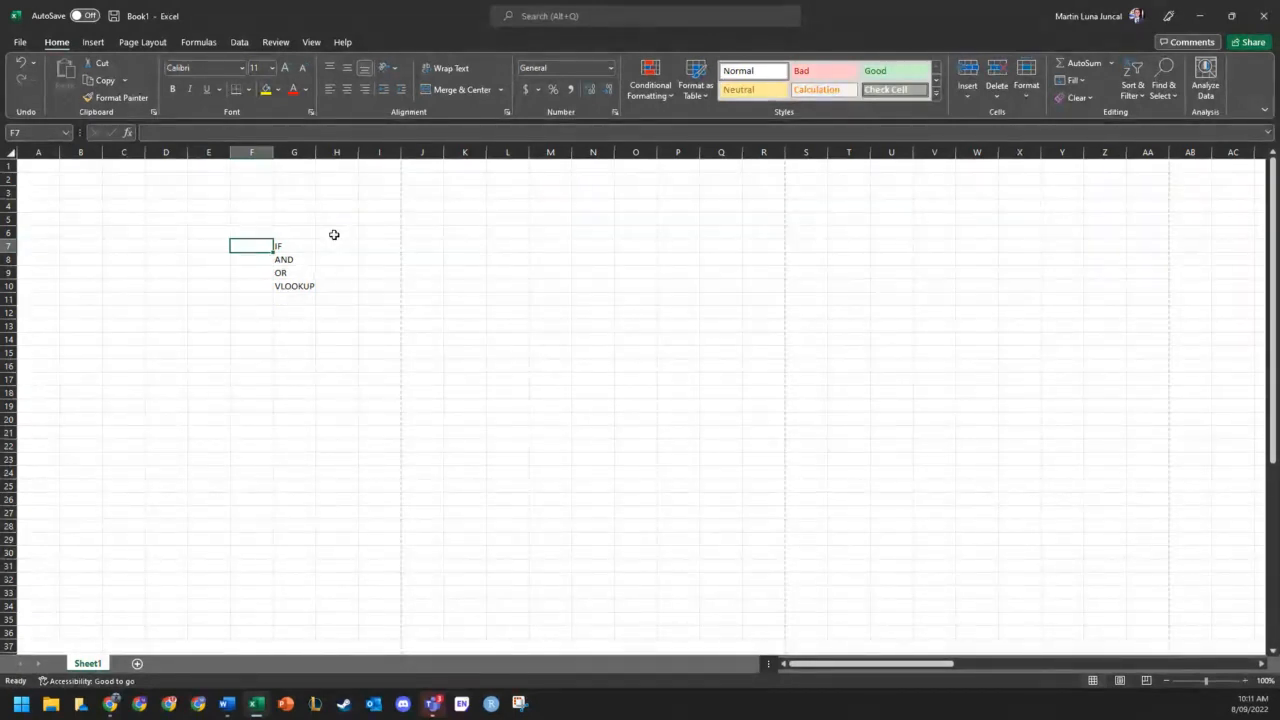
- Enter 1, 2 and 3 from cell K6 downward and extend the series to 22 in K27
left_click(503, 233)
left_click(454, 234)
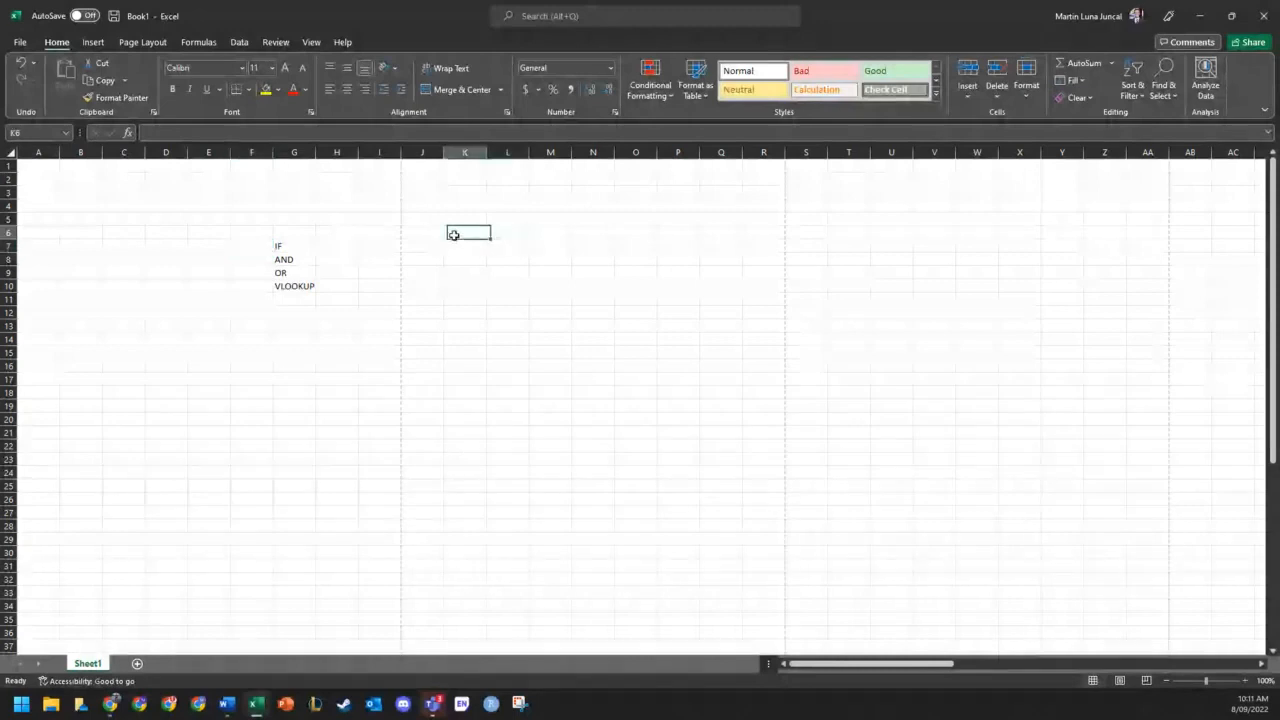
type("1")
key("Return")
type("2")
key("Return")
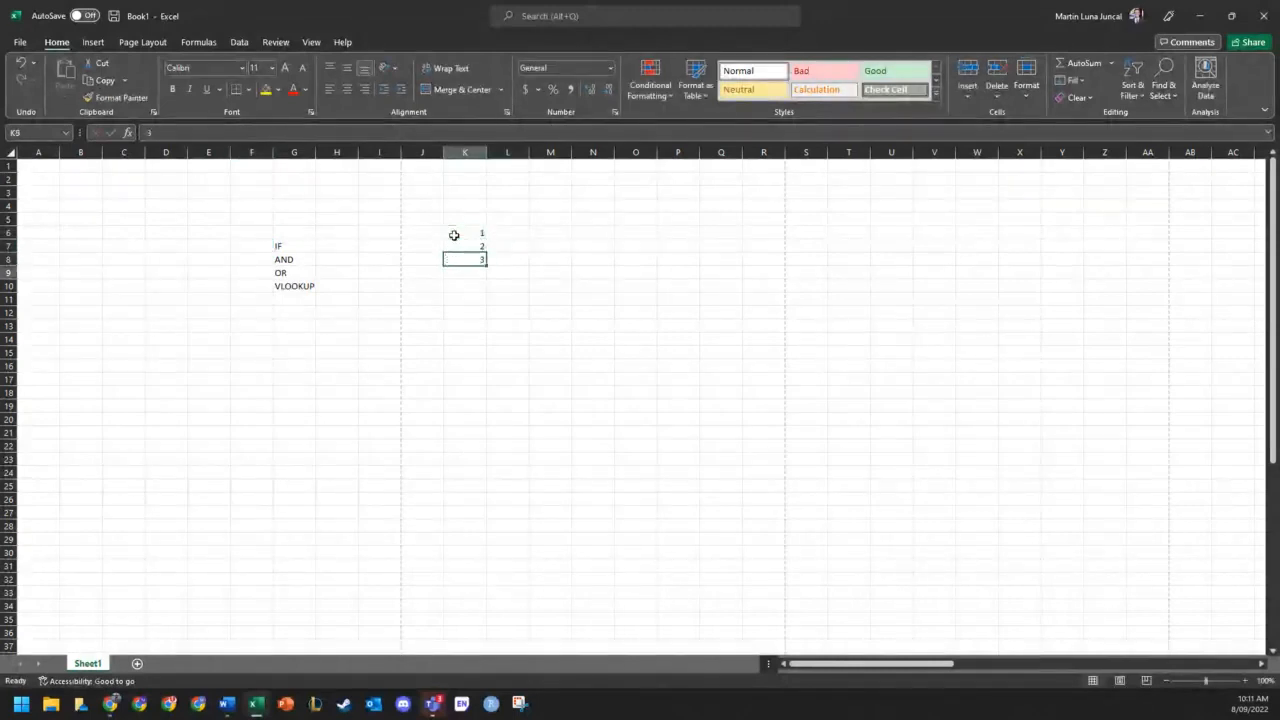
type("3")
key("Return")
left_click_drag(478, 233, 485, 513)
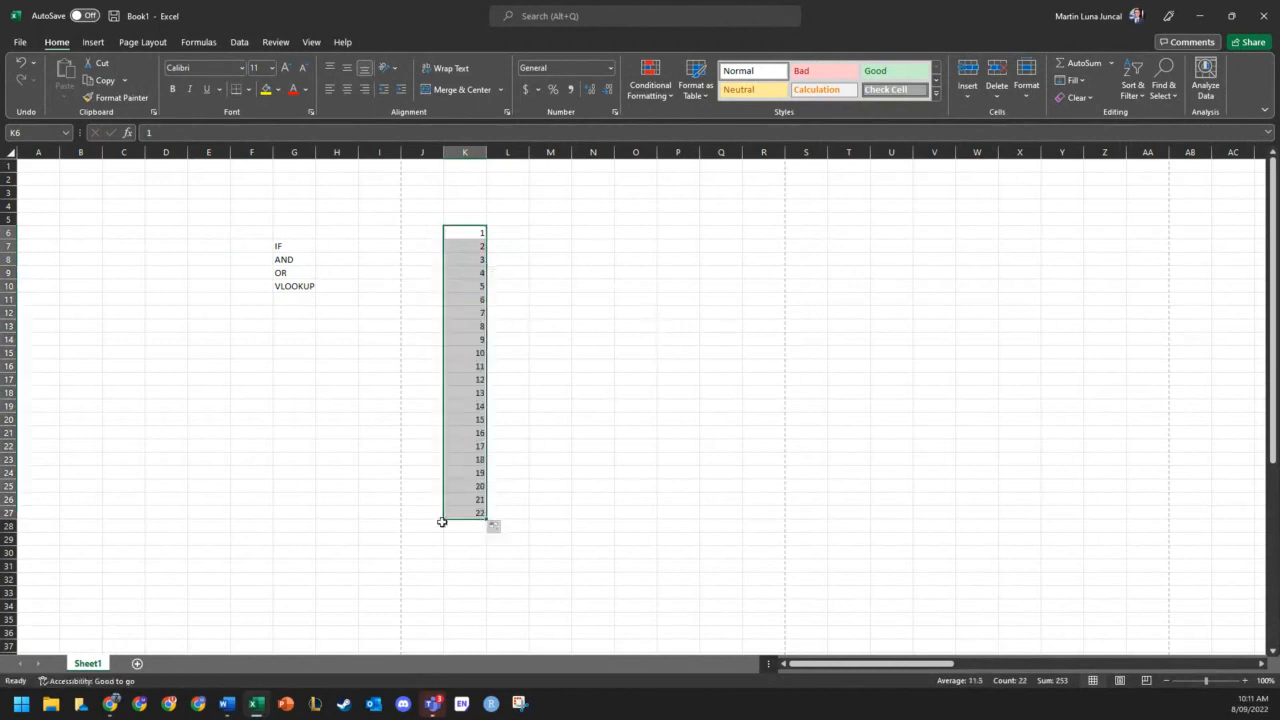
left_click(590, 360)
- Enter an IF formula in L6 that tests K6>6 and returns "Greater than 6" or "Less than 6"
left_click(536, 229)
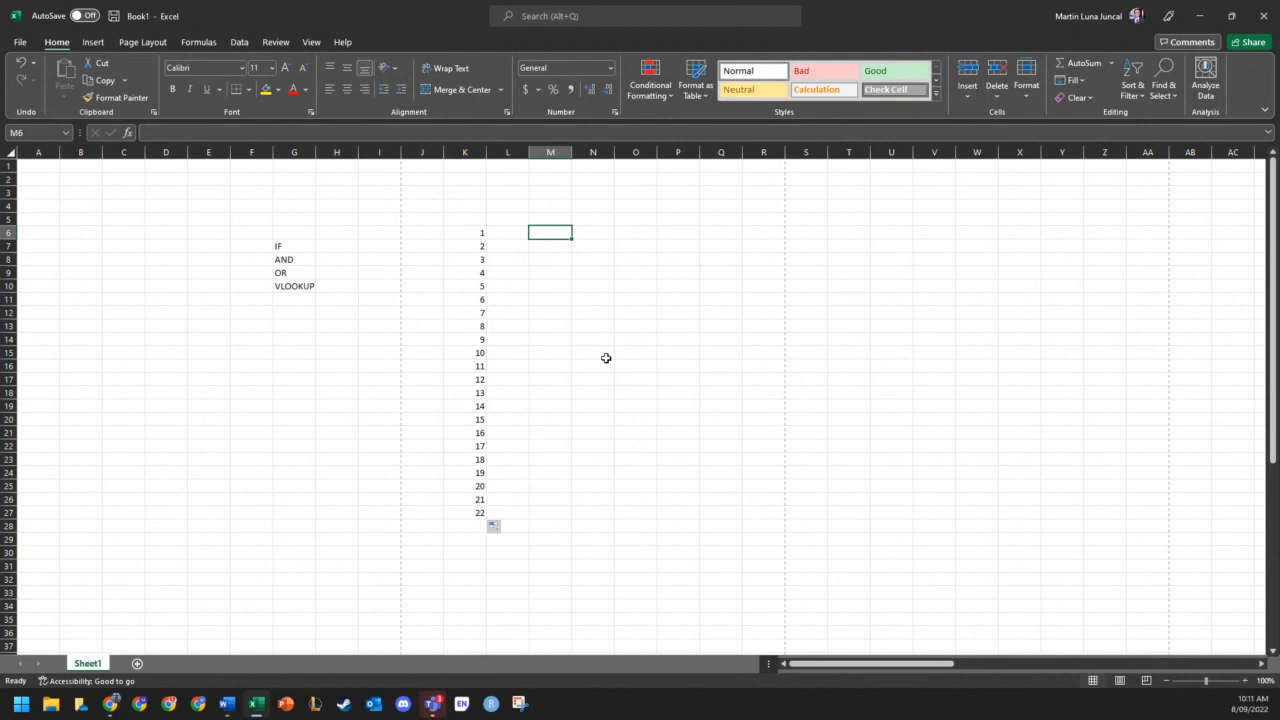
type("=")
key("Left")
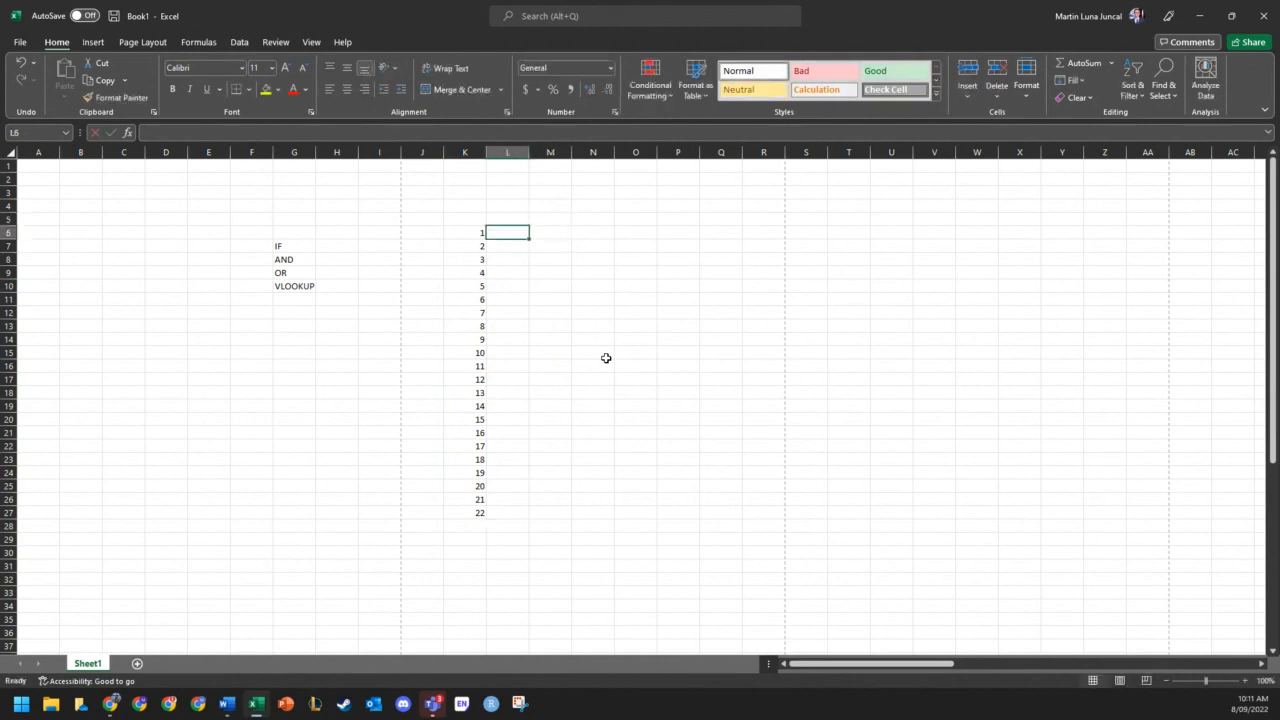
type("=")
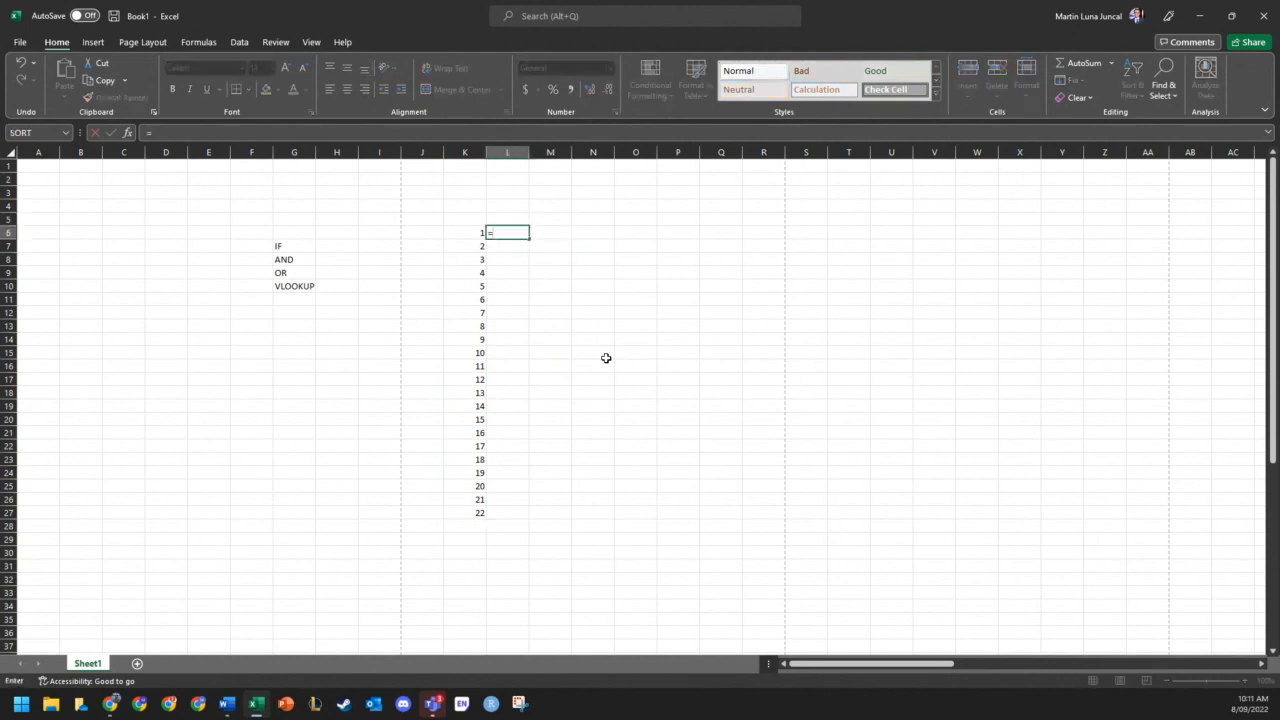
type("IF(")
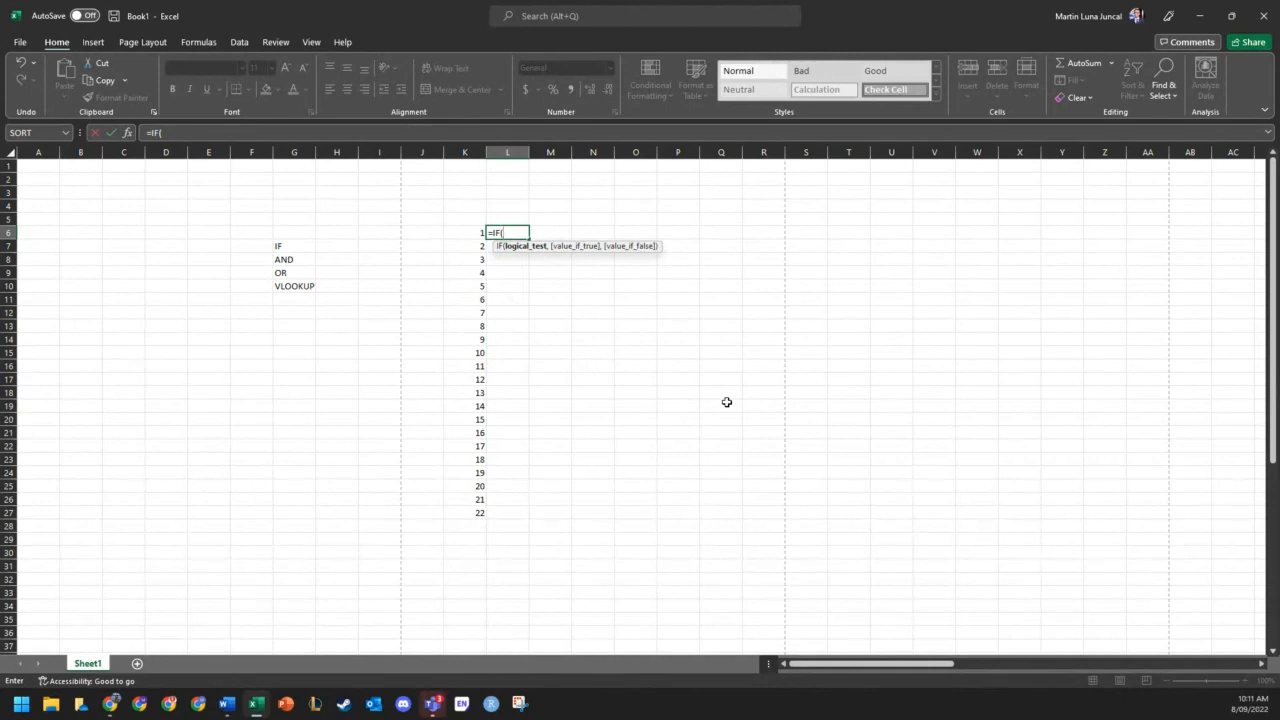
key("Left")
type(">")
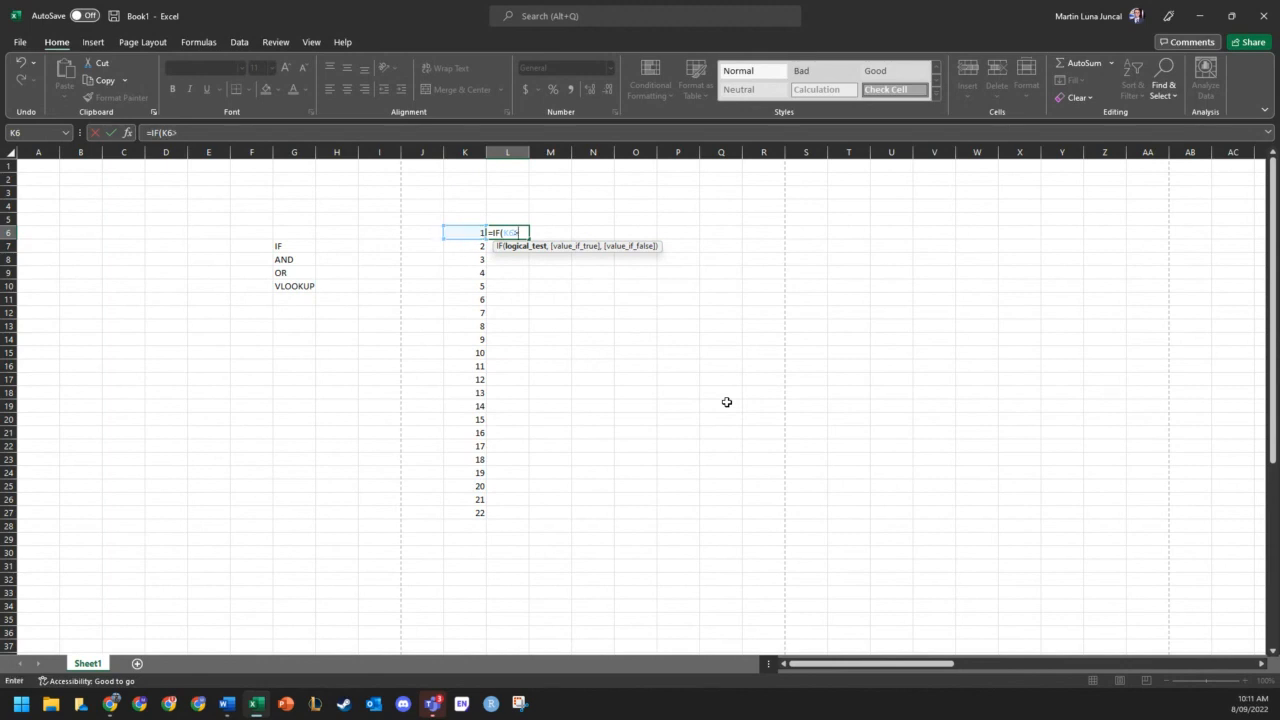
type("6,")
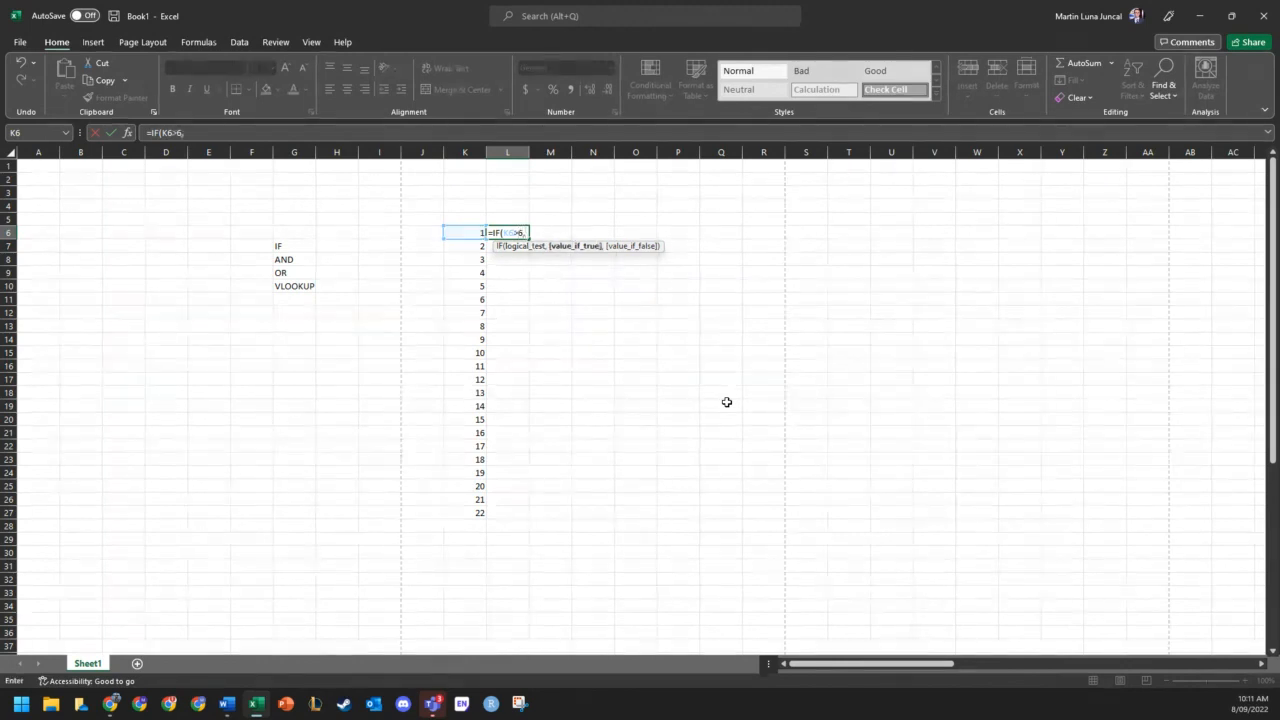
type("\"Greater tga")
key("BackSpace")
key("BackSpace")
type("han 6\"")
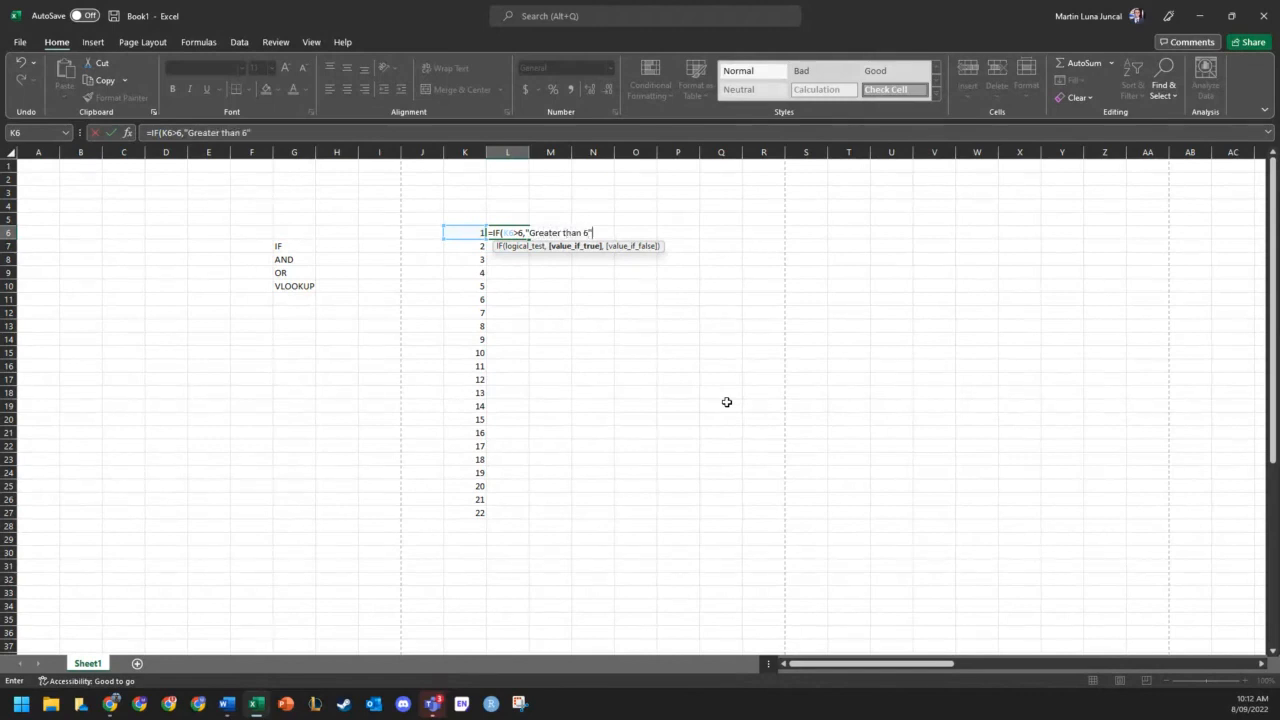
type(",\"Less than")
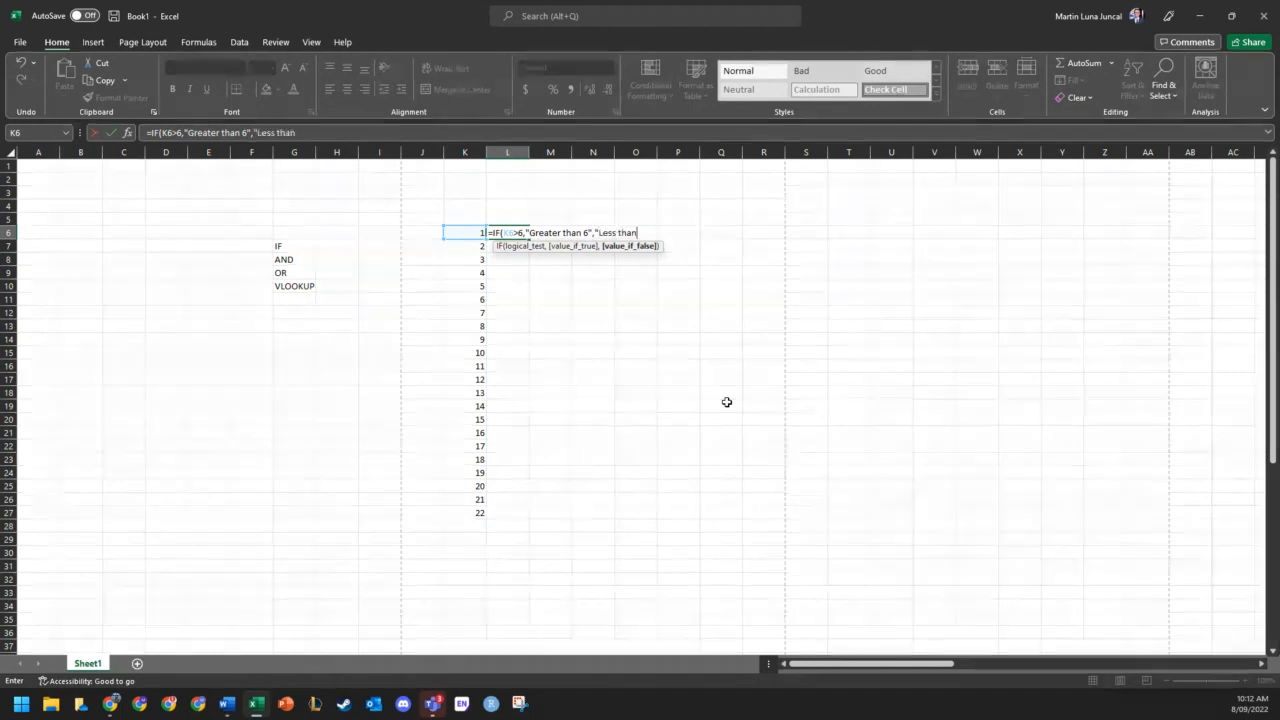
type(" 6\")")
key("Return")
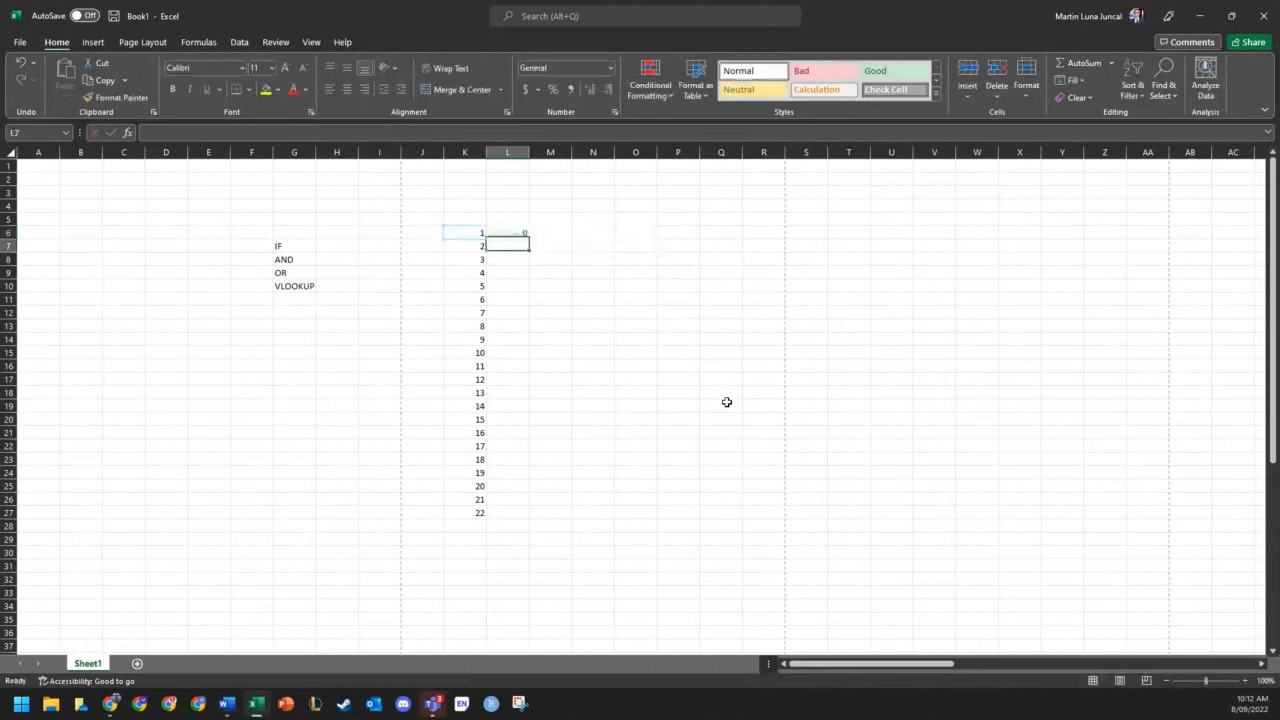
- Copy the IF formula from L6 down to L27 and fit column L's width to its text
double_click(530, 152)
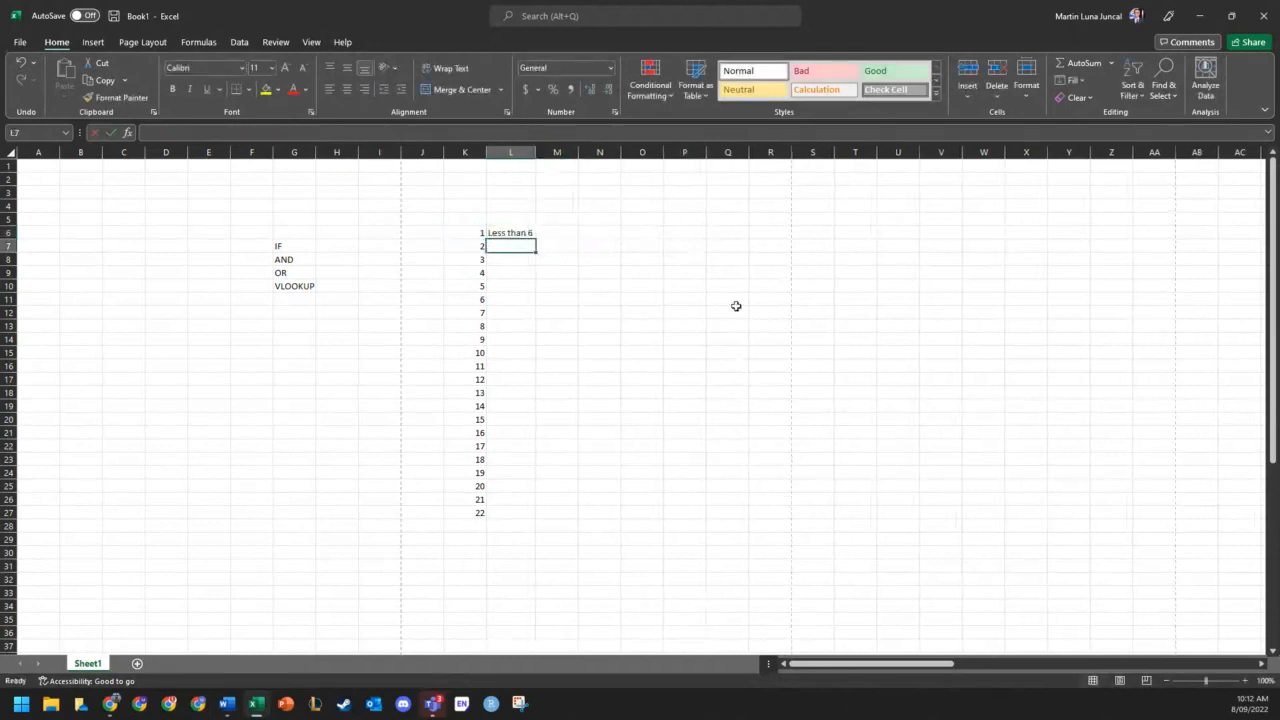
left_click(497, 231)
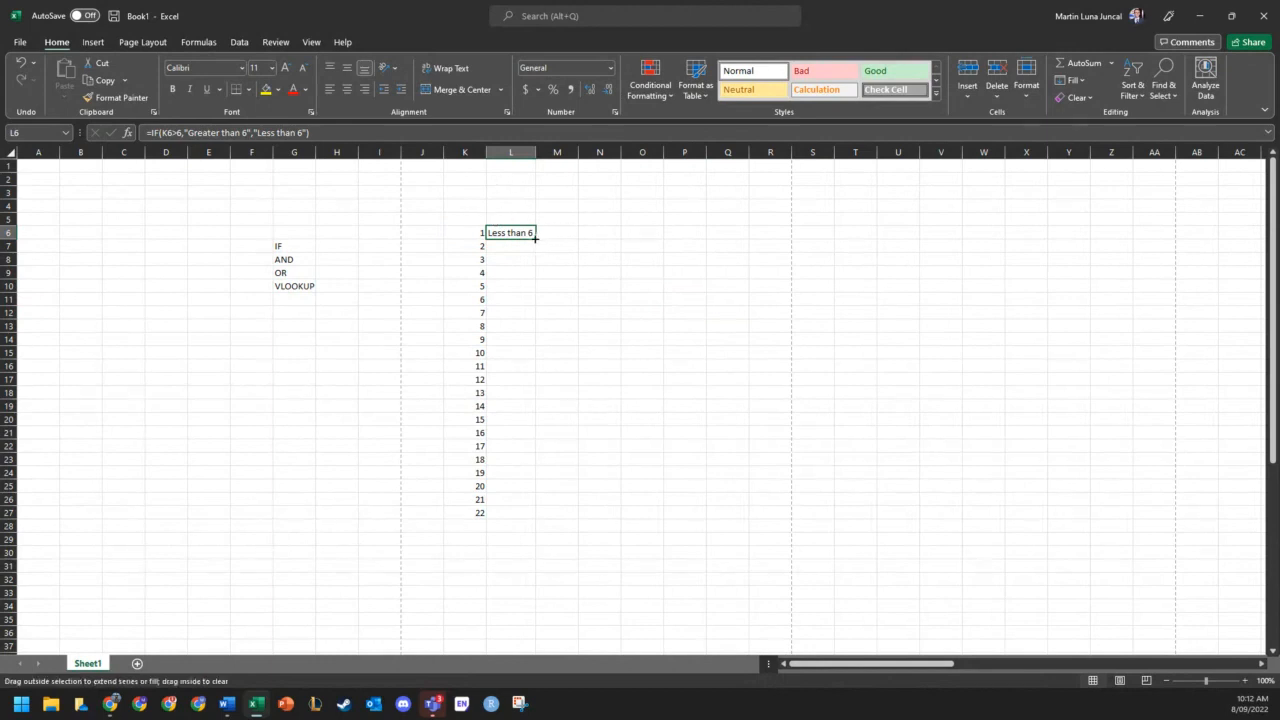
double_click(535, 238)
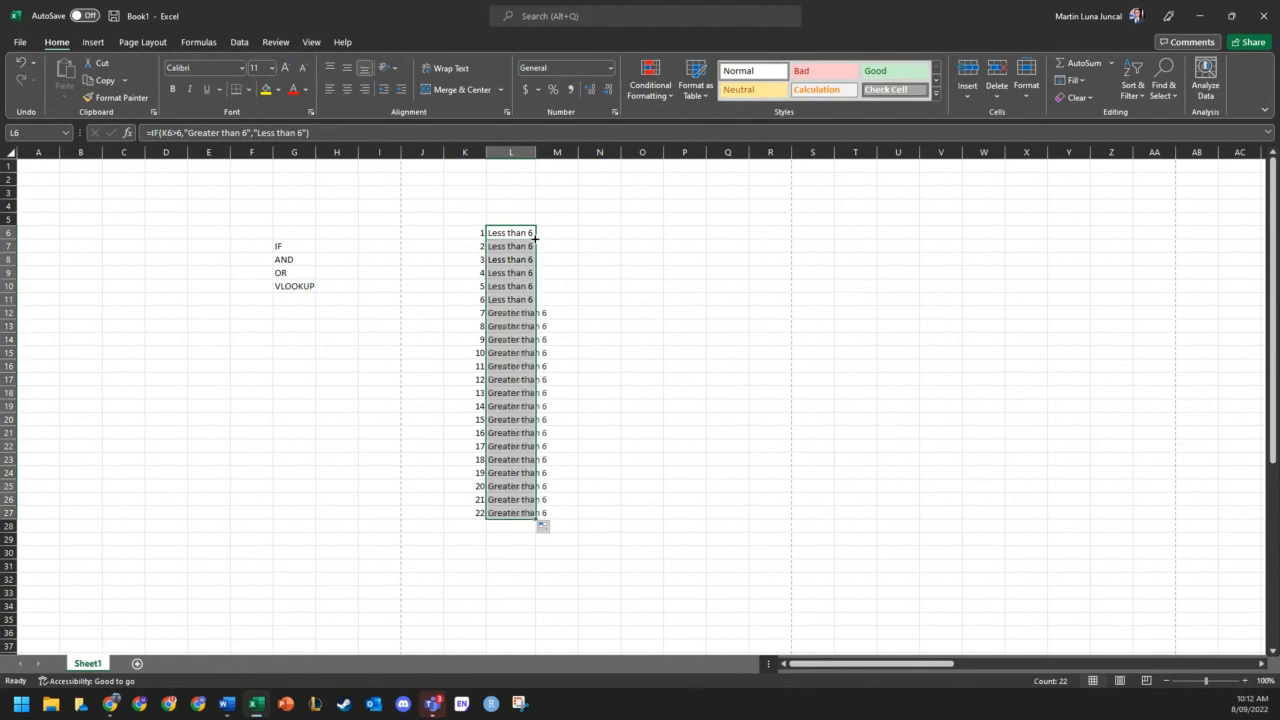
double_click(536, 152)
left_click(768, 311)
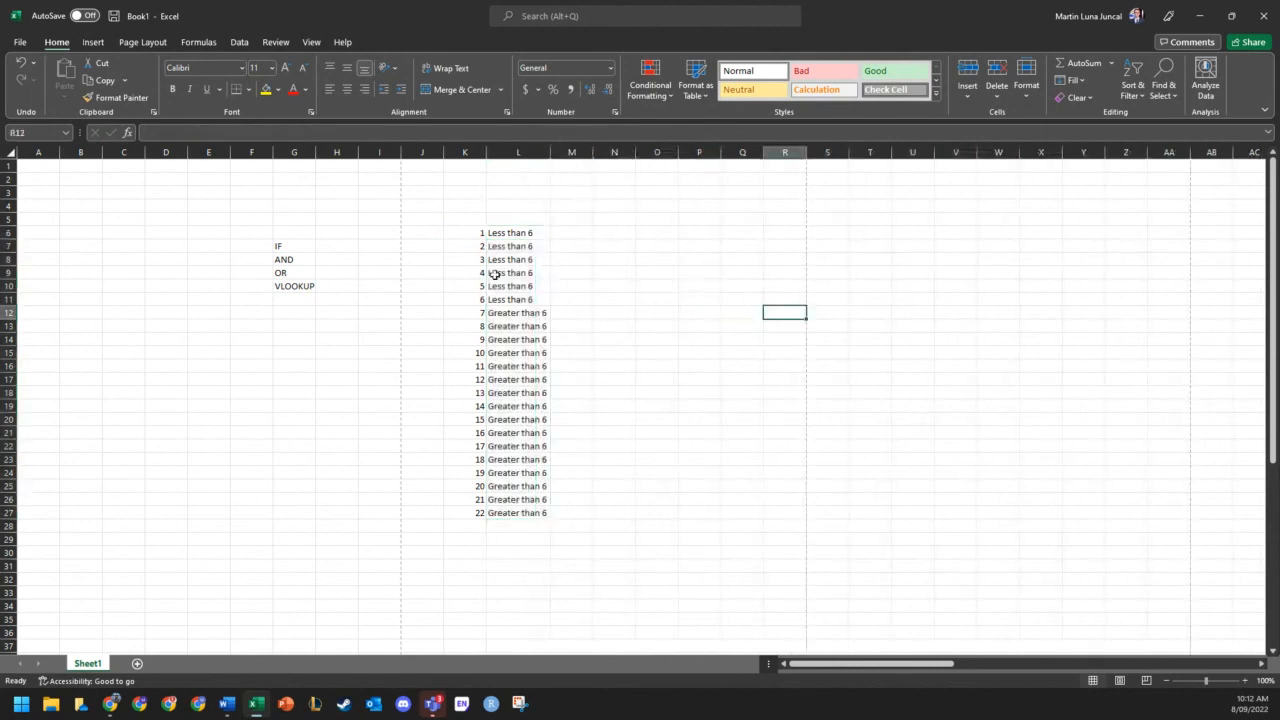
- Examine the IF result and formula in row 11, where the number equals the test threshold
left_click_drag(480, 300, 519, 300)
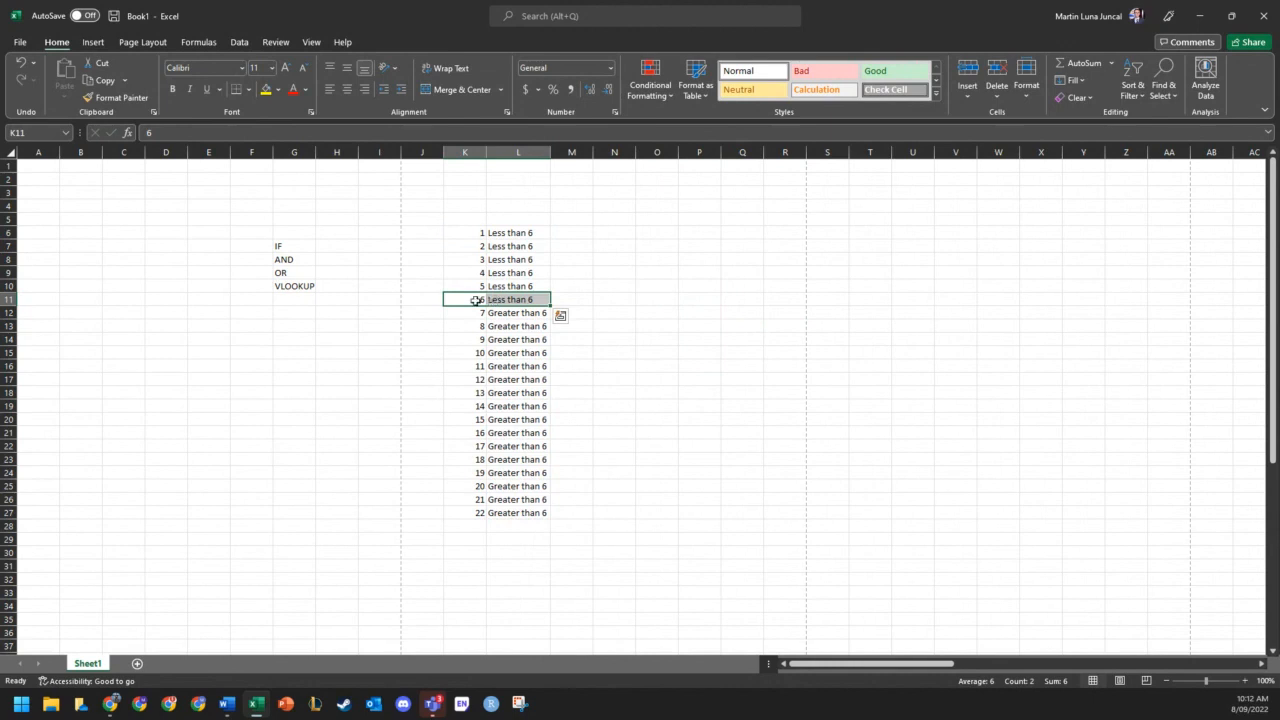
left_click(519, 300)
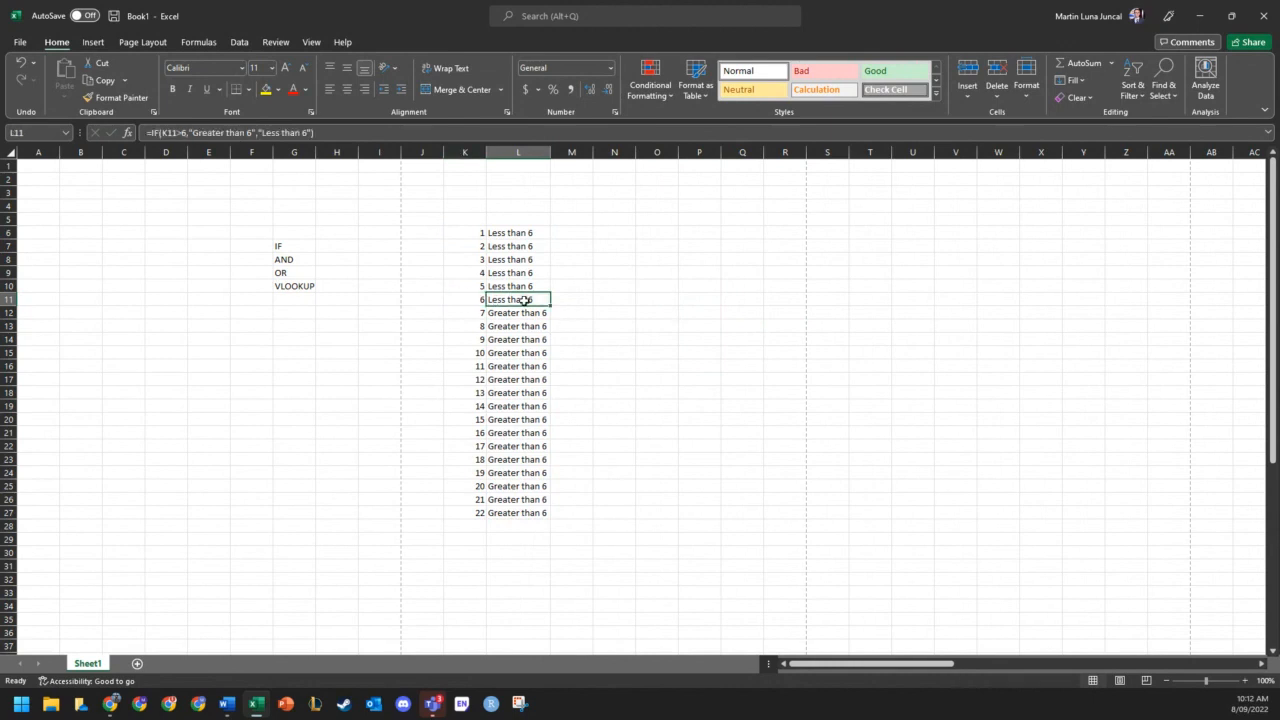
left_click(308, 133)
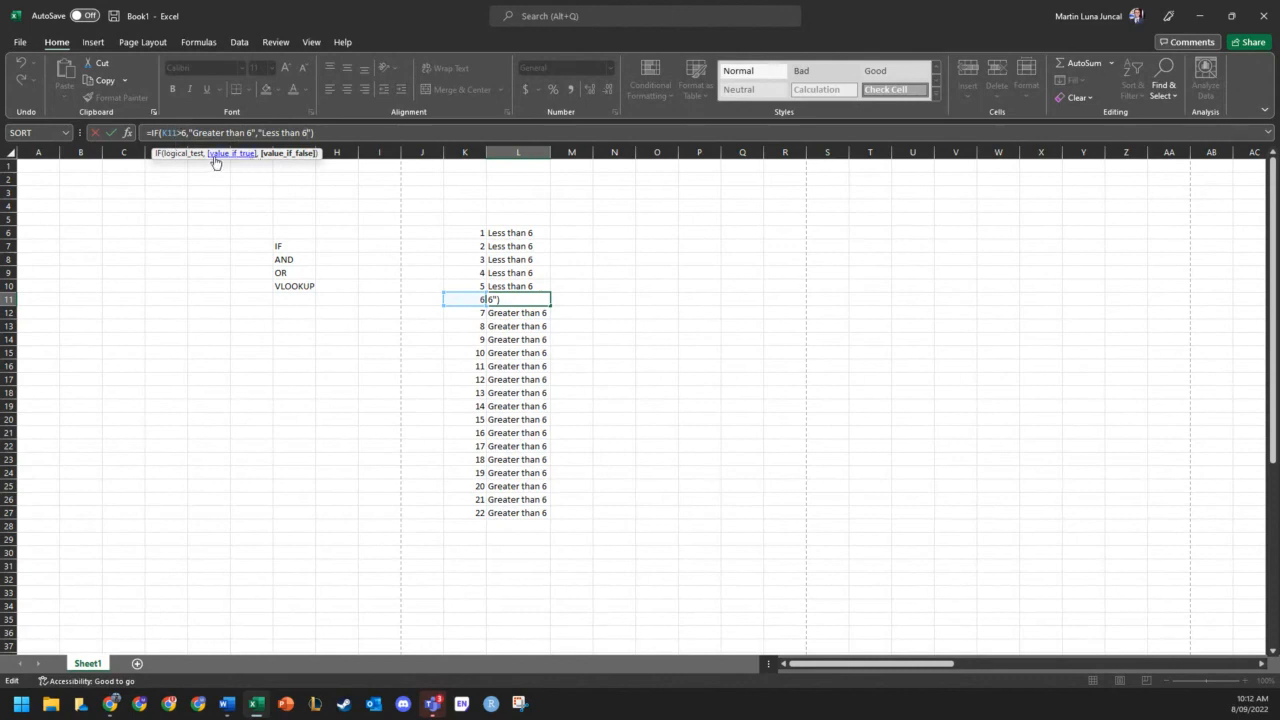
key("Escape")
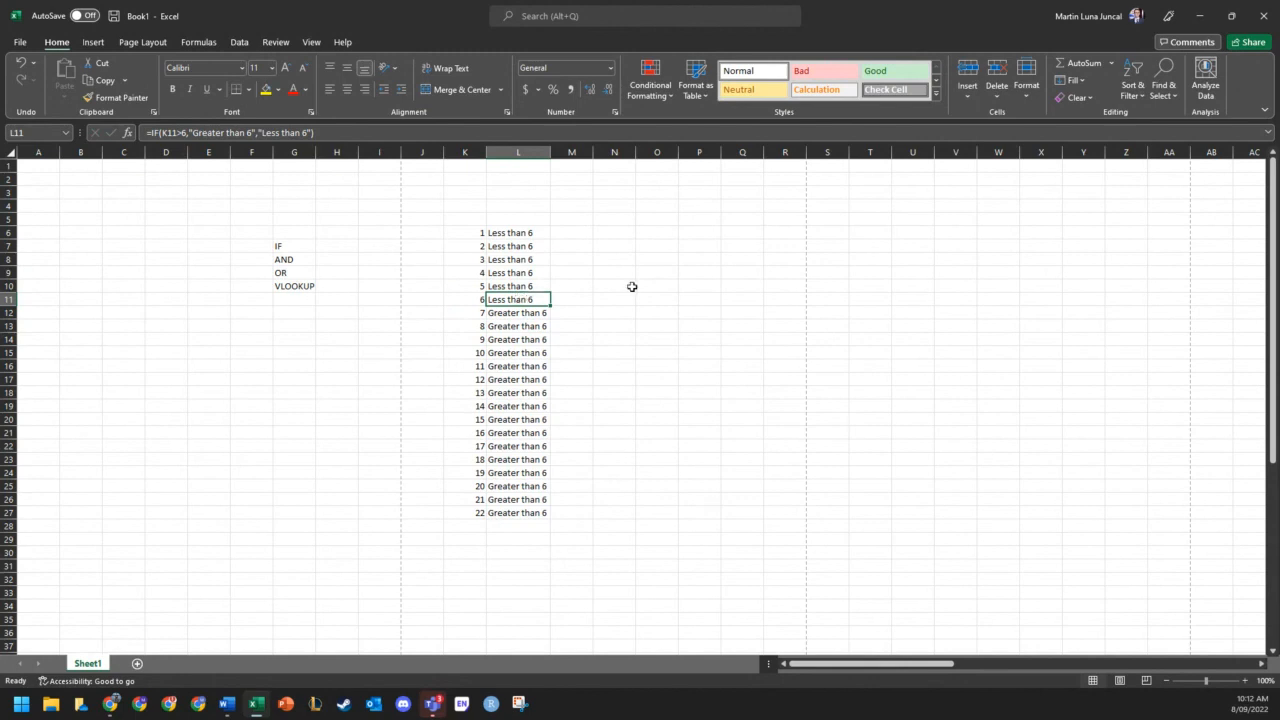
left_click_drag(470, 299, 654, 302)
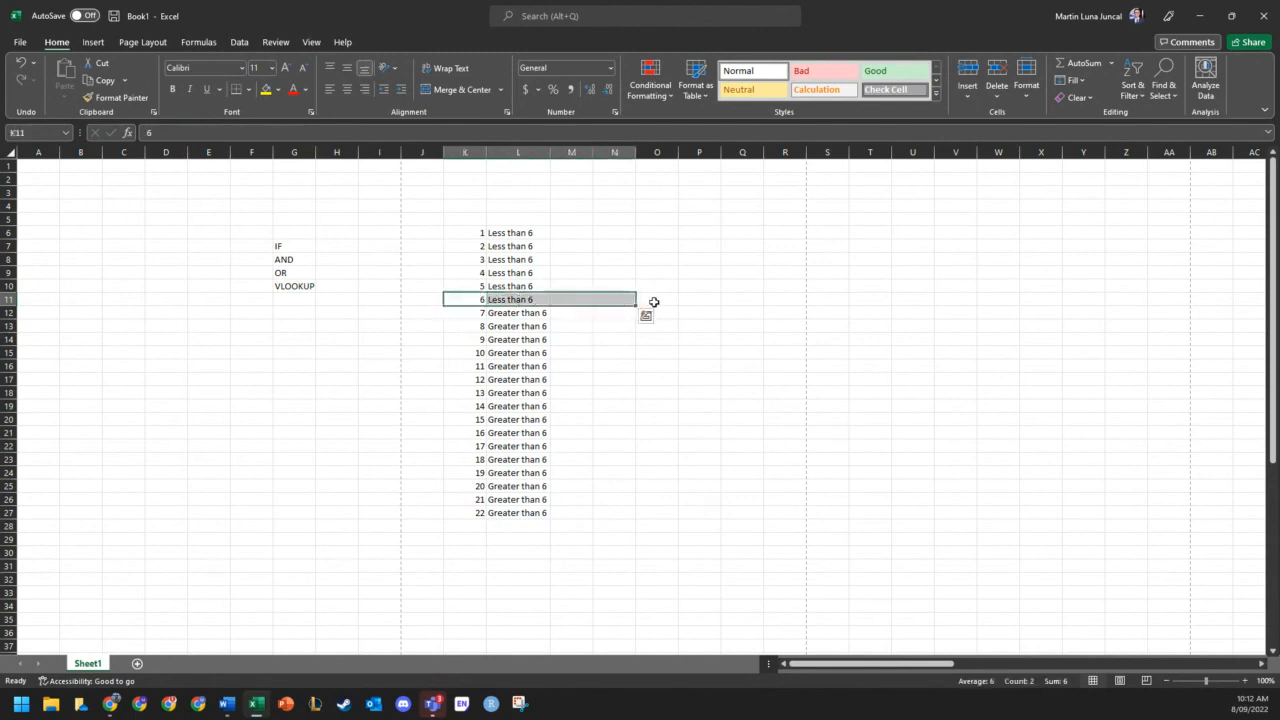
left_click(654, 302)
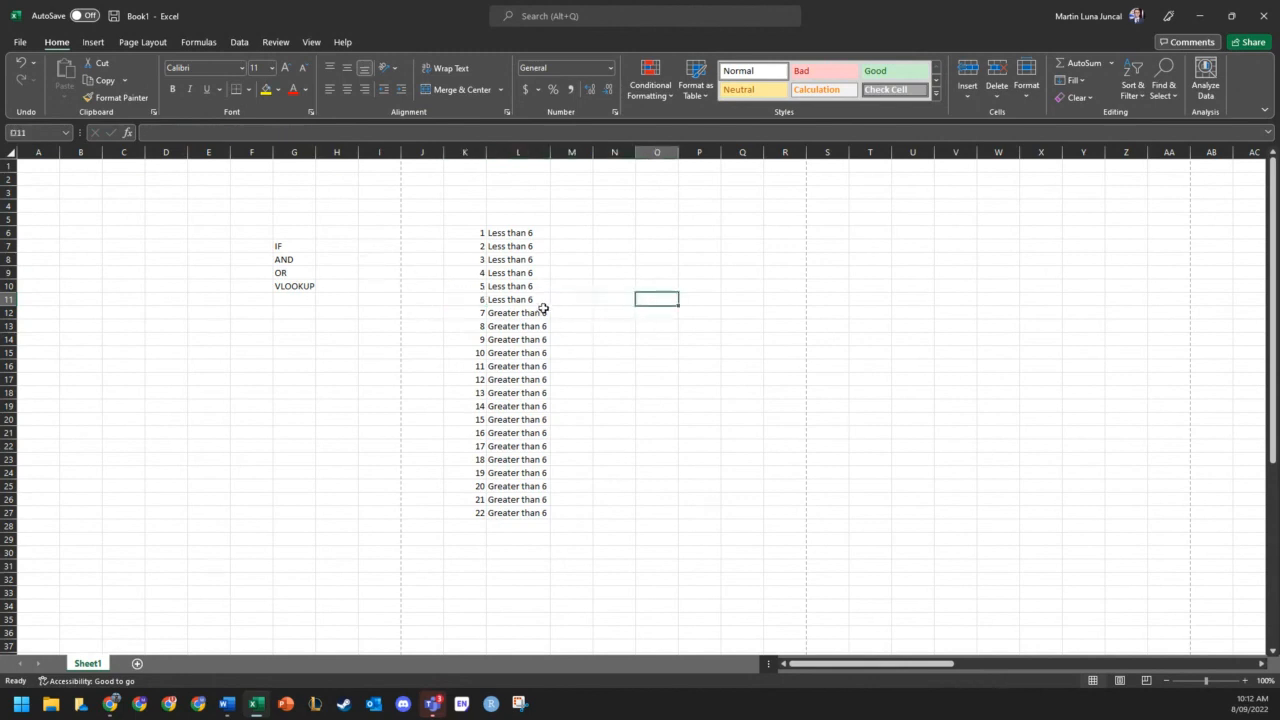
- Examine the IF formulas in L11 and L6 and the results they return across L6:L27
left_click(287, 273)
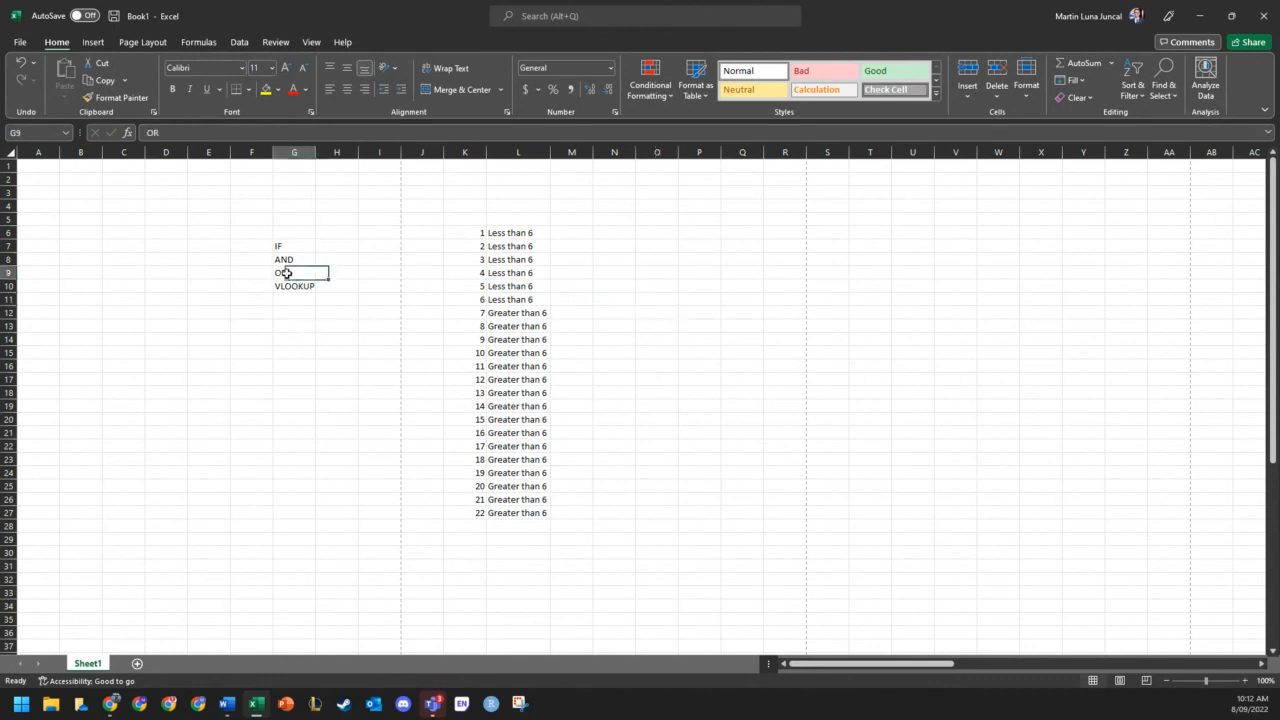
left_click(505, 300)
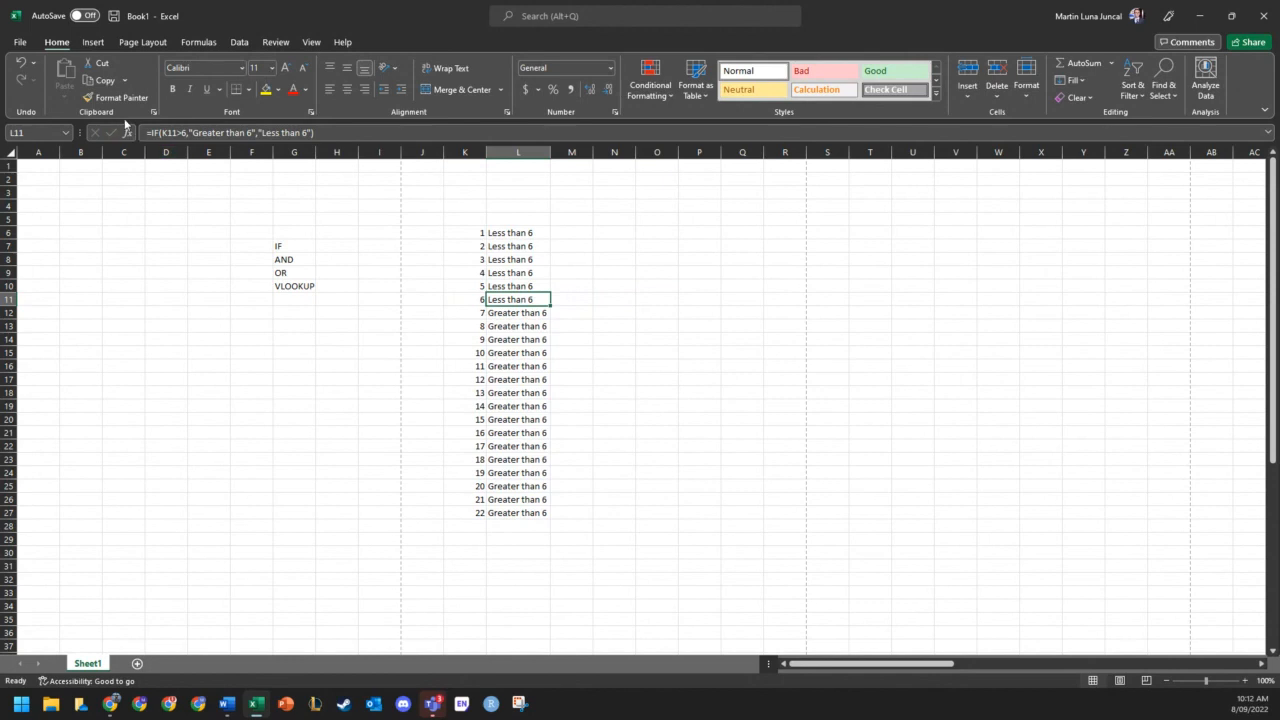
left_click(183, 132)
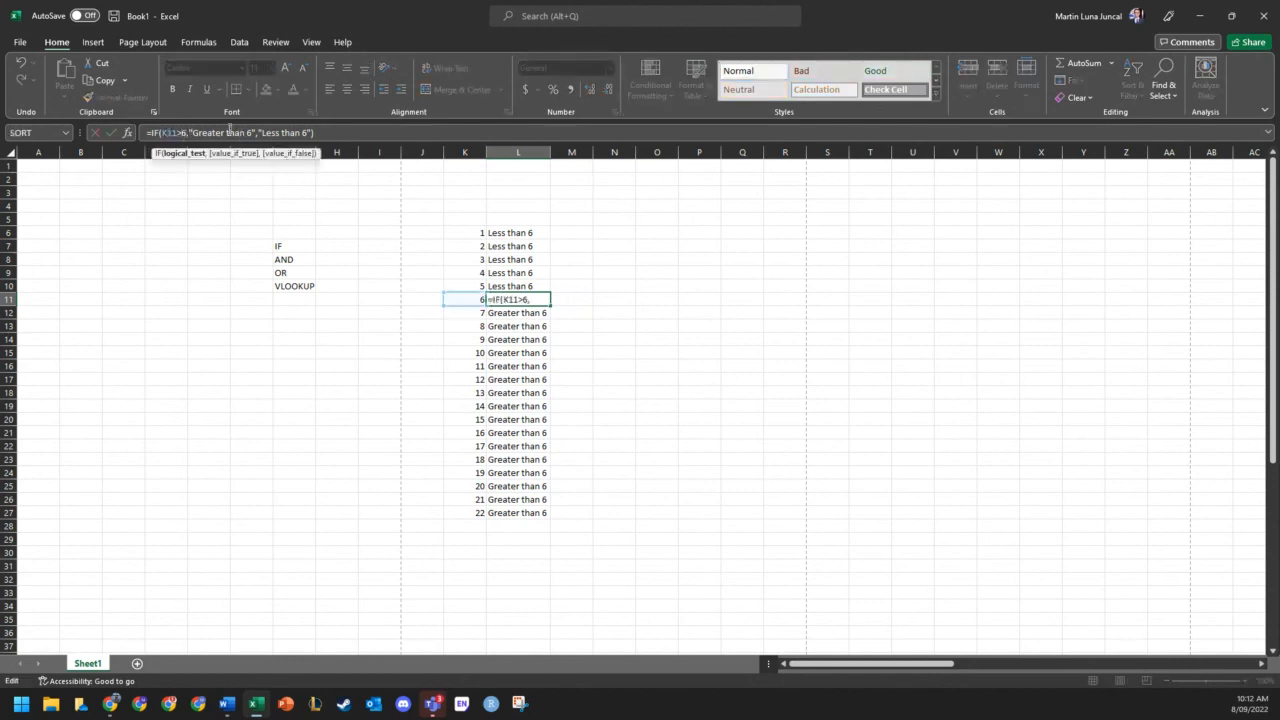
left_click(412, 132)
left_click(718, 421)
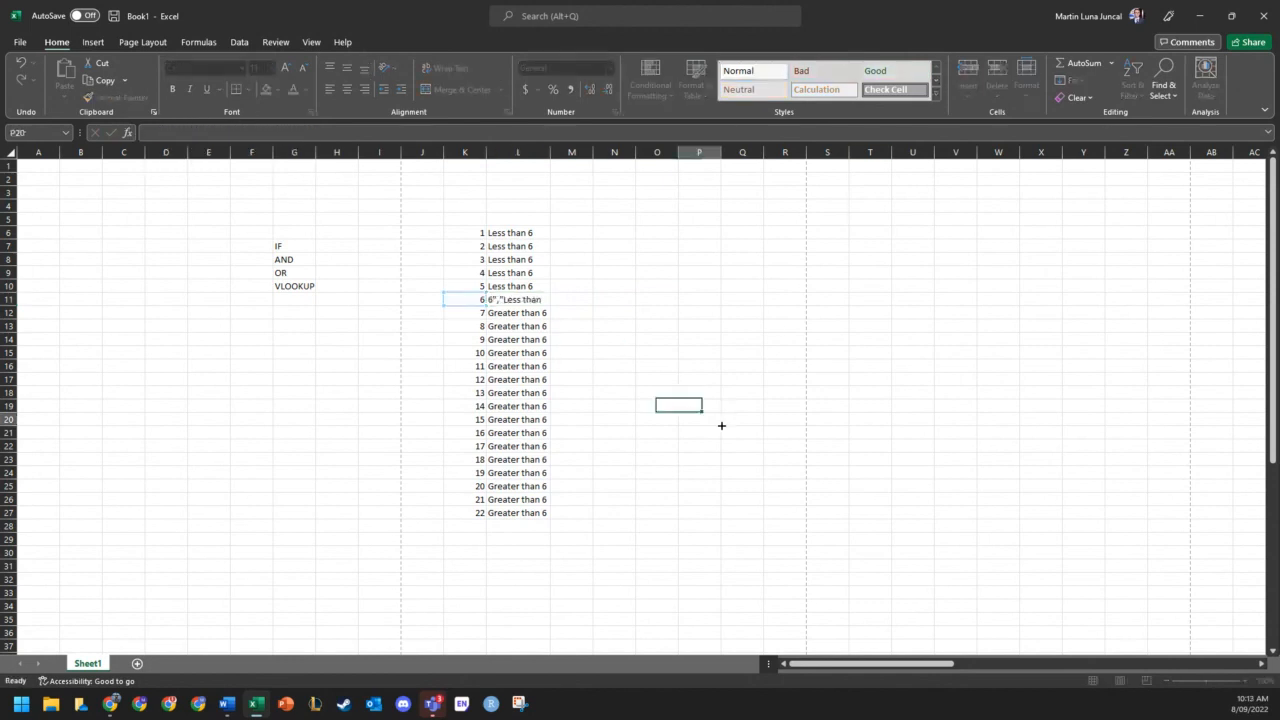
left_click(533, 237)
left_click_drag(533, 237, 560, 512)
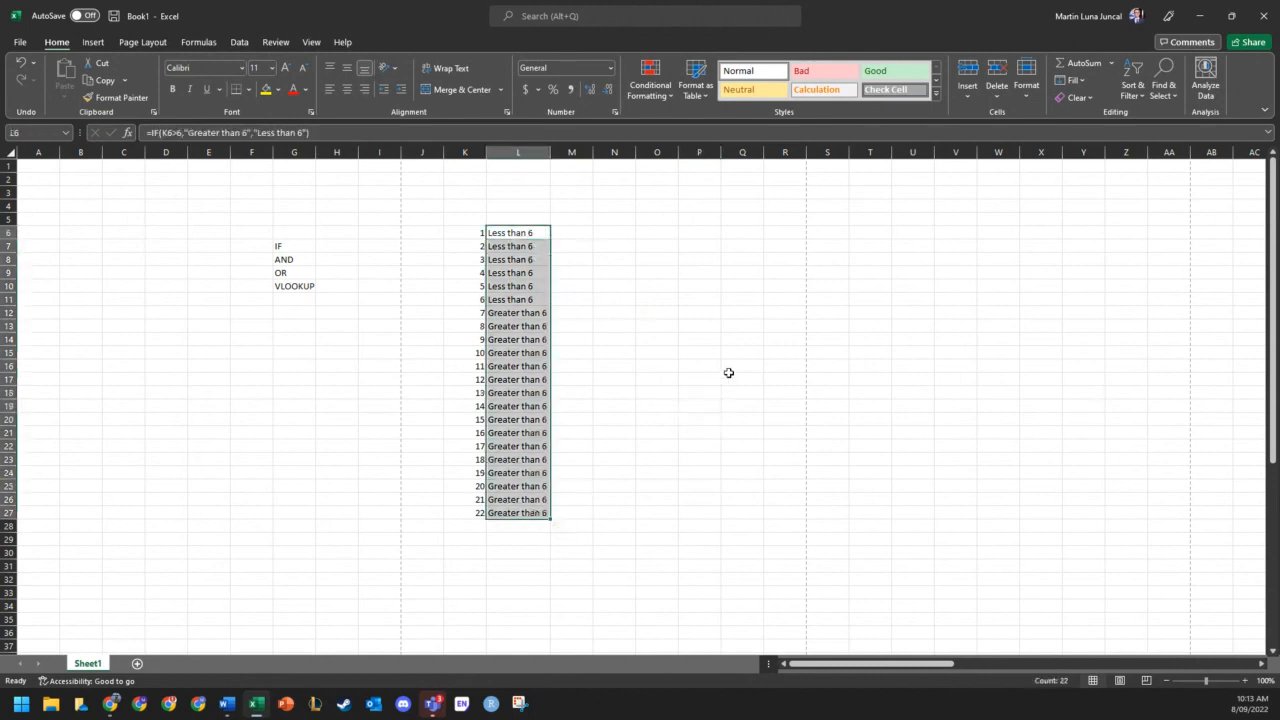
left_click(703, 287)
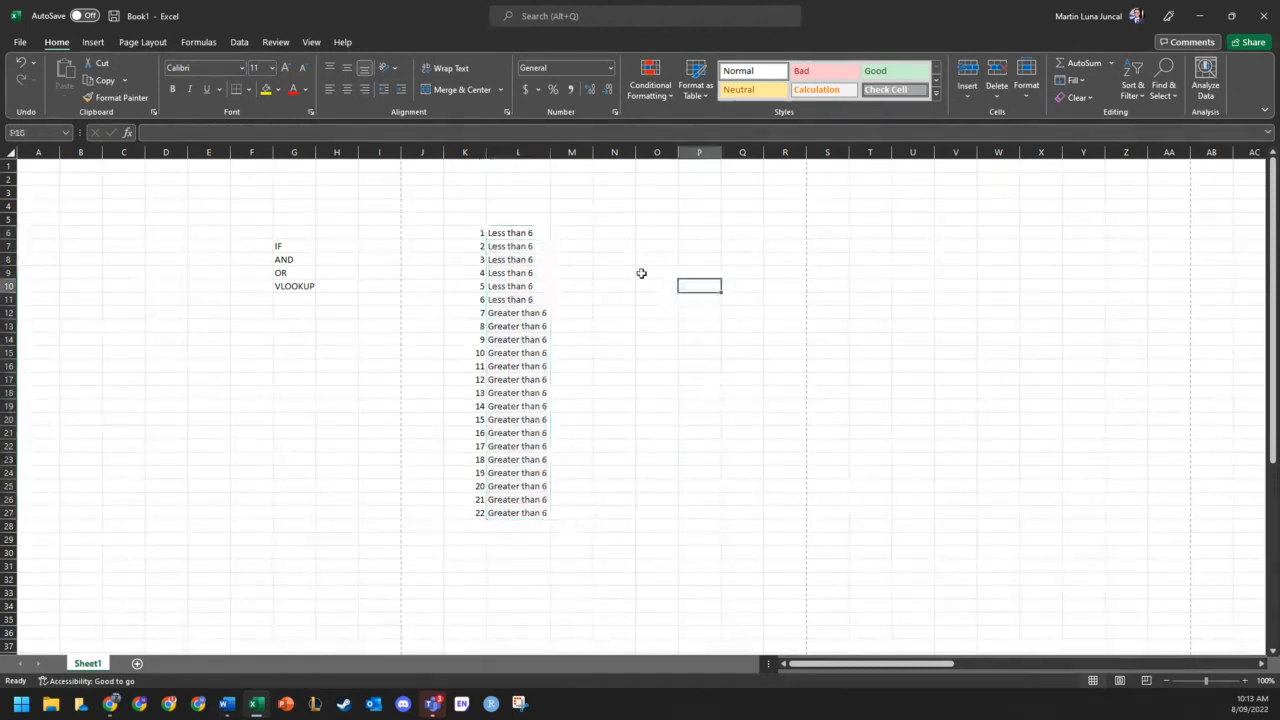
left_click(526, 237)
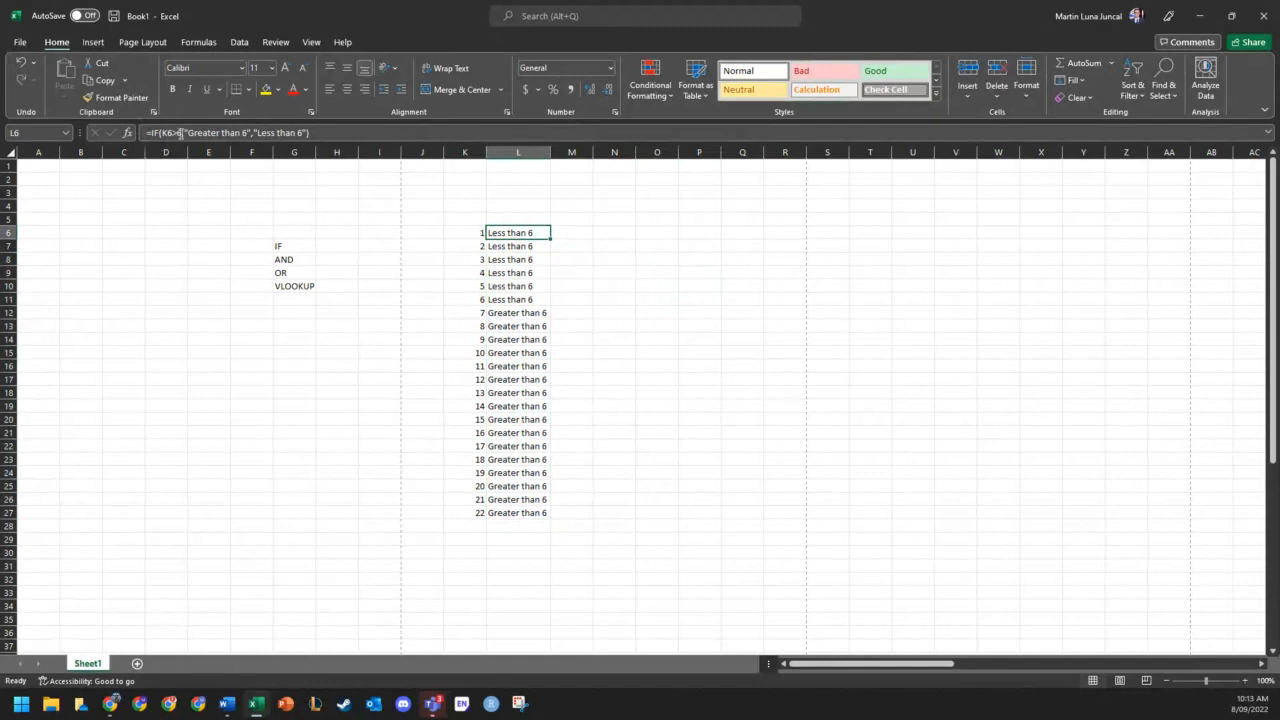
left_click(164, 132)
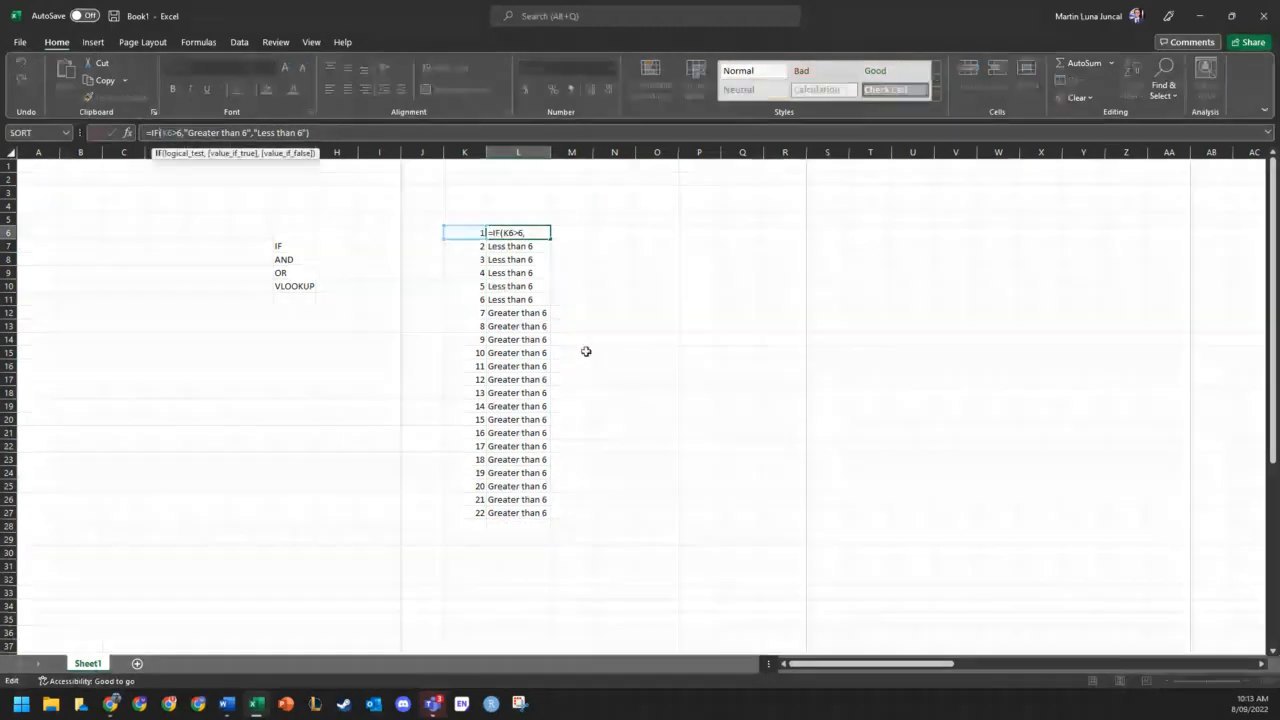
key("Escape")
- Enter an IF formula in M6 that tests OR(K6<6,K6=6) and returns "Less than or equal to 6" or "Less than 6"
left_click(571, 238)
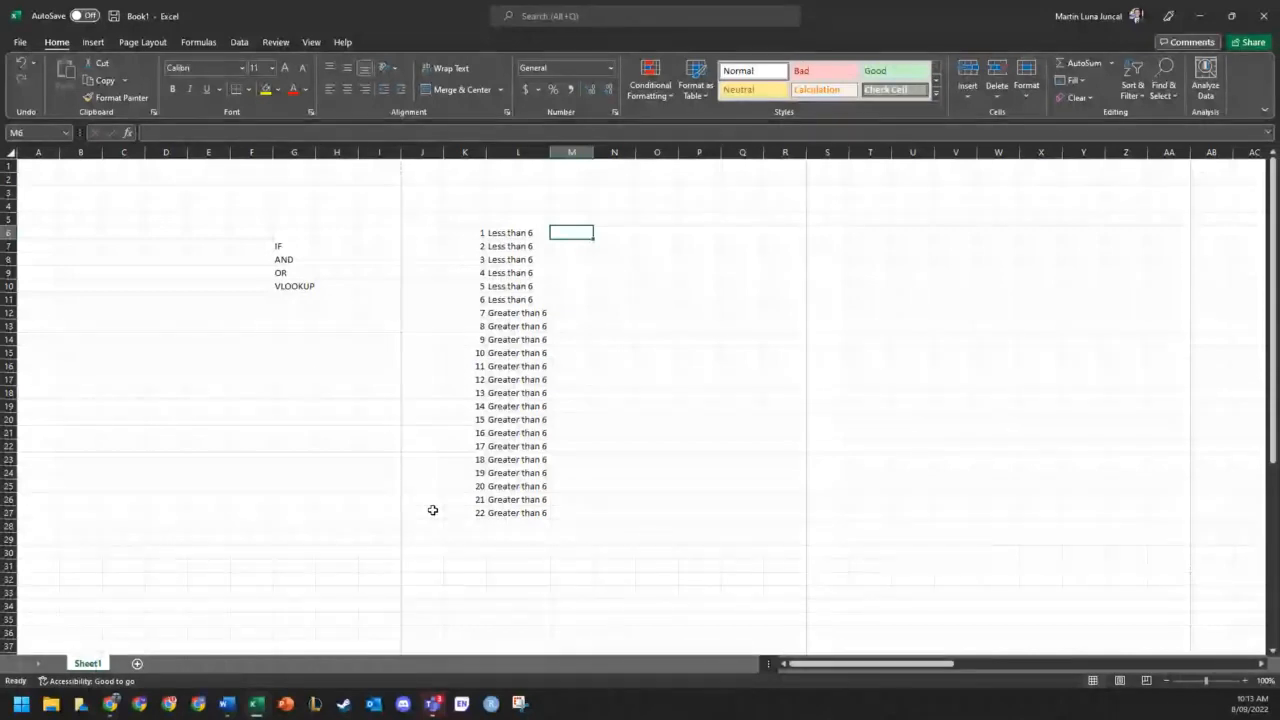
type("=IF")
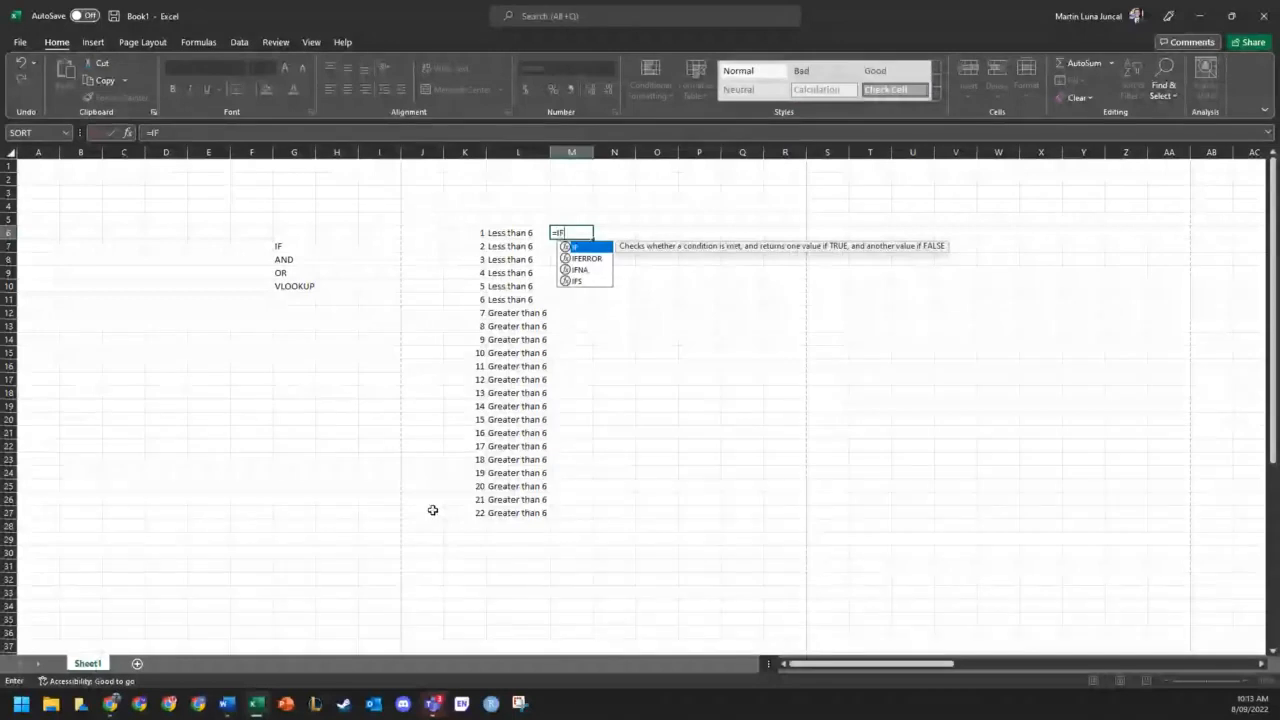
type("(OR")
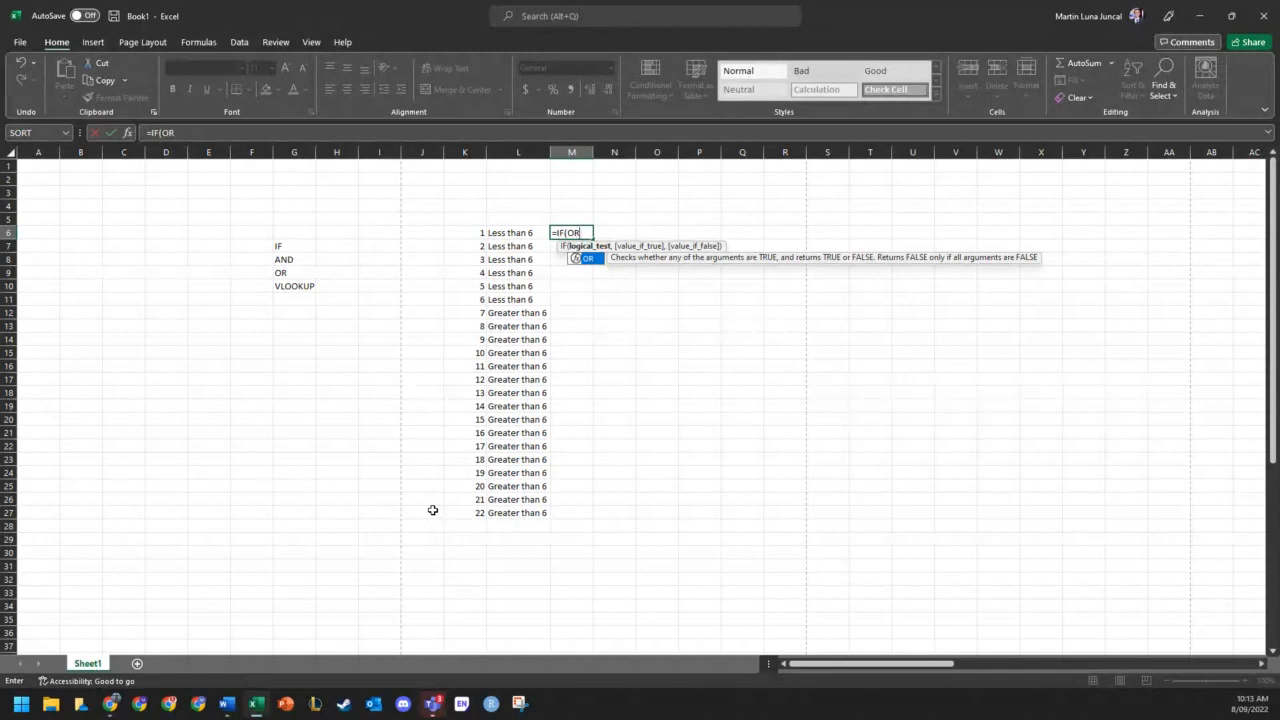
type("(")
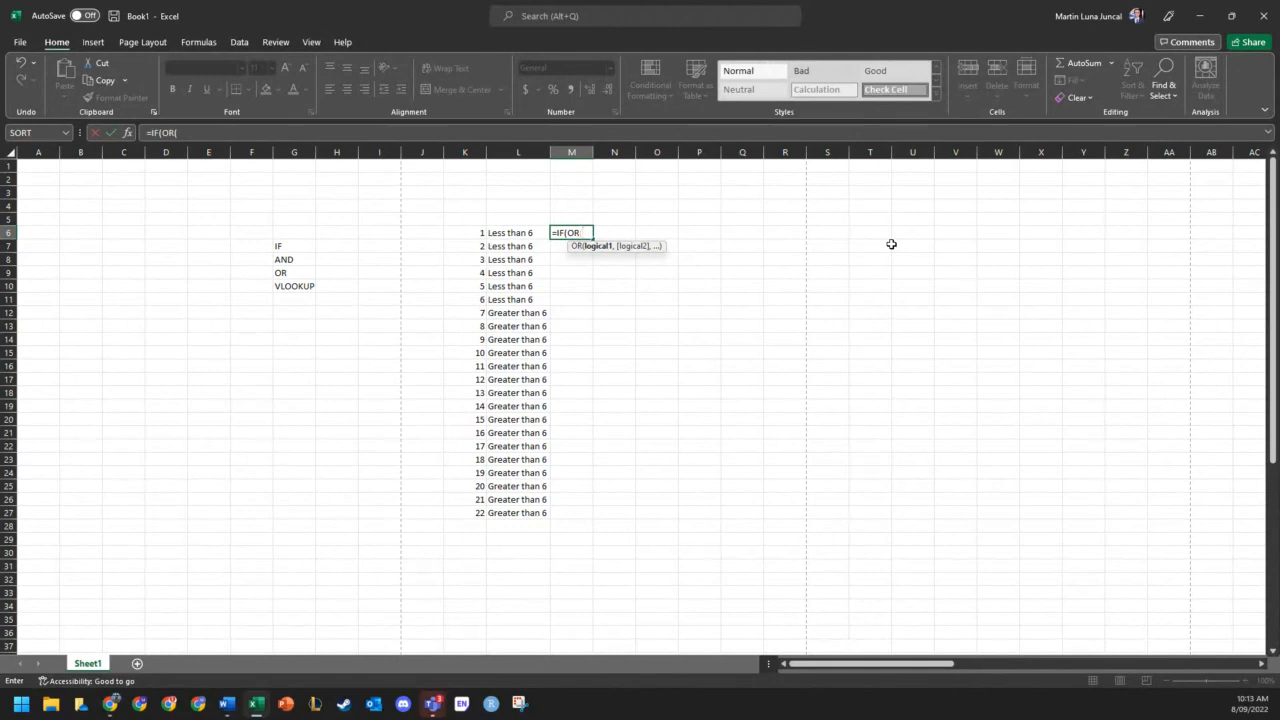
left_click(471, 232)
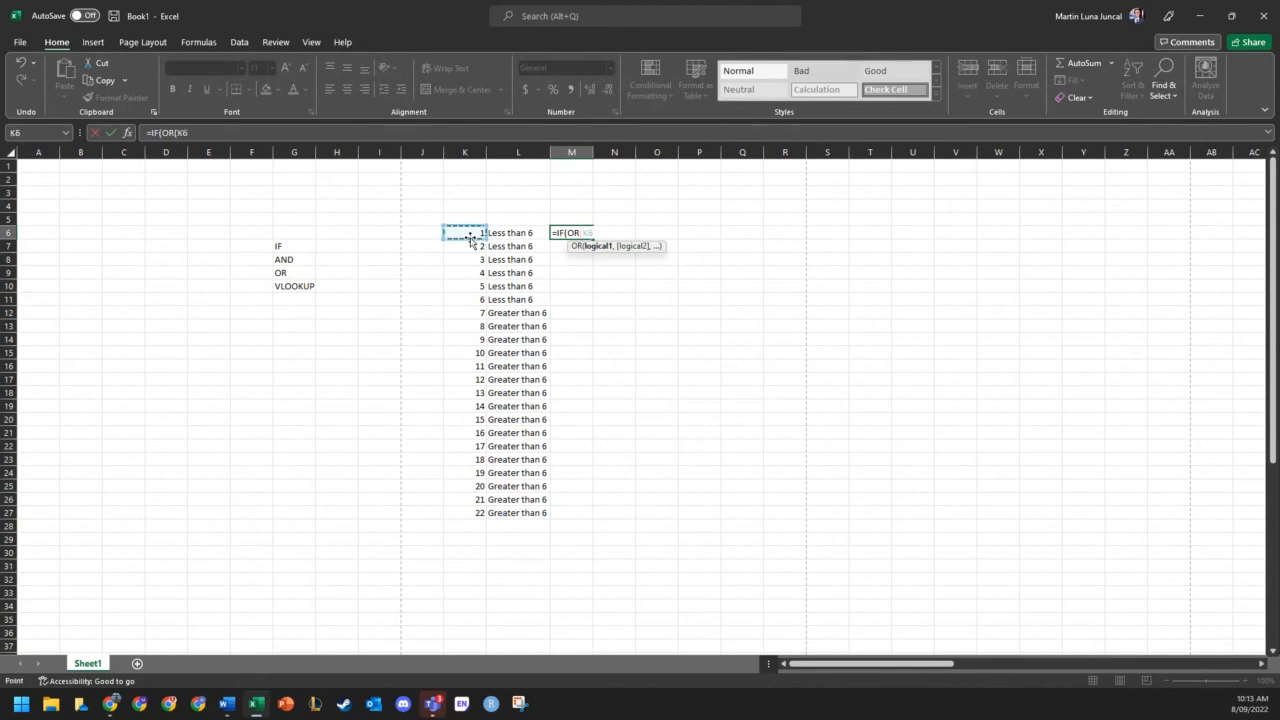
type("<6")
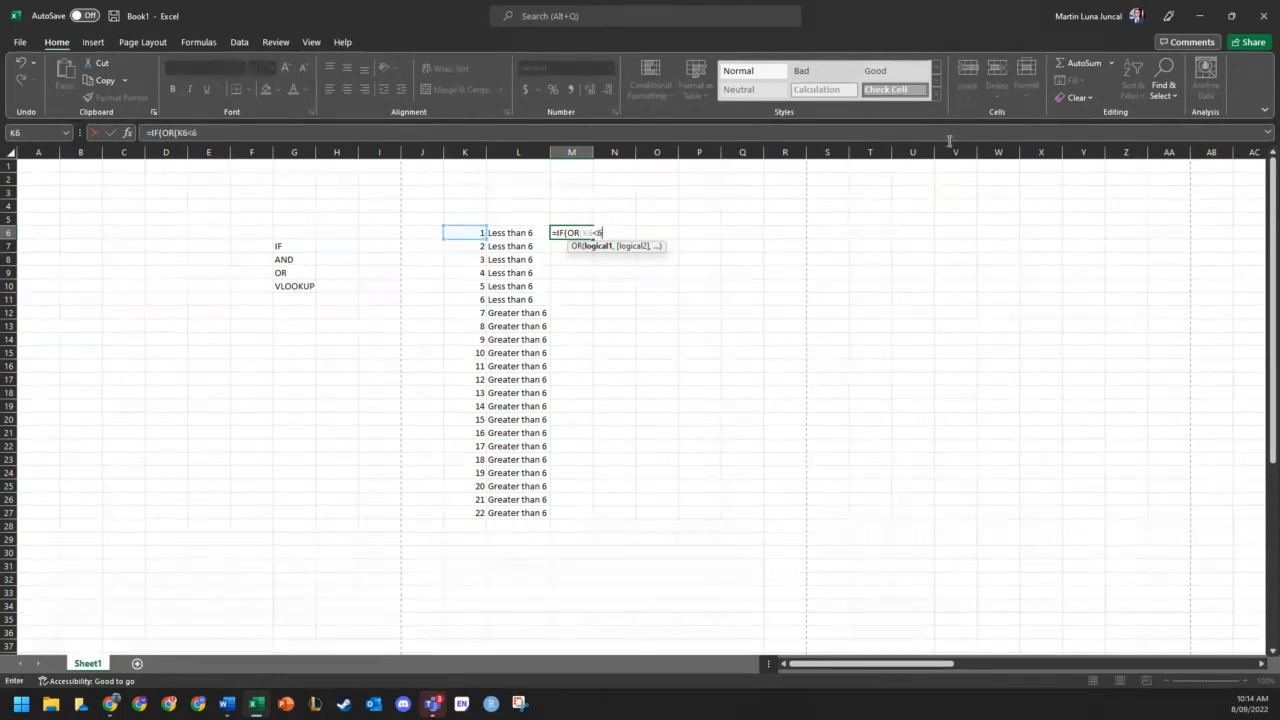
type(",")
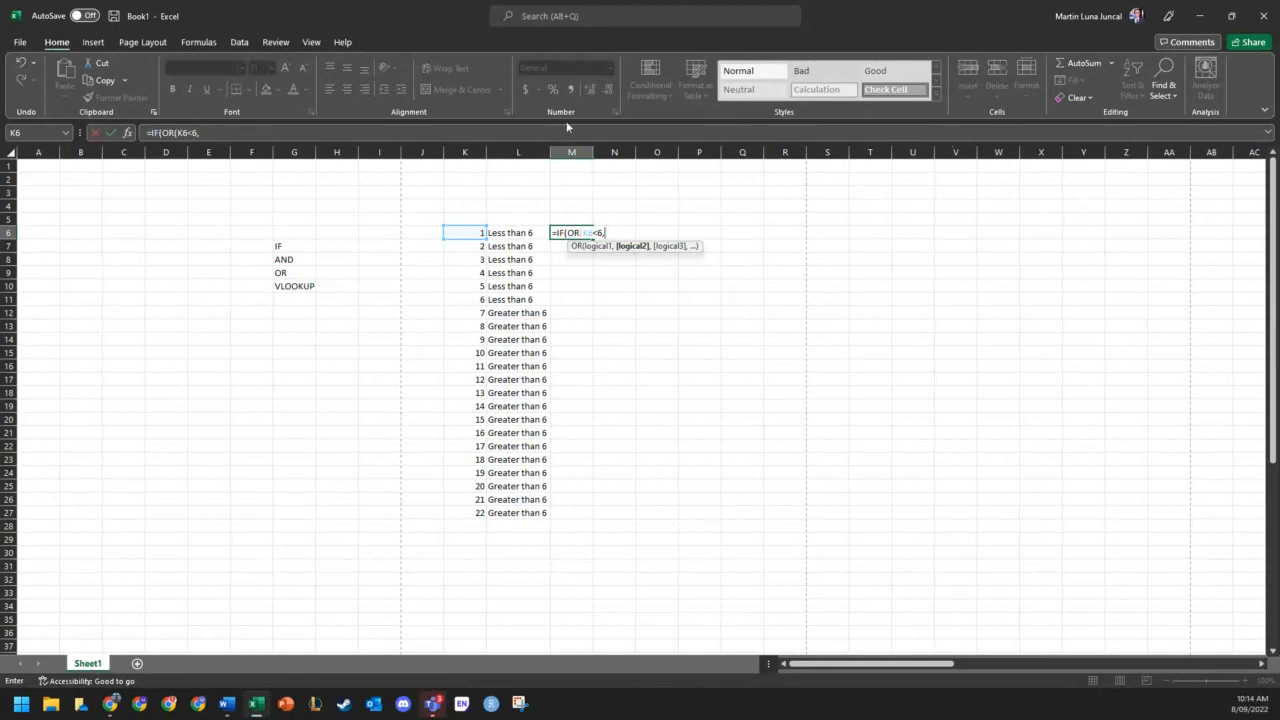
left_click(471, 232)
type("=6")
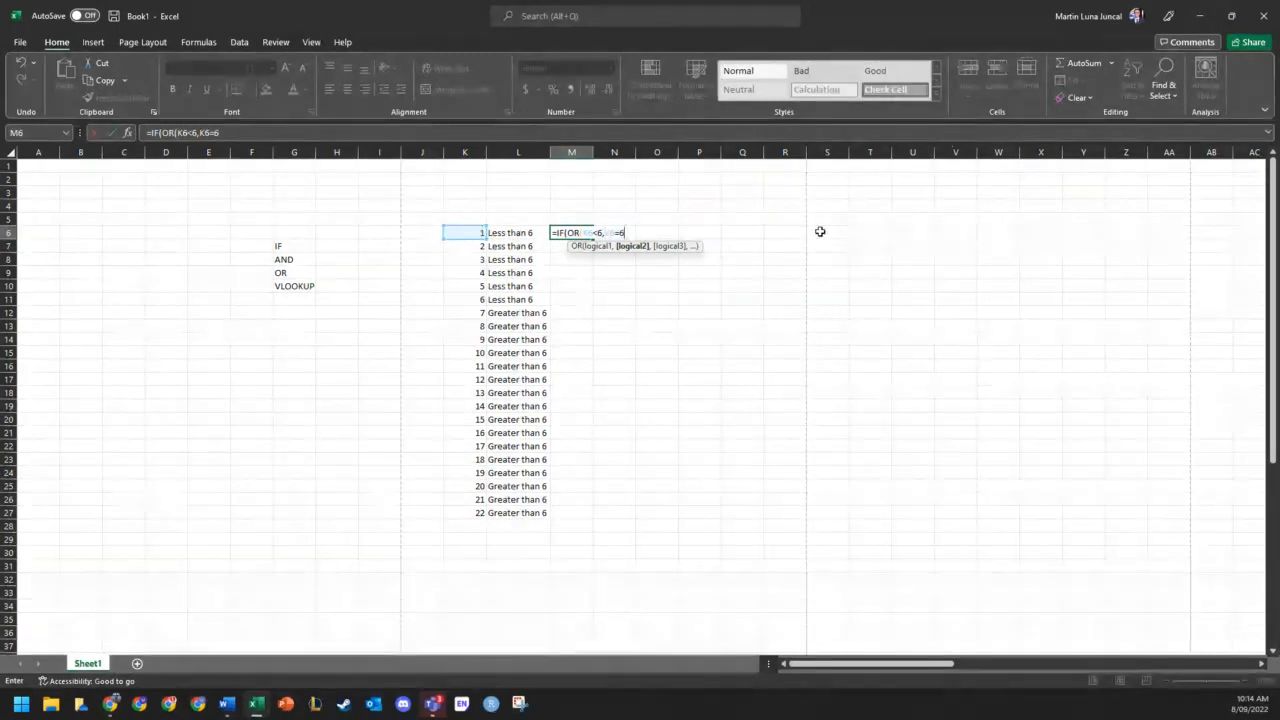
type(")")
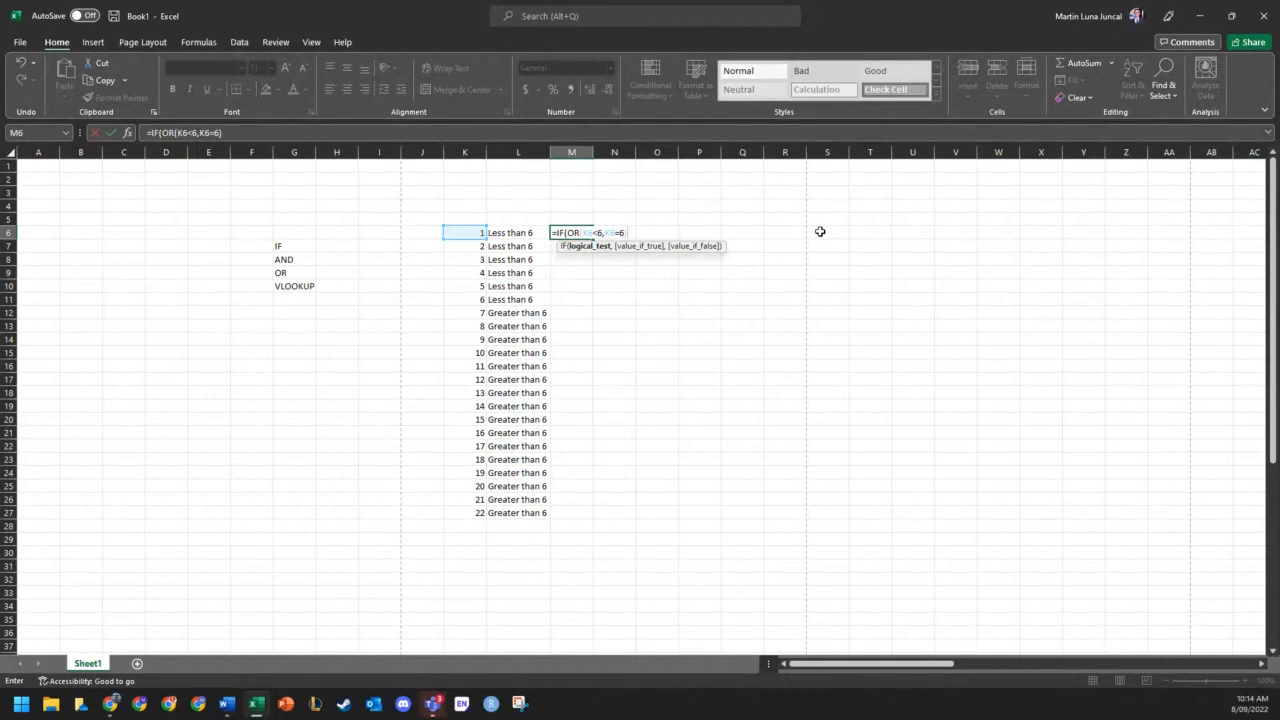
type(",\"Less")
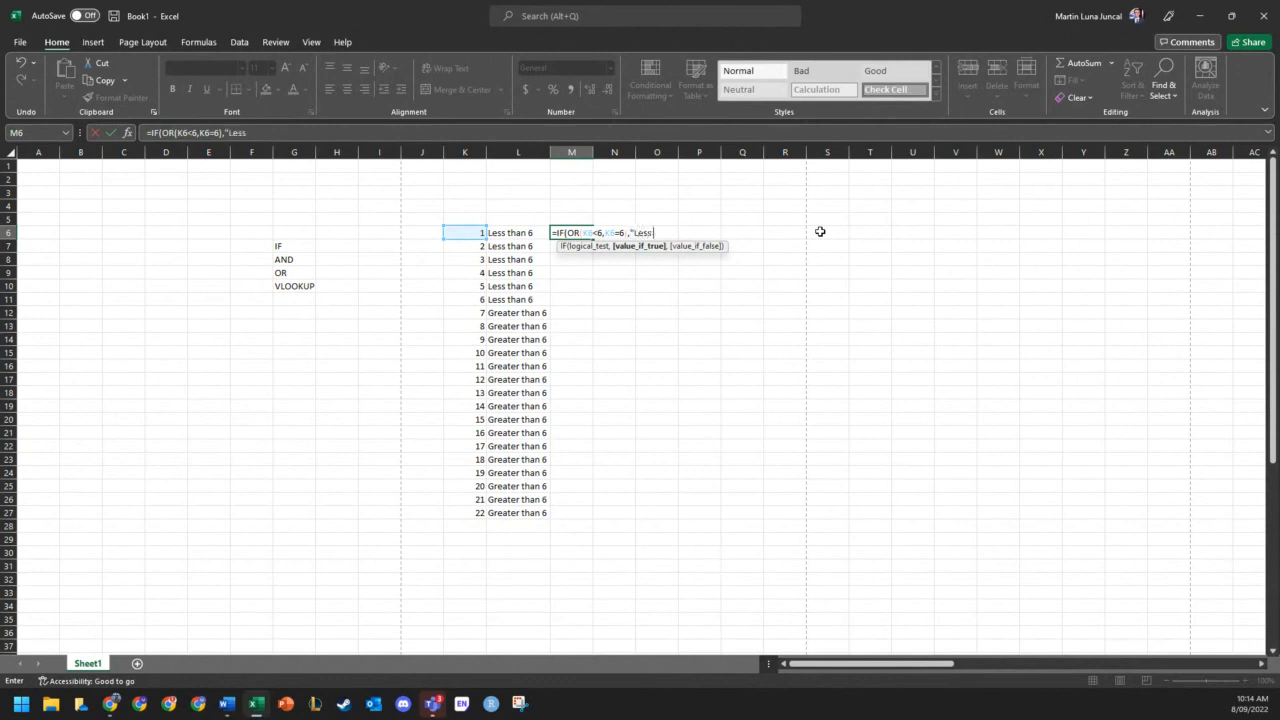
type(" than or equal to 6\"")
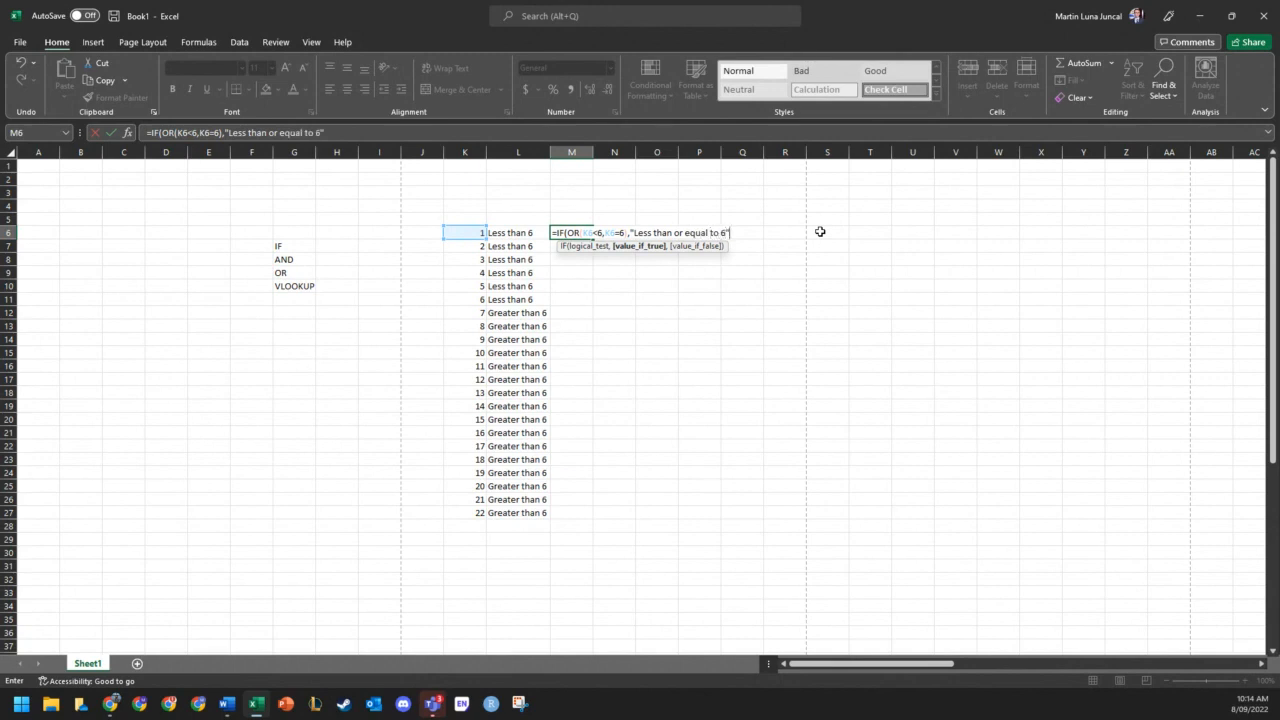
type(",\"Less th")
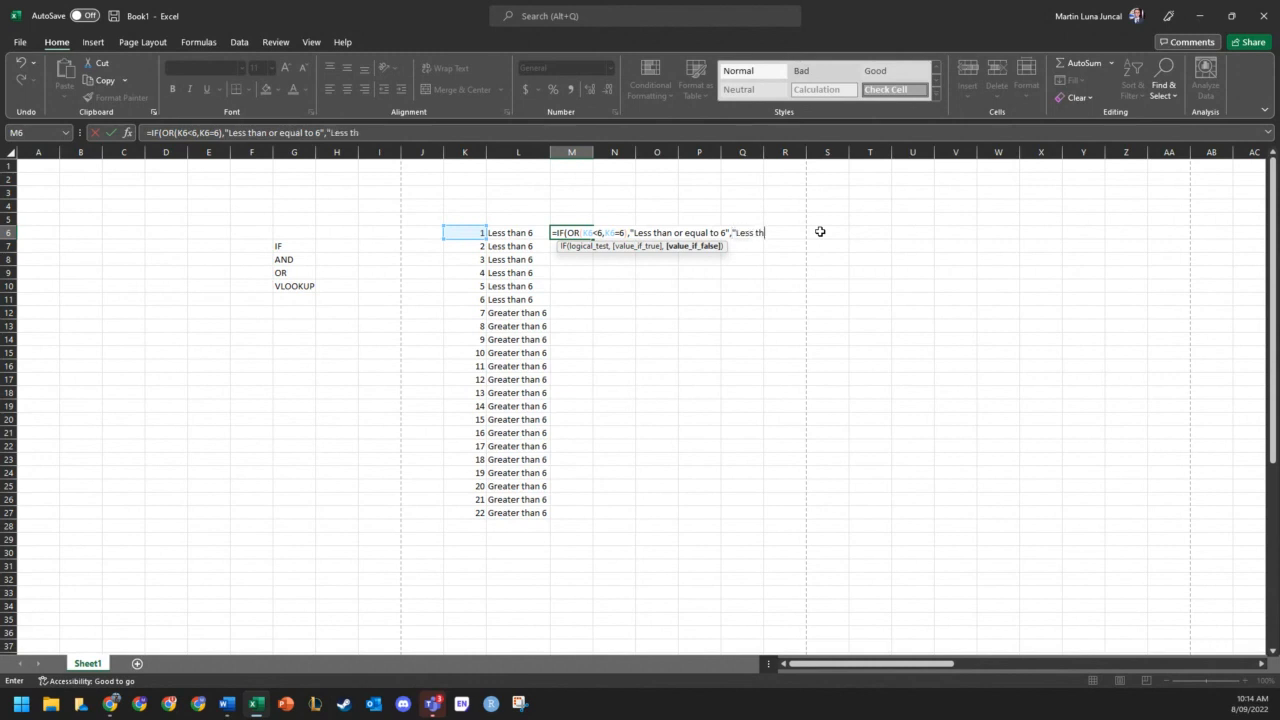
type("an 6\"")
key("Return")
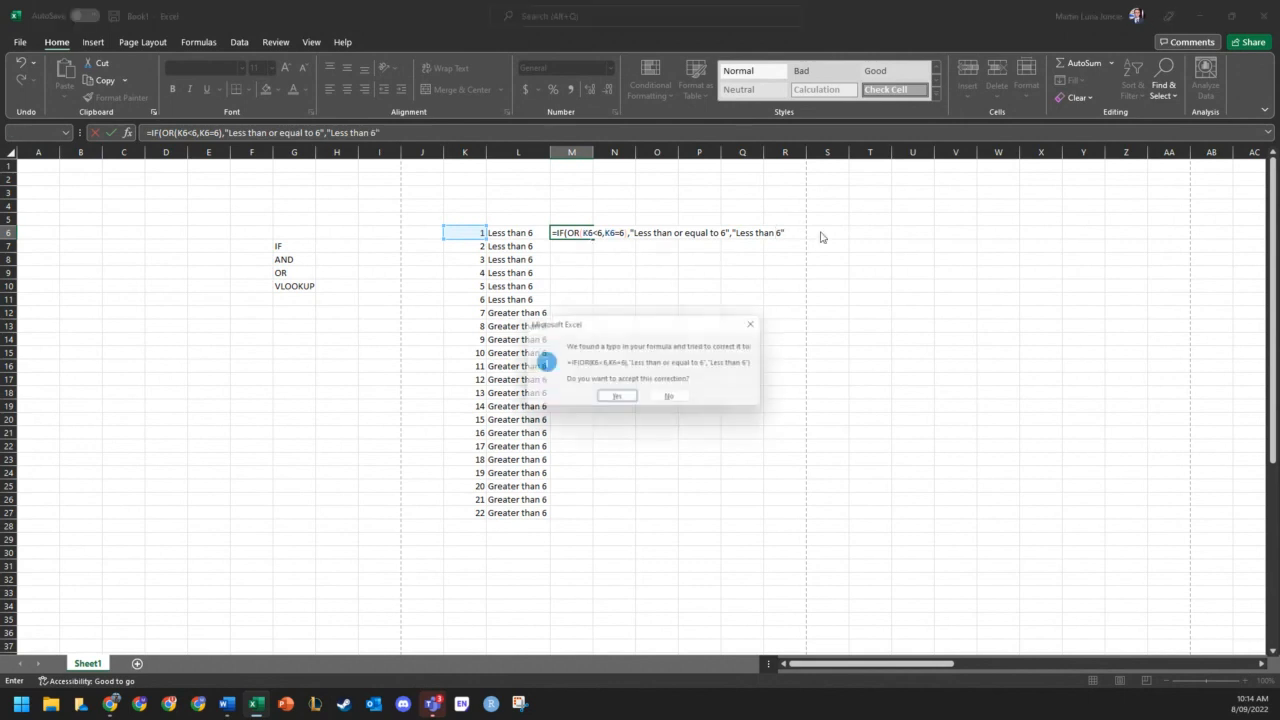
key("Return")
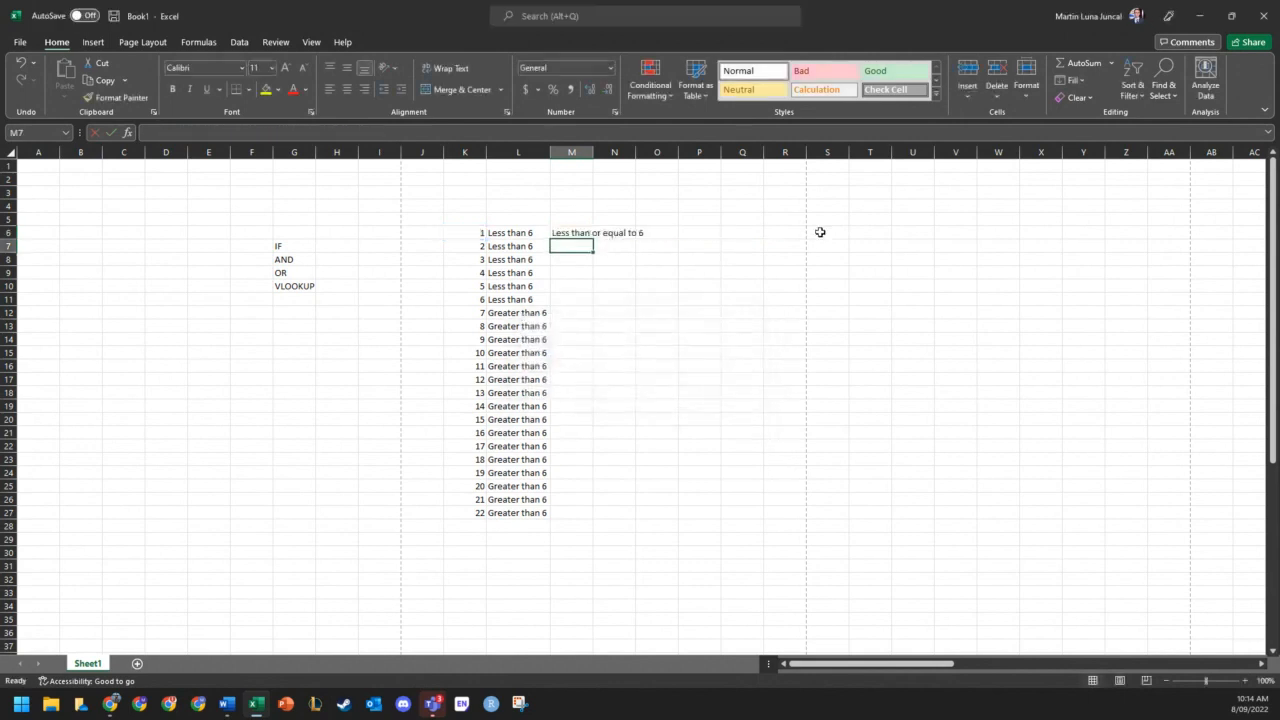
- Widen column M to fit its text and copy the IF-OR formula from M6 down to M27
key("Up")
left_click(660, 305)
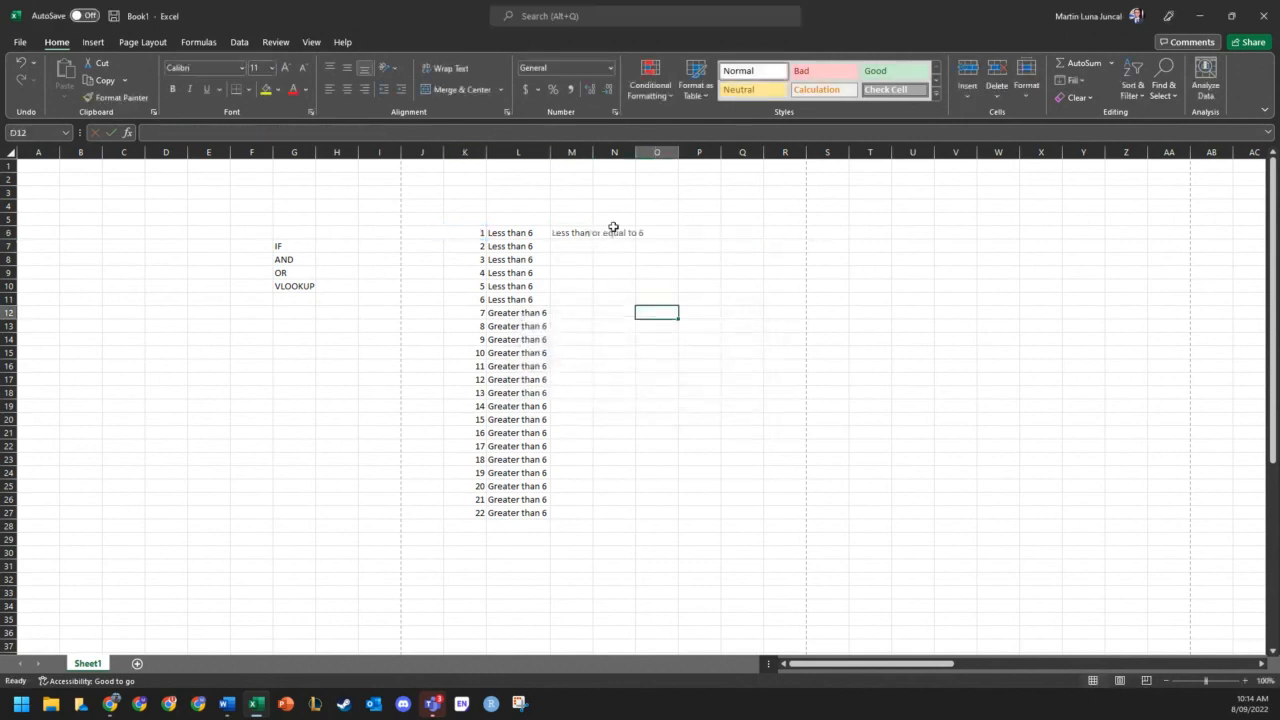
left_click(571, 230)
left_click_drag(593, 152, 648, 152)
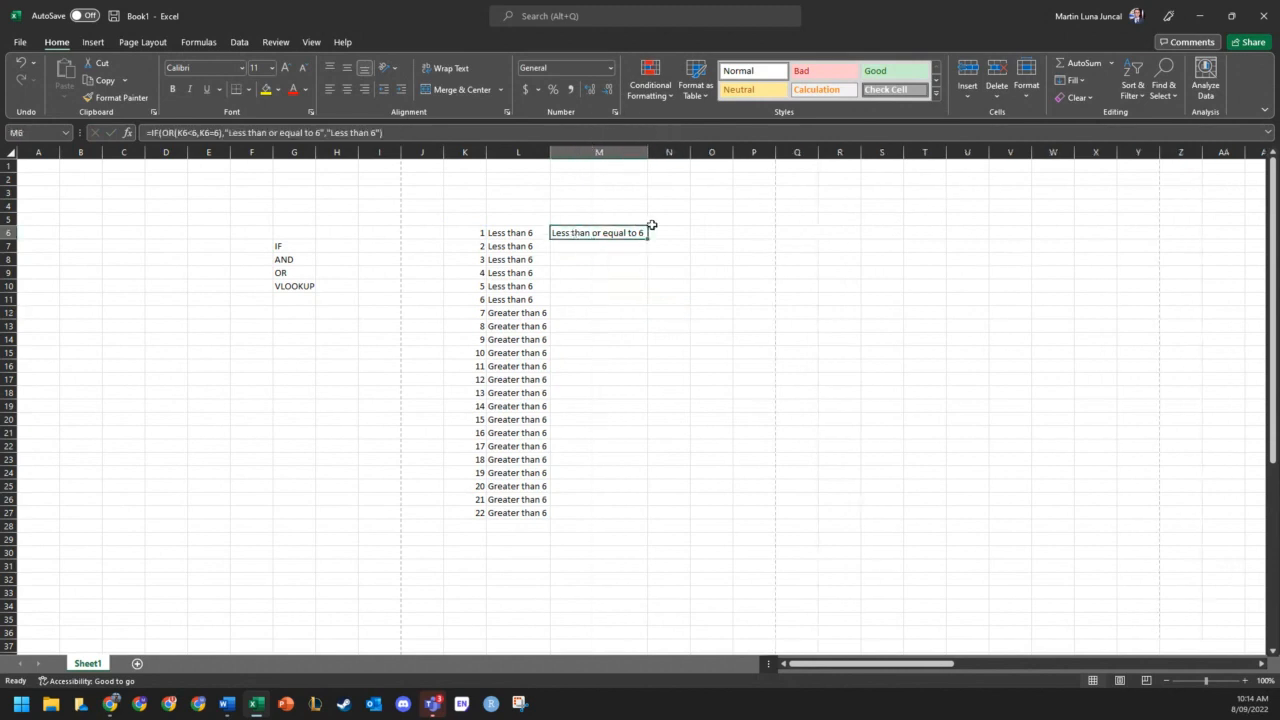
left_click_drag(649, 234, 654, 526)
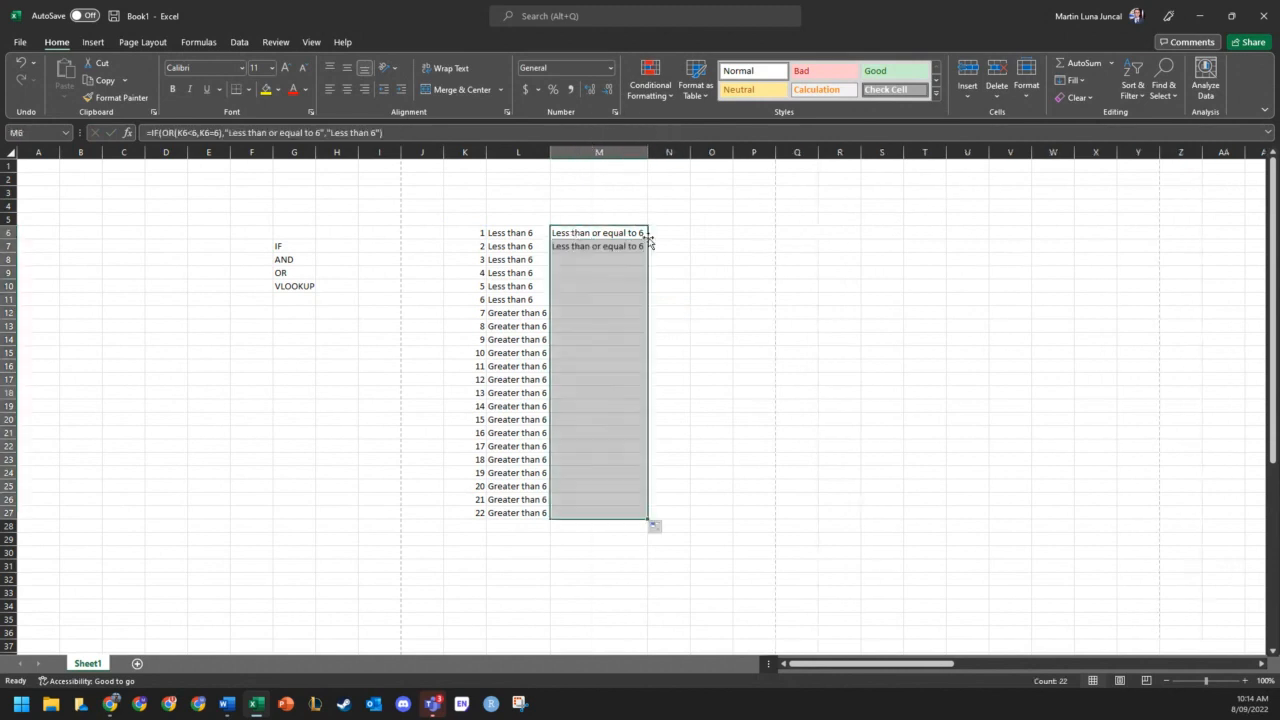
left_click(825, 338)
- Examine the IF-OR result in row 11 and the value-if-false text of the formula in M12
left_click_drag(478, 300, 625, 299)
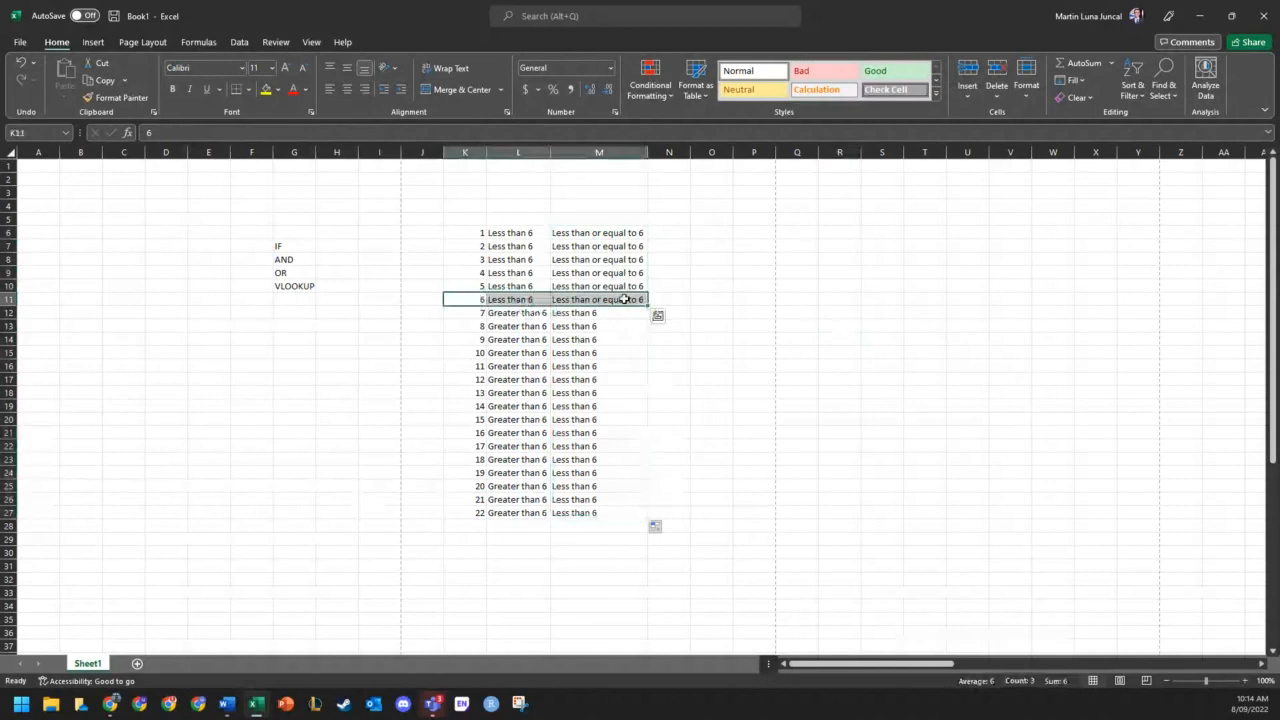
left_click(622, 300)
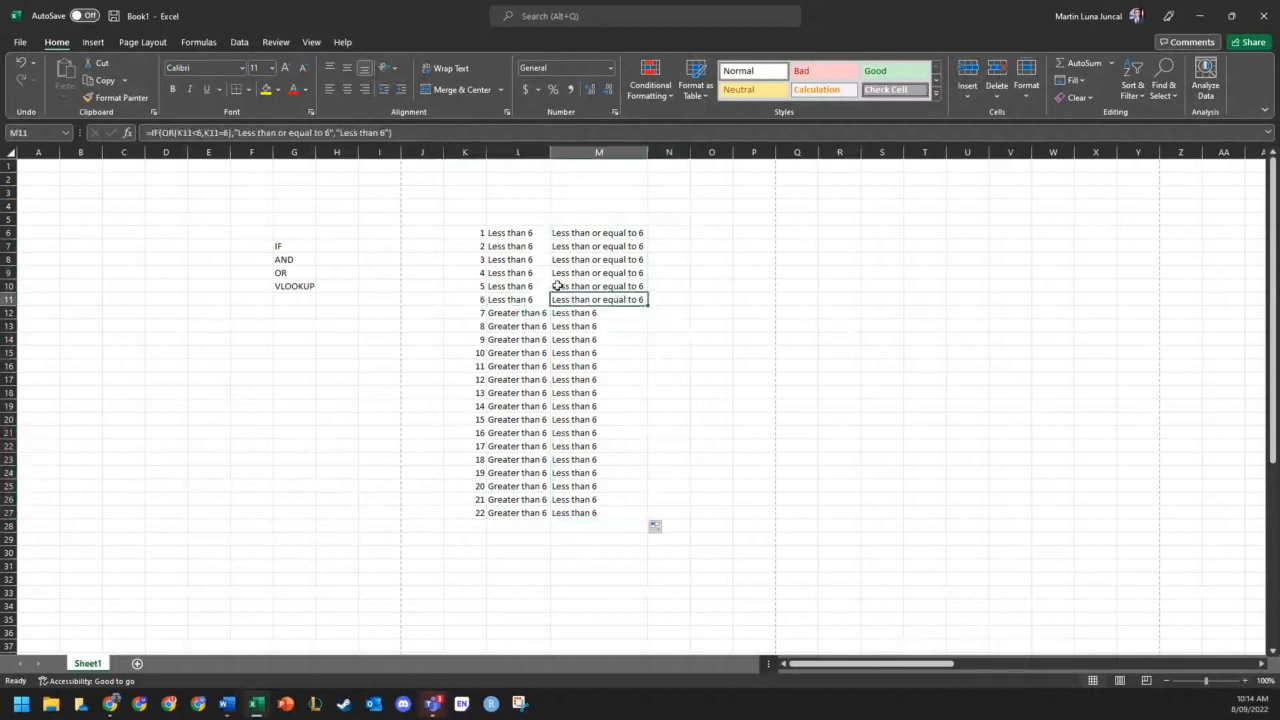
left_click(488, 300)
left_click(471, 300)
left_click(604, 299)
left_click(573, 314)
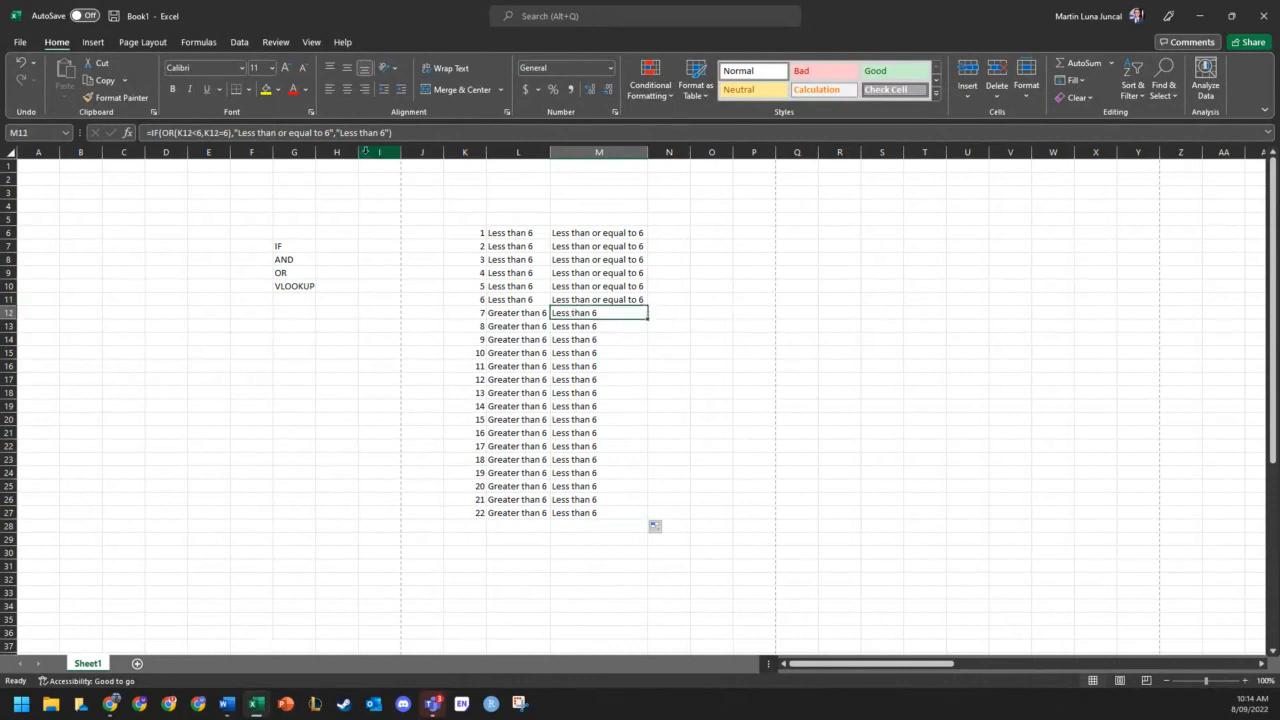
double_click(347, 132)
key("Escape")
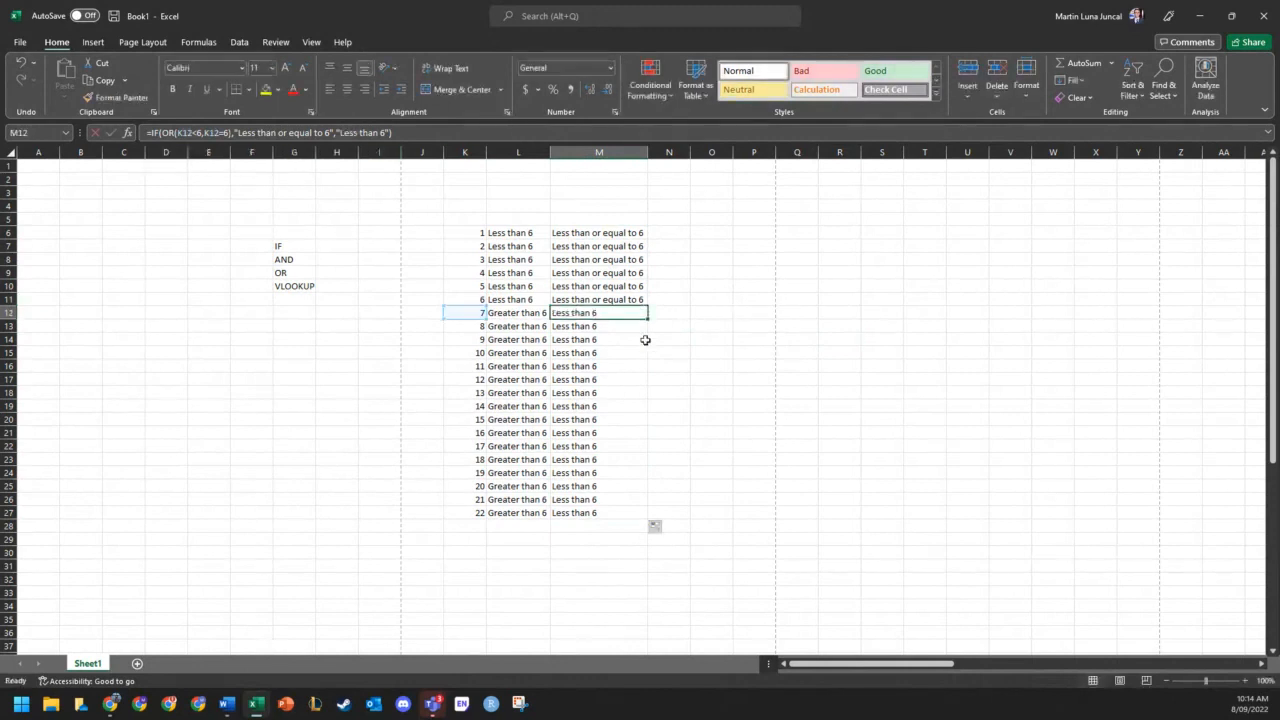
- Change the value-if-false text in M6's formula to "Greater than 6"
left_click(569, 233)
left_click(342, 132)
double_click(342, 132)
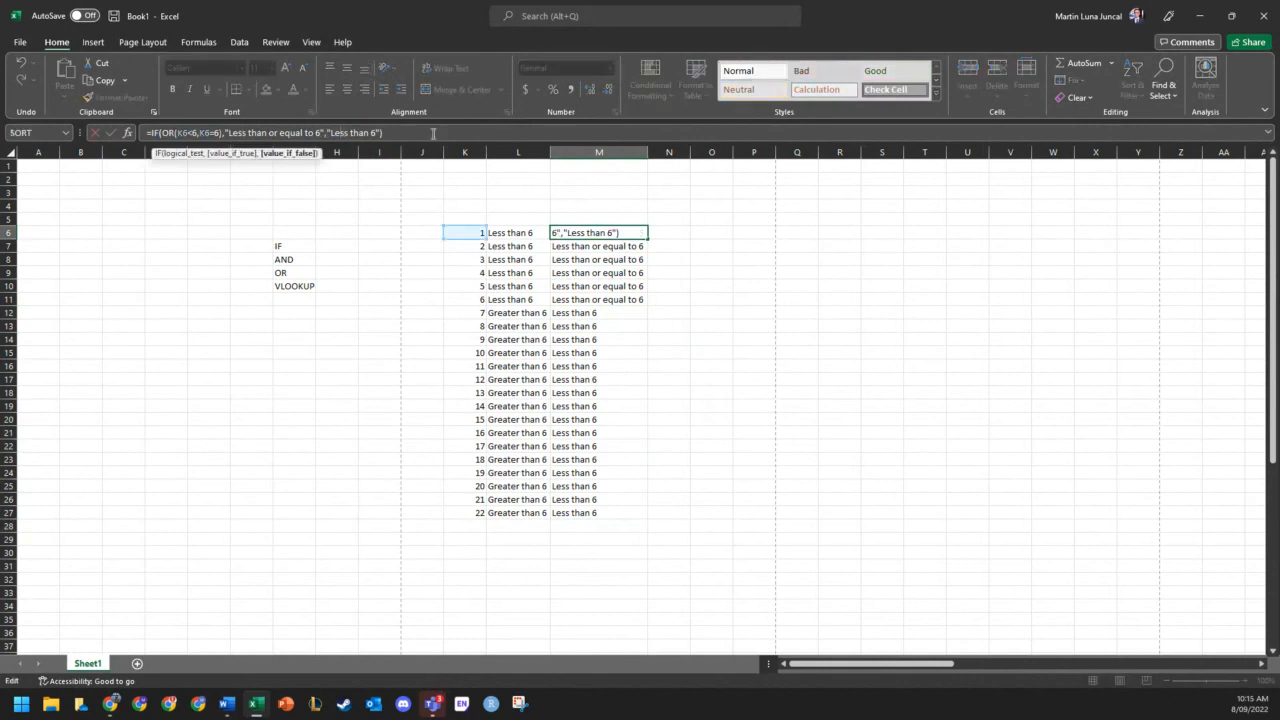
type("G")
type("reater")
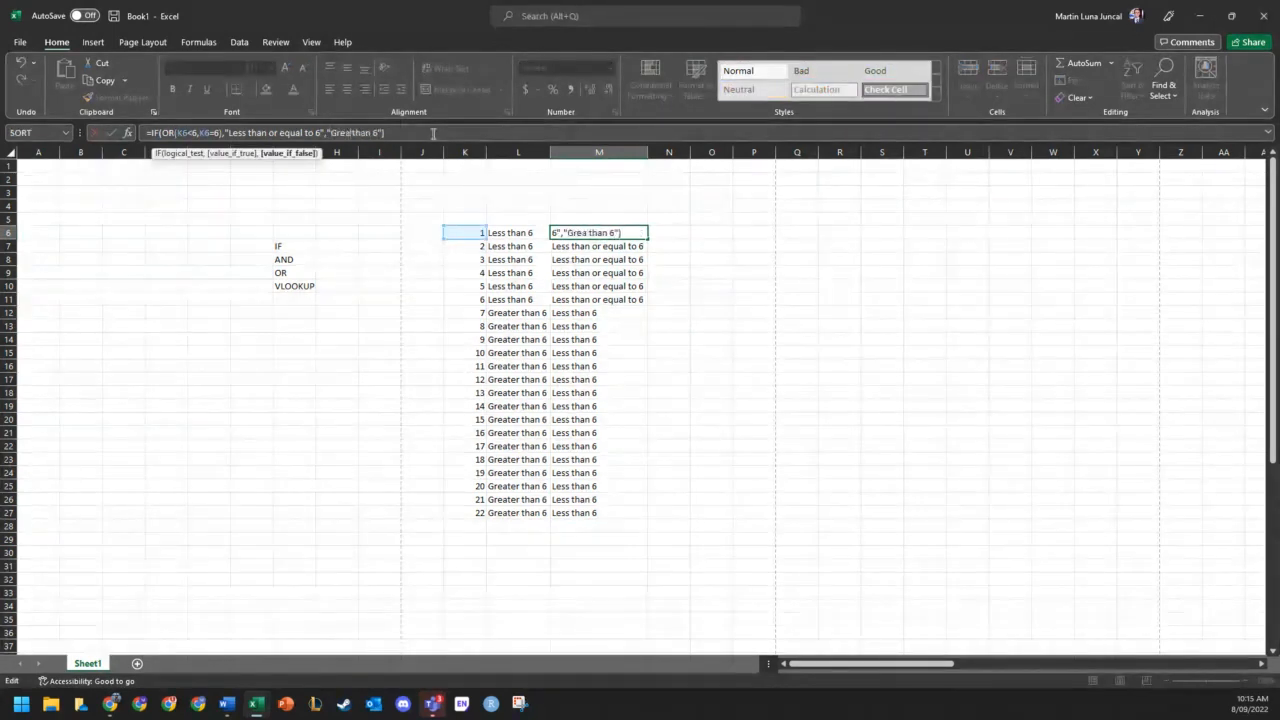
key("Return")
- Copy the corrected IF-OR formula from M6 down to M27
left_click(625, 232)
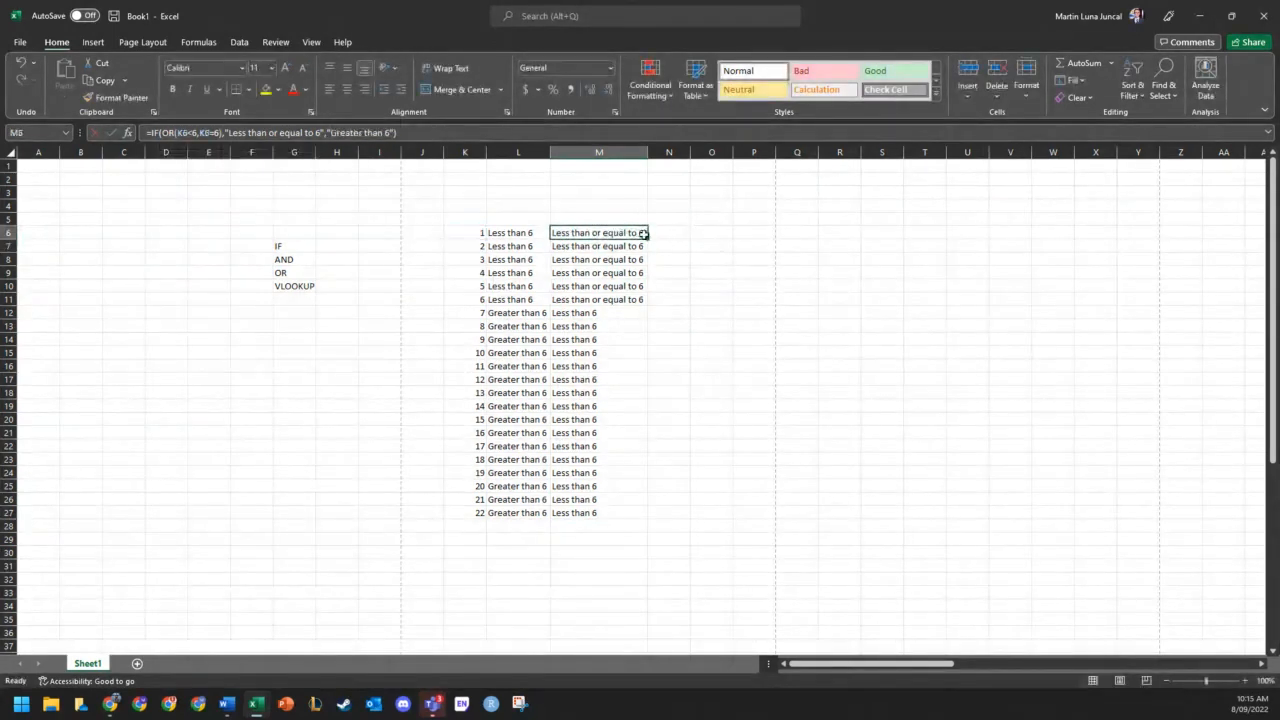
double_click(647, 239)
left_click(778, 282)
left_click(772, 398)
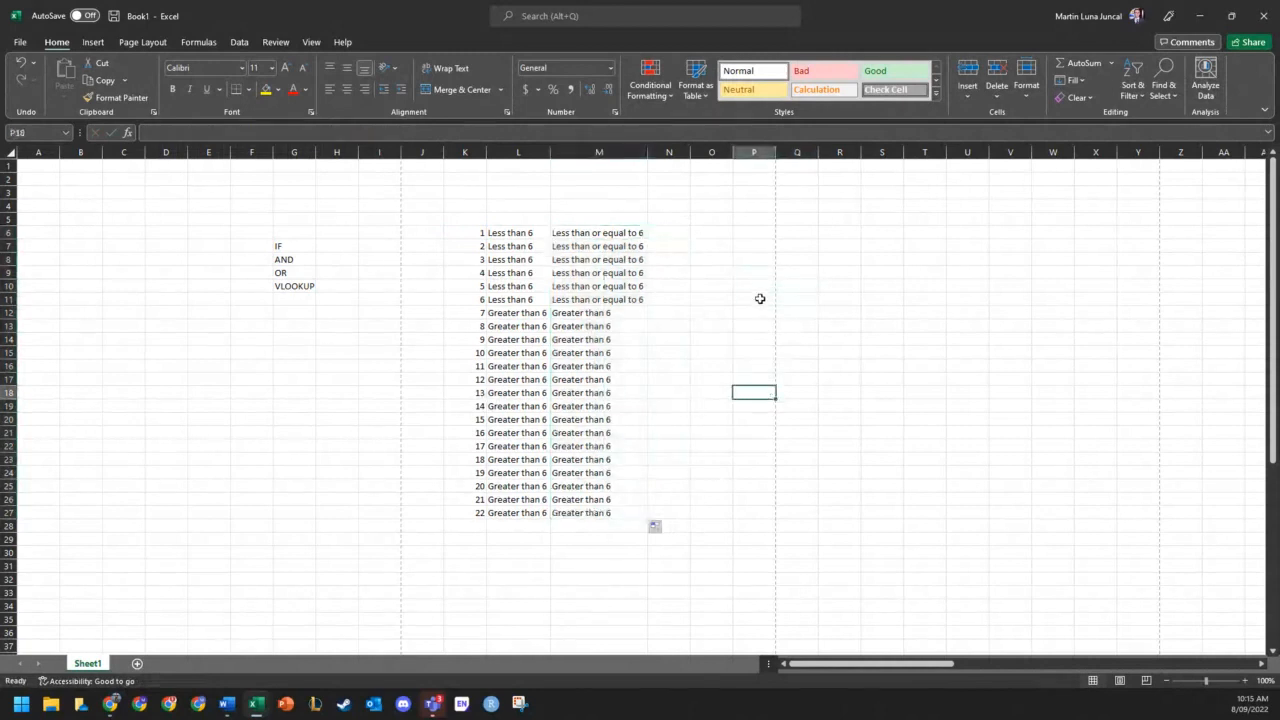
left_click(285, 244)
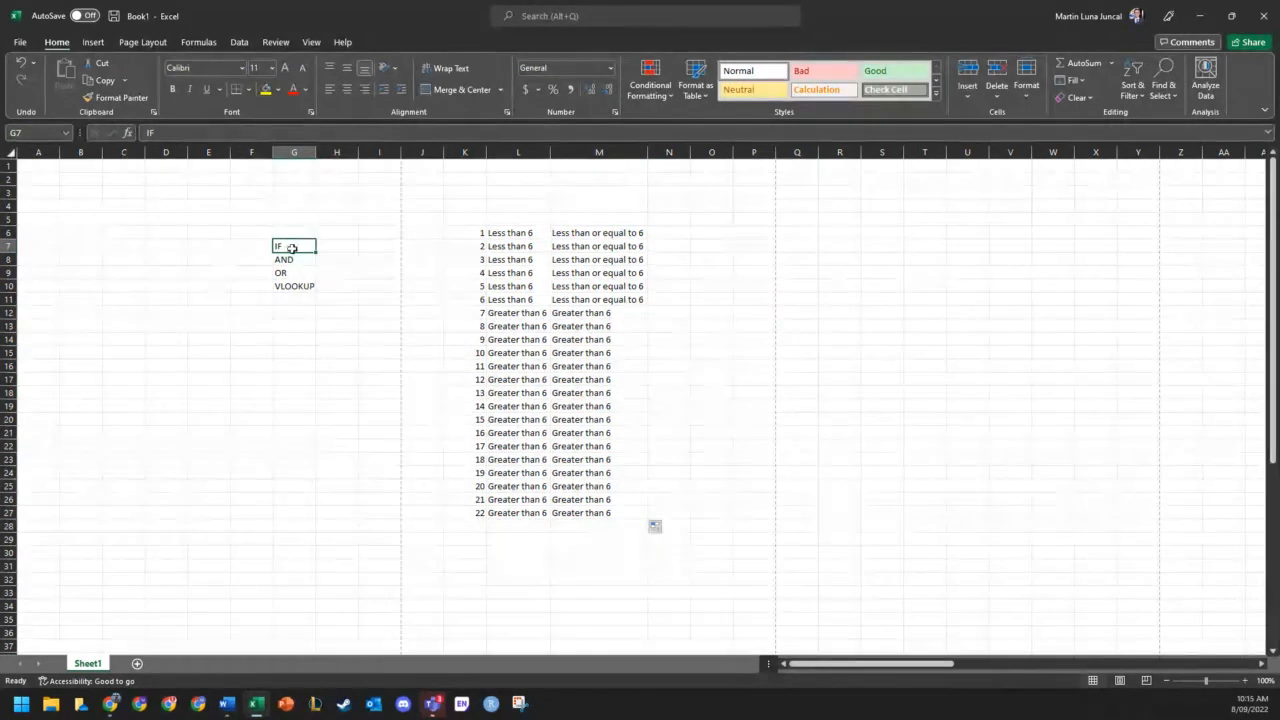
left_click(290, 272)
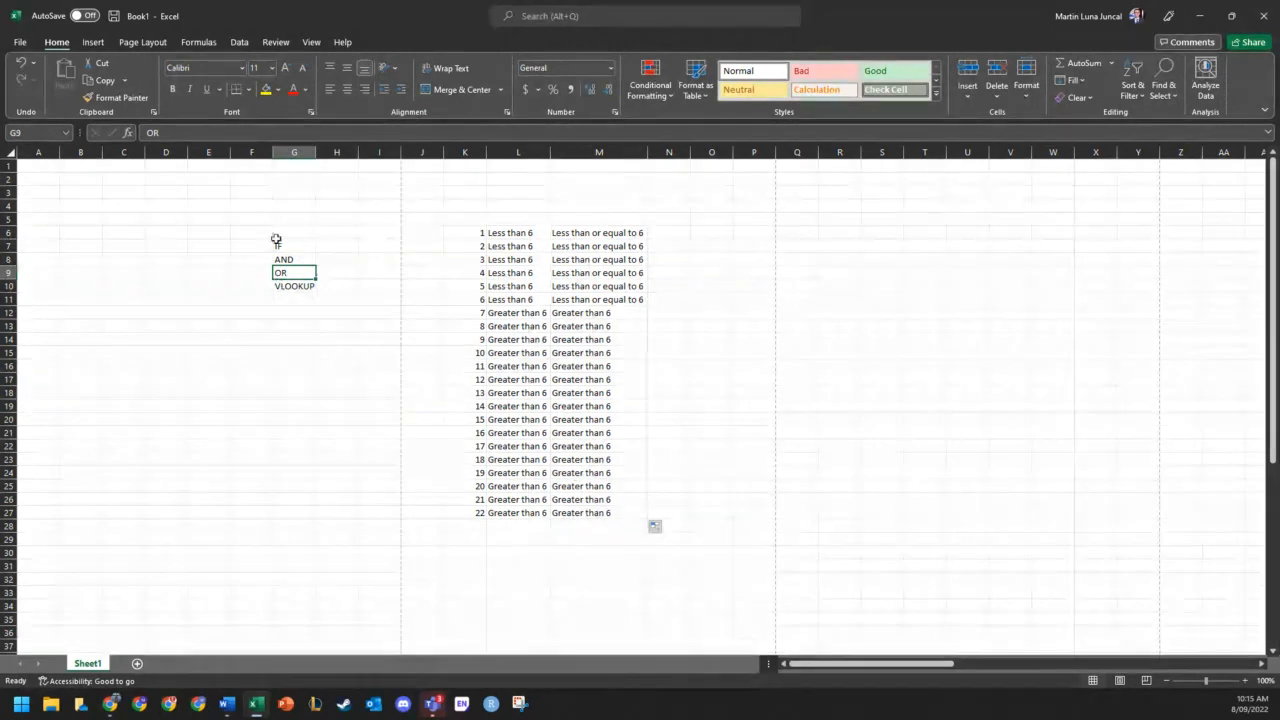
left_click_drag(277, 243, 280, 268)
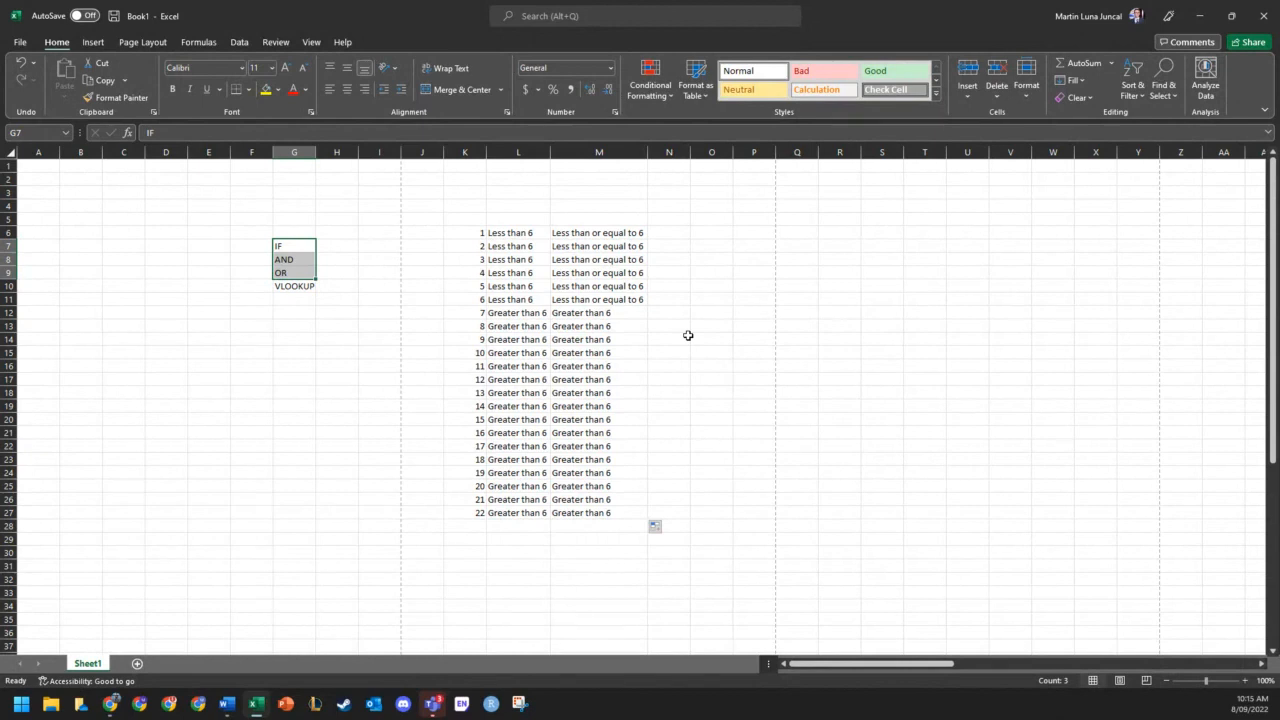
left_click(423, 284)
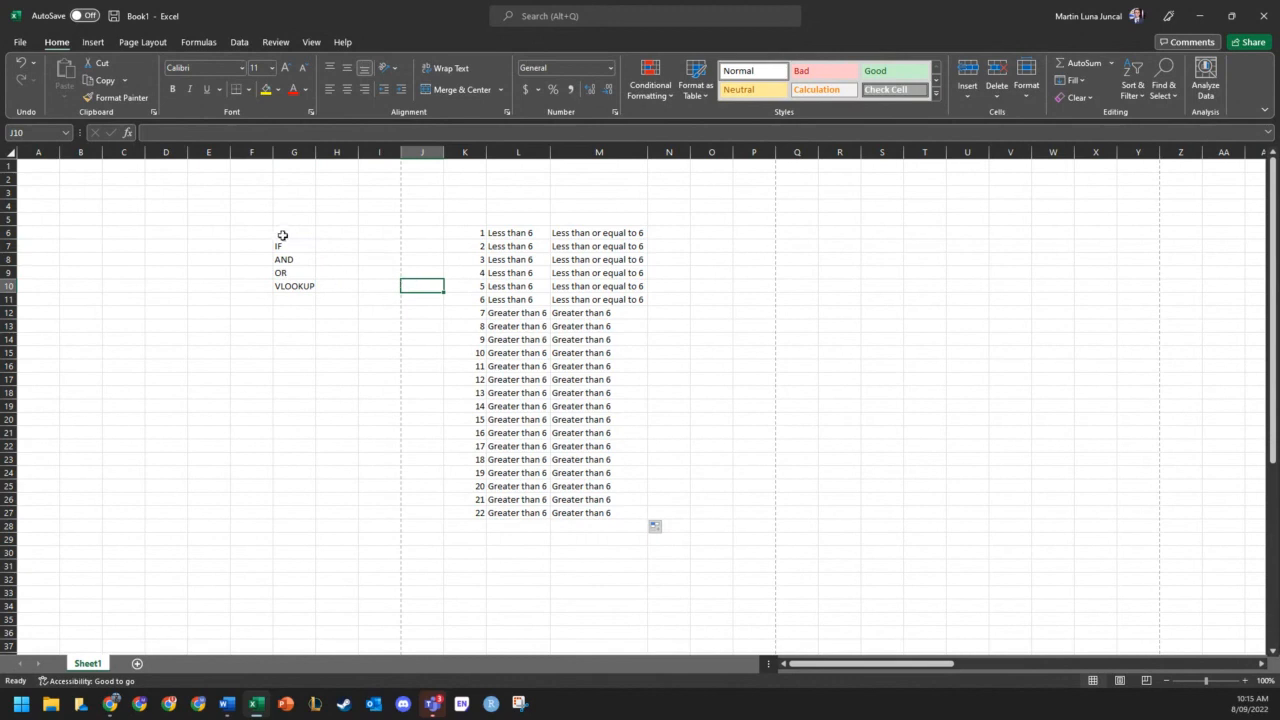
left_click_drag(281, 245, 294, 286)
left_click(378, 272)
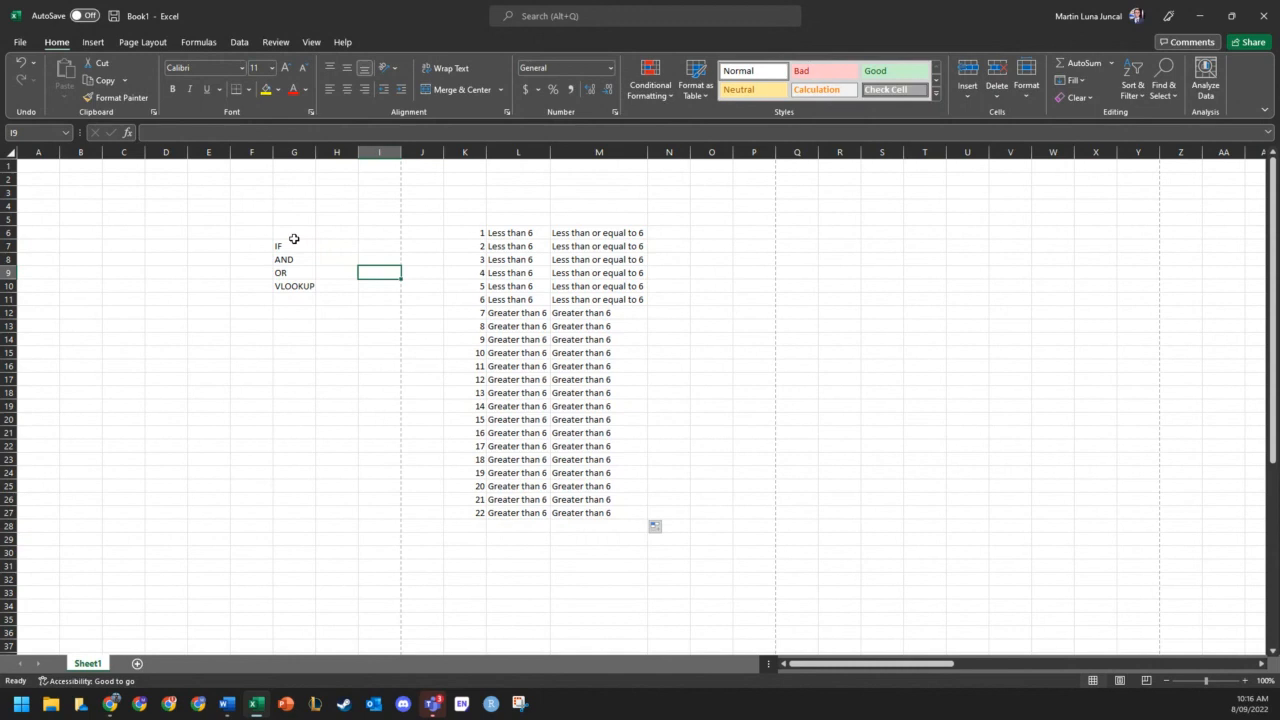
- Delete the number list with its IF results in columns K to M and the IF, AND and OR labels in G7:G9
left_click_drag(674, 530, 737, 571)
key("Delete")
key("BackSpace")
key("Delete")
mouse_move(300, 243)
left_mouse_down()
mouse_move(306, 278)
mouse_move(300, 266)
left_mouse_up()
key("Delete")
left_click(766, 251)
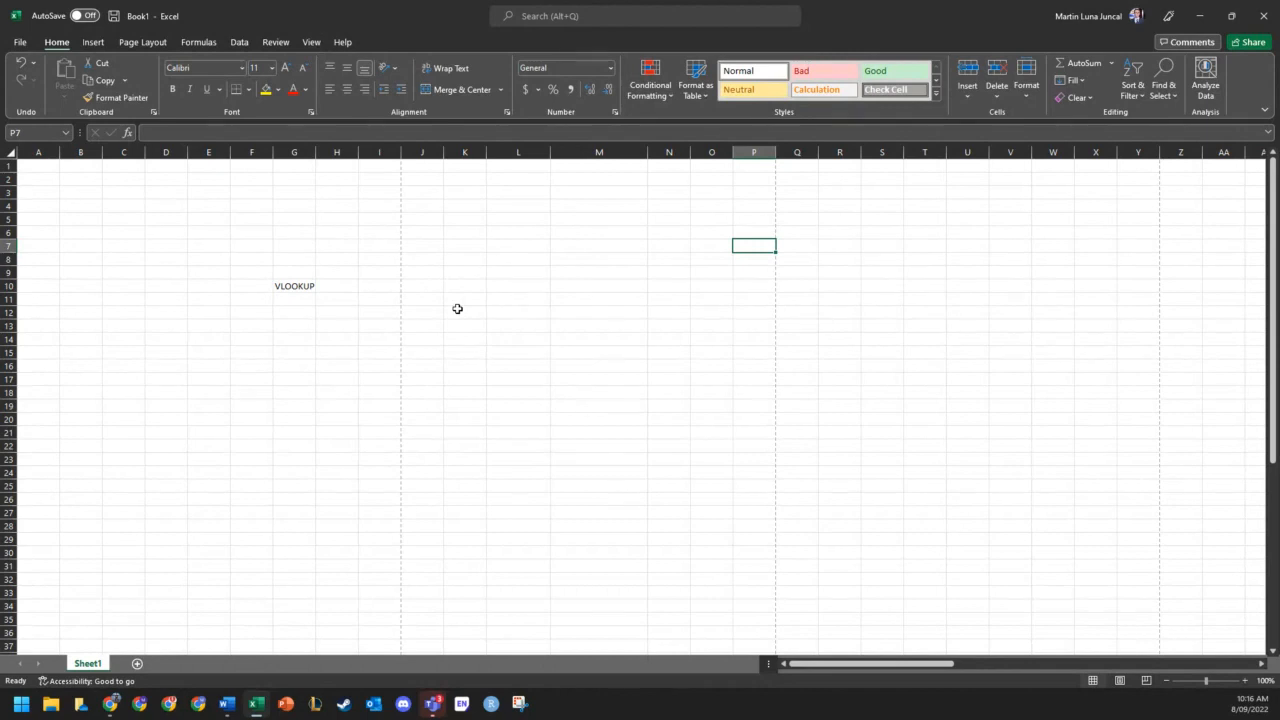
- Enter "Title 1" in K5 and fill the header series across row 5 to Title 10 in T5
left_click(452, 218)
type("T")
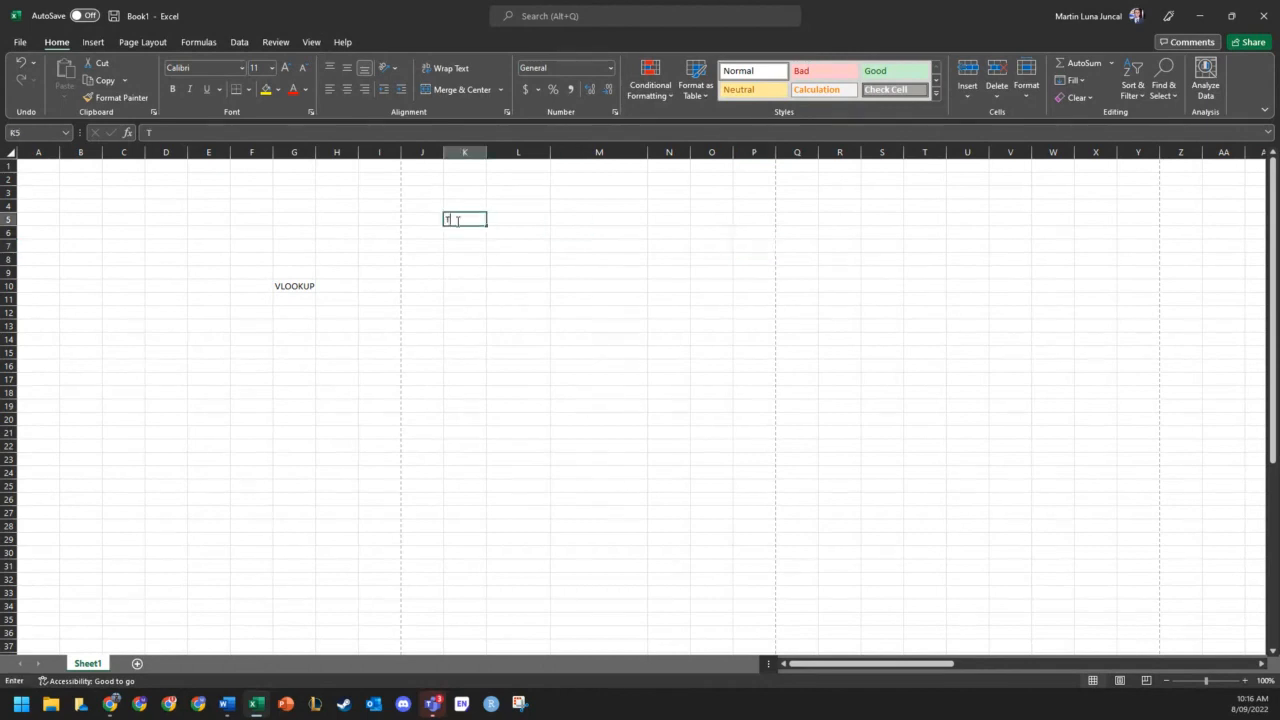
type("itle")
key("Return")
left_click(456, 220)
double_click(471, 219)
type("1")
left_click(491, 296)
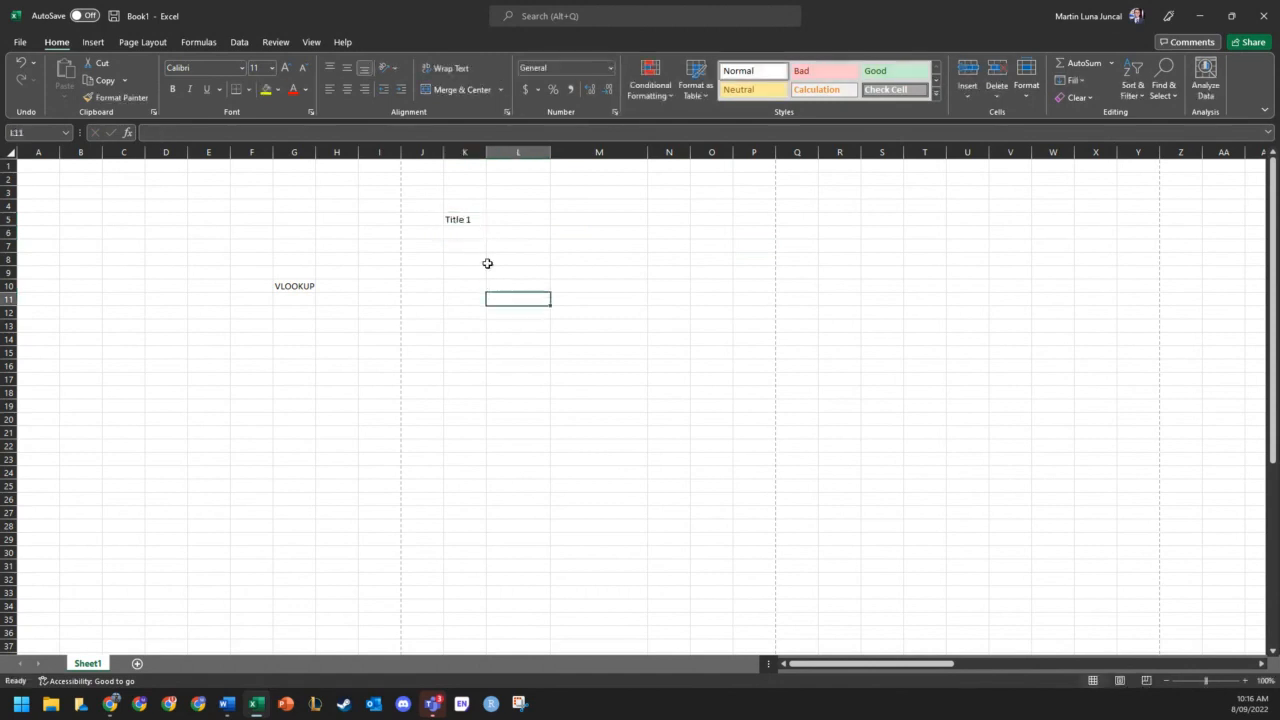
left_click(481, 222)
left_click_drag(493, 233, 940, 229)
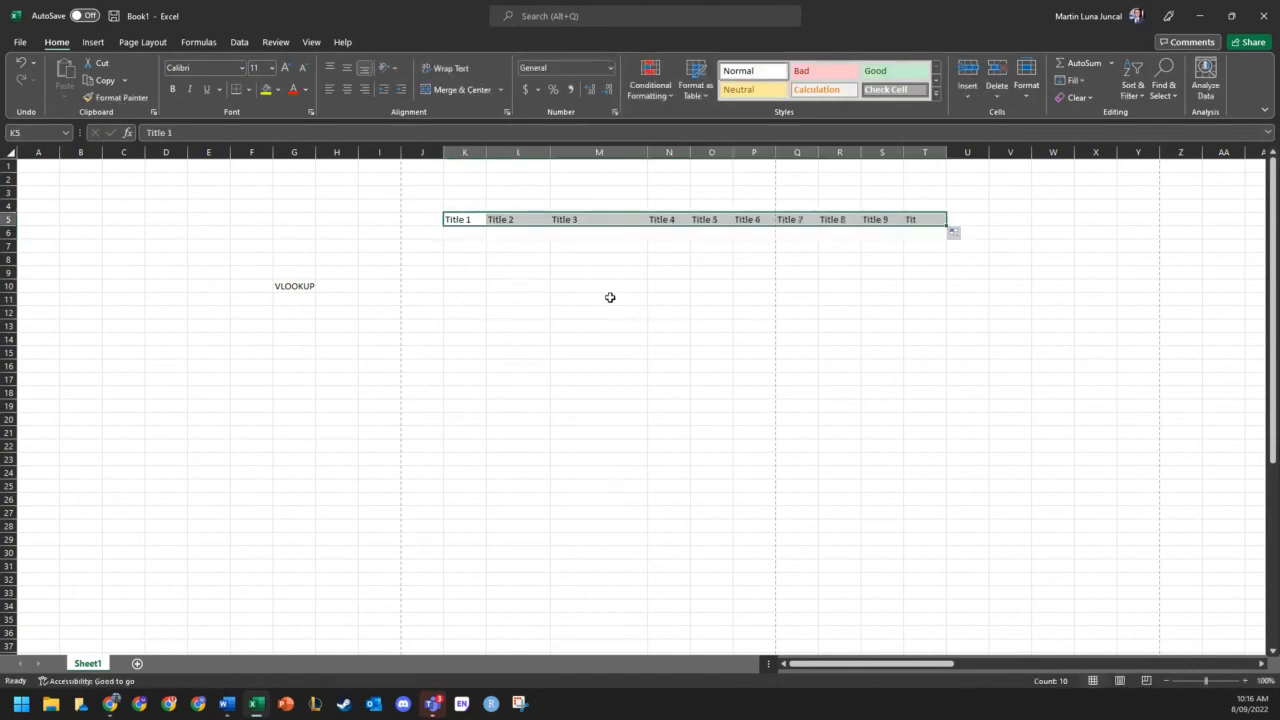
left_click(605, 297)
- Enter "Number 1" in J6 and fill the row label series down to Number 20 in J25
left_click(425, 224)
left_click(422, 231)
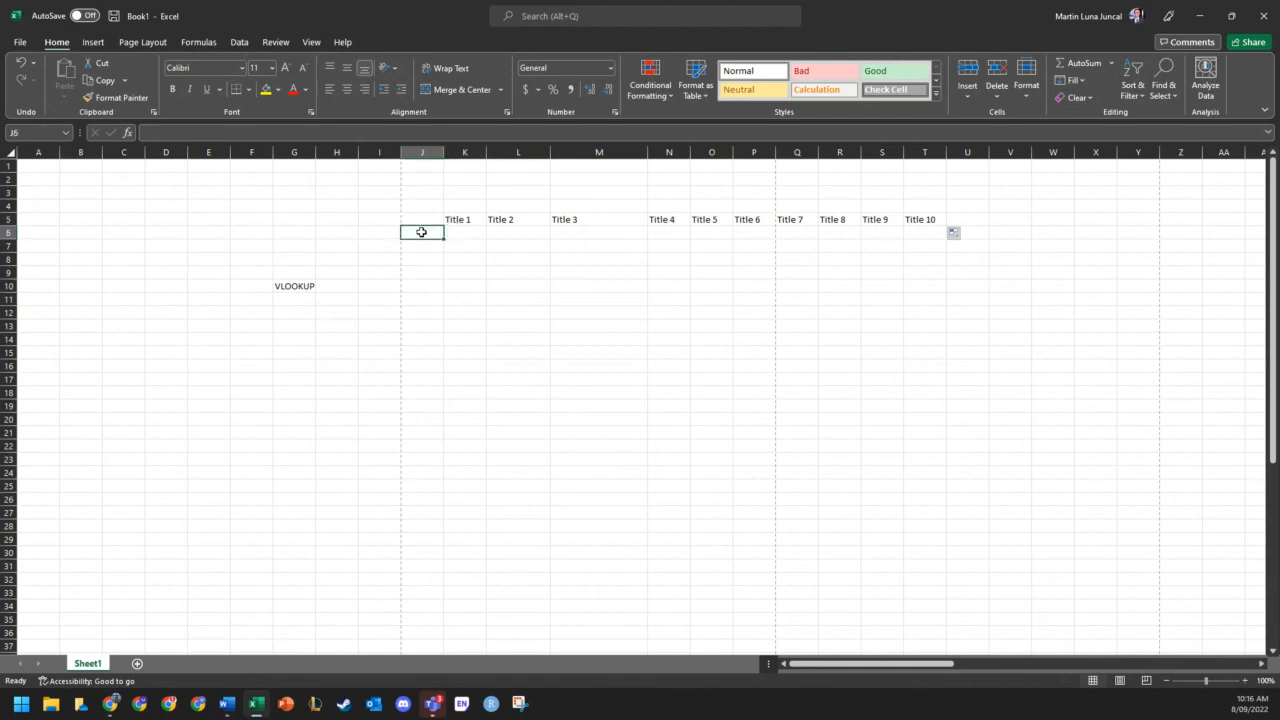
type("Number 1")
key("Return")
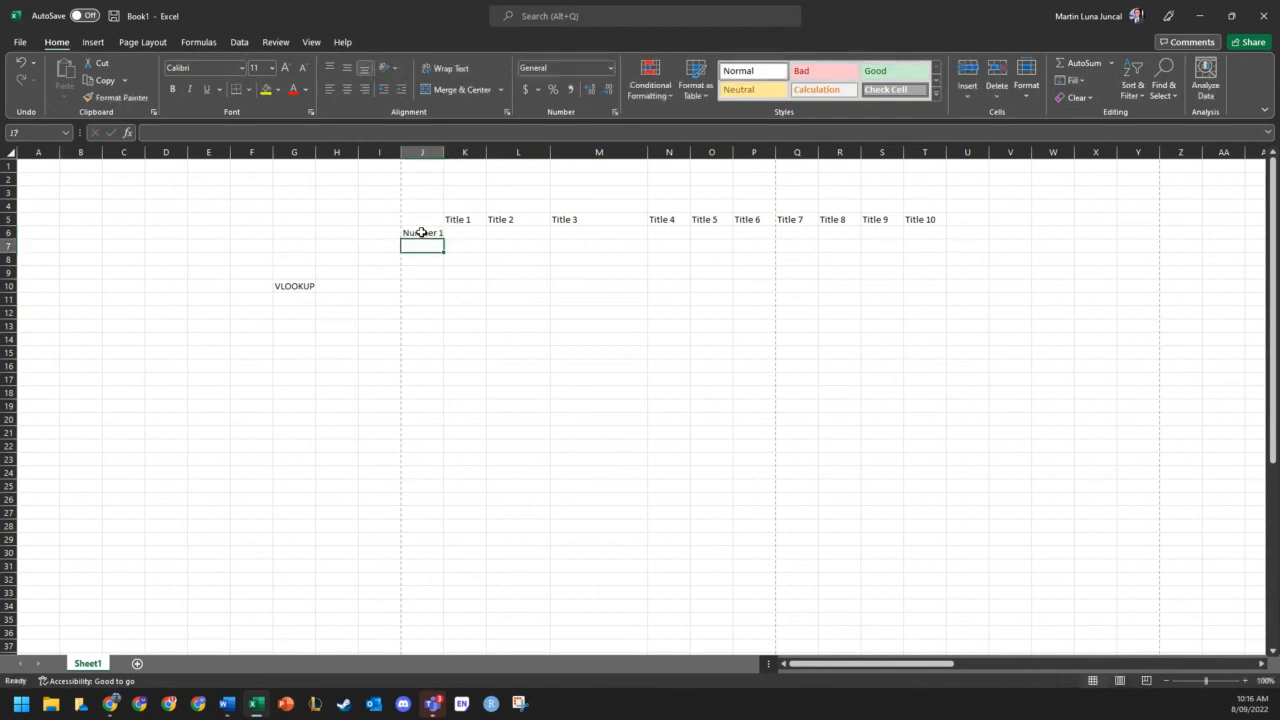
left_click(422, 232)
left_click_drag(443, 238, 440, 492)
left_click(758, 420)
- Widen column J to fit its labels and enter =RANDBETWEEN(0,50) in K6
left_click(450, 232)
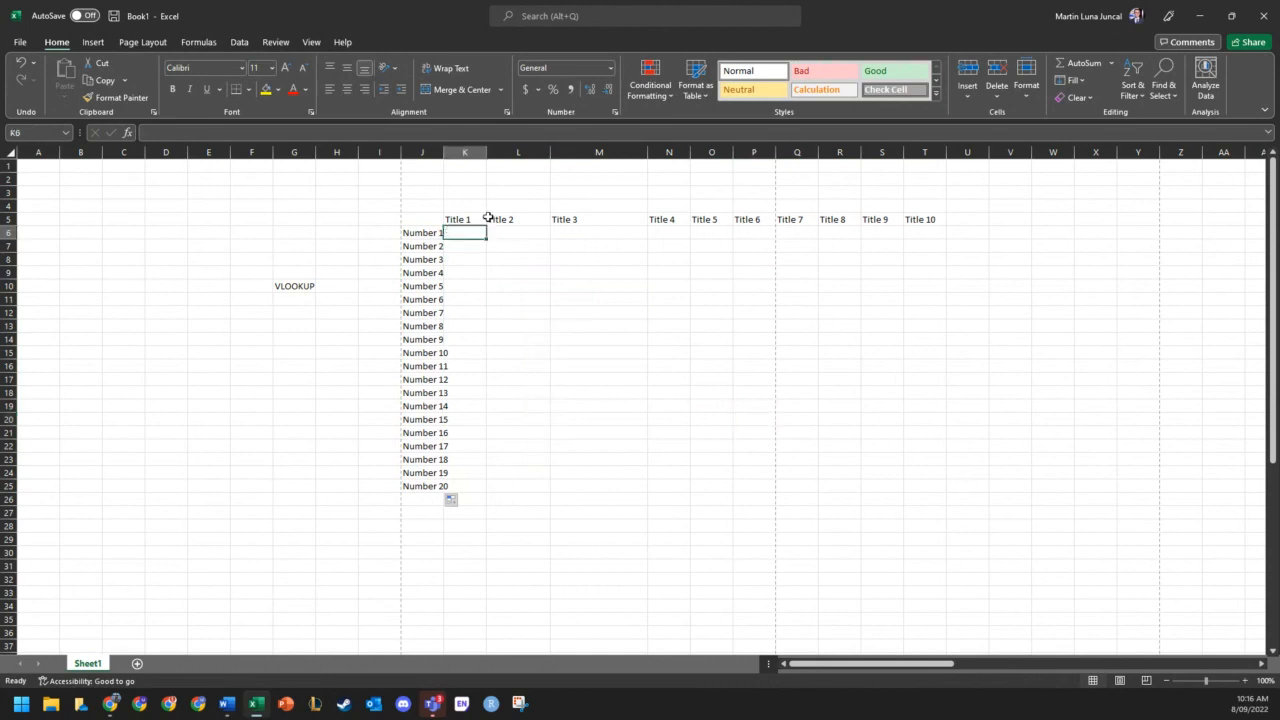
double_click(443, 151)
type("=randb")
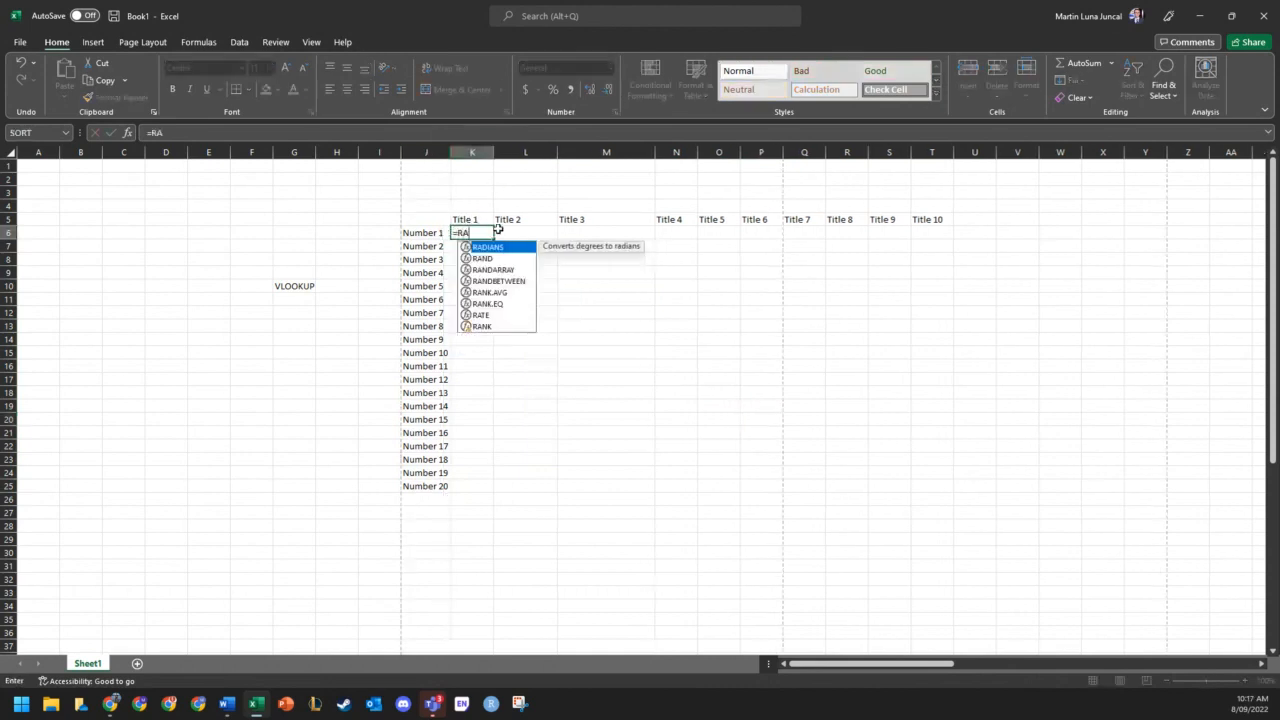
key("Tab")
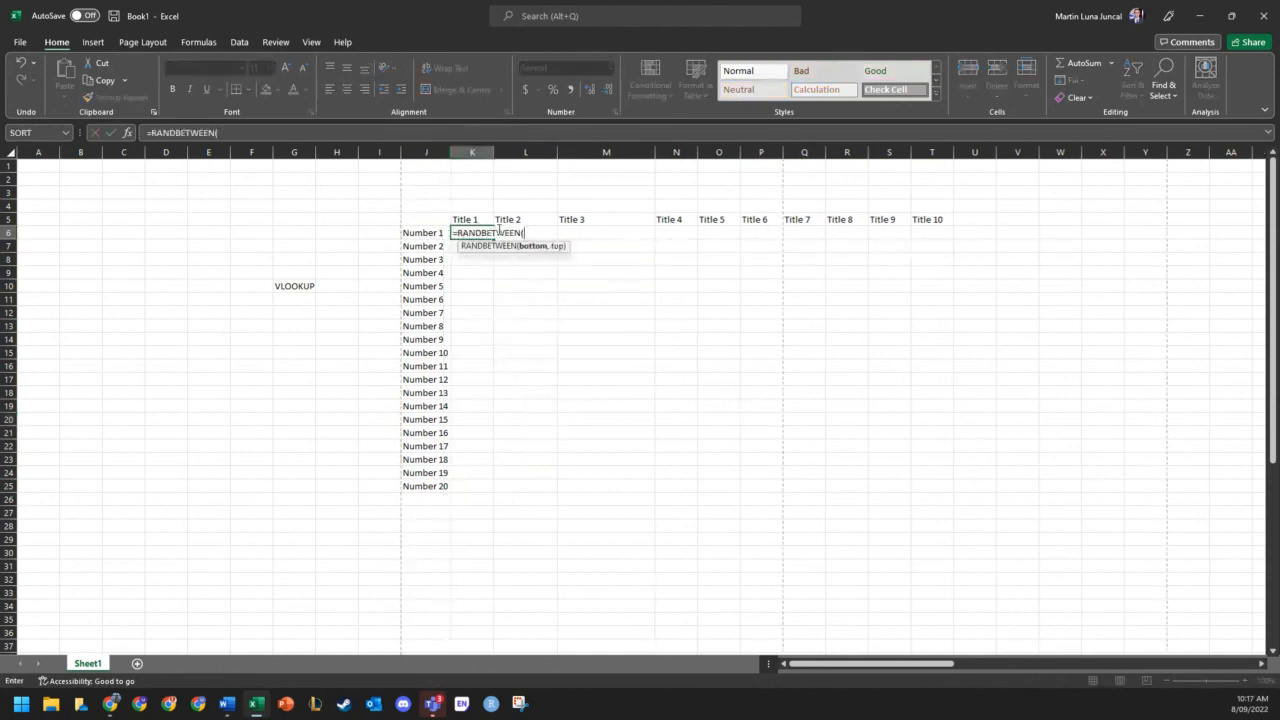
type("0,50)")
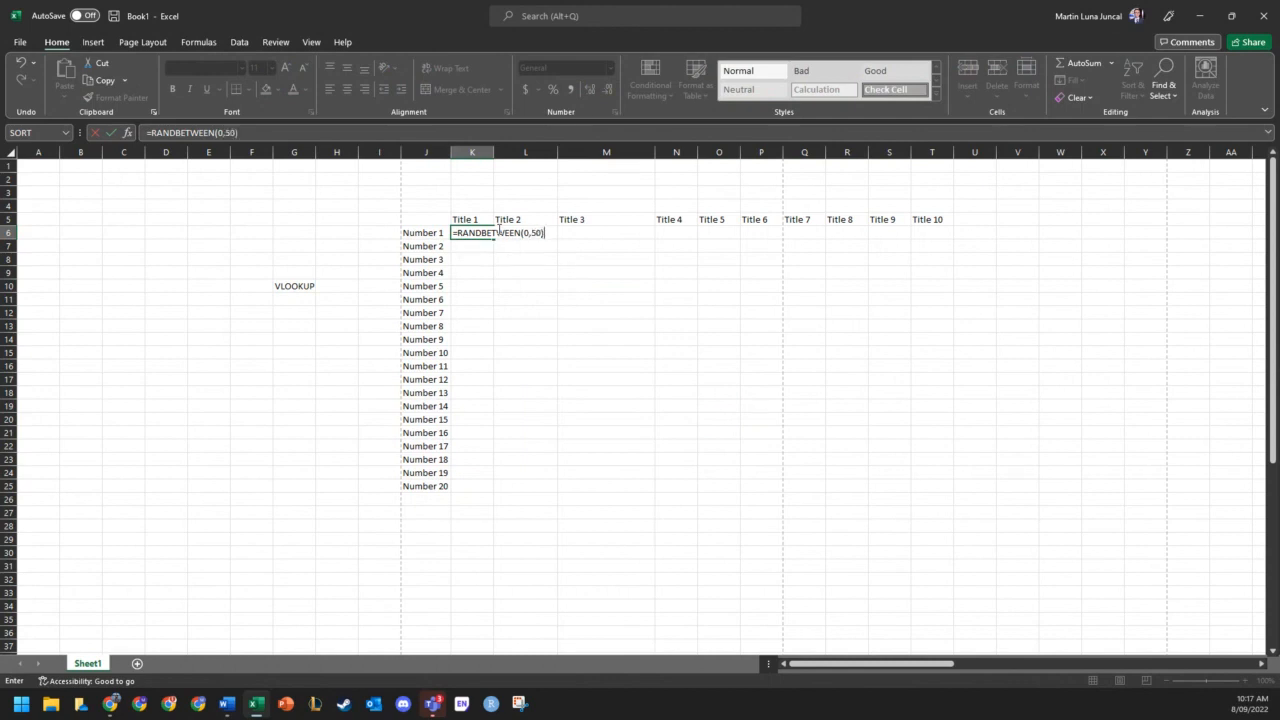
key("Return")
- Copy the RANDBETWEEN formula from K6 over the whole table body K6:T25
left_click(479, 224)
left_click(485, 233)
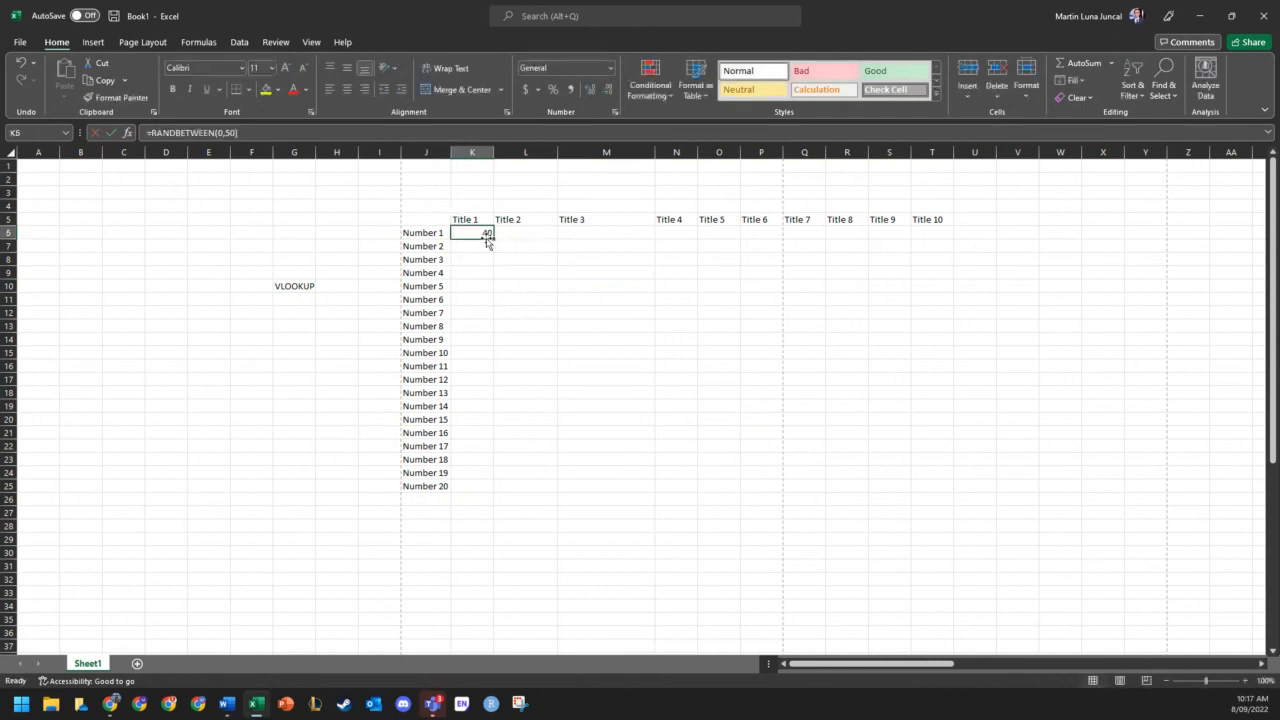
left_click_drag(493, 240, 954, 484)
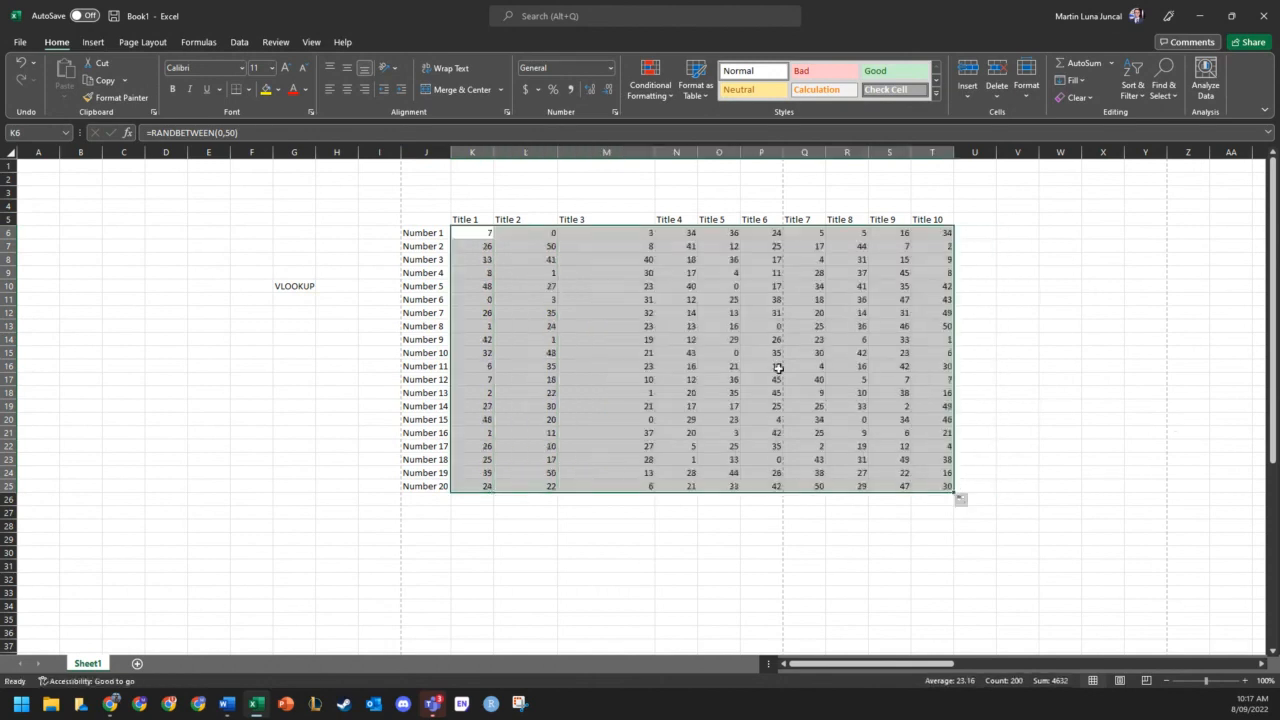
- Replace the random formulas in K6:T25 with their values by copying the range and pasting it in place as values
key("ctrl+c")
right_click(477, 240)
left_click(530, 329)
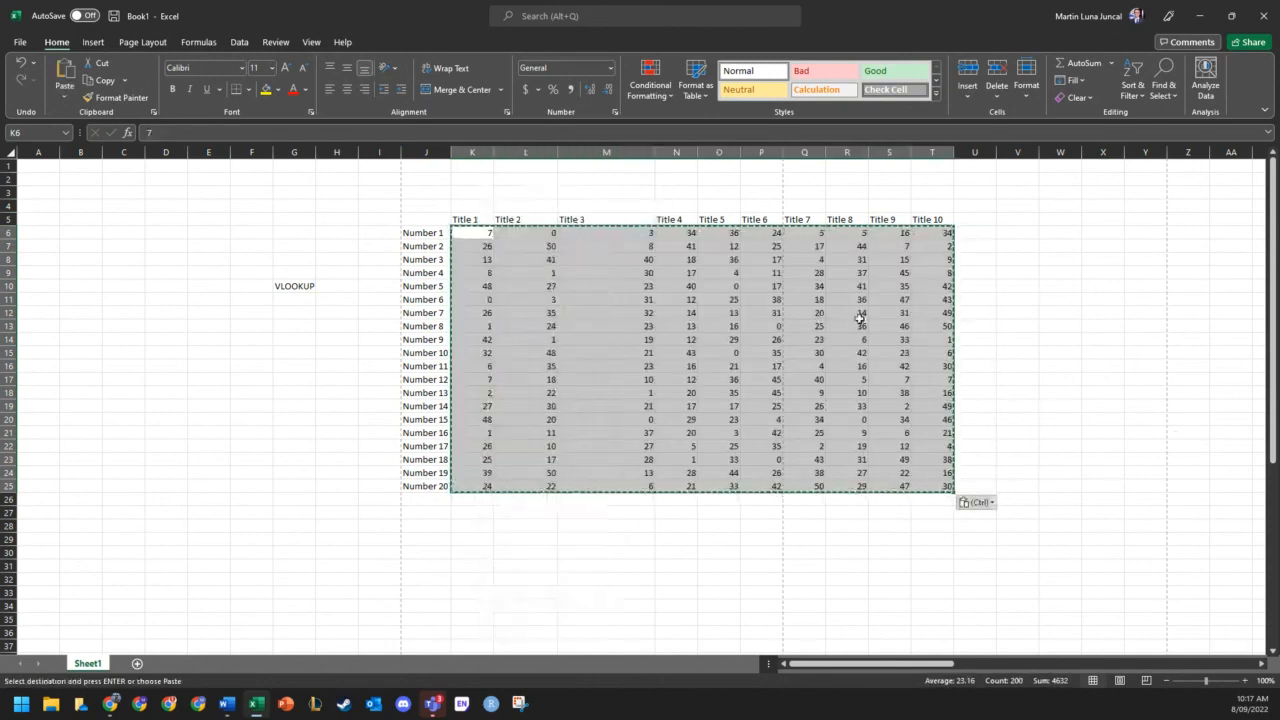
left_click(859, 316)
key("Escape")
left_click(1006, 284)
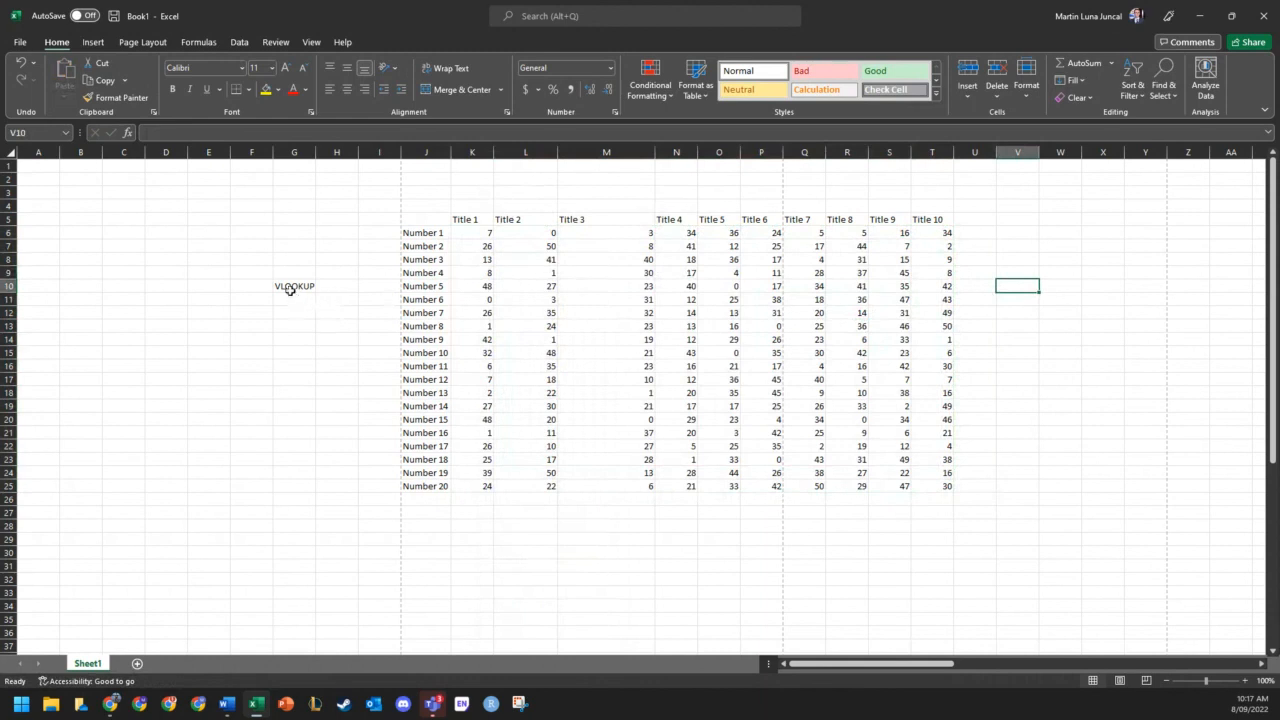
- Start a VLOOKUP formula in V10 with V8 as the lookup value and J5:T25 as the table array
left_click(289, 290)
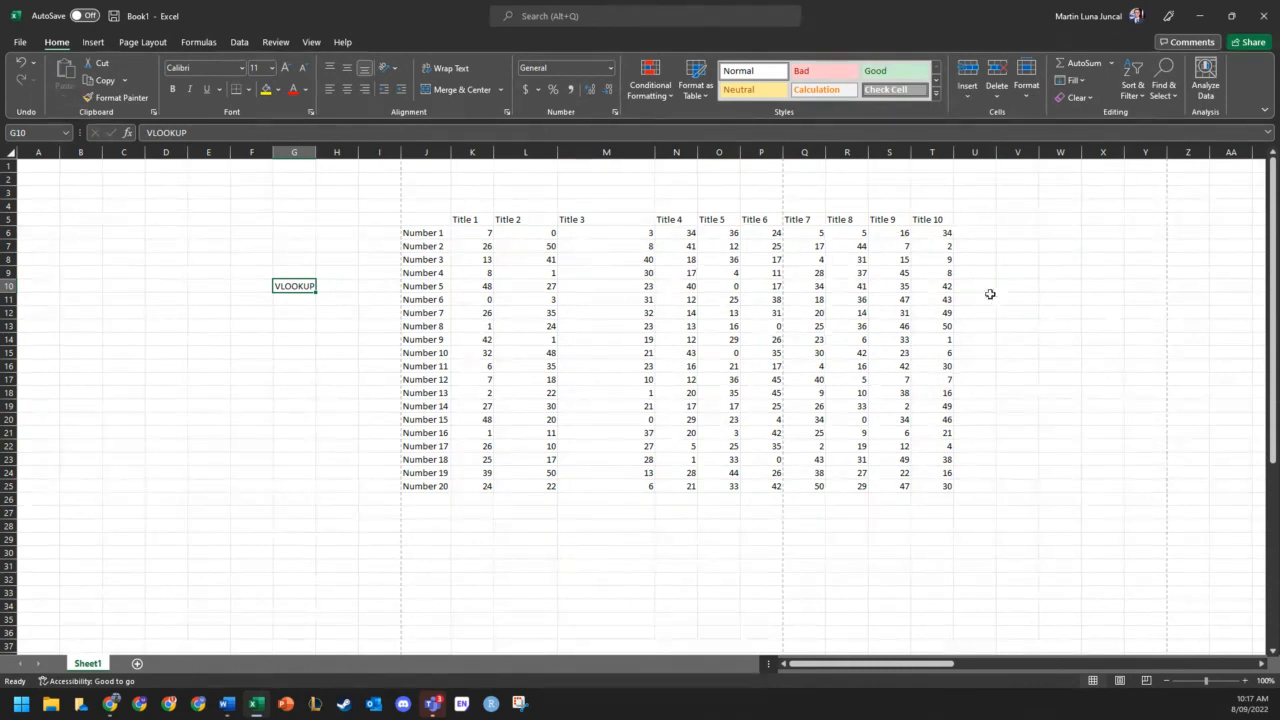
left_click(1027, 286)
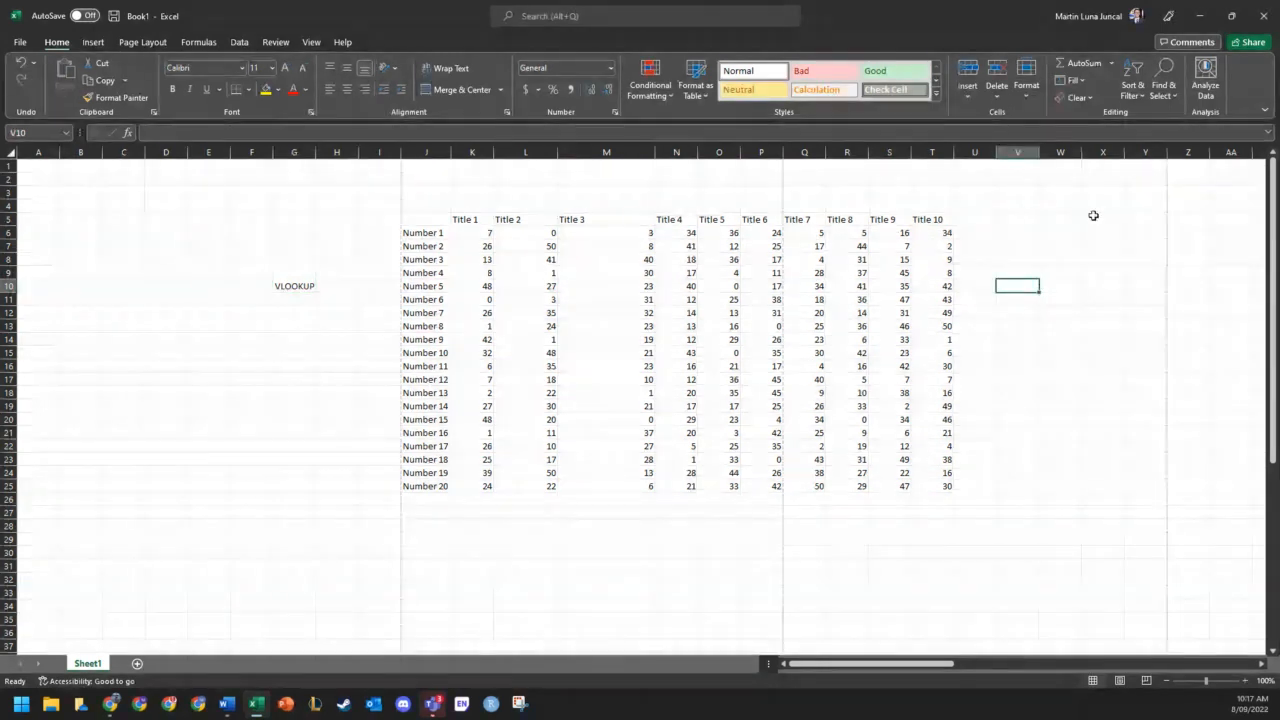
type("=VLOO")
key("Tab")
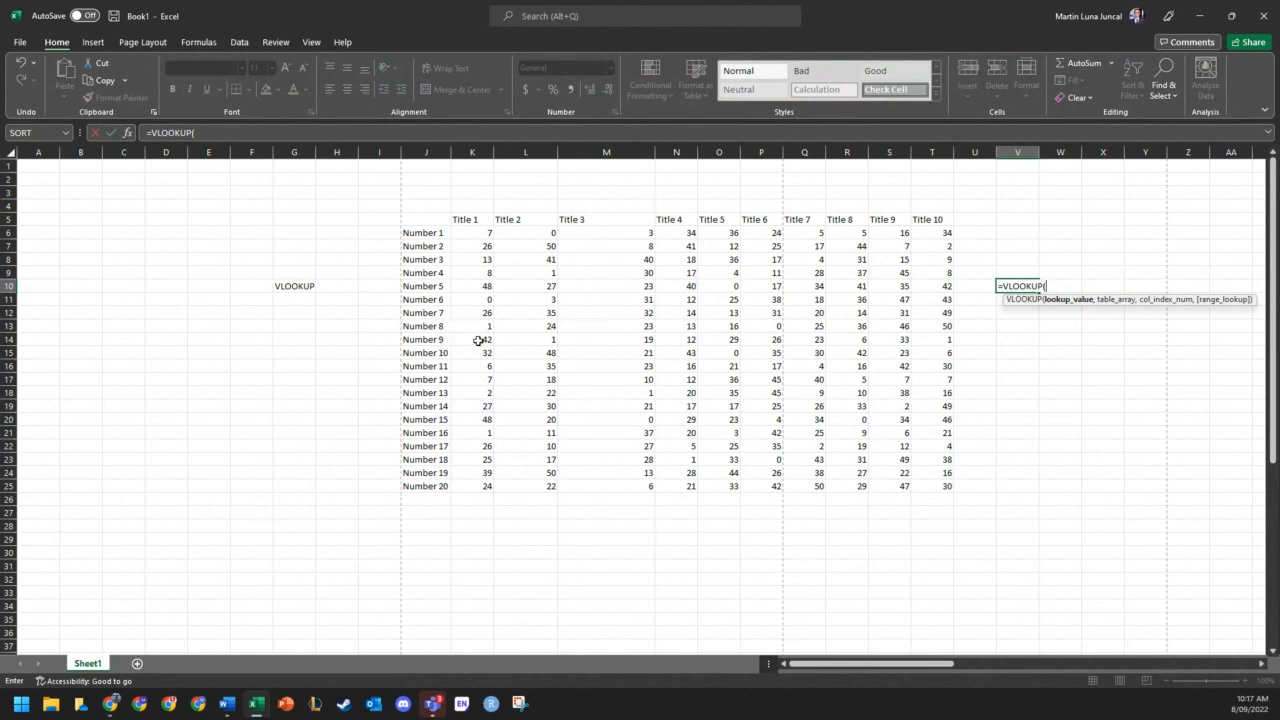
left_click(1022, 260)
type(",")
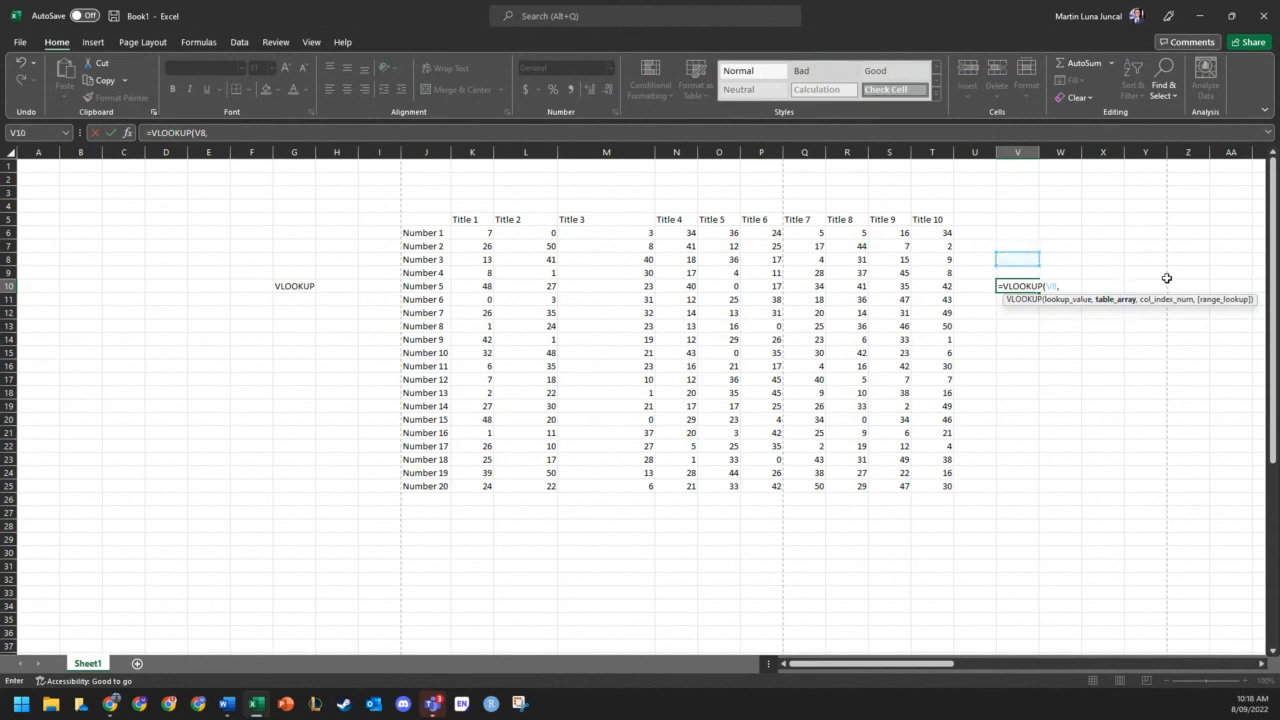
mouse_move(410, 218)
left_mouse_down()
mouse_move(943, 491)
mouse_move(800, 563)
mouse_move(773, 501)
left_mouse_up()
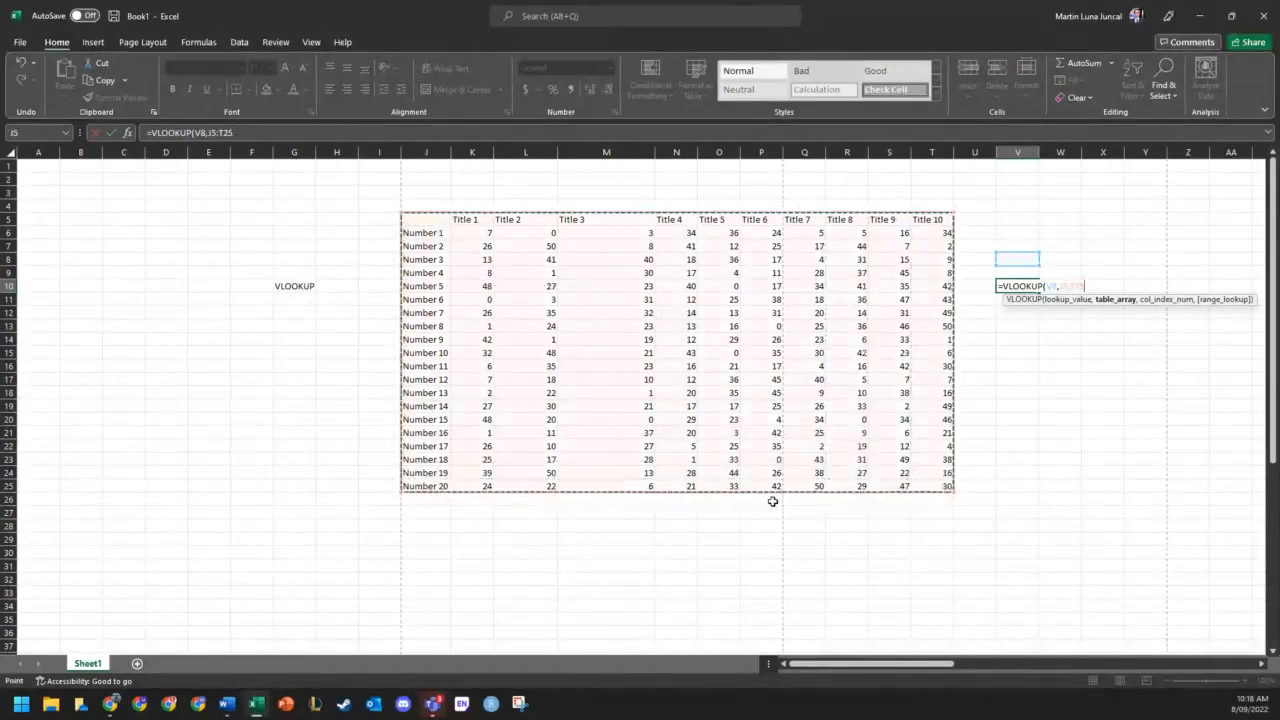
type(",")
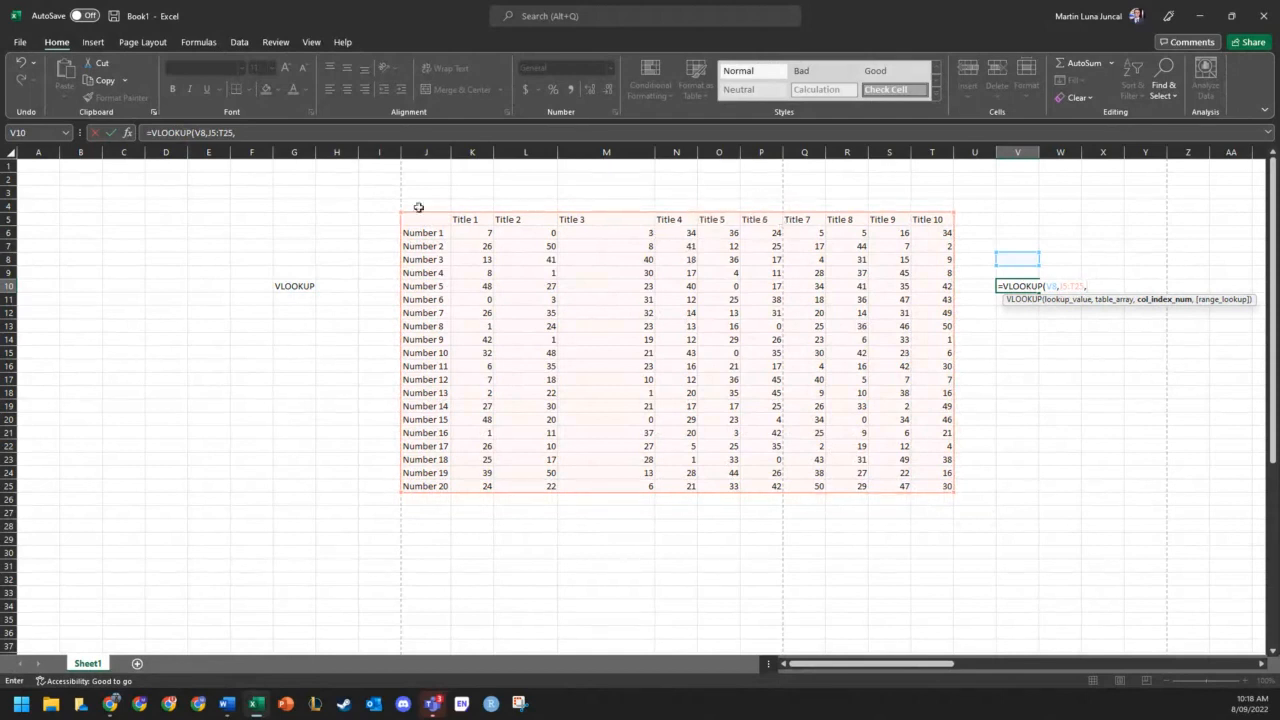
- Complete the VLOOKUP formula in V10 with W8 as the column index and FALSE for an exact match
left_click(1059, 258)
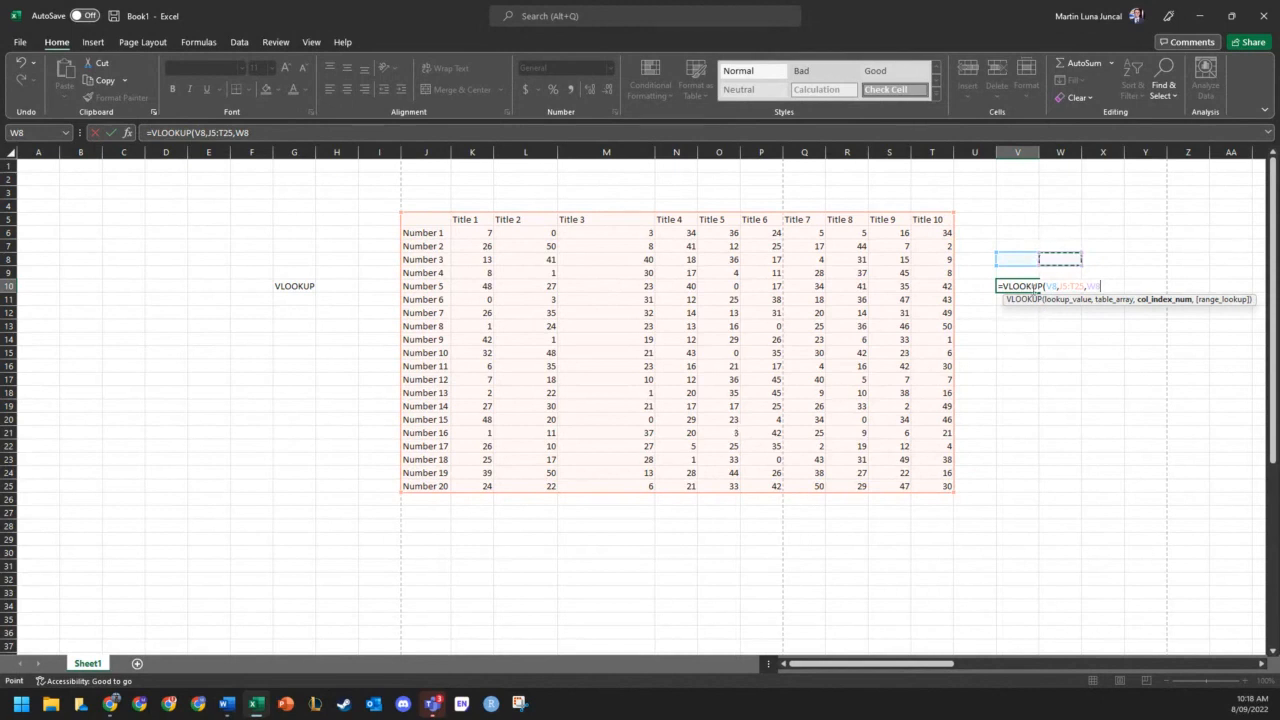
type(",FAS")
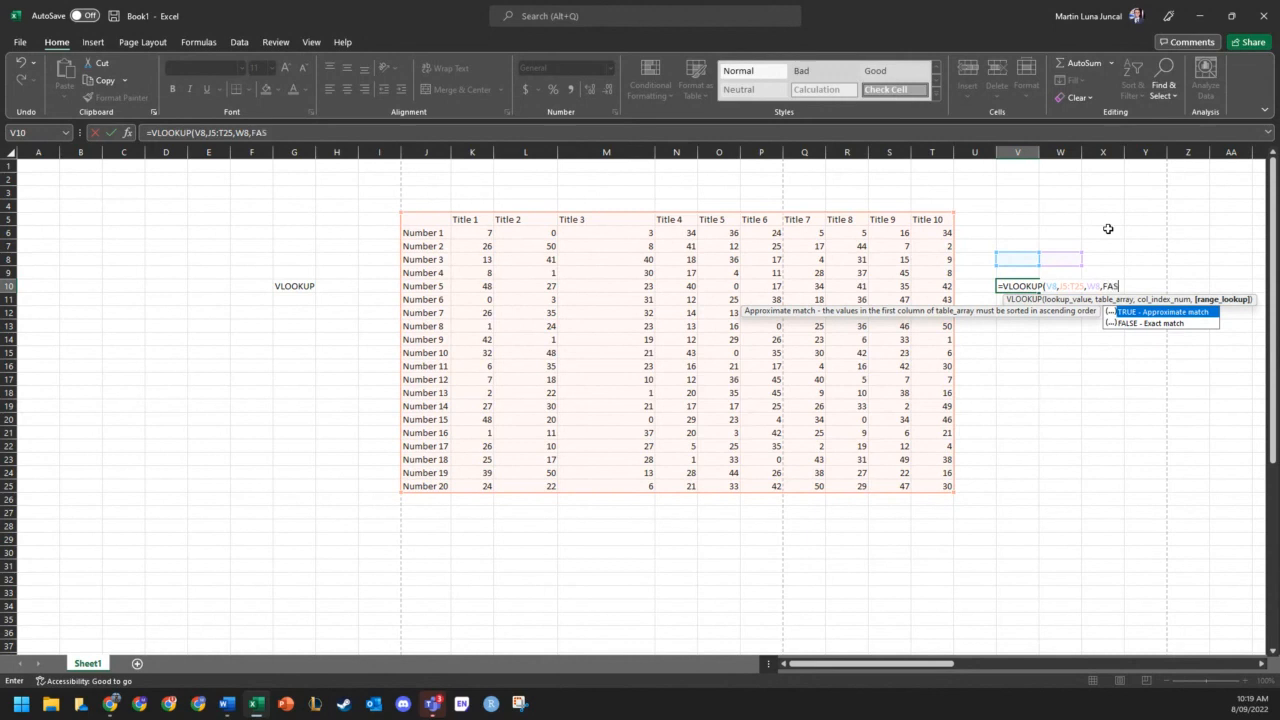
key("BackSpace")
type("LSE)")
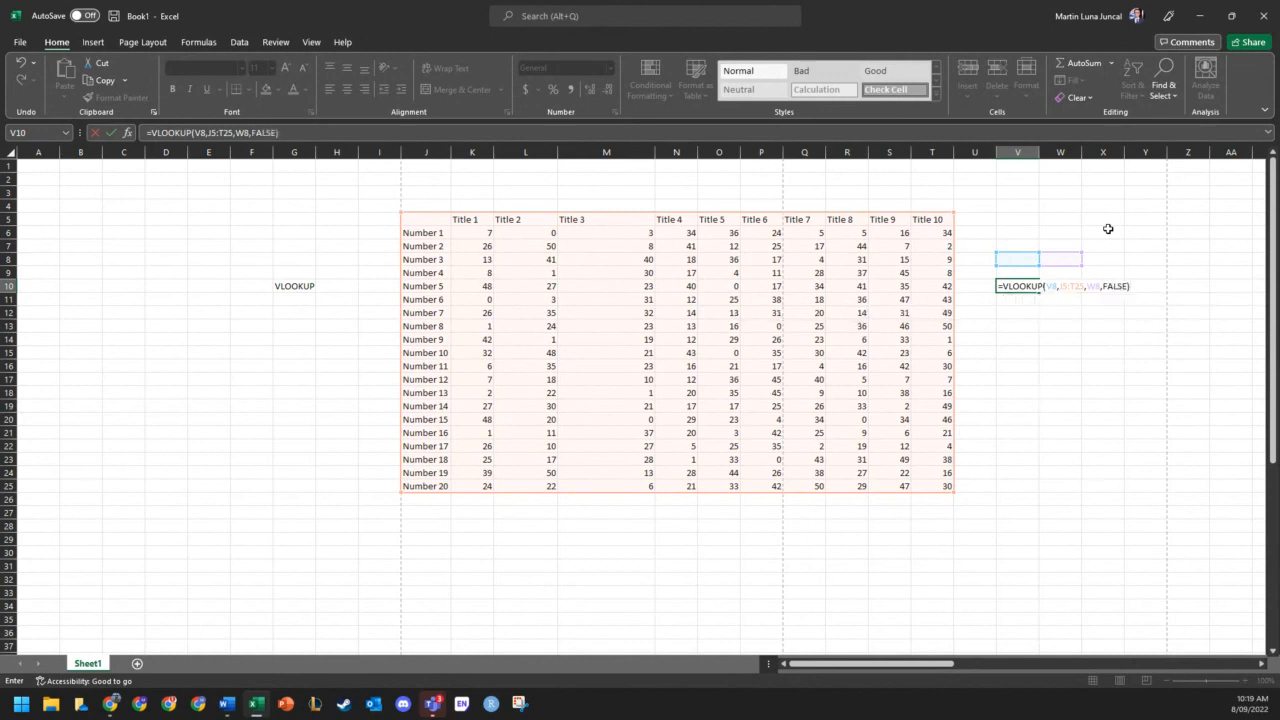
key("Return")
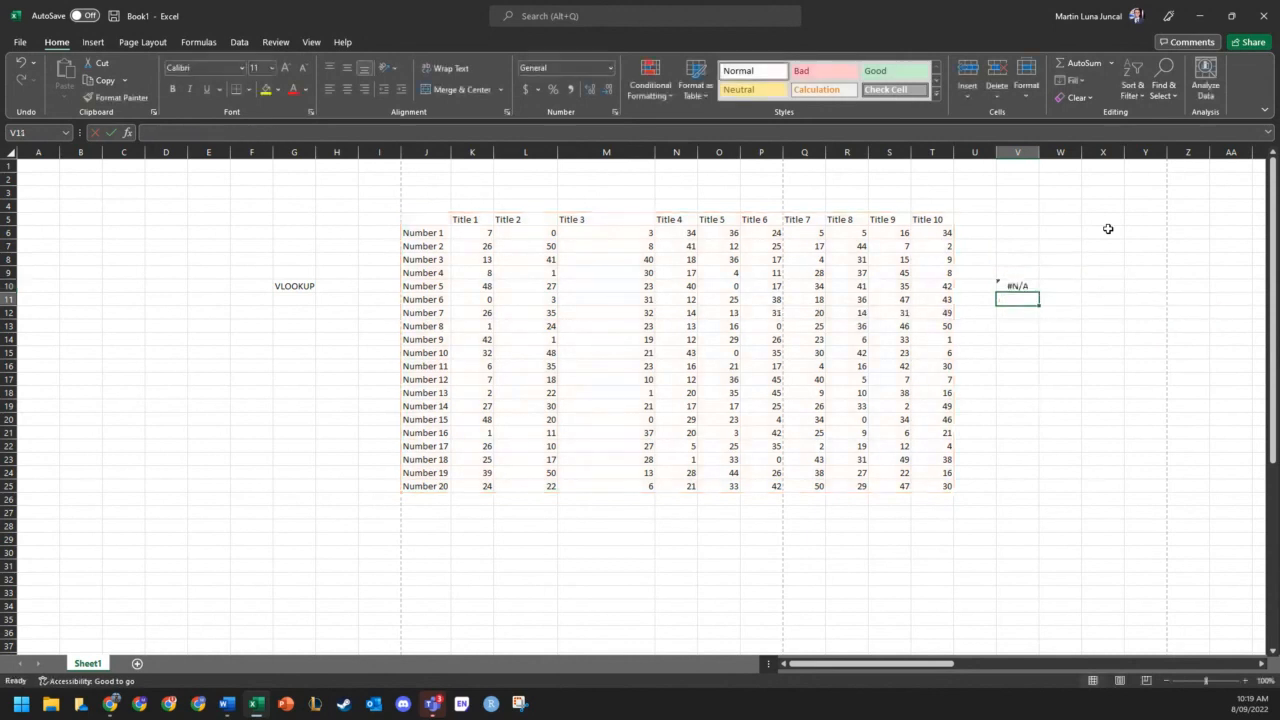
left_click(1033, 286)
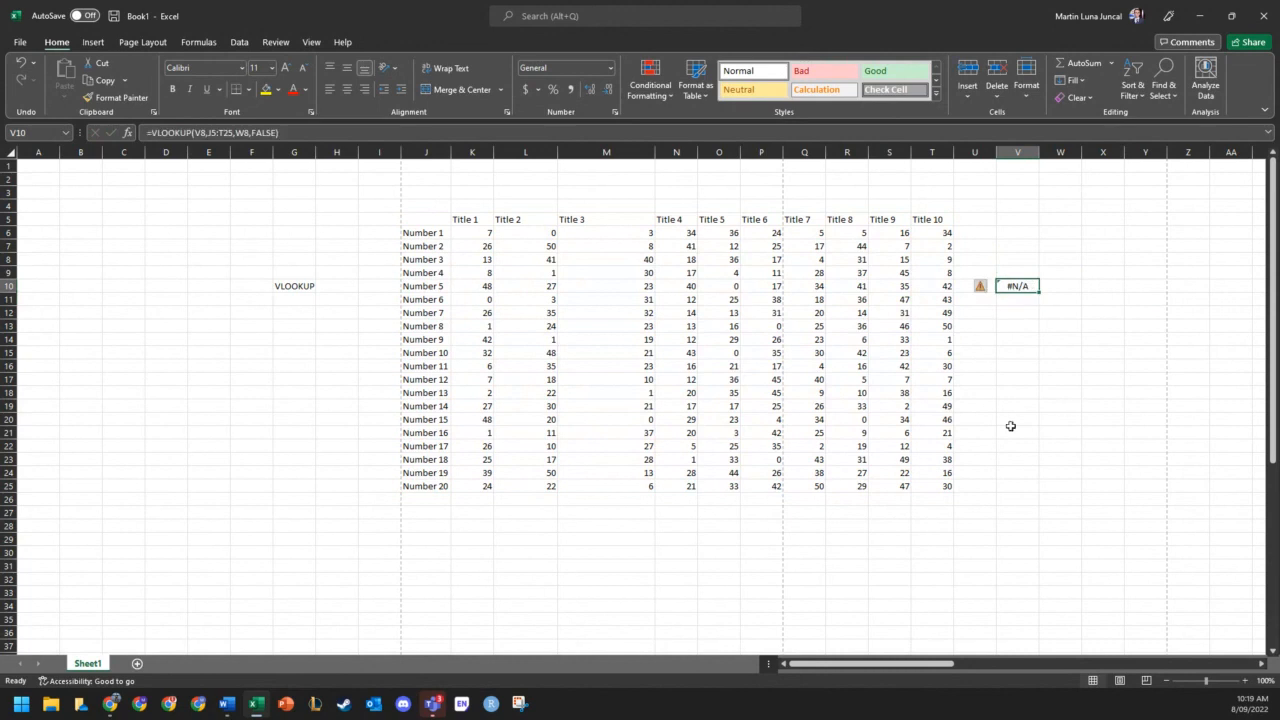
left_click(1006, 379)
- Enter "Number 10" in V8 as the lookup value
left_click(1015, 258)
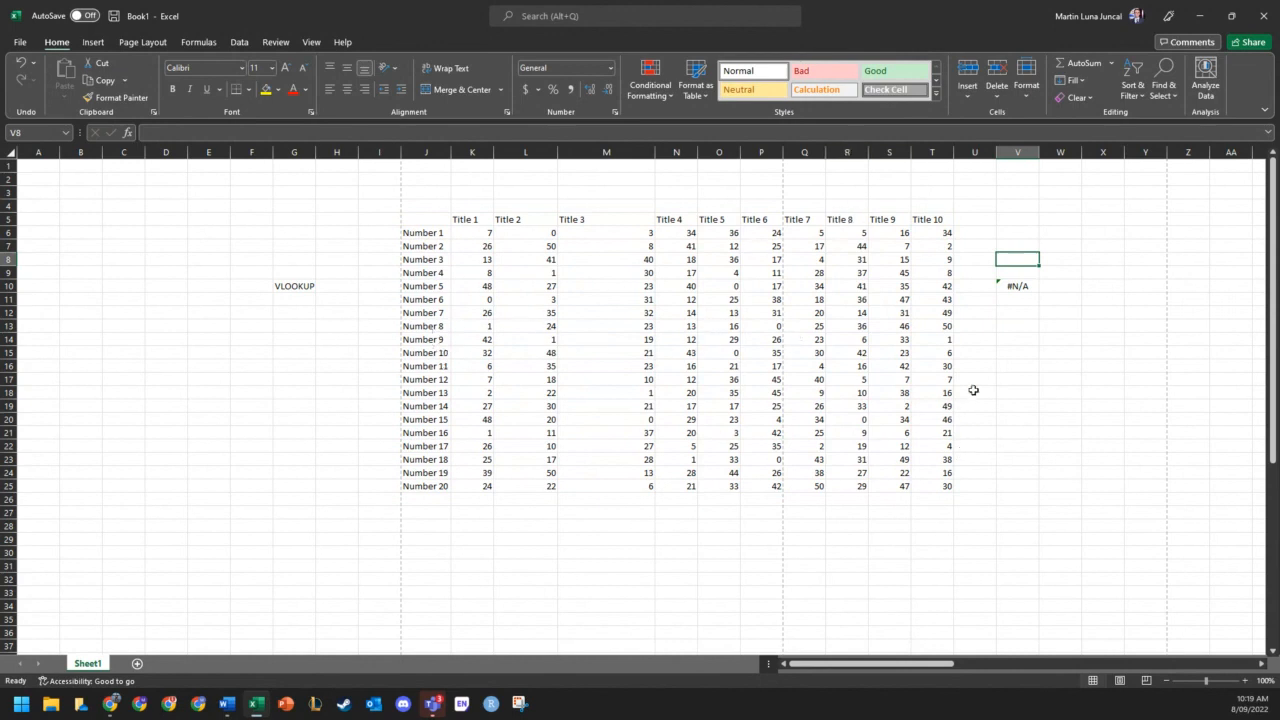
type("Number")
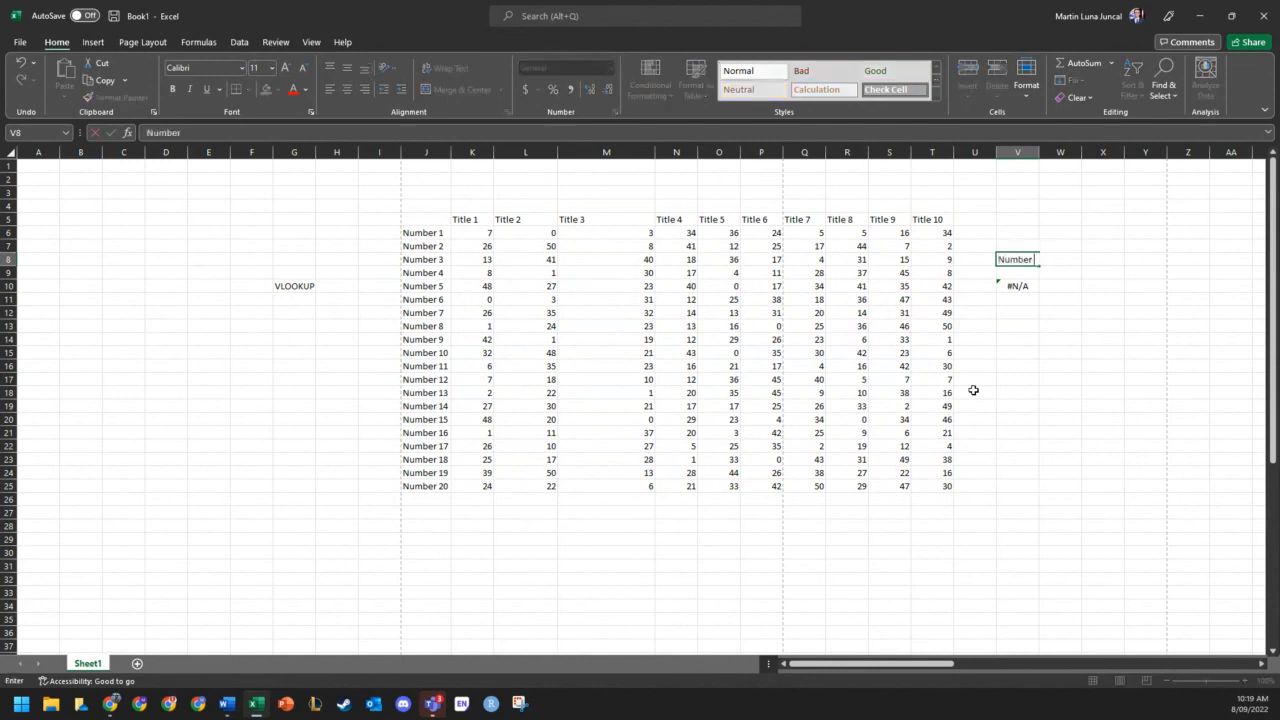
type(" 10")
key("Tab")
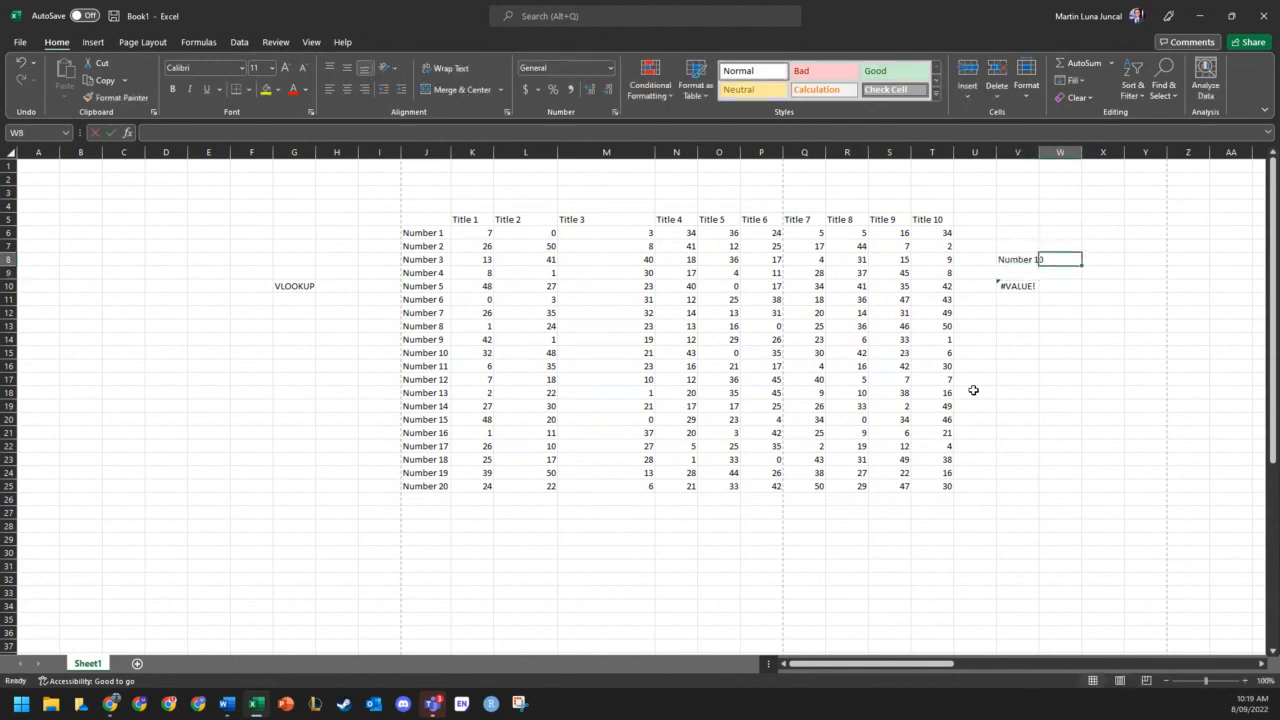
- Enter 9 in W8 as the column index and check the VLOOKUP result against the table's Number 10 row
left_click(434, 221)
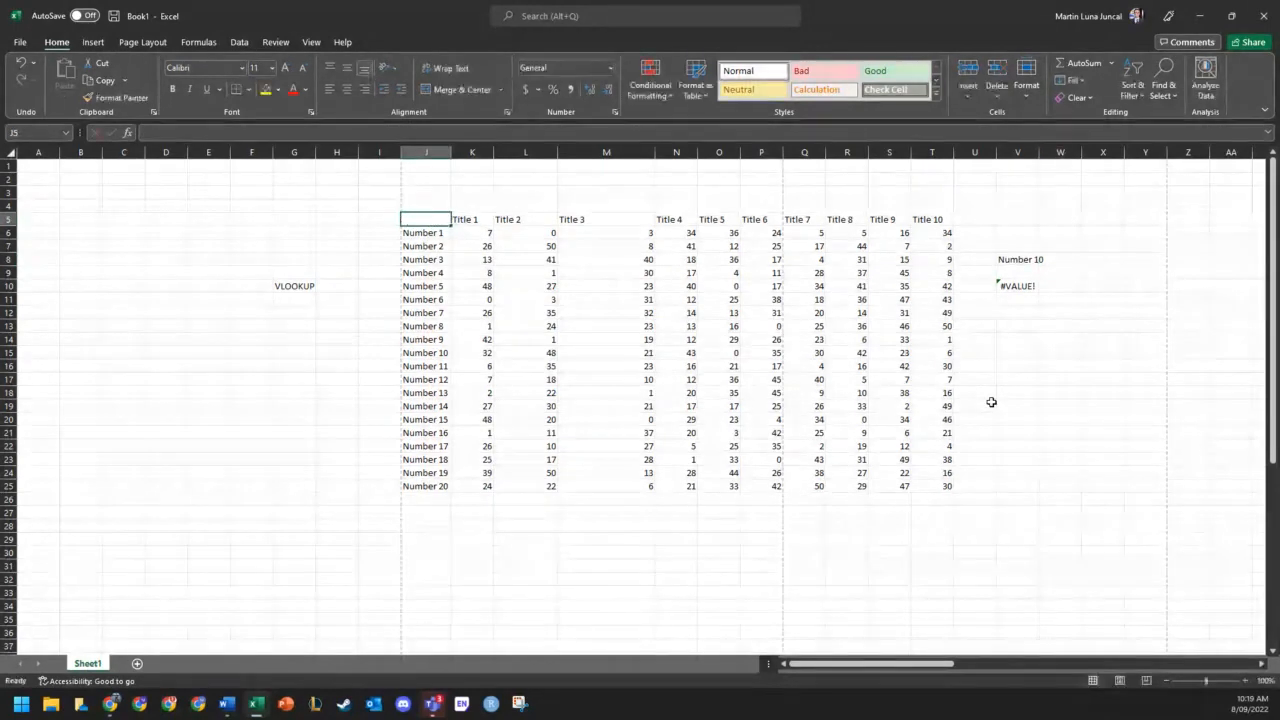
left_click(1055, 259)
type("9")
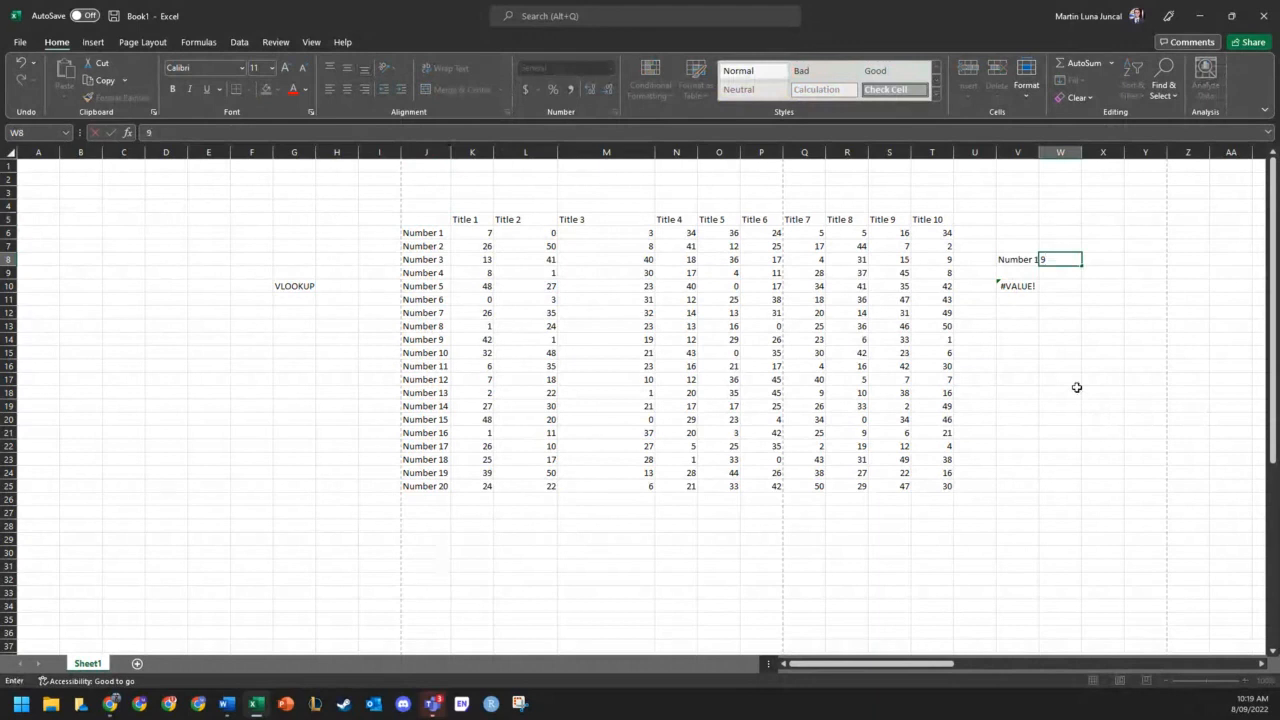
key("Return")
left_click(1076, 387)
left_click(1018, 286)
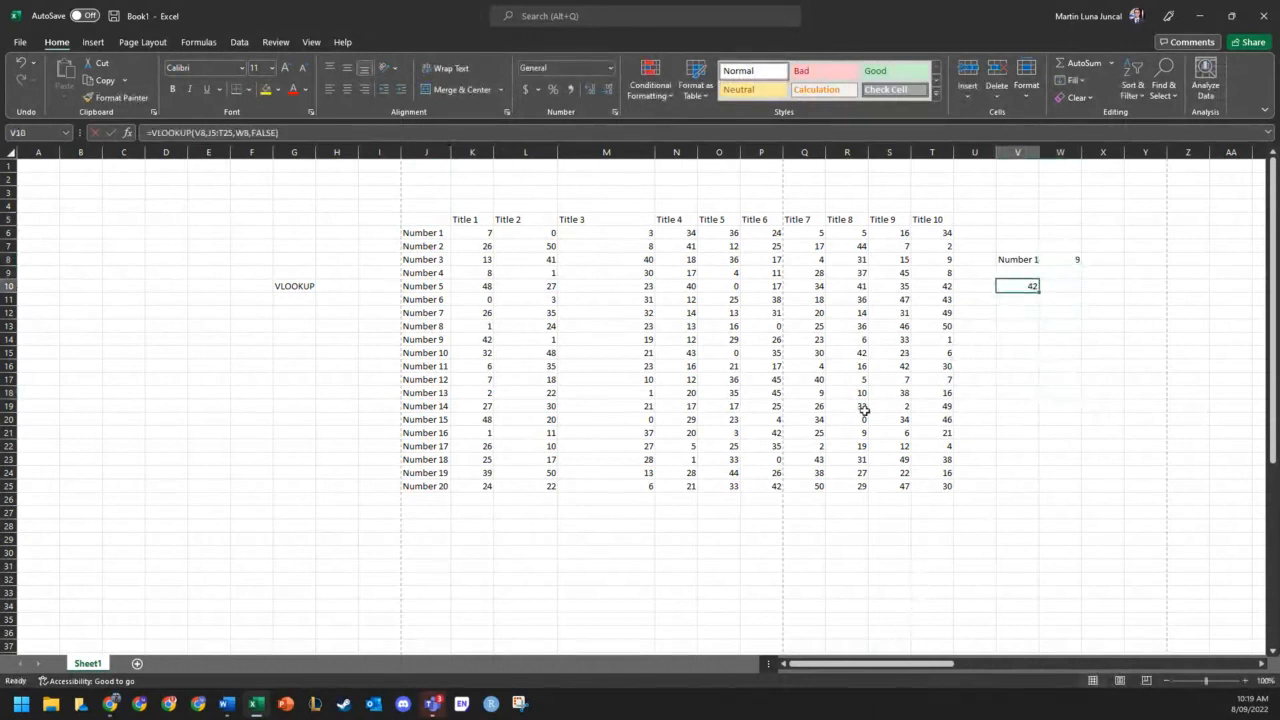
left_click(436, 352)
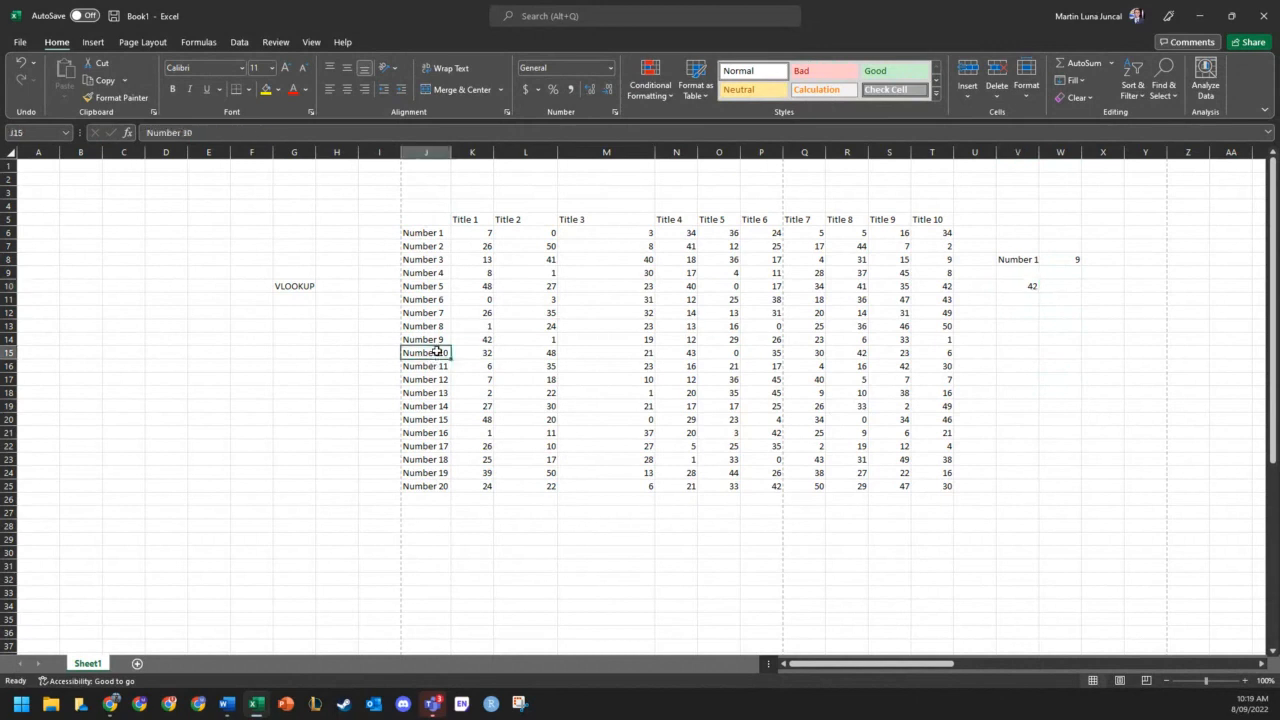
- Trace the Number 10 row and the Title 8 column to their intersection and compare it with the VLOOKUP result in V10
left_click_drag(436, 352, 857, 352)
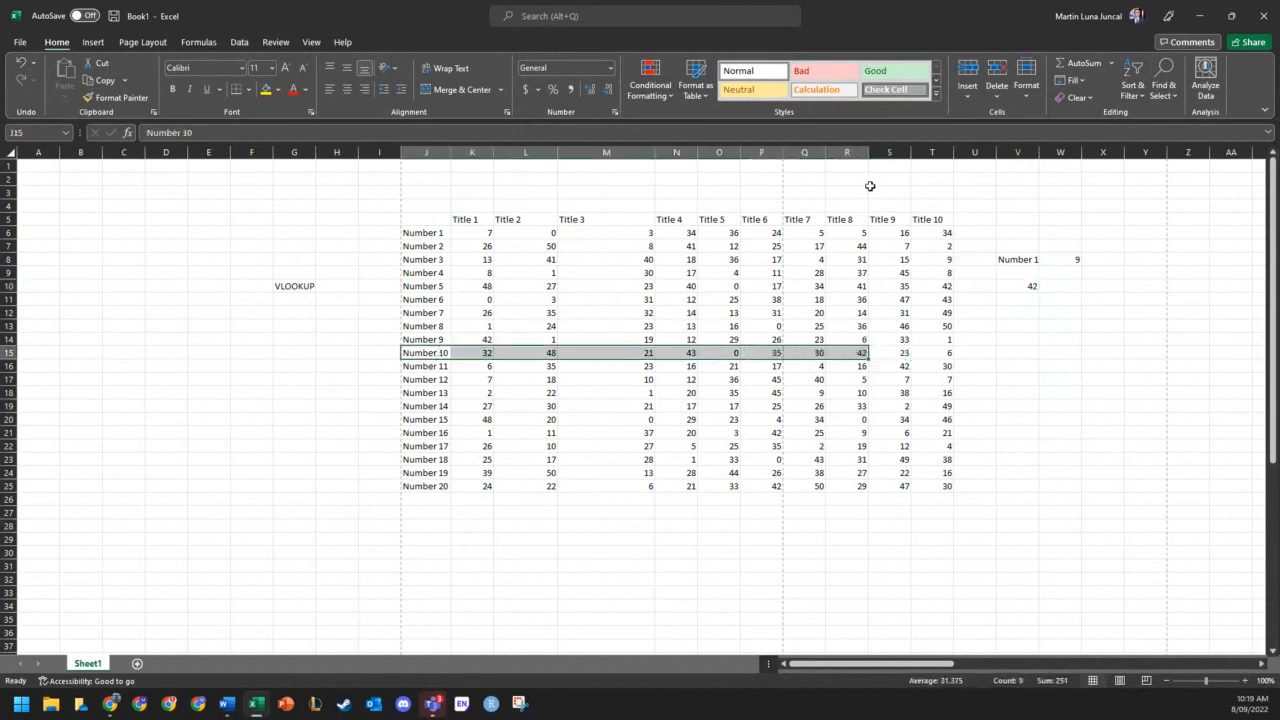
left_click_drag(845, 219, 848, 352)
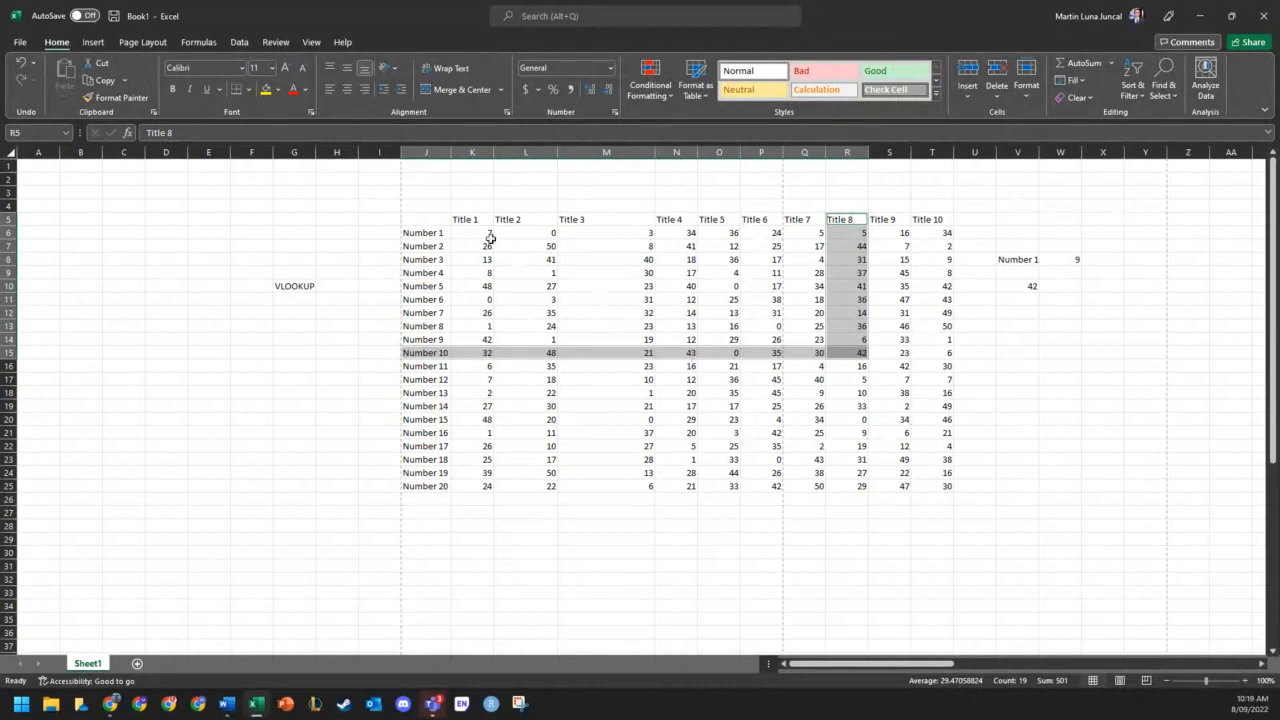
left_click(415, 217)
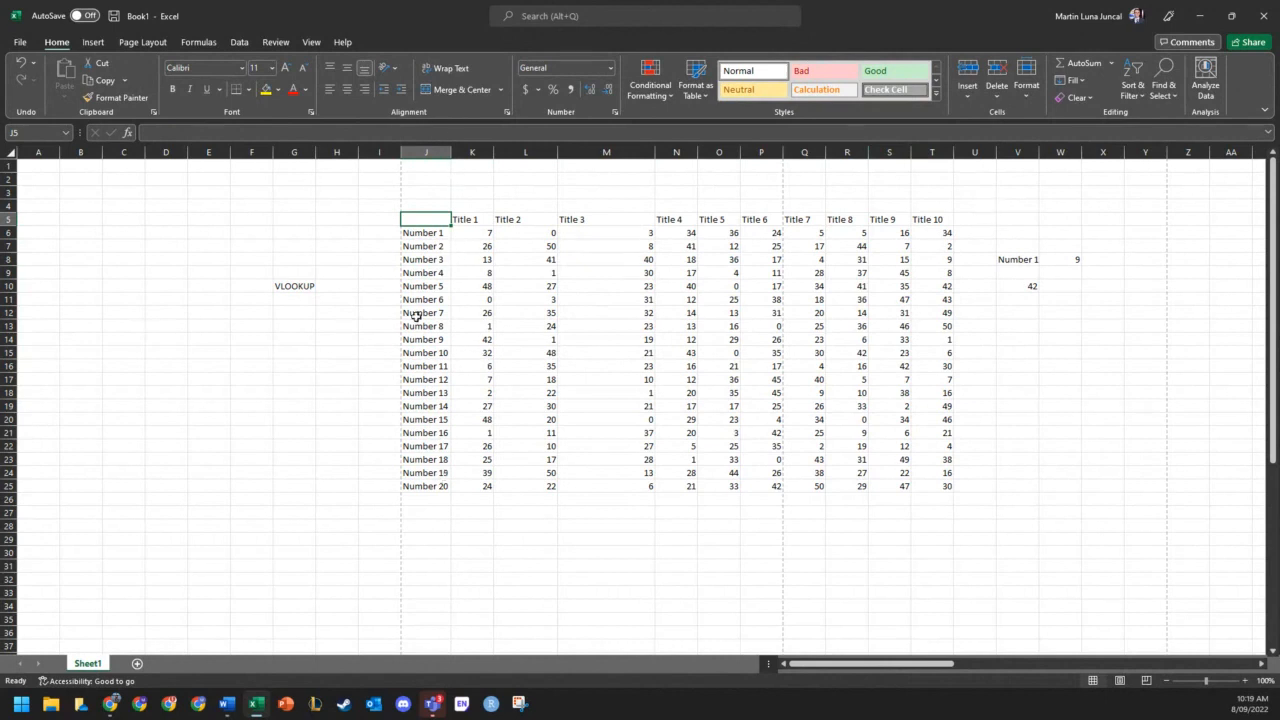
left_click(1036, 256)
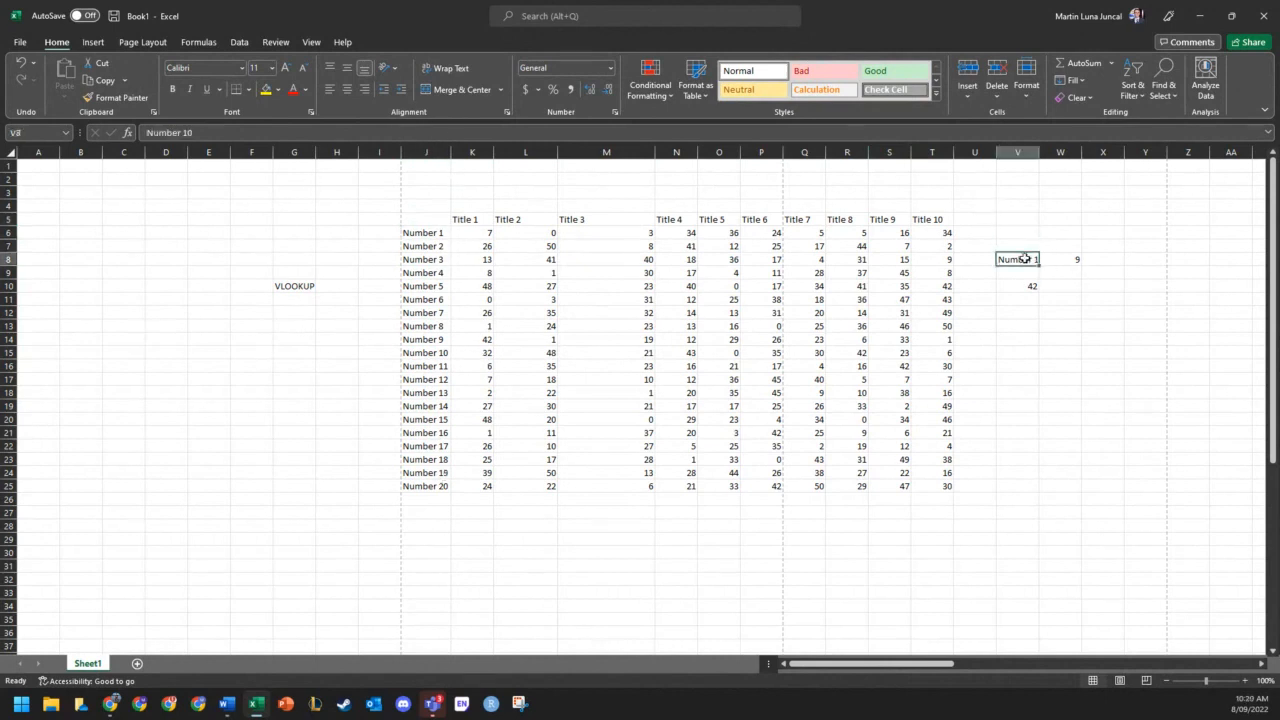
left_click(848, 222)
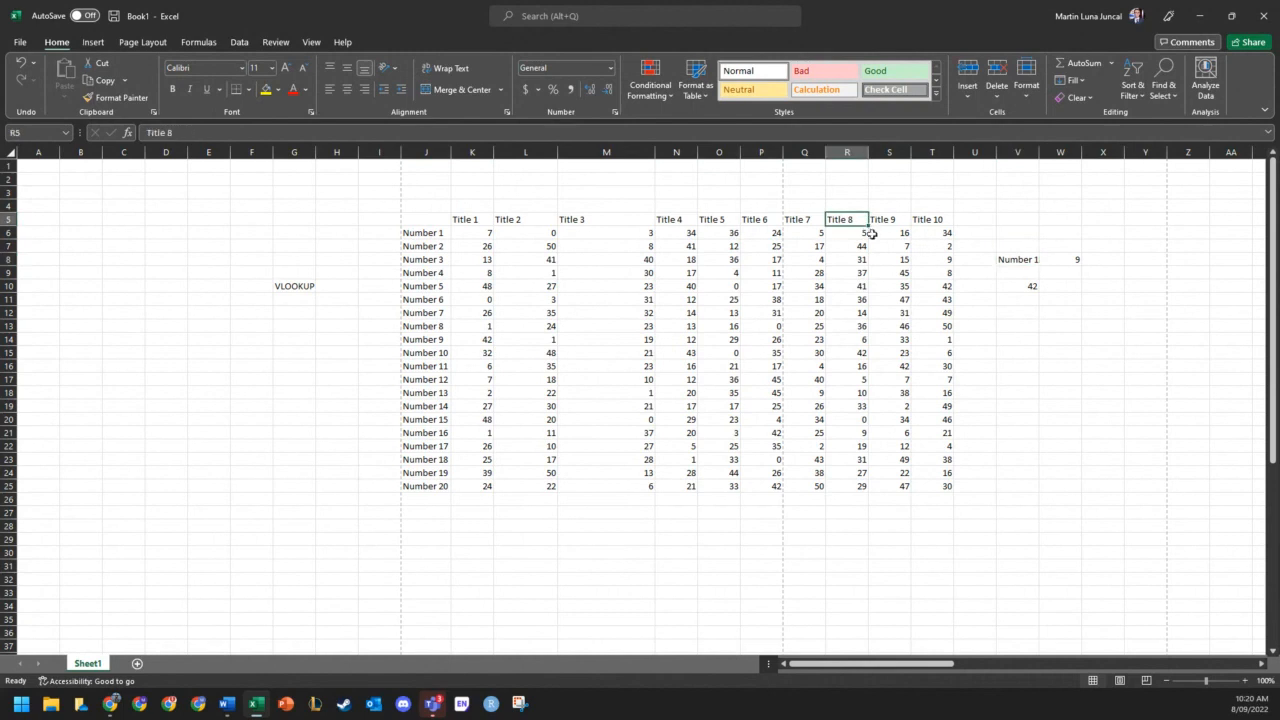
left_click(1018, 286)
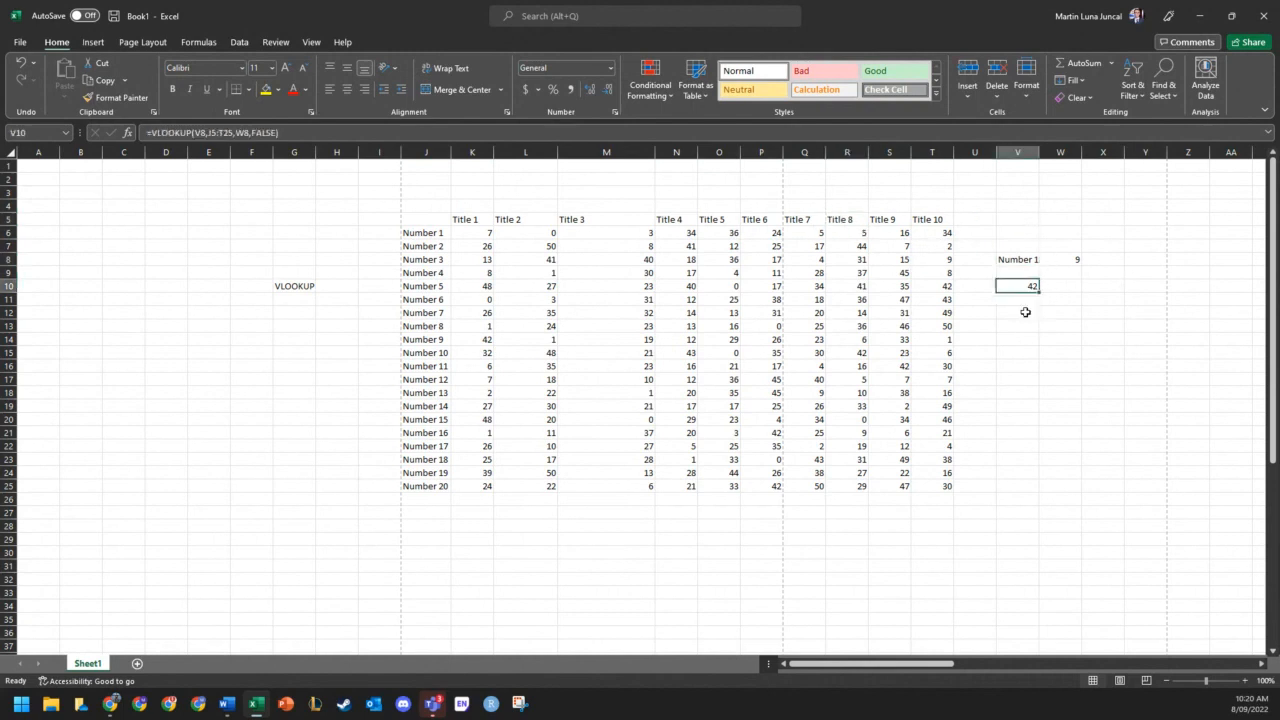
left_click(1048, 449)
left_click(427, 232)
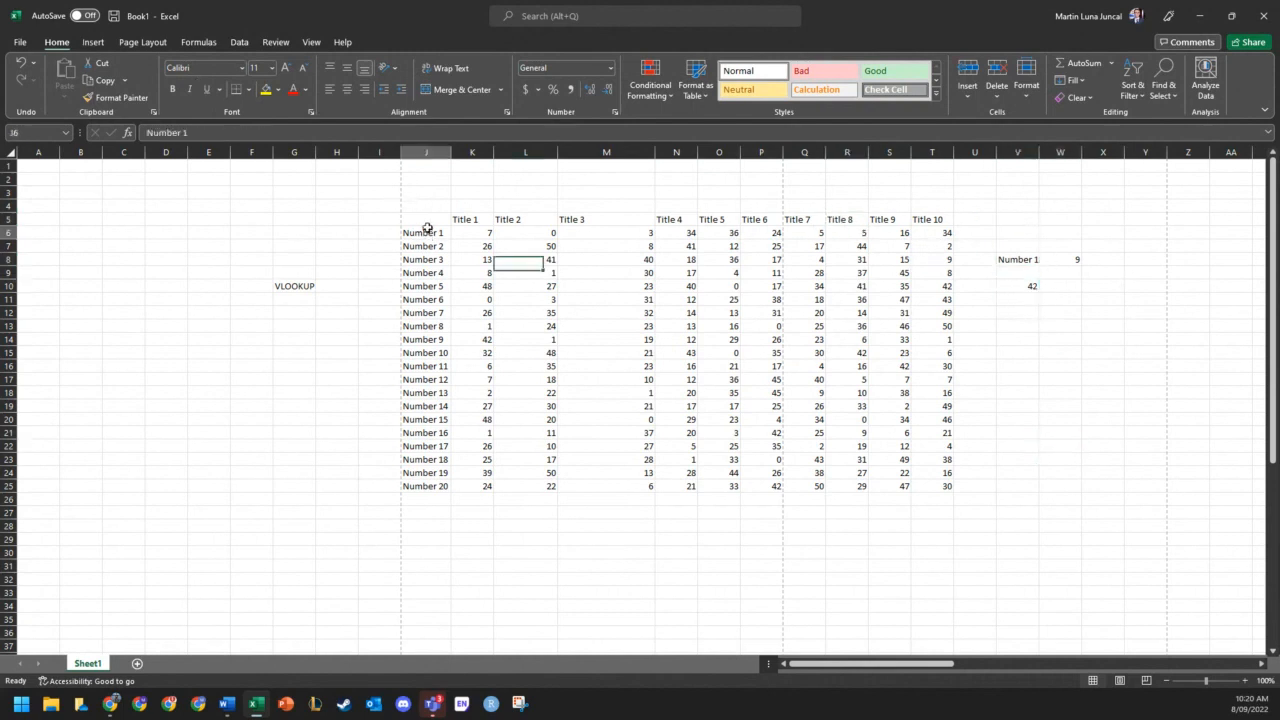
left_click(455, 202)
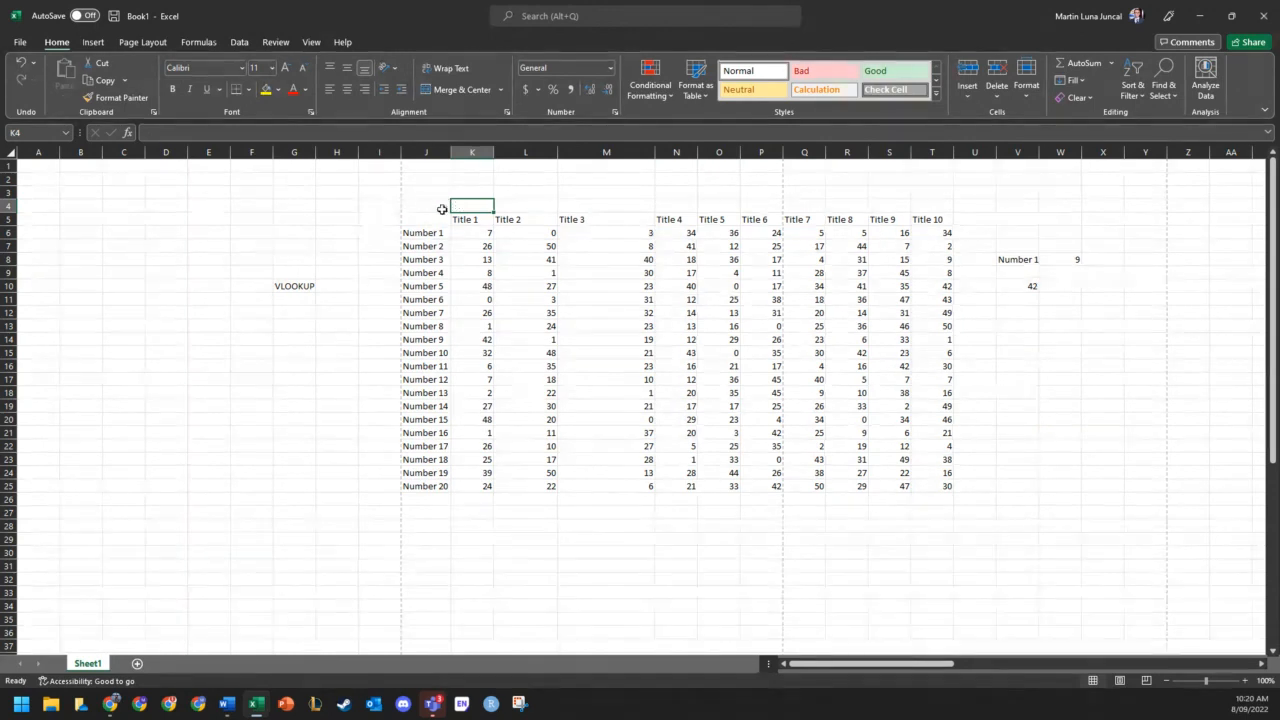
- Enter "GC Suburbs" in J5 as the header of the row label column
left_click(426, 220)
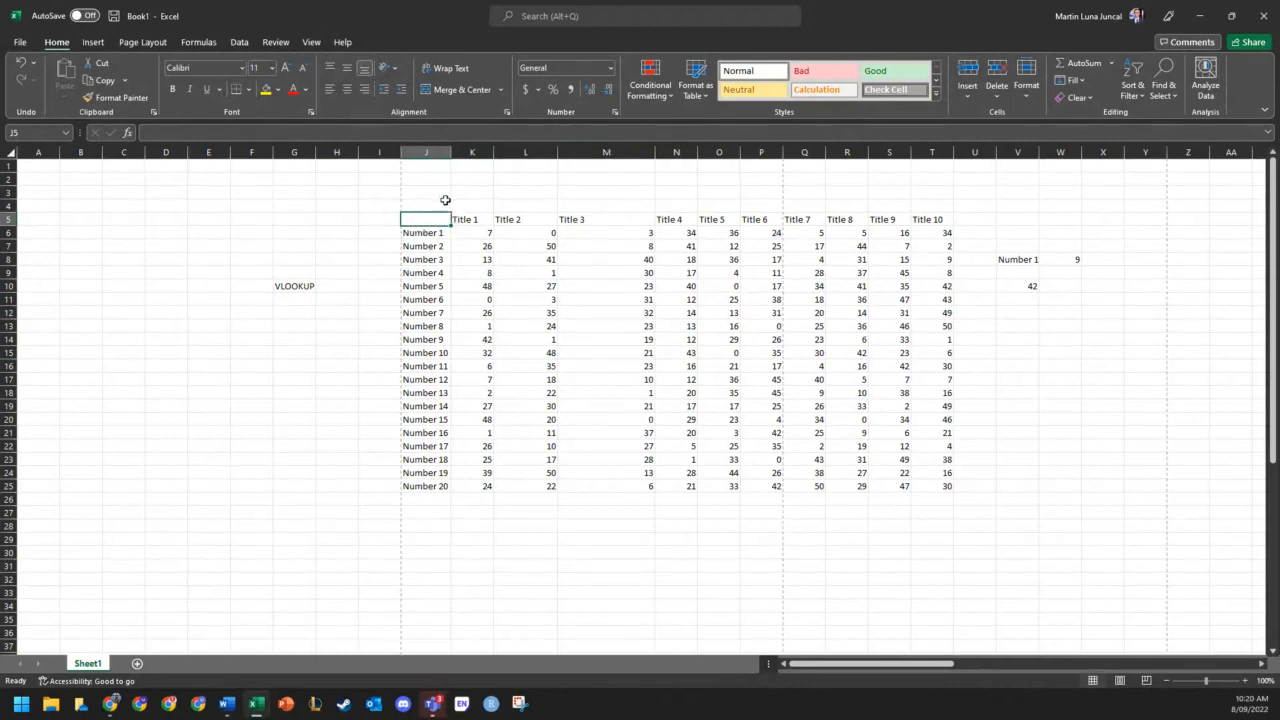
type("G")
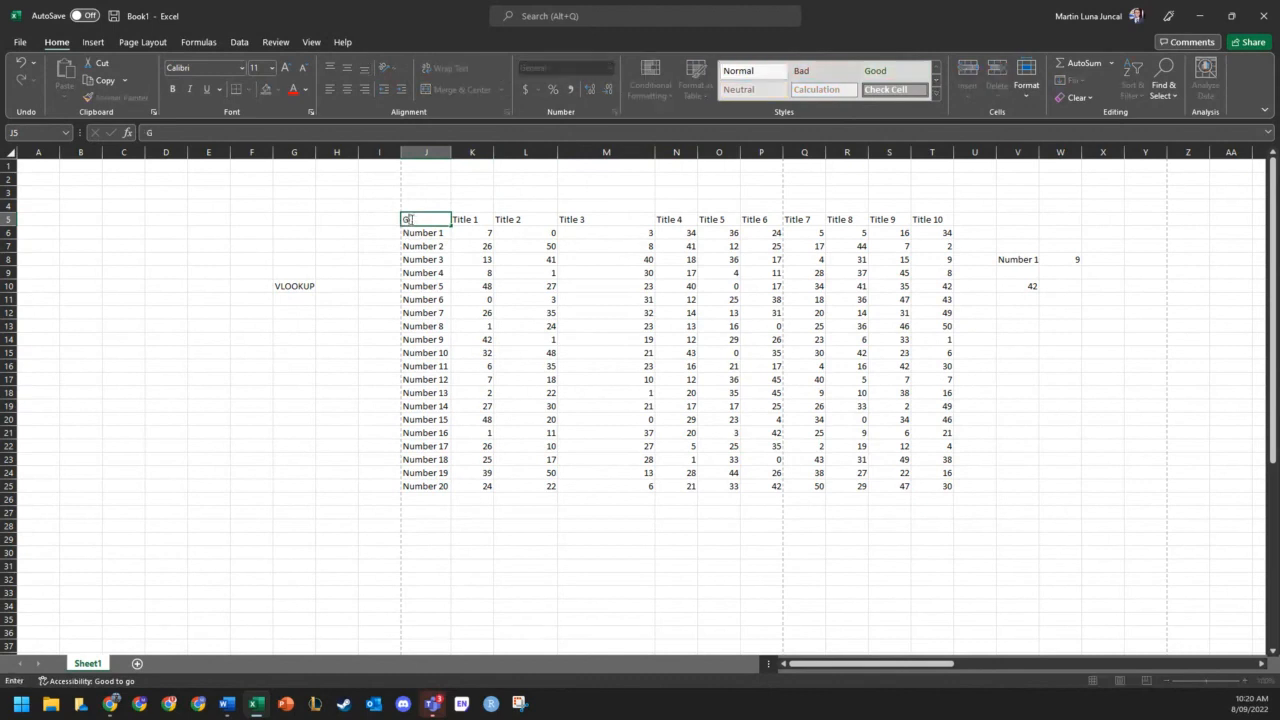
type("rbs")
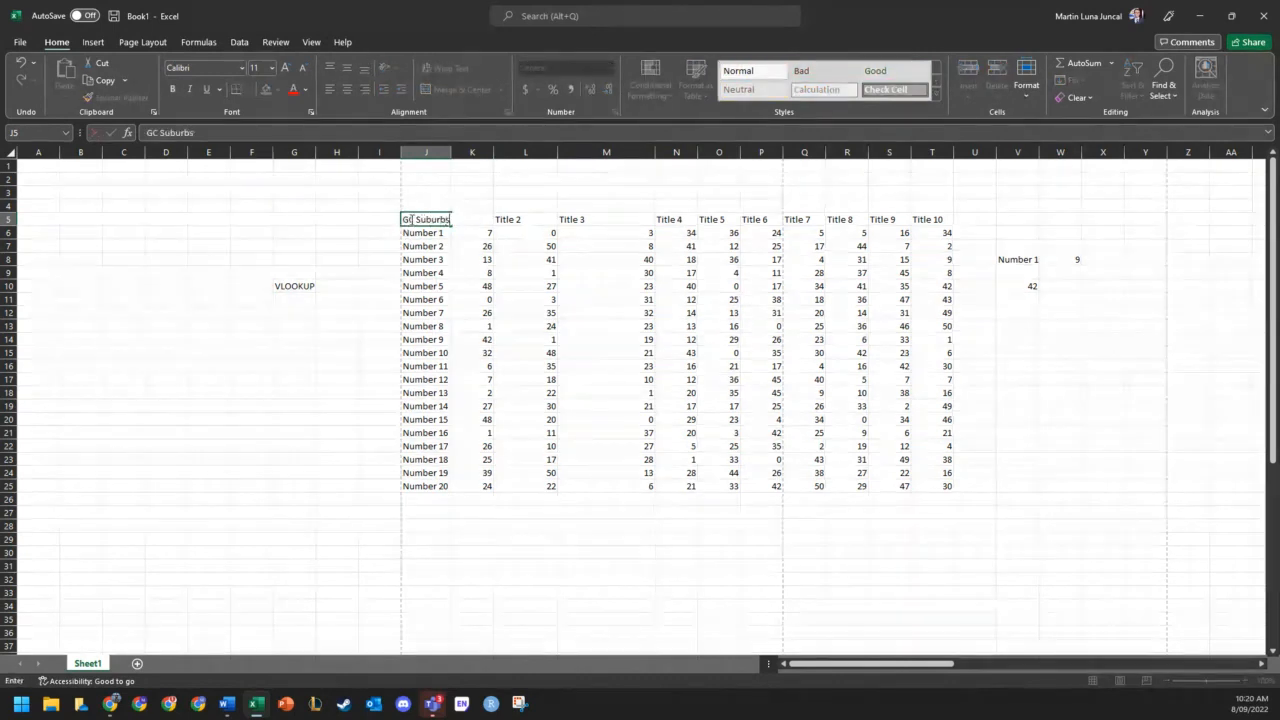
key("Return")
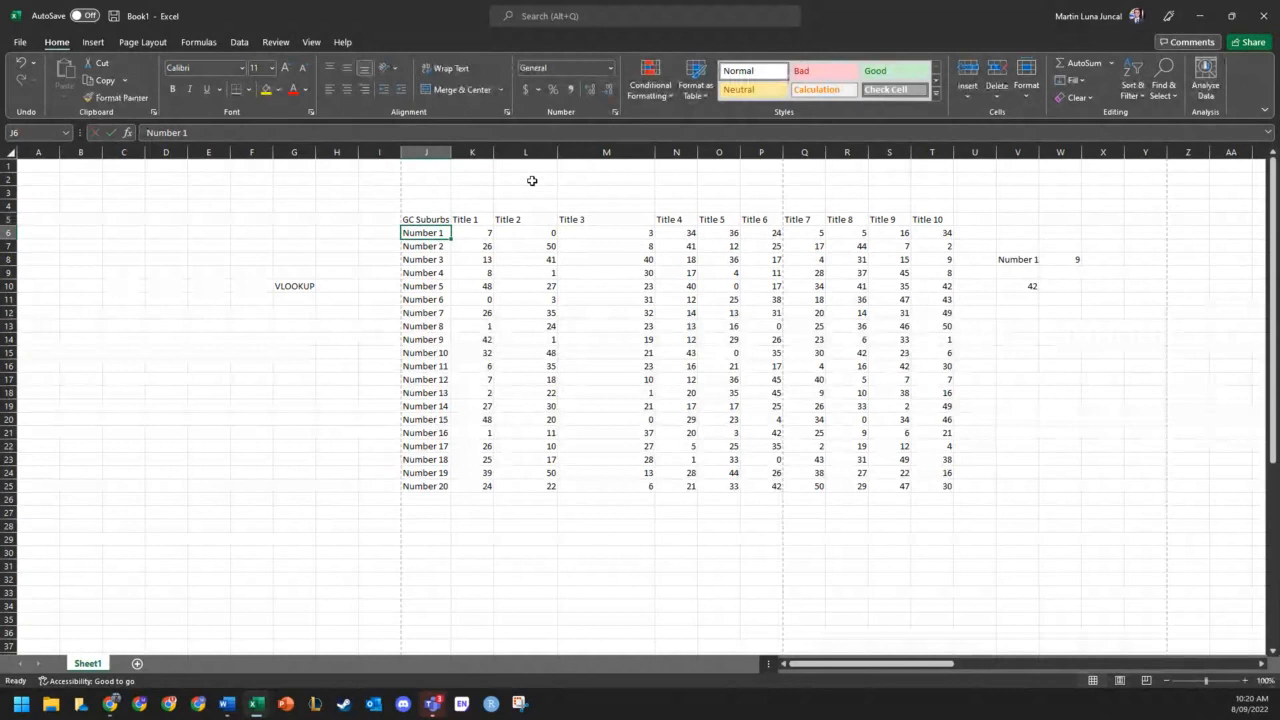
- Replace the labels in J6:J9 with Labrador, Southport, Carrara and Oxenford, and clear the leftover rows in J10:U30
type("Labrador")
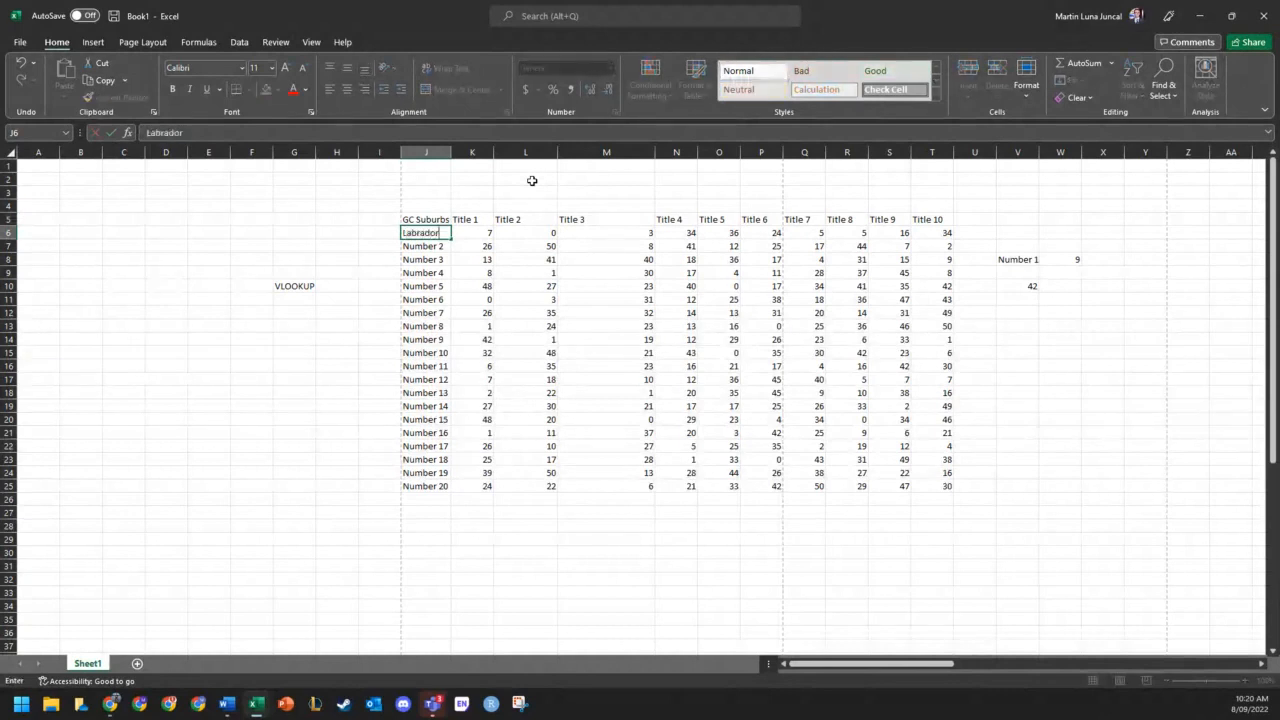
key("Return")
type("Southport")
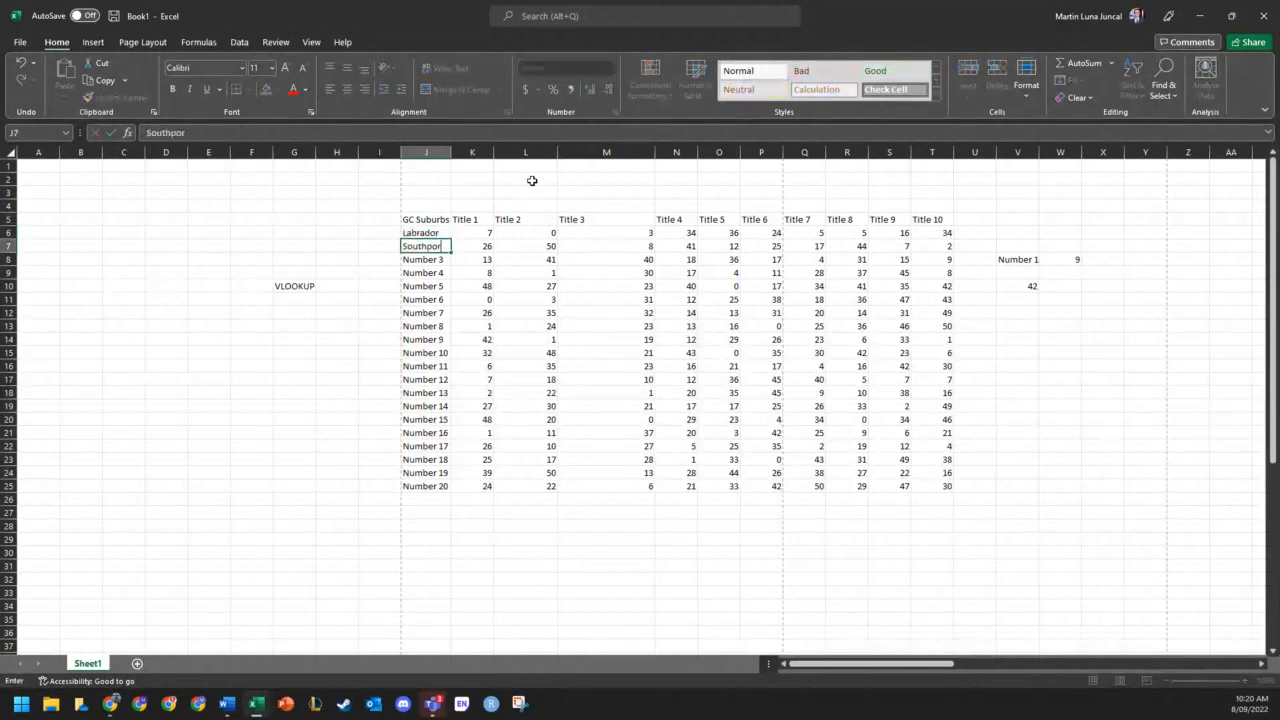
key("Return")
type("Carrara")
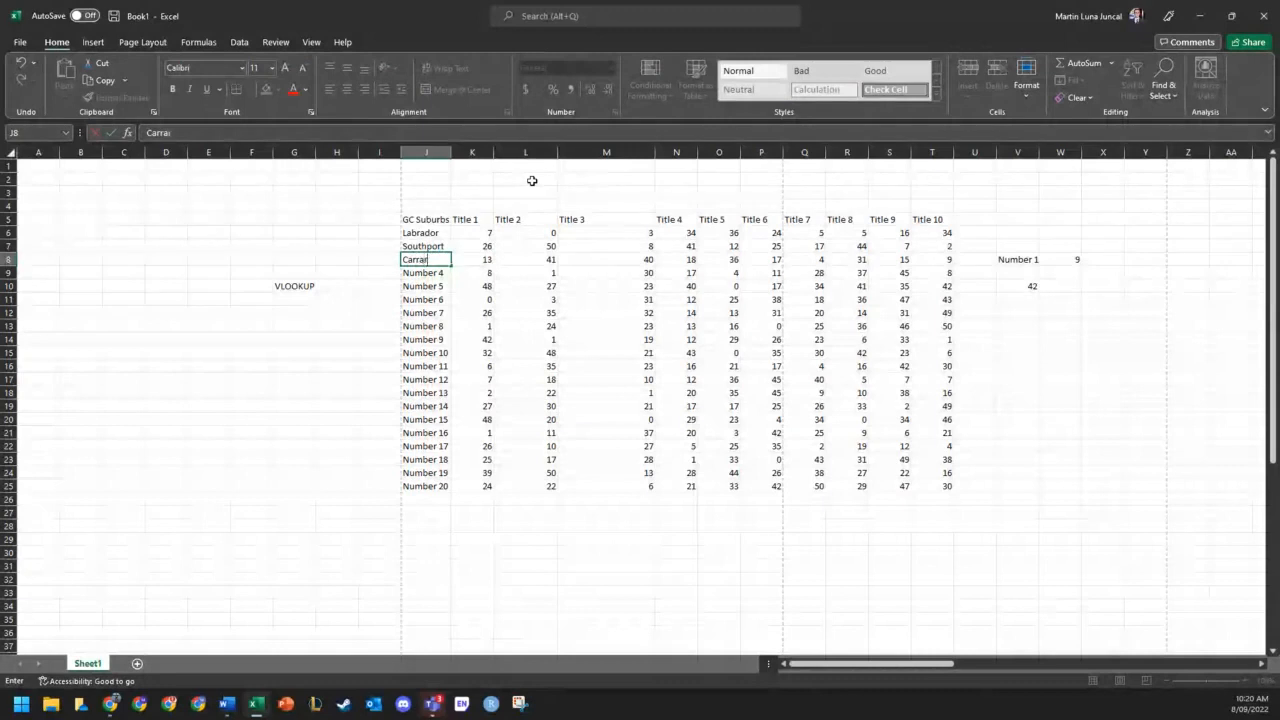
key("Return")
type("Oxenford")
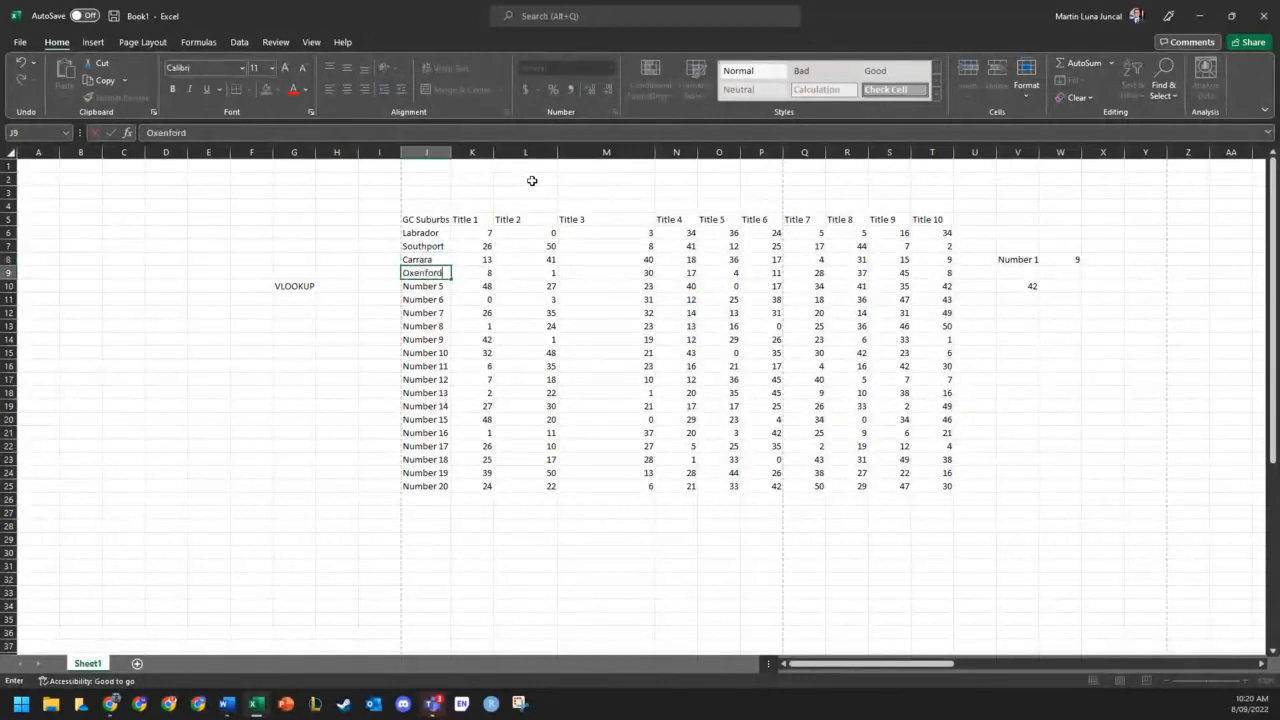
key("Return")
left_click_drag(436, 289, 983, 552)
key("Delete")
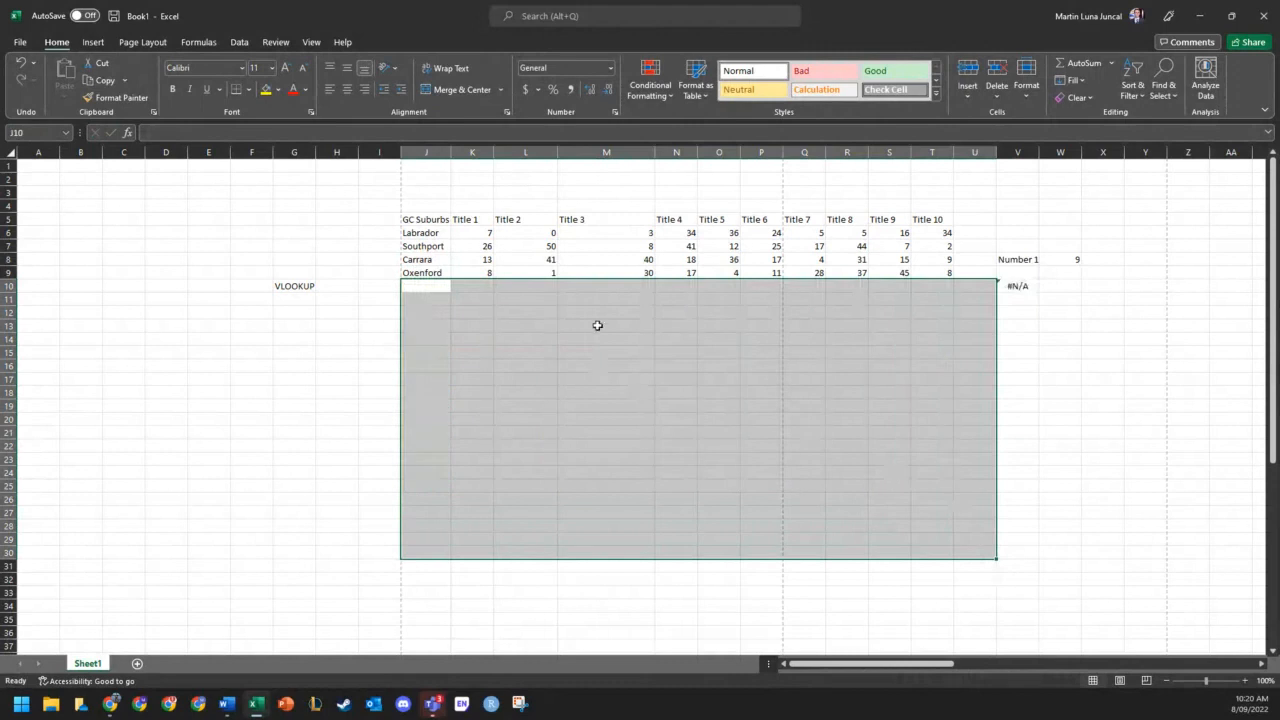
- Rename the first three column headers in K5:M5 to pH, Tb and NO3
left_click(472, 219)
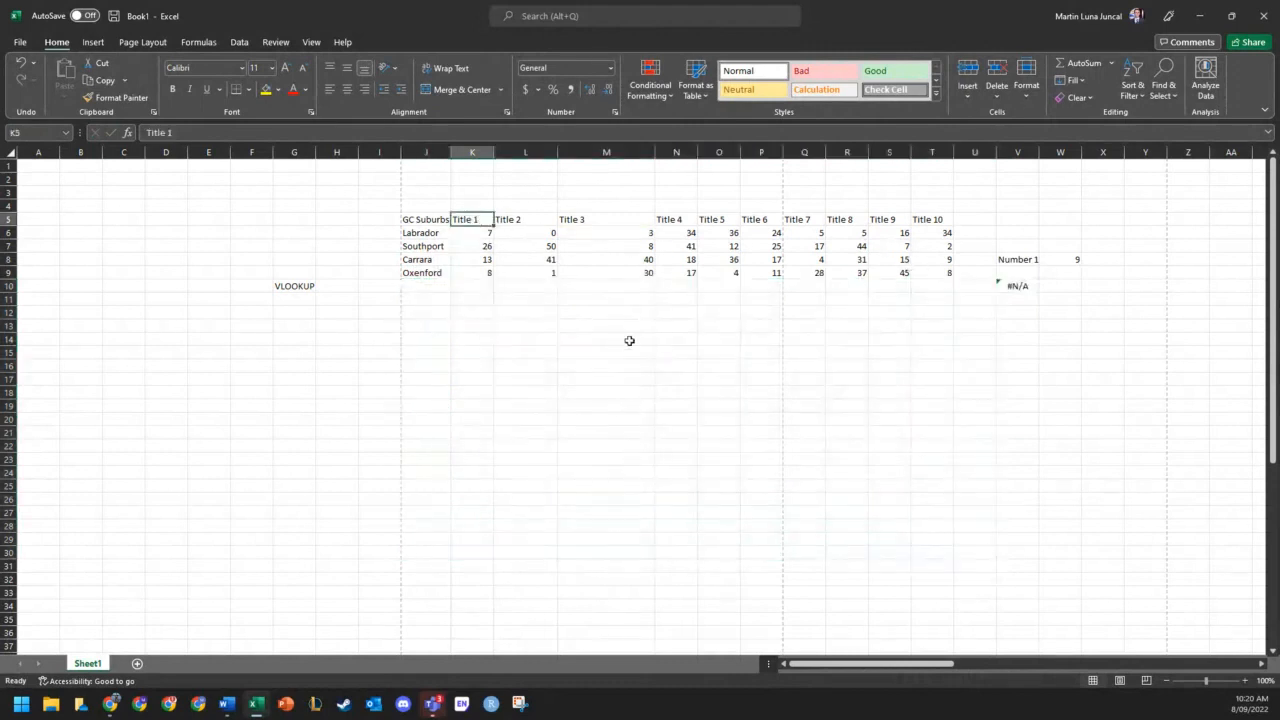
key("BackSpace")
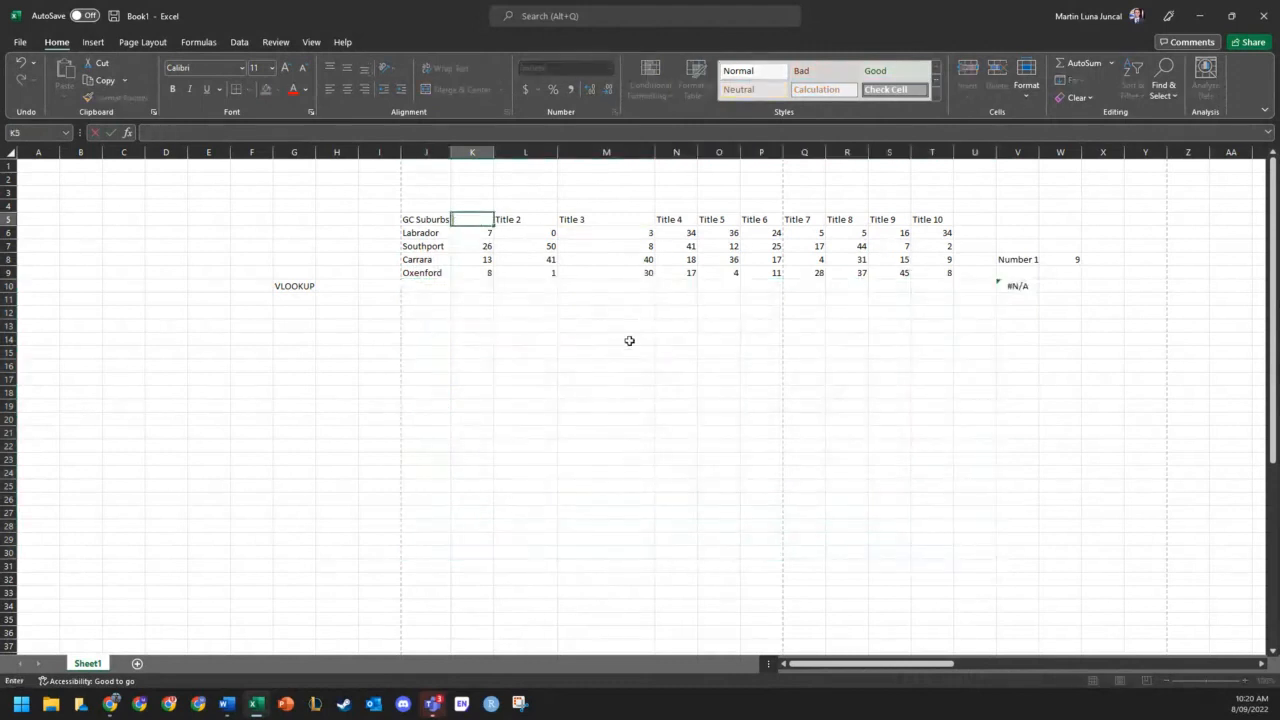
key("Tab")
type("Tb")
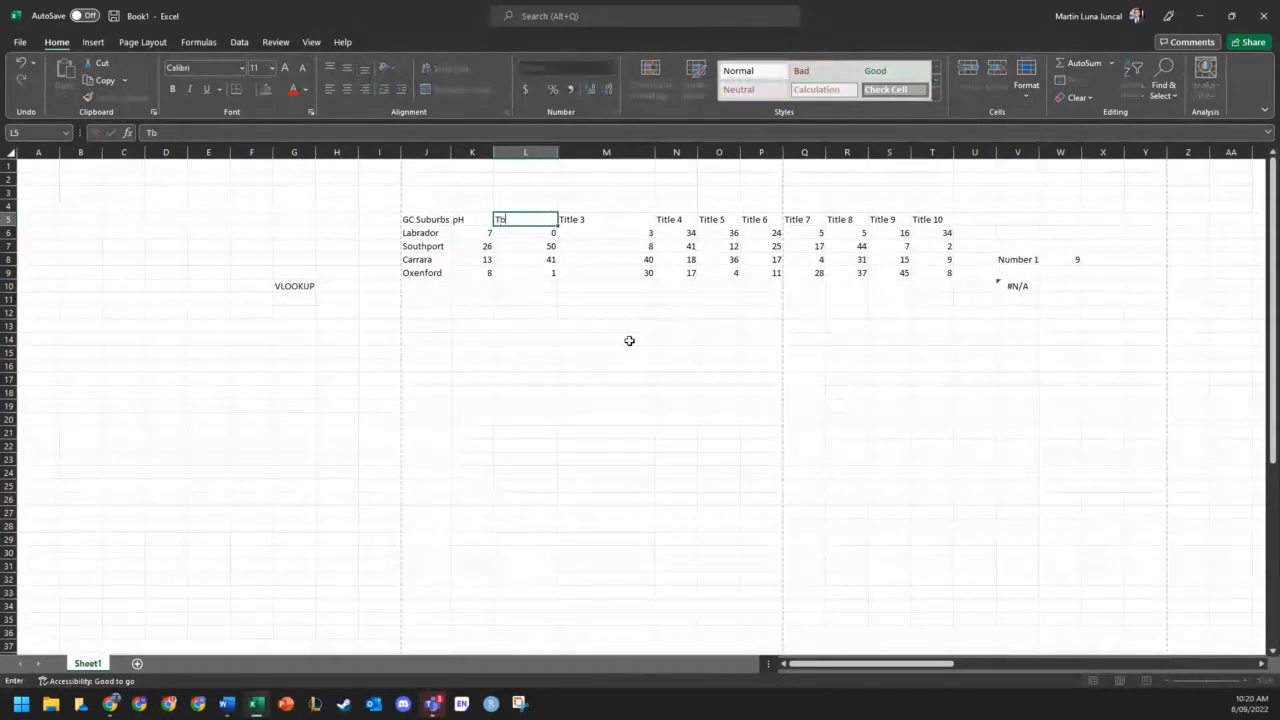
key("Tab")
type("N")
type("O3")
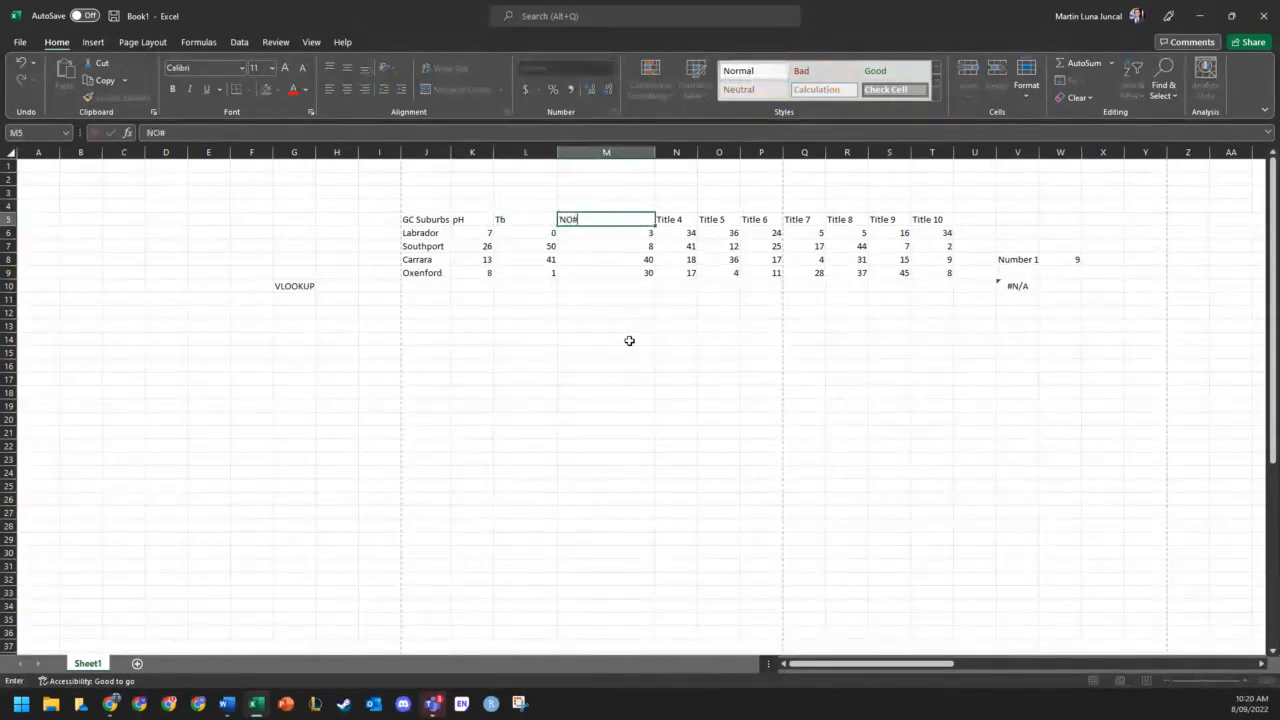
key("Tab")
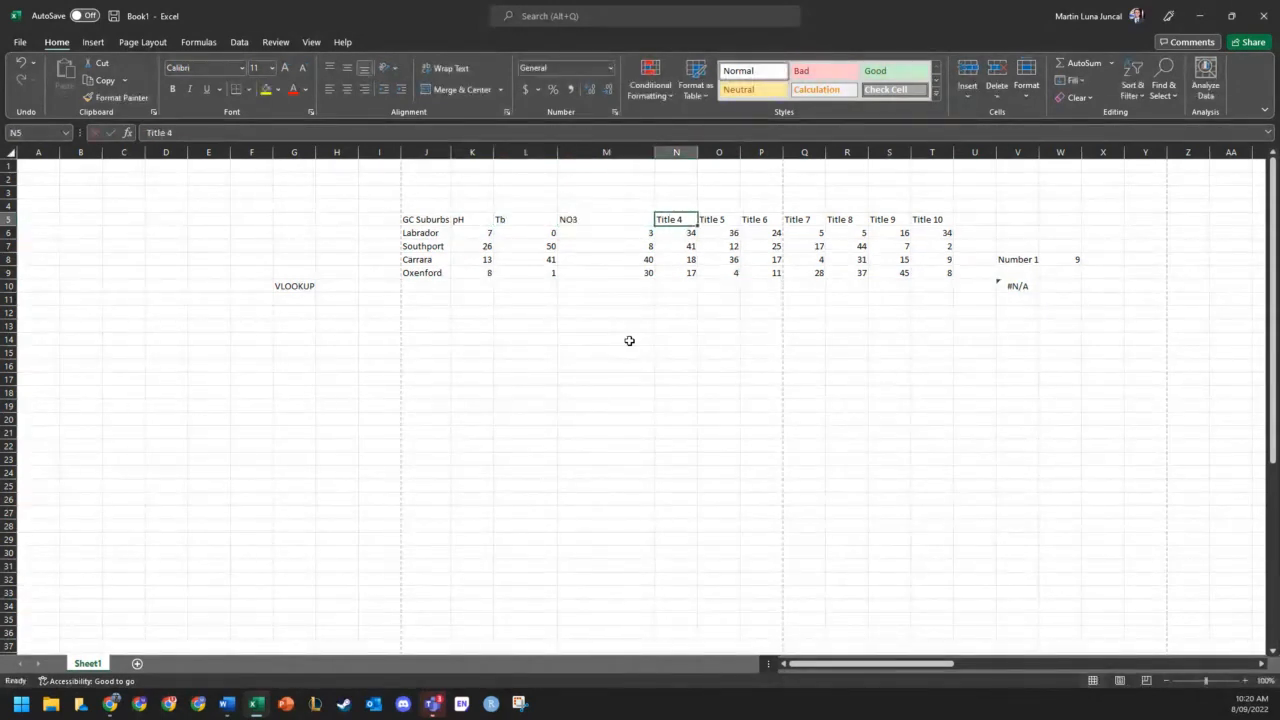
- Rename the column headers in N5:P5 to NO2, TSS and Metals
type("NO2")
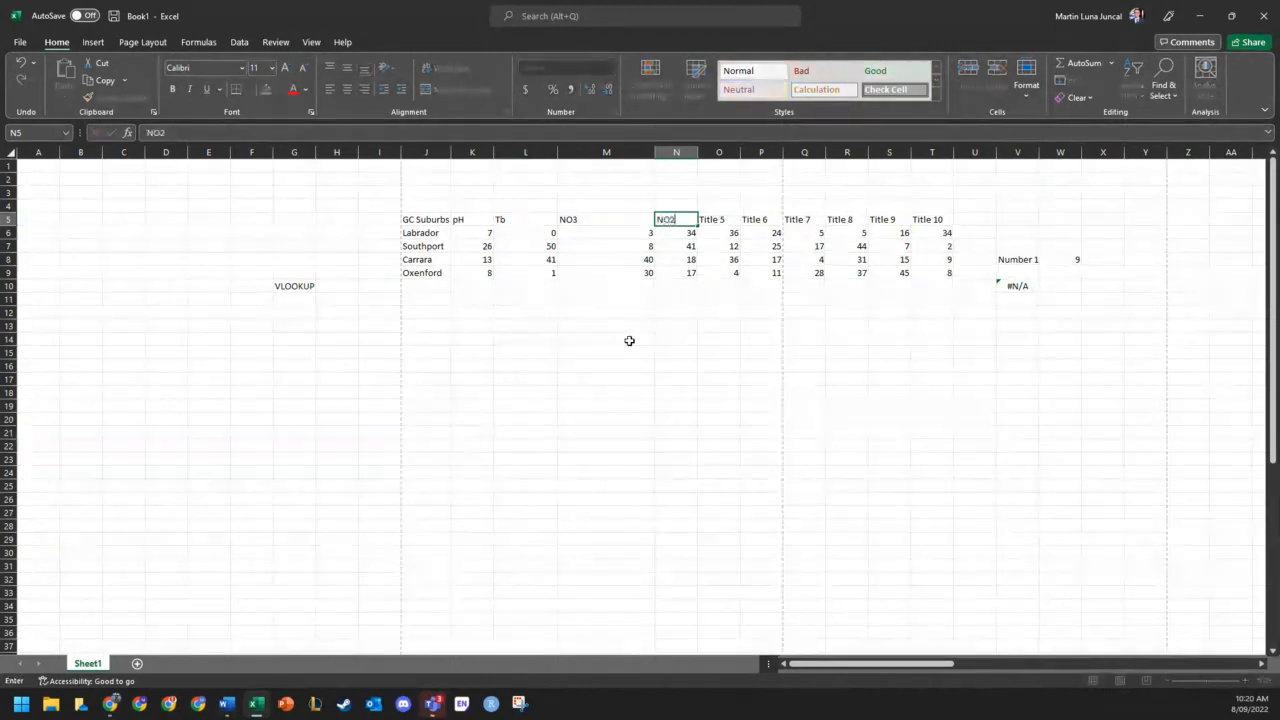
key("Tab")
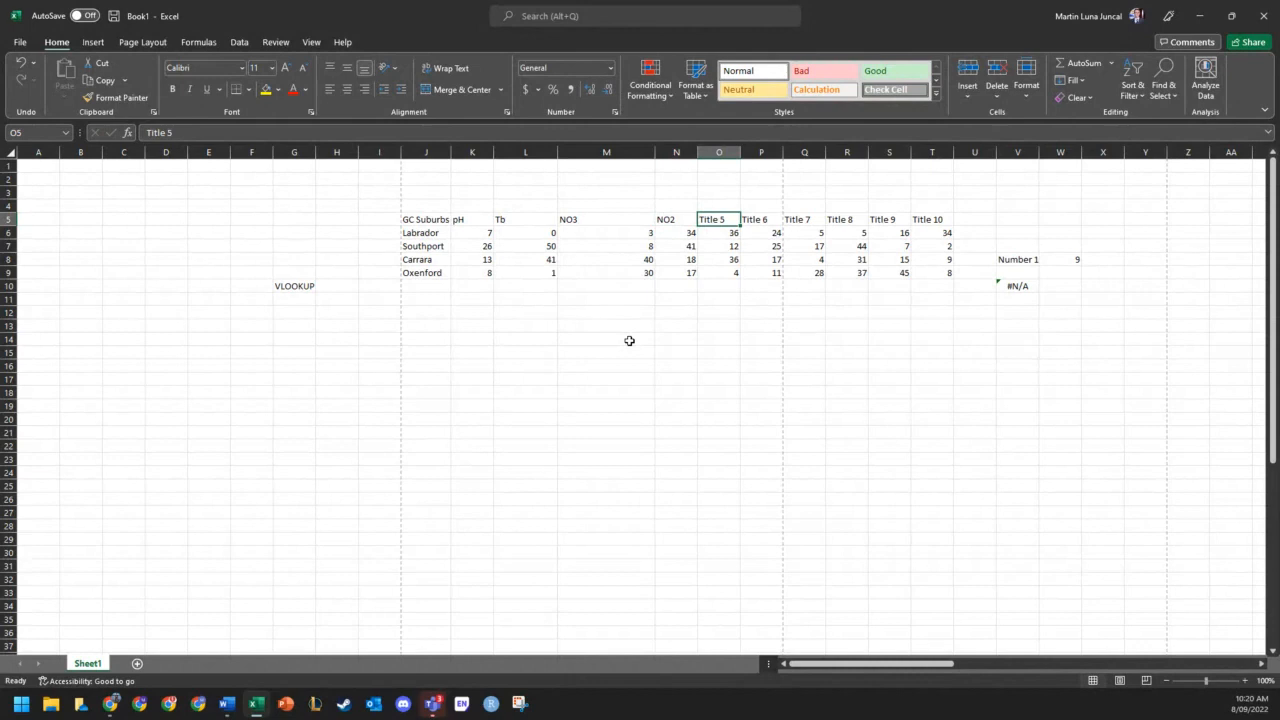
type("TS5")
key("Tab")
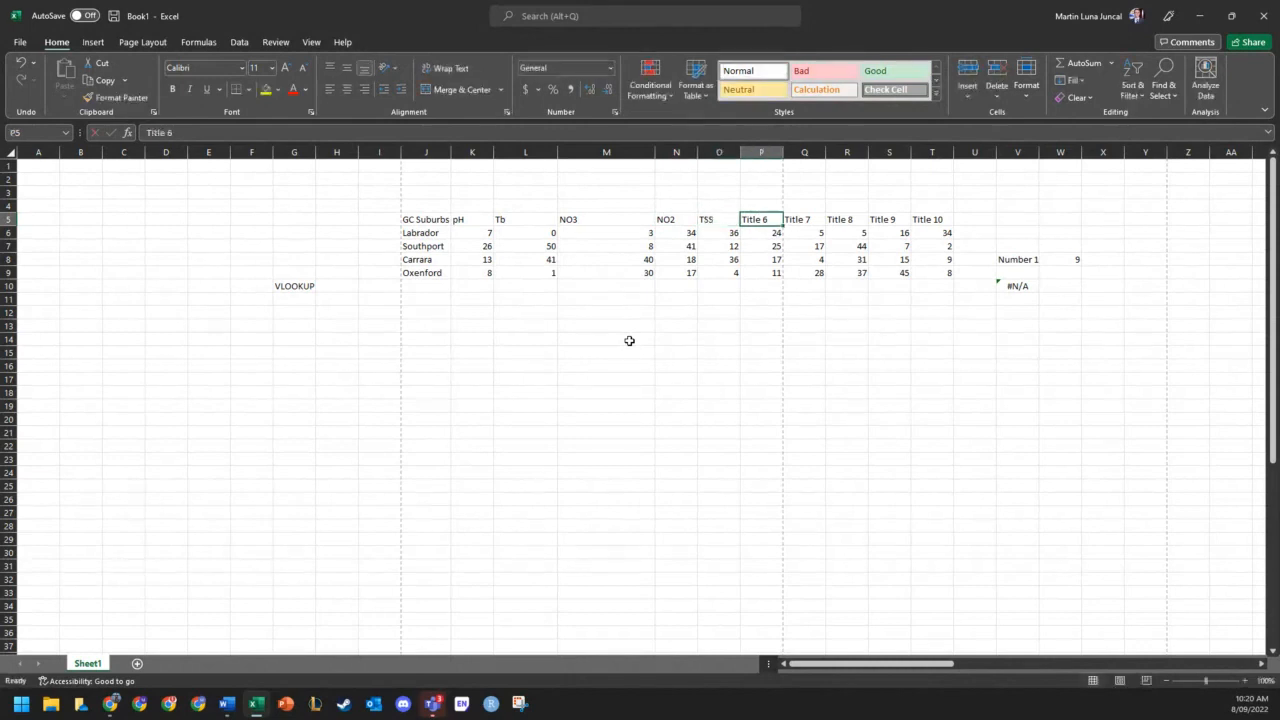
type("Metals")
key("Return")
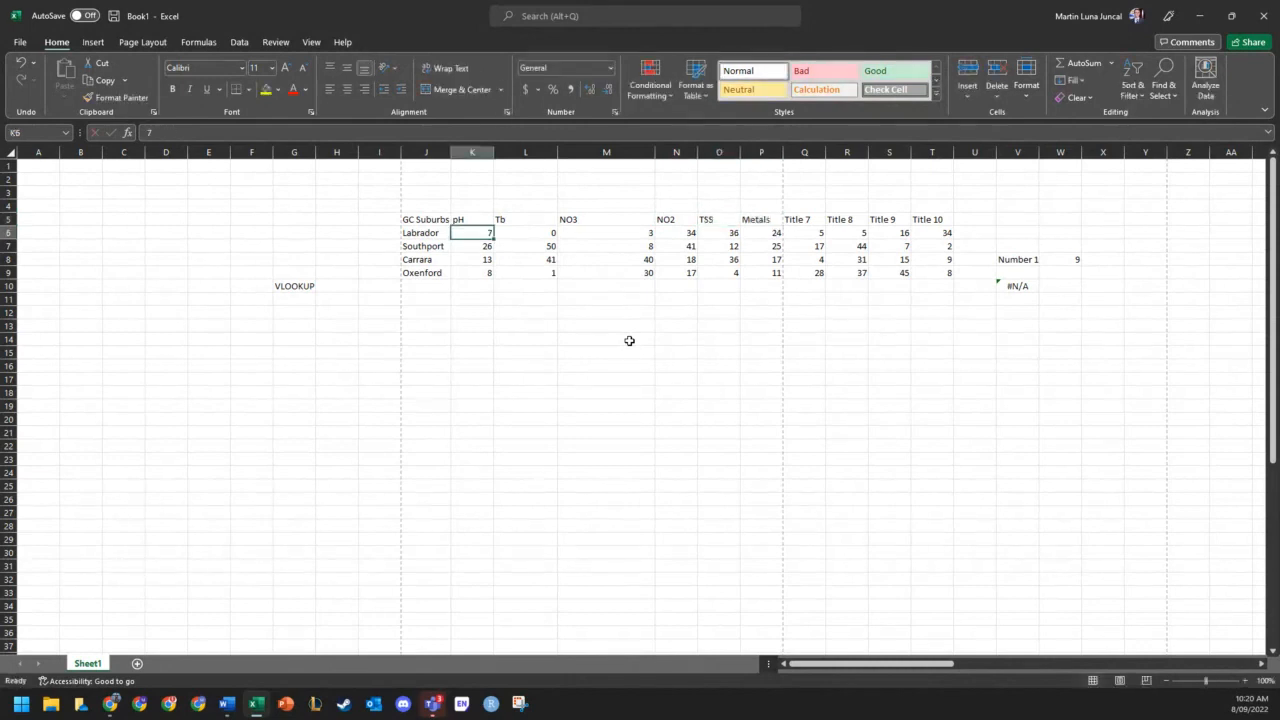
- Clear the unused columns in Q5:T13 and the old lookup inputs in V8:X8
left_click_drag(808, 219, 920, 337)
key("Delete")
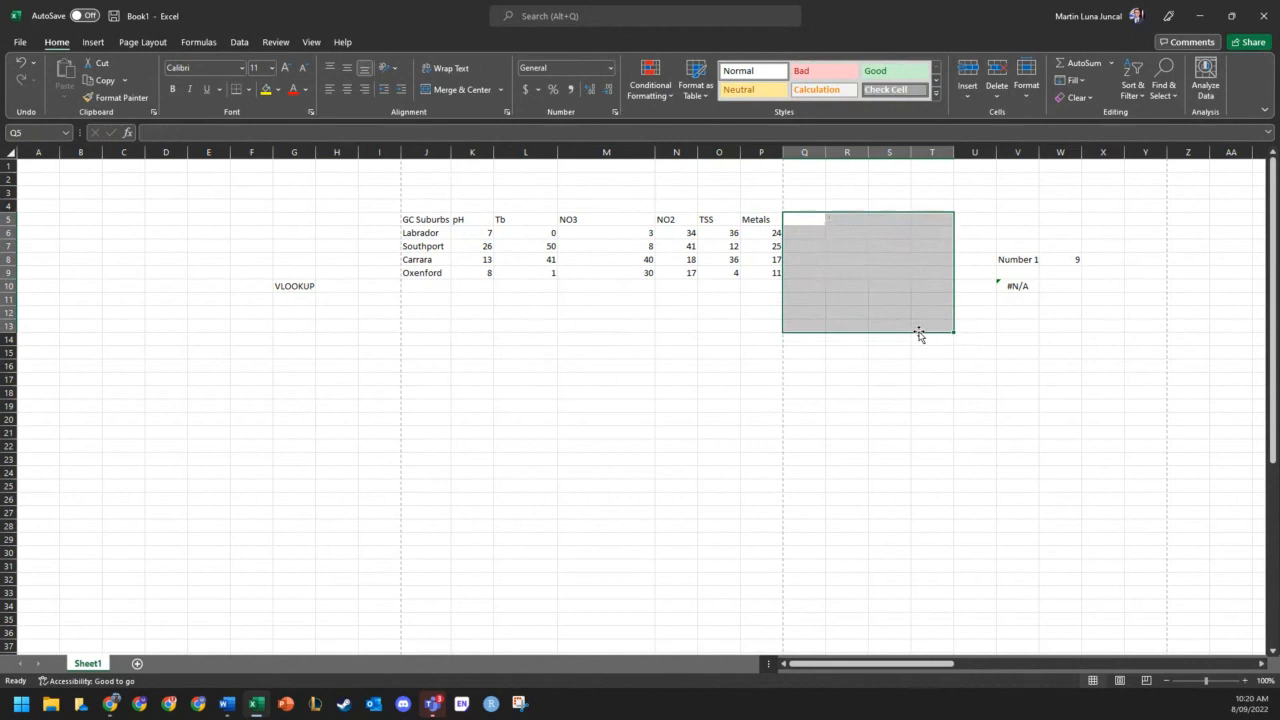
left_click(975, 312)
left_click_drag(1020, 260, 1103, 260)
key("Delete")
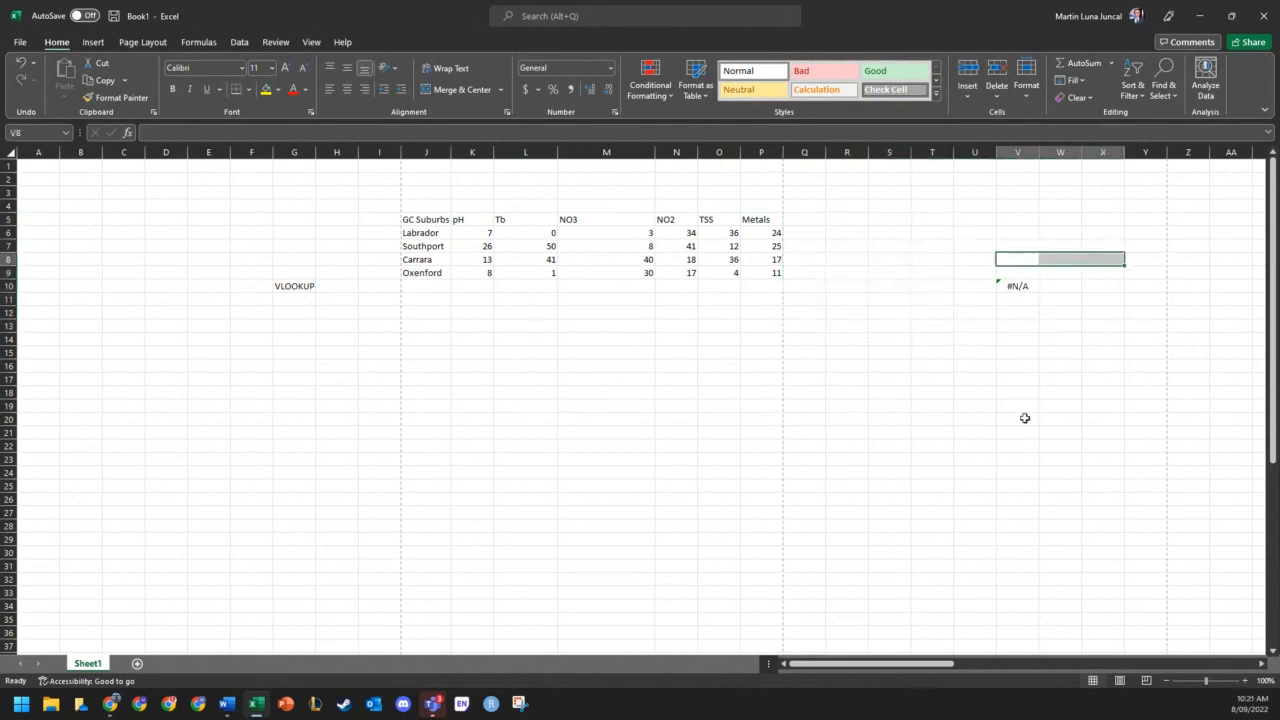
- Examine the suburb table's rows and the cells holding the VLOOKUP input and formula
left_click(1018, 430)
left_click(1020, 284)
left_click(1024, 257)
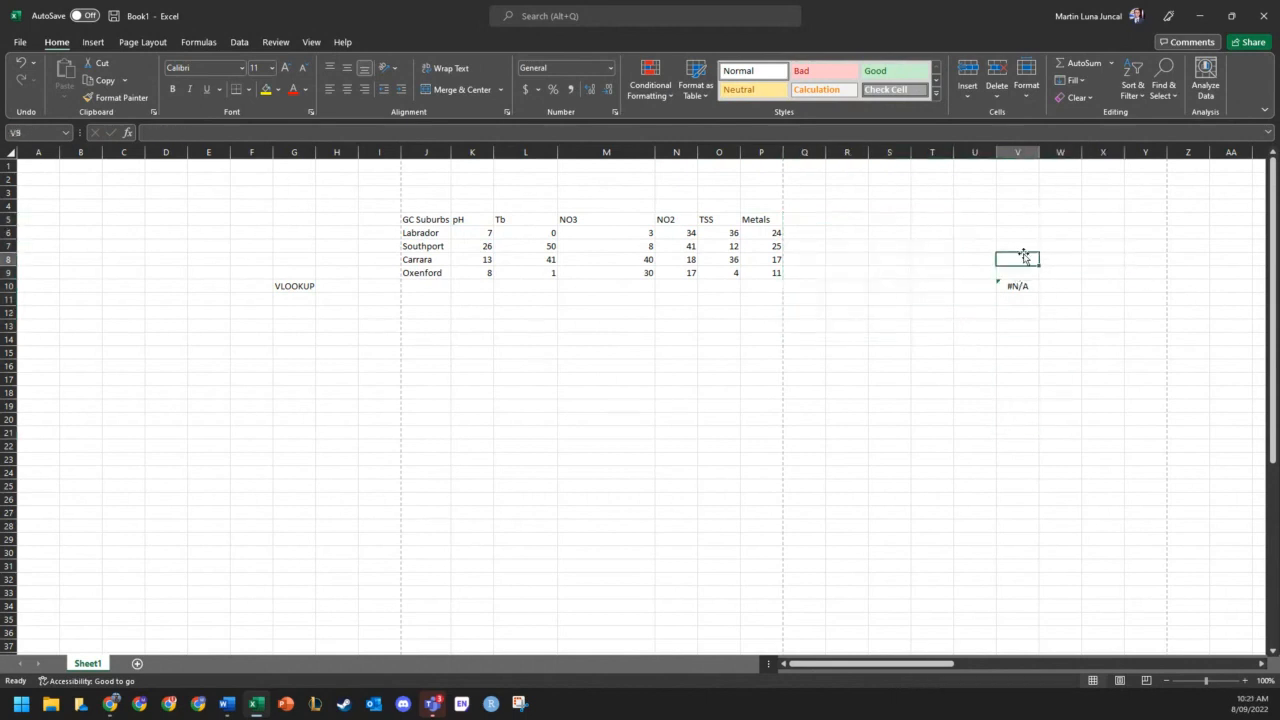
left_click(435, 234)
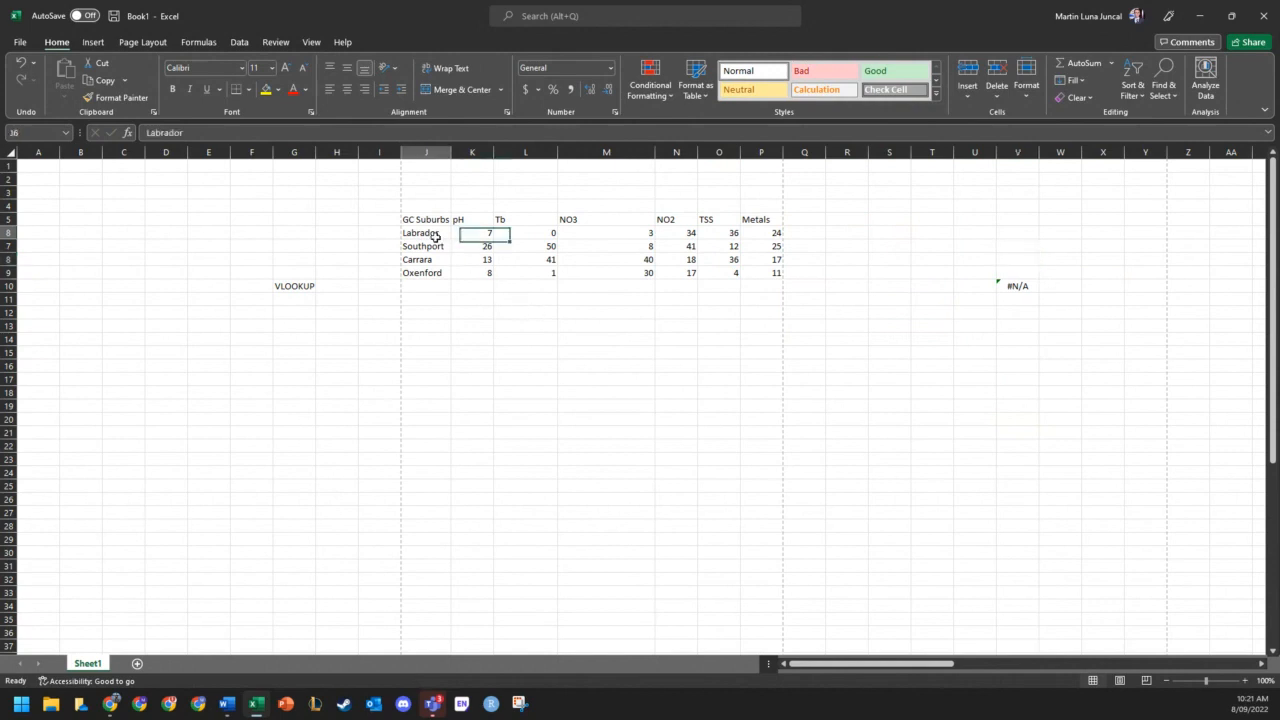
left_click_drag(435, 234, 575, 245)
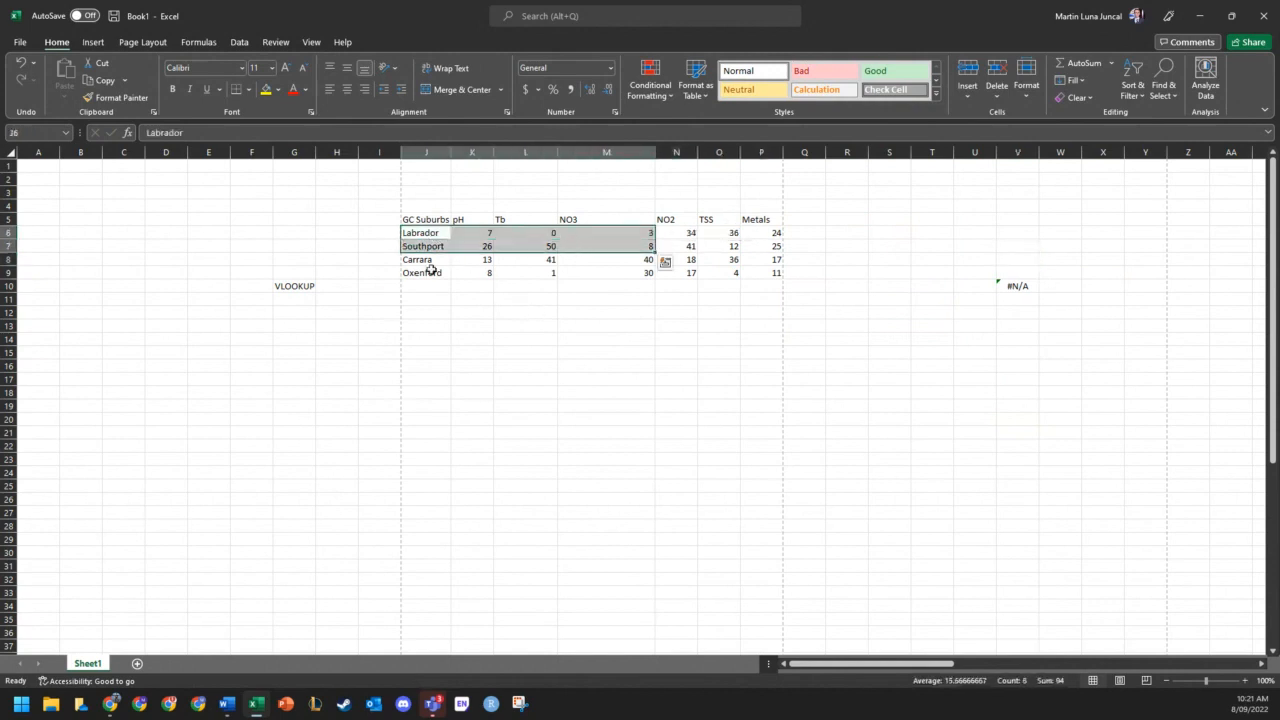
left_click_drag(434, 297, 480, 660)
left_click(692, 474)
scroll(697, 475, "up", 5)
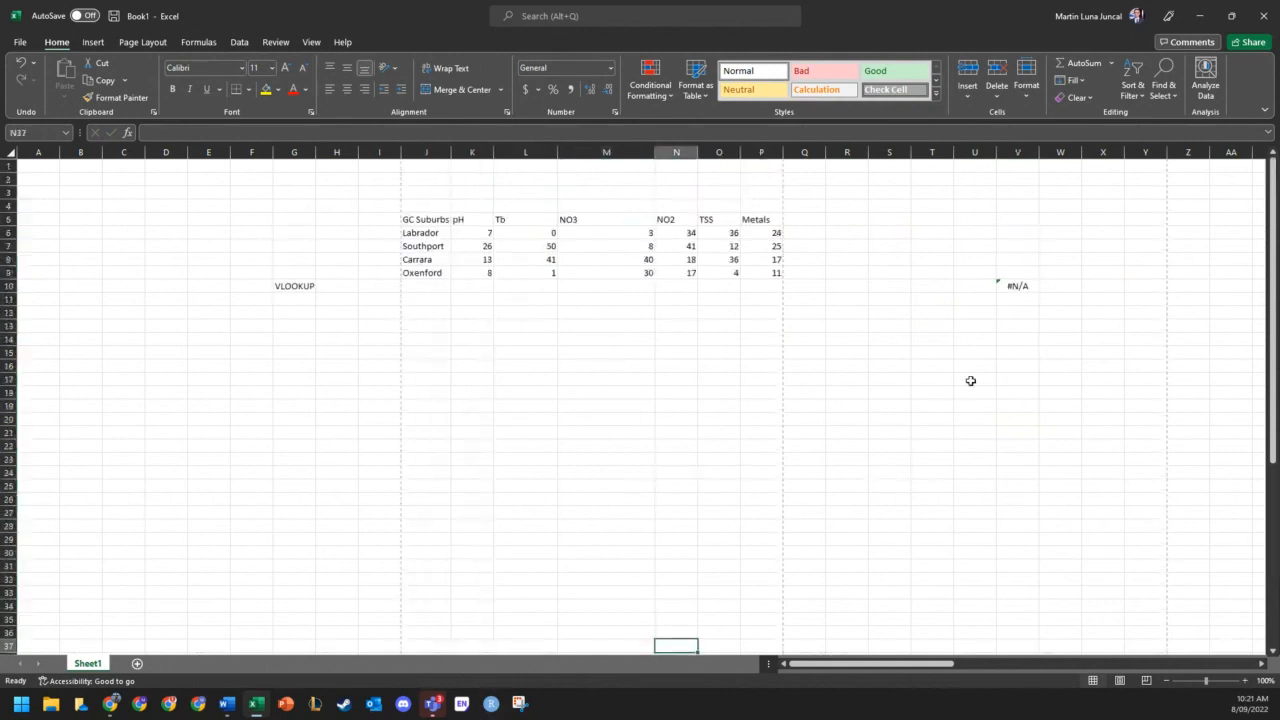
- Enter "Southport" in V8 as the lookup value
left_click(1020, 277)
left_click(1028, 262)
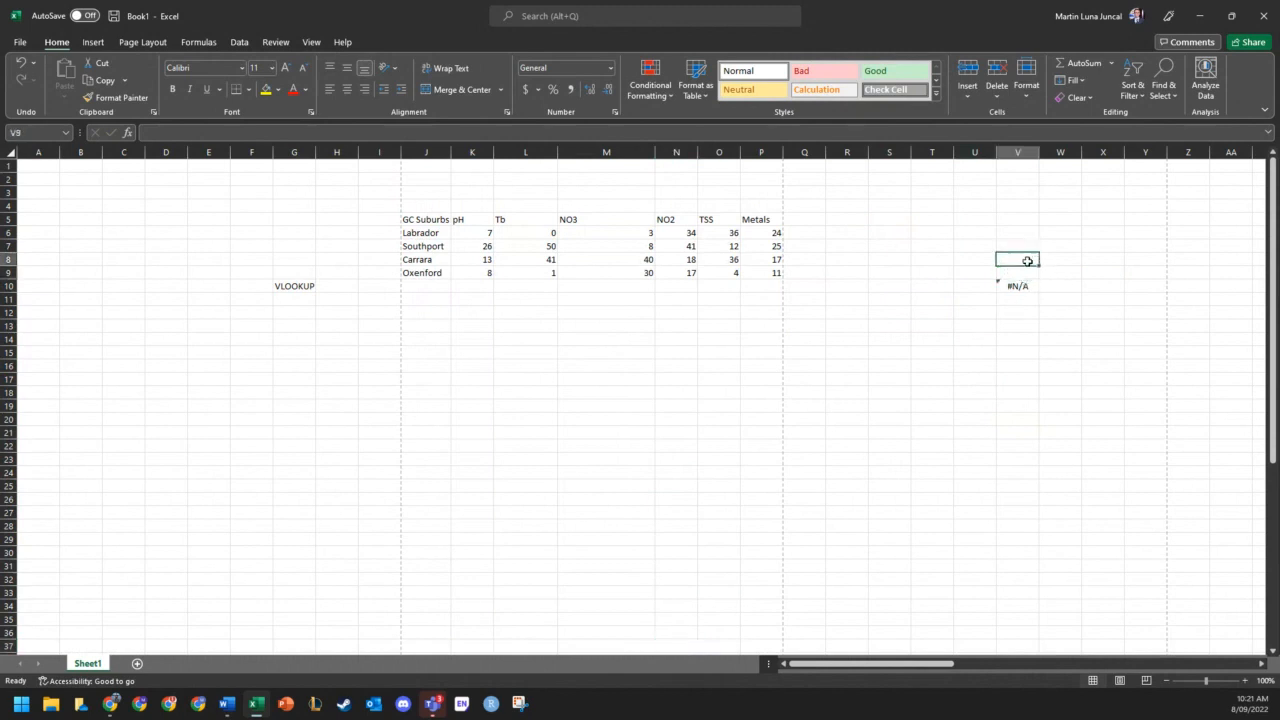
type("Lab")
key("BackSpace")
key("BackSpace")
key("BackSpace")
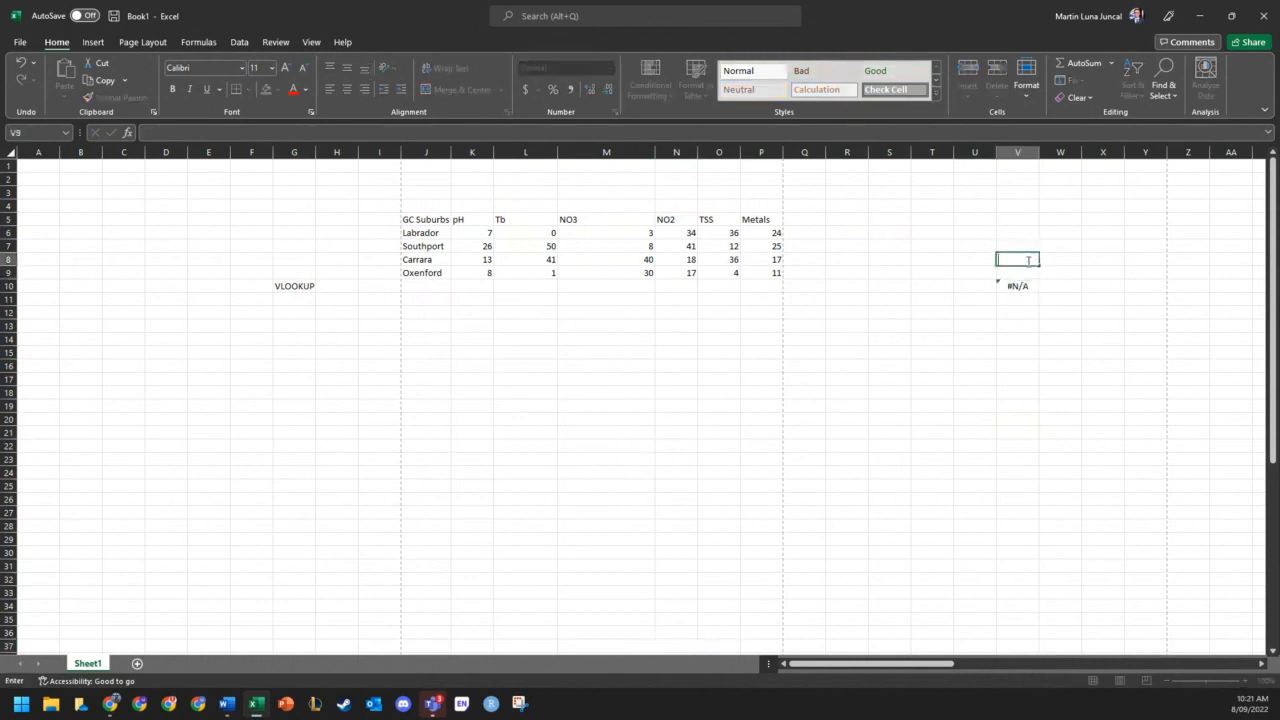
type("South")
type("port")
key("Tab")
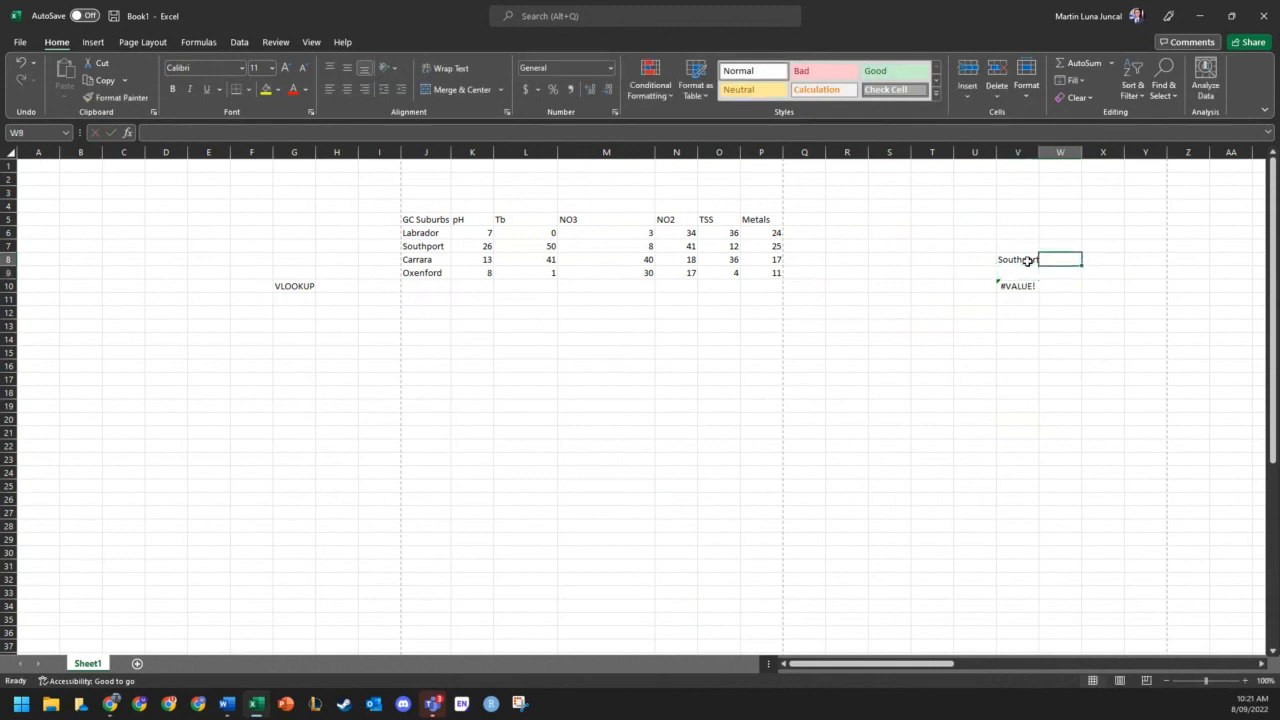
- Try "TSS" in W8 as the column to look up and inspect the ranges used by the VLOOKUP formula in V10
left_click(721, 219)
left_click(1074, 263)
type("TSS")
key("Return")
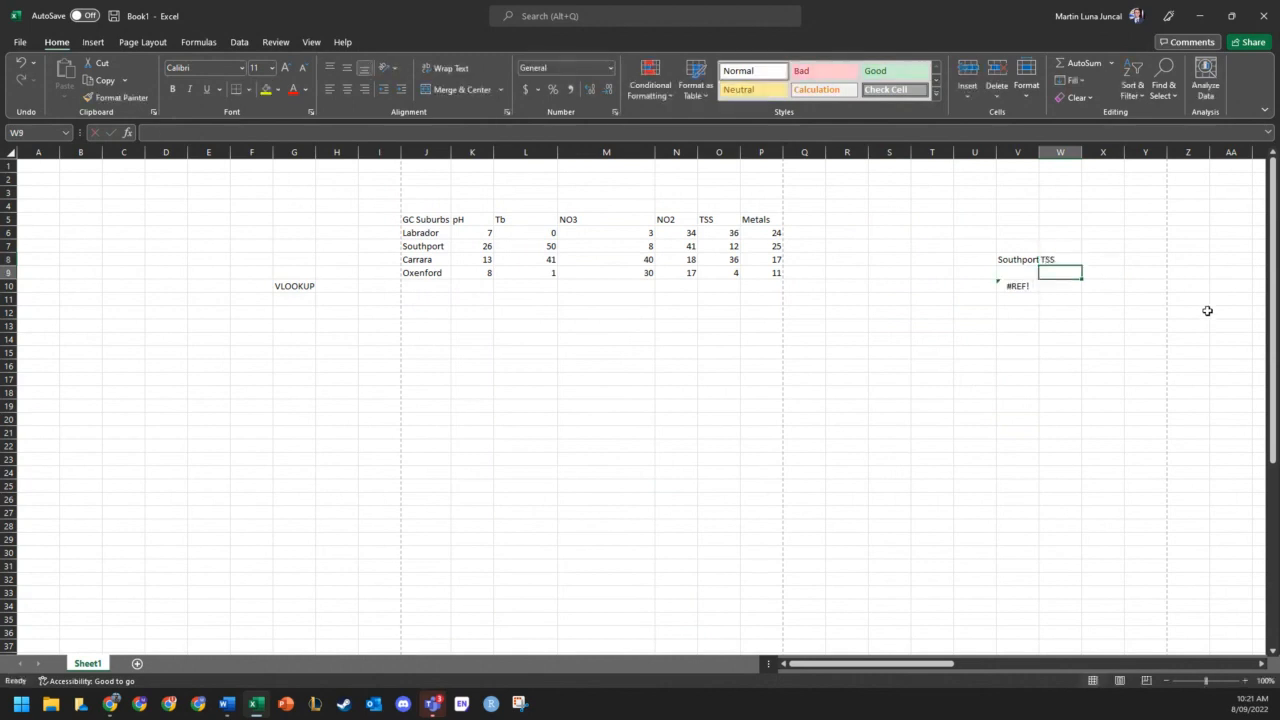
left_click(1020, 286)
left_click(289, 131)
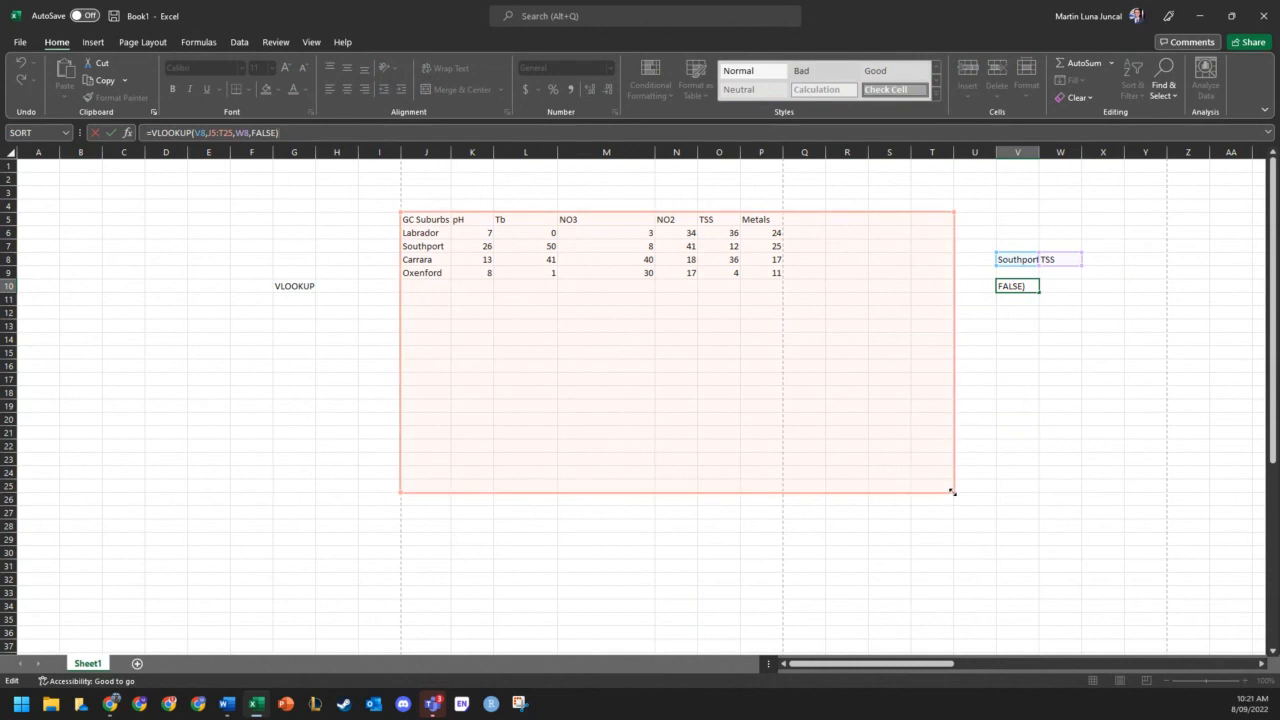
- Set the column index in W8 to 6 and check the VLOOKUP formula in V10
left_click(1060, 259)
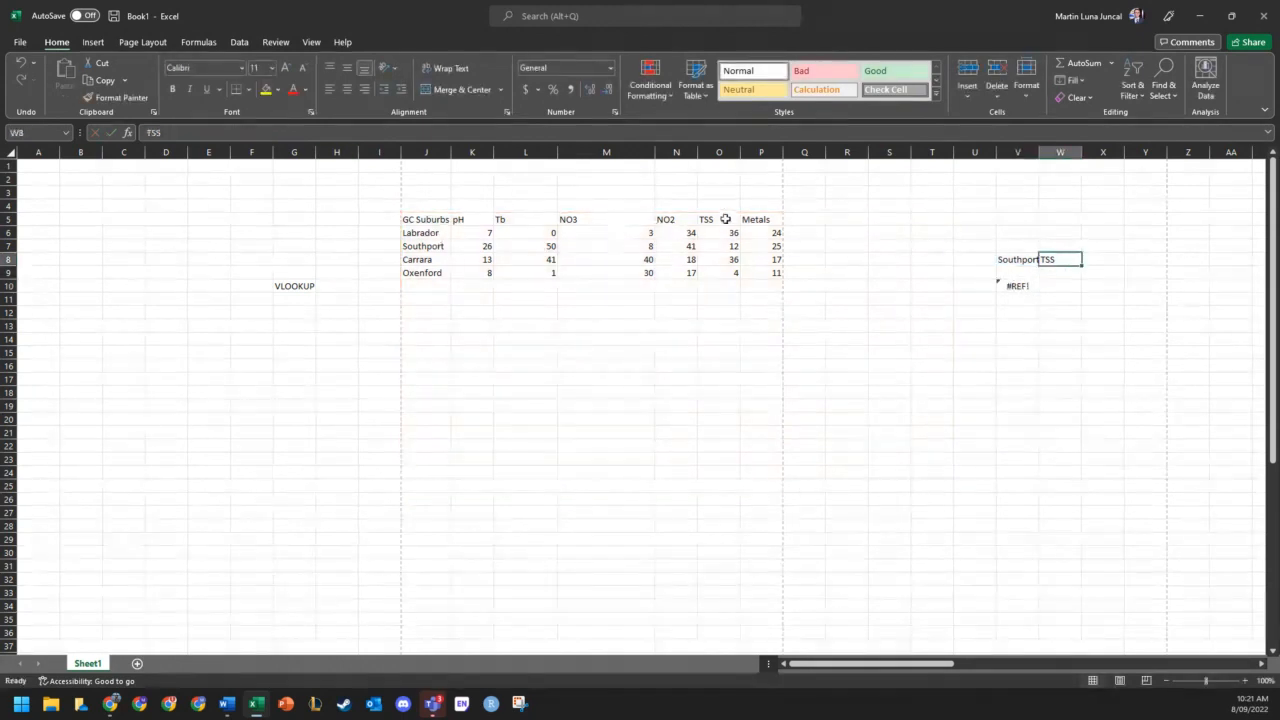
type("6")
key("Return")
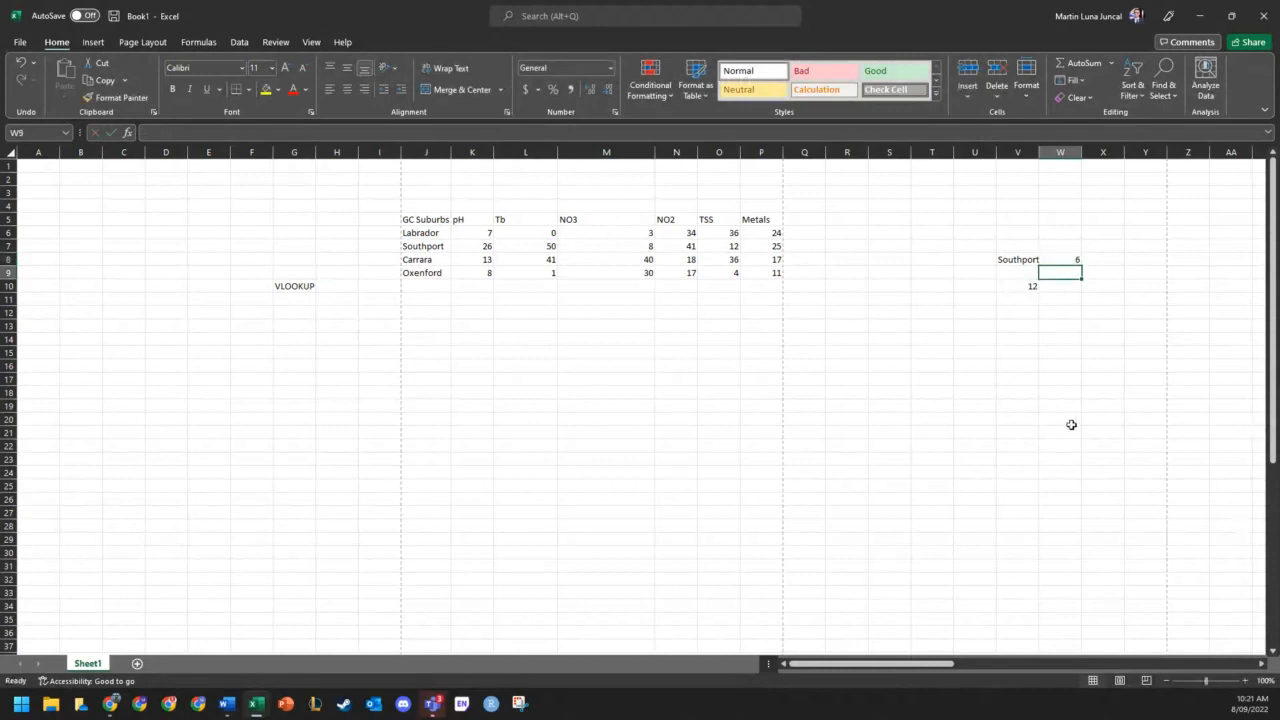
left_click(1025, 288)
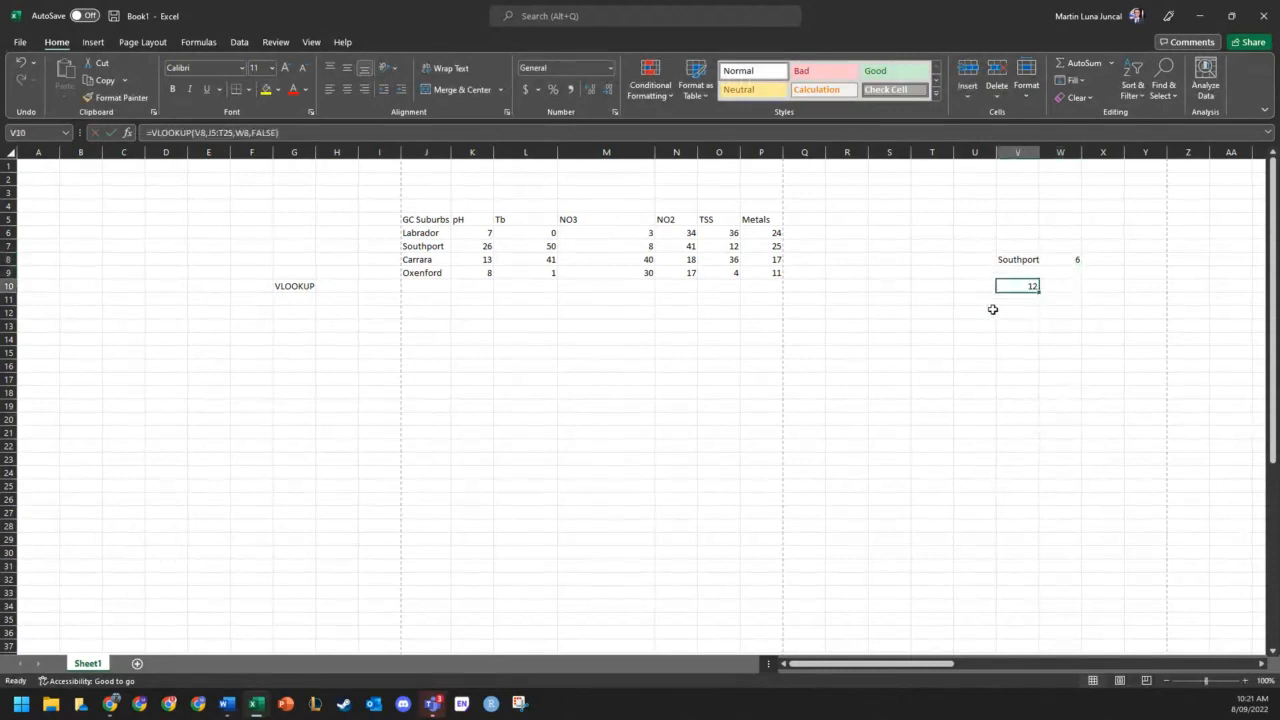
left_click(1050, 262)
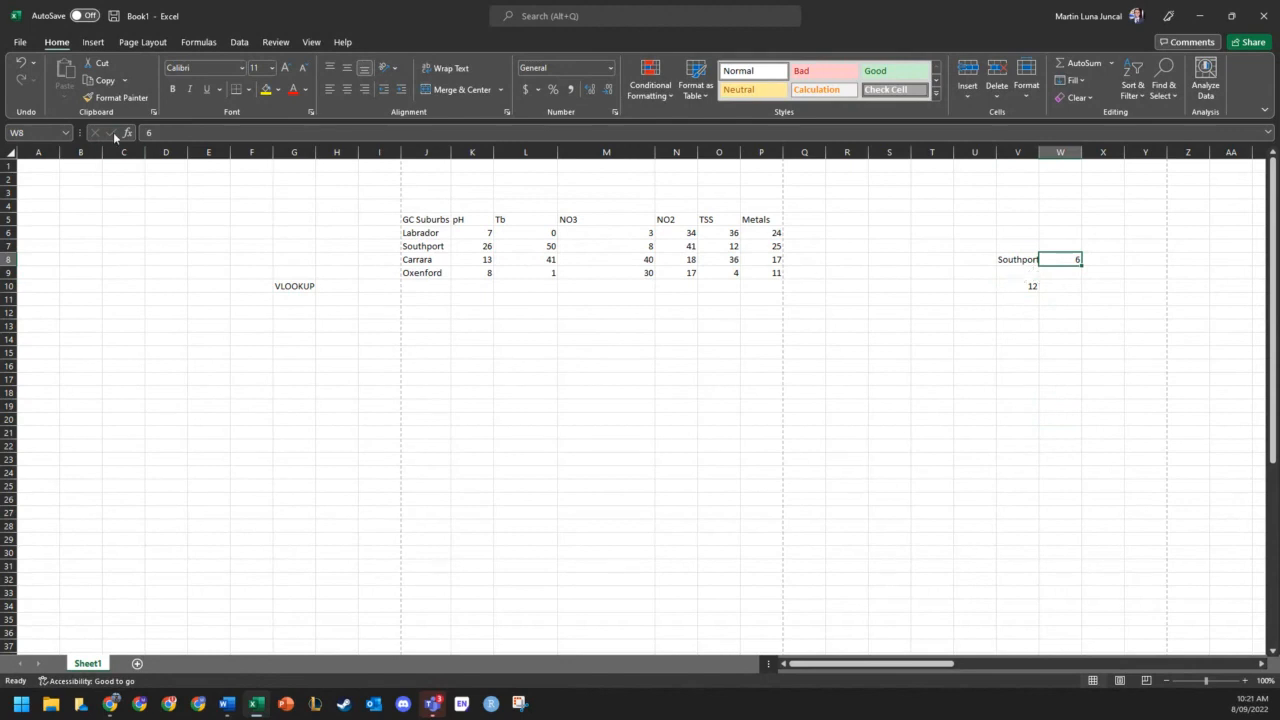
left_click(1016, 289)
left_click(429, 208)
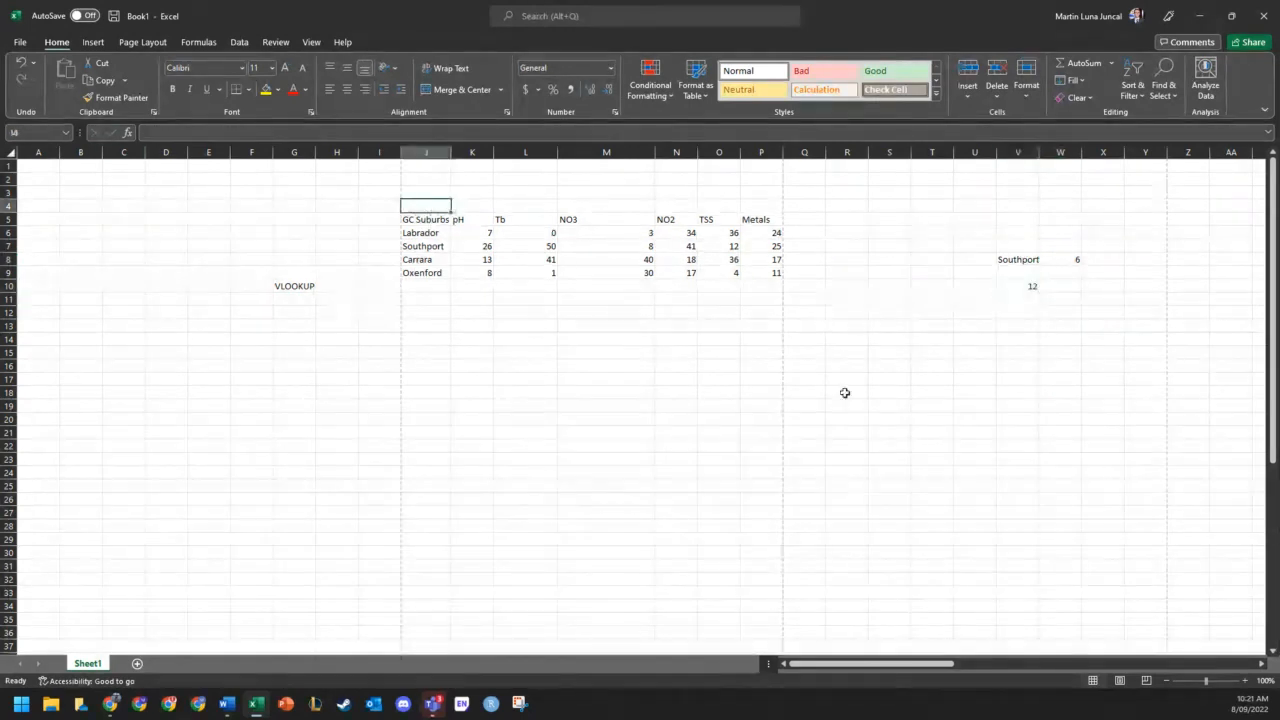
type("1")
mouse_move(451, 211)
left_mouse_down()
mouse_move(563, 206)
mouse_move(443, 205)
left_mouse_up()
left_click(479, 204)
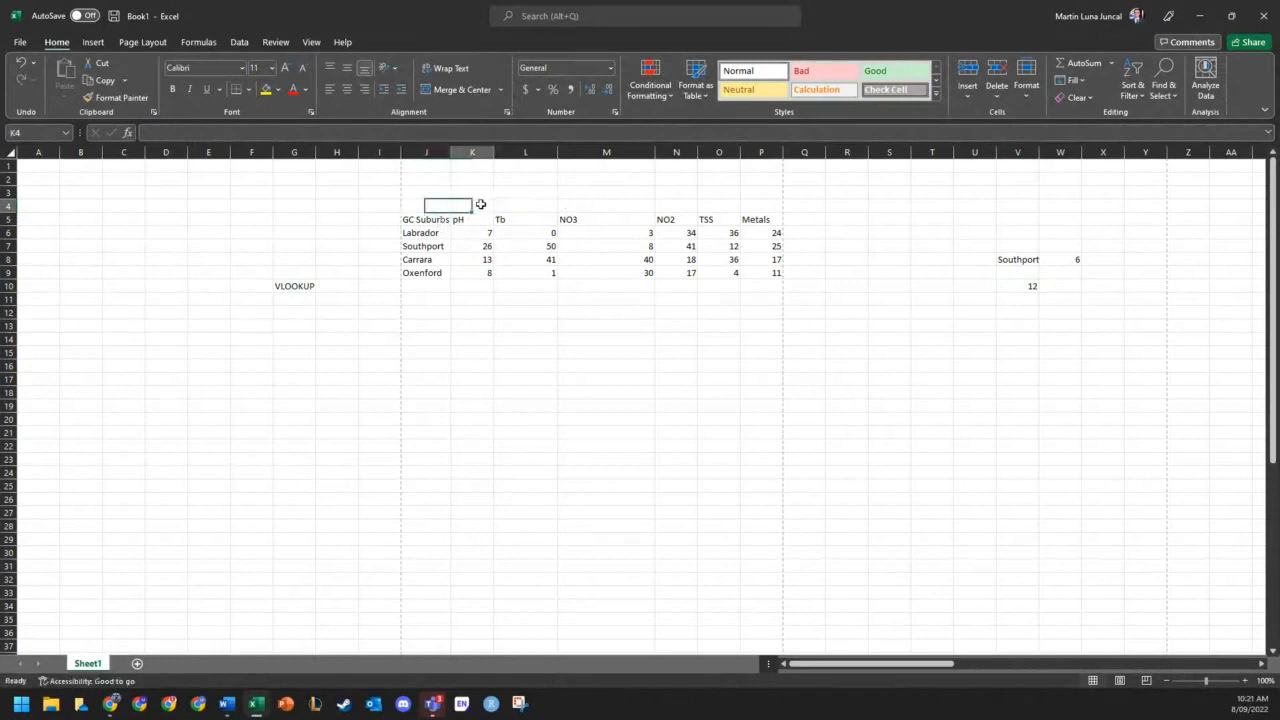
- Number the table's columns 1 to 7 in J4:P4 above the headers, leaving Q4 empty
left_click(434, 206)
type("1")
left_click(476, 206)
type("2")
left_click(522, 206)
type("3")
left_click(622, 205)
type("4")
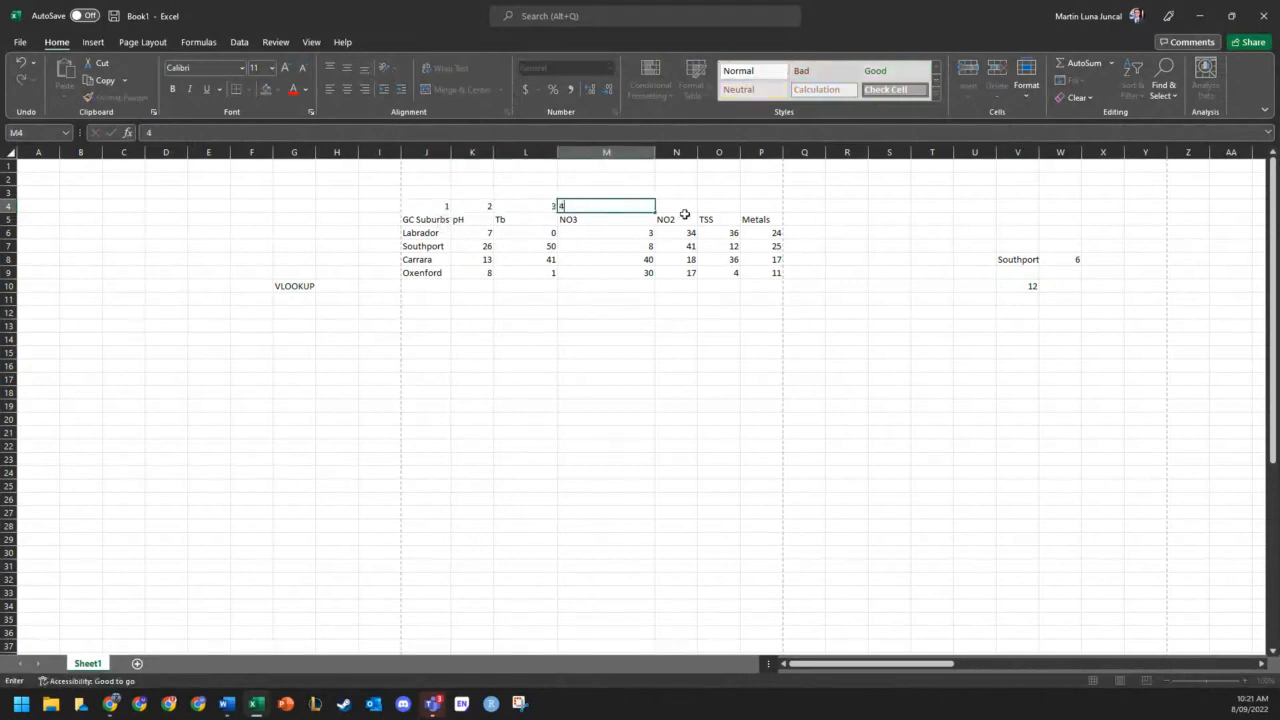
left_click(684, 205)
type("5")
left_click(722, 205)
type("6")
left_click(796, 206)
type("7")
left_click(766, 206)
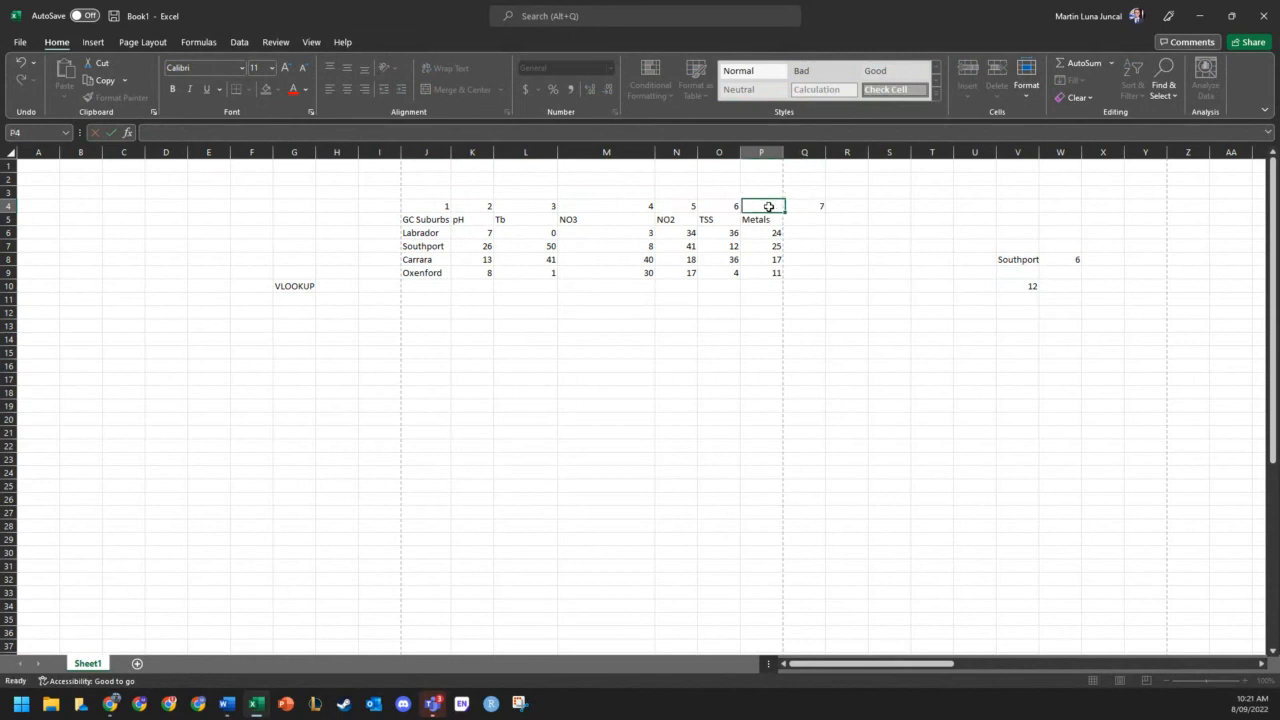
type("7")
left_click(800, 206)
key("Delete")
left_click(929, 302)
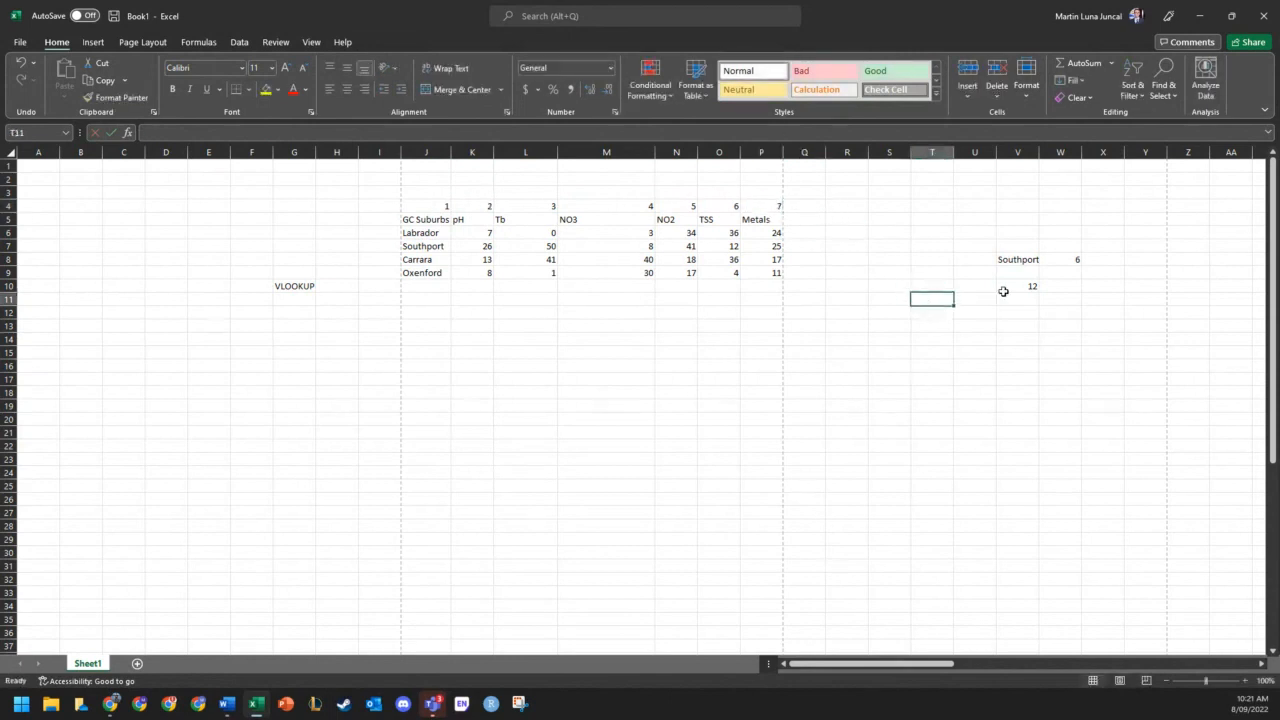
- Set the column index in W8 to 5 and compare the VLOOKUP result with the NO2 column
left_click(1076, 260)
type("5")
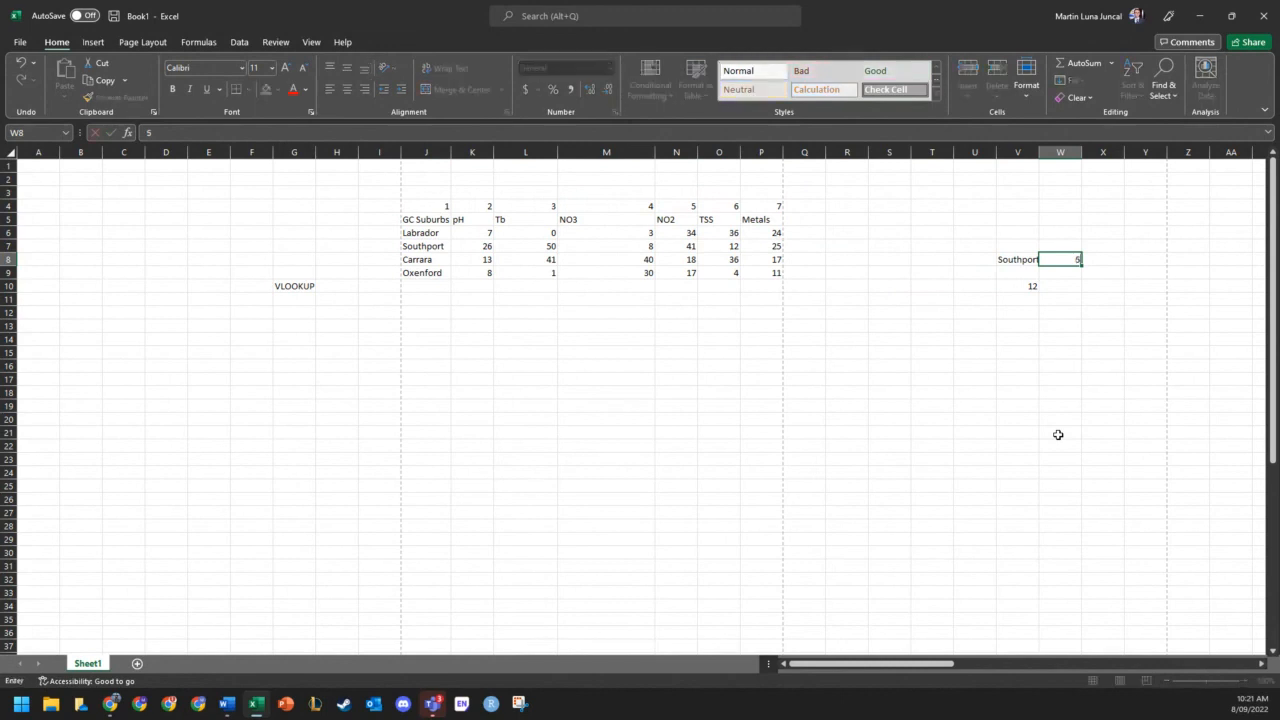
left_click(1058, 432)
left_click(1010, 287)
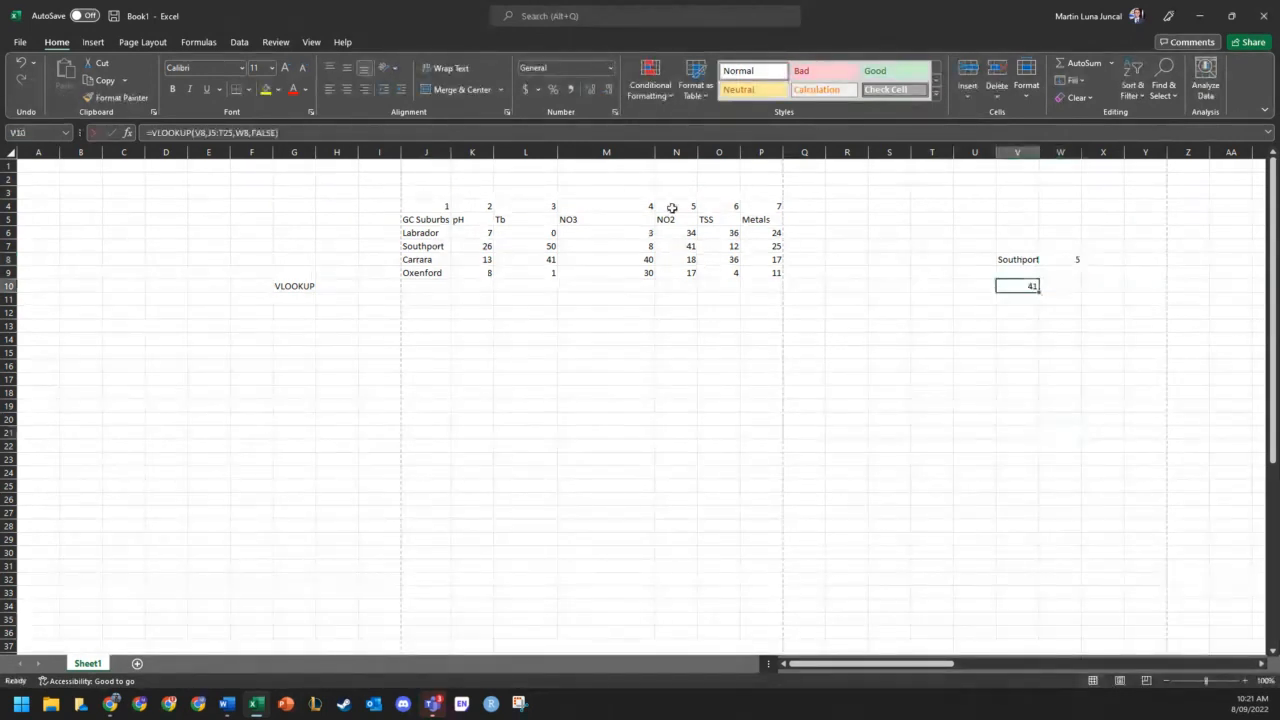
left_click(663, 229)
left_click_drag(483, 236, 792, 282)
left_click(934, 303)
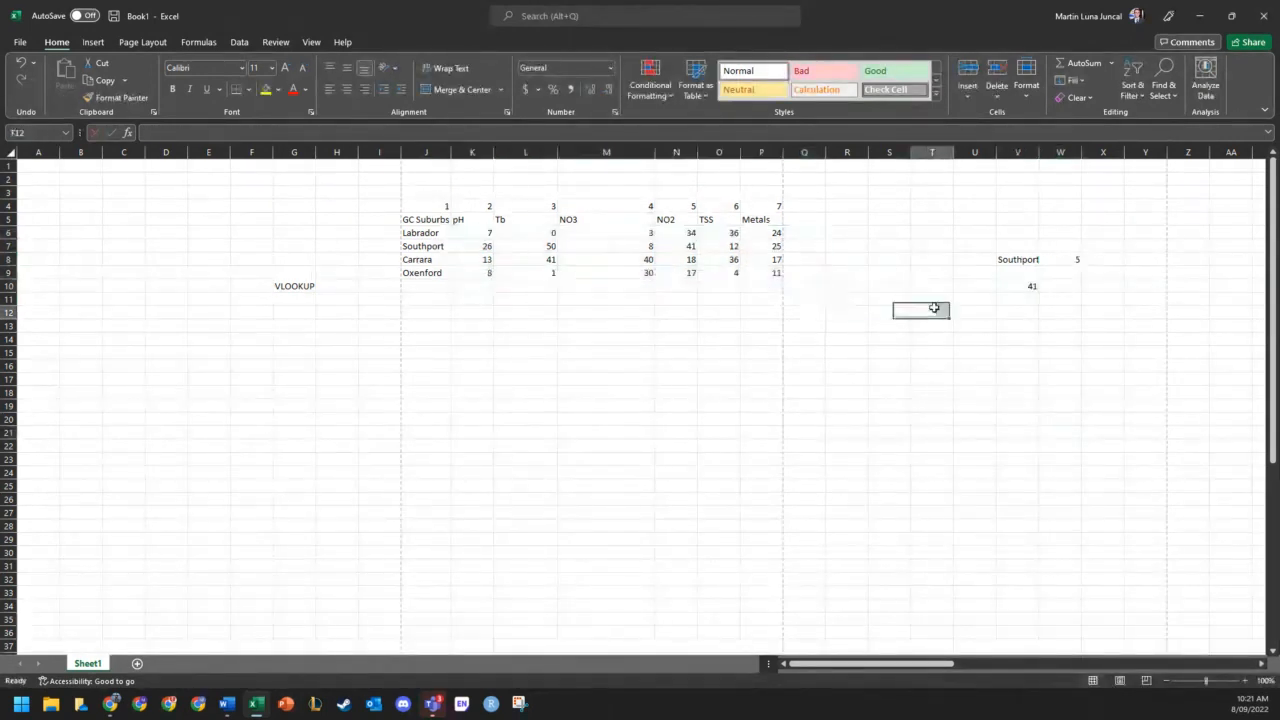
- Enter "Carrara" in V8 as the lookup value and compare the result with its NO2 cell in the table
left_click(1022, 287)
left_click(1027, 251)
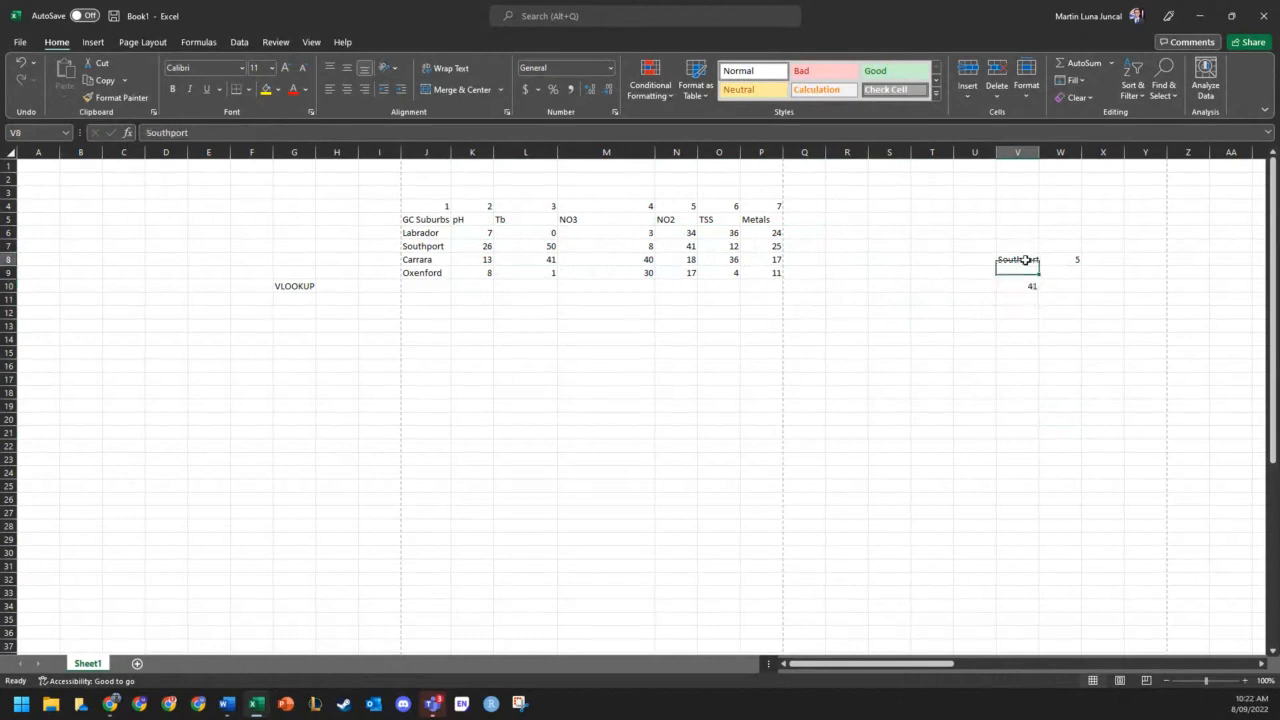
type("Carra")
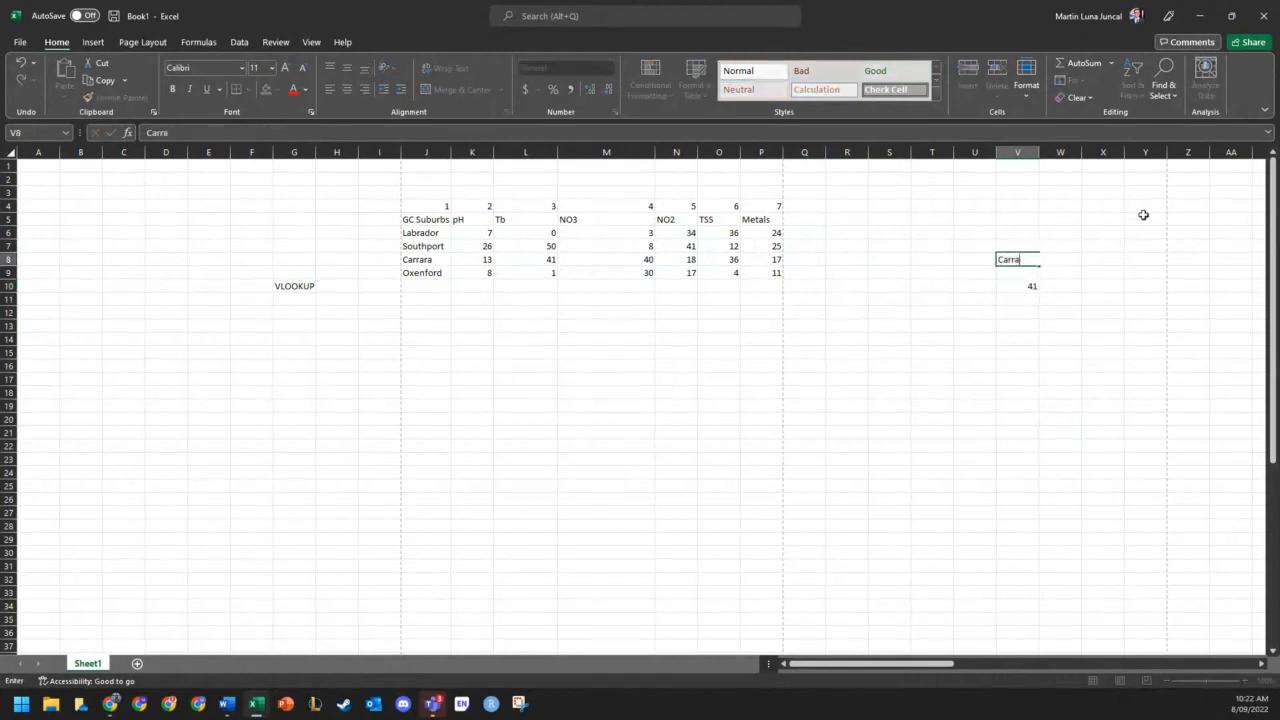
type("ra")
key("Return")
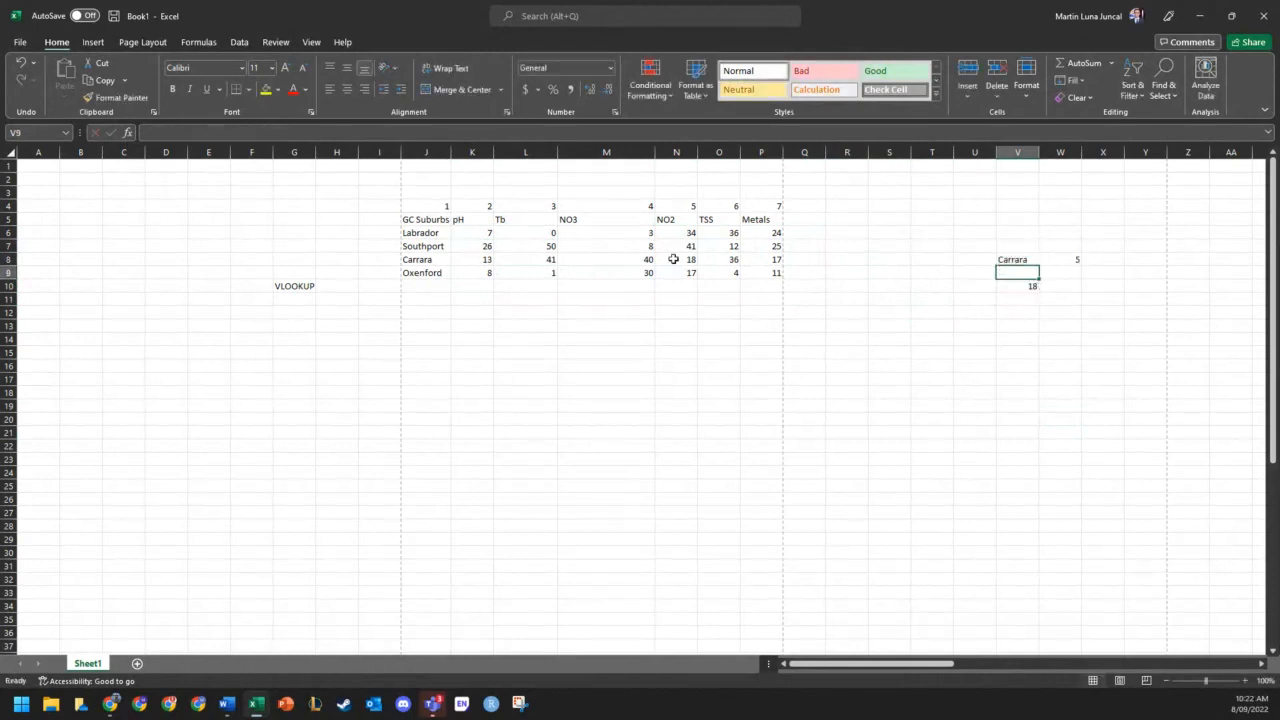
left_click(682, 260)
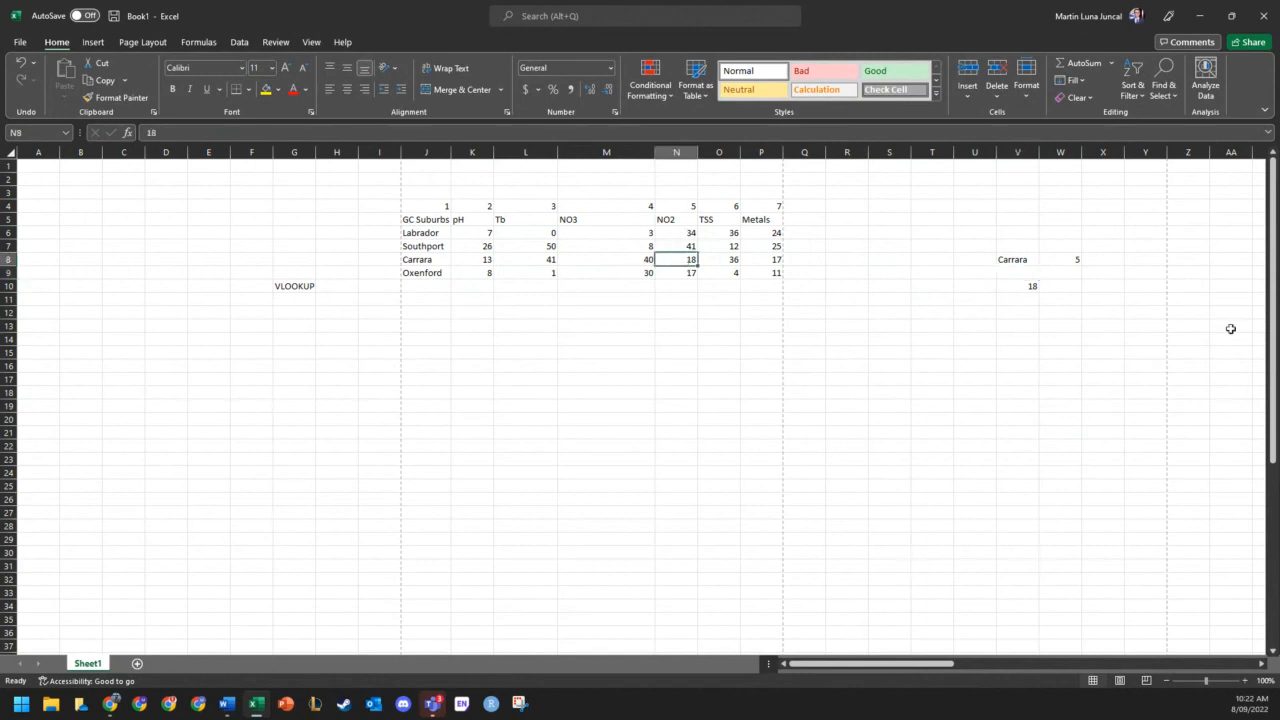
left_click(1033, 381)
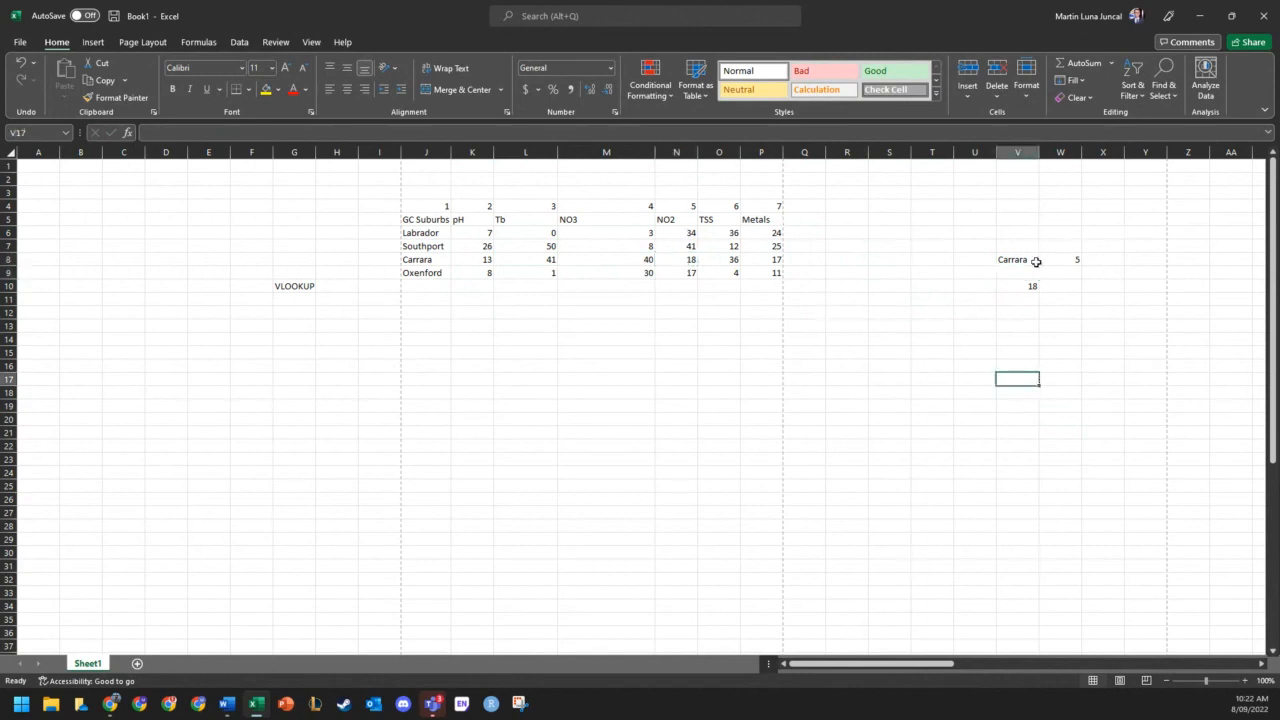
- Review the Data Validation options for V8, the suburb list in column J and the VLOOKUP formula in V10
left_click(1036, 262)
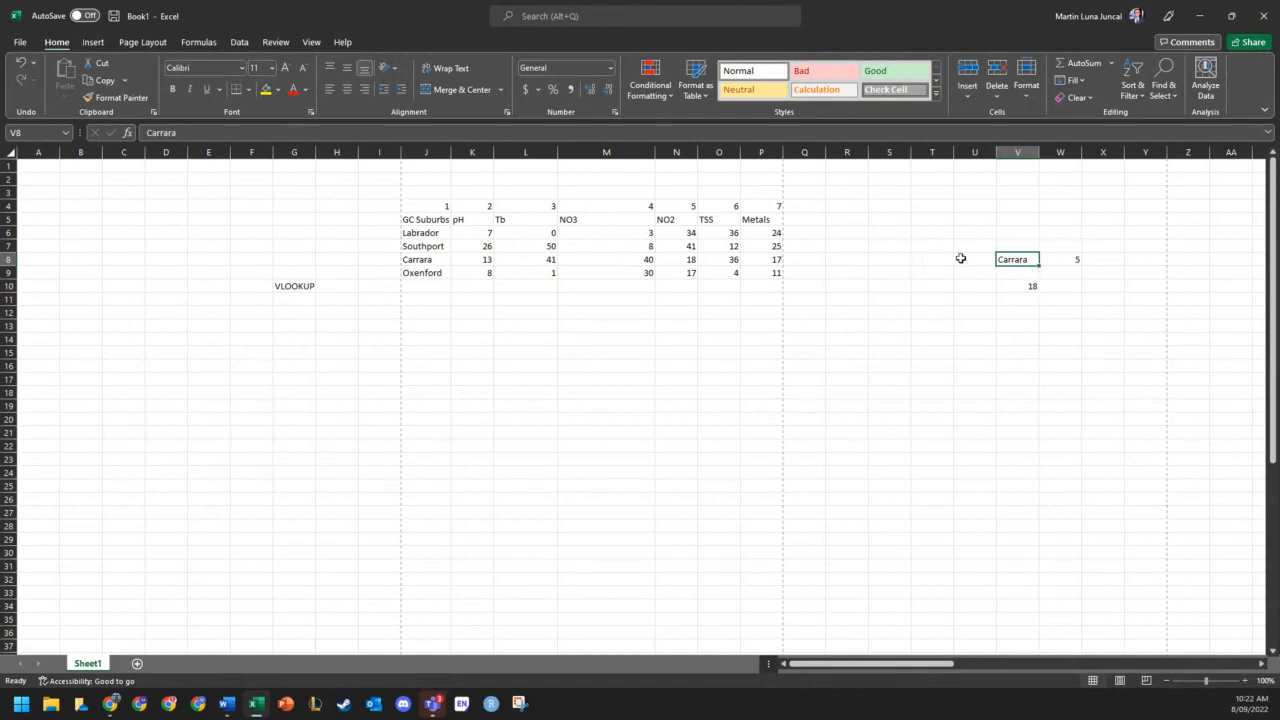
left_click(241, 42)
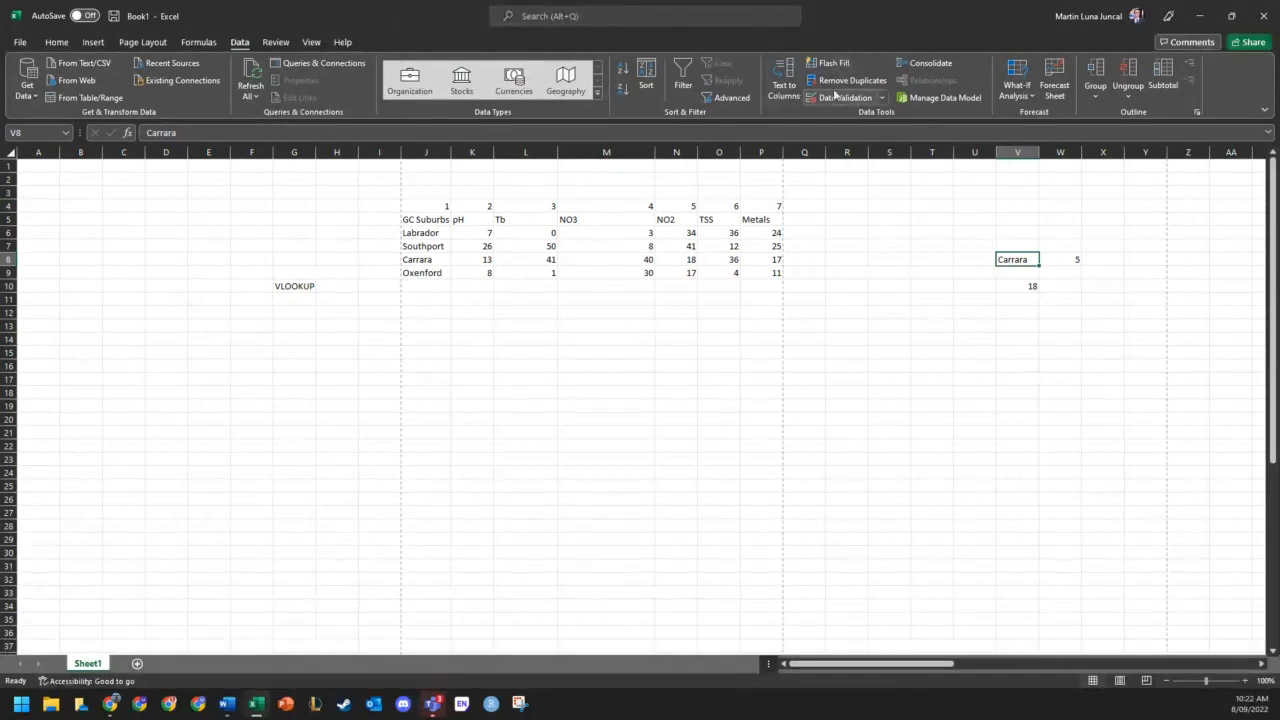
left_click(881, 98)
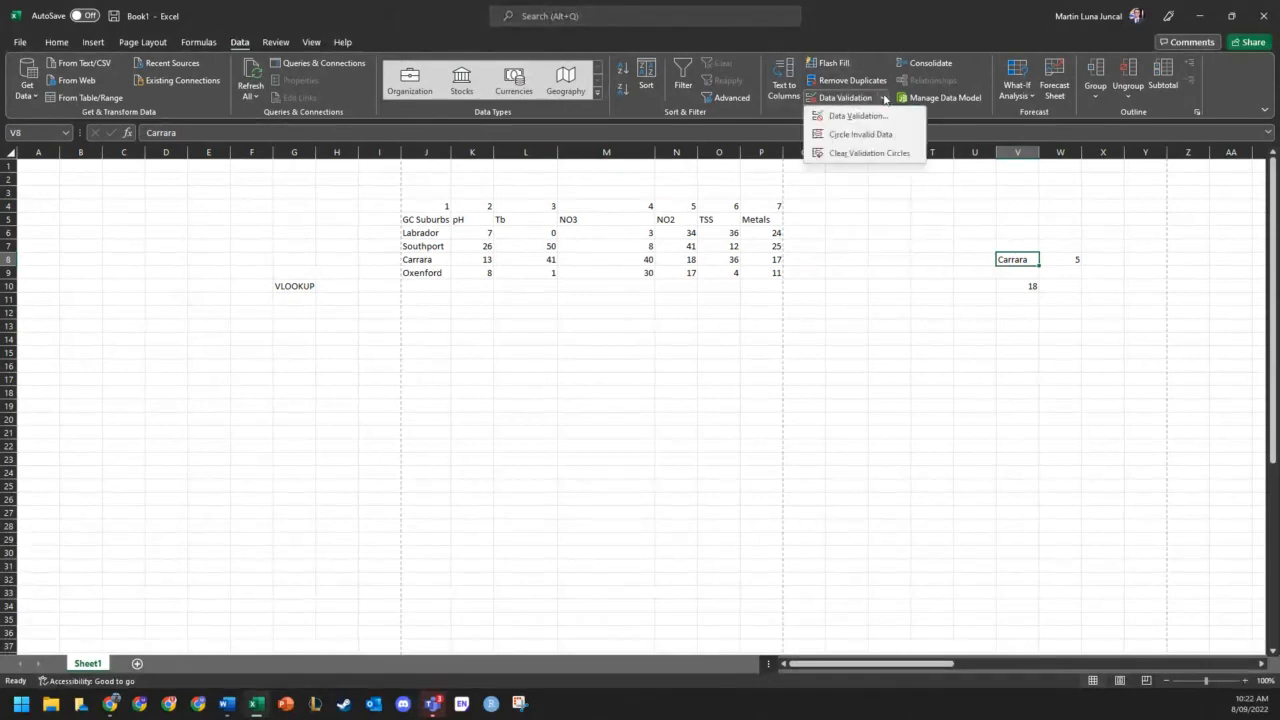
left_click(870, 5)
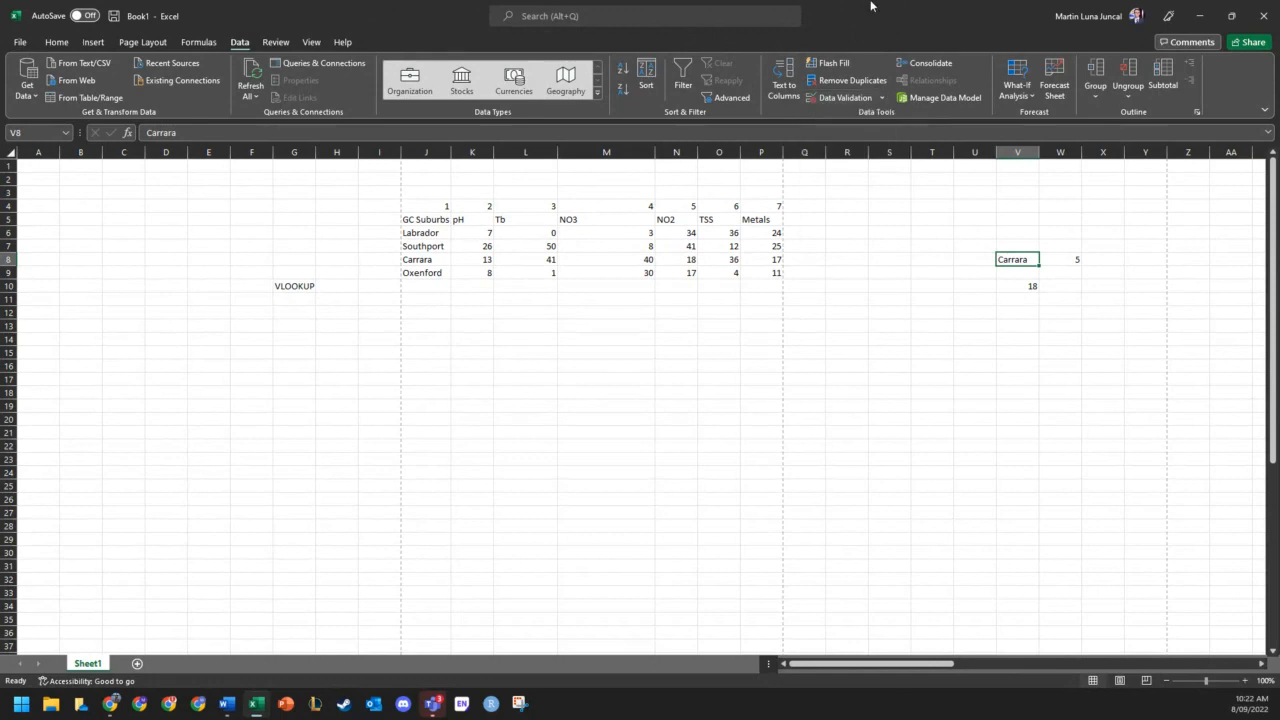
left_click(56, 42)
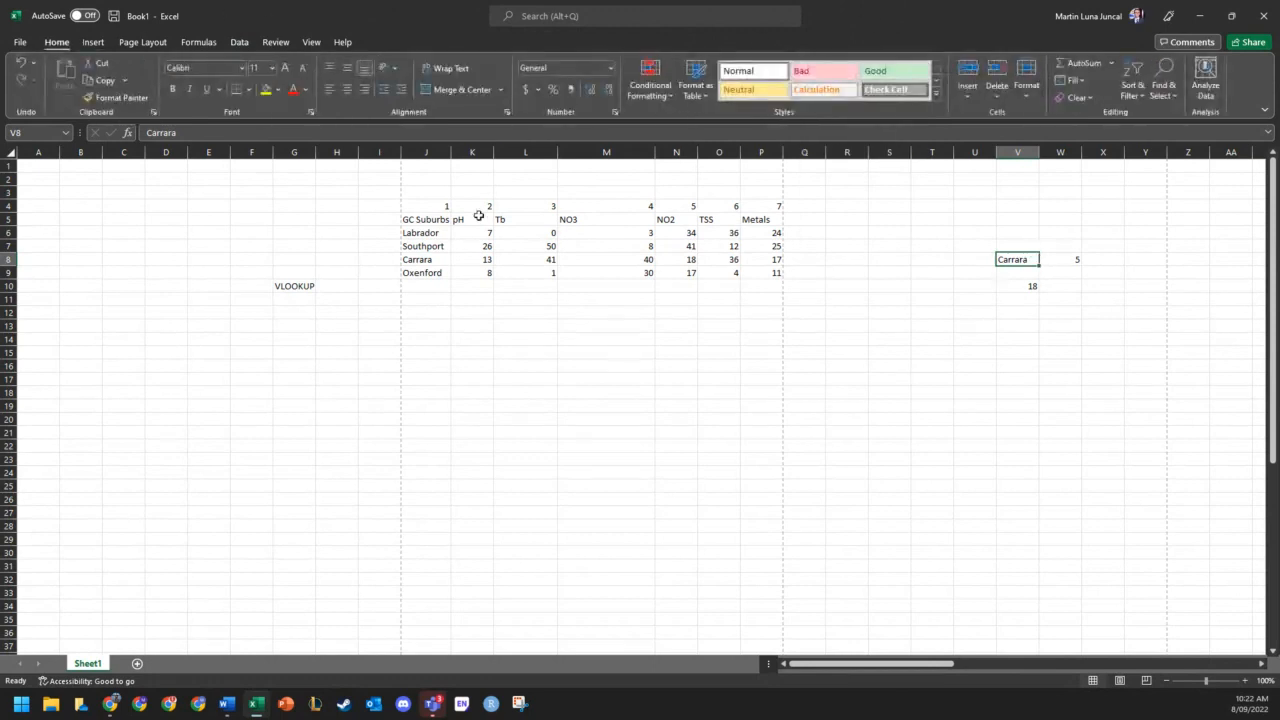
left_click_drag(440, 218, 446, 302)
left_click(1026, 261)
left_click(1034, 287)
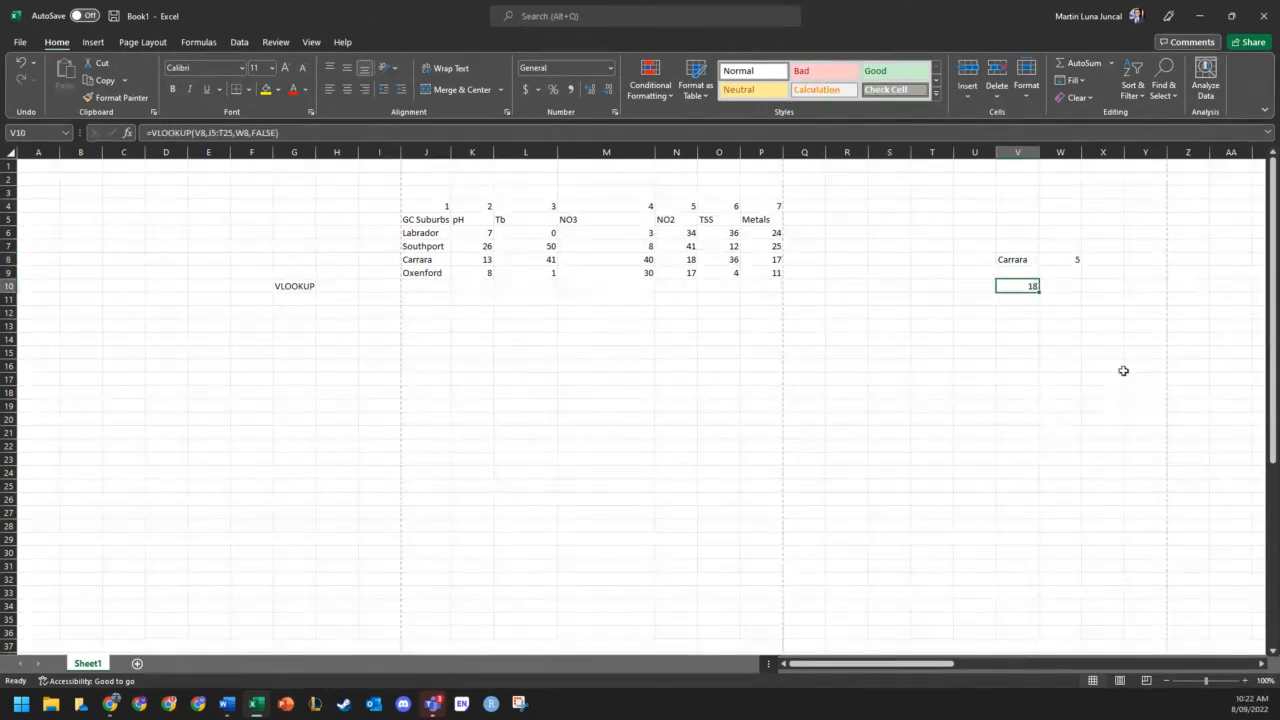
- Clear the whole VLOOKUP example, including the table, label and lookup cells, from F3:X18
left_click_drag(1060, 326, 1121, 398)
key("Delete")
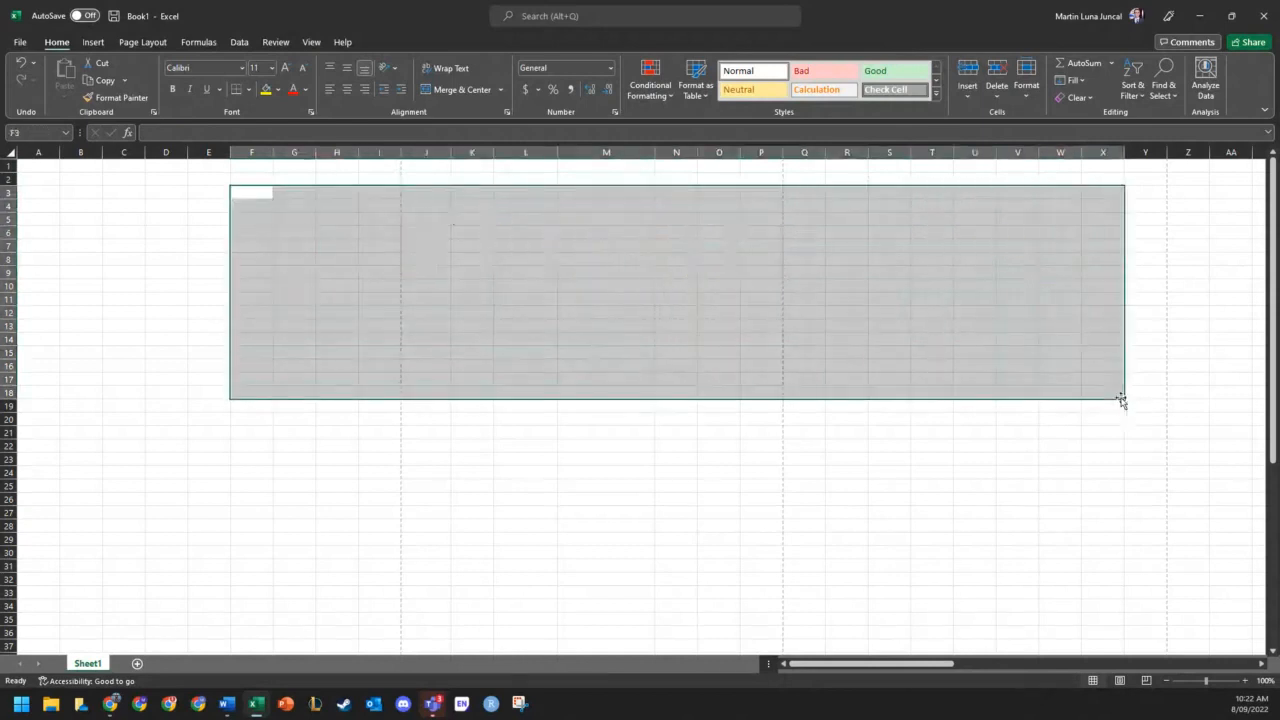
left_click(534, 260)
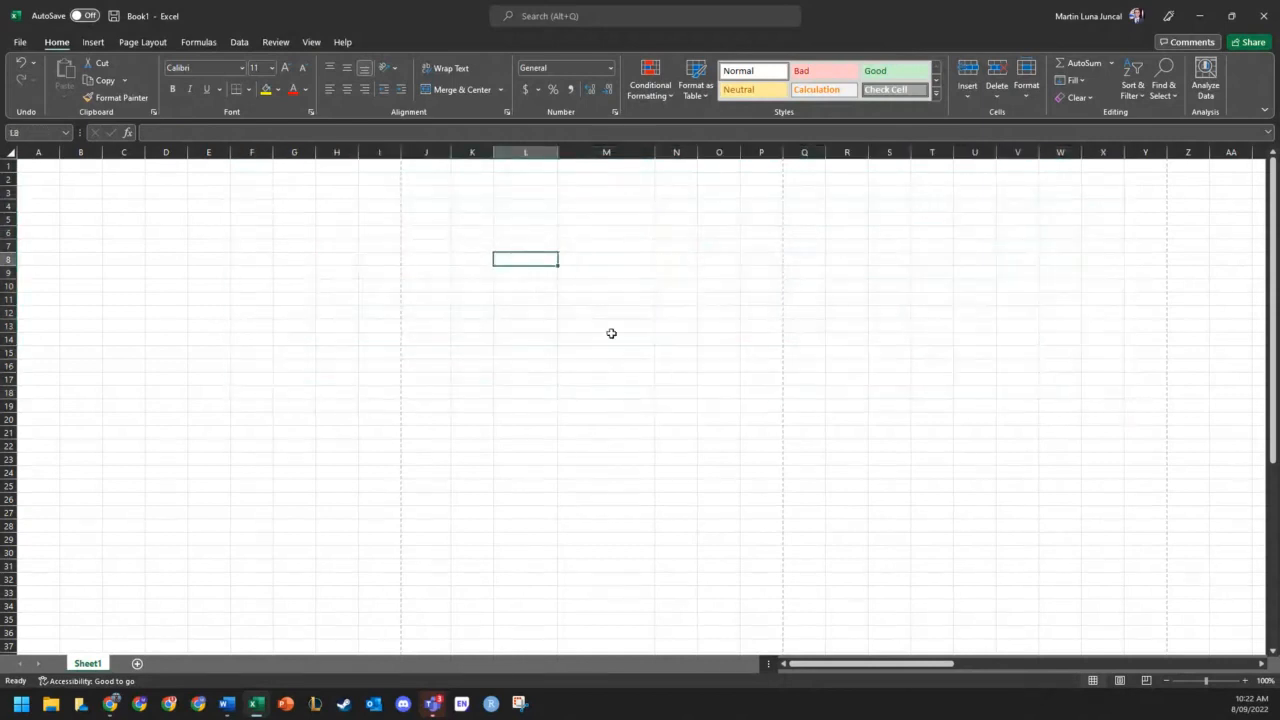
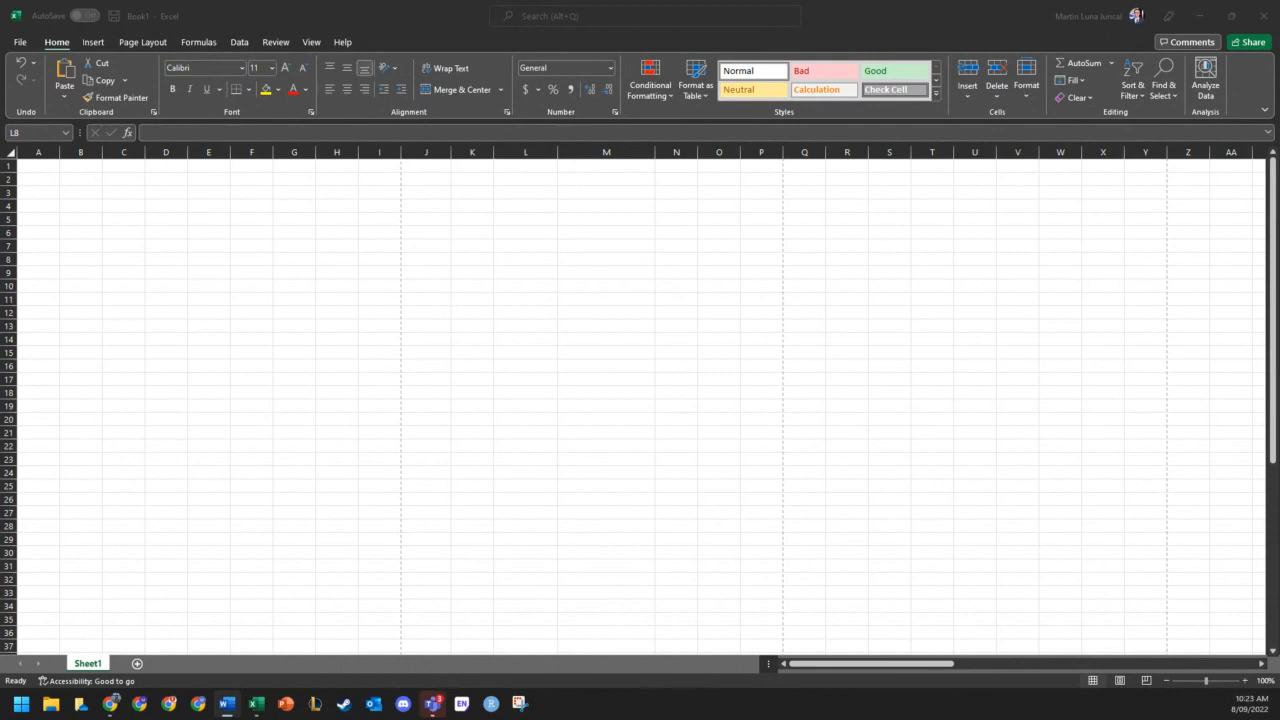
- Paste the copied student data table, from Name through Working While Studying?, into the sheet starting at C5
left_click(137, 220)
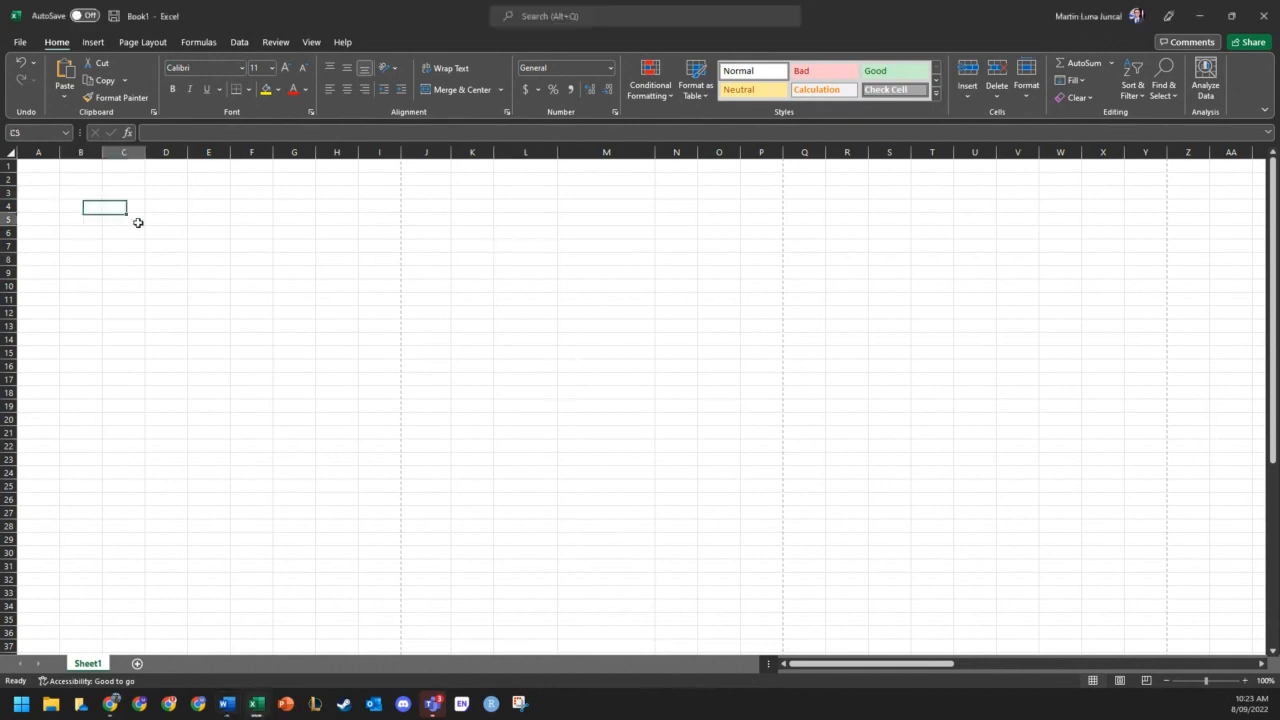
type("Name\tGender\tAge\tYear of Study\tDiscipline\tGPA\tHair Colour\tEye Colour\tHeight (cm)\tWorking While Studying? Alex\tM\t18\t1\tMechanical\t6.26\tBlonde\tBlue\t158\tYes James\tM\t18\t1\tCivil\t5.77\tBrunette\tHazel\t181\tYes Jackson\tM\t19\t2\tCivil\t4.39\tBlonde\tBrown\t167\tNo Daniel\tM\t32\t3\tCivil\t6.73\tRed\tBlue\t167\tYes Sam\tF\t22\t4\tElectrical\t6.71\tBlonde\tGreen\t179\tYes Kayli\tF\t29\t4\tMechanical\t6.87\tBrown\tHazel\t203\tYes George\tM\t28\t4\tElectrical\t4.56\tBlonde\tGreen\t157\tNo Selina\tF\t25\t1\tElectrical\t6.89\tBrown\tBlue\t160\tNo Ben\tM\t26\t3\tMechatronic\t7\tRed\tBrown\t196\tYes Ella\tF\t18\t1\tSoftware\t7\tBlonde\tGreen\t174\tYes Emily\tF\t21\t3\tEnvironmental\t5.85\tBrown\tBrown\t168\tNo Paul\tM\t22\t3\tCivil\t5.33\tBlack\tBlue\t190\tYes Ashleigh\tF\t20\t3\tCivil\t6.23\tBlack\tBrown\t175\tNo Georgia\tF\t43\t1\tElectrical\t4.4\tBrown\tHazel\t178\tYes Lauchlan\tM\t36\t2\tMechanical\t5.59\tBlonde\tBlue\t185\tYes")
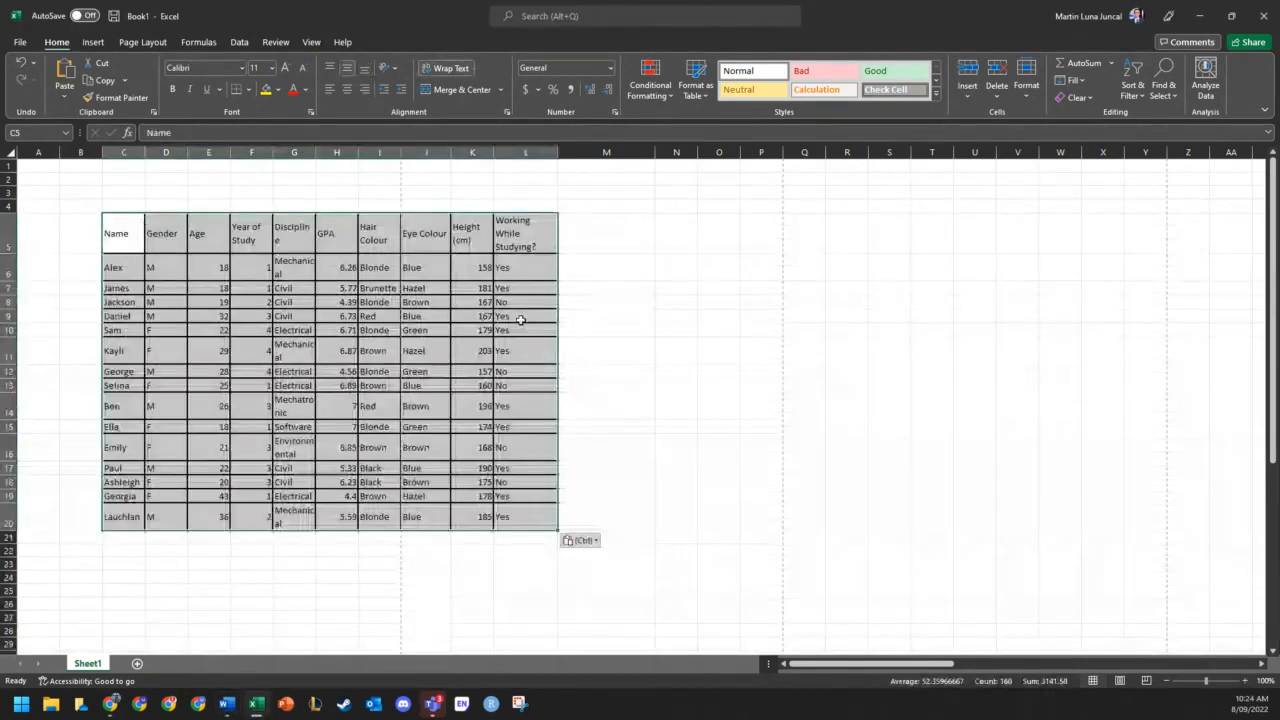
left_click(702, 318)
- Auto-fit the Name and Discipline columns and widen the Year of Study column so its header fits on one line
double_click(144, 152)
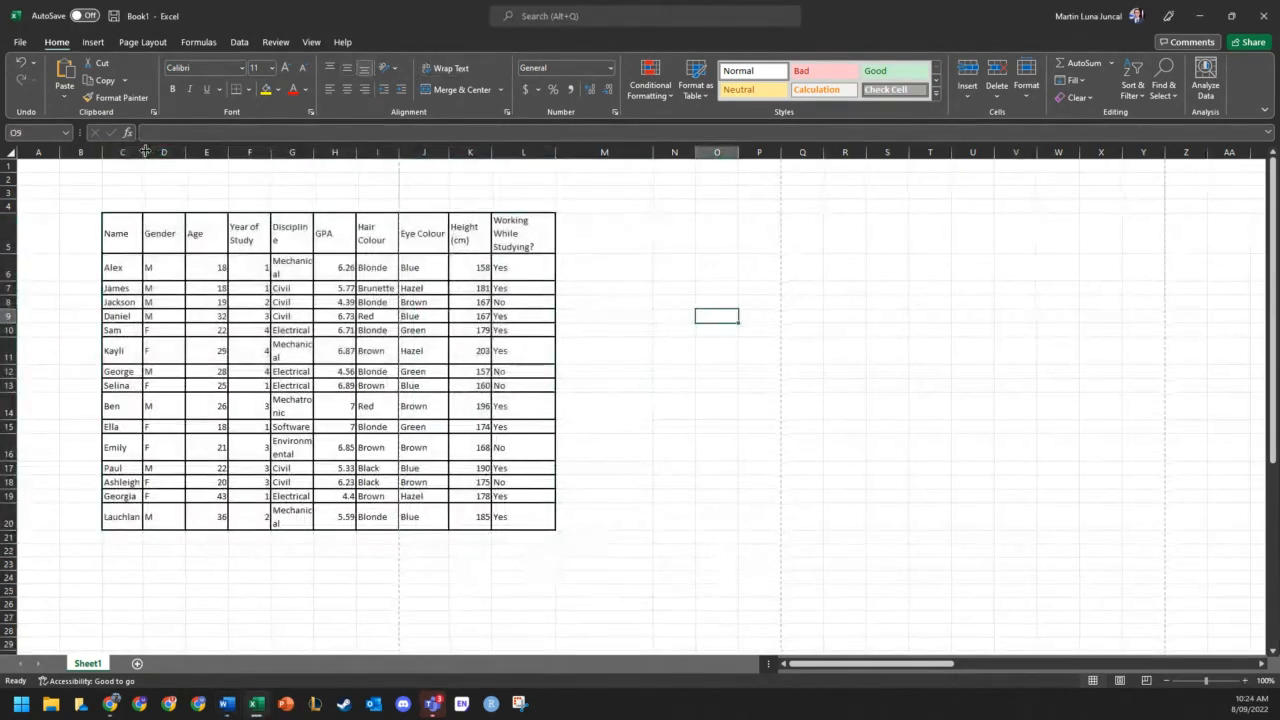
double_click(313, 152)
left_click(268, 154)
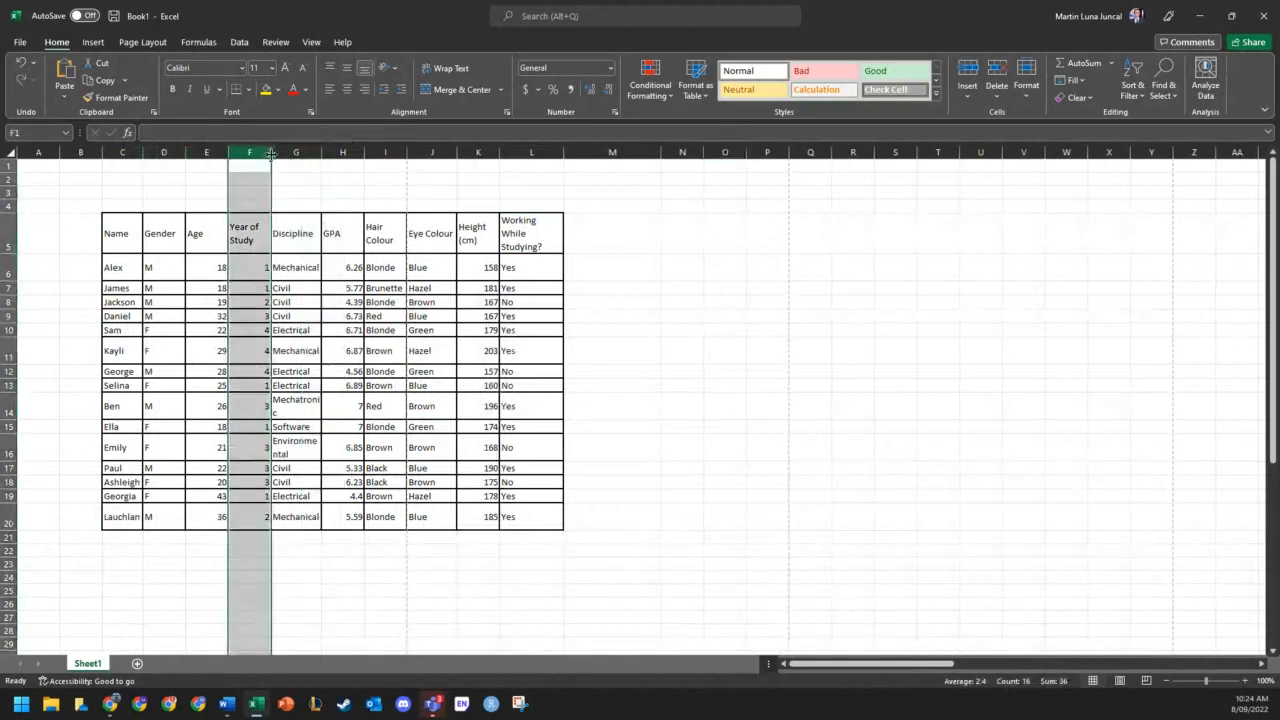
double_click(271, 153)
left_click_drag(264, 153, 302, 153)
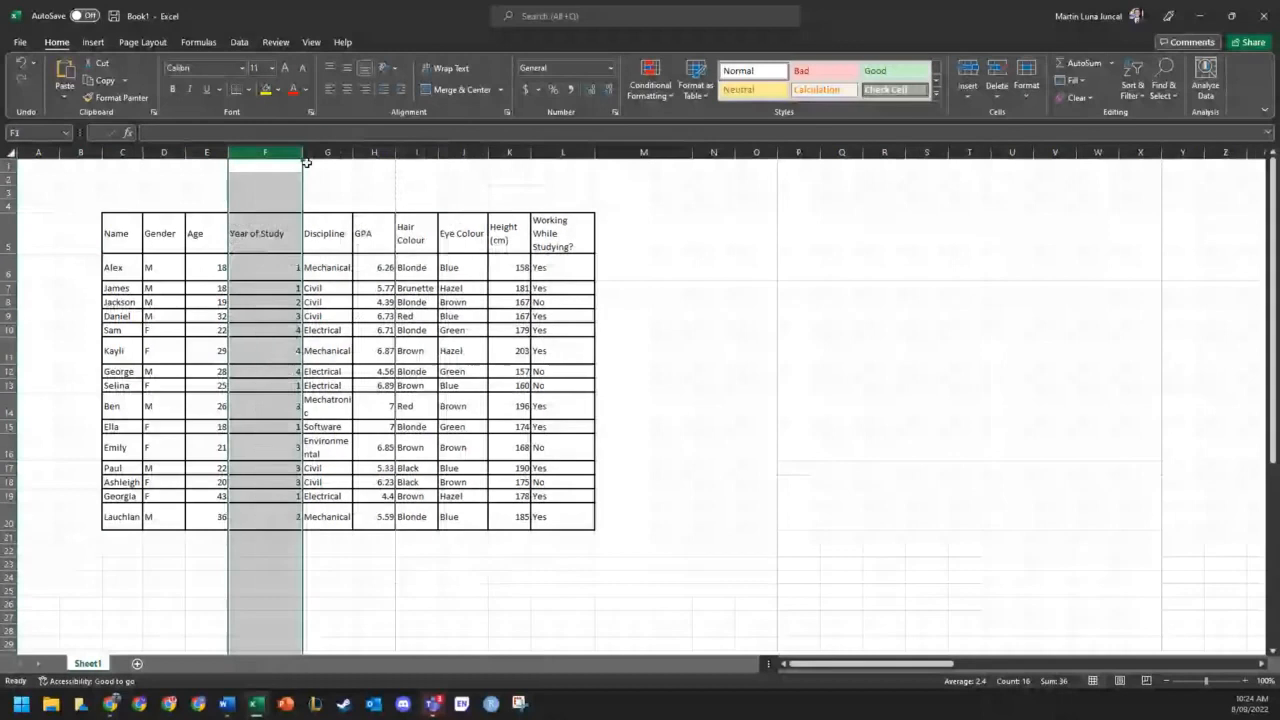
left_click(640, 205)
- Widen the Working While Studying?, Height (cm), Hair Colour and Discipline columns so their text fits on one line
double_click(593, 152)
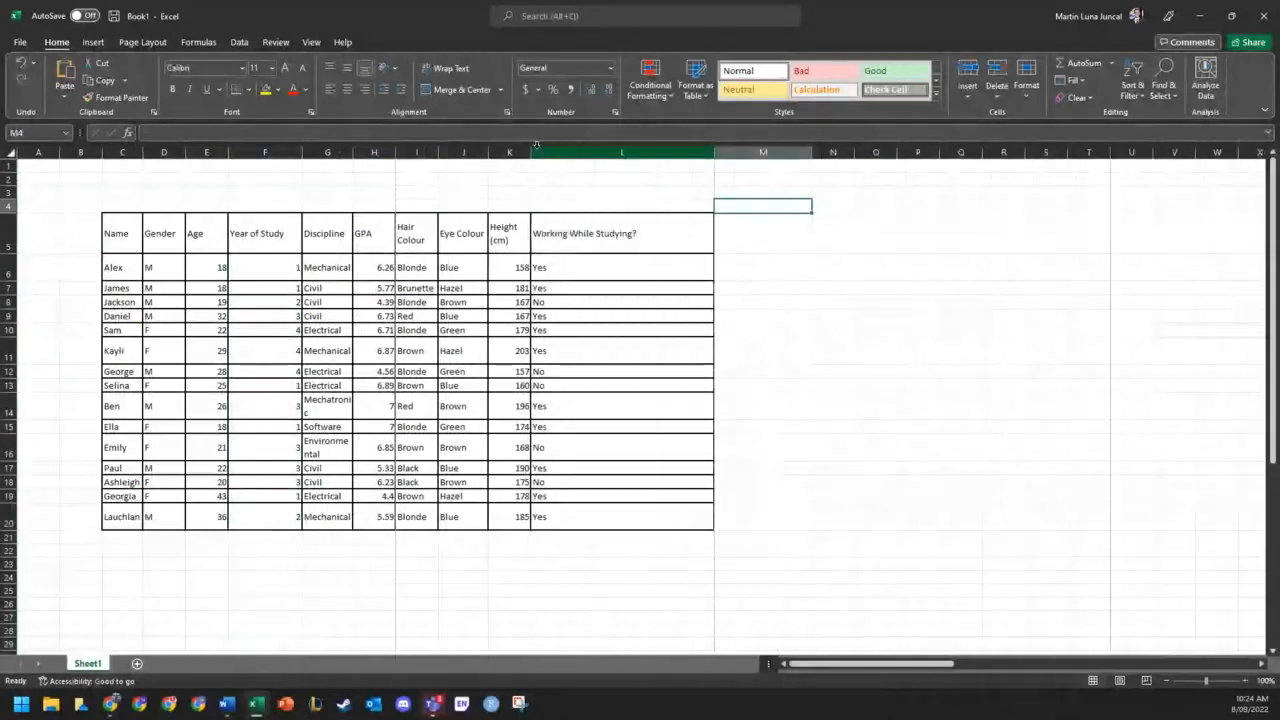
double_click(533, 153)
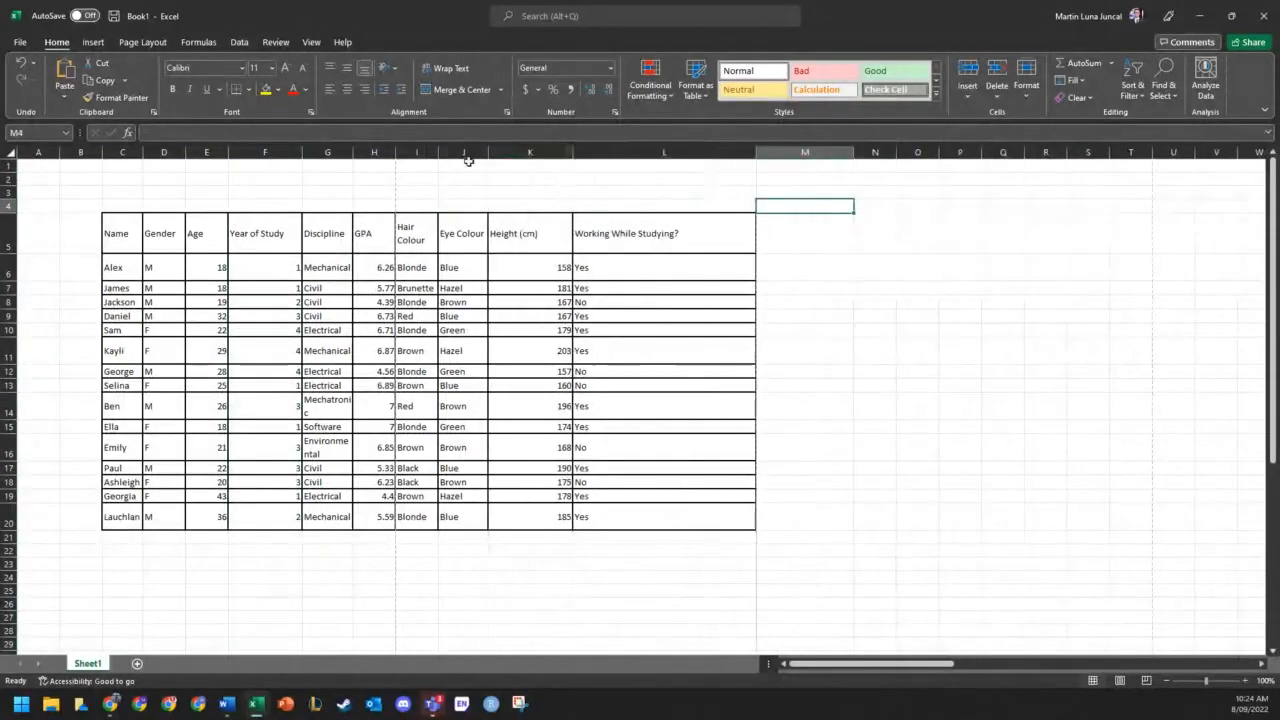
left_click_drag(438, 153, 466, 155)
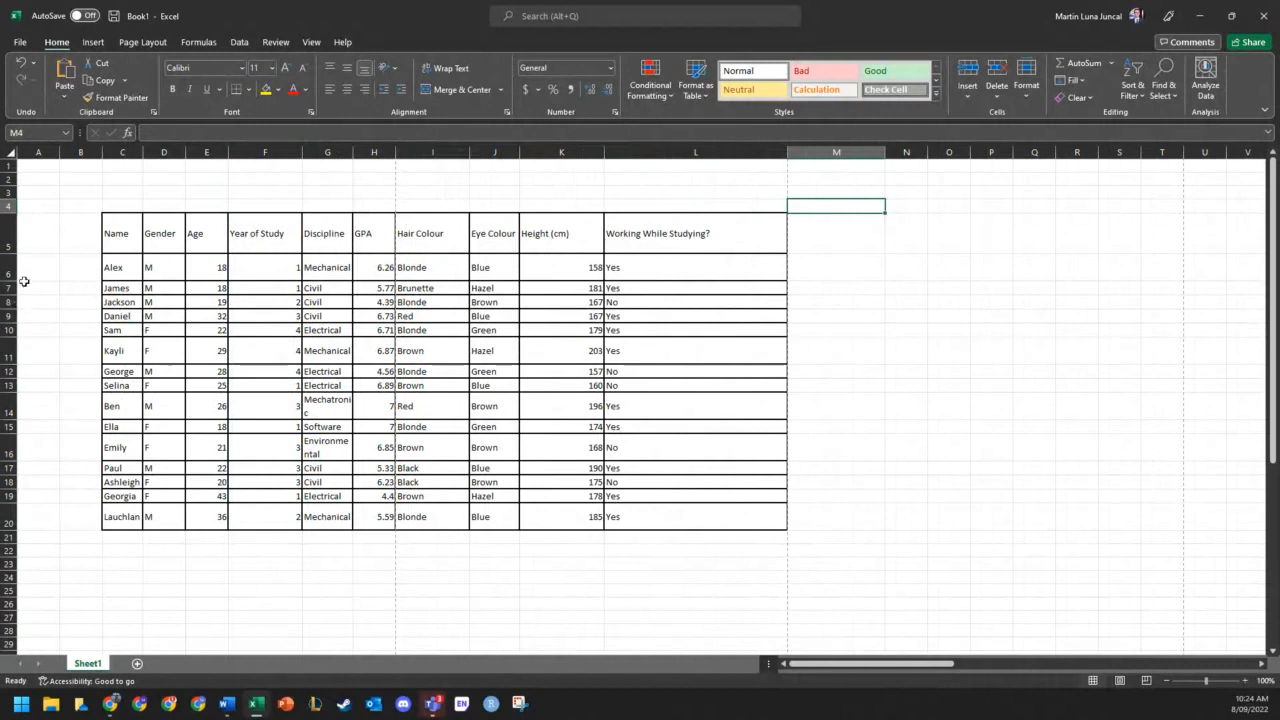
left_click(7, 248)
left_click(205, 266)
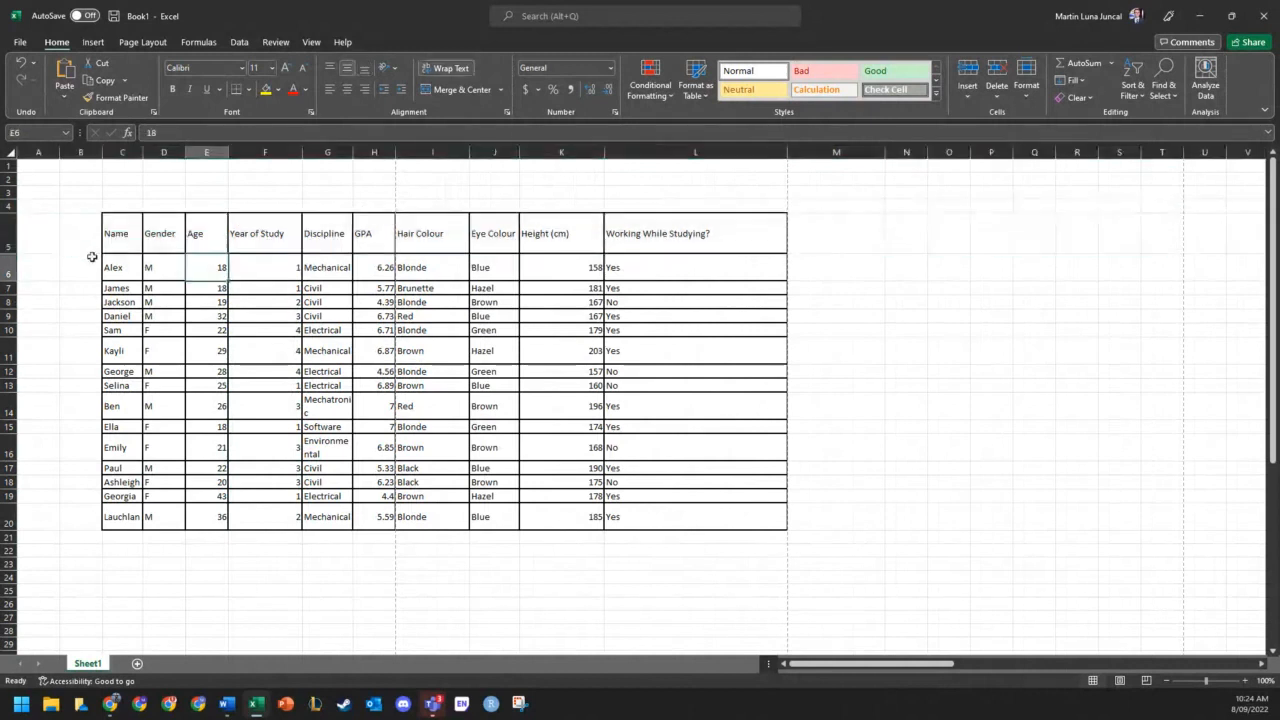
double_click(352, 152)
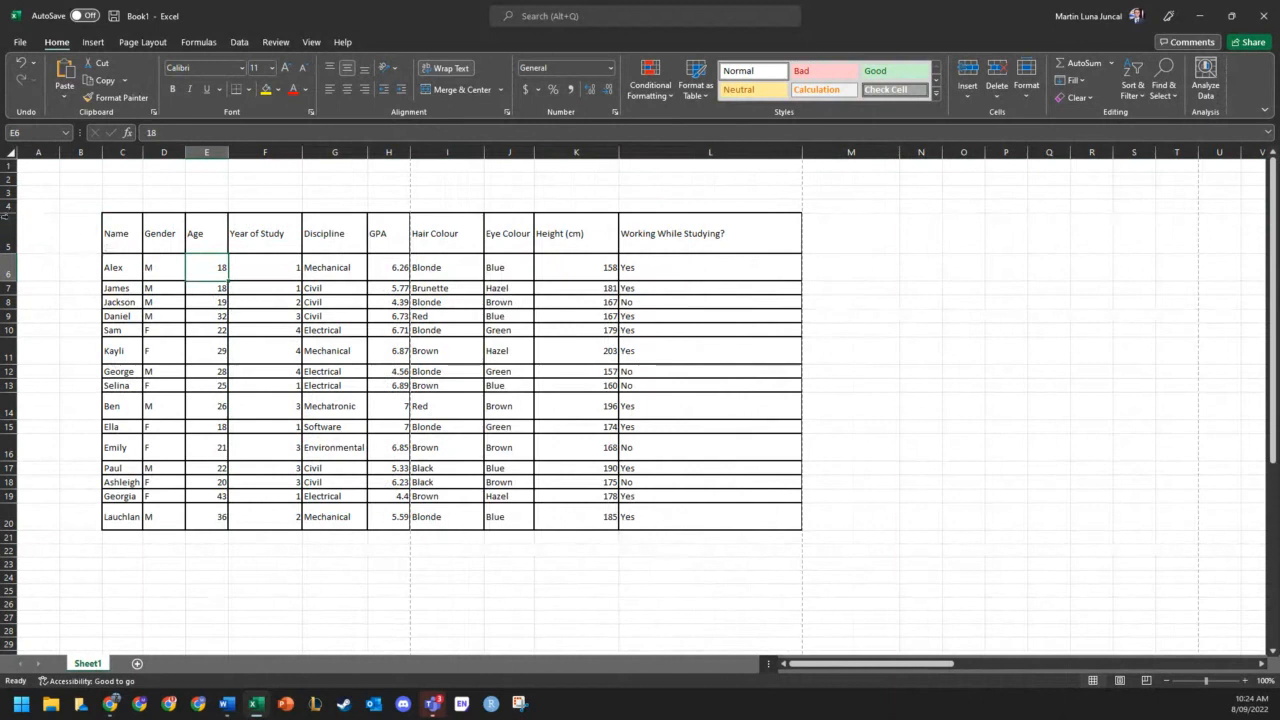
- Auto-fit the heights of table rows 5 to 20 to their contents
left_click_drag(7, 228, 10, 530)
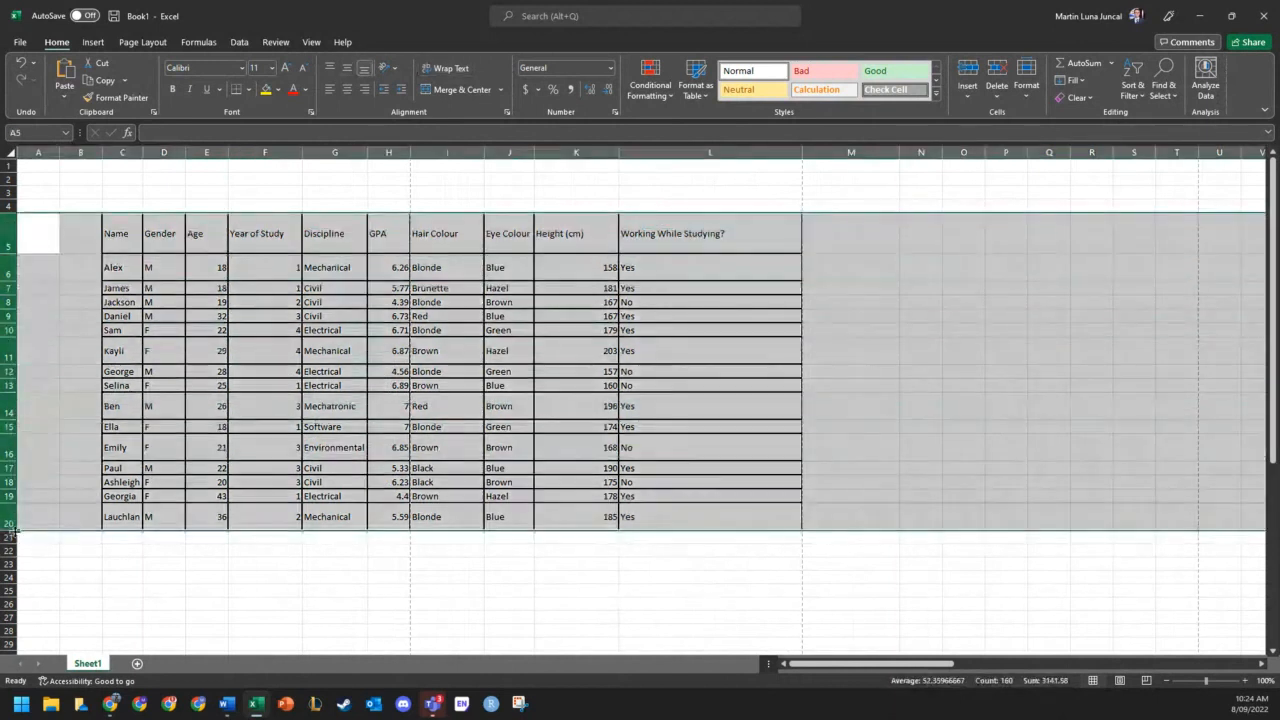
double_click(12, 530)
left_click(888, 462)
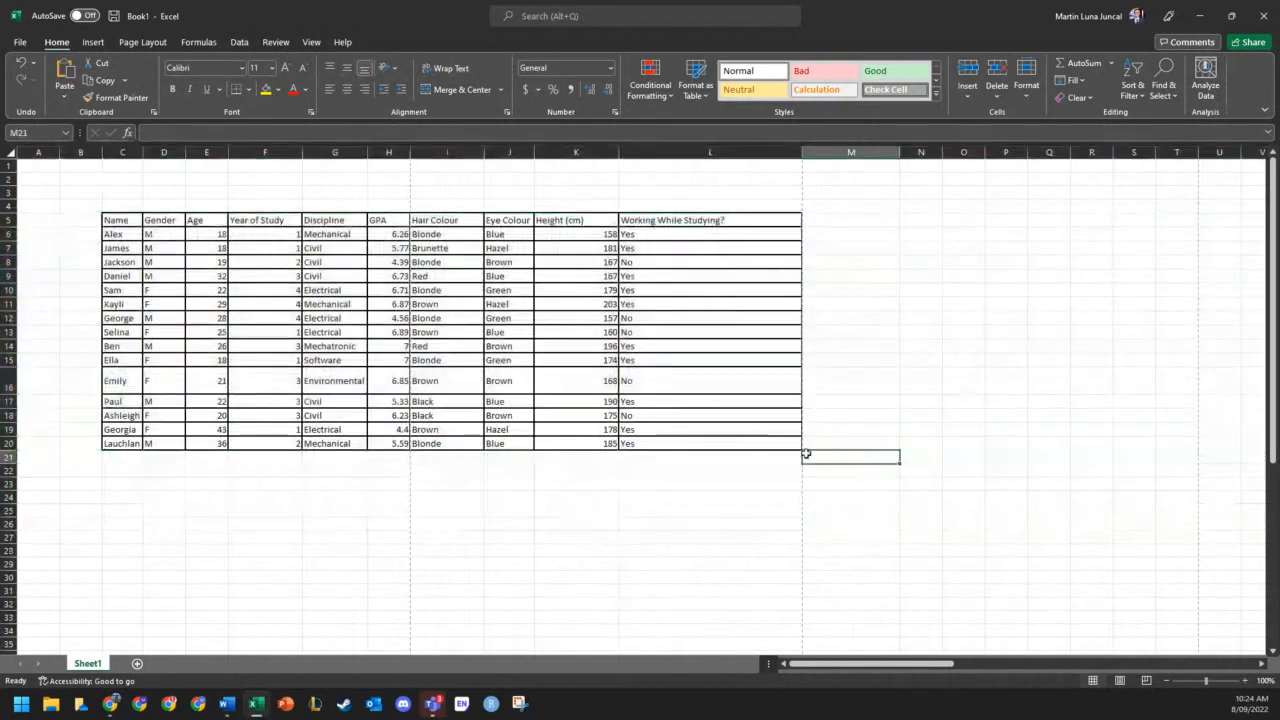
left_click_drag(801, 152, 664, 152)
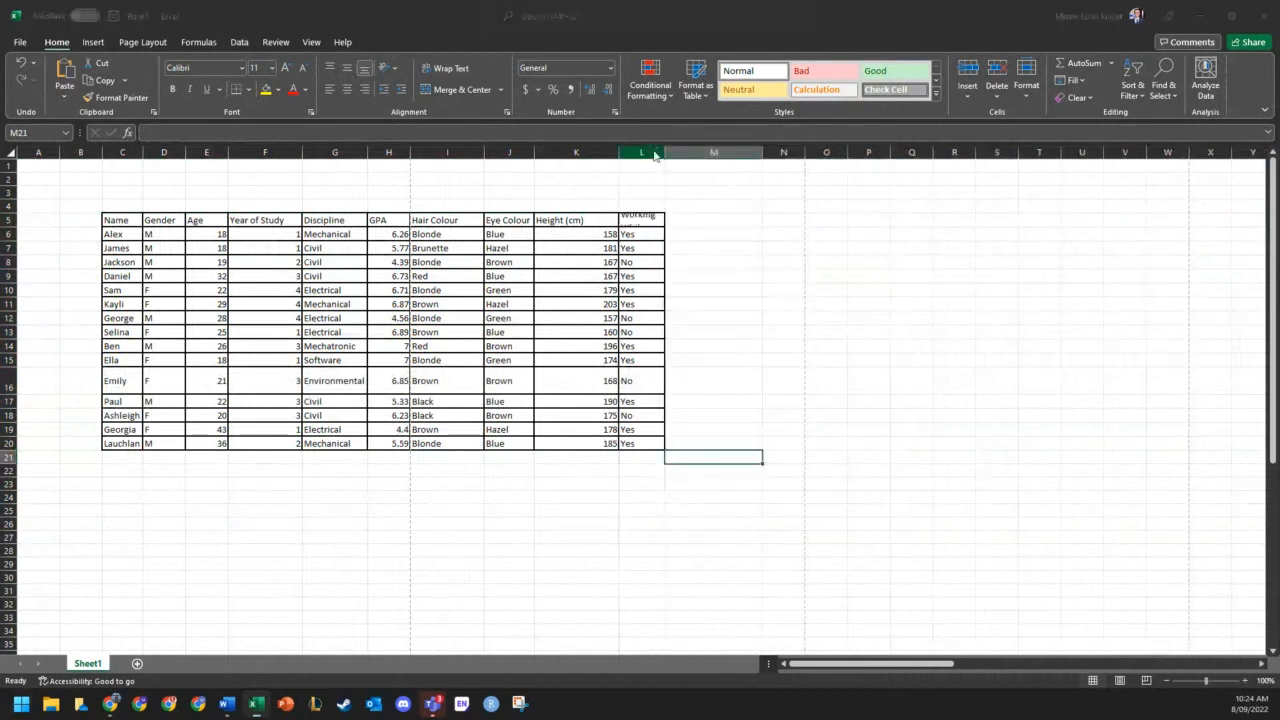
key("ctrl+z")
left_click(938, 315)
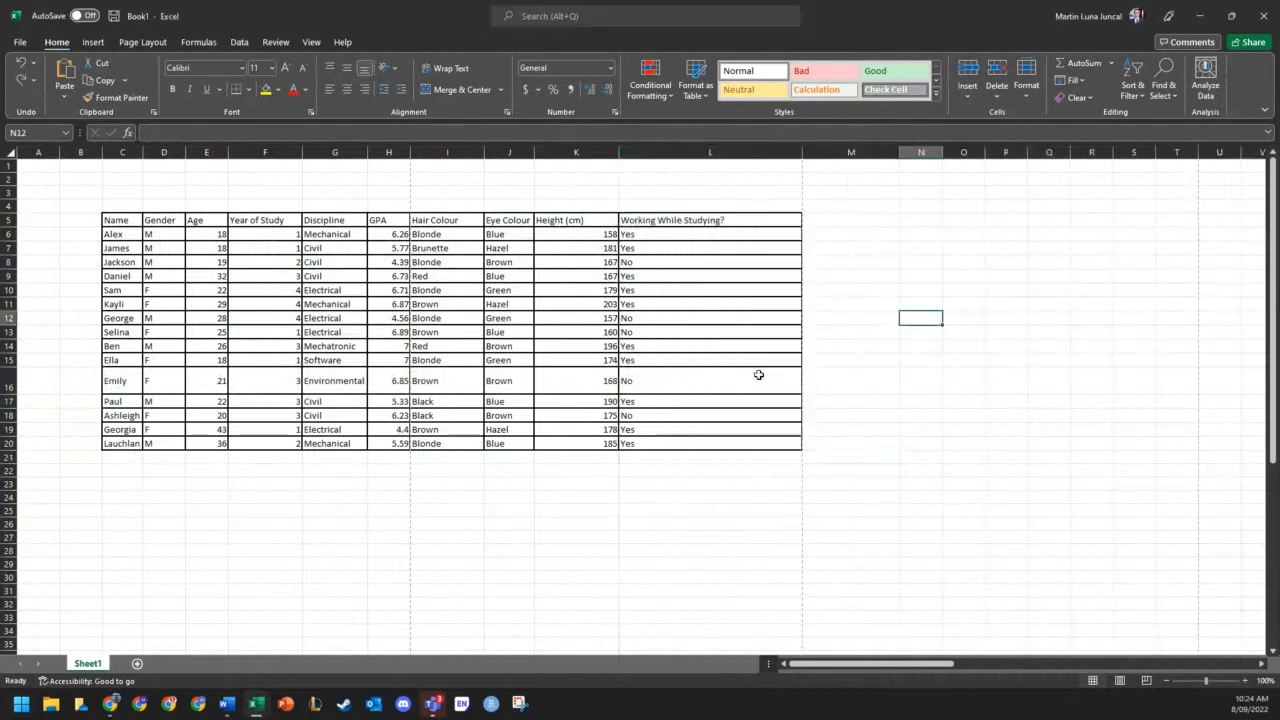
left_click(1052, 361)
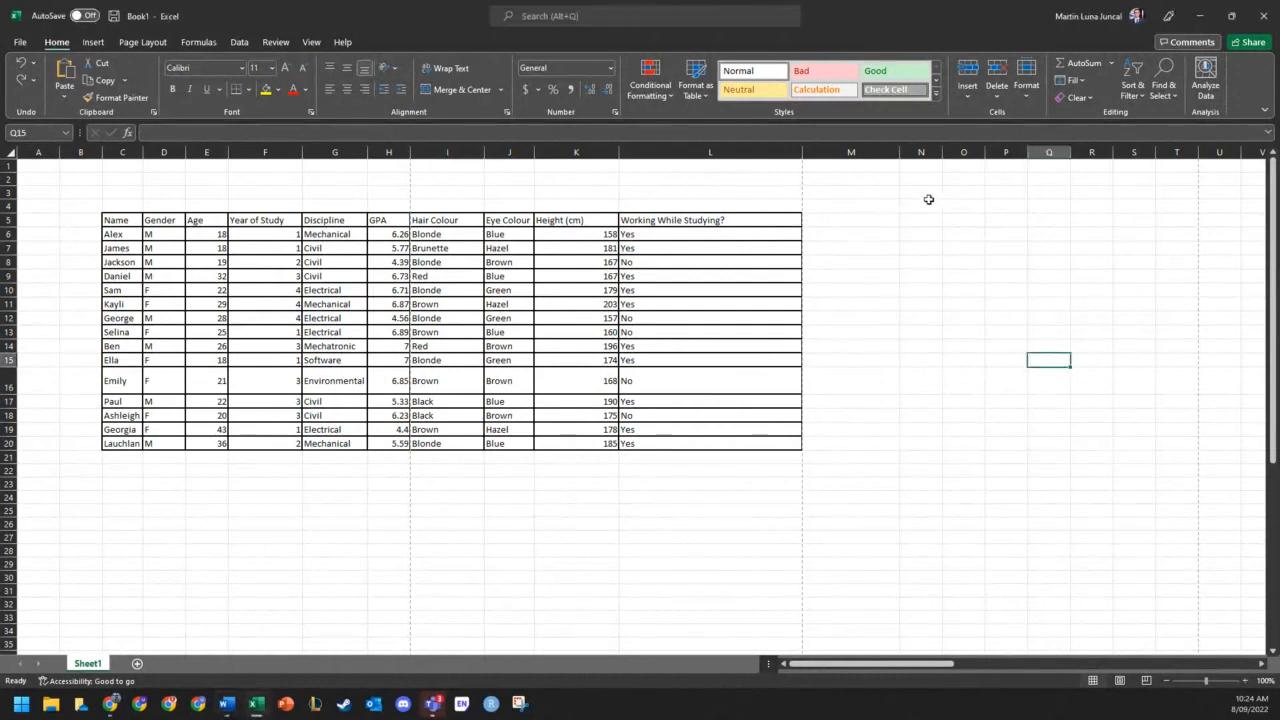
- Narrow the empty column M beside the table and enter the label "Q1" in N4
left_click(857, 204)
left_click_drag(900, 151, 845, 151)
left_click(866, 205)
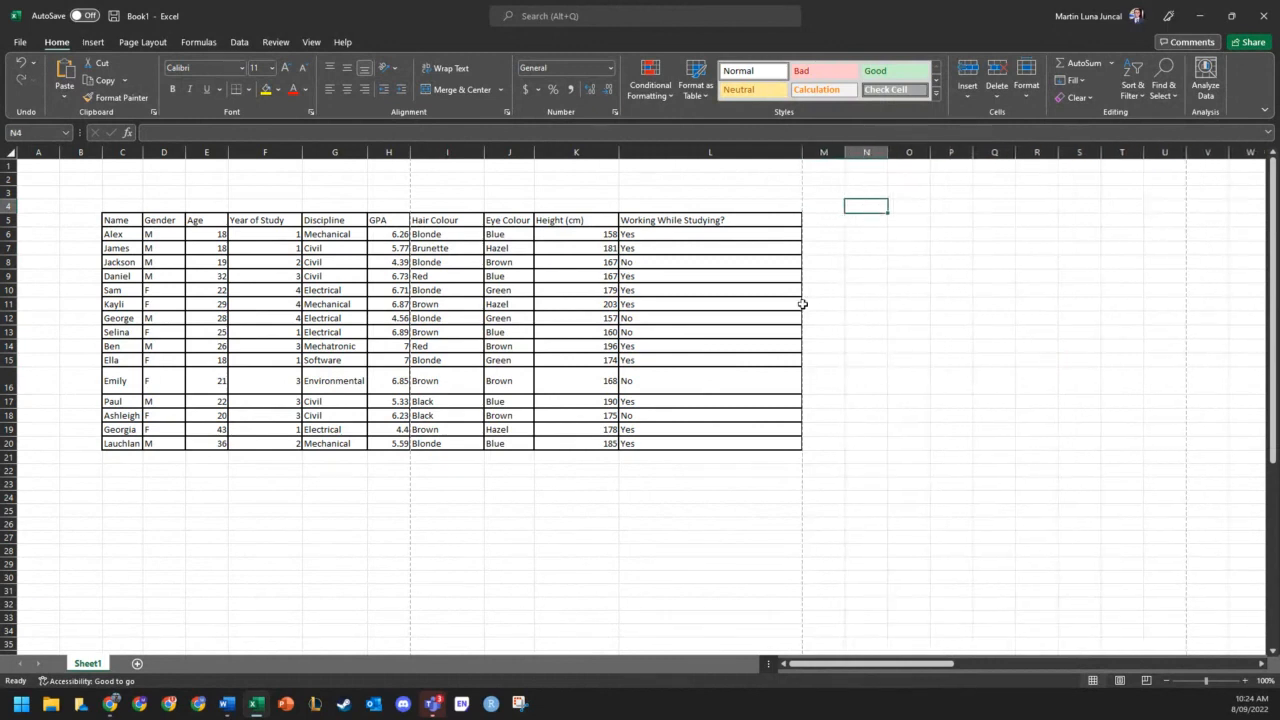
type("Q1")
key("Return")
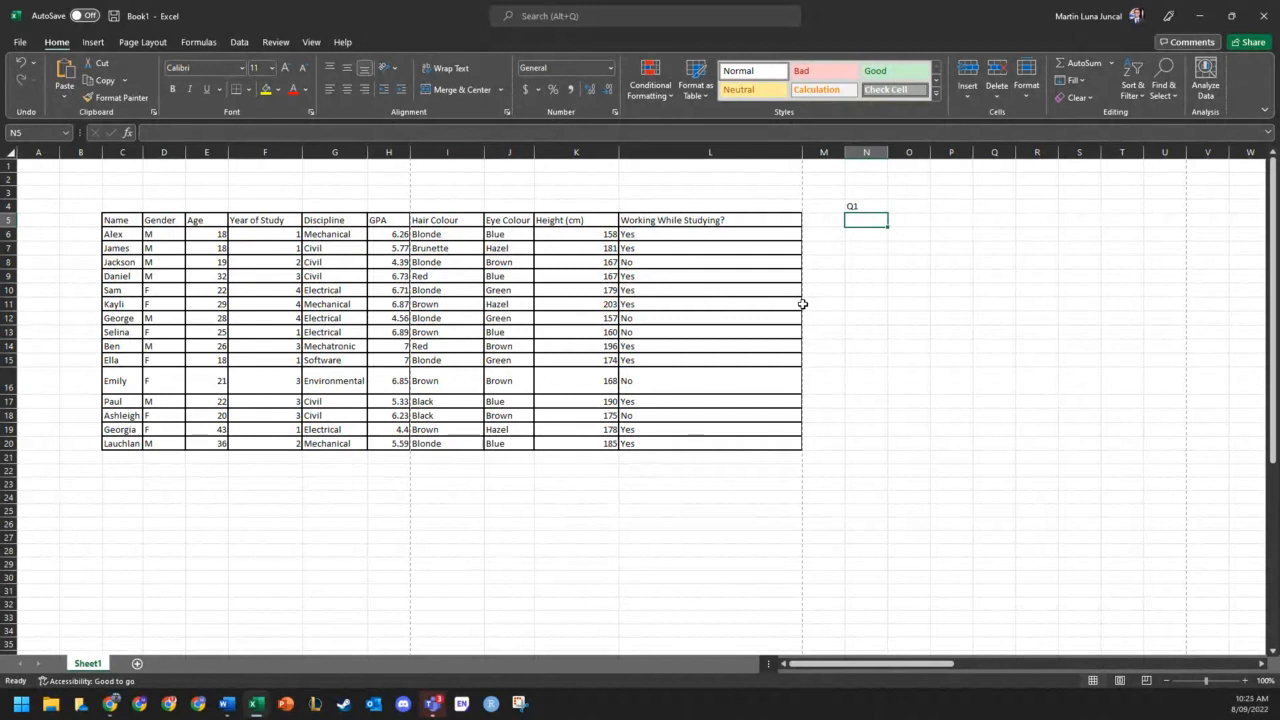
- Start an IF formula in N5 with the logical test AND(D6="M",K6>175), checking the first student's gender and height
type("=IF(")
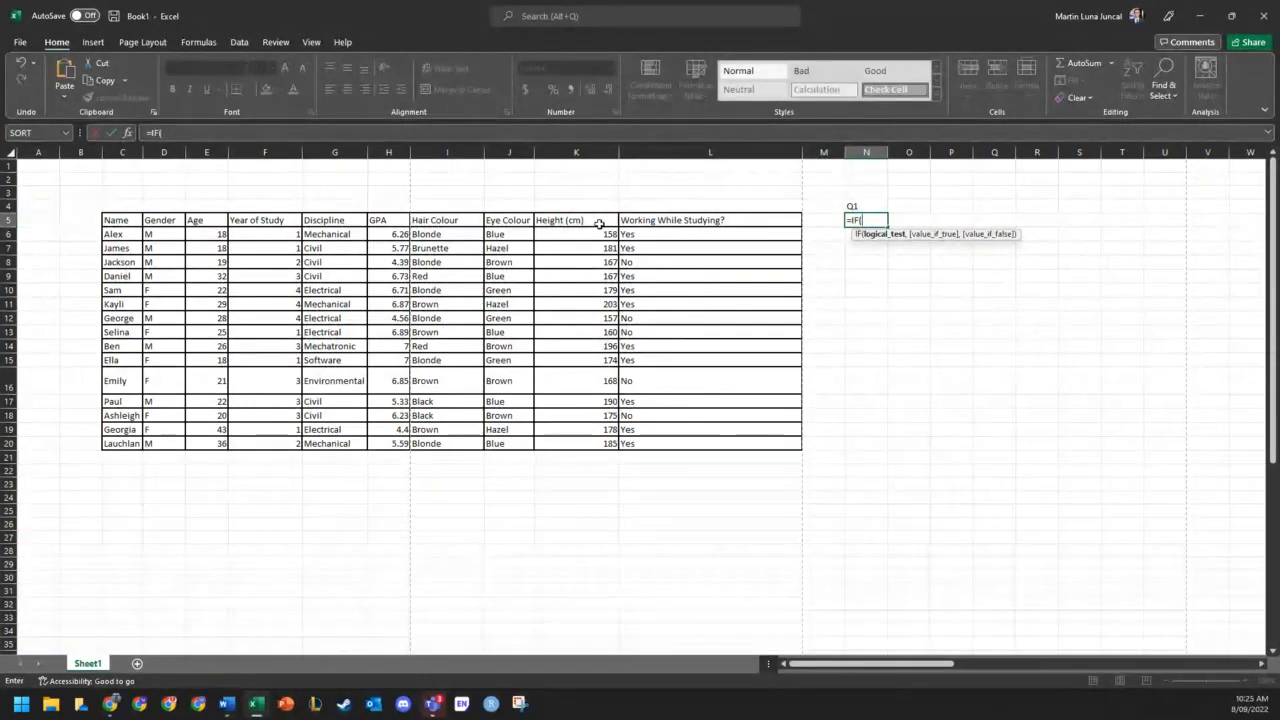
type("AND")
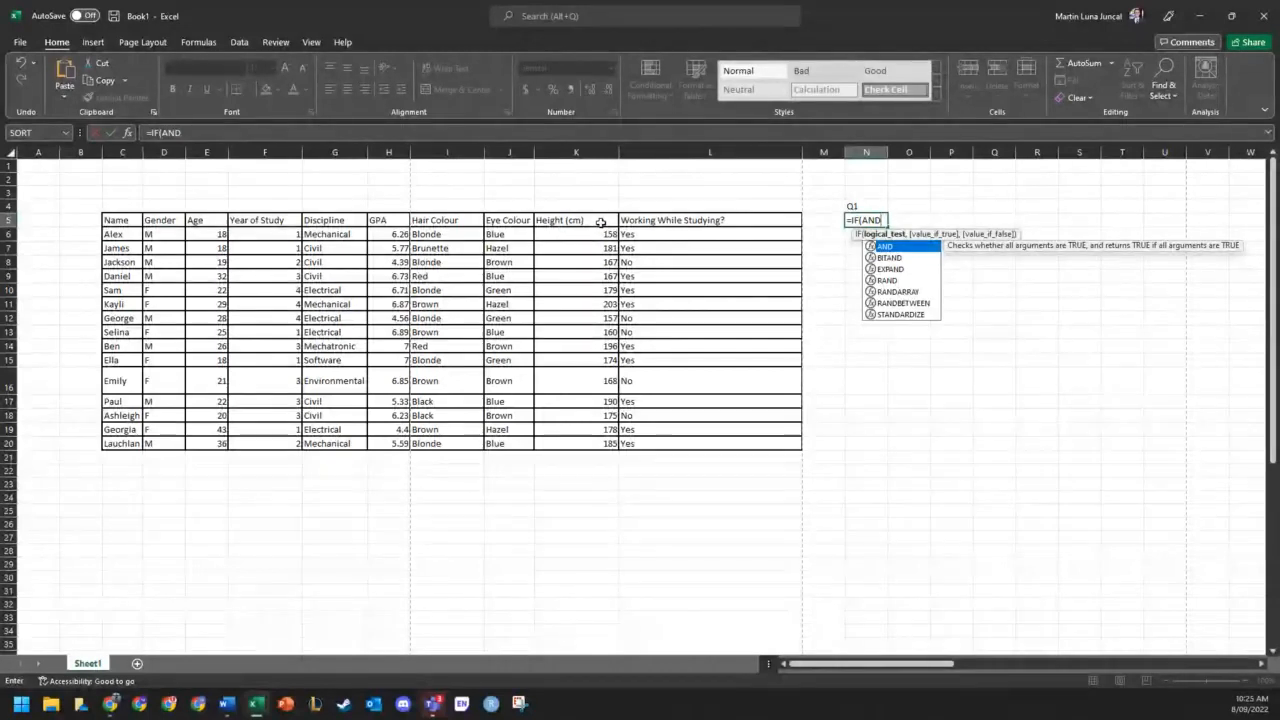
type("(")
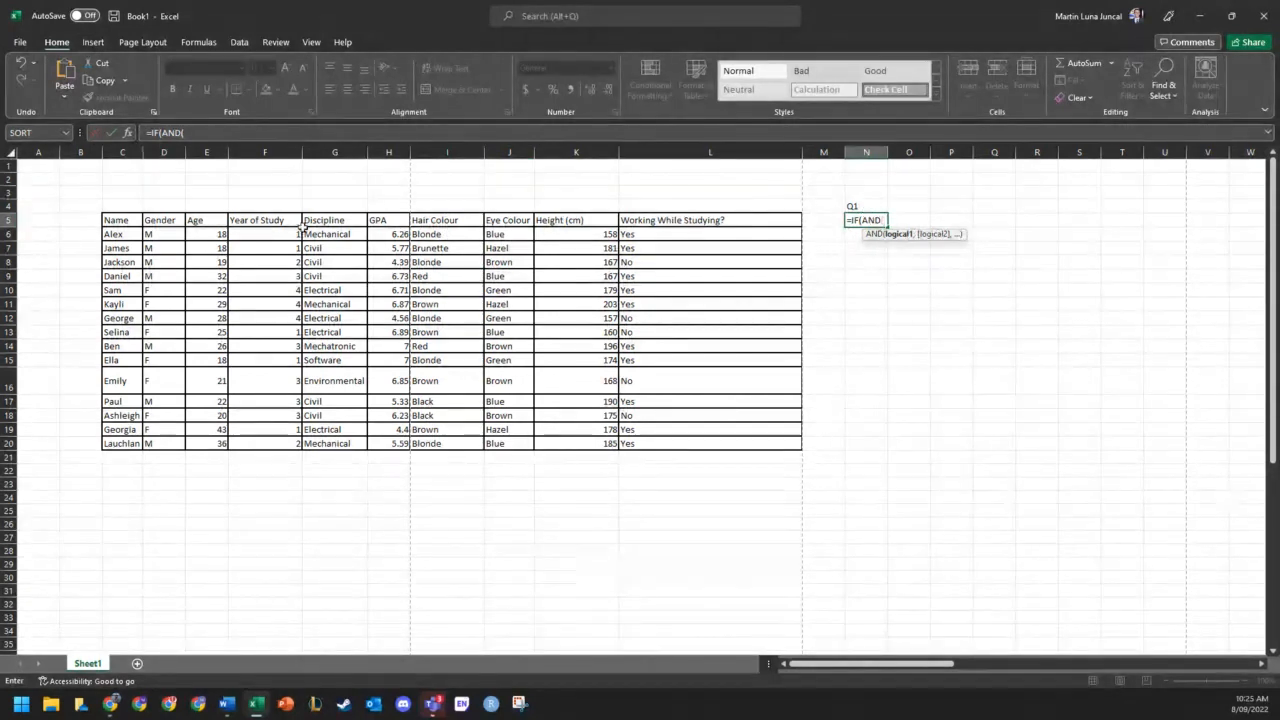
left_click(170, 234)
type("=")
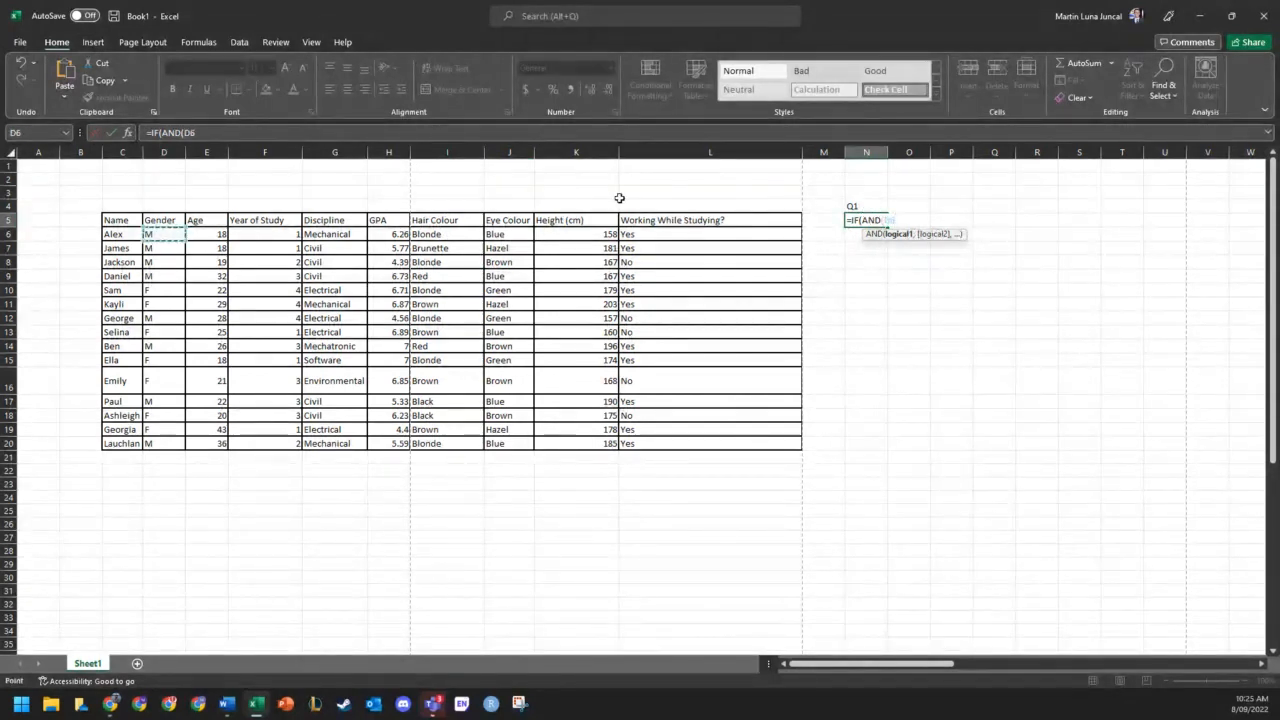
type("\"M\",")
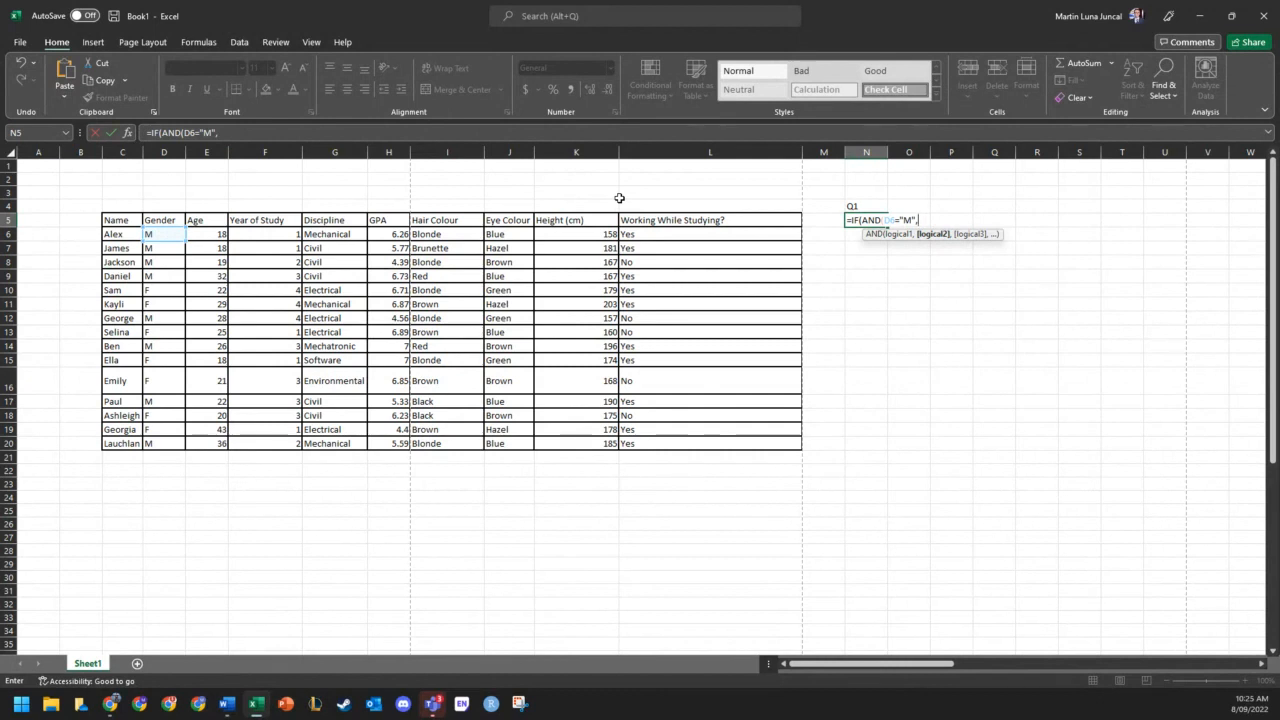
left_click(577, 233)
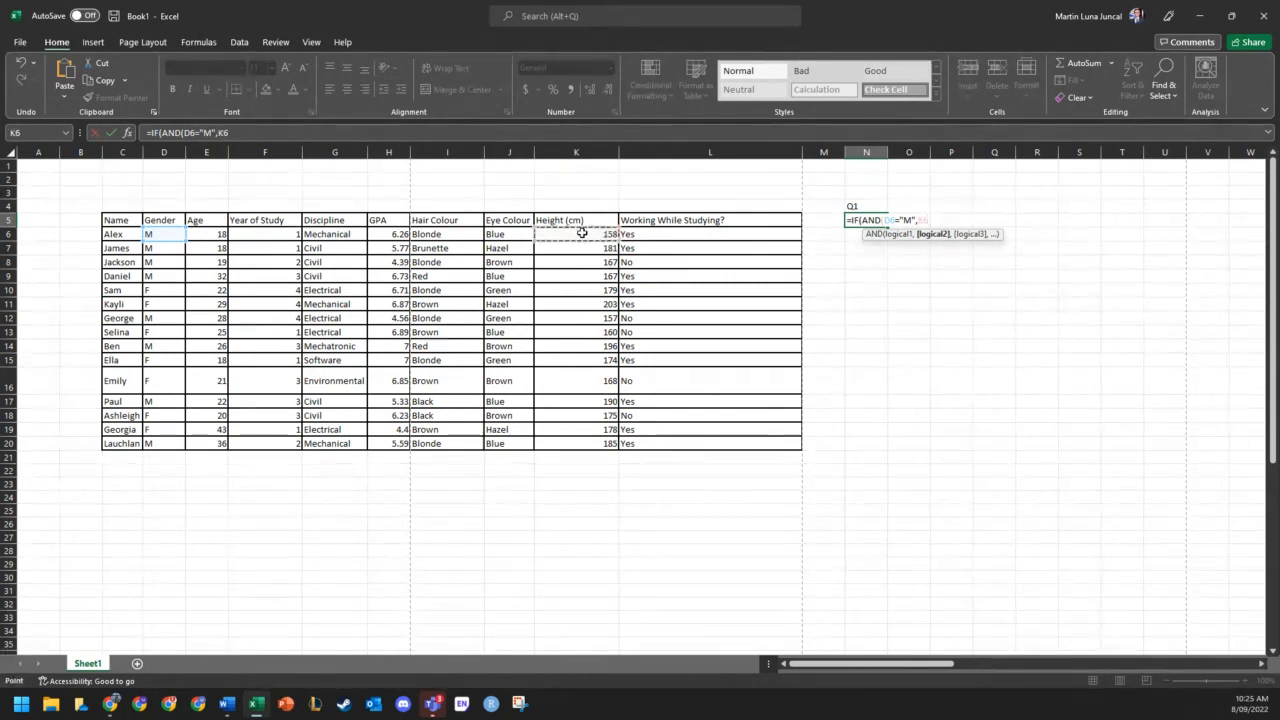
type(">175")
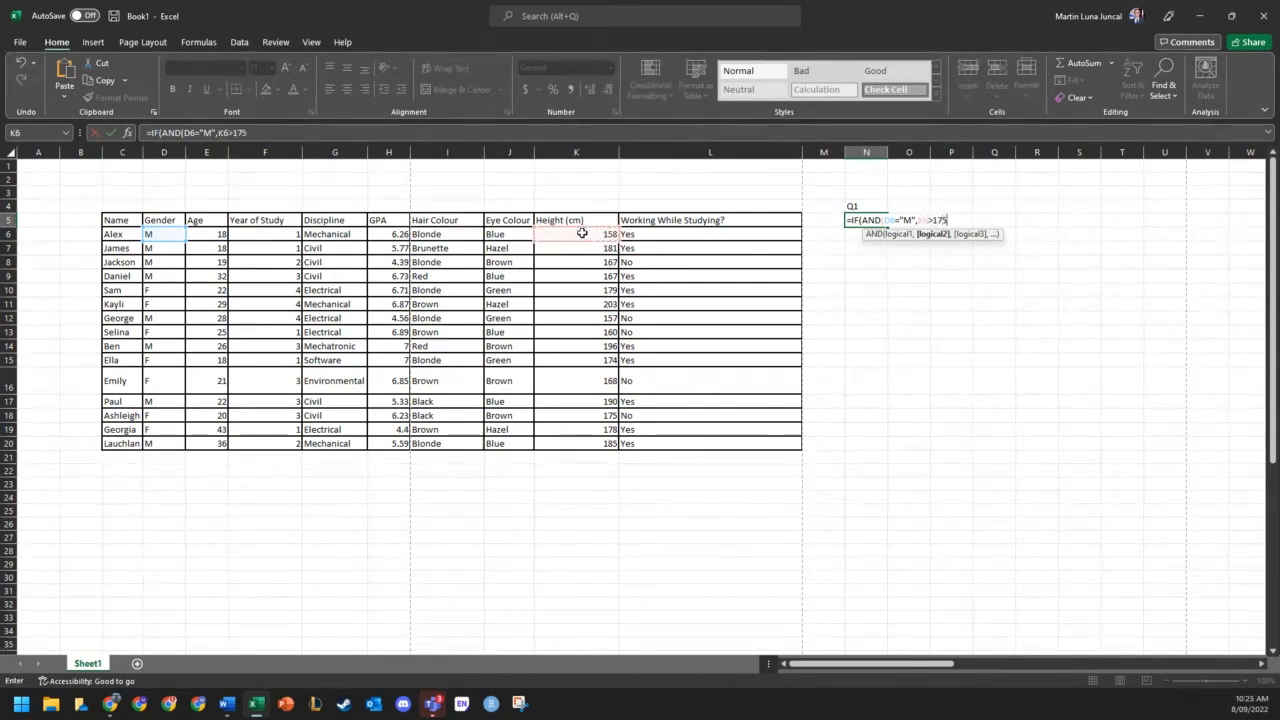
type(")")
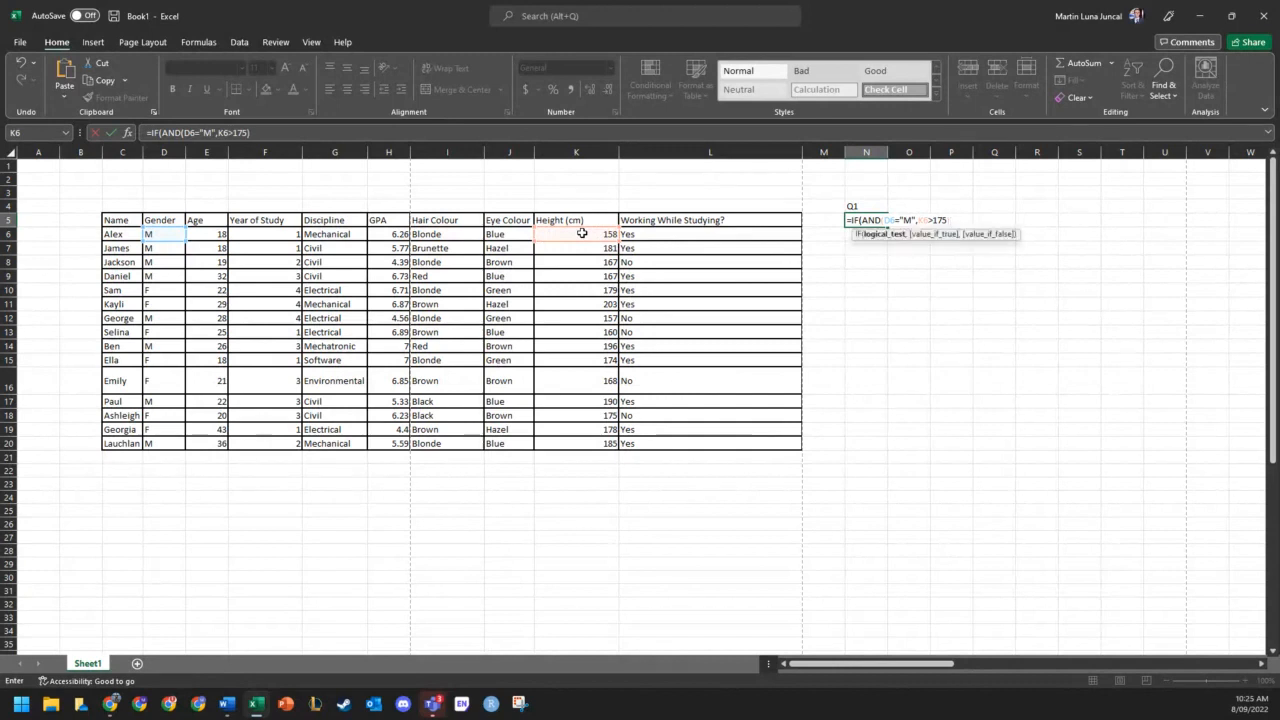
- Complete the N5 formula so it returns the name in C6 if true and an empty string "" if false
type(",")
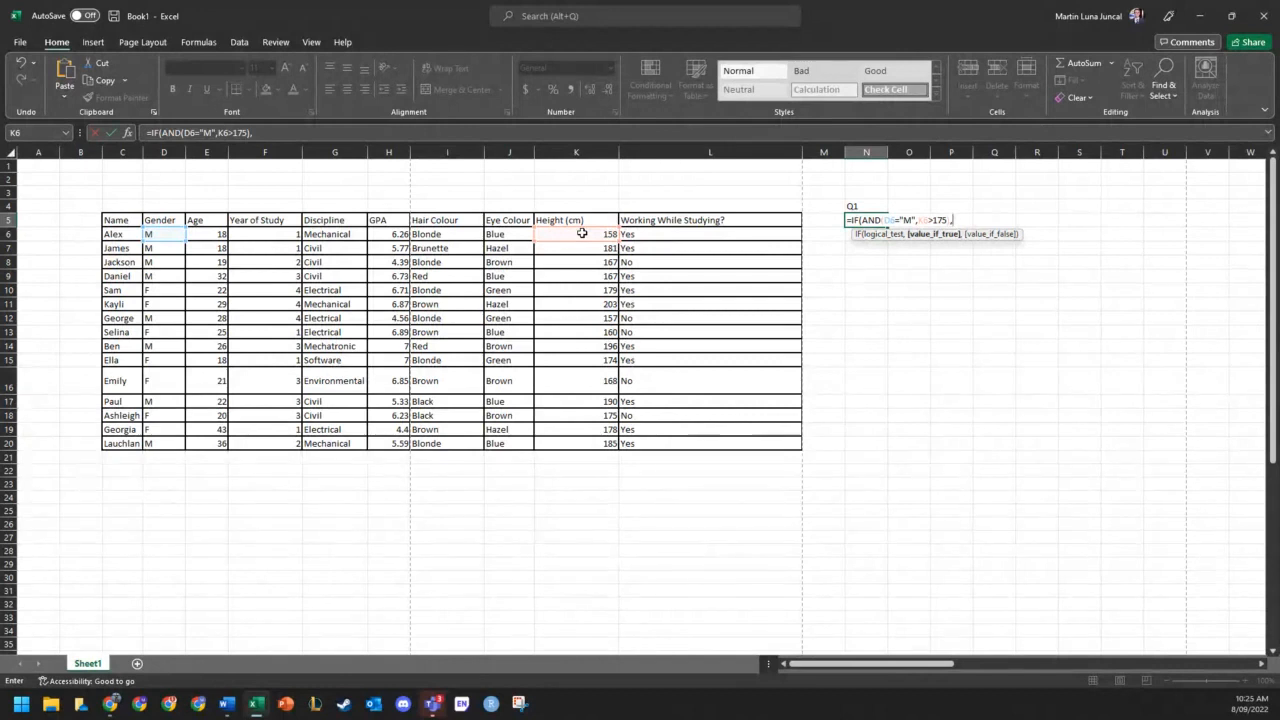
left_click(126, 234)
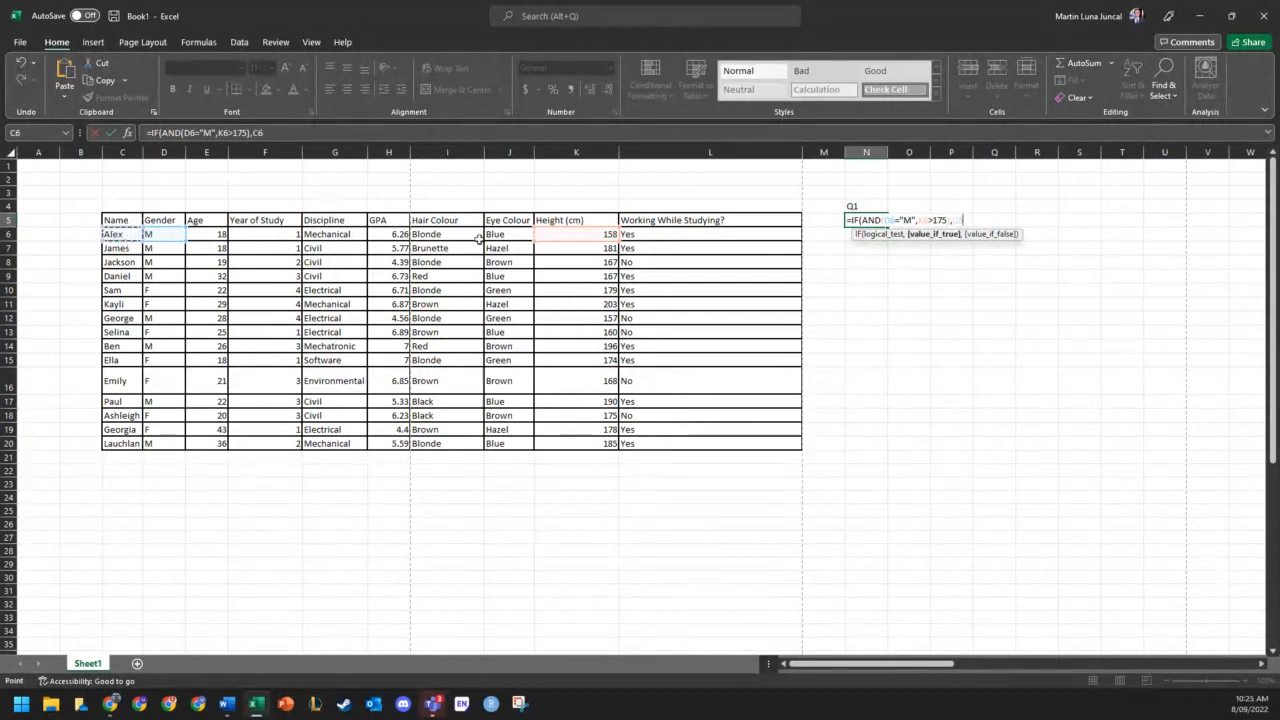
type(",")
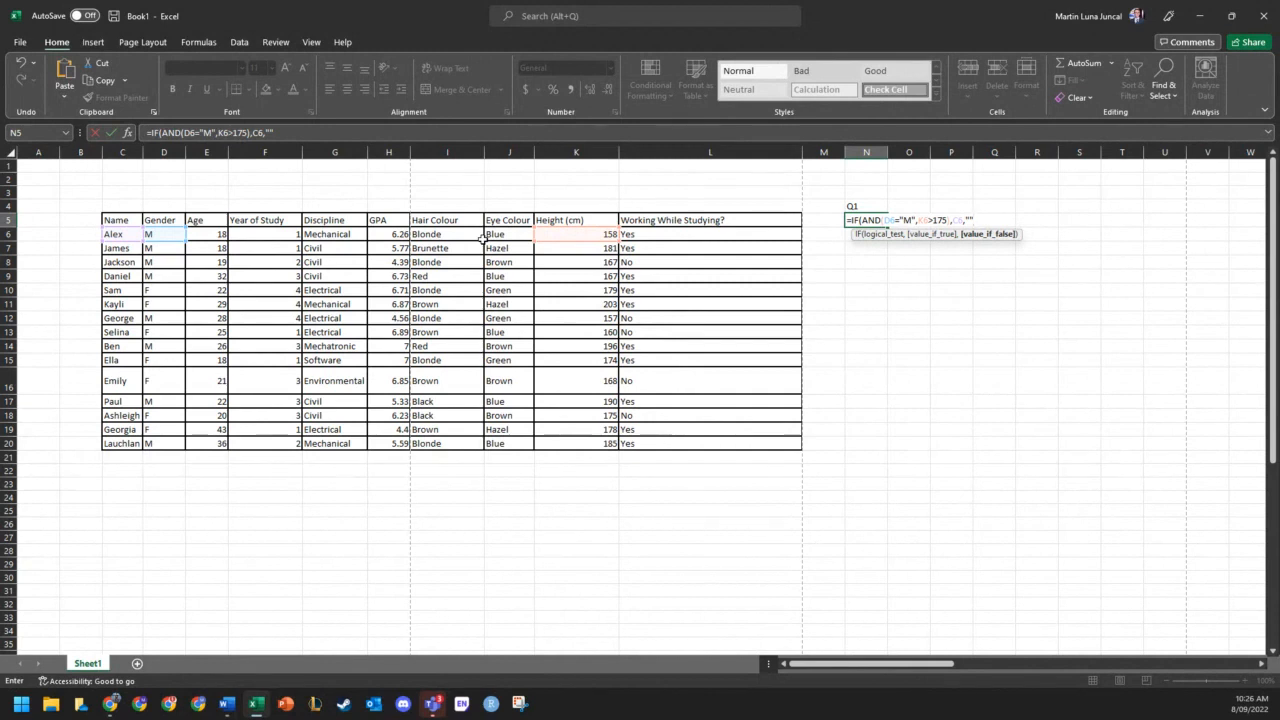
type(")")
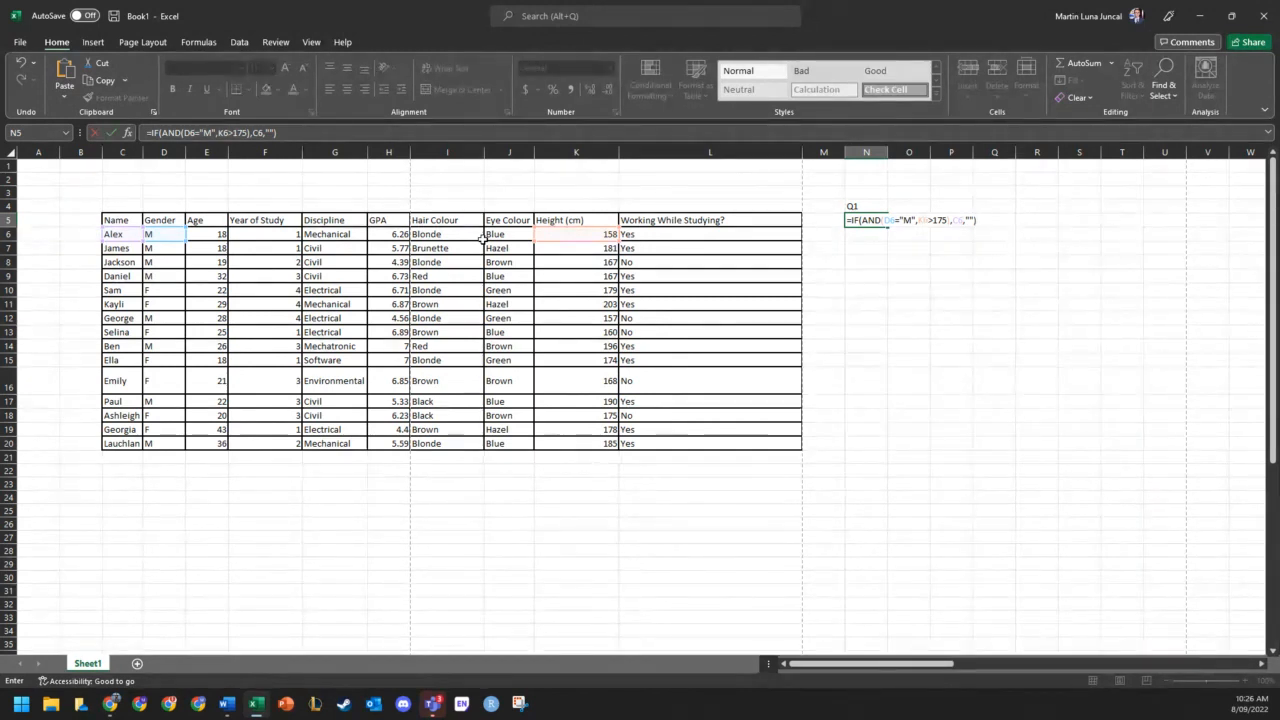
key("Return")
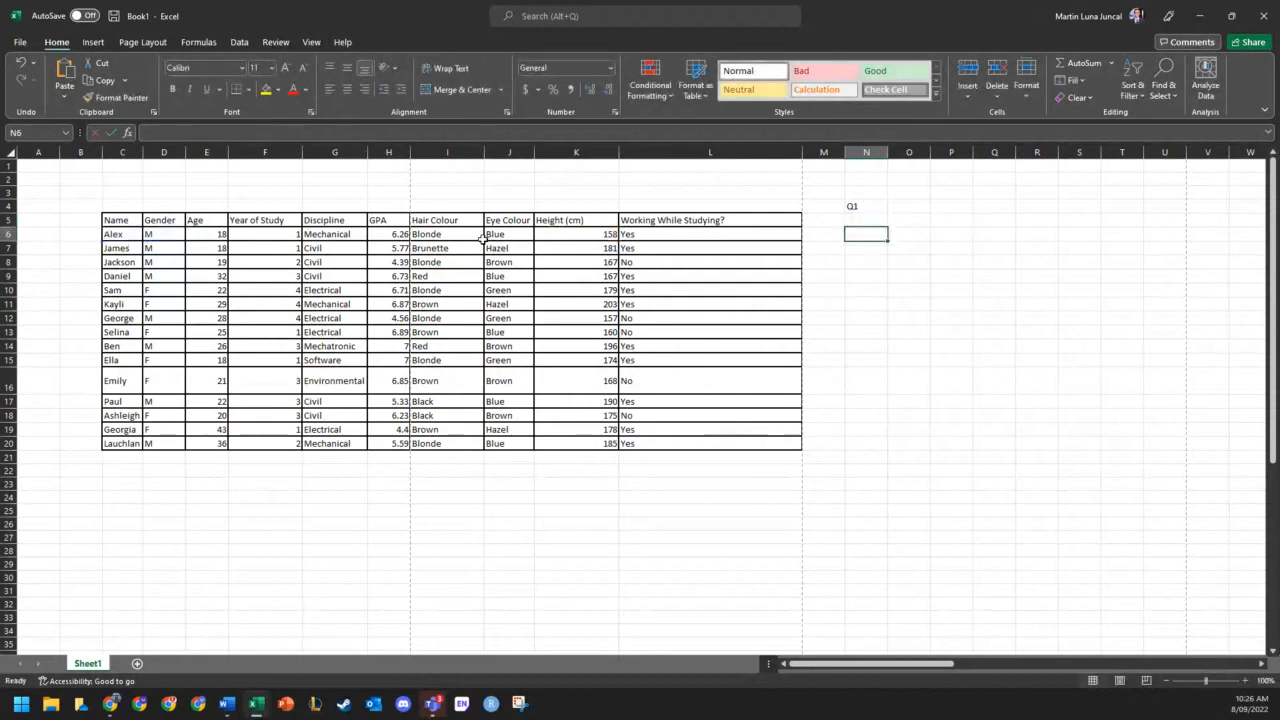
- Check the N5 formula against the first student's name and gender cells, C6 and D6
left_click(878, 219)
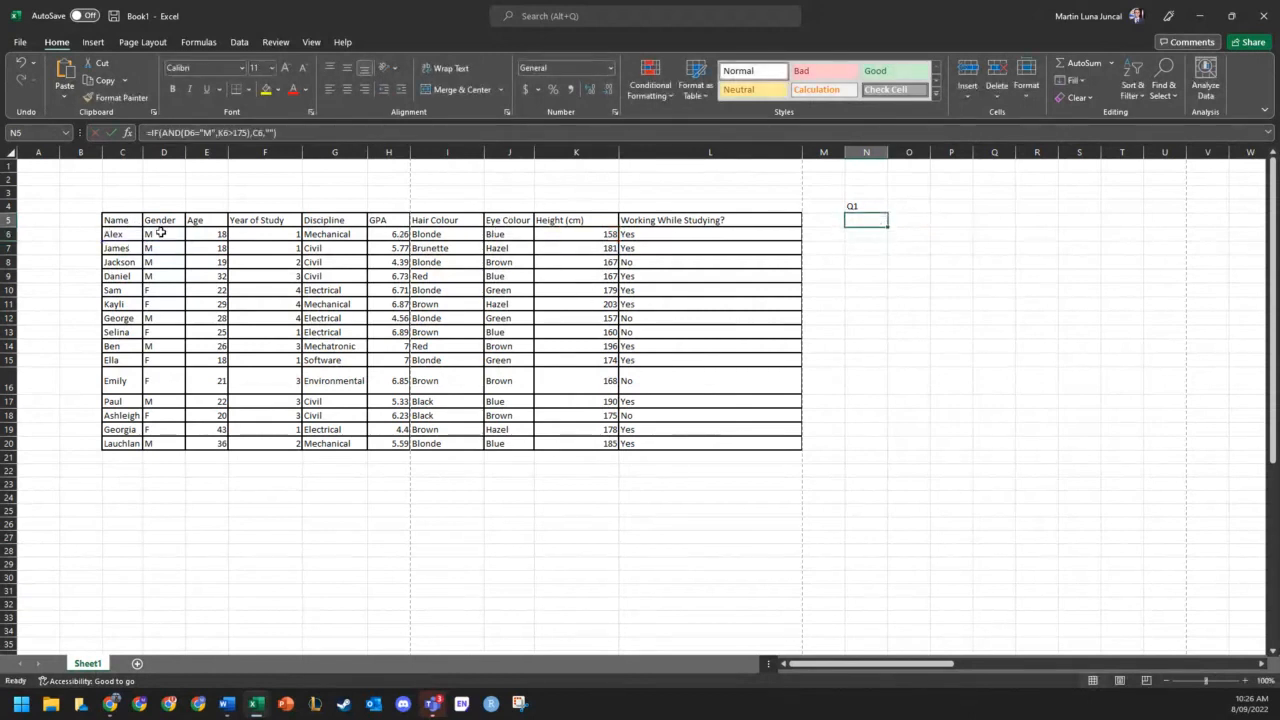
left_click(112, 234)
left_click(162, 234)
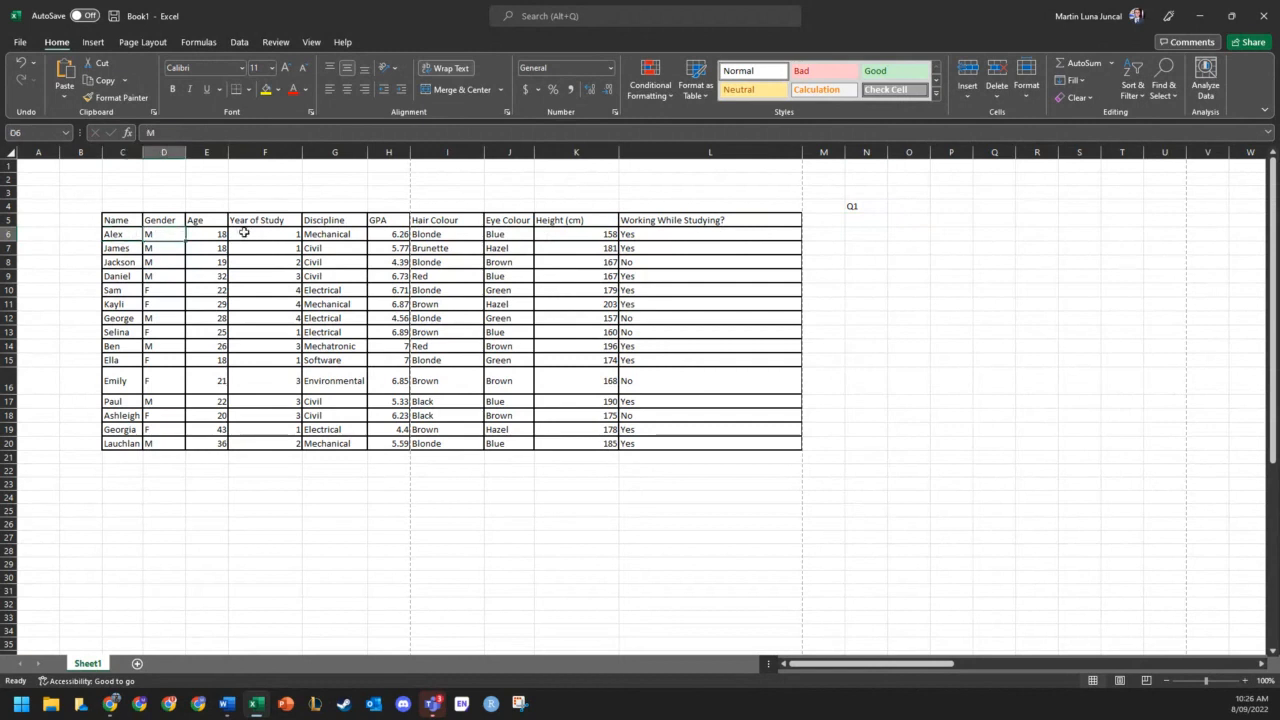
- Move the Q1 formula from N5 to N6 and fill it down through N20
left_click(558, 234)
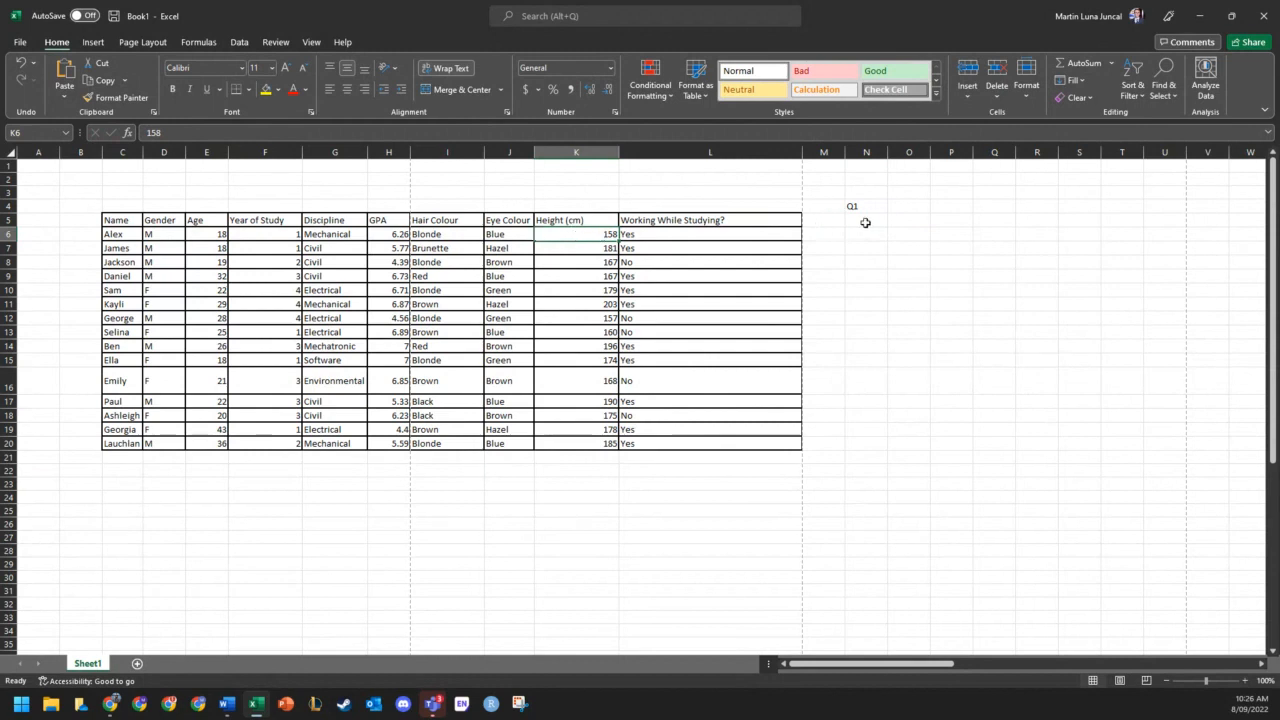
left_click(865, 222)
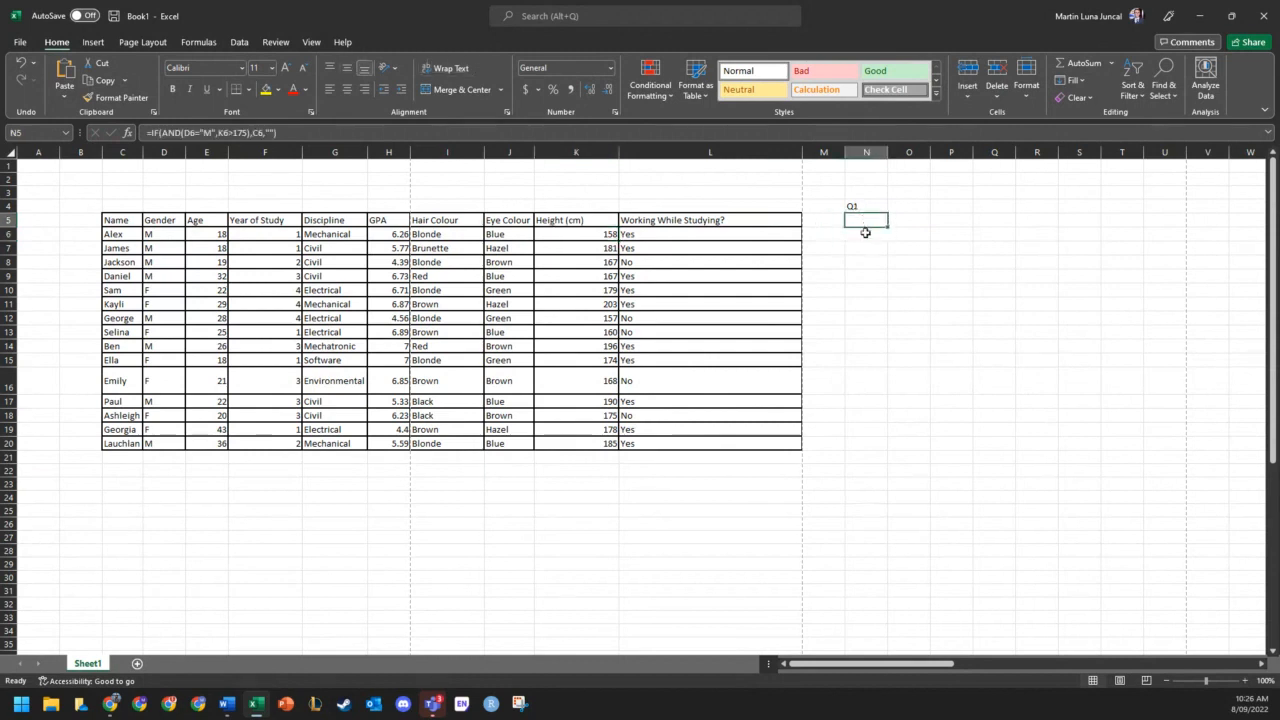
left_click(870, 232)
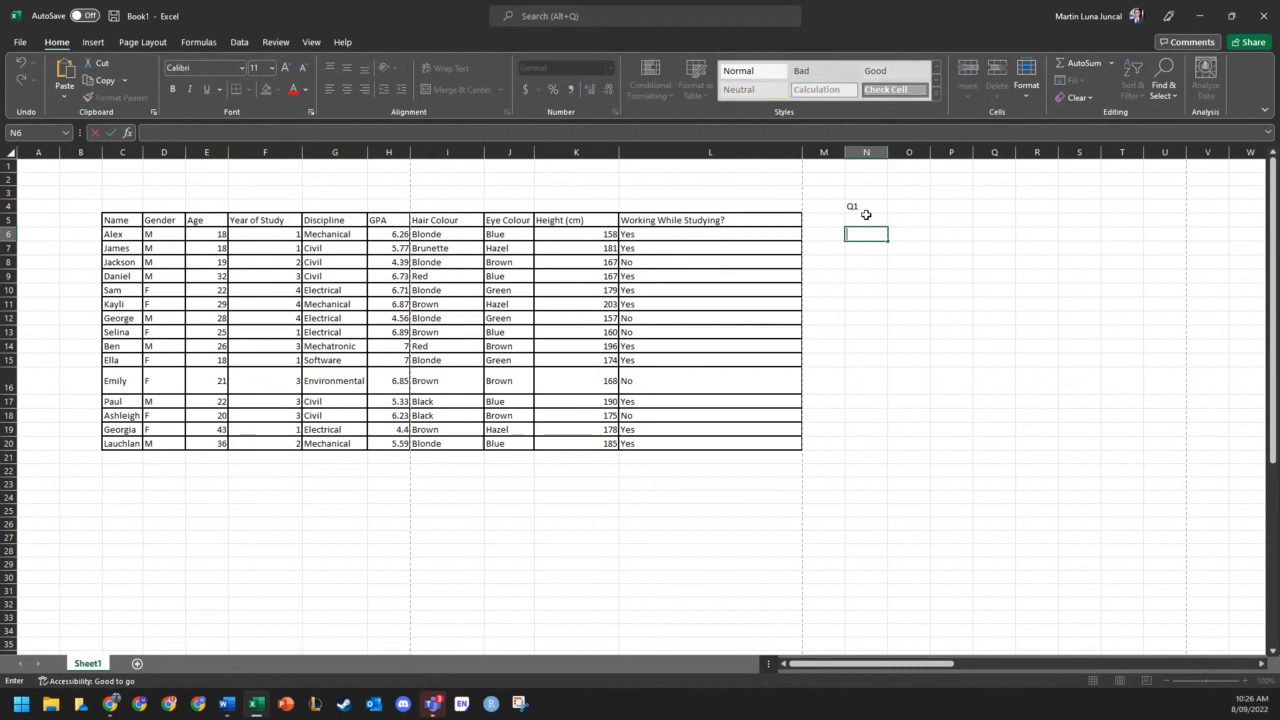
left_click(866, 218)
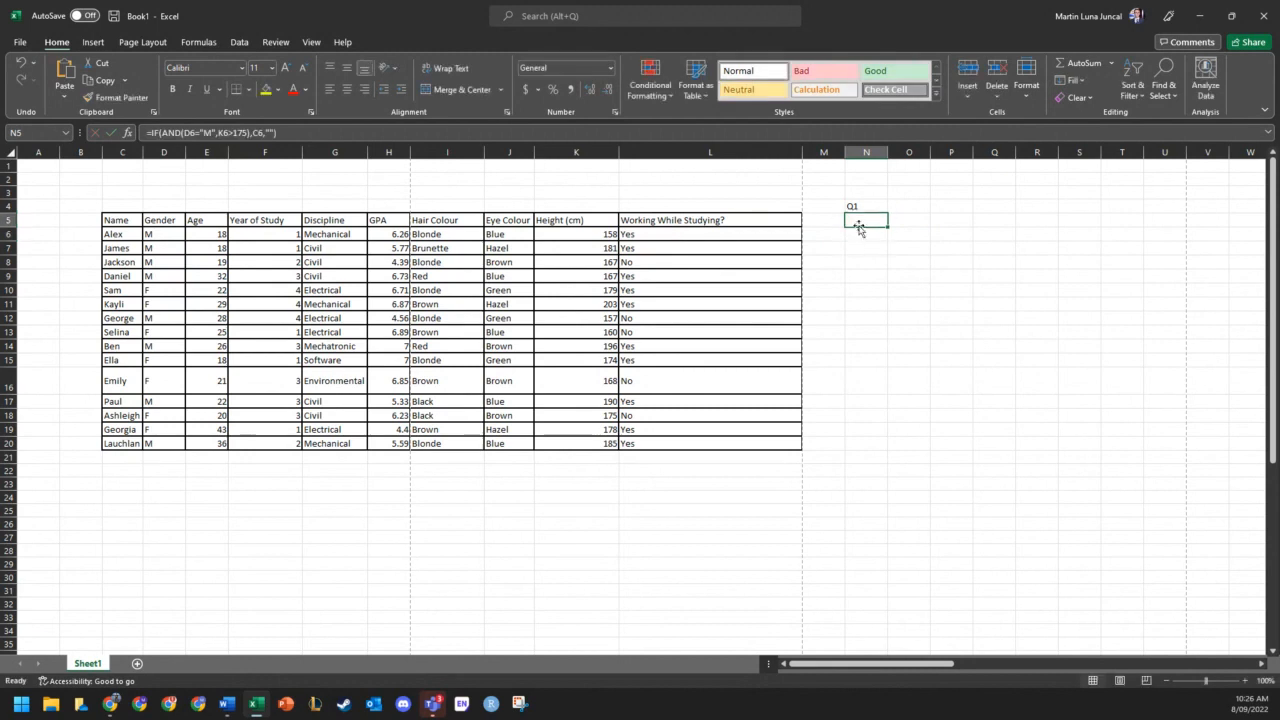
left_click(859, 234)
left_click(320, 132)
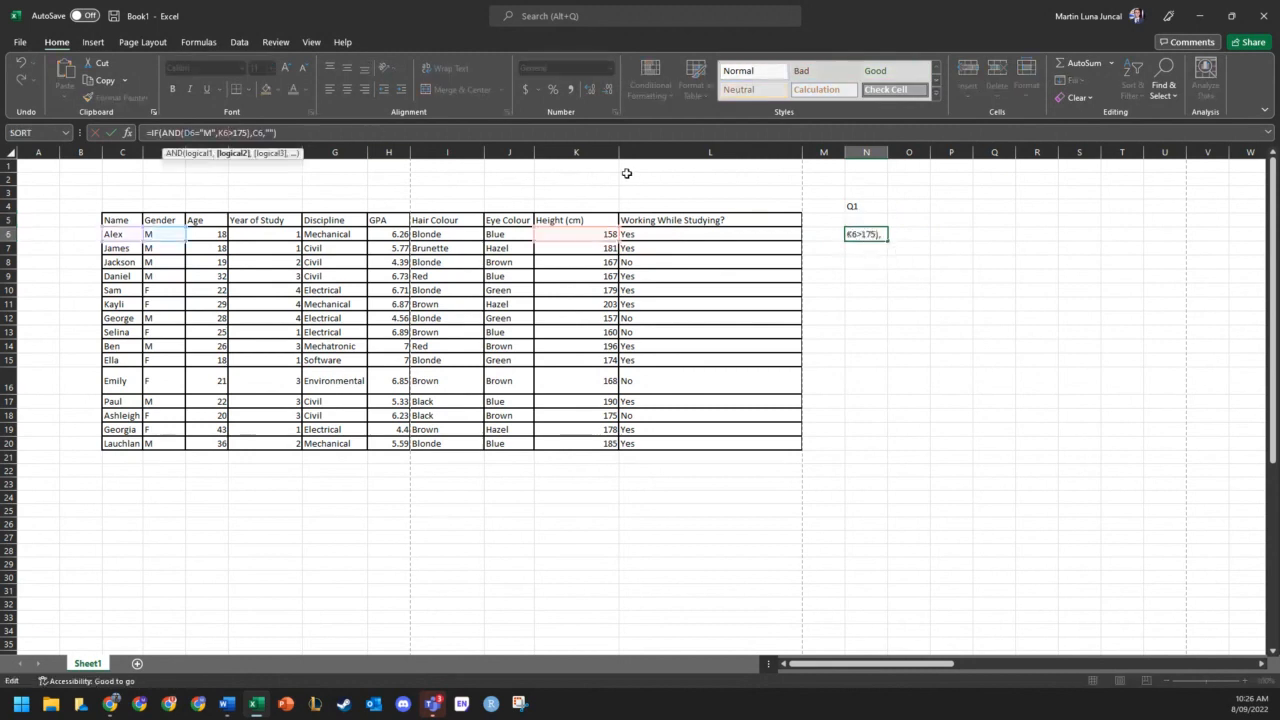
key("Escape")
left_click_drag(886, 245, 876, 450)
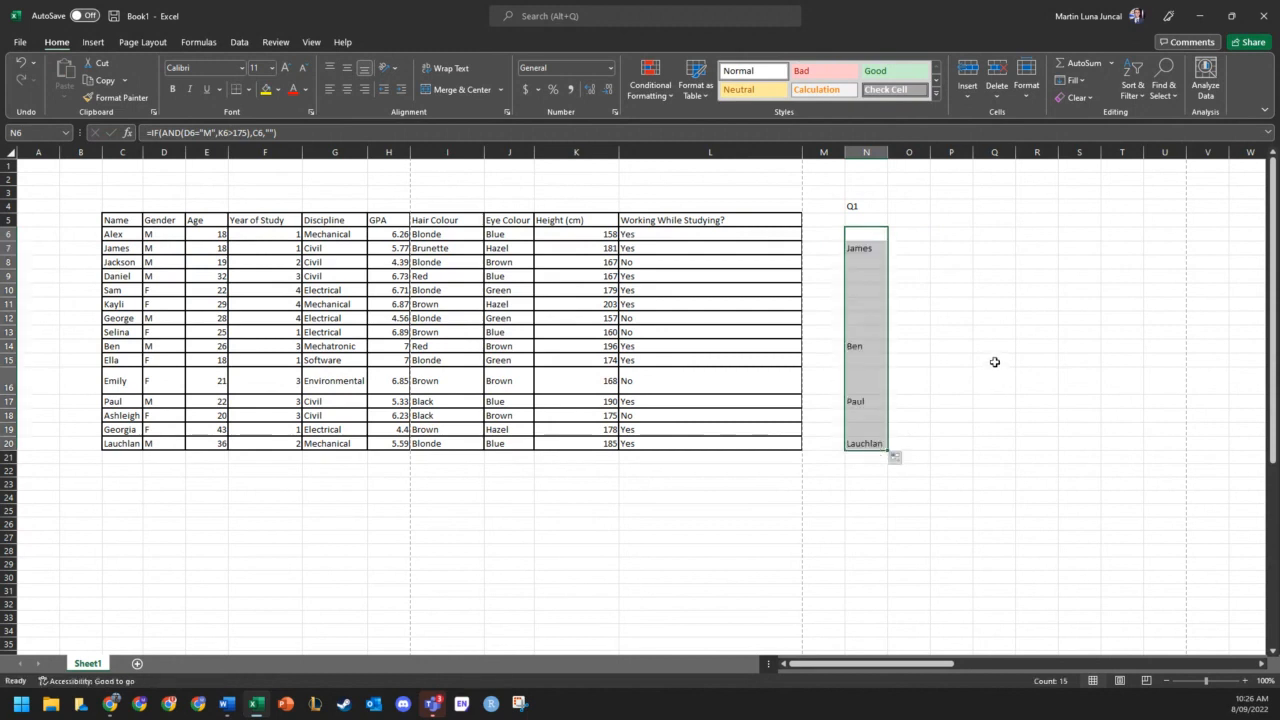
left_click(951, 317)
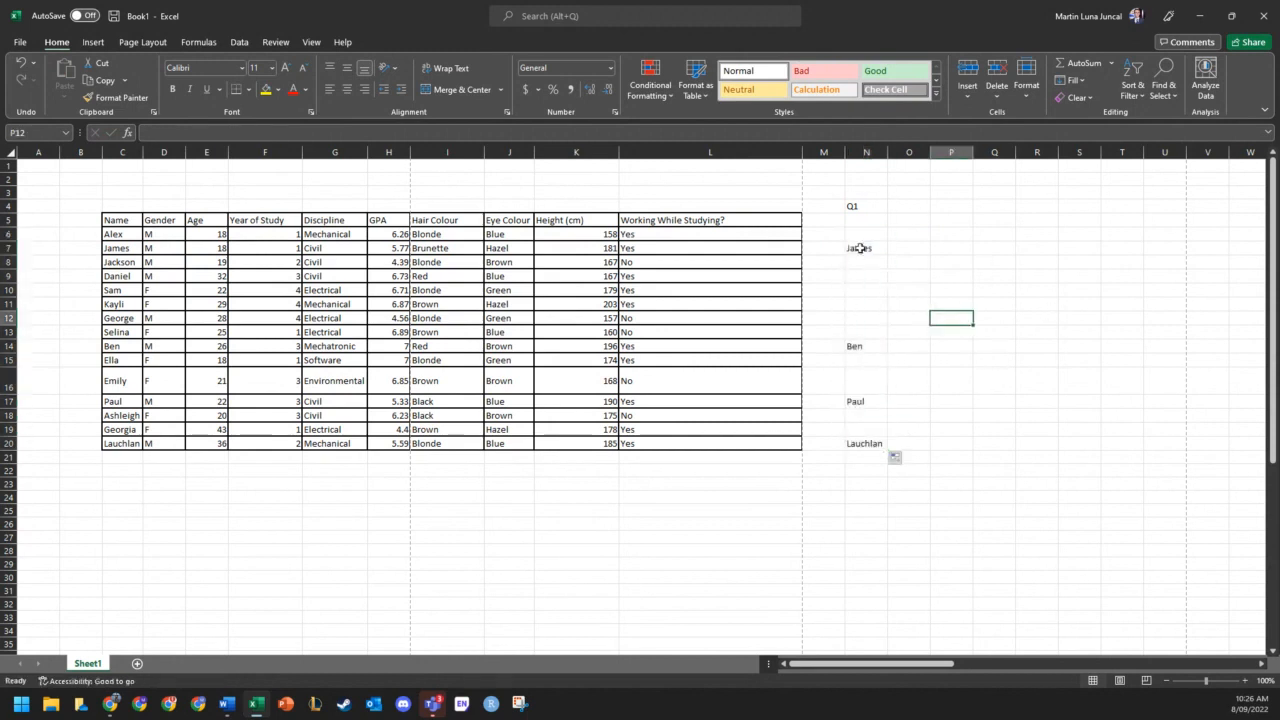
- Examine the names returned in the Q1 column and compare them with the matching students' heights in column K
left_click_drag(860, 249, 862, 443)
left_click(1037, 304)
left_click(860, 248)
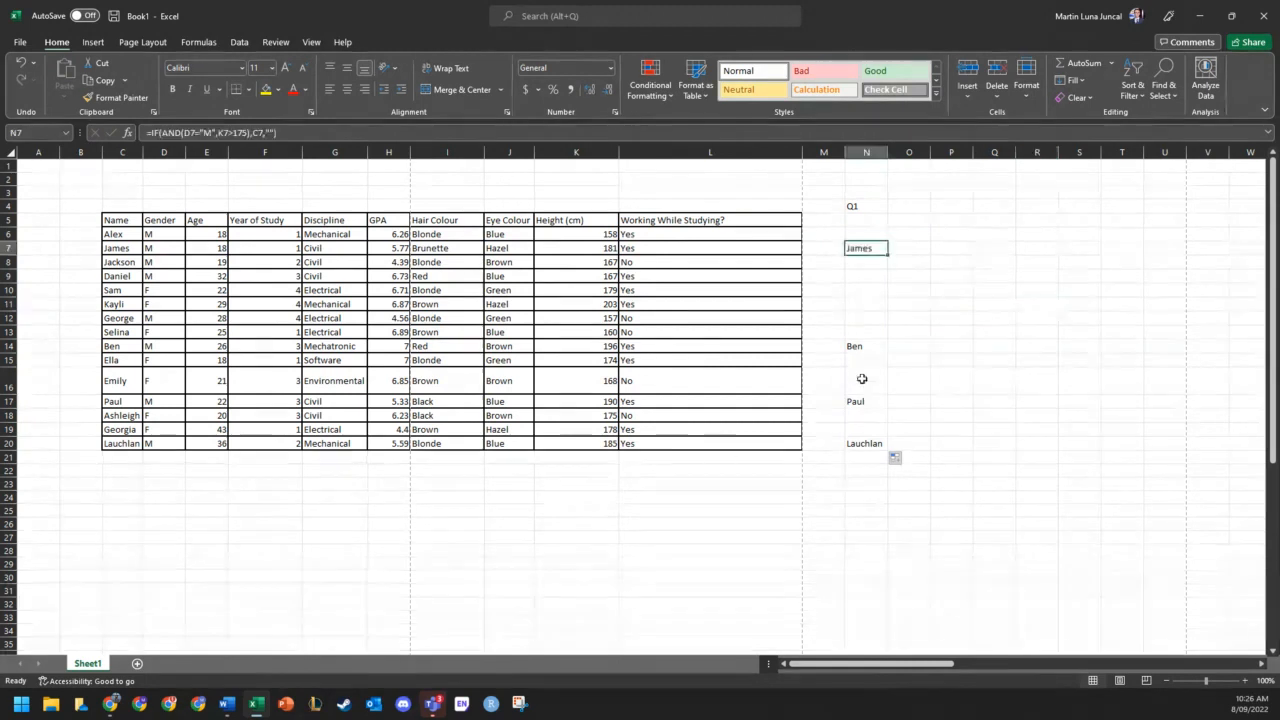
left_click(860, 346)
left_click(862, 401)
left_click(866, 443)
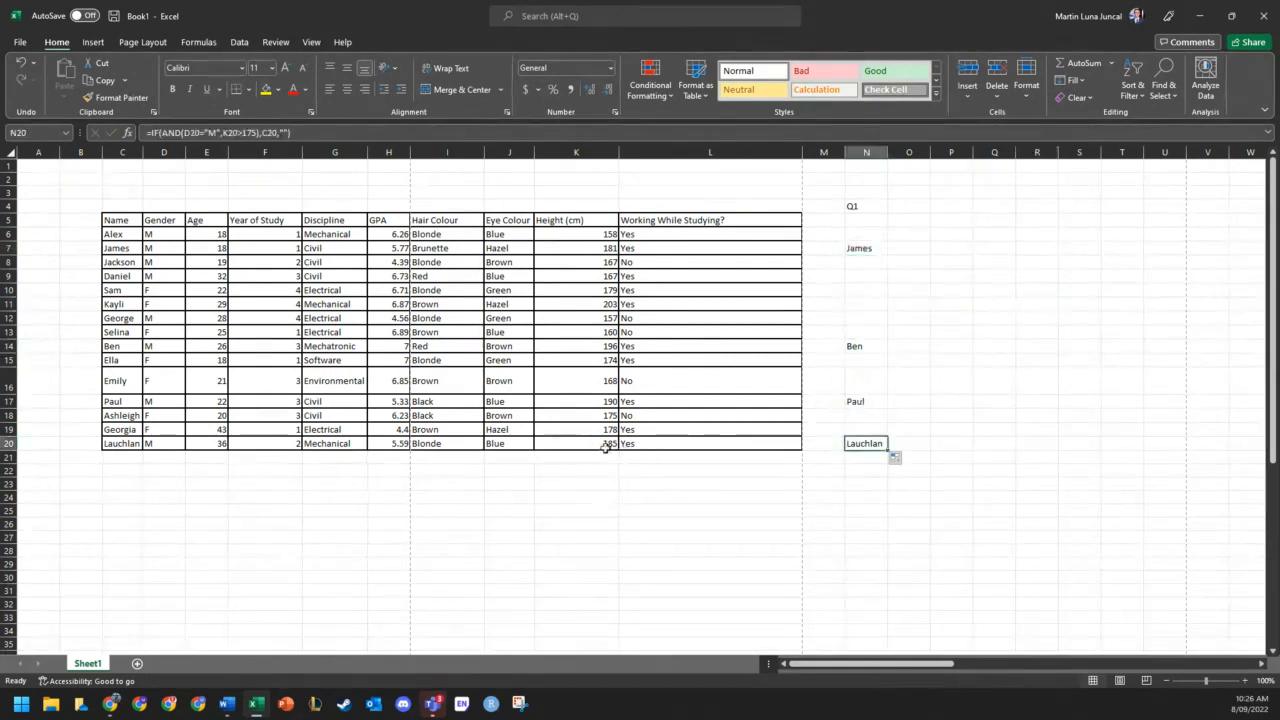
left_click(606, 445)
left_click(594, 407, "ctrl")
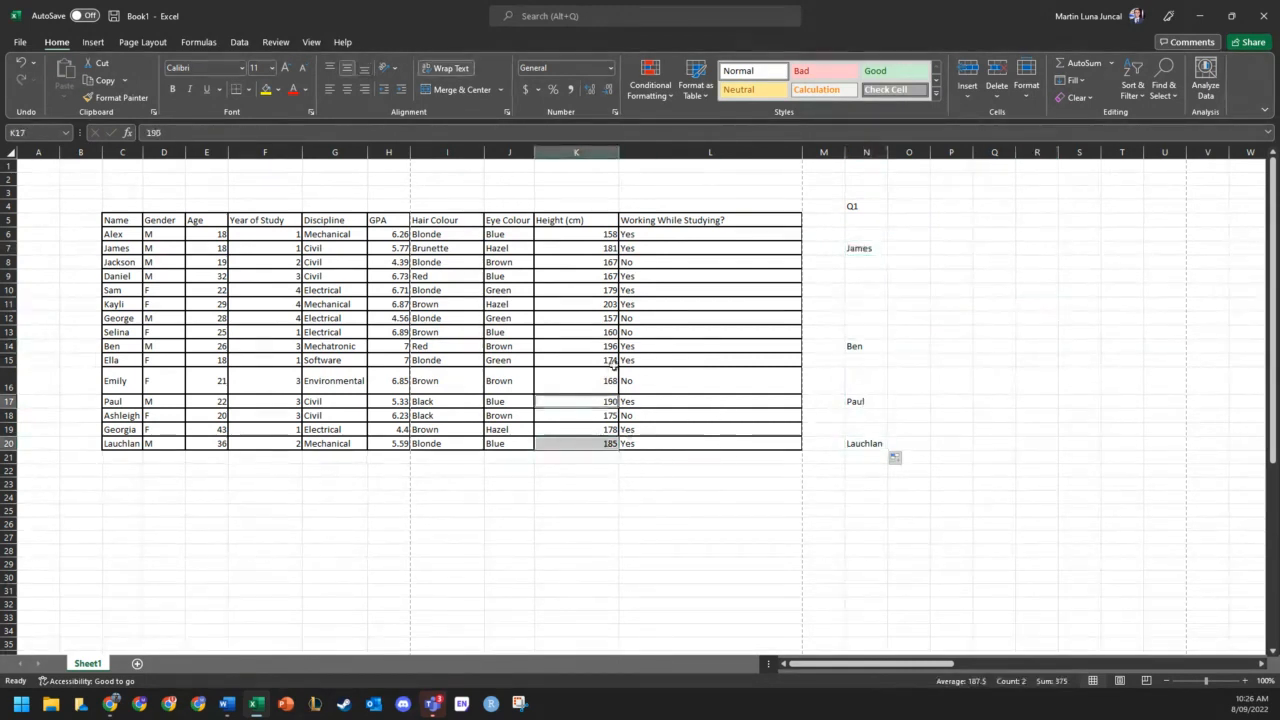
left_click(576, 346, "ctrl")
left_click(600, 248, "ctrl")
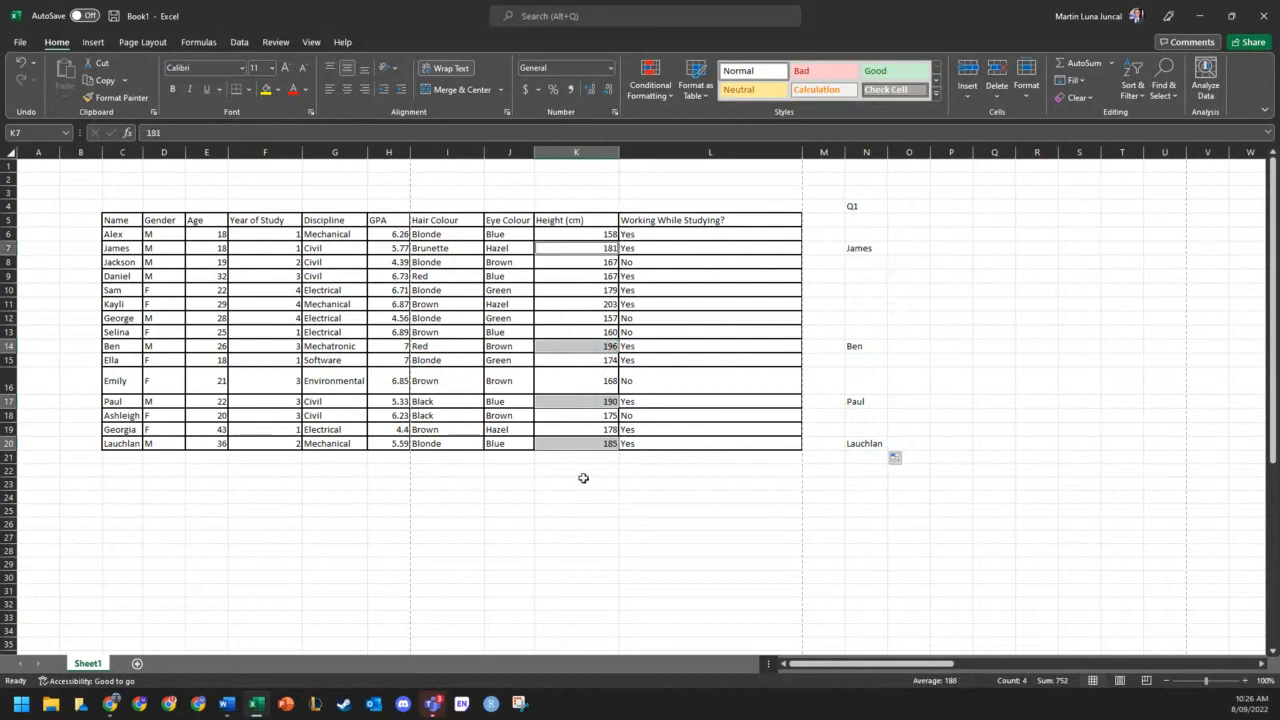
left_click(1094, 401)
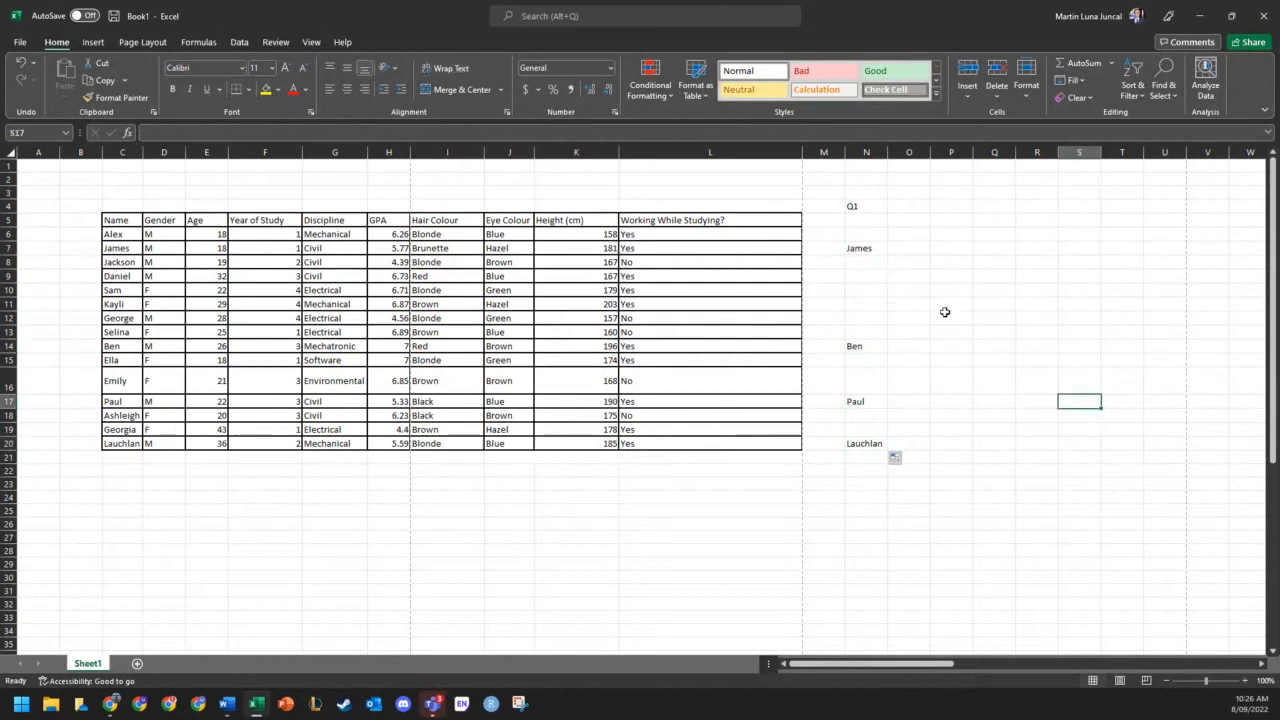
- Enter the heading Q2 in cell O4, beside the Q1 heading
left_click(868, 206)
left_click(892, 206)
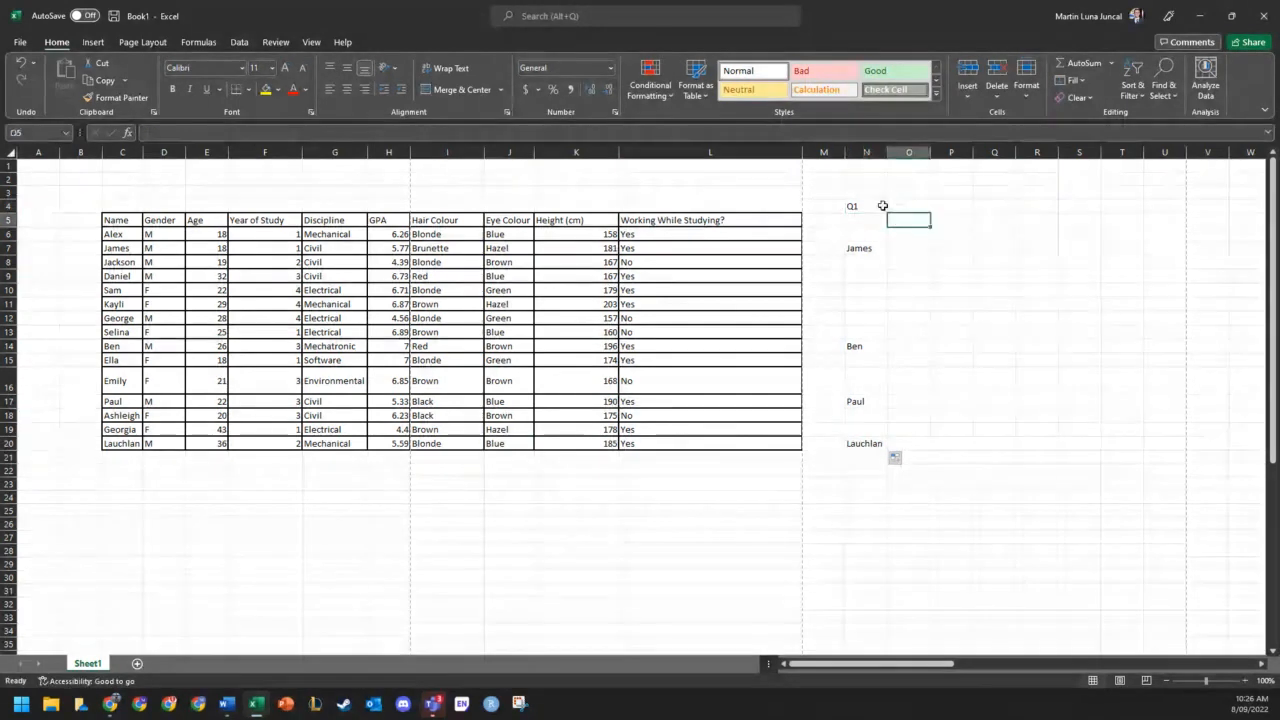
type("Q2")
key("Return")
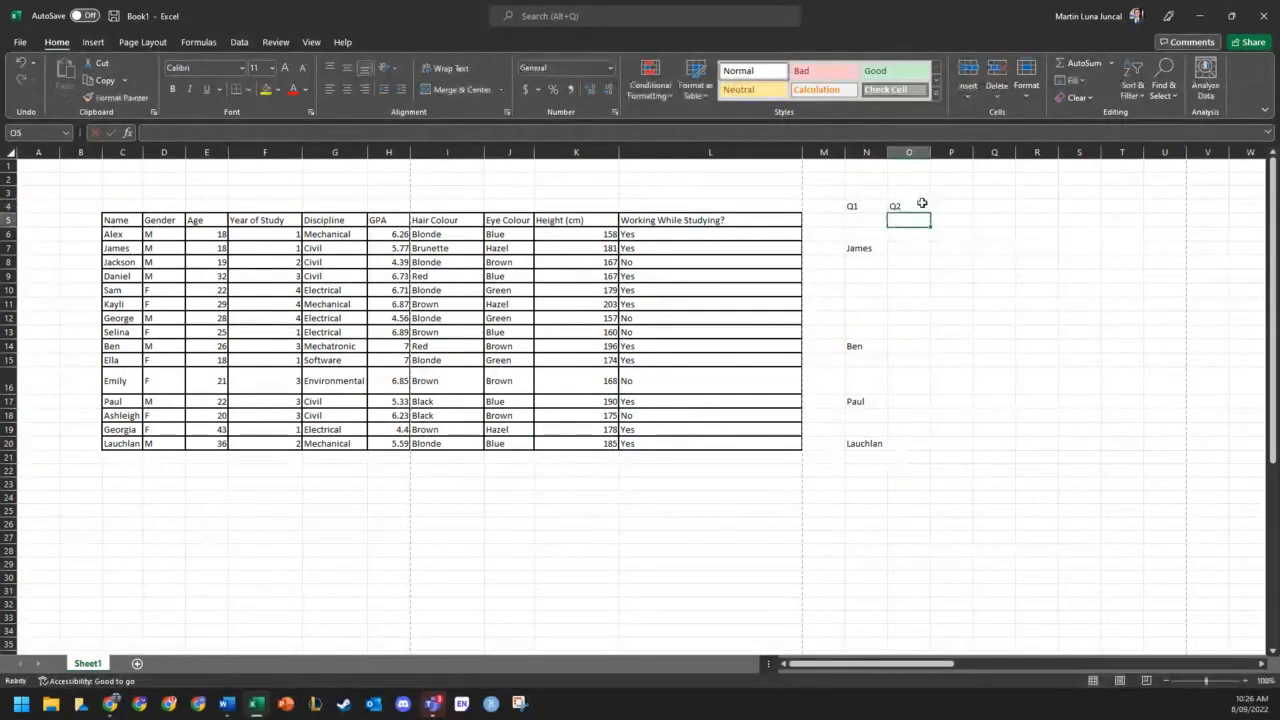
key("Return")
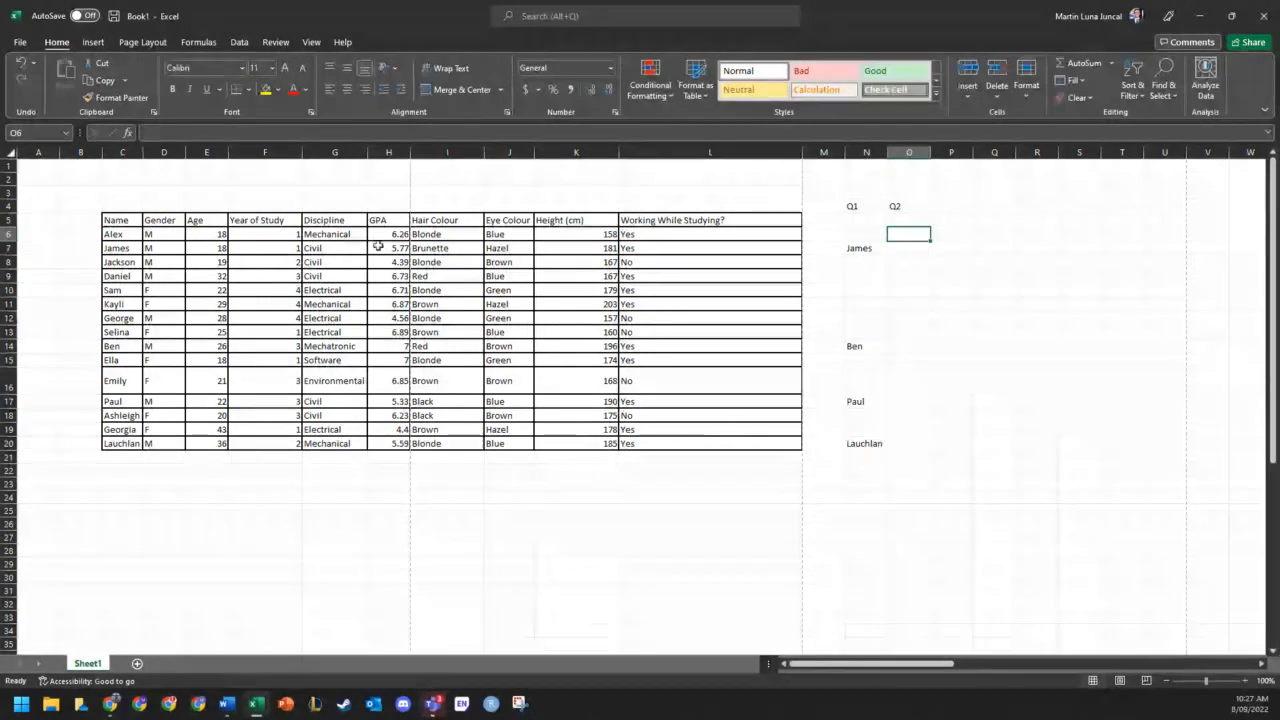
left_click(150, 236)
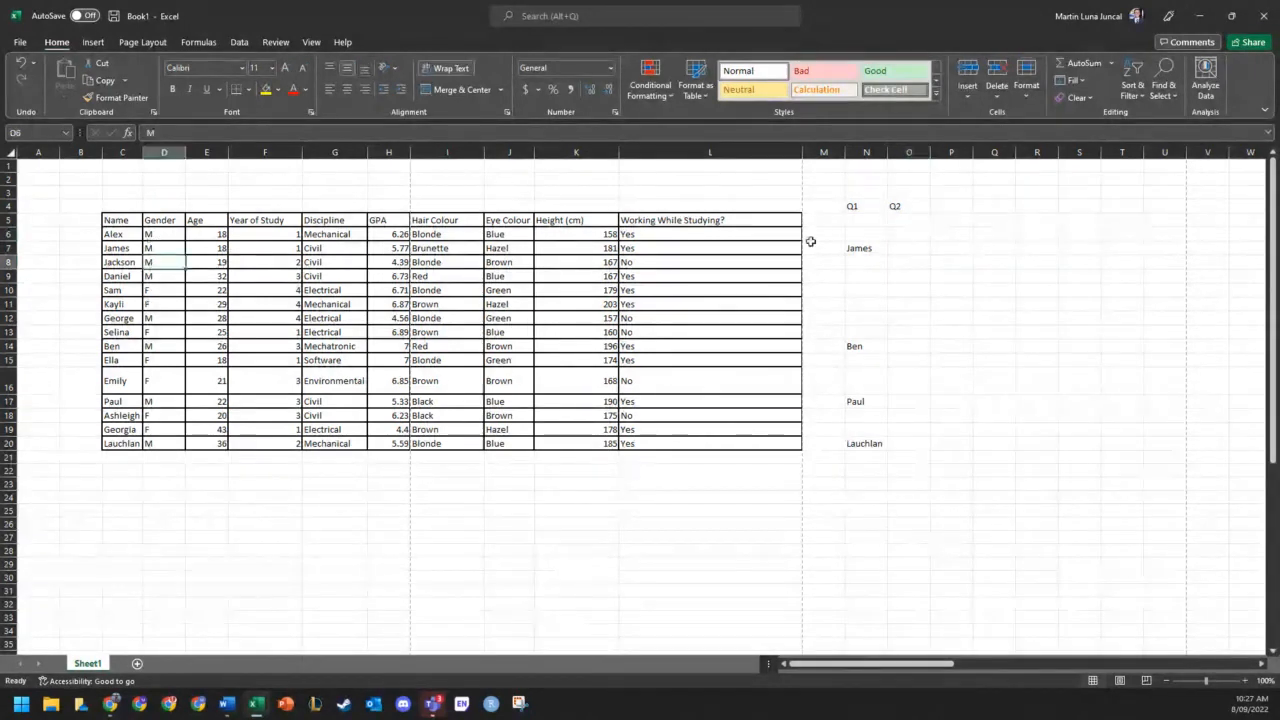
left_click(910, 236)
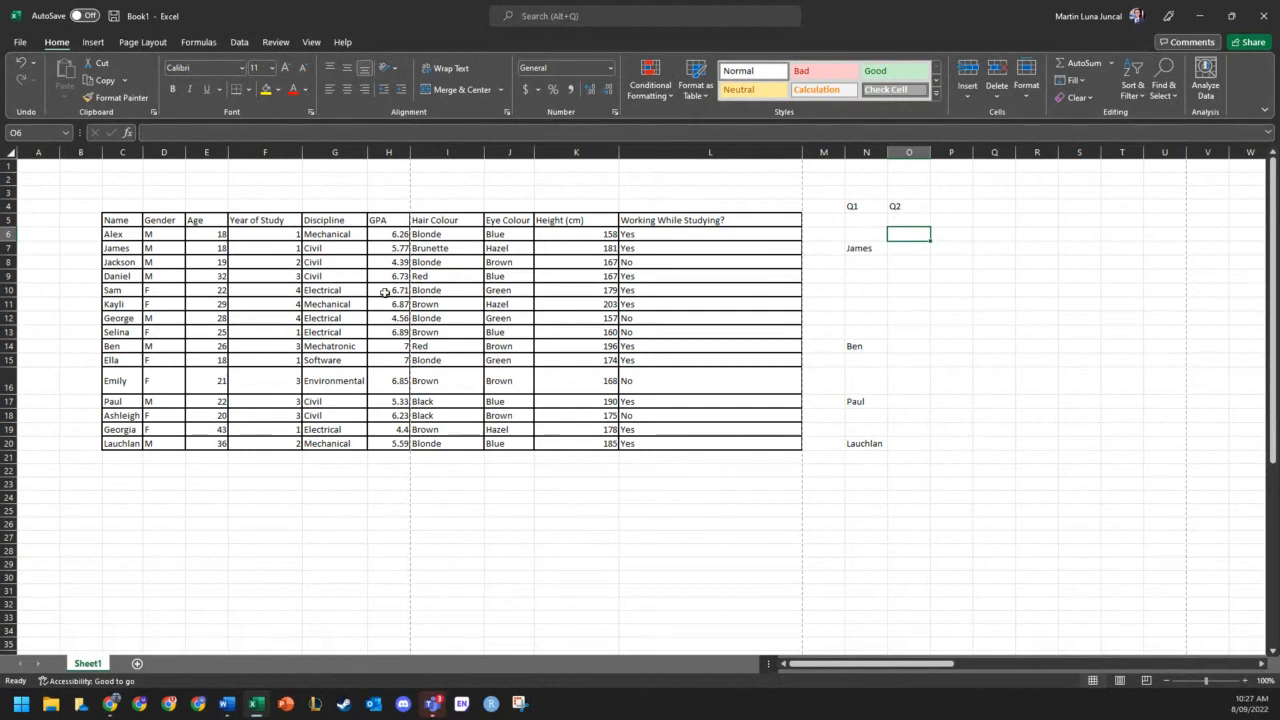
left_click_drag(158, 233, 160, 495)
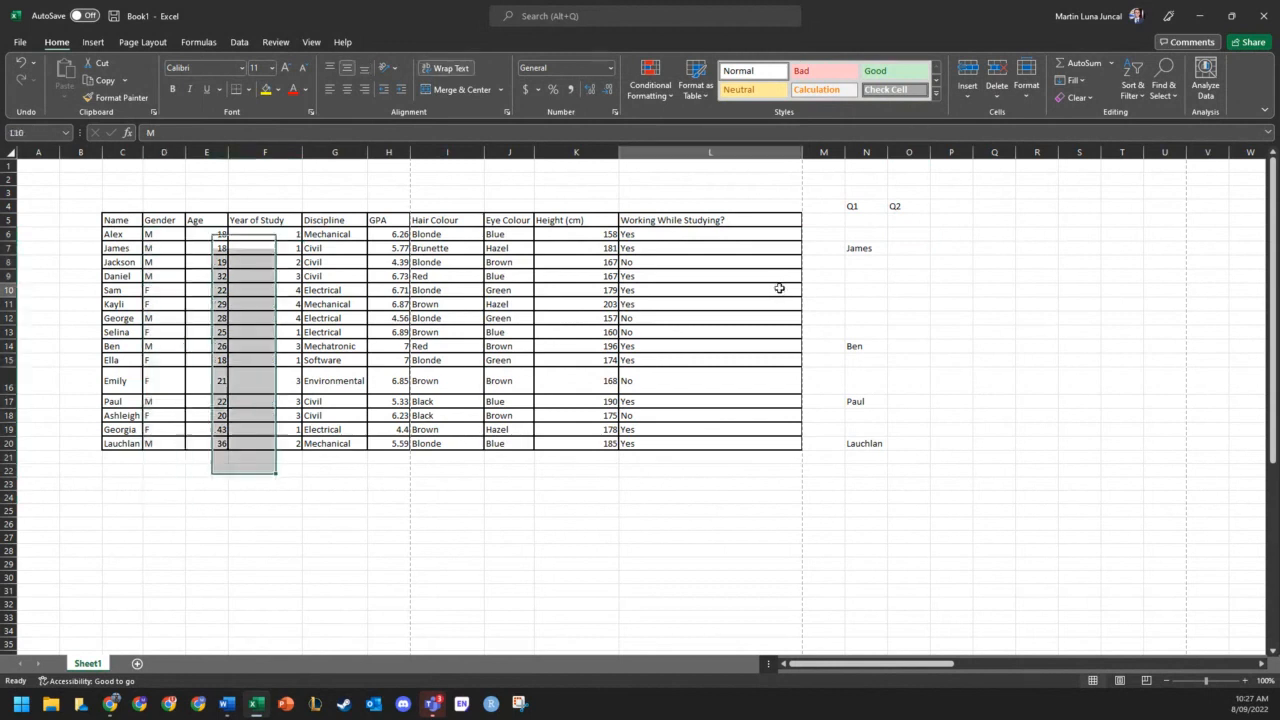
- Begin an IF formula in O6 whose AND test requires age E6>25 and eye colour J6="Blue"
left_click(918, 231)
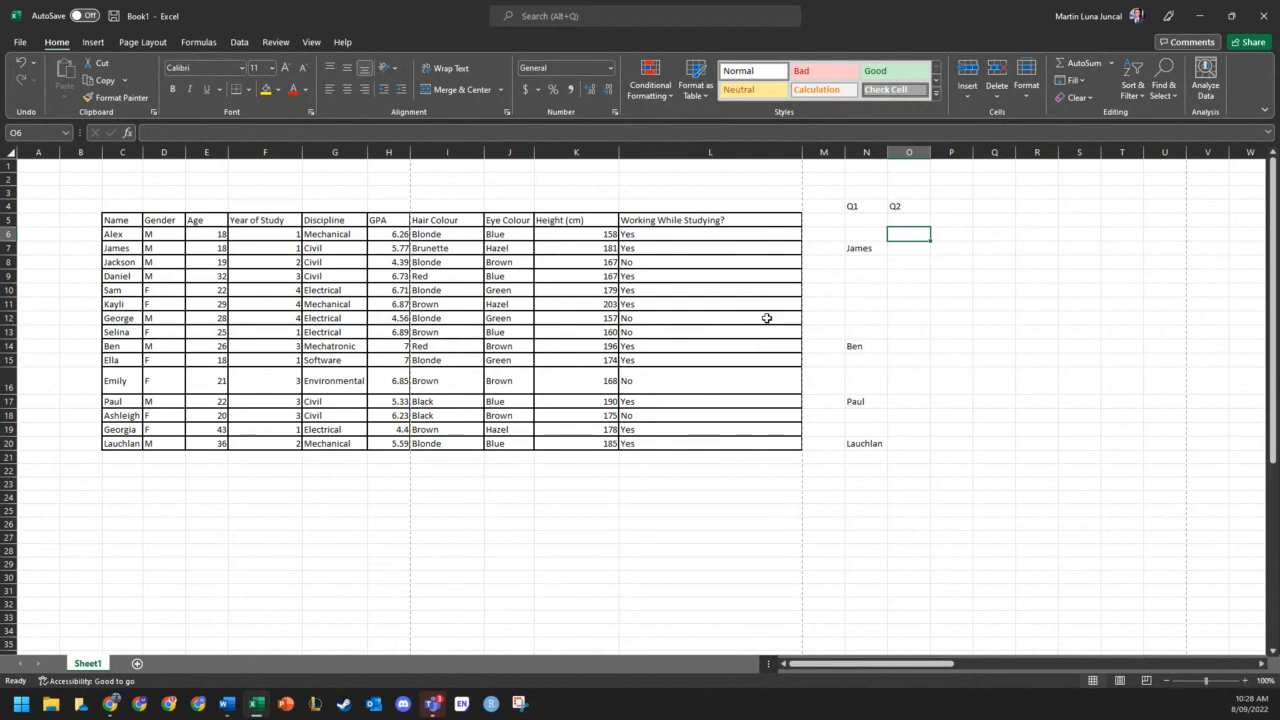
type("=IF(AN")
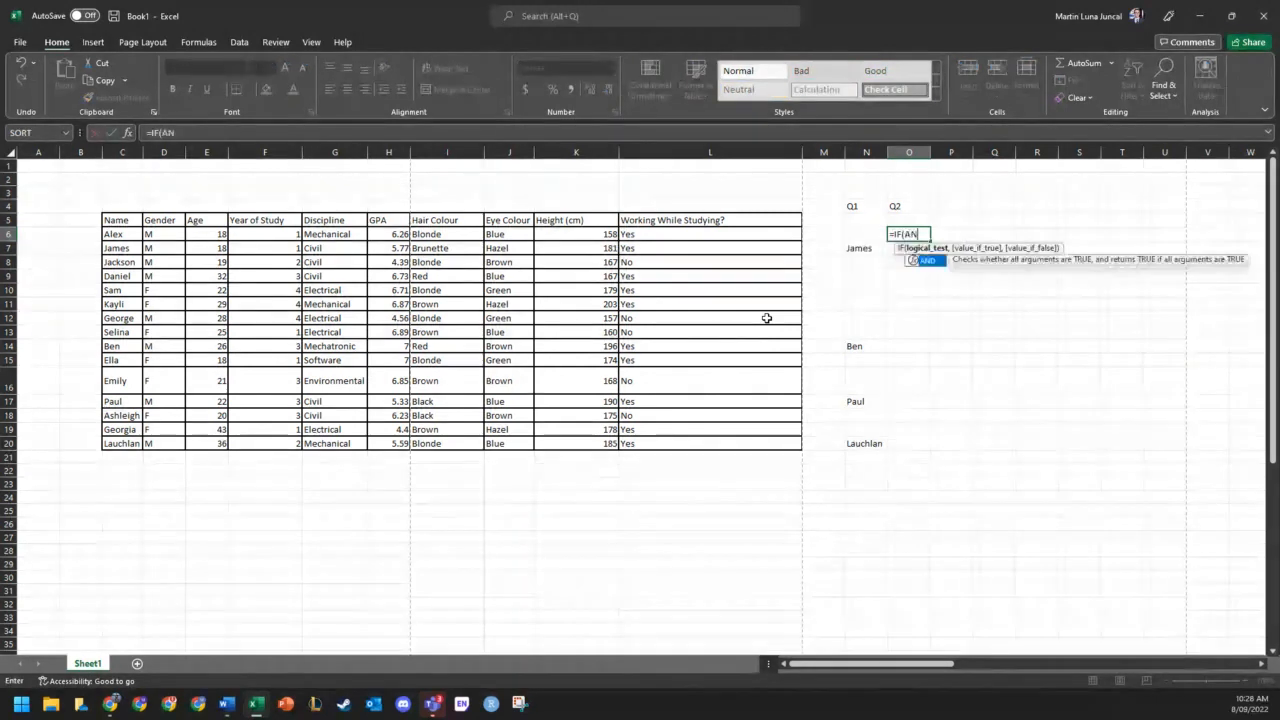
type("D(")
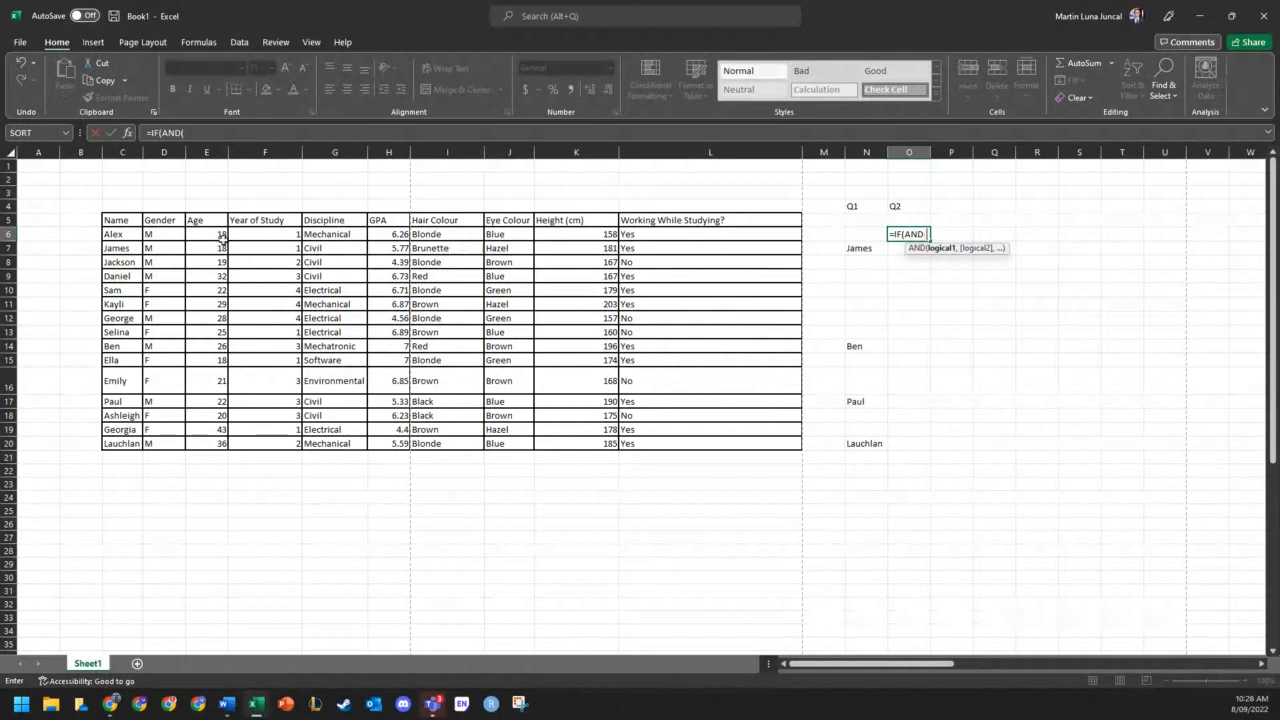
left_click(206, 233)
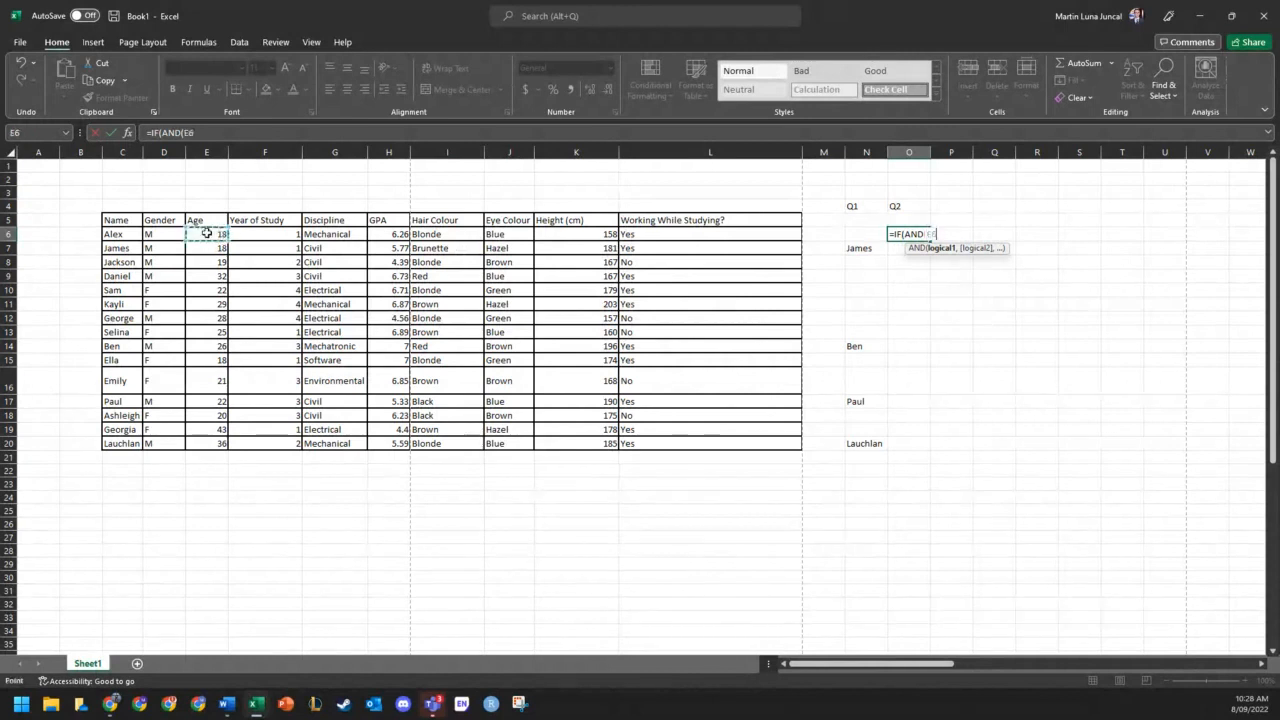
type(">25,")
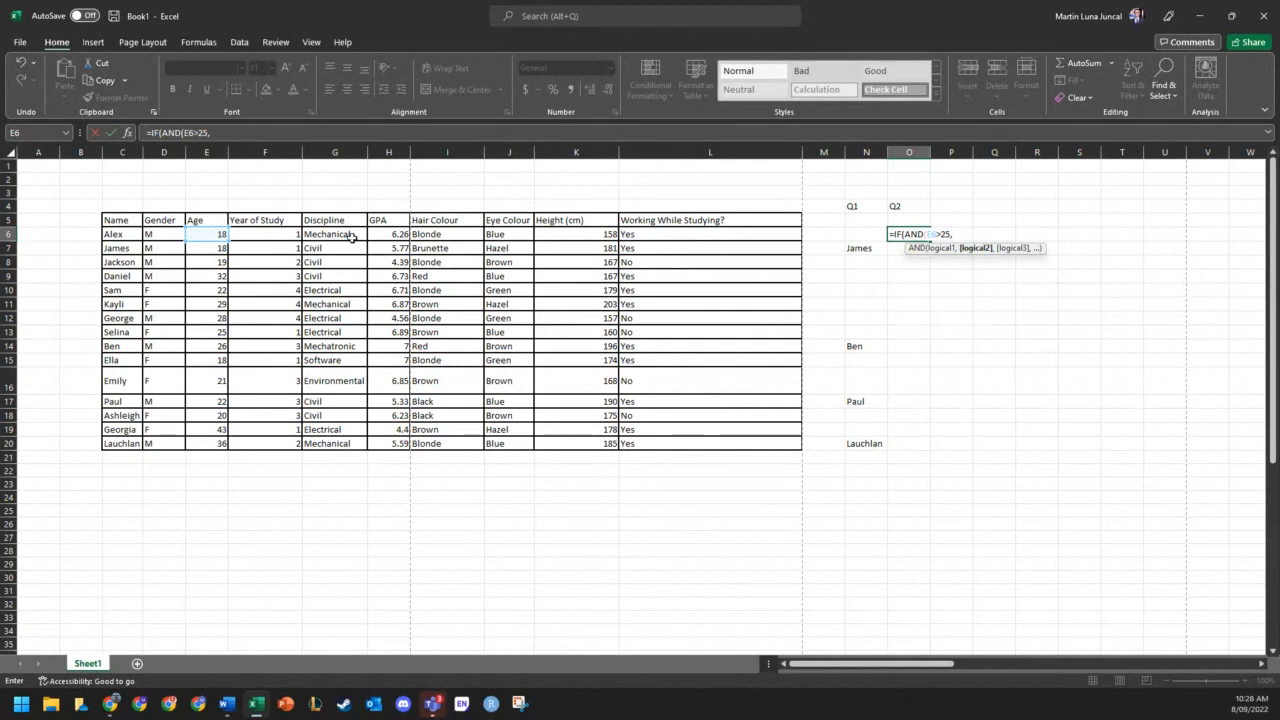
left_click(510, 233)
type("=\"Bl")
type("lue\"")
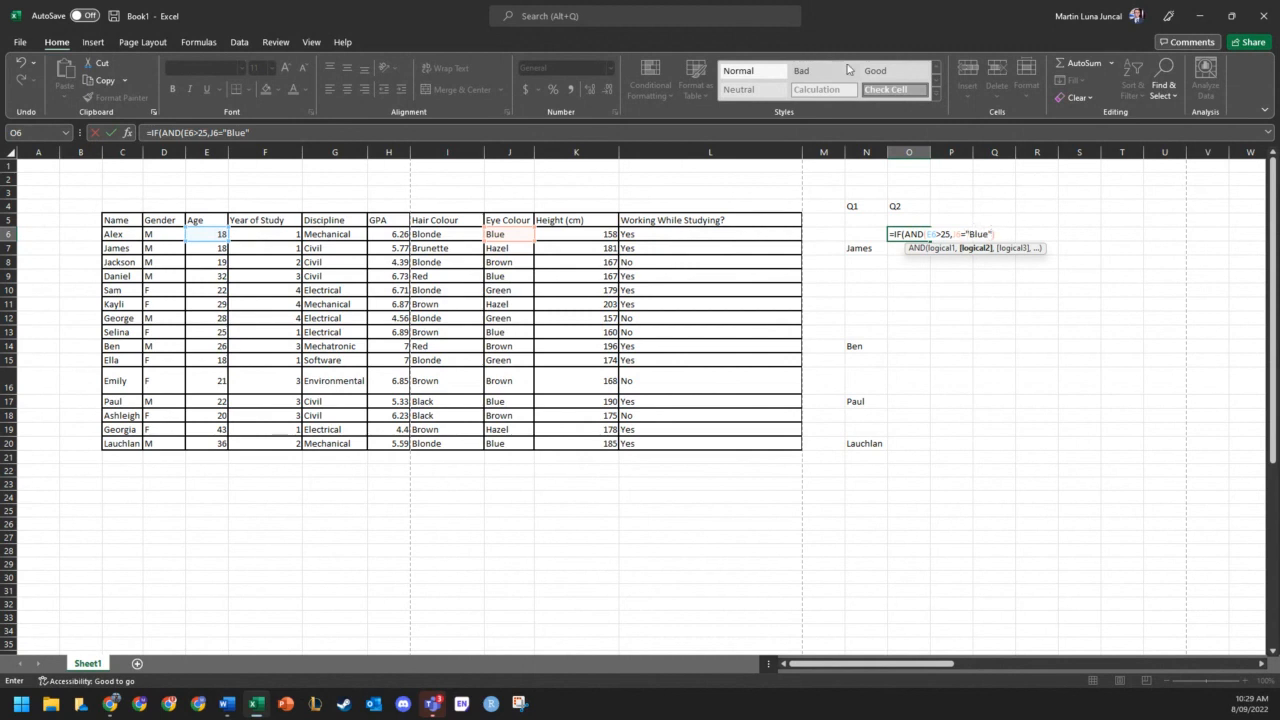
type(")")
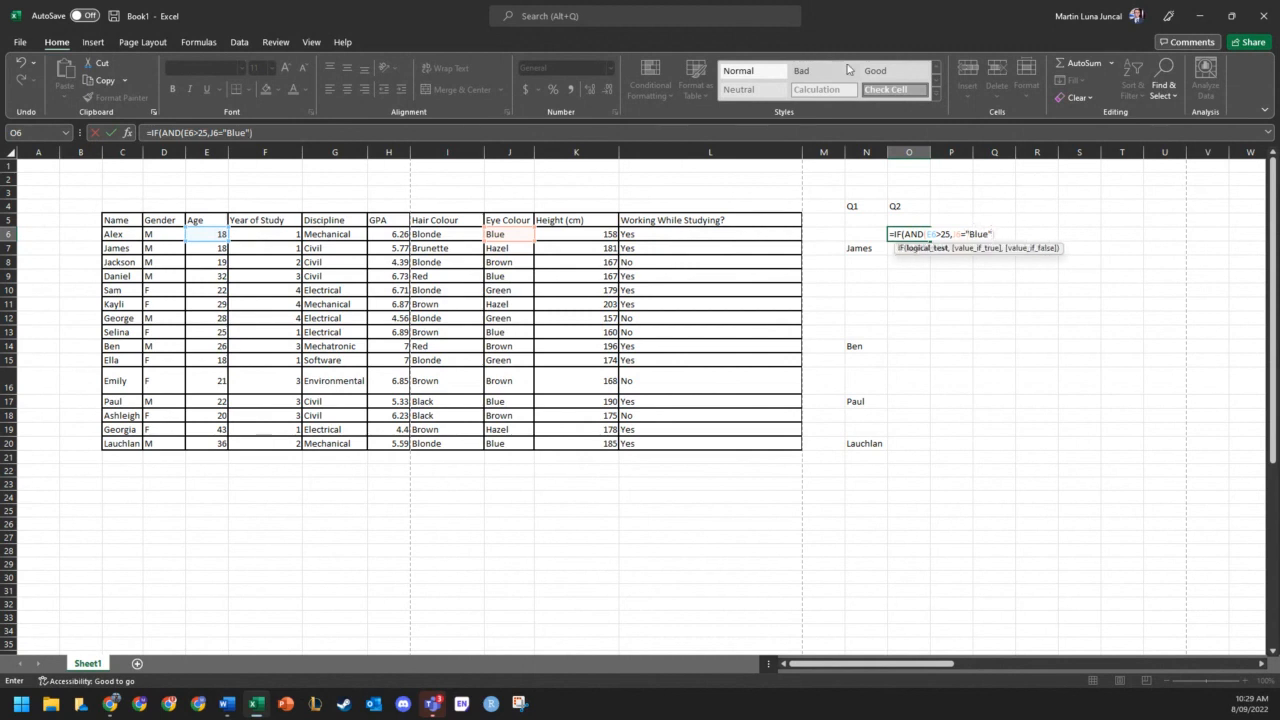
- Complete the O6 formula so it returns the name in C6 when true and an empty string "" when false
type(",")
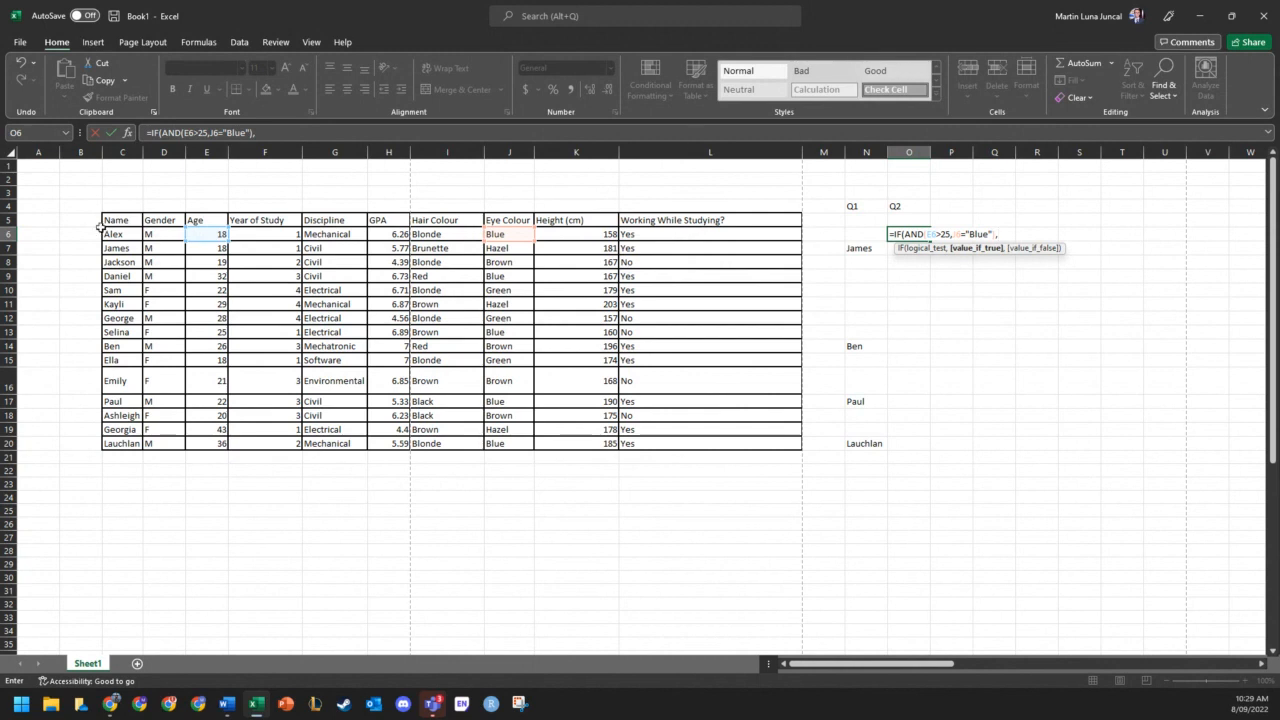
left_click(108, 232)
type(",")
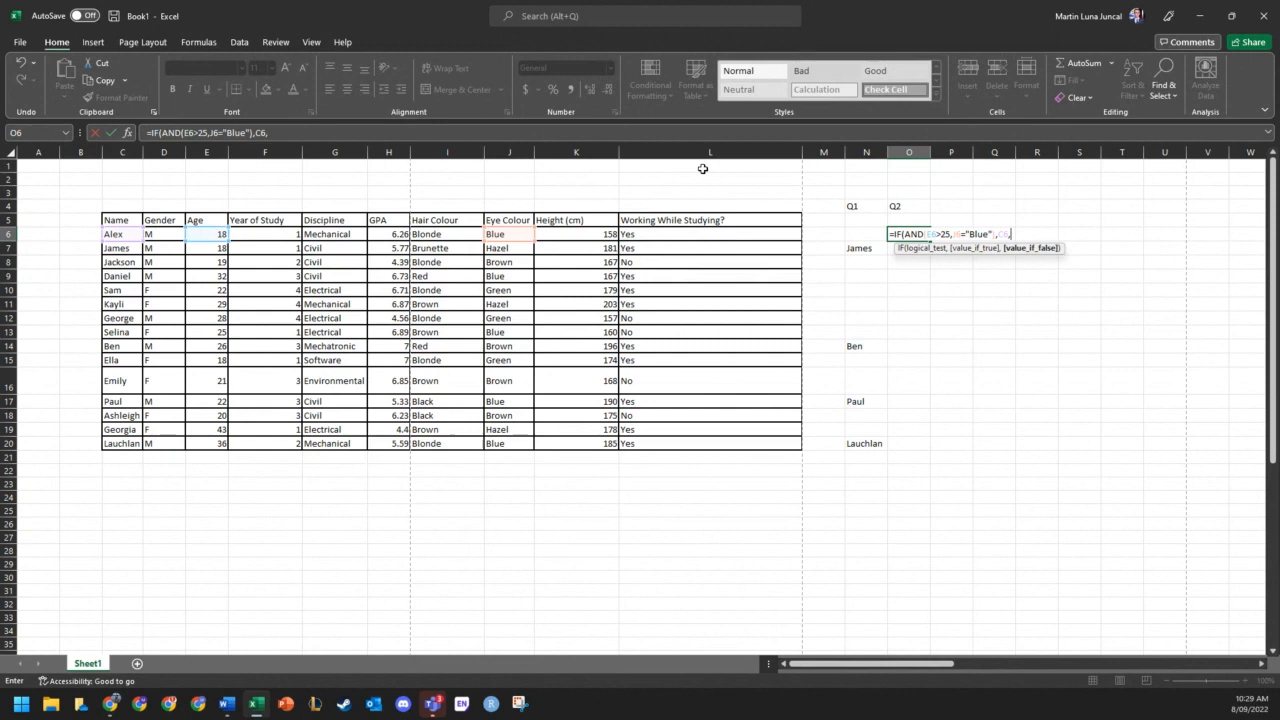
key("BackSpace")
type("\"\"")
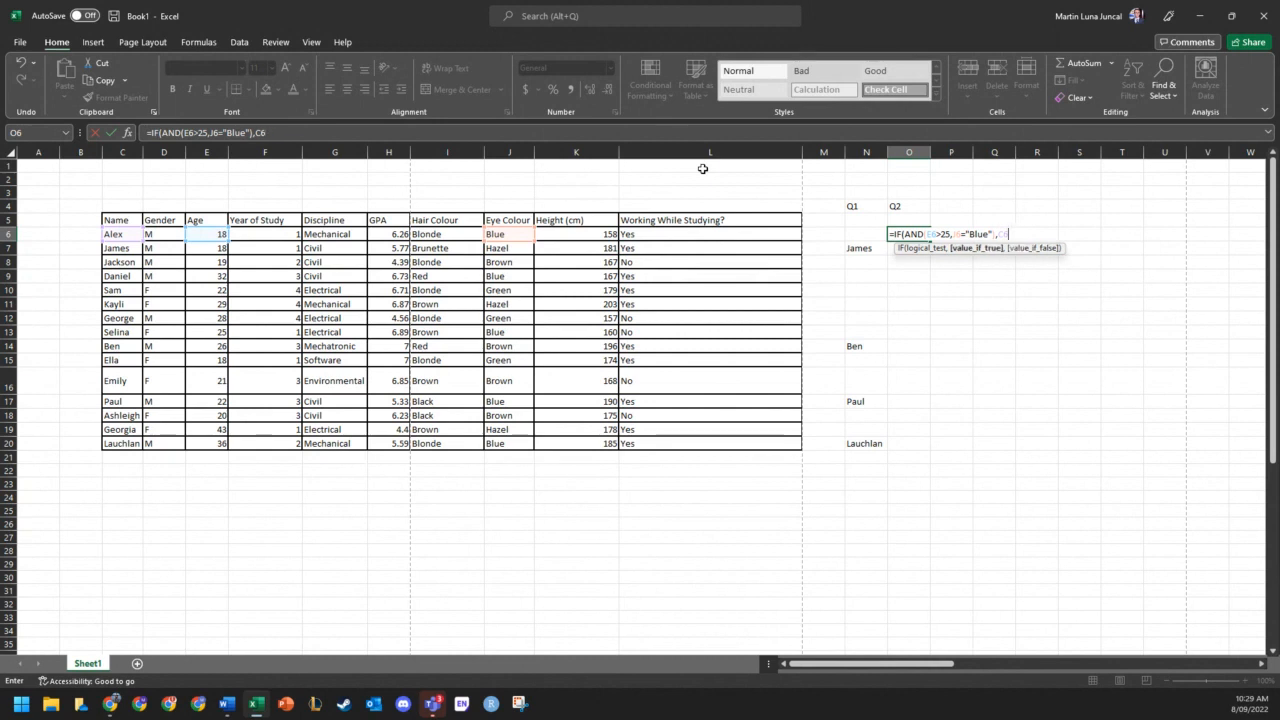
type(",\"\")")
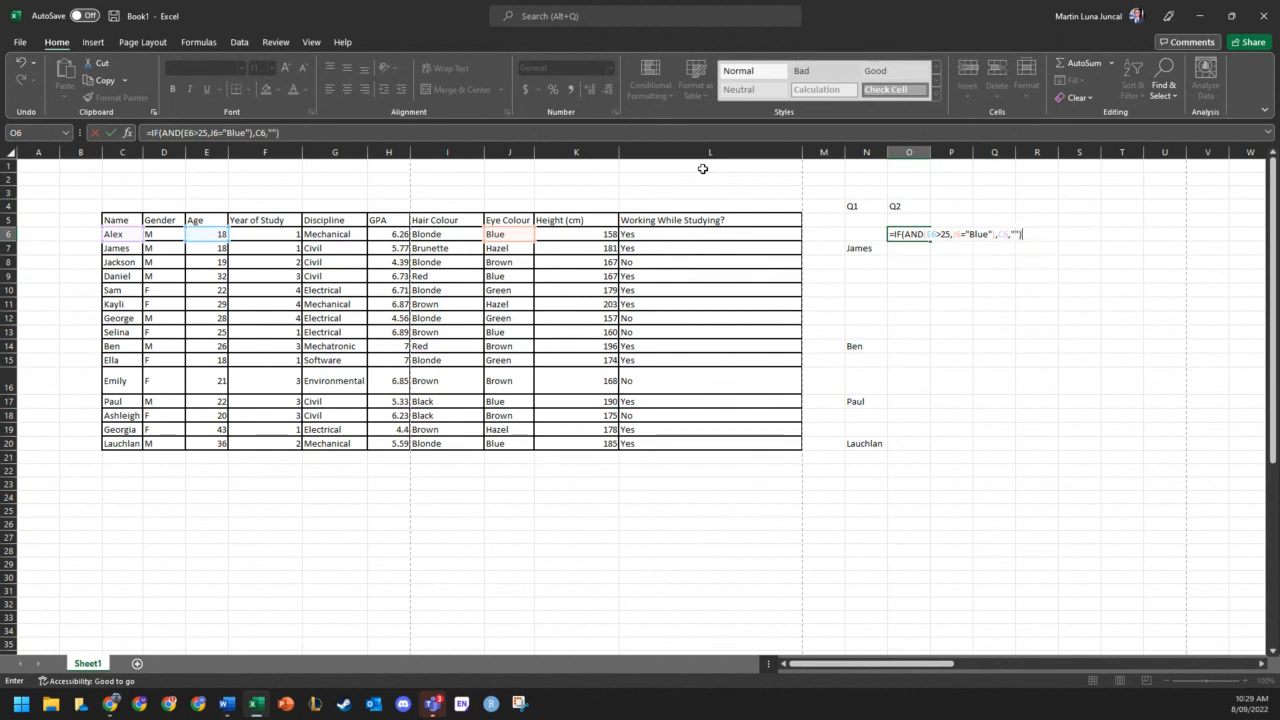
key("Return")
- Fill the Q2 formula from O6 down through O20 to cover every student row
left_click(904, 235)
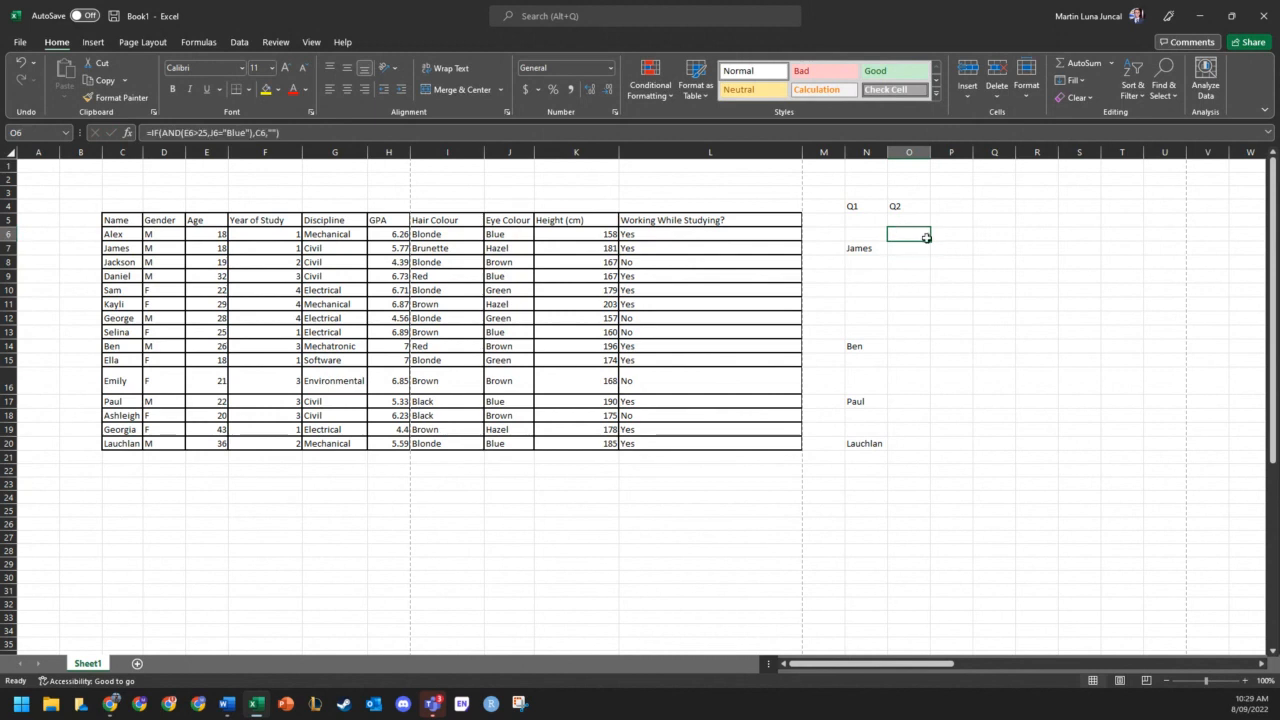
left_click_drag(931, 240, 910, 447)
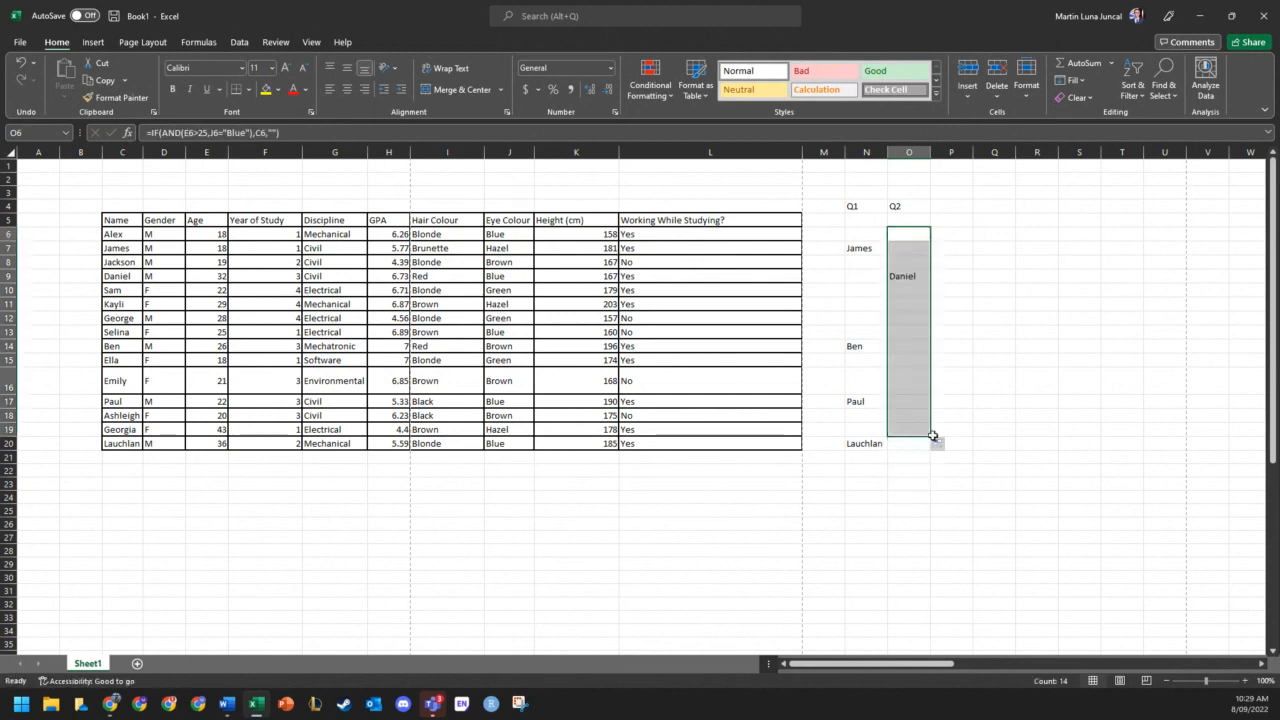
left_click(932, 432)
left_click(922, 431)
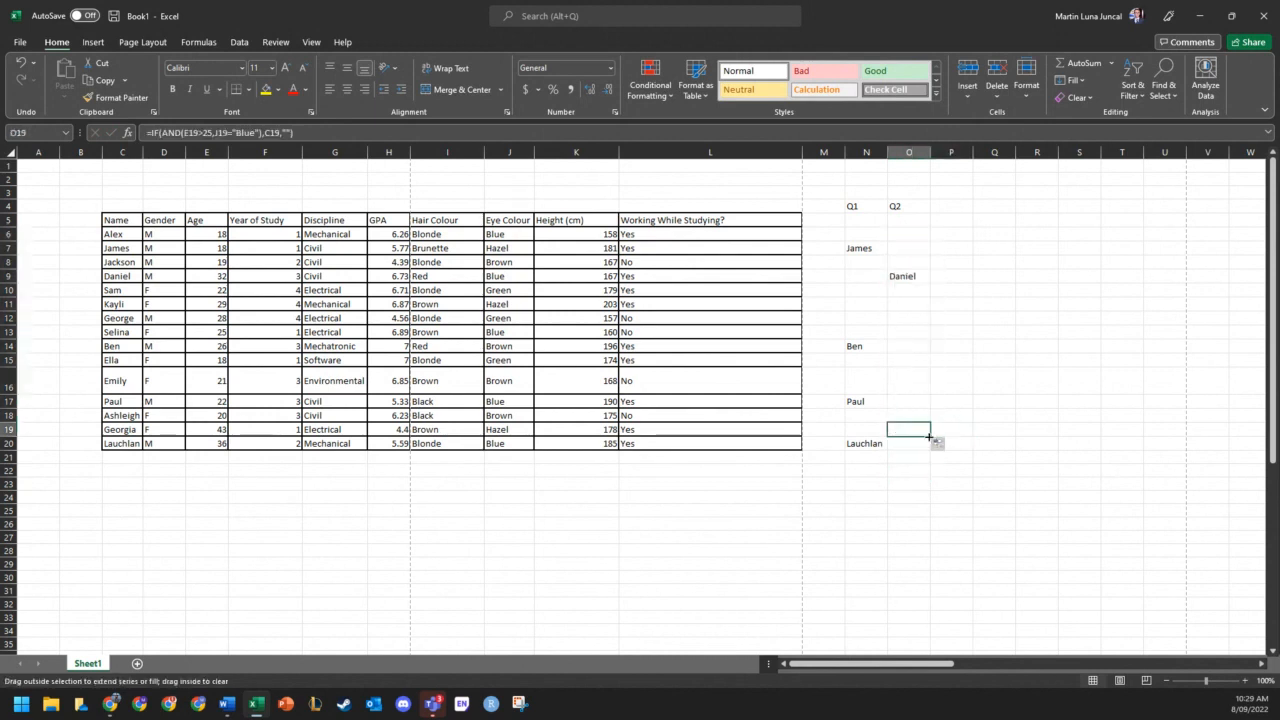
left_click_drag(930, 437, 929, 258)
left_click(1002, 420)
key("Right")
left_click(1079, 483)
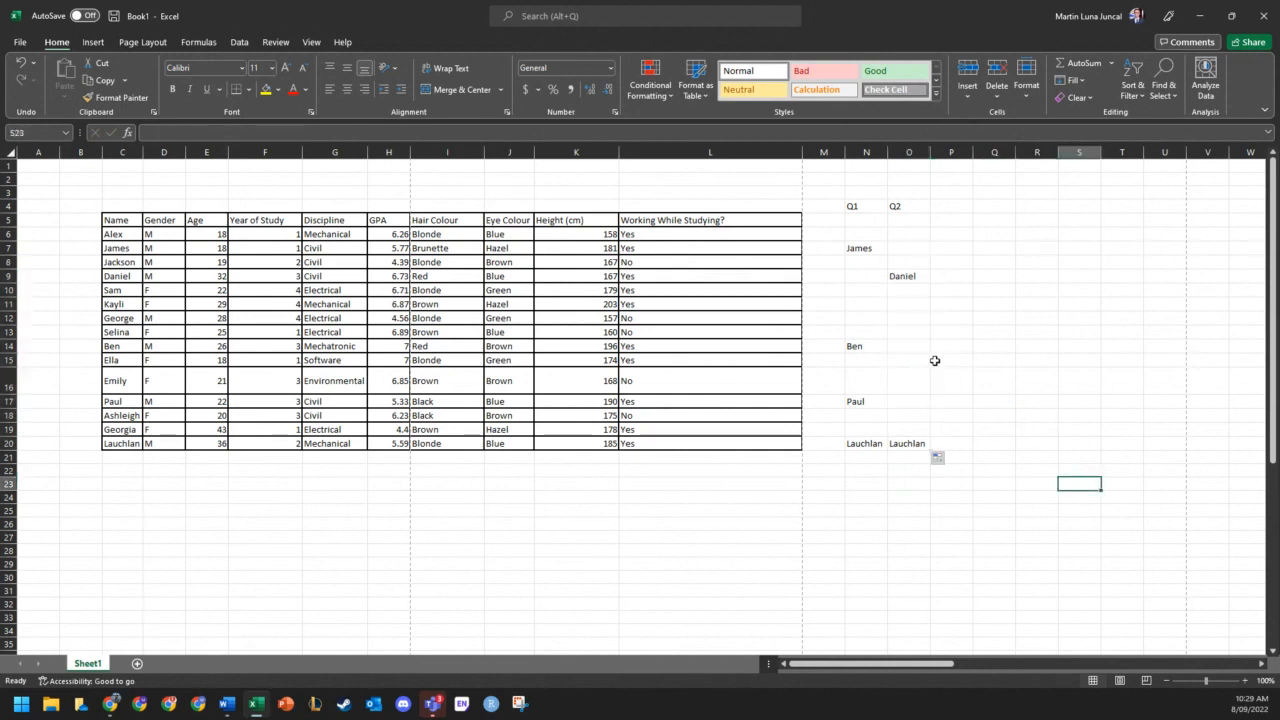
left_click(604, 460)
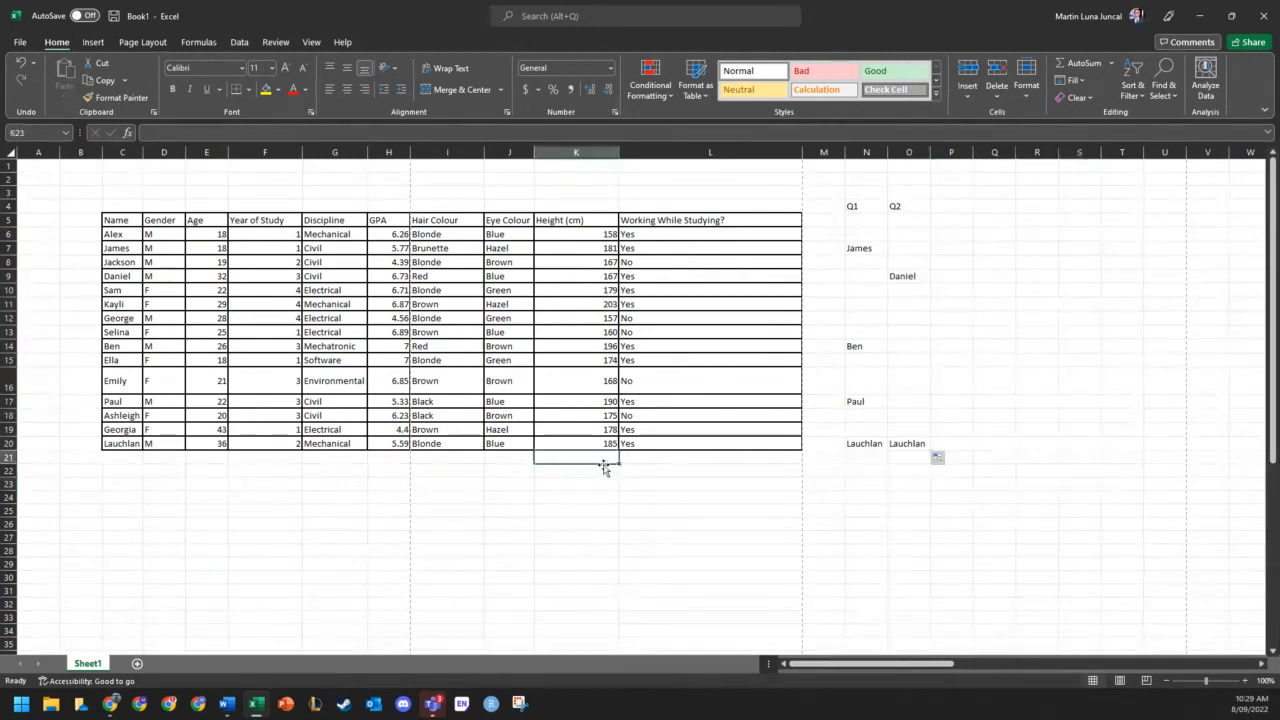
left_click(1055, 494)
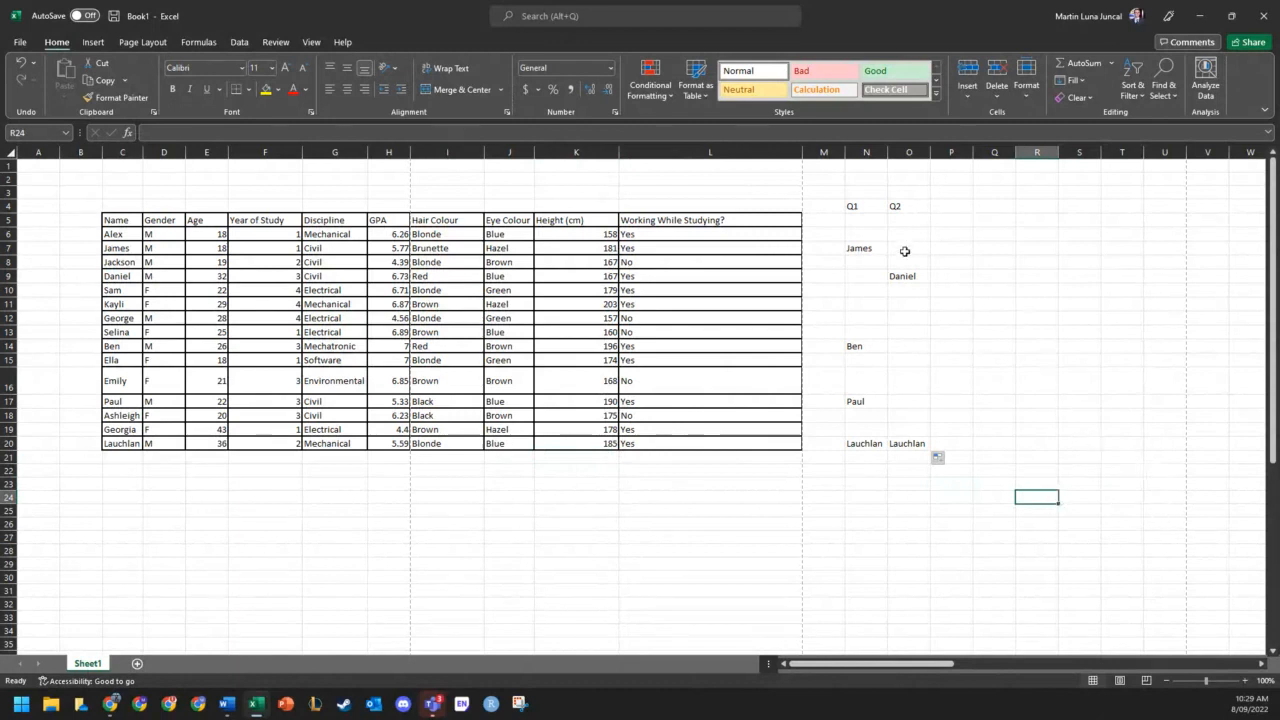
- Enter the heading Q3 in cell P4, beside the Q2 heading
left_click(953, 202)
type("Q3")
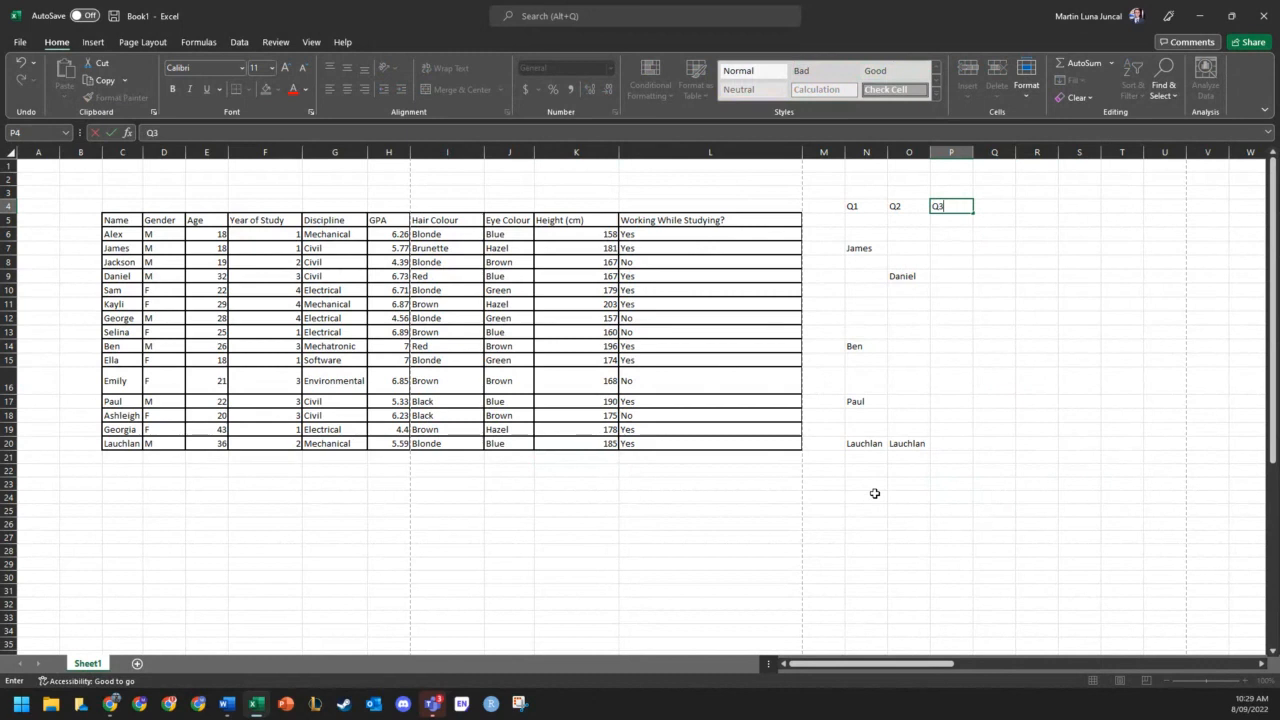
key("Return")
key("Return")
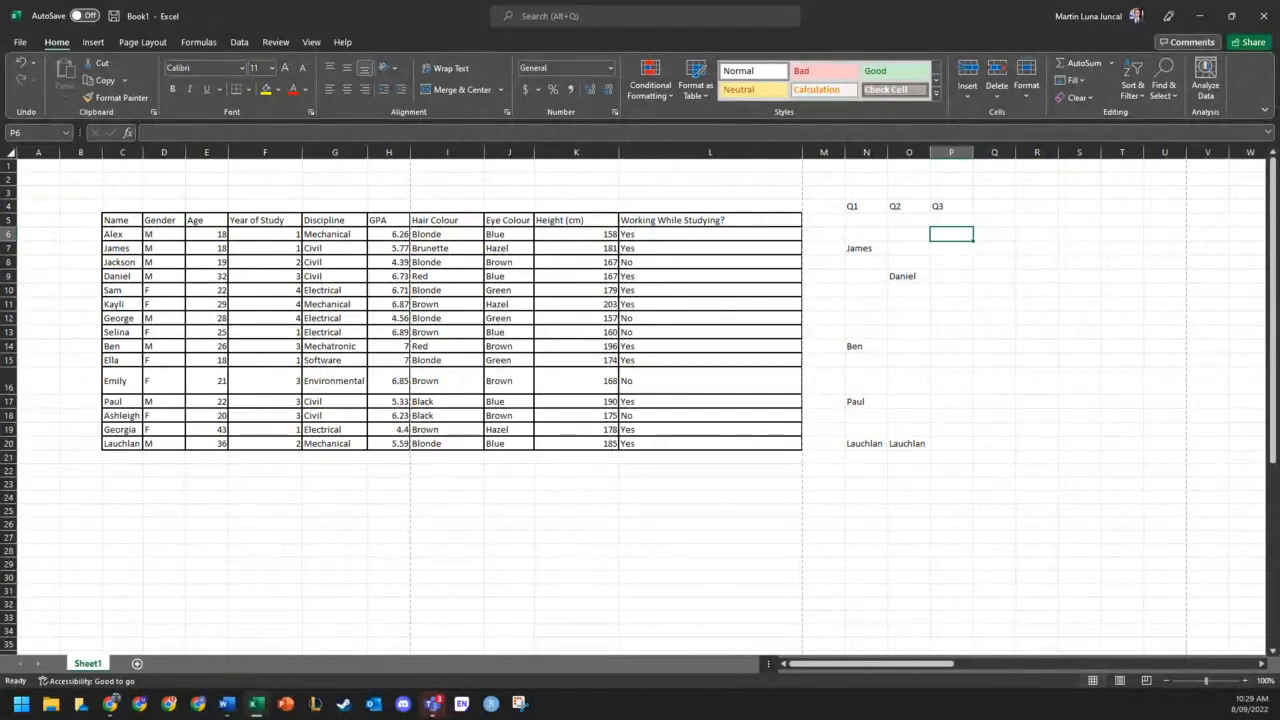
- Begin an IF formula in P6 whose OR test accepts year of study F6=1 or F6=2
left_click(868, 277)
left_click(967, 237)
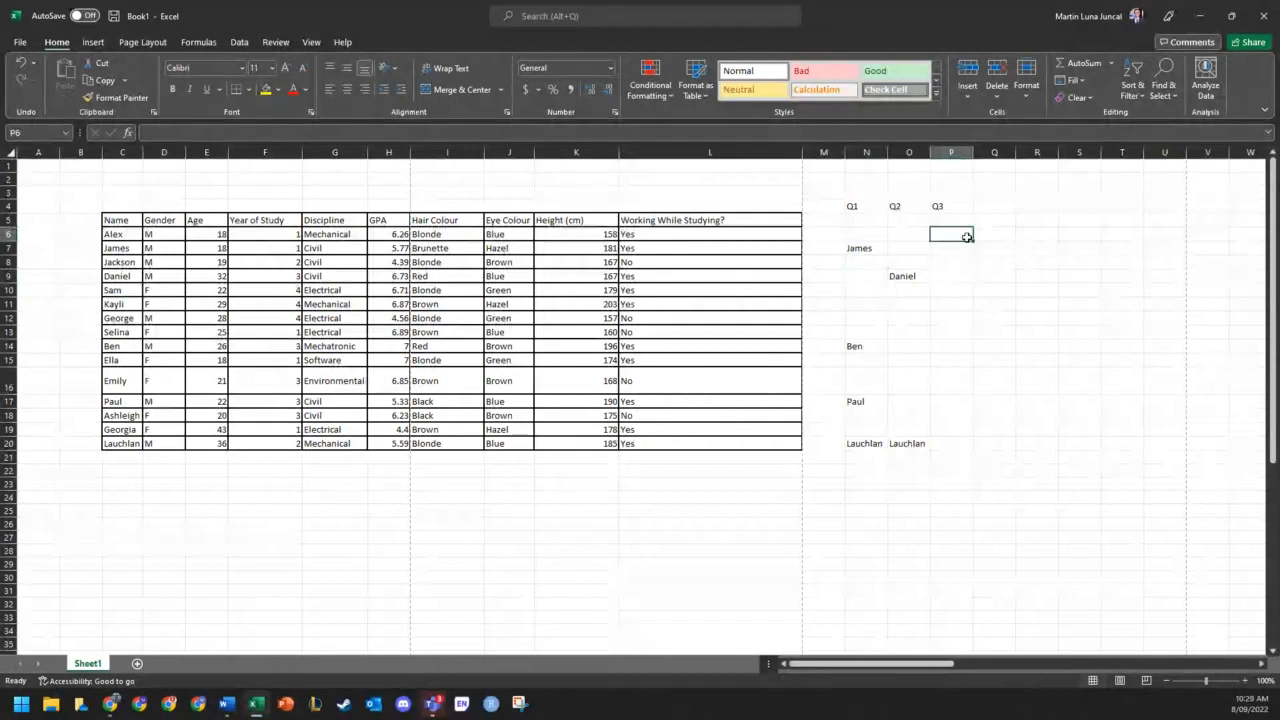
type("=IF")
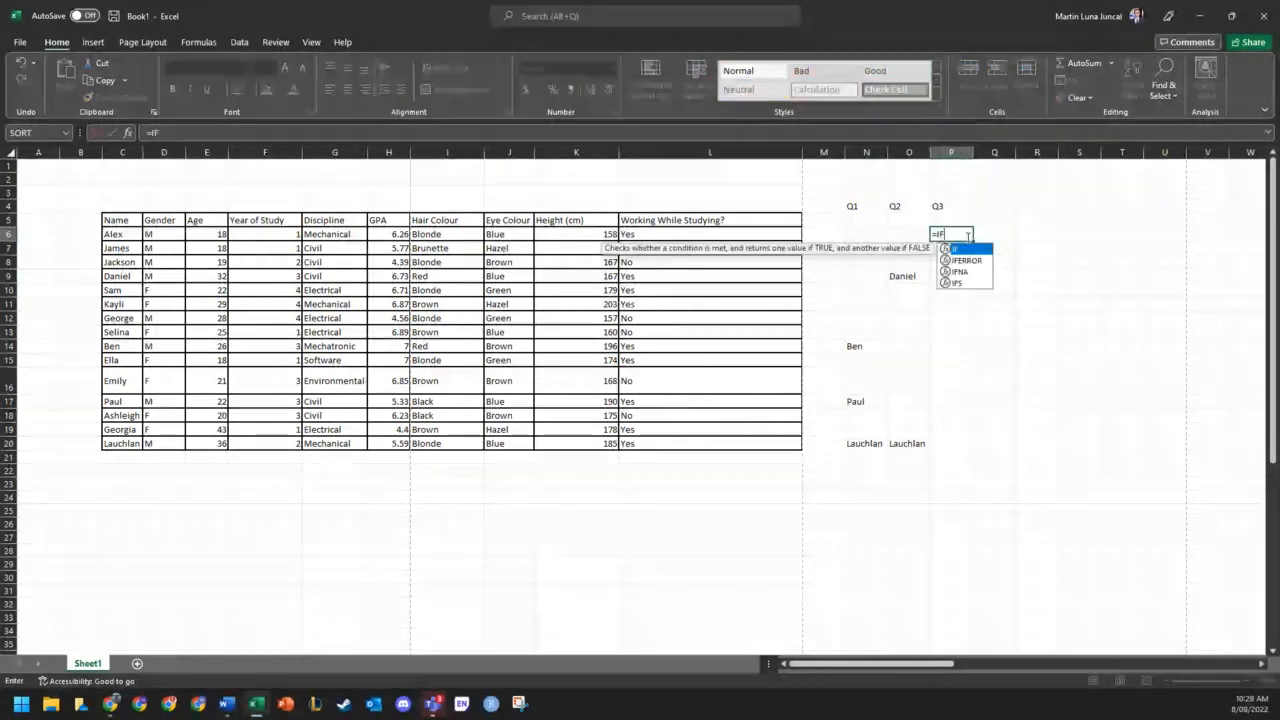
type("(OR")
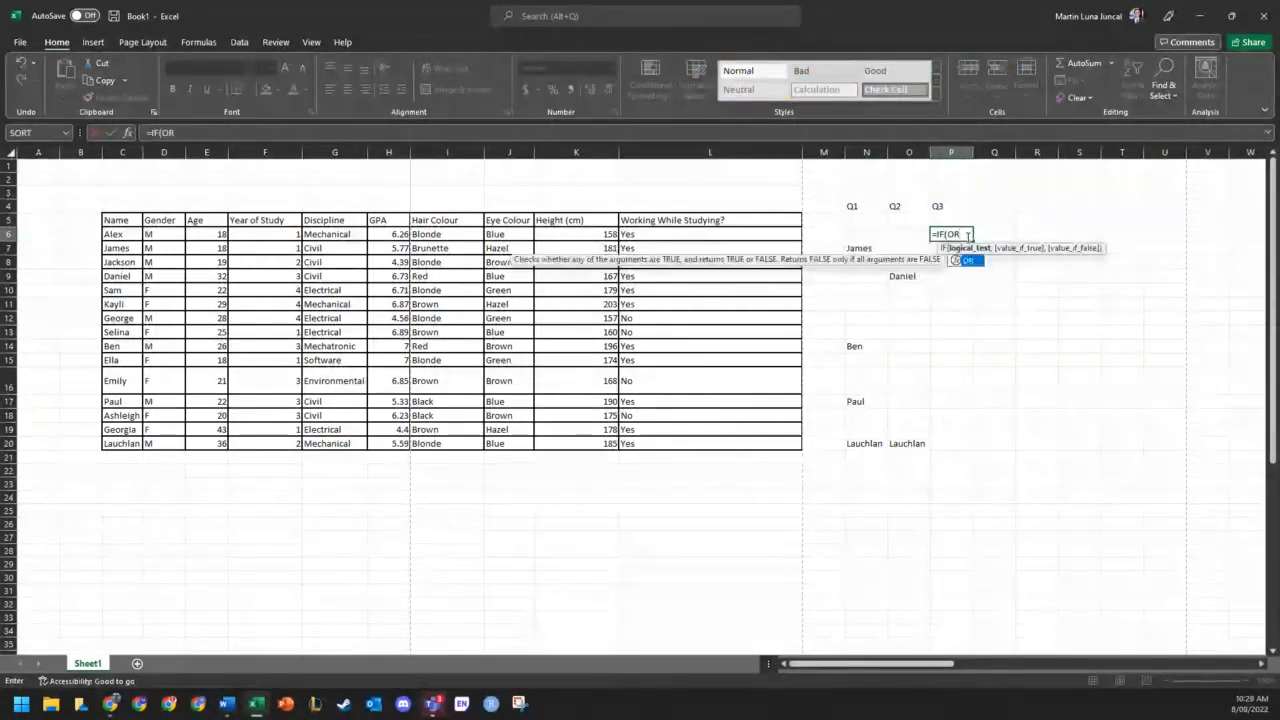
type("(")
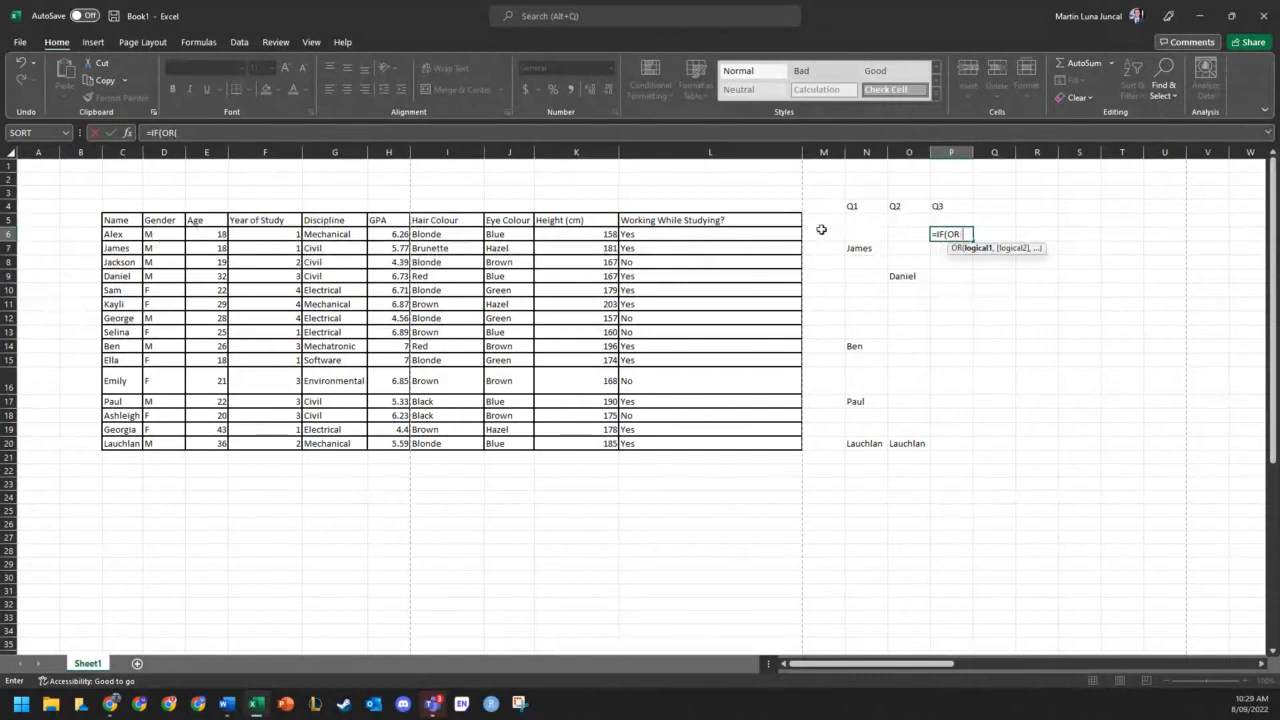
left_click(269, 235)
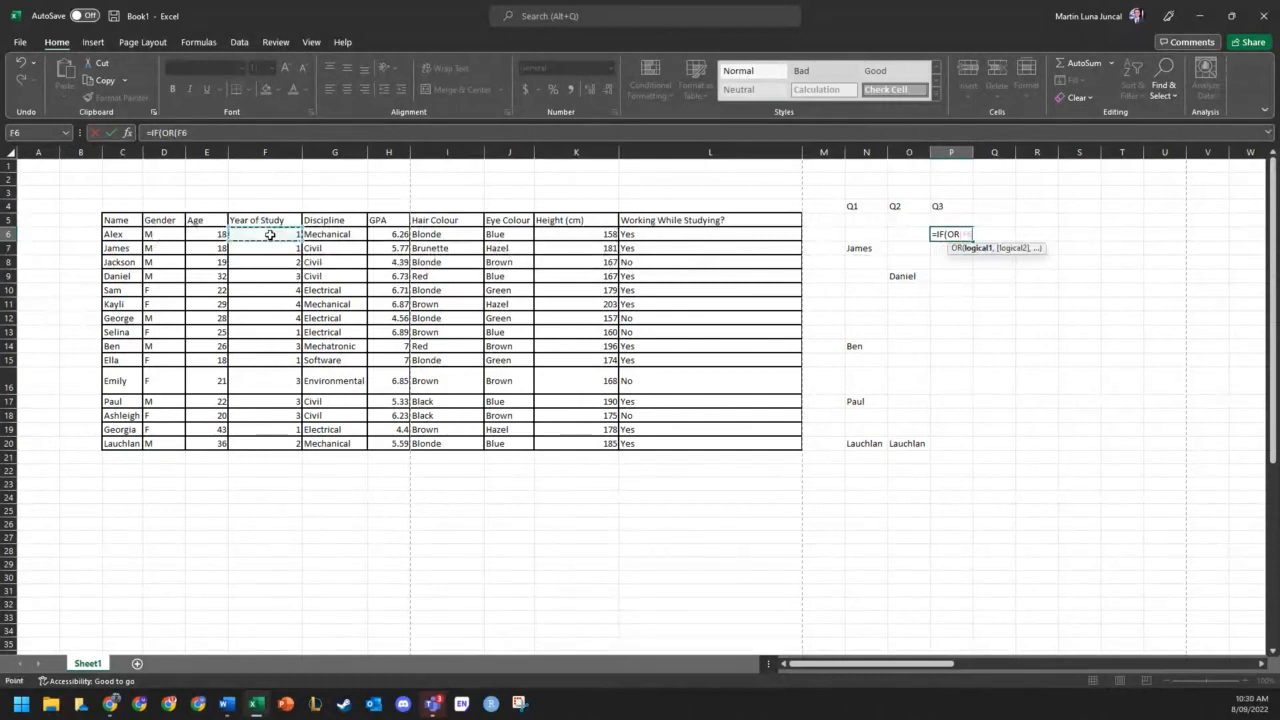
type(">")
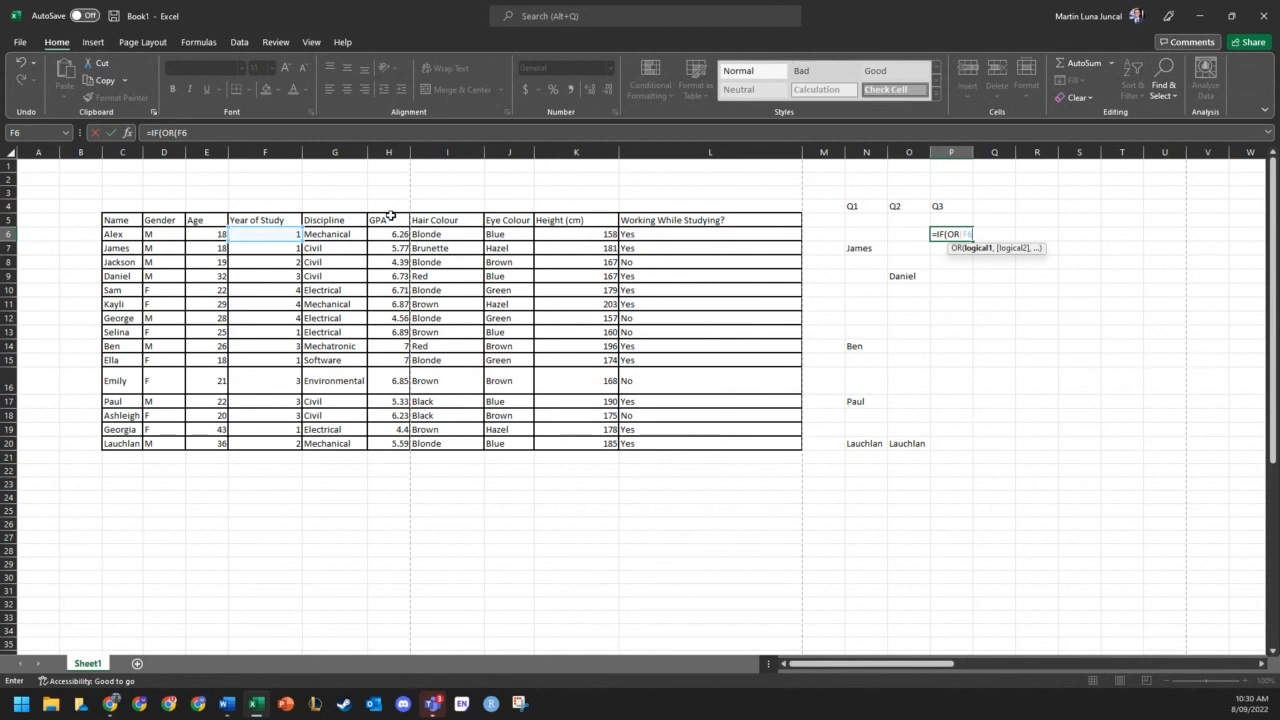
type(",")
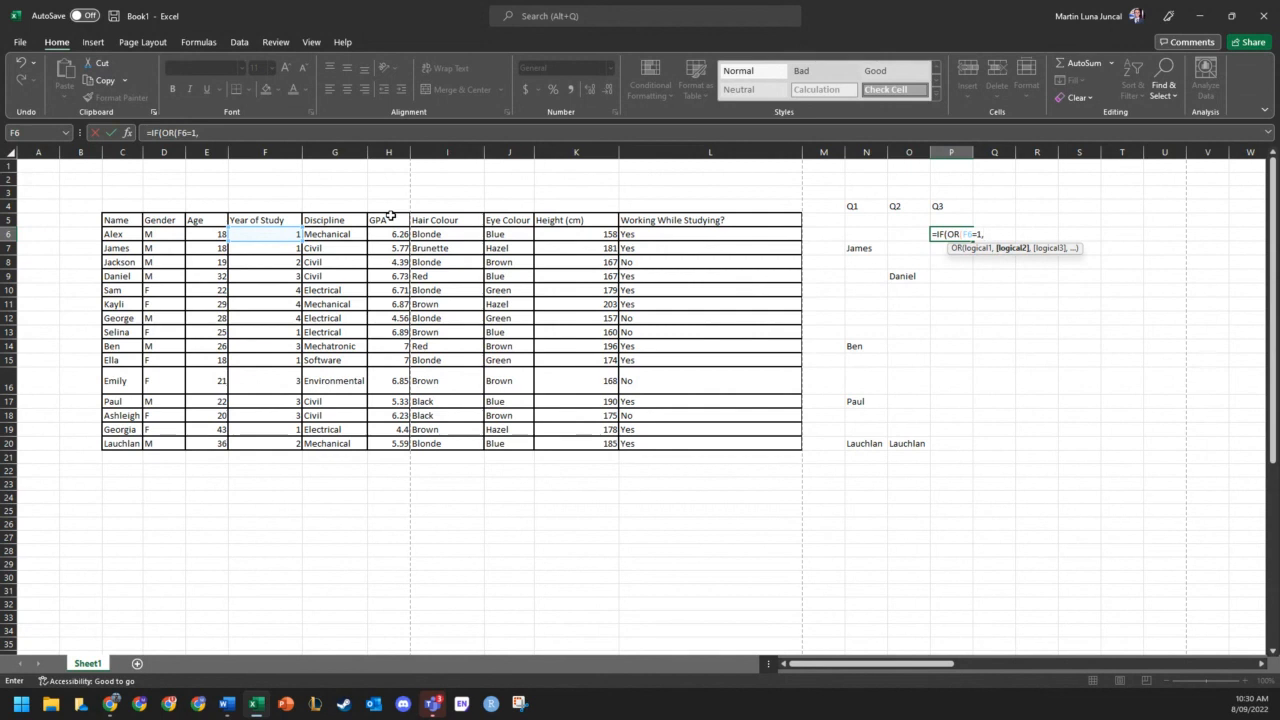
left_click(267, 233)
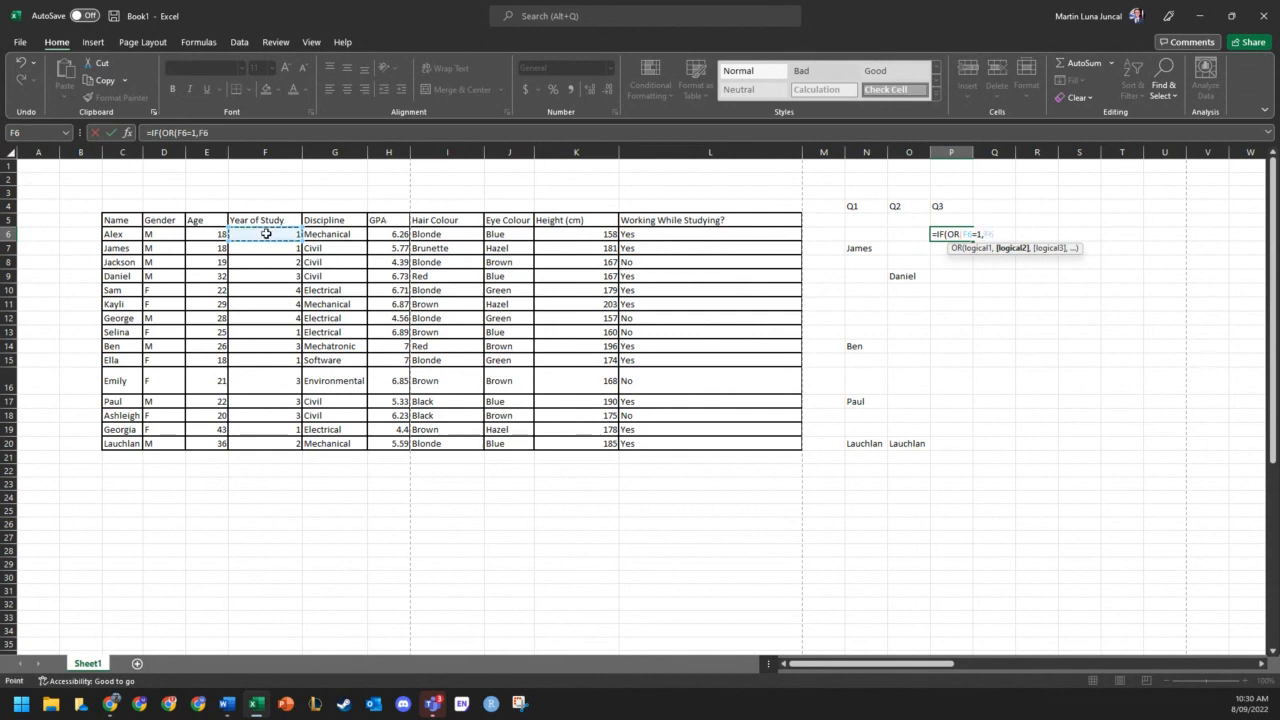
type("=2")
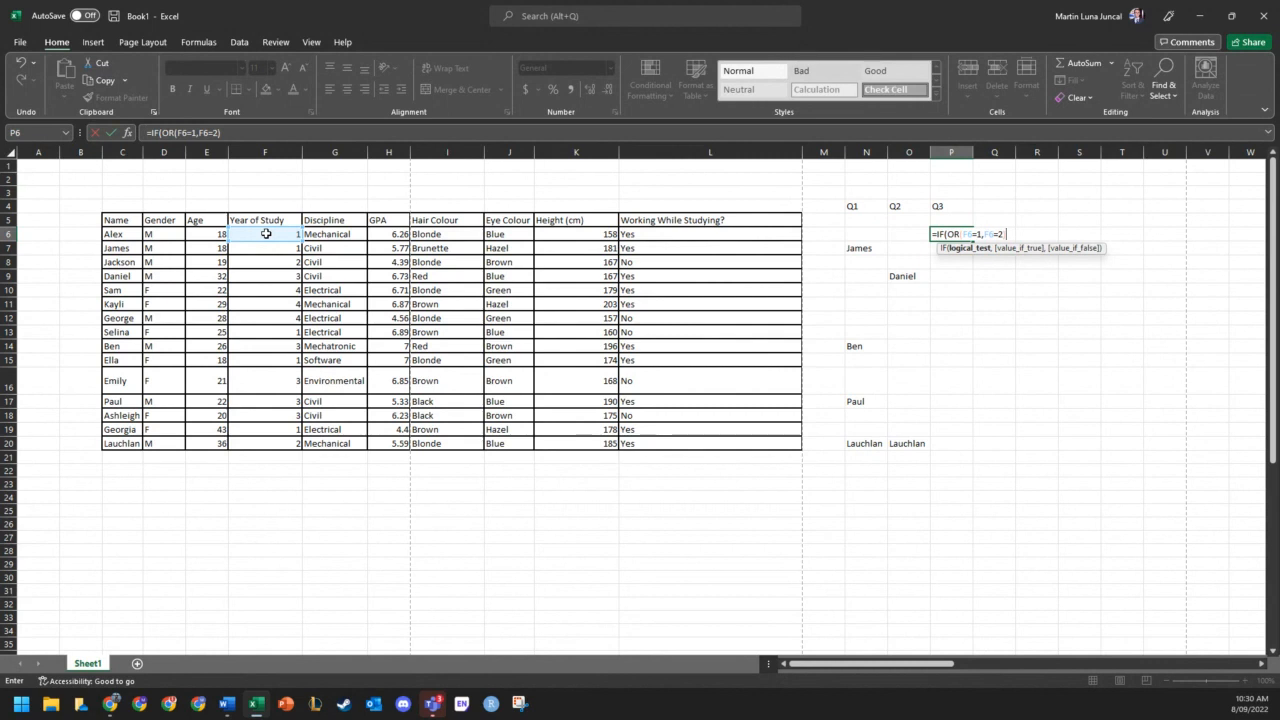
- Complete the P6 formula so it returns the name in C6 when true and an empty string "" when false
type(",")
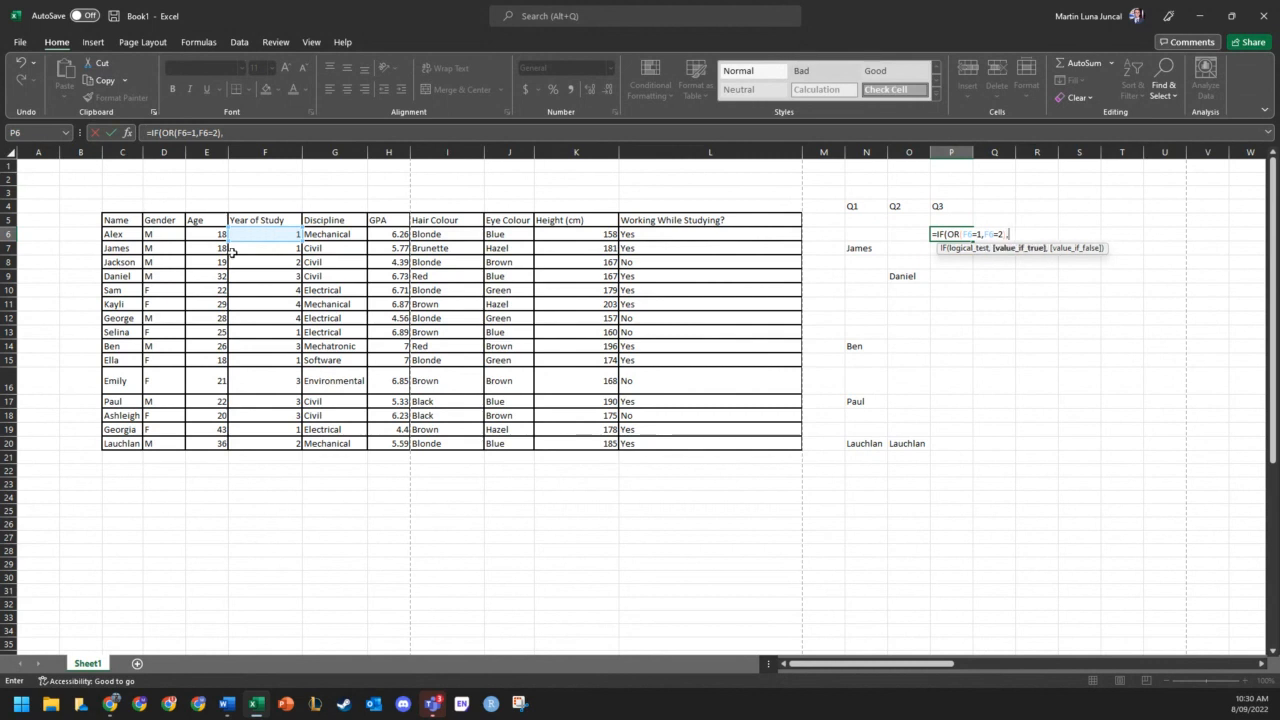
left_click(110, 234)
type(",")
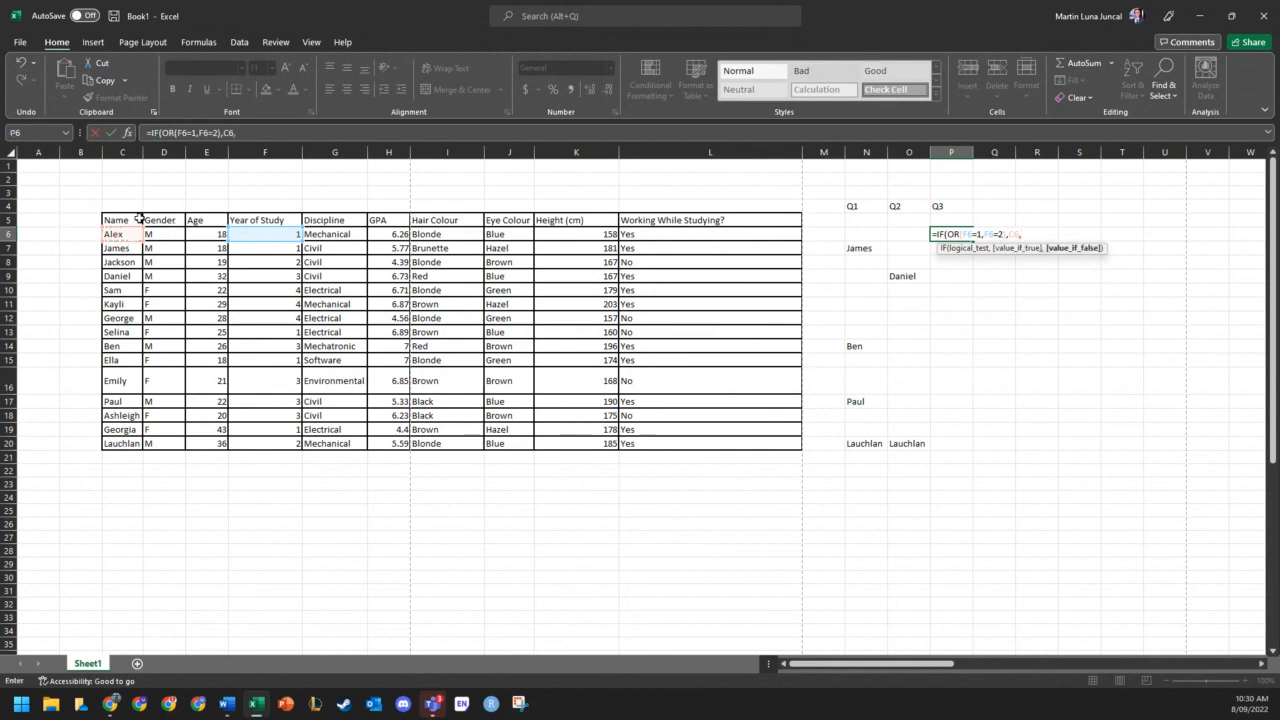
type("\"\")")
key("Return")
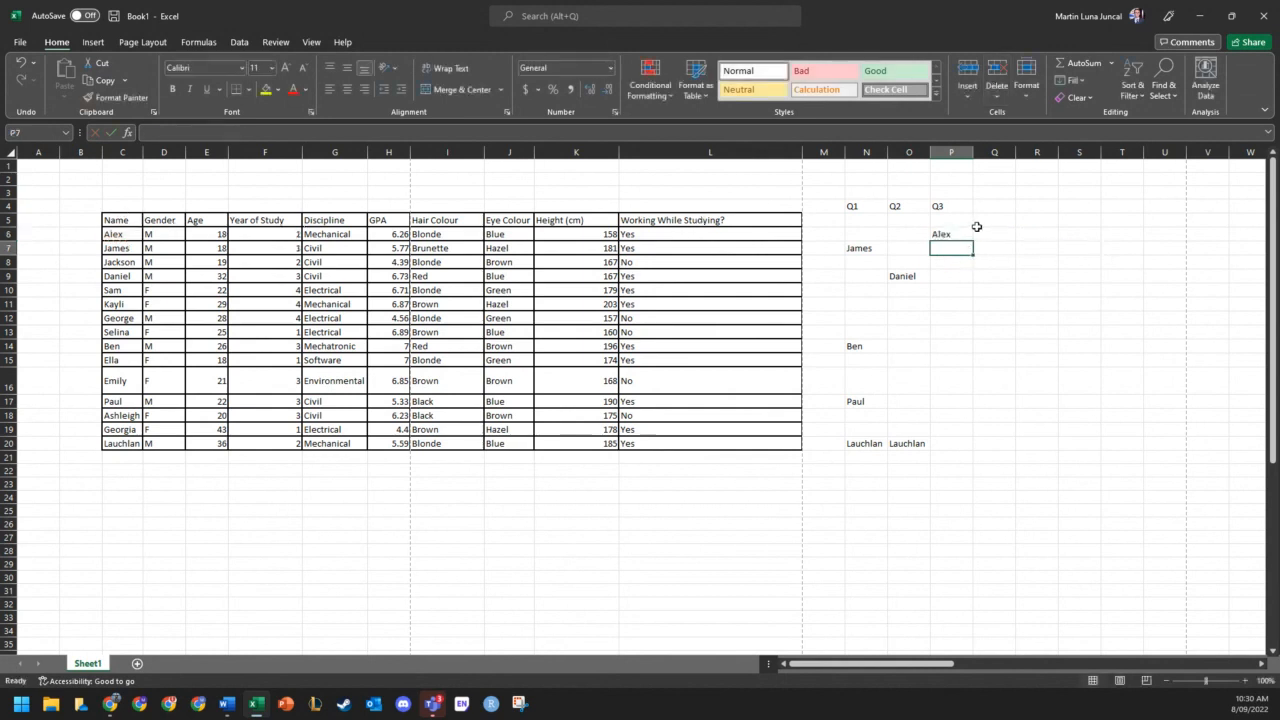
- Fill the Q3 formula from P6 down through P20 to cover every student row
left_click(960, 234)
left_click_drag(972, 241, 956, 441)
left_click(1125, 404)
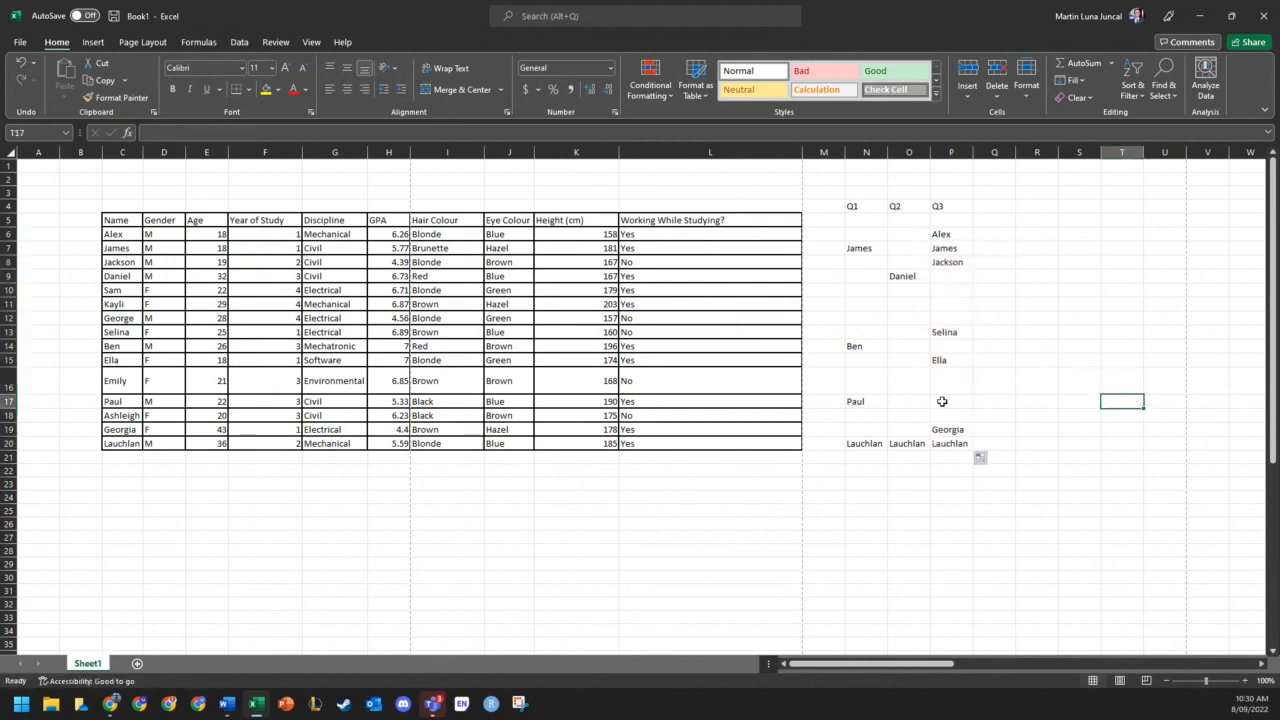
left_click_drag(296, 272, 298, 308)
left_click(284, 342)
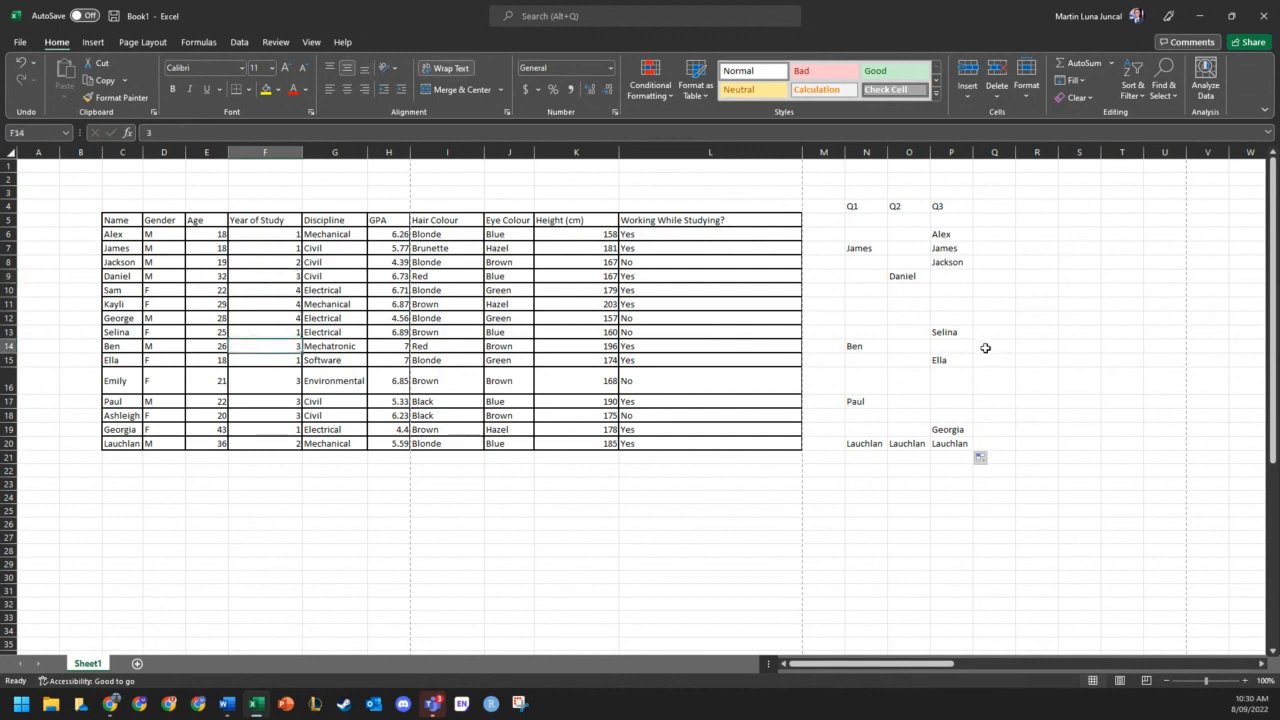
left_click(978, 386)
key("Right")
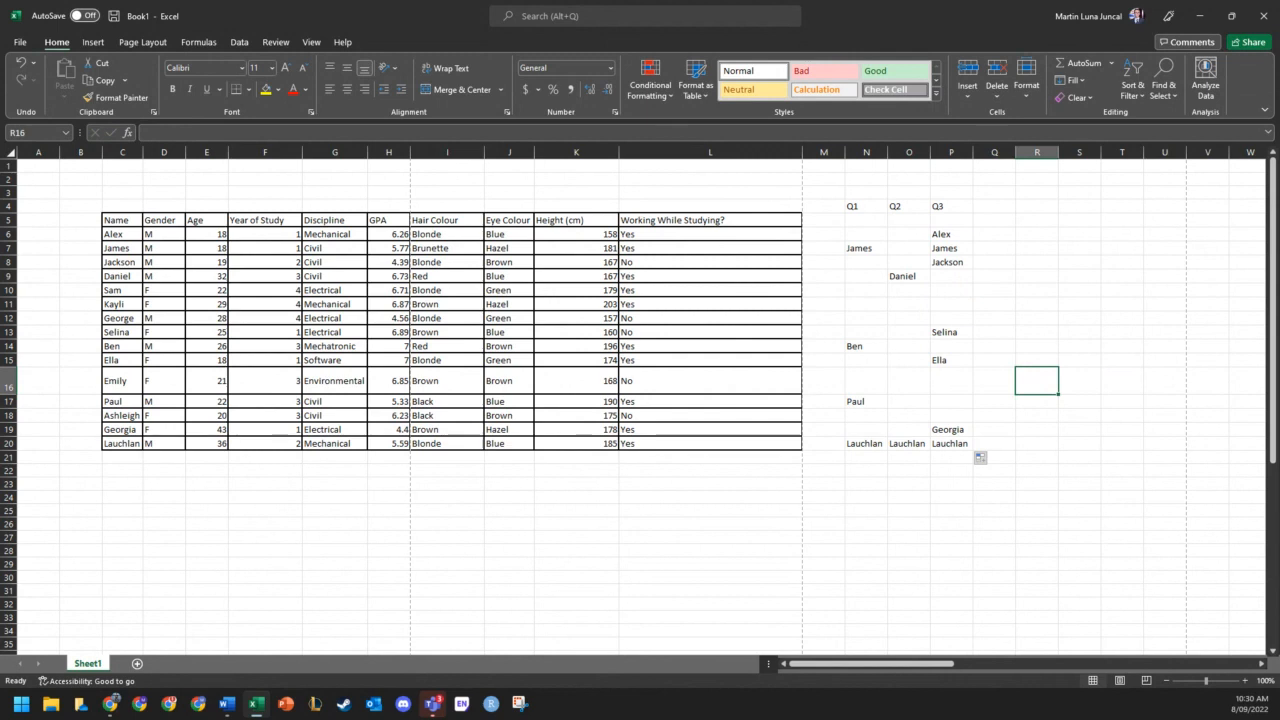
key("alt+Tab")
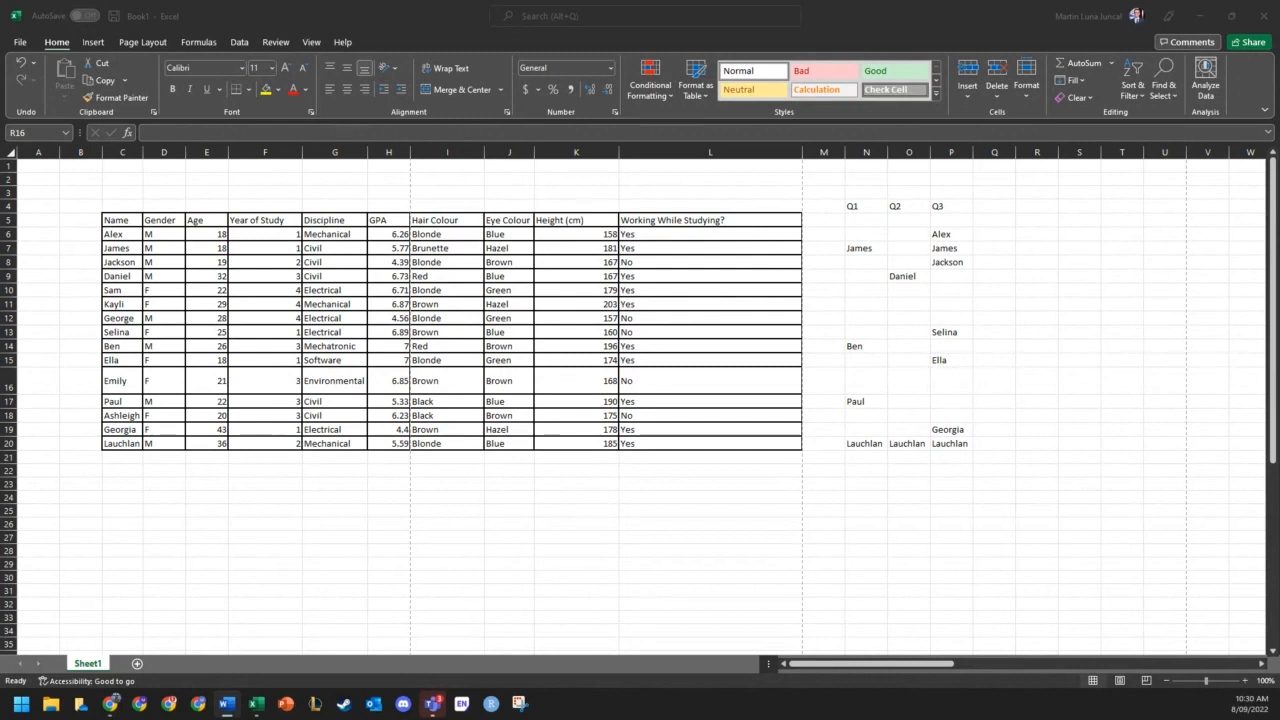
left_click(1046, 282)
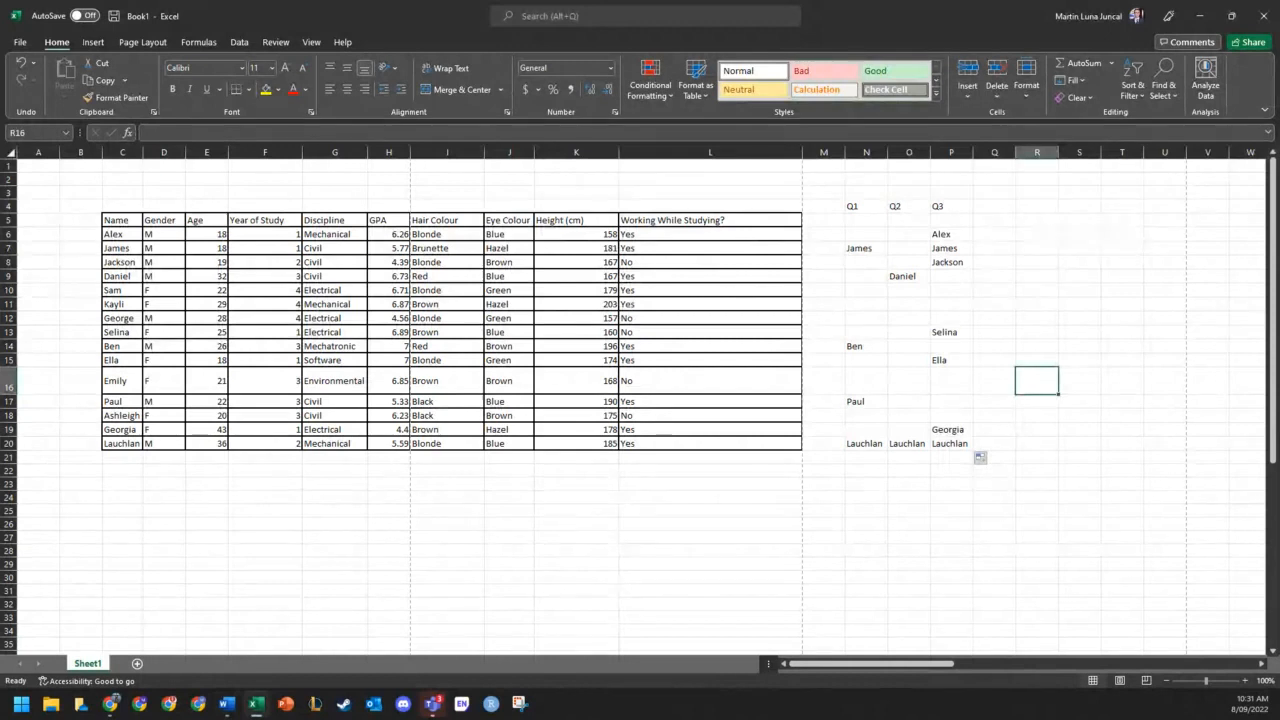
key("alt+Tab")
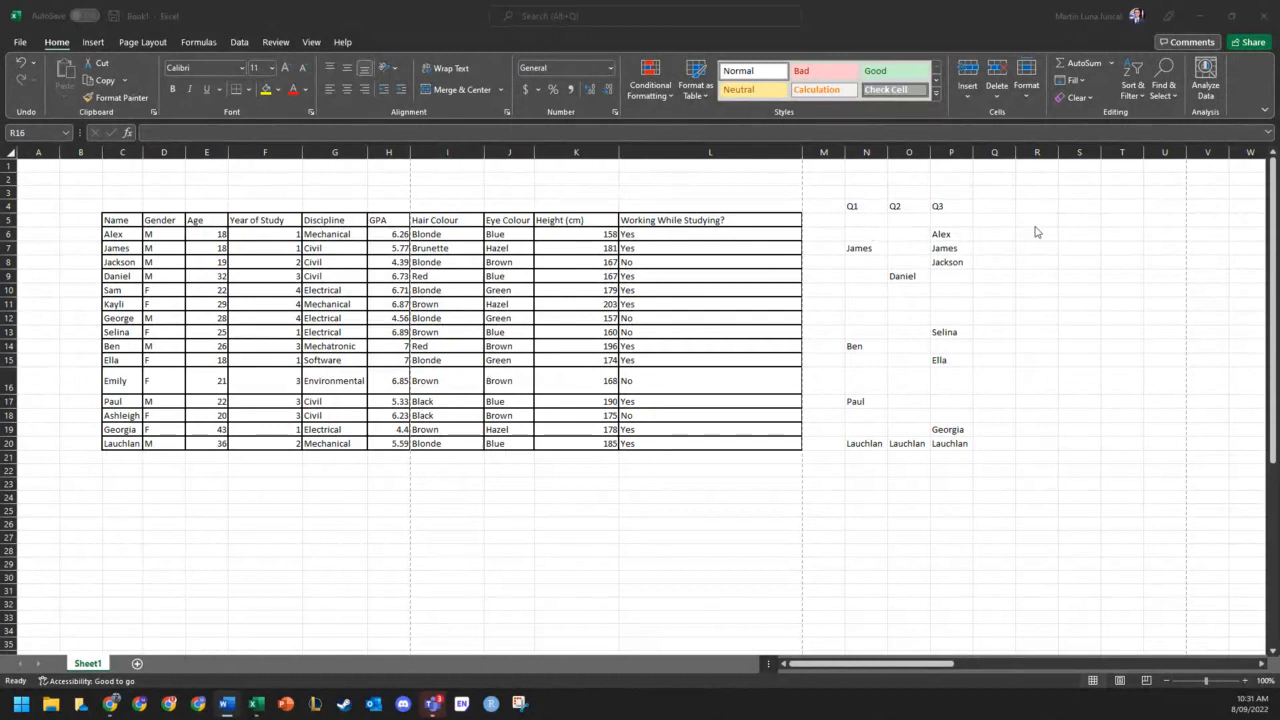
- Enter the heading "Last Q" in Q4 and start an IF formula in Q6
left_click(994, 234)
left_click(1000, 206)
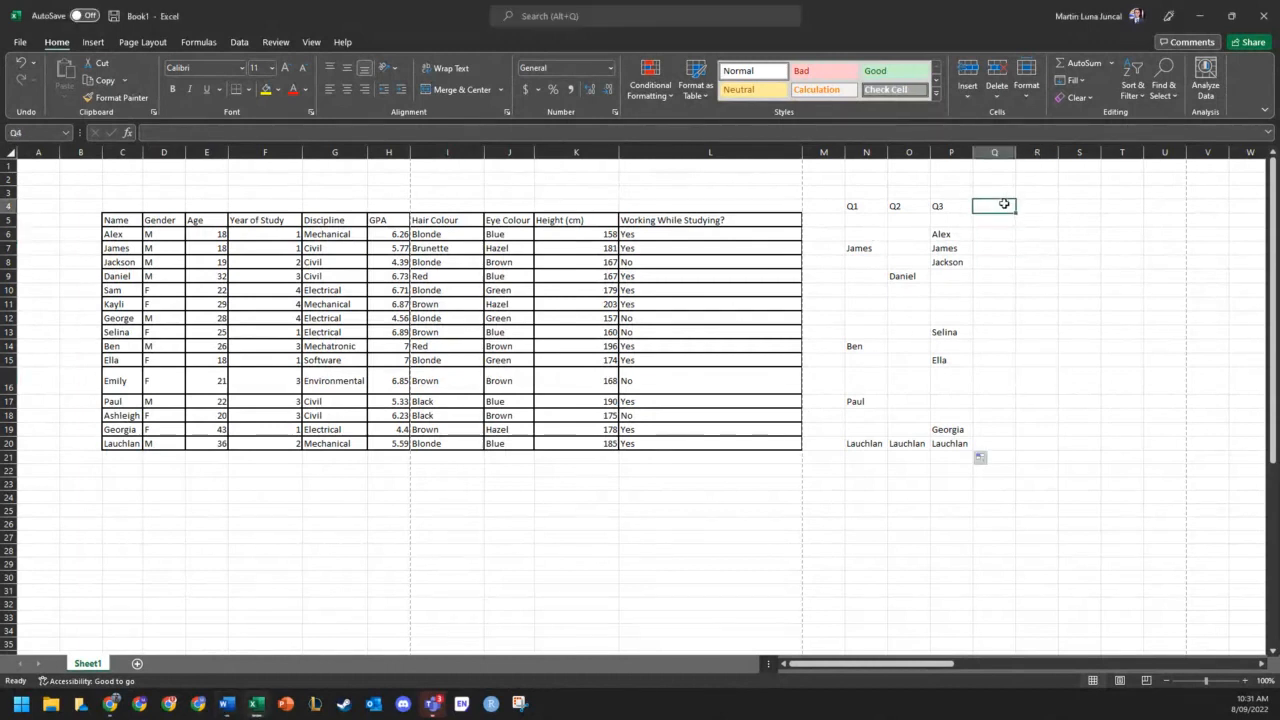
type("Last Q")
key("Return")
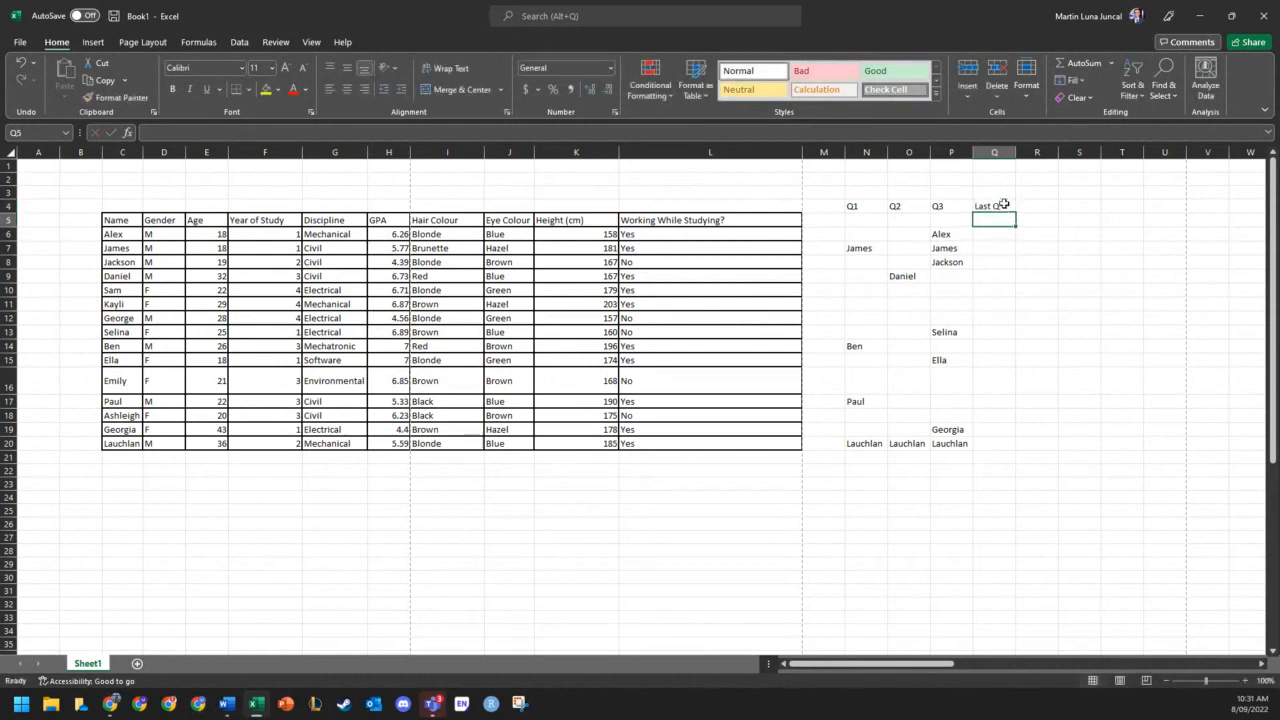
key("Return")
type("=IF(")
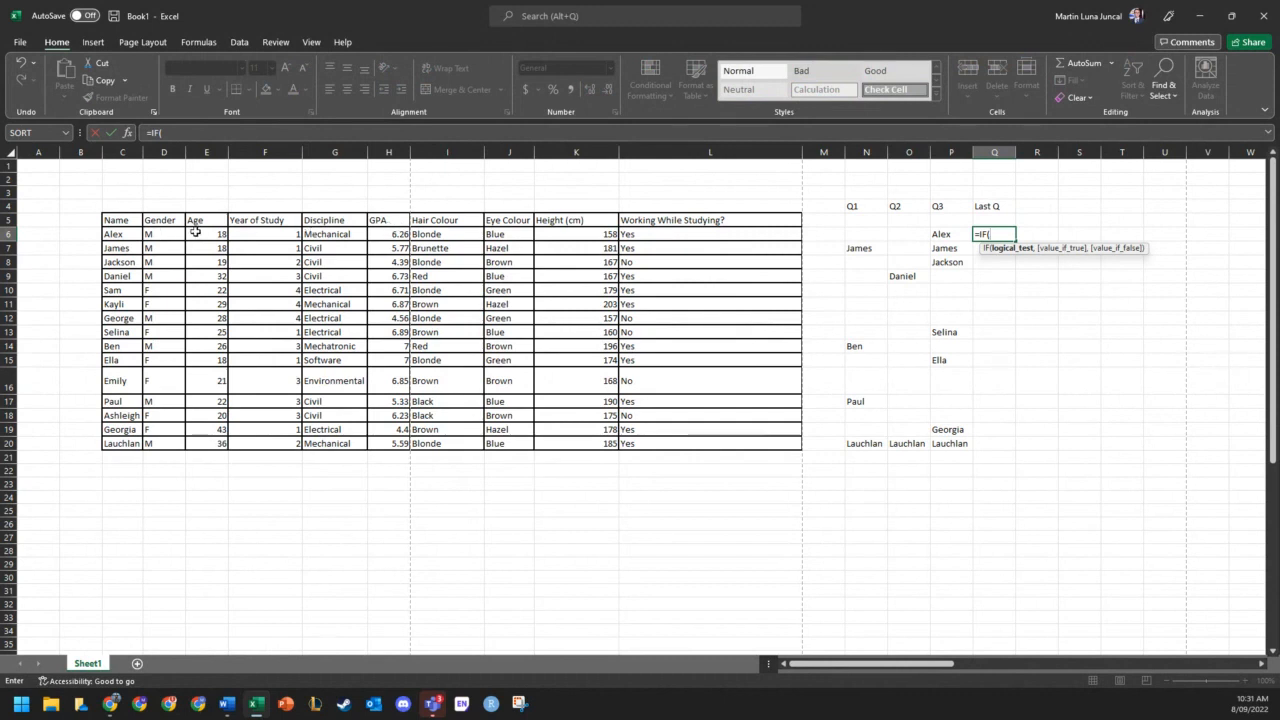
left_click(196, 232)
type(">")
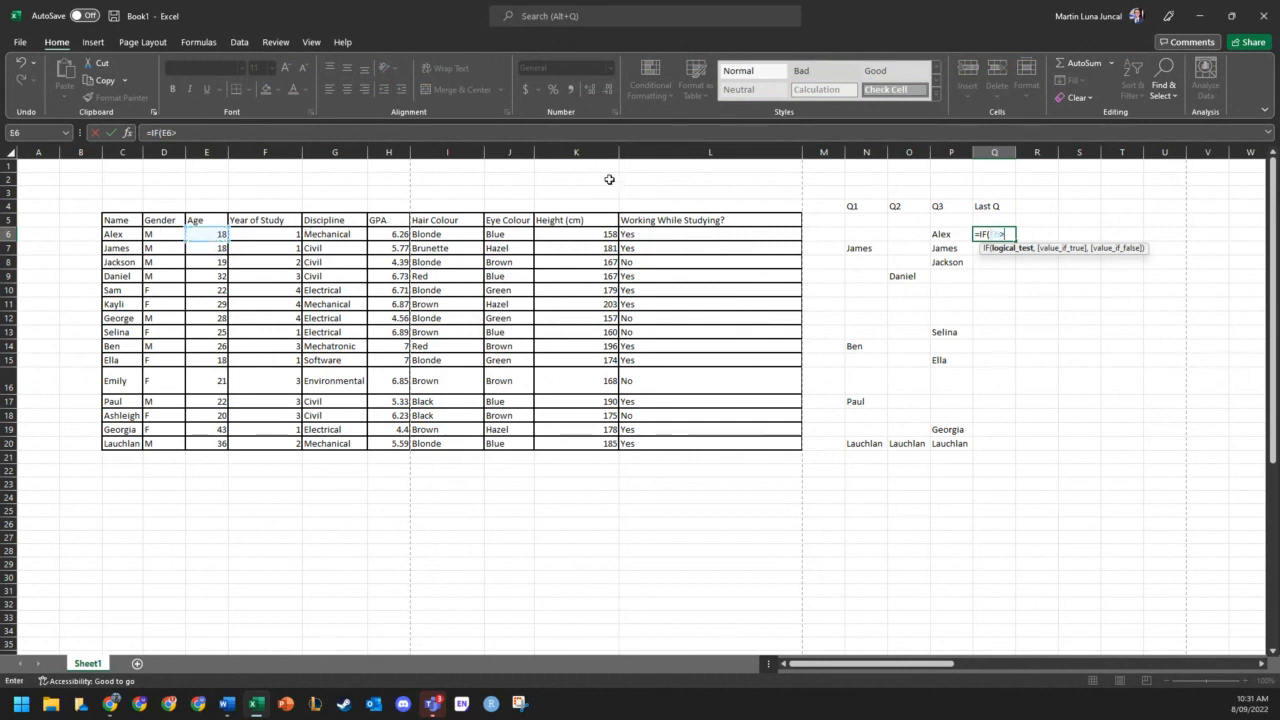
key("BackSpace")
key("BackSpace")
- Add an AND test to the Q6 formula requiring age E6>30 and GPA H6>5
type("AND")
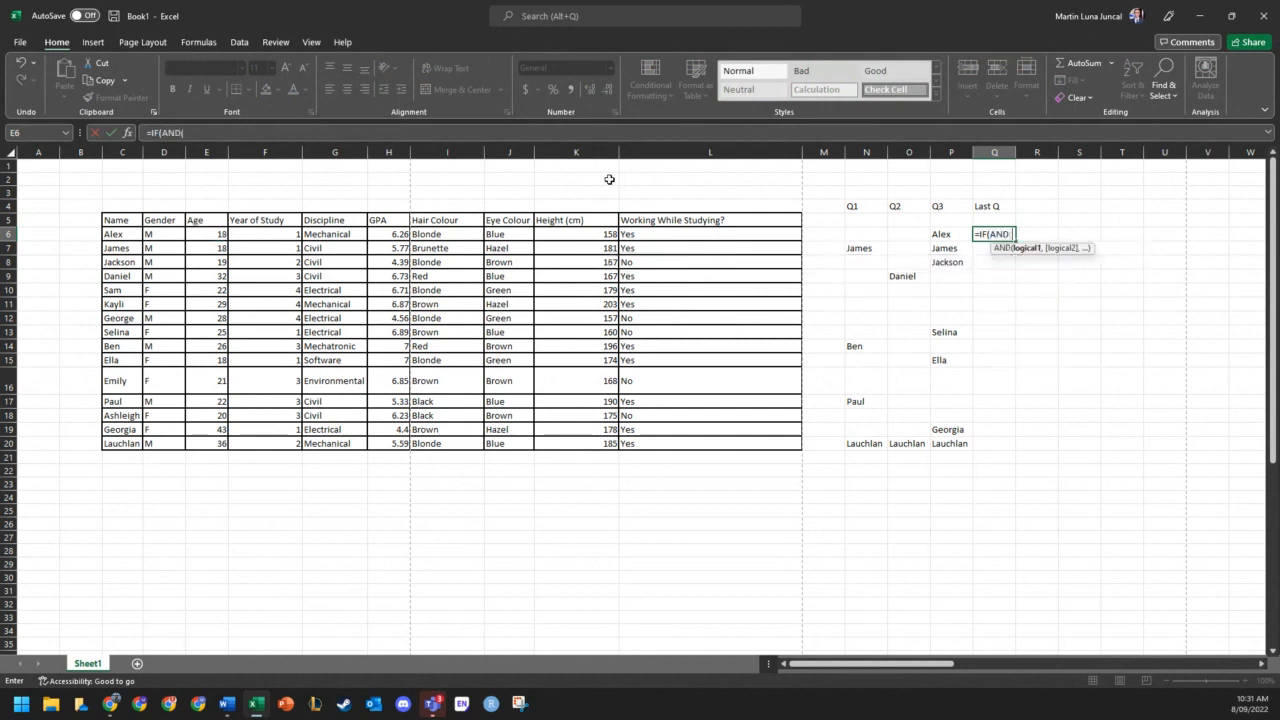
type("(")
left_click(200, 231)
type(">")
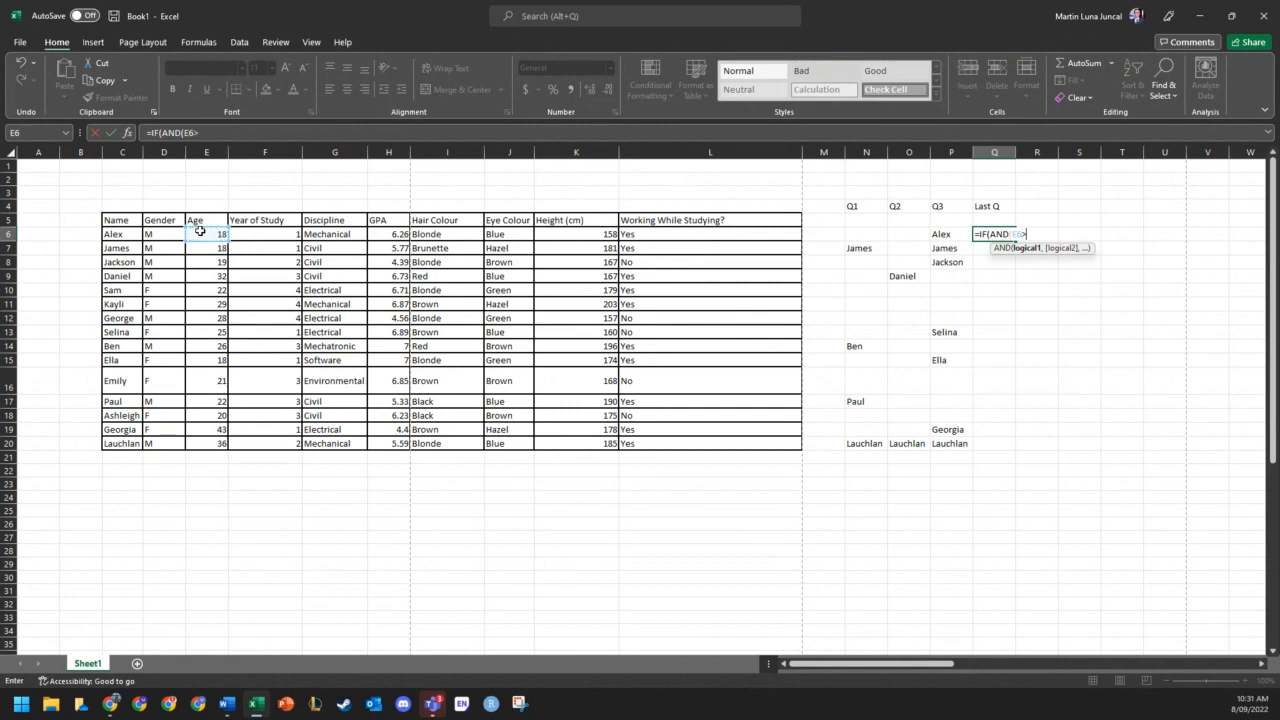
type("30,")
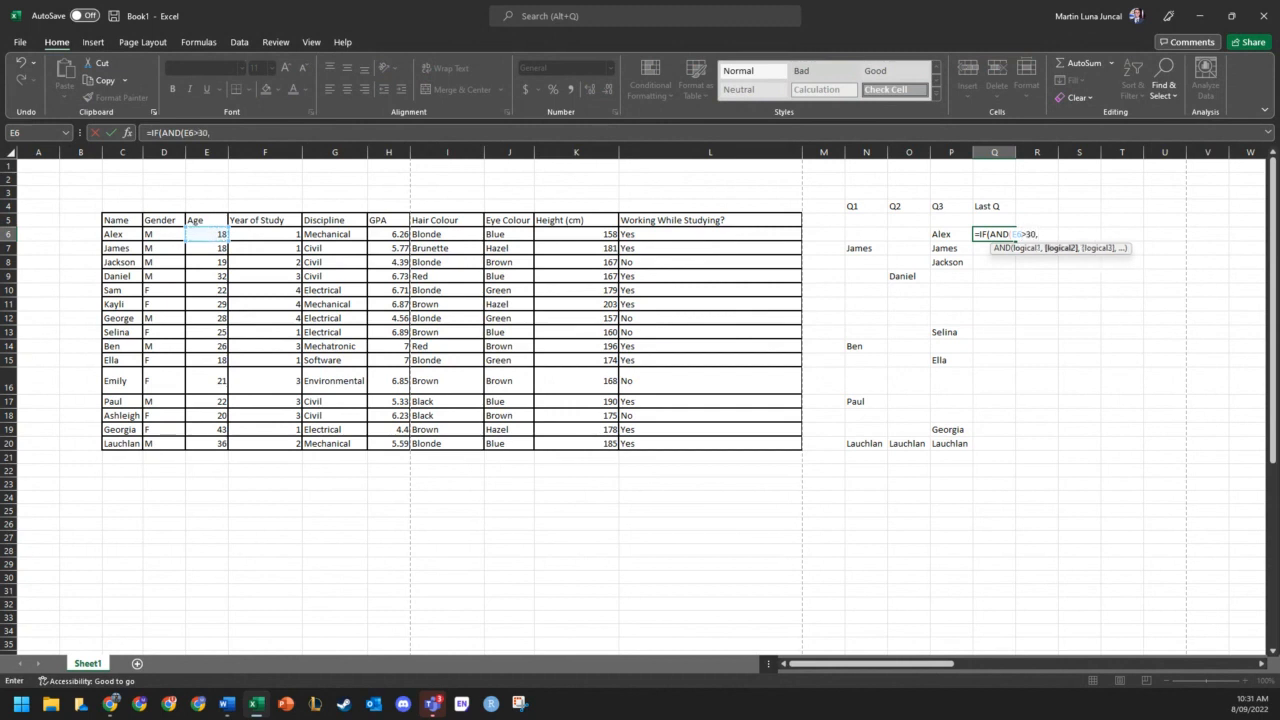
left_click(383, 233)
type(">5,")
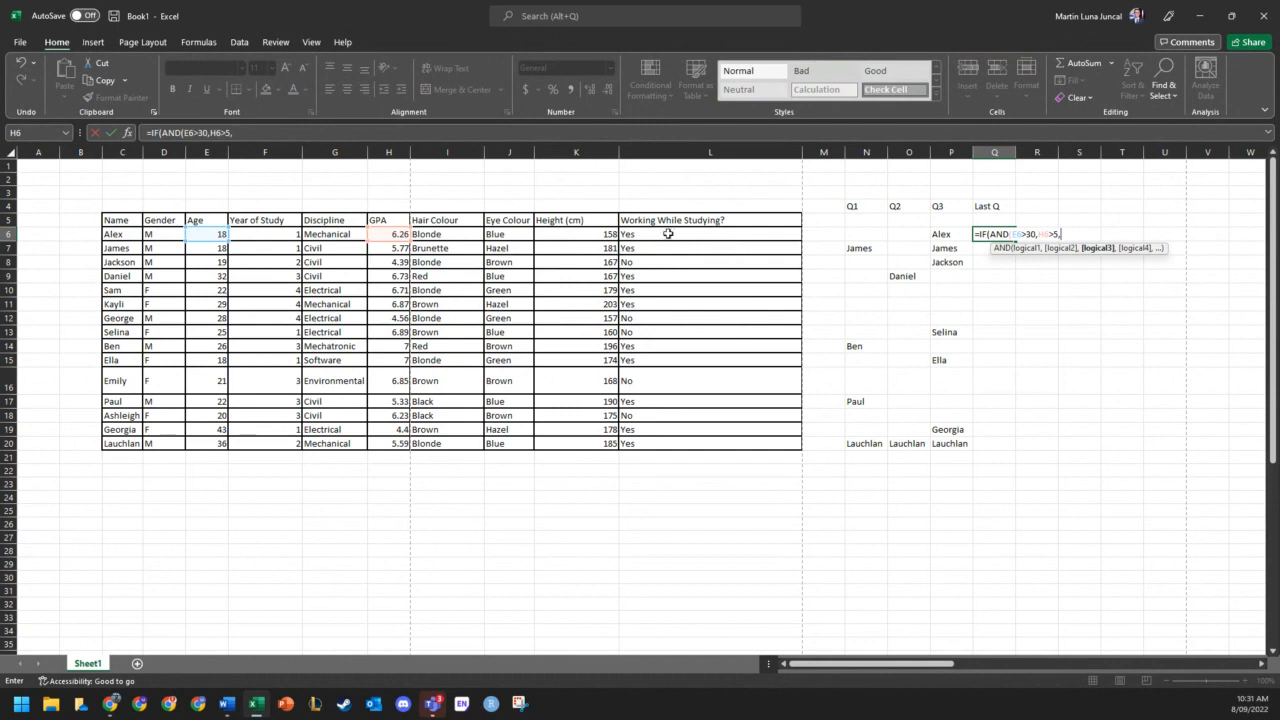
- Extend the AND test in Q6 with height K6>180 and working while studying L6="Yes", and close the test
left_click(596, 233)
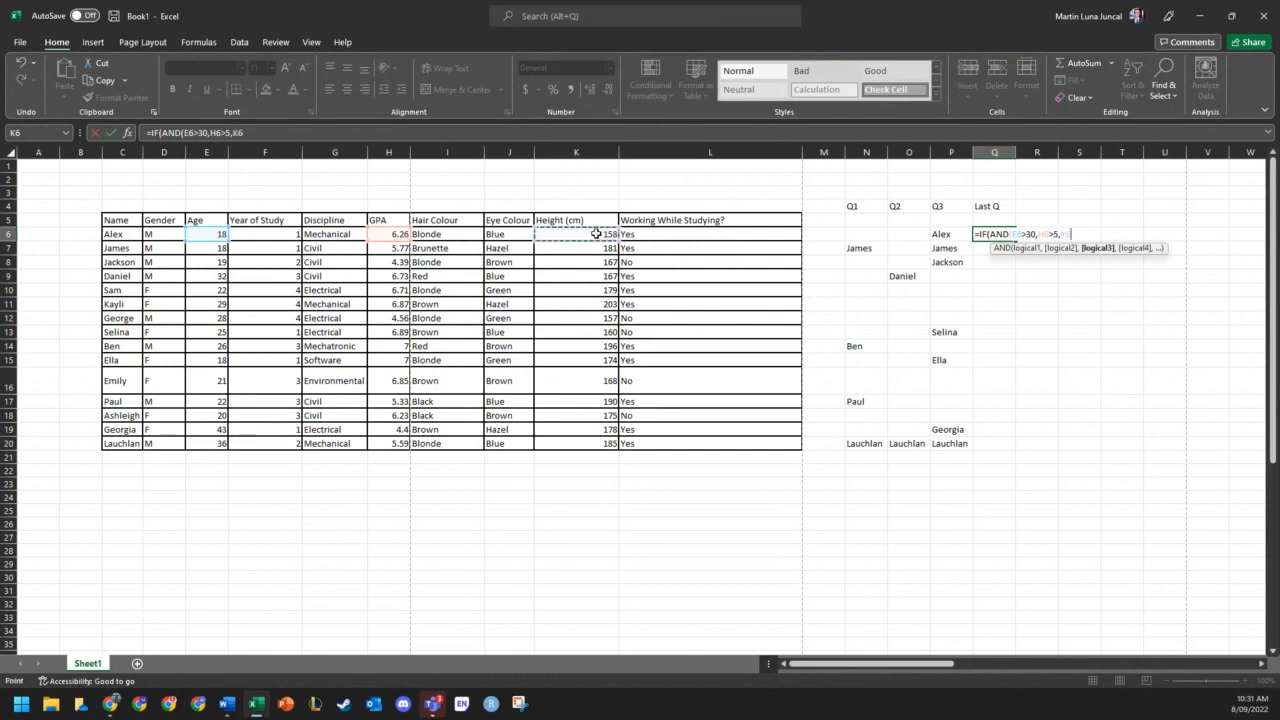
type(">180,")
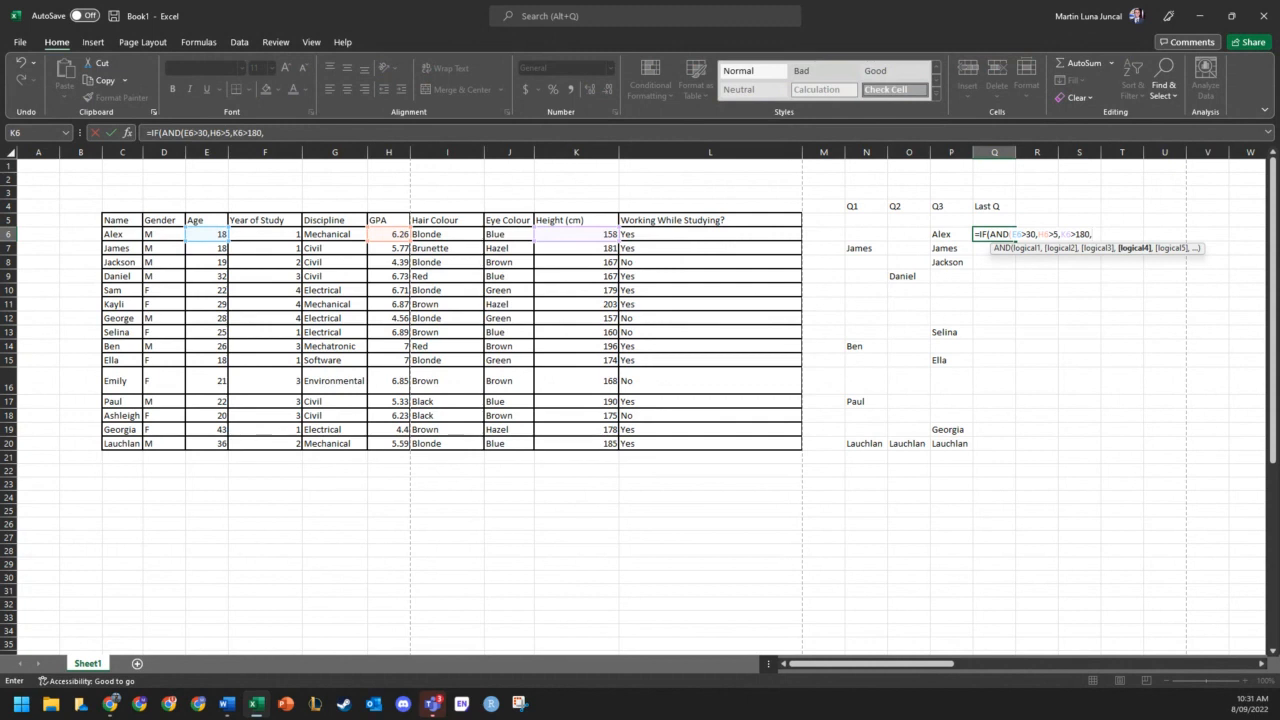
left_click(689, 235)
type("=\"Yes")
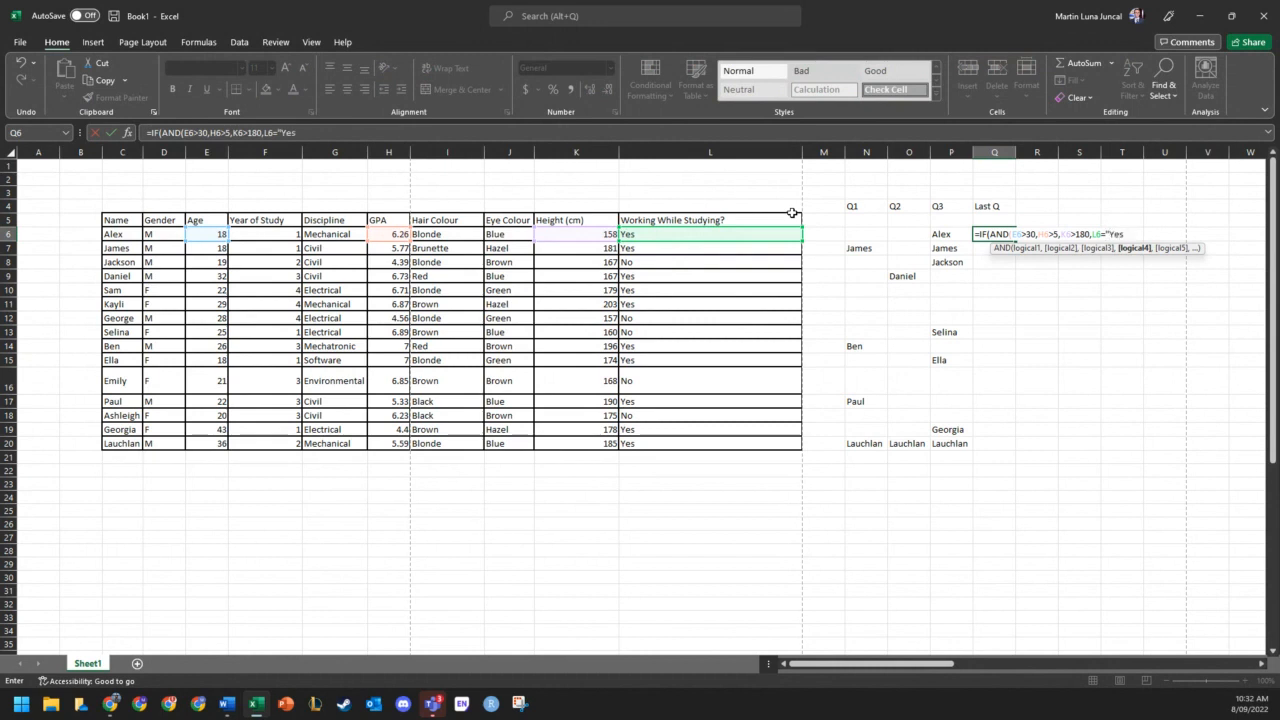
type("\")")
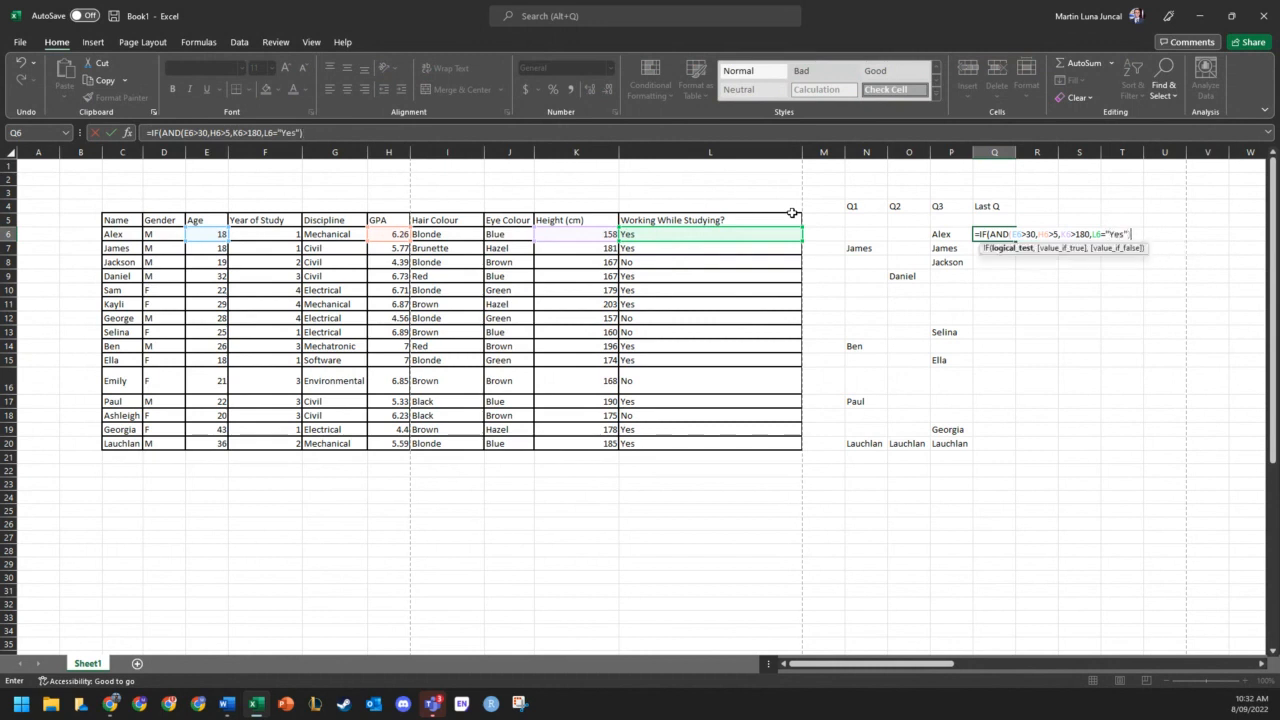
- Complete the Q6 formula so it returns the name in C6 when true and an empty string "" when false
type(",")
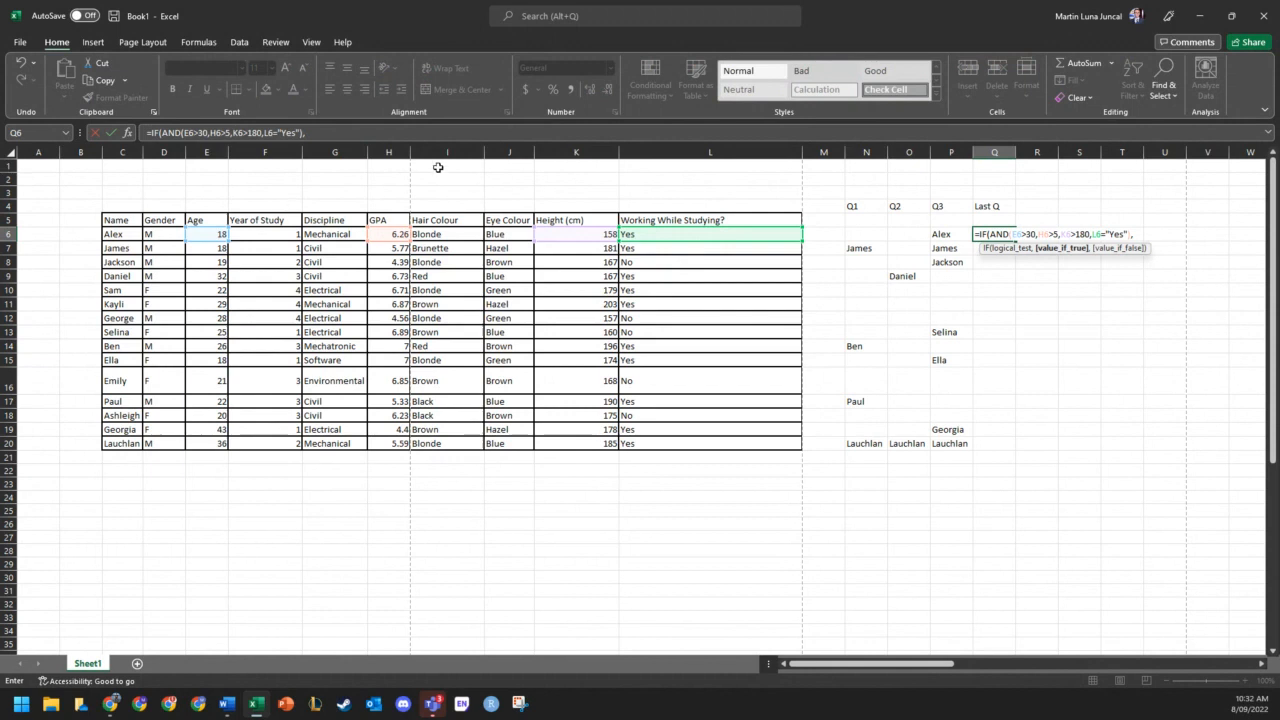
left_click(121, 233)
type(",\"\"")
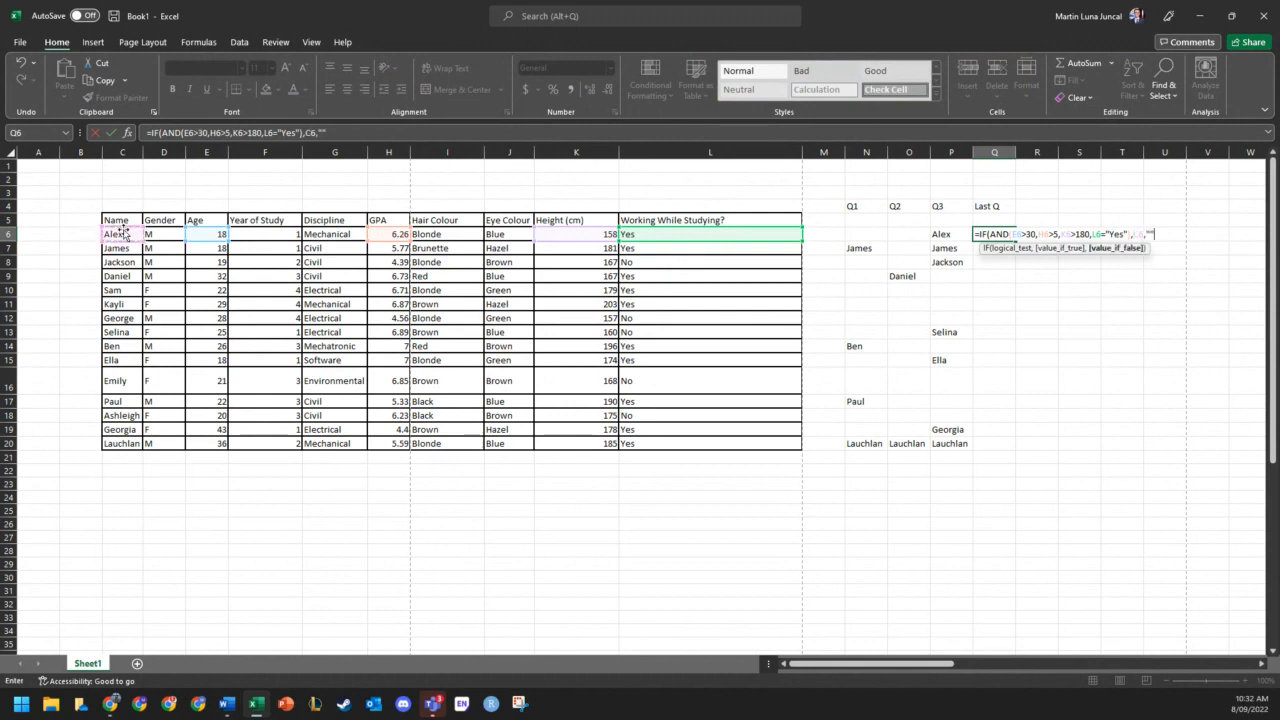
type(")")
key("Return")
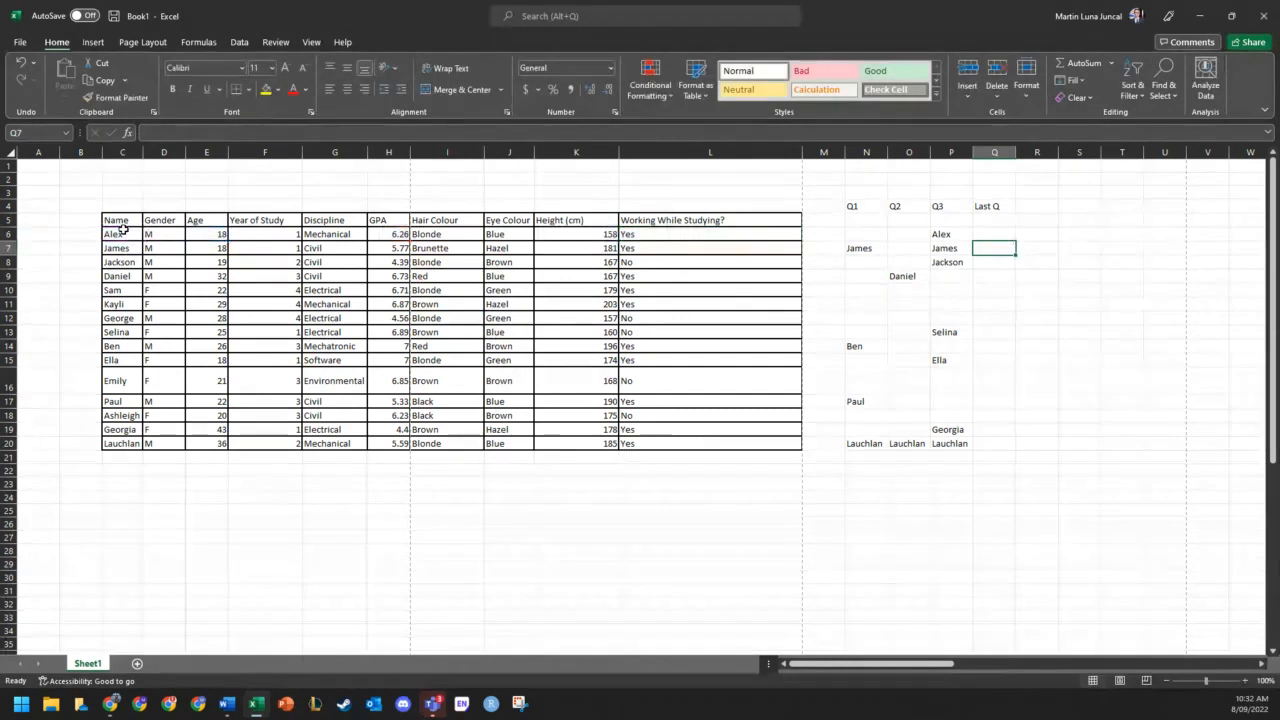
- Fill the Last Q formula from Q6 down to Q20 so it covers every student
left_click(1011, 236)
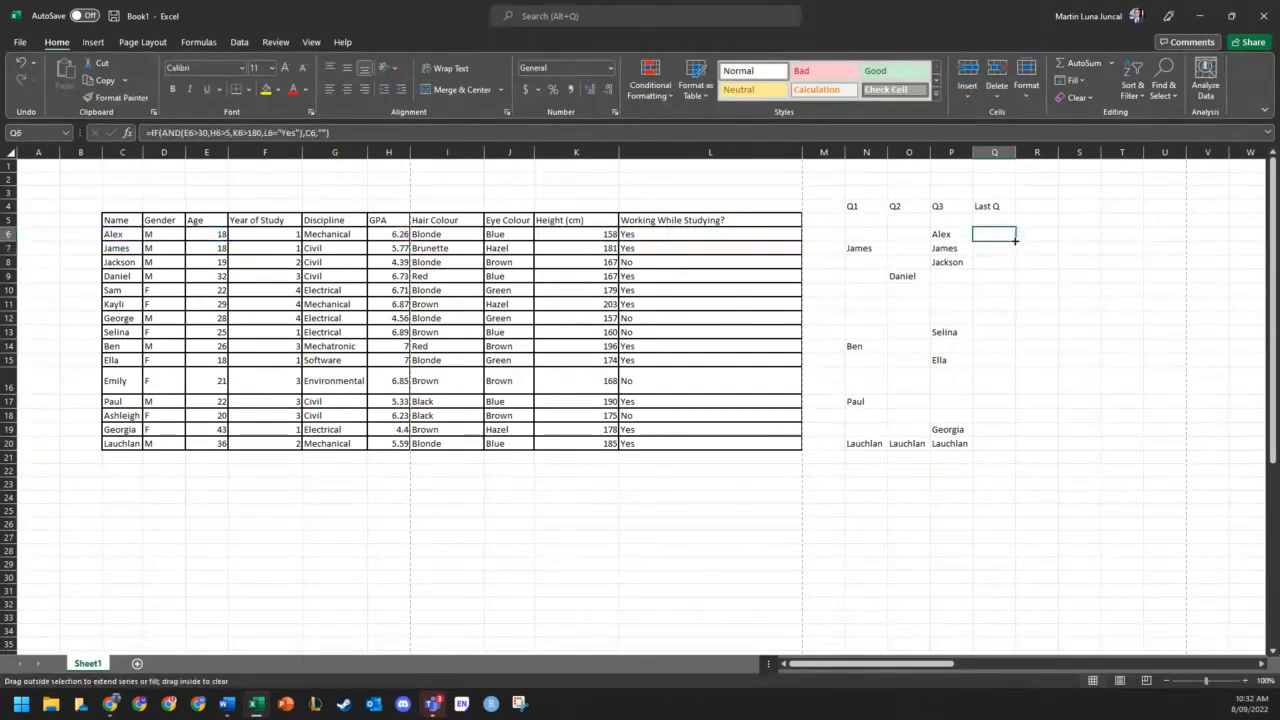
left_click_drag(1014, 240, 1020, 455)
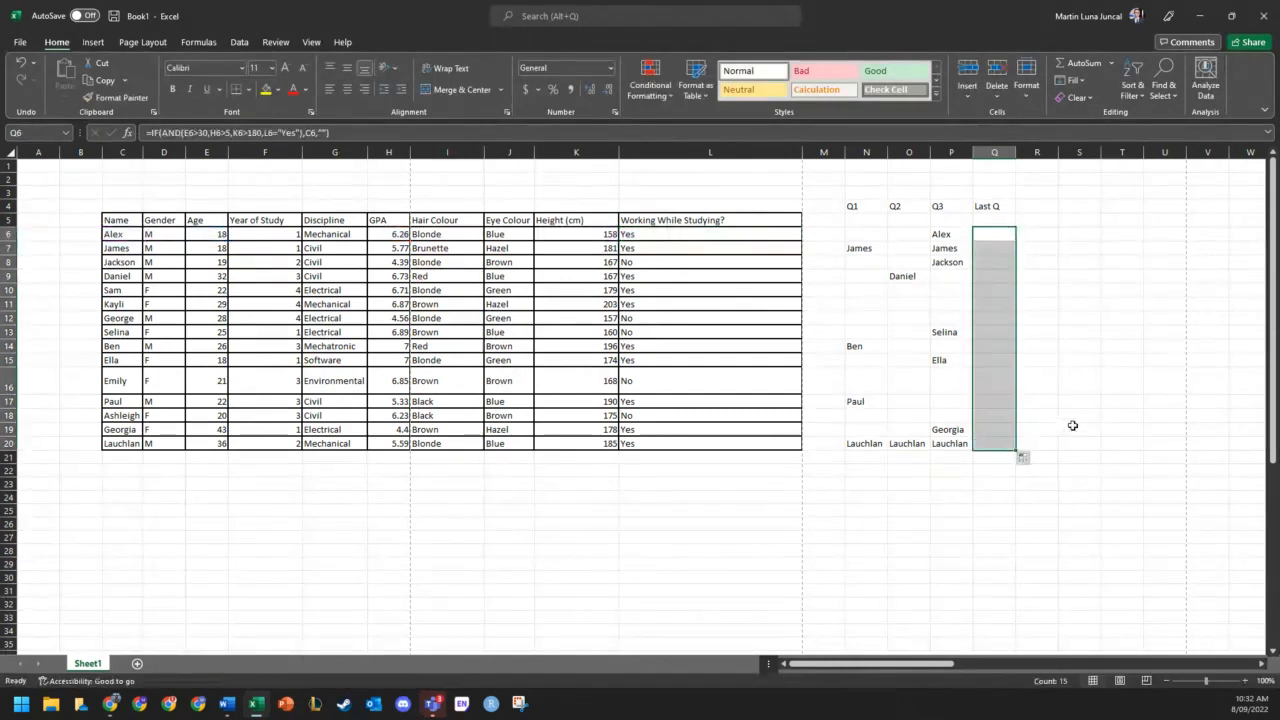
left_click(1078, 428)
- Check the Last Q results against the age, GPA, height and working-while-studying values in row 20
left_click(1004, 442)
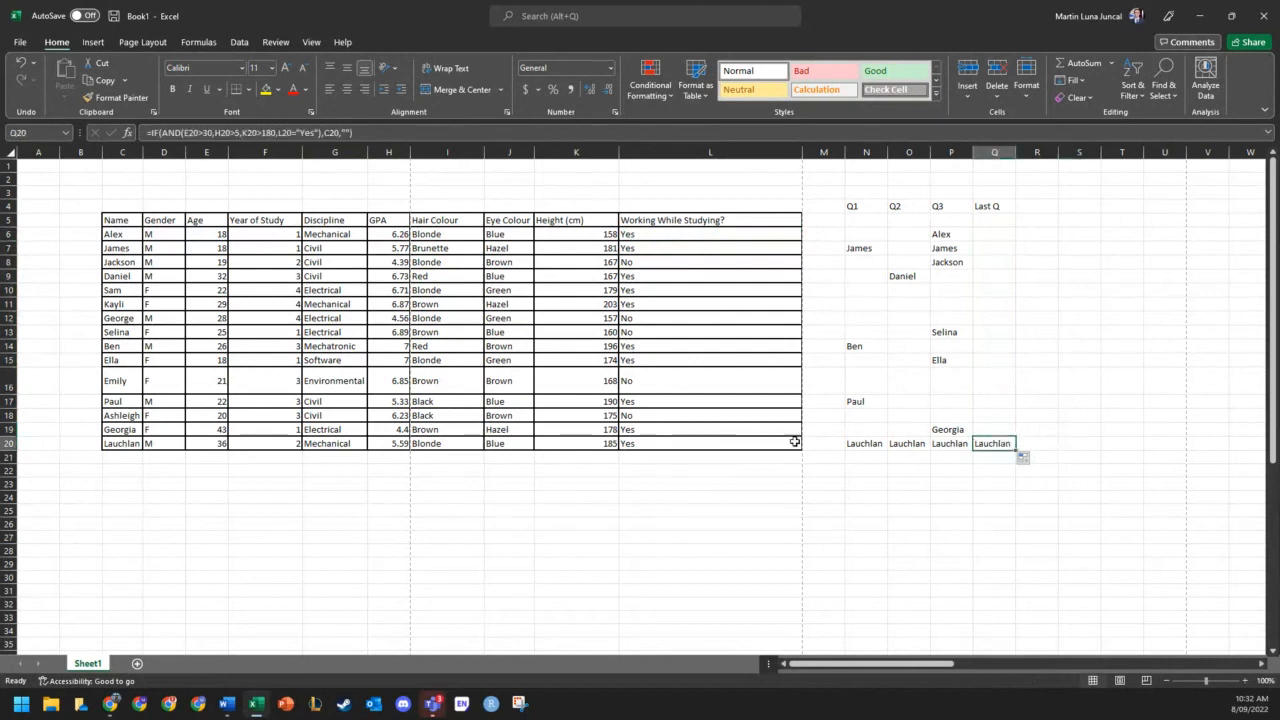
left_click(224, 447)
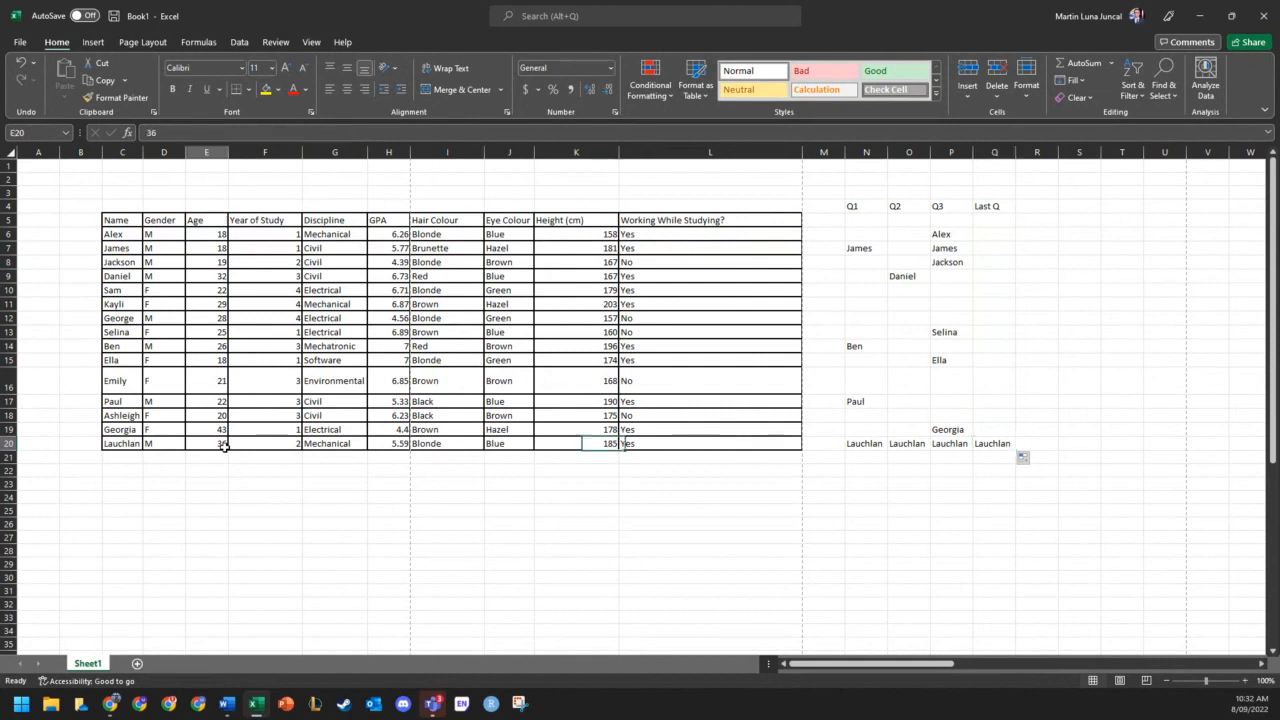
left_click(388, 443)
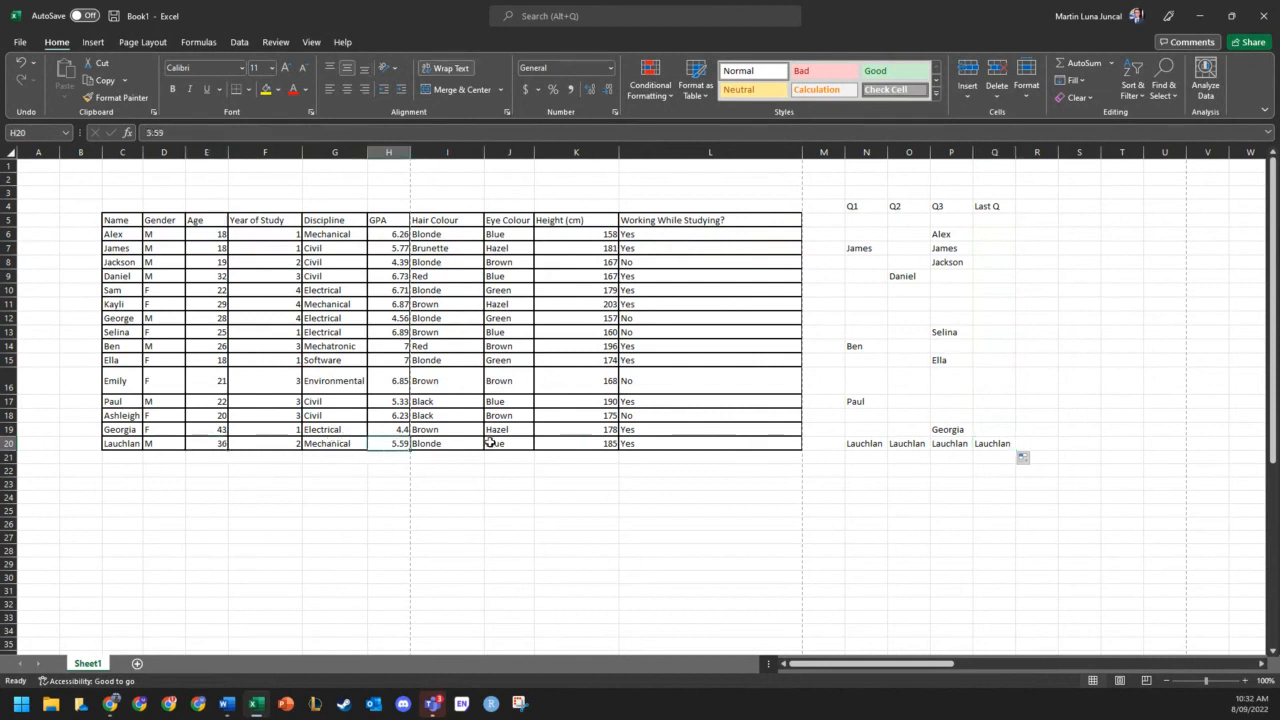
left_click(577, 445)
left_click(628, 444)
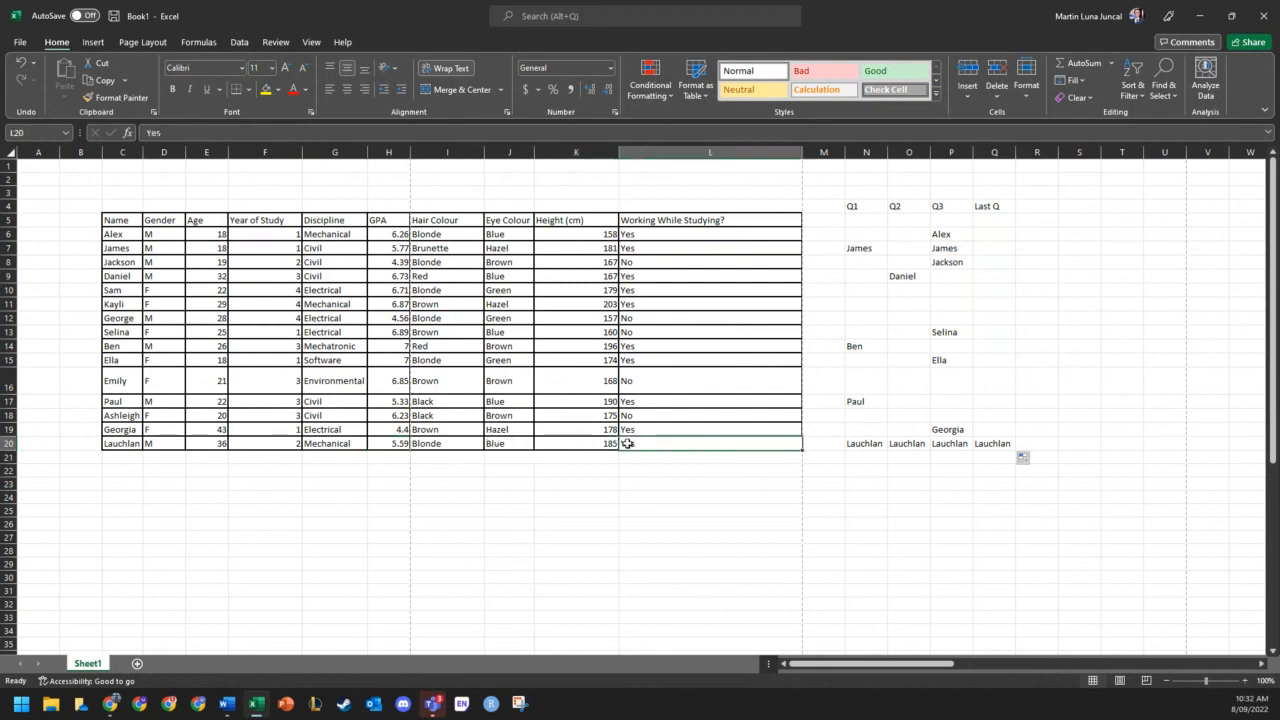
left_click(673, 535)
left_click_drag(997, 446, 996, 361)
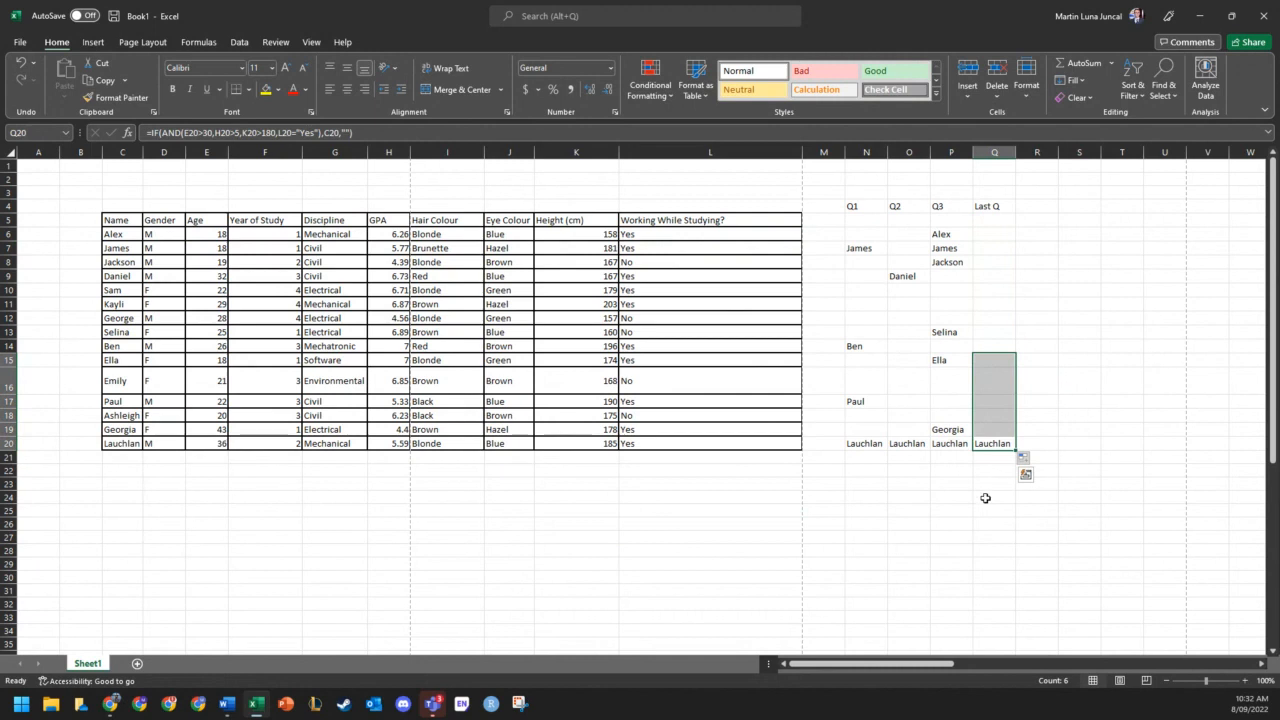
left_click(985, 497)
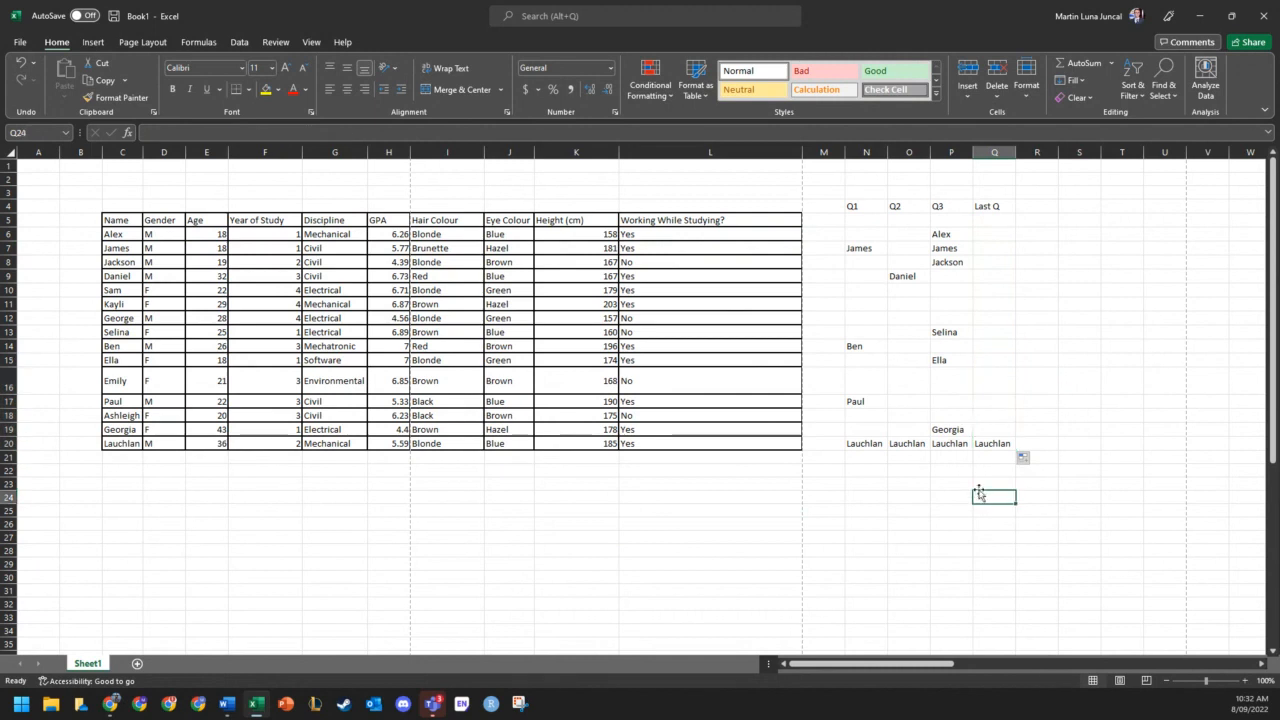
left_click_drag(988, 318, 990, 499)
left_click(1094, 411)
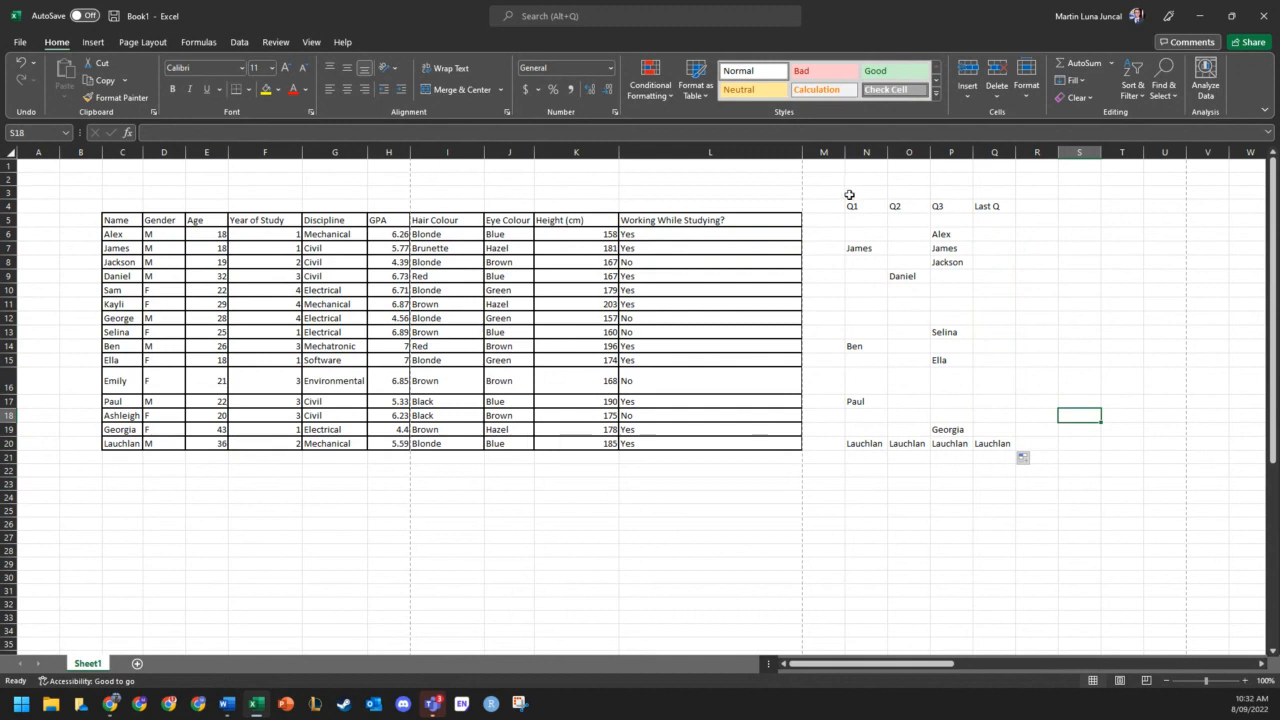
- Clear all question headings and formula results from N3:S24 beside the student table
left_click_drag(849, 194, 1087, 497)
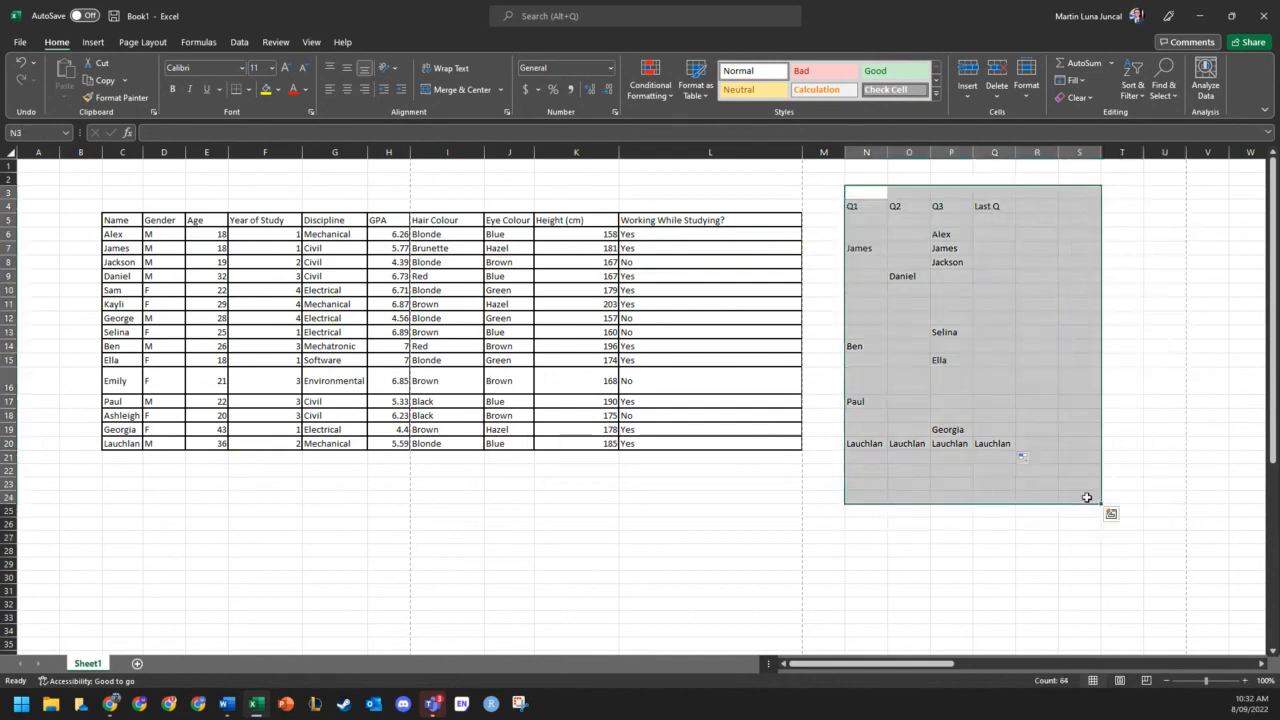
key("Delete")
left_click(968, 368)
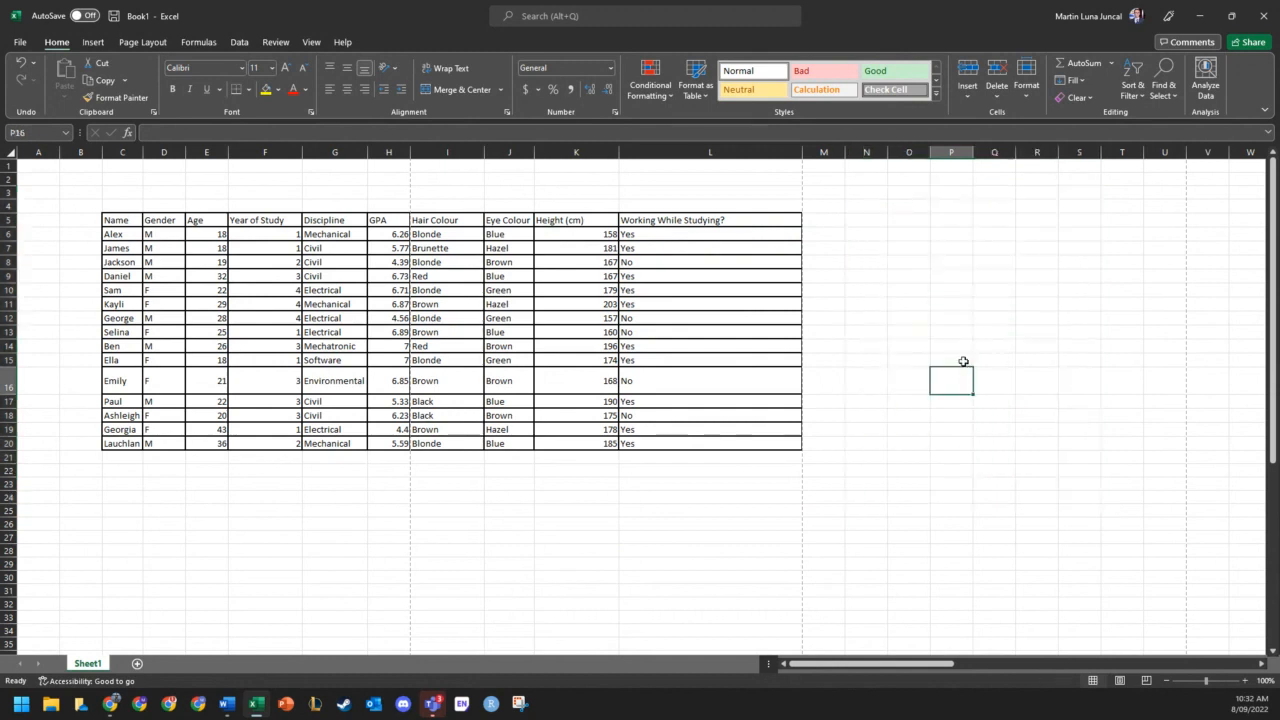
left_click(866, 207)
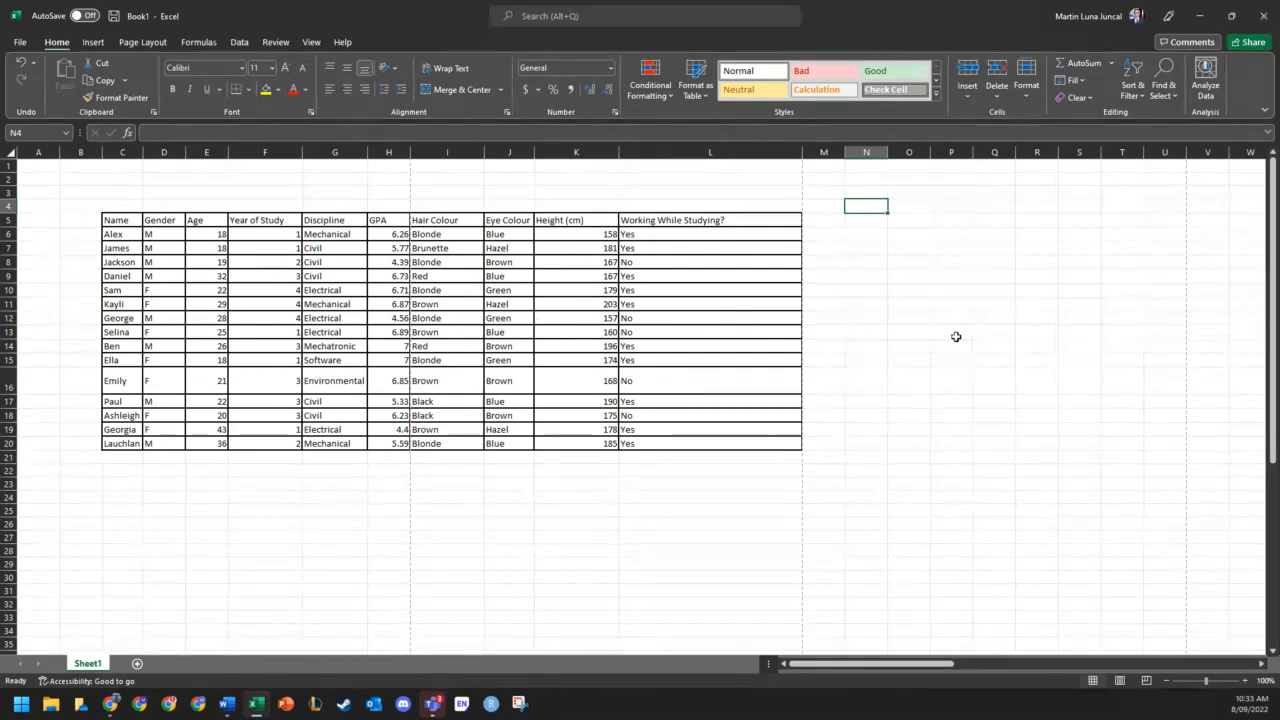
left_click(875, 240)
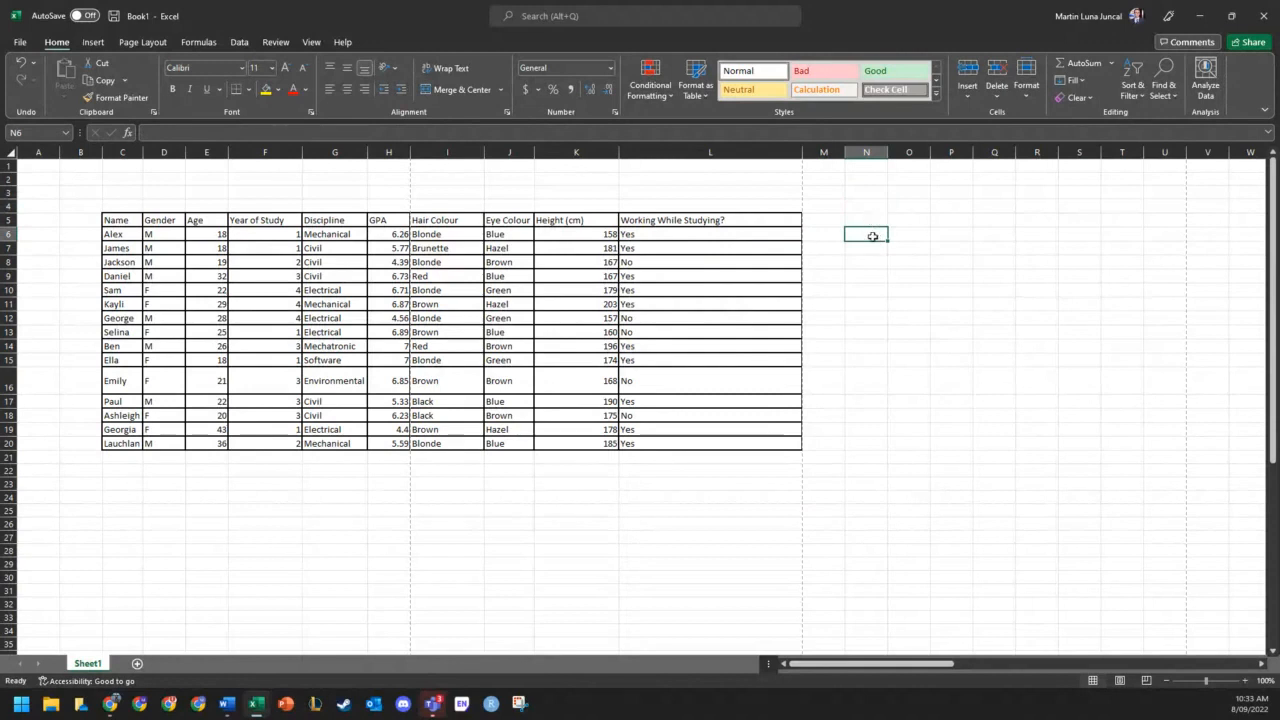
left_click(132, 196)
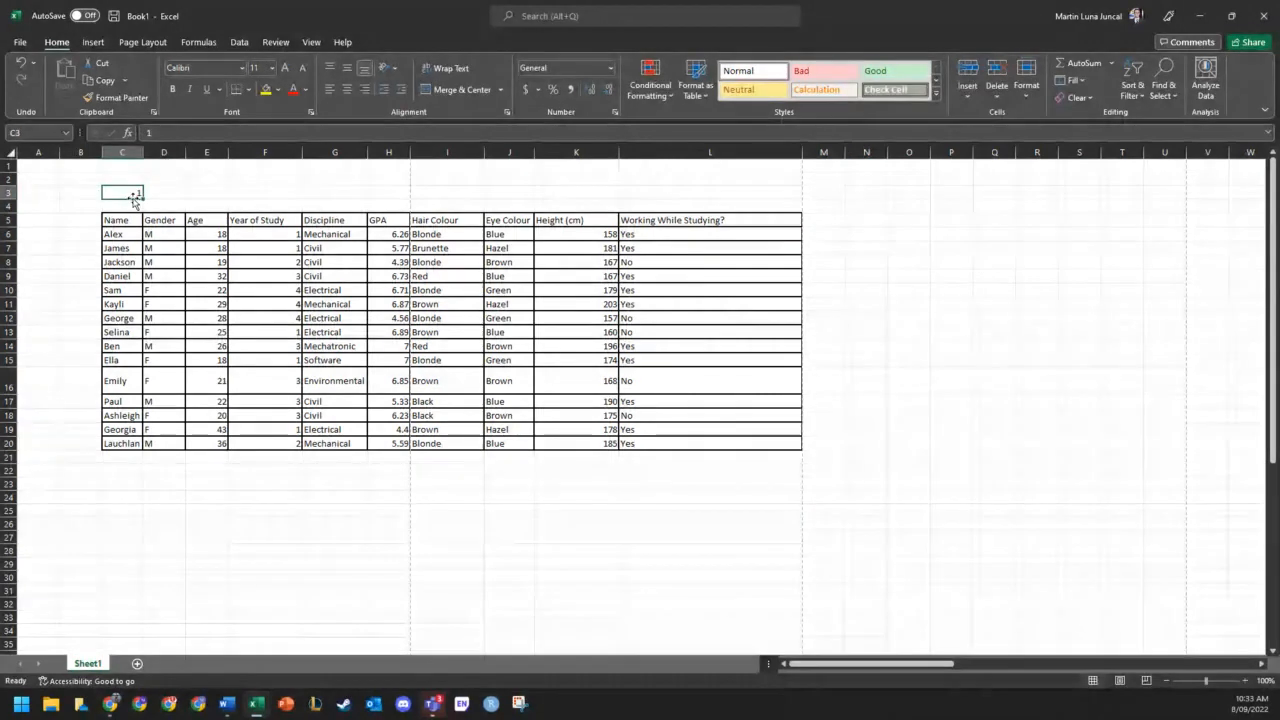
key("ctrl+c")
key("Right")
key("Left")
key("ctrl+shift+Right")
key("ctrl+Left")
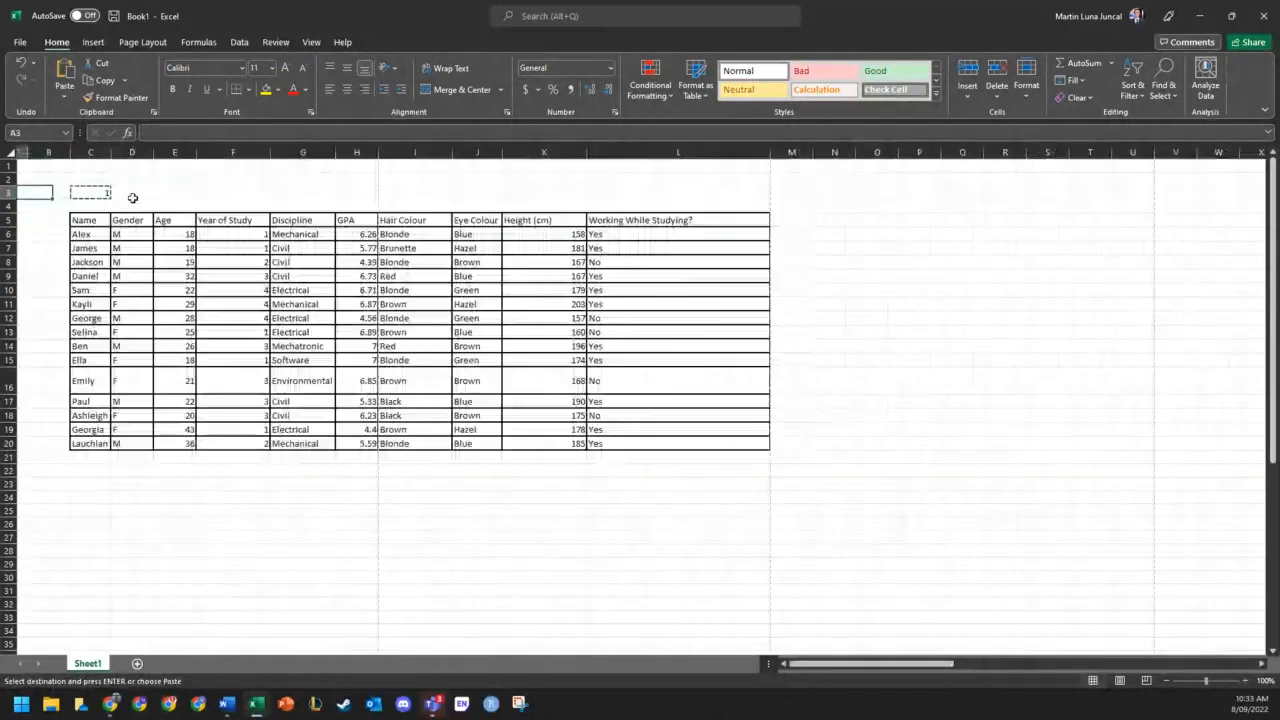
- Number the table columns 1 to 10 in C3:L3 above the headers, extending the series from the starting numbers
left_click(134, 197)
type("1")
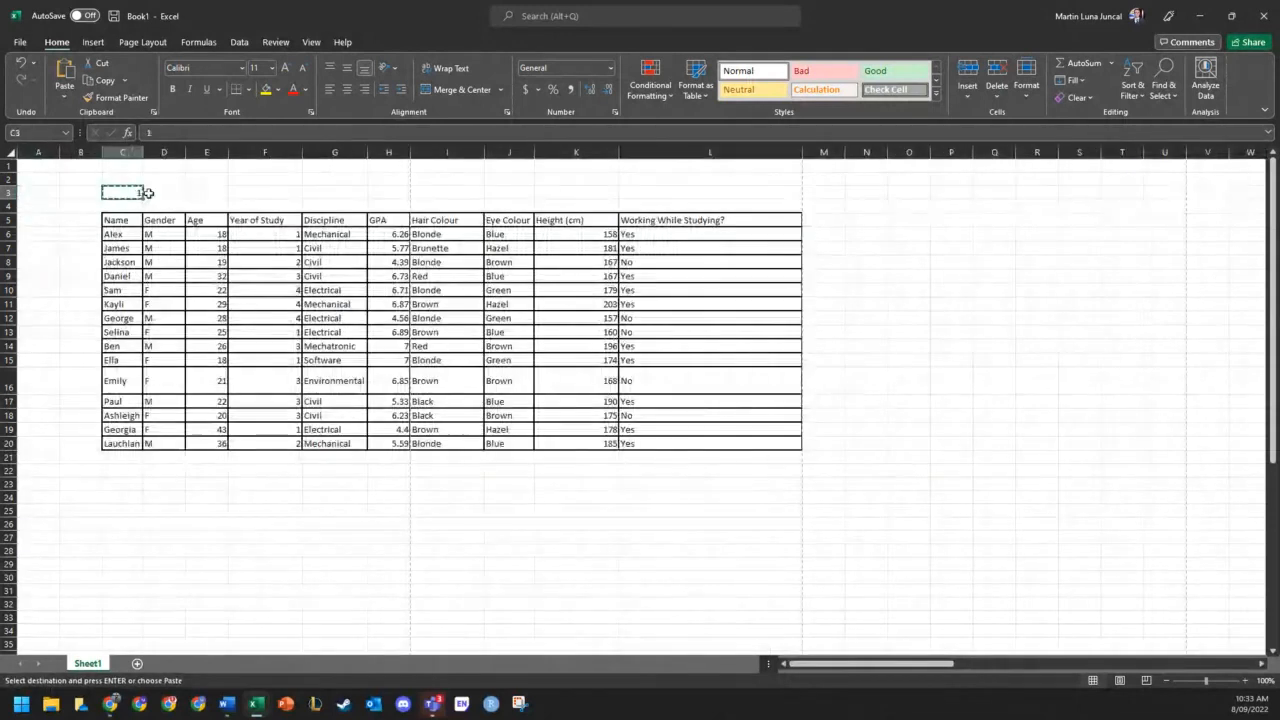
key("Tab")
type("2")
key("Tab")
type("3")
left_click_drag(135, 193, 749, 202)
left_click(950, 290)
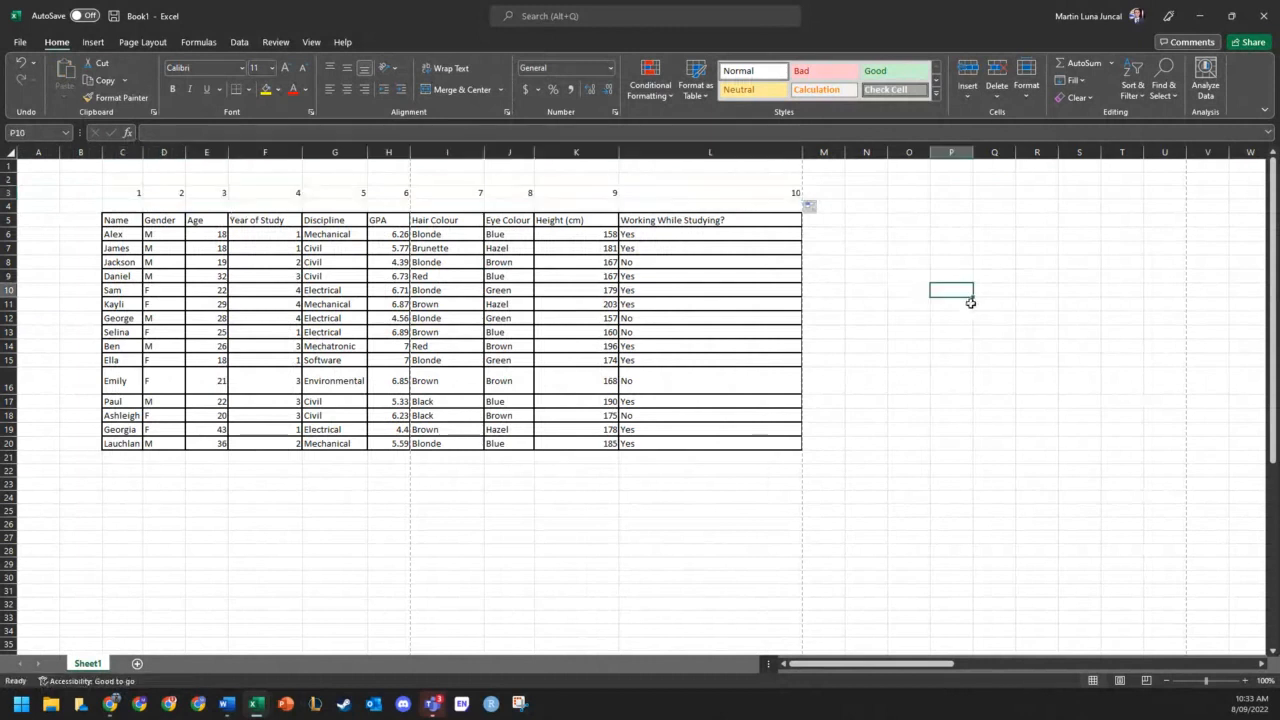
- Enter the heading "Student Name" in N3 and the heading "Column" in P3
left_click(910, 290)
left_click(868, 219)
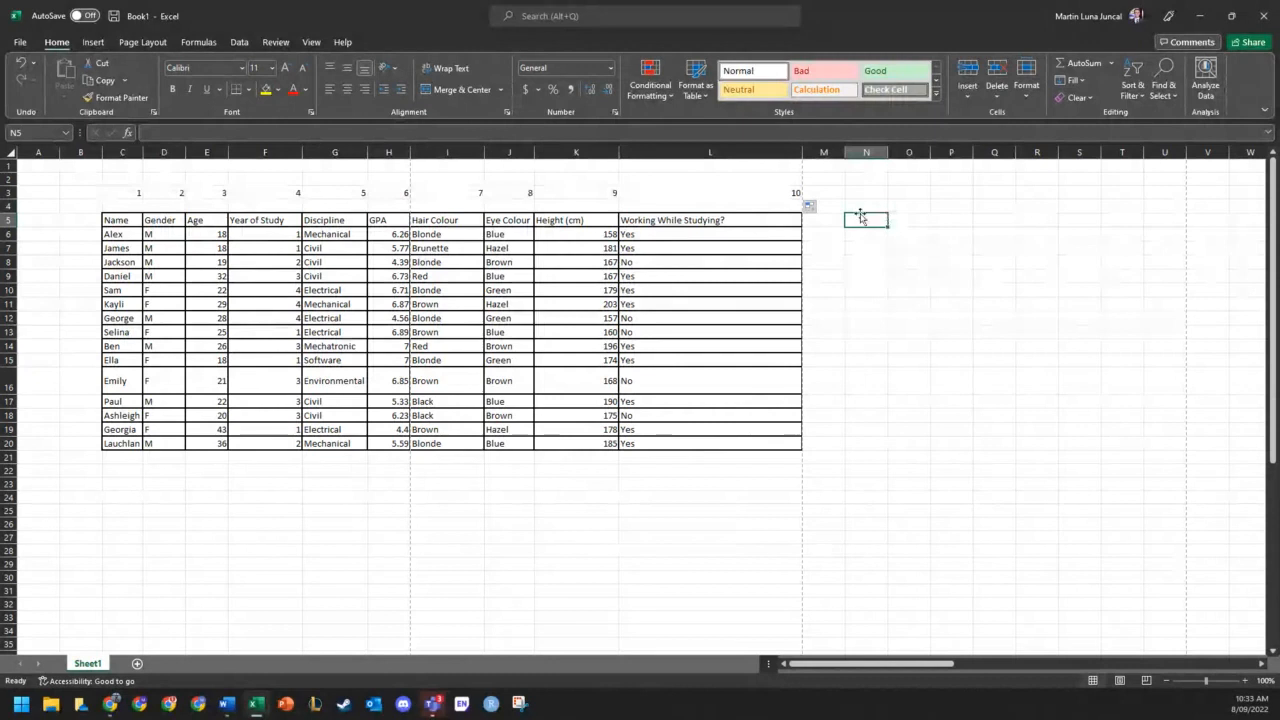
left_click(873, 178)
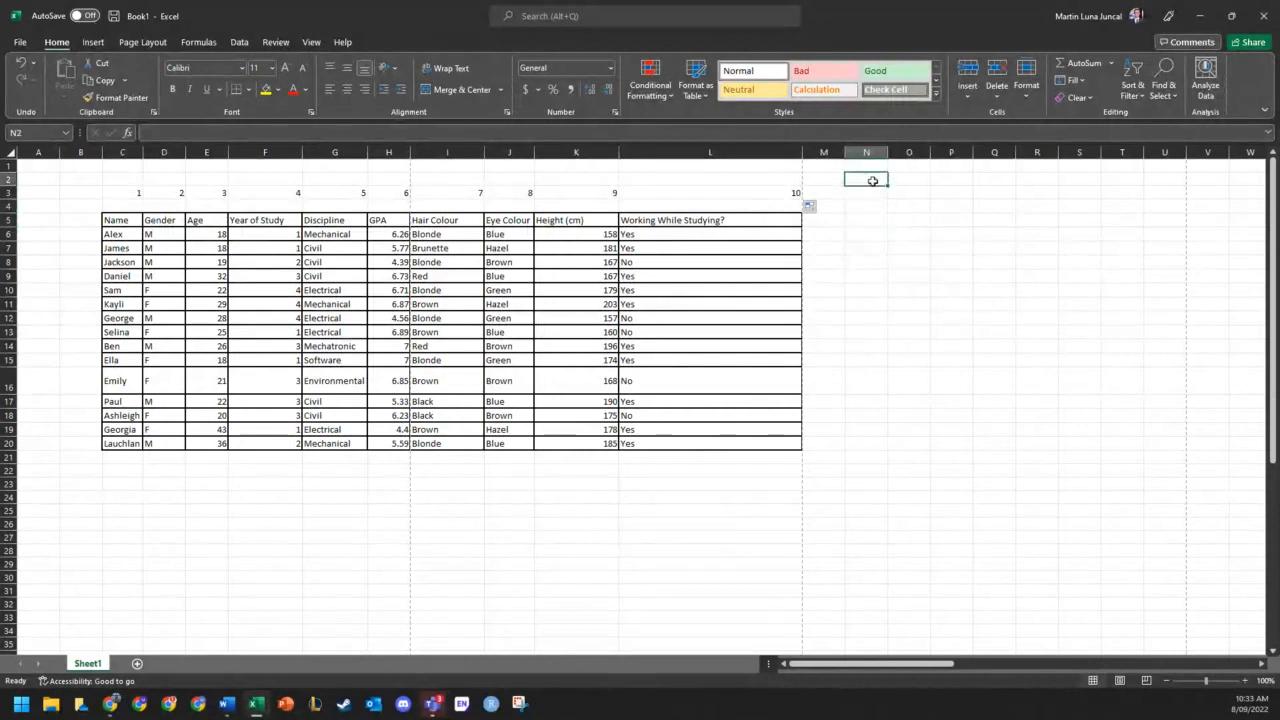
left_click(878, 194)
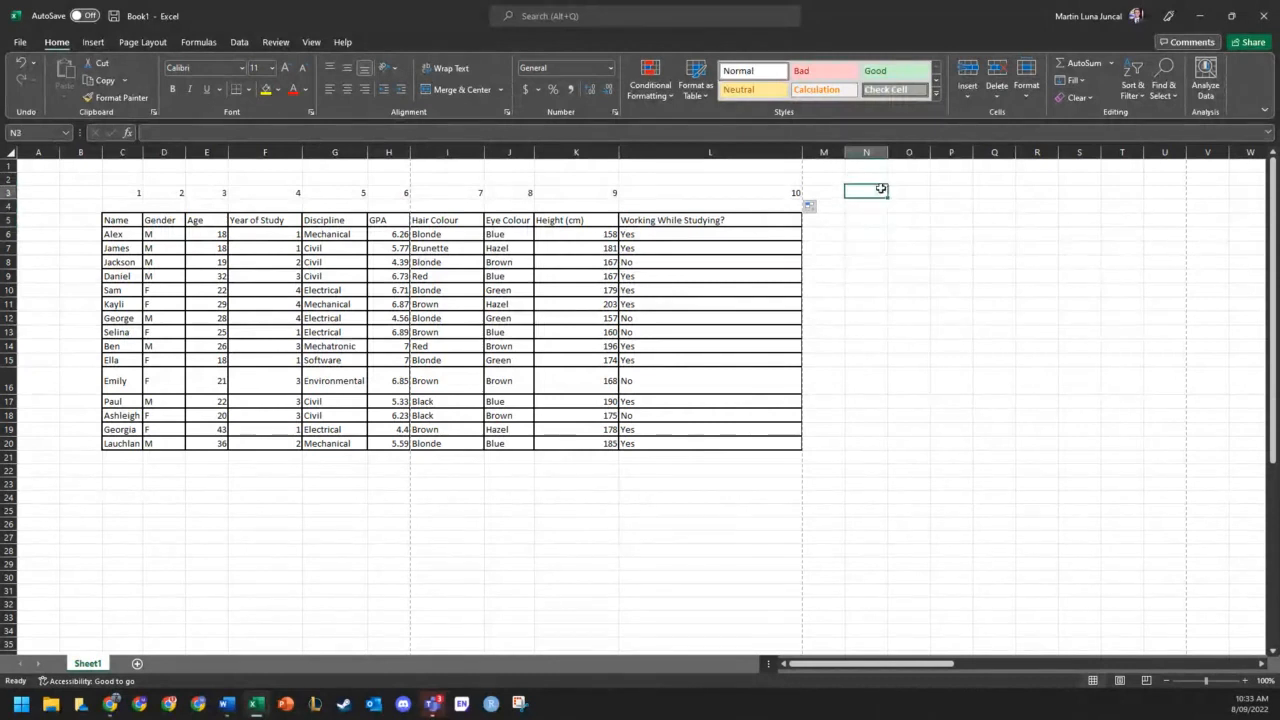
type("Student I")
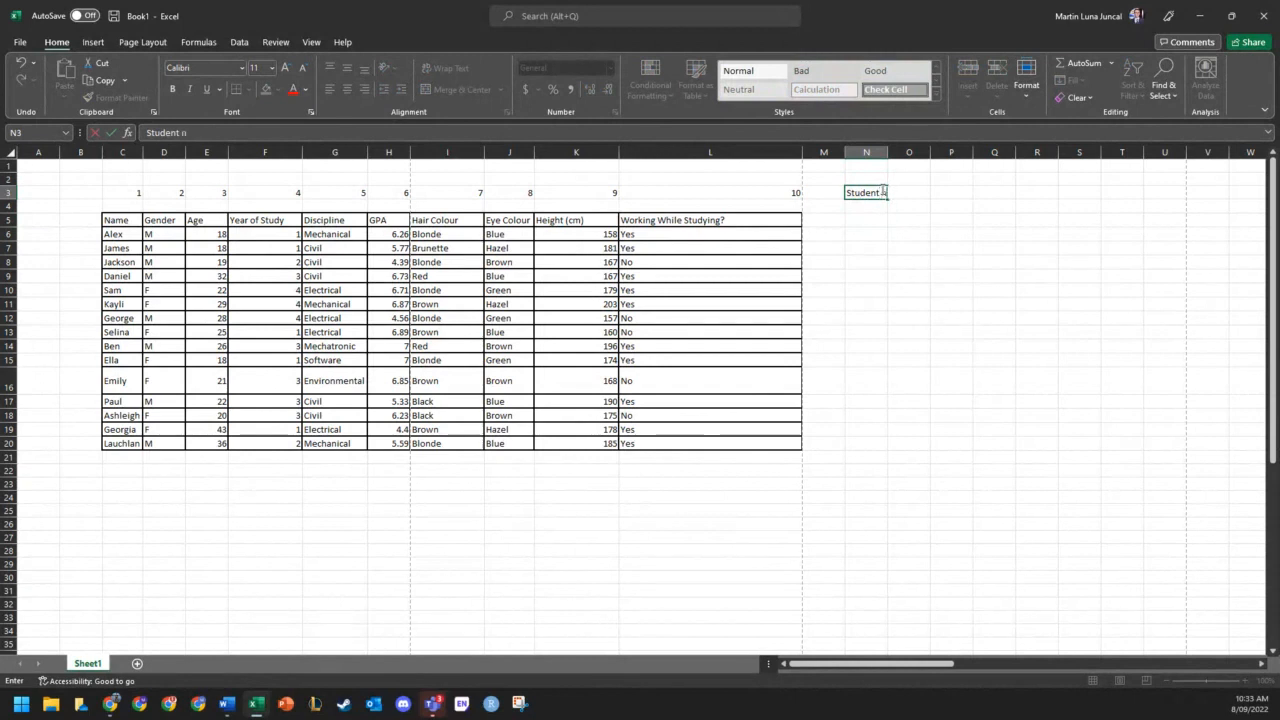
type("ame")
key("Tab")
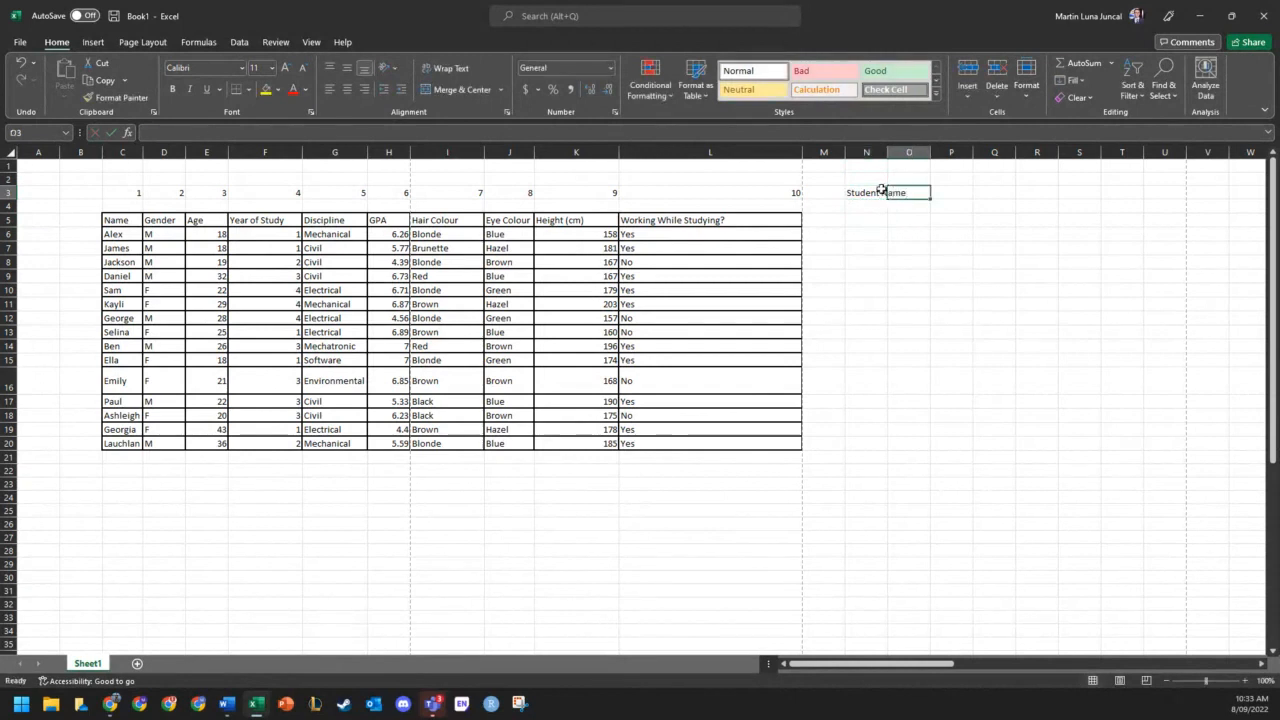
key("Tab")
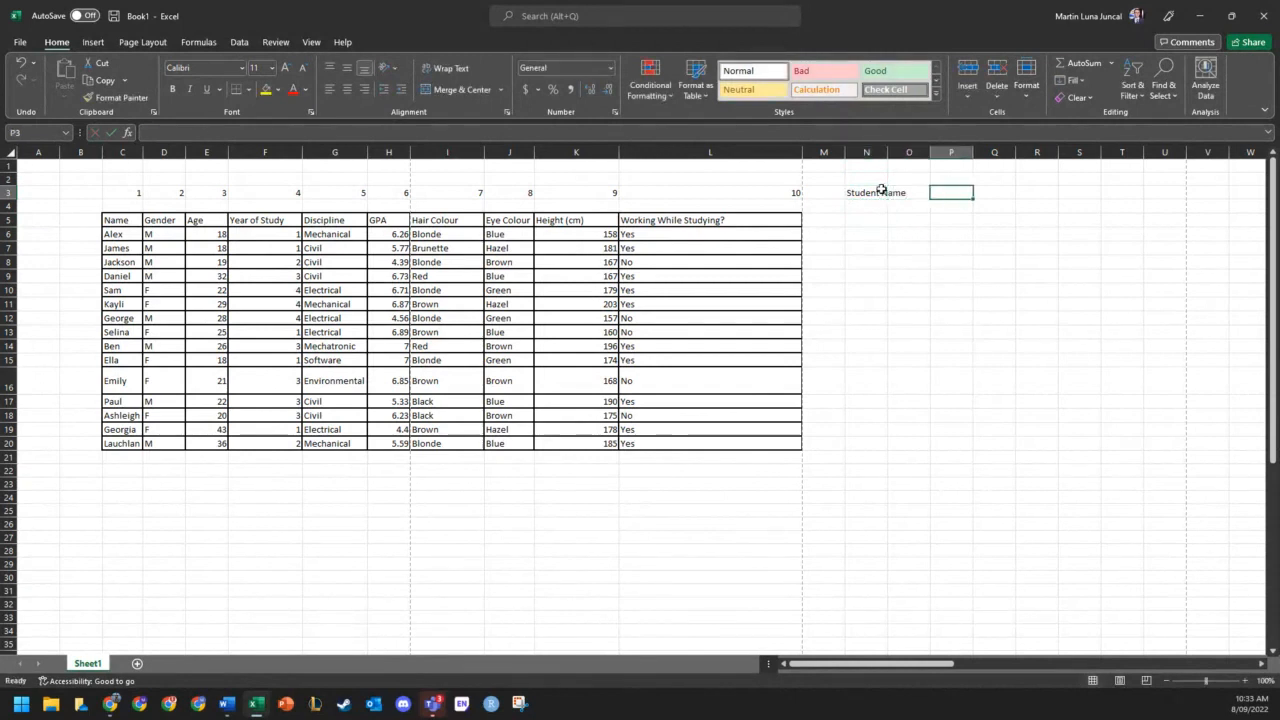
type("C")
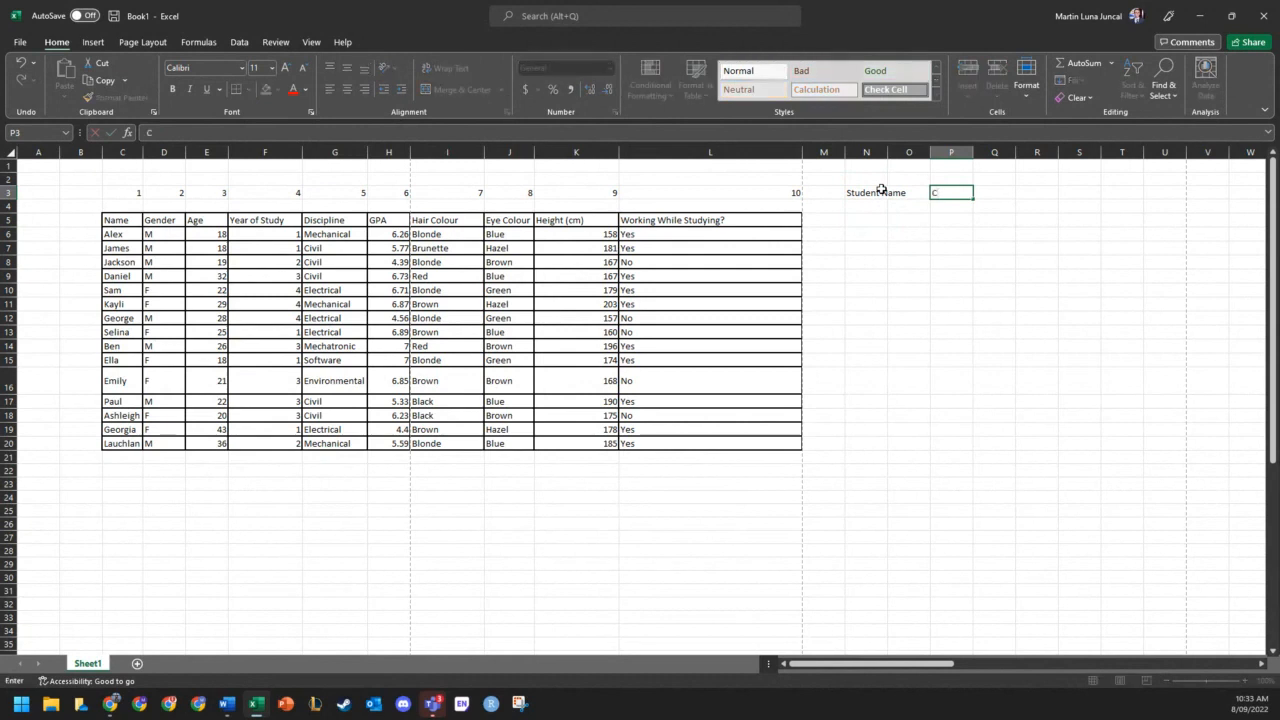
type("olumn")
key("Return")
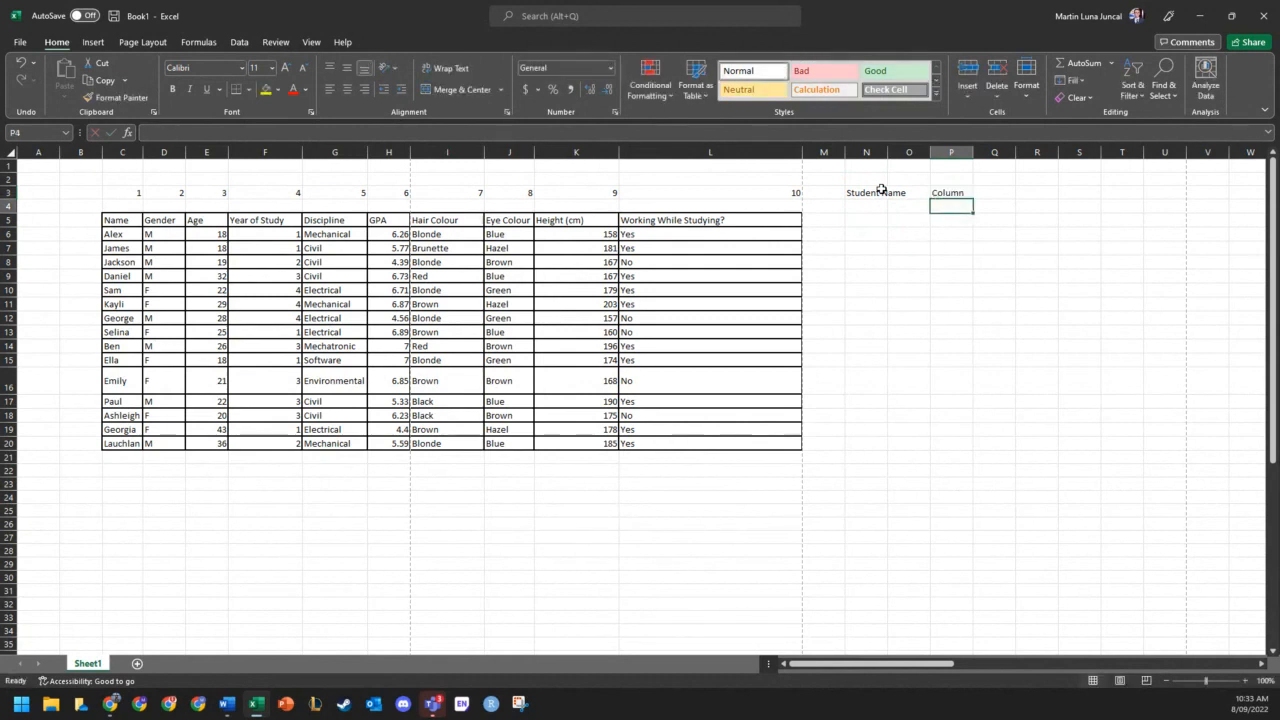
- Enter "Hair Colour" in P4 beneath the Column heading
left_click(1003, 207)
left_click(952, 207)
left_click_drag(439, 188, 711, 177)
left_click(718, 192)
left_click(936, 209)
left_click(444, 221)
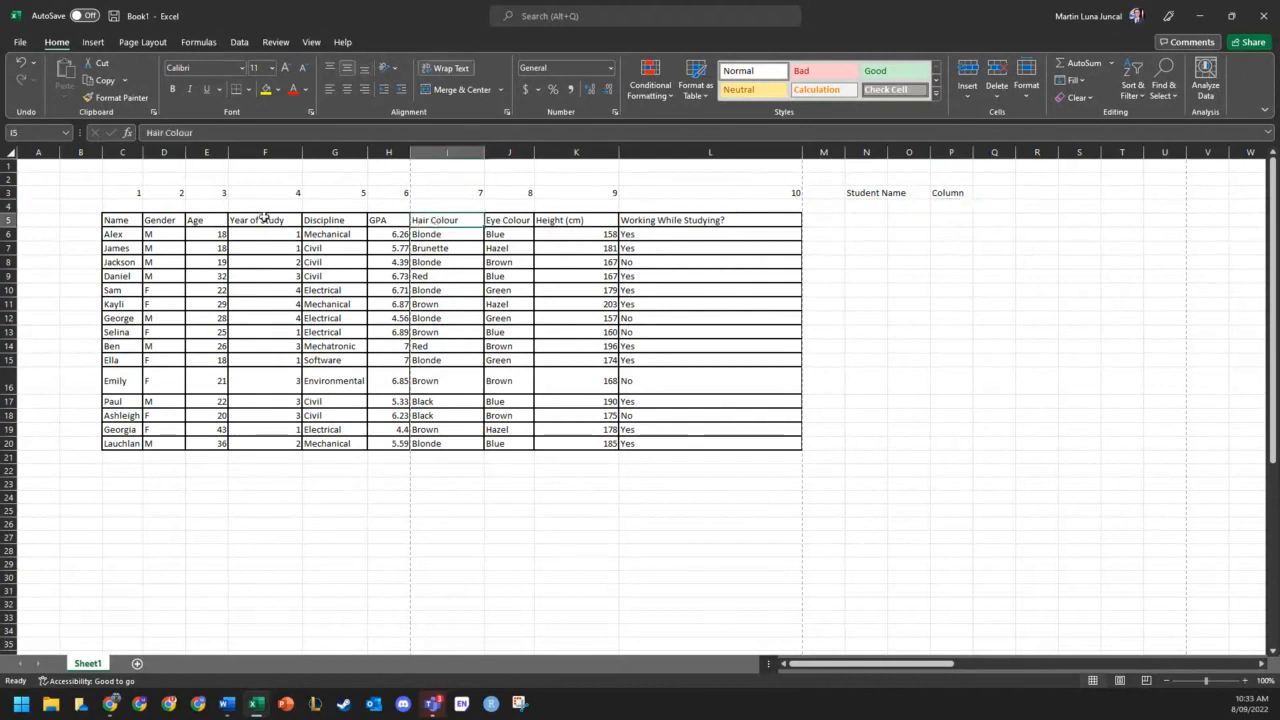
left_click(936, 204)
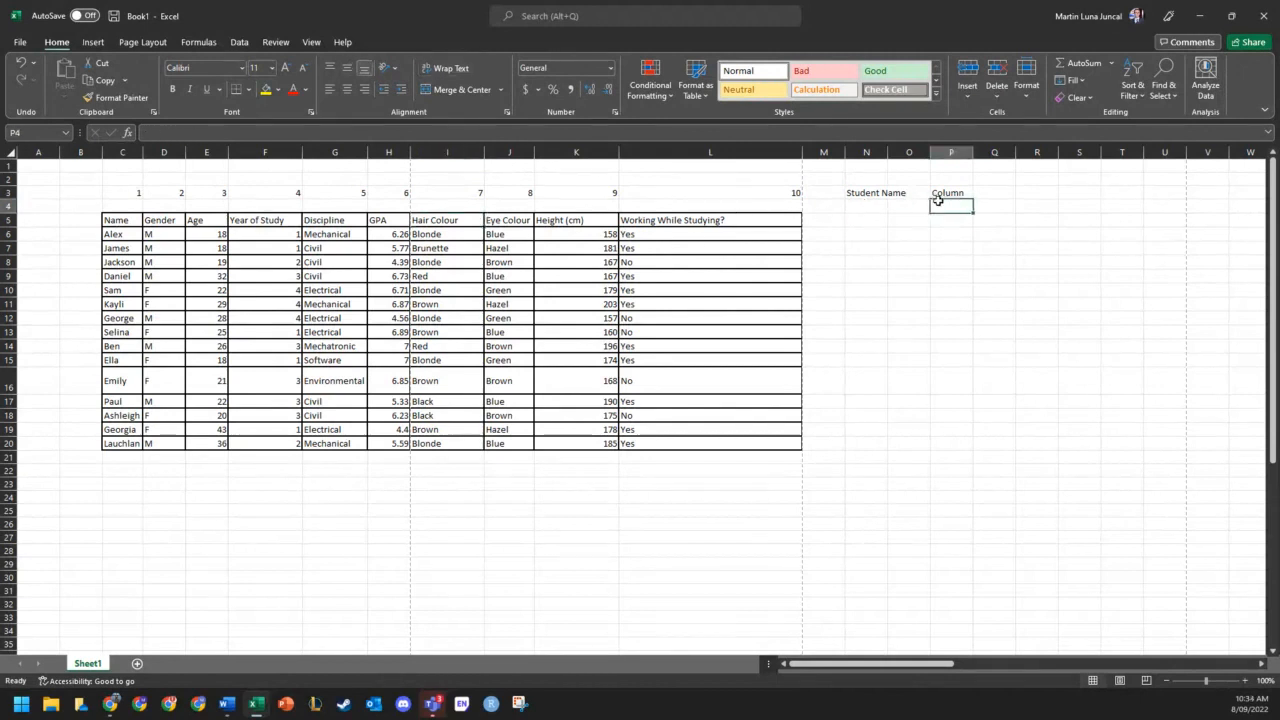
left_click(955, 235)
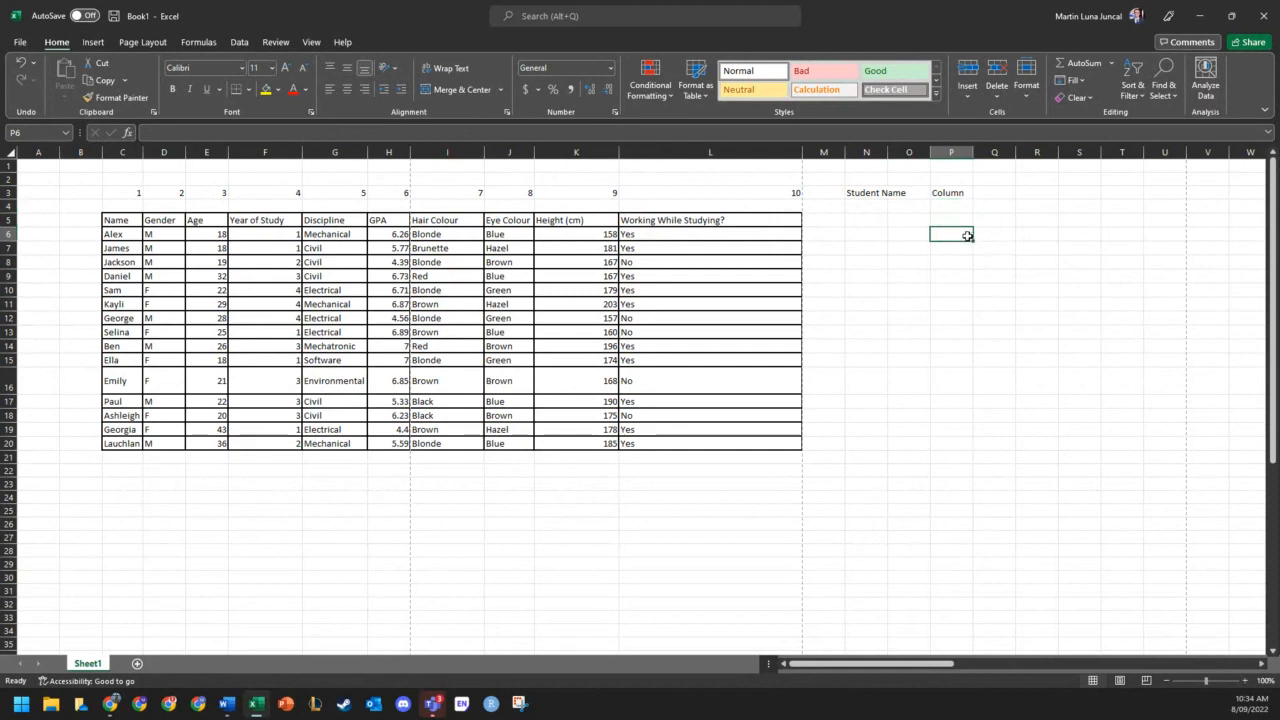
left_click(958, 207)
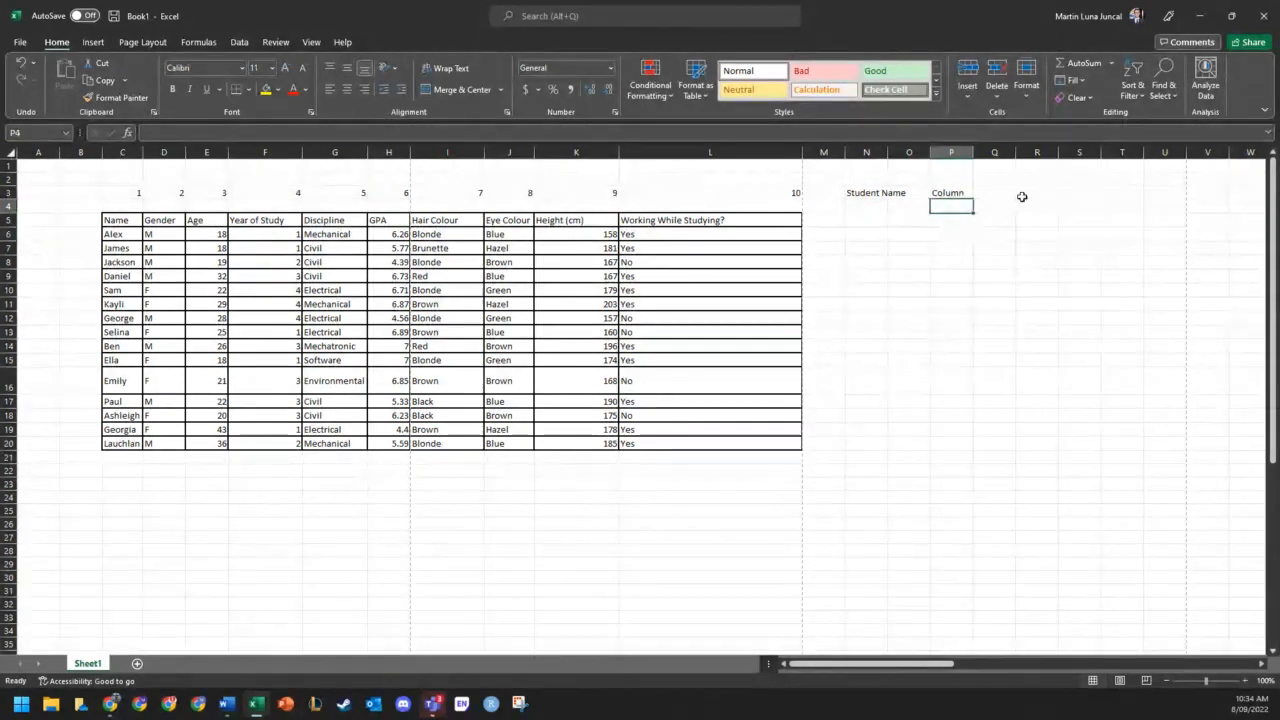
type("Hair Colour")
key("Return")
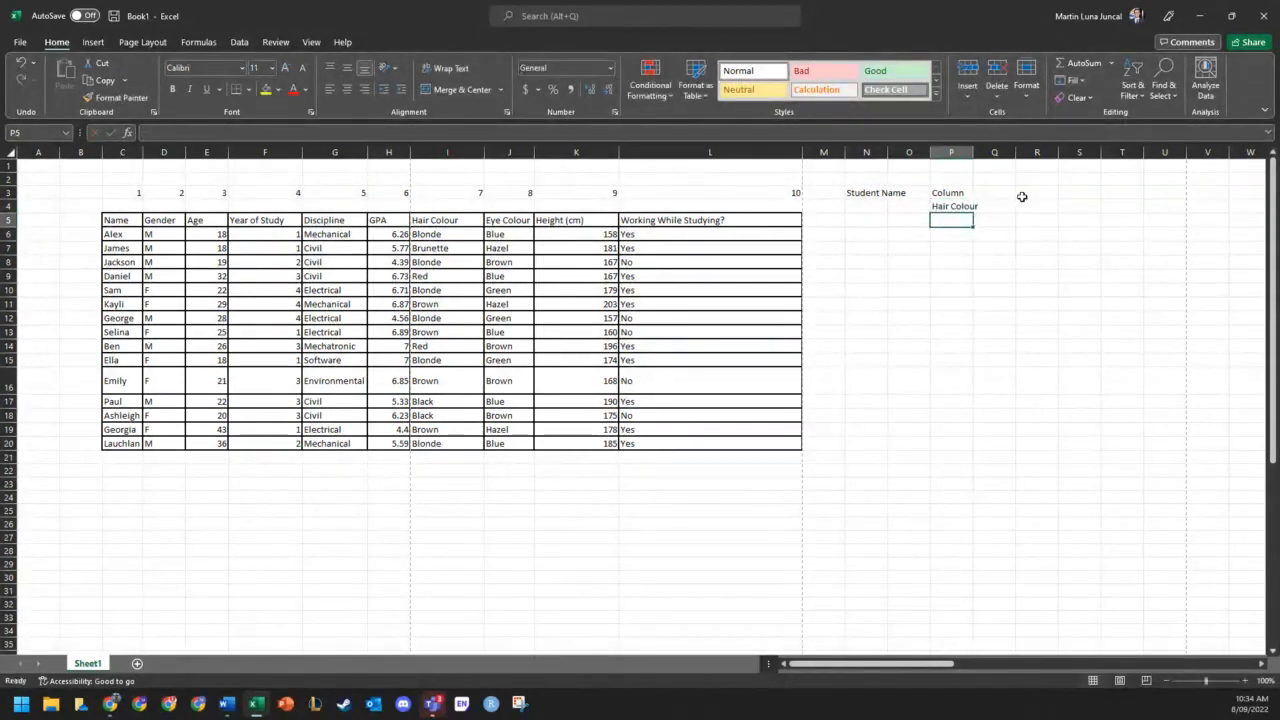
- Clear the Hair Colour entry from P4 and change the heading in P3 to "Column #"
left_click(965, 206)
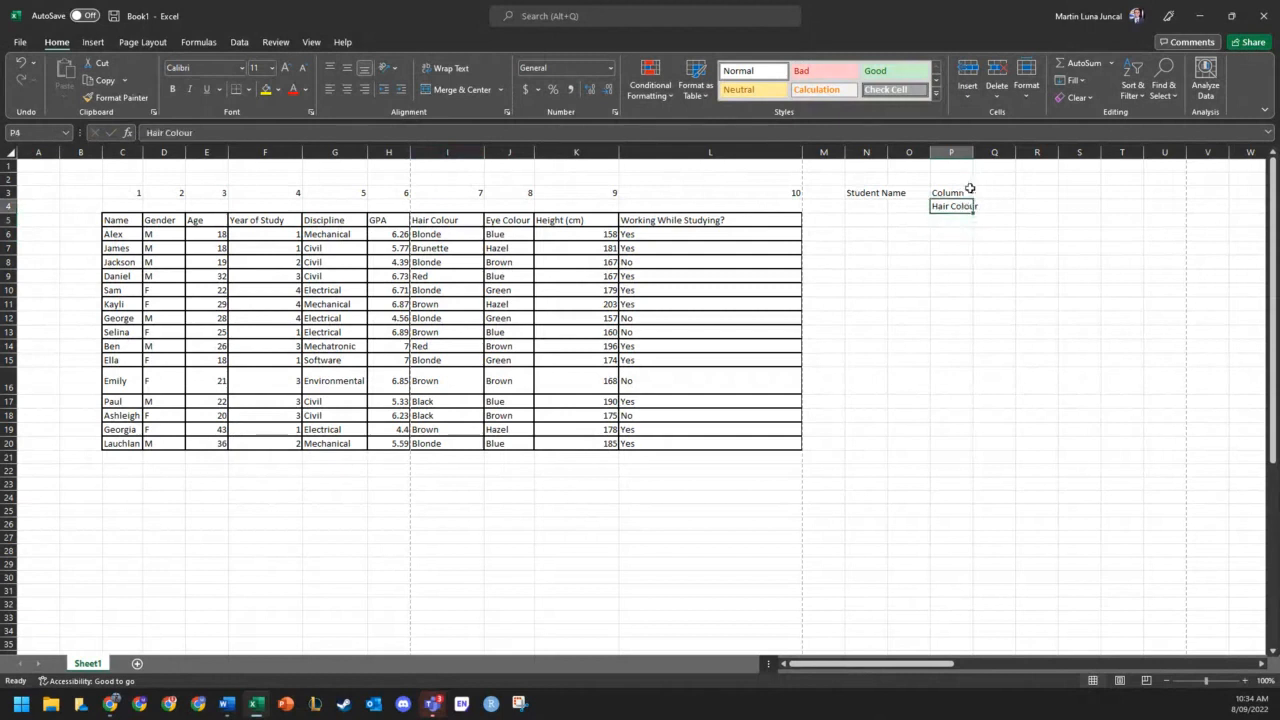
left_click(855, 210)
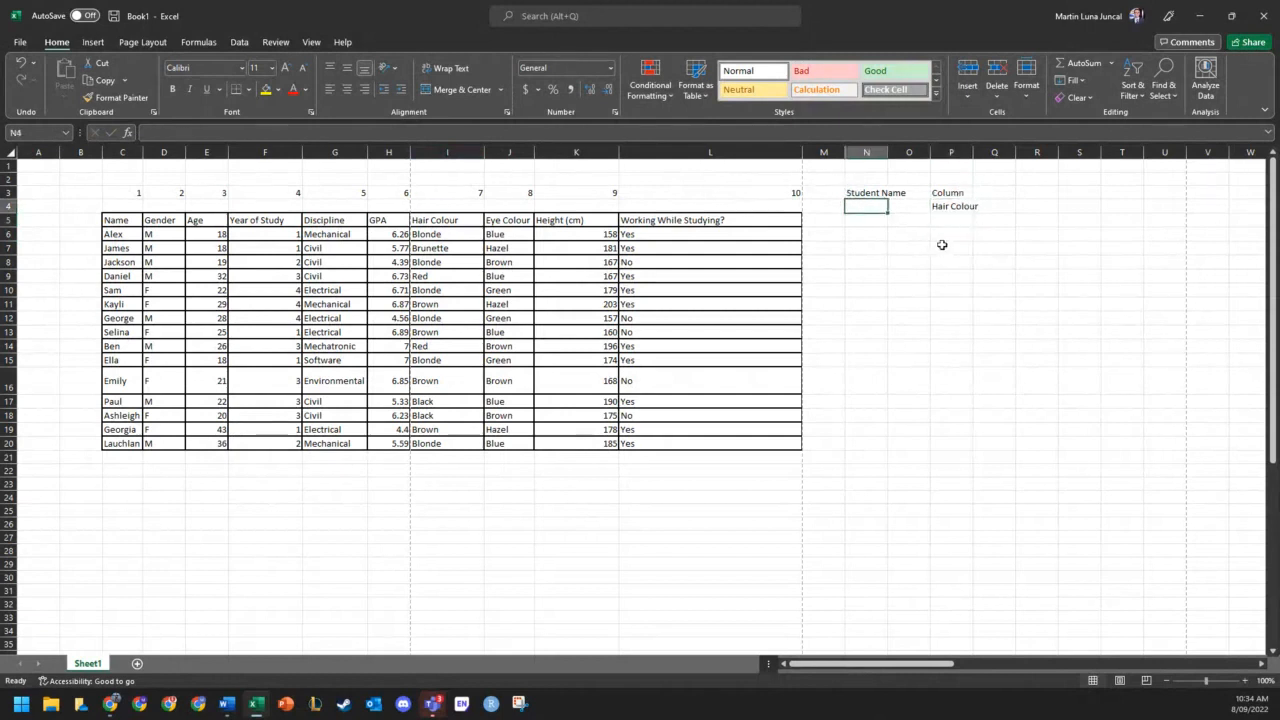
left_click(866, 234)
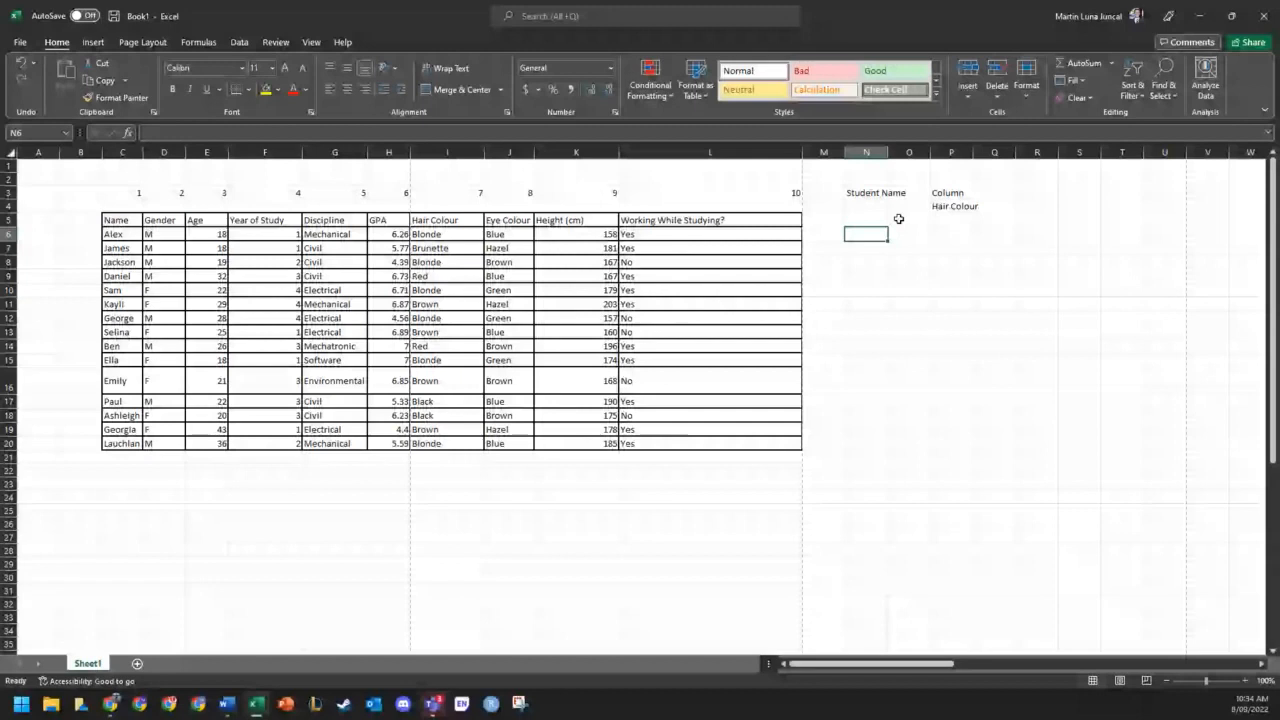
left_click(950, 206)
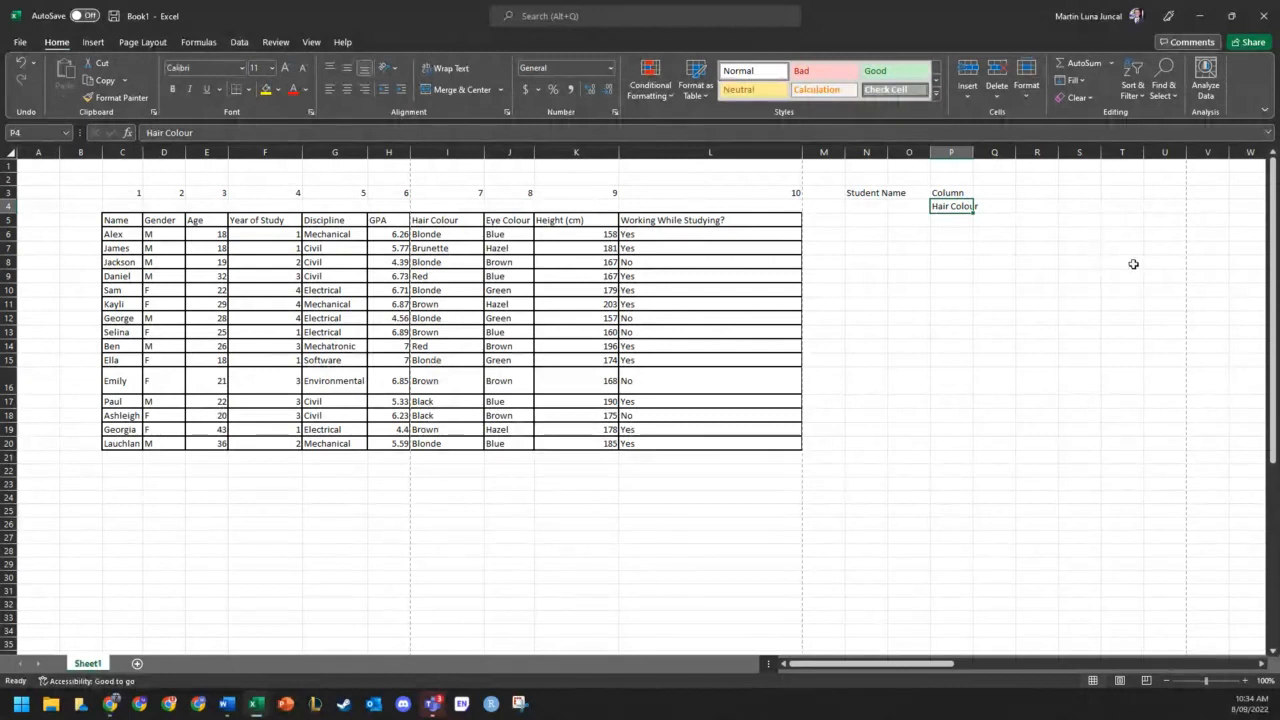
double_click(955, 194)
type("#")
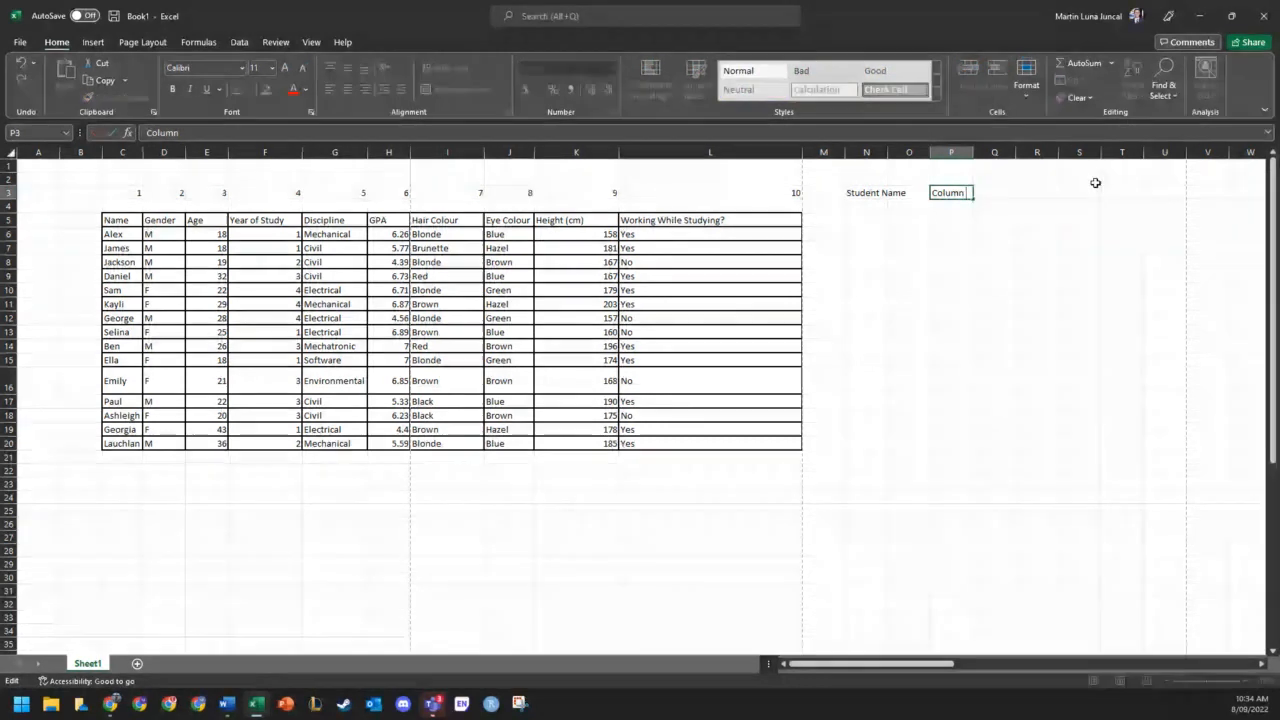
key("Return")
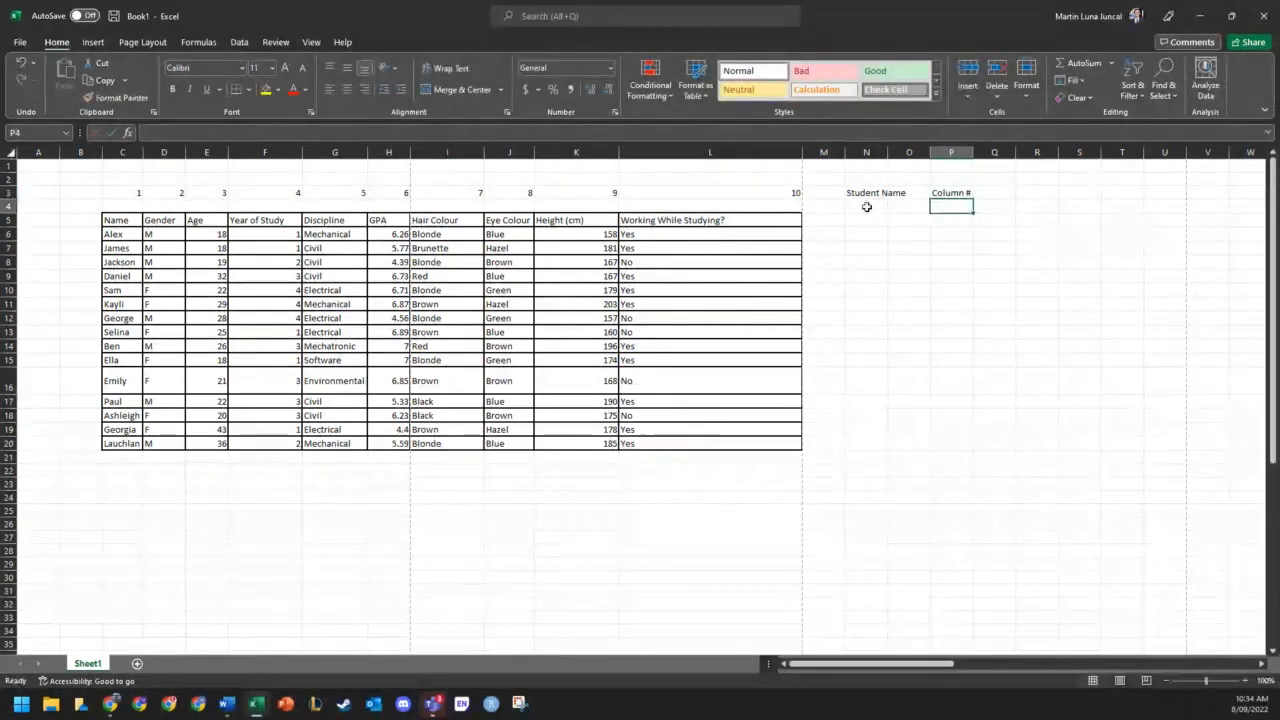
- Fill the input cells N4 and P4 beneath the Student Name and Column # headings with yellow
left_click(867, 206)
left_click(950, 206, "ctrl")
left_click(266, 89)
left_click(1079, 331)
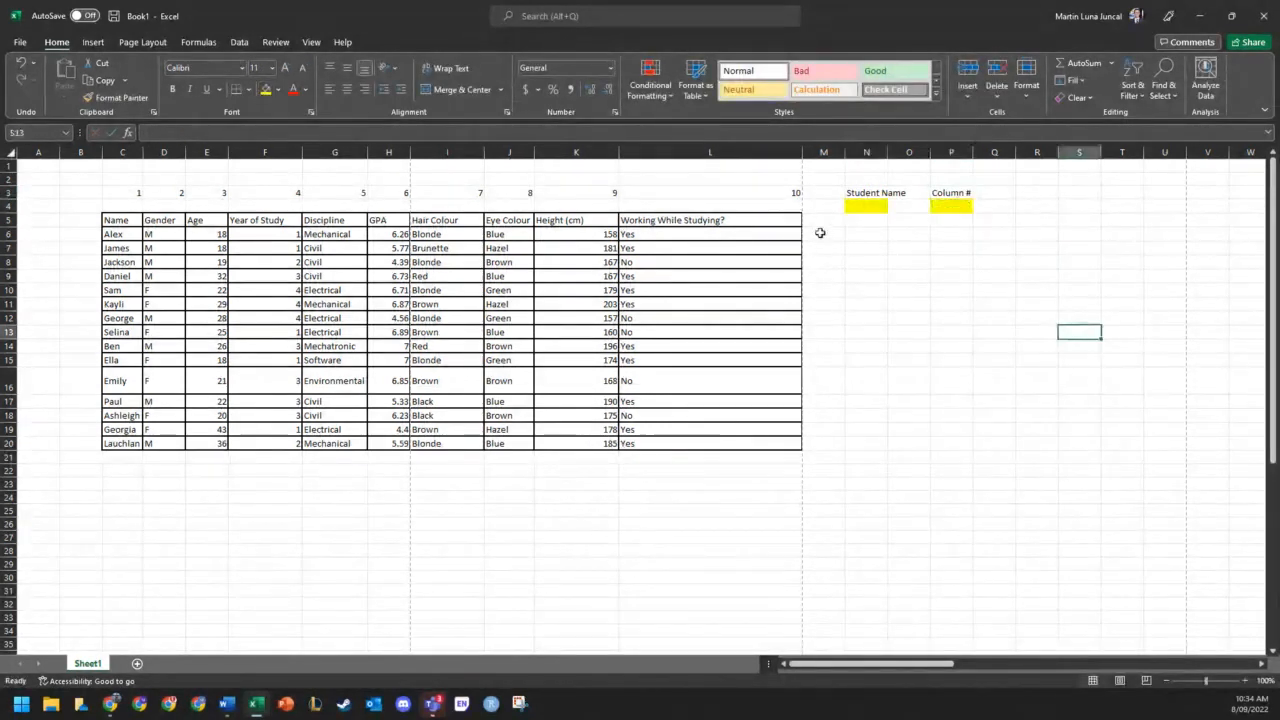
- Enter =VLOOKUP(N4,C5:L20,P4,FALSE) in N6 to look up the student table by name and column number
left_click(868, 236)
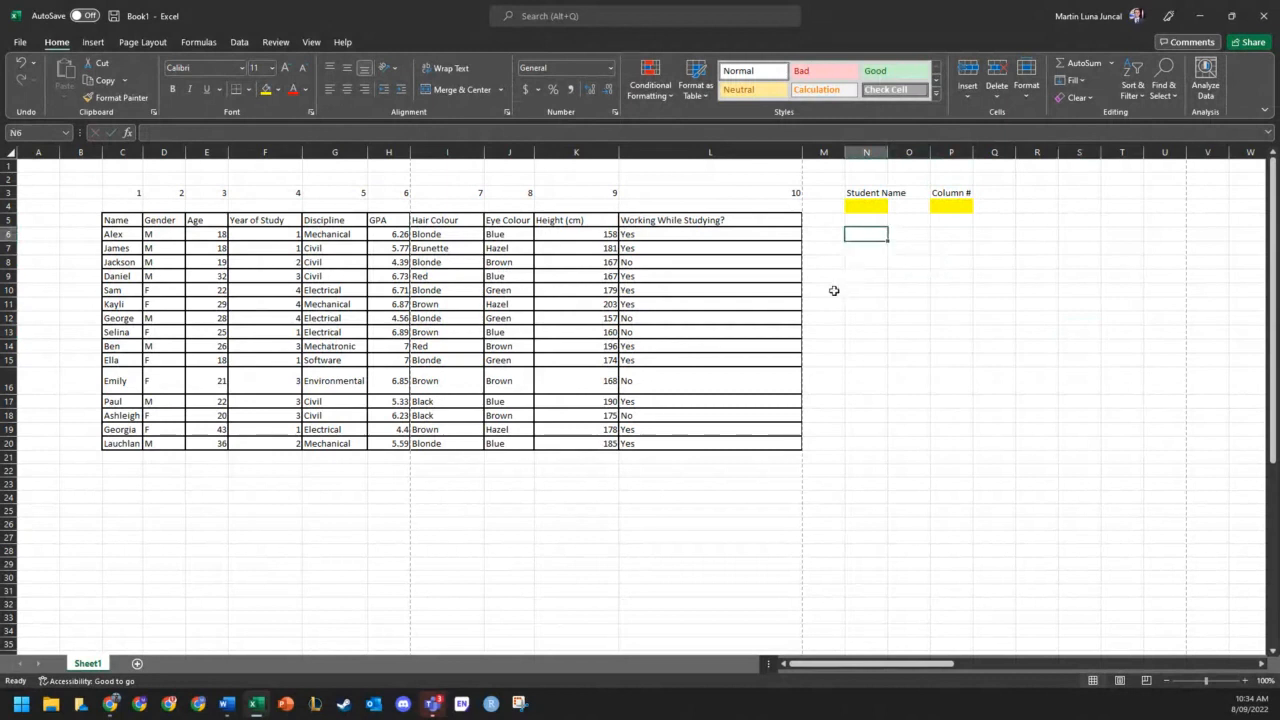
type("=vl")
key("Tab")
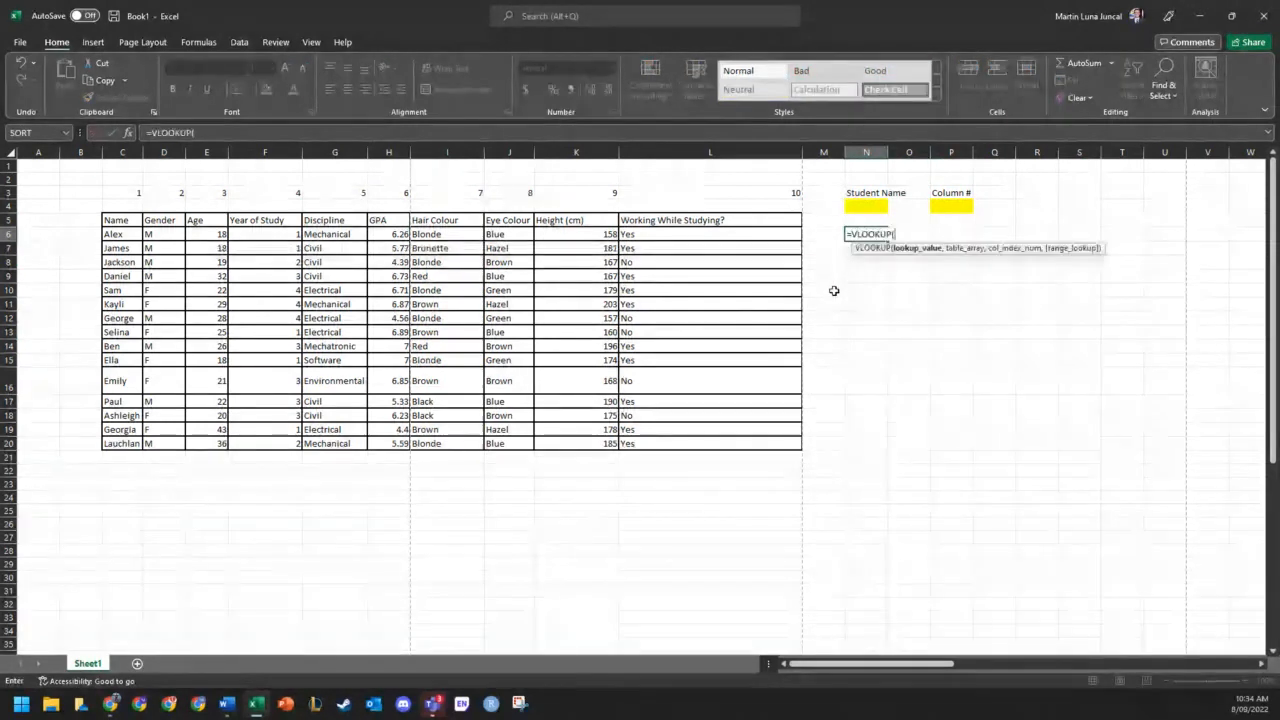
left_click(866, 212)
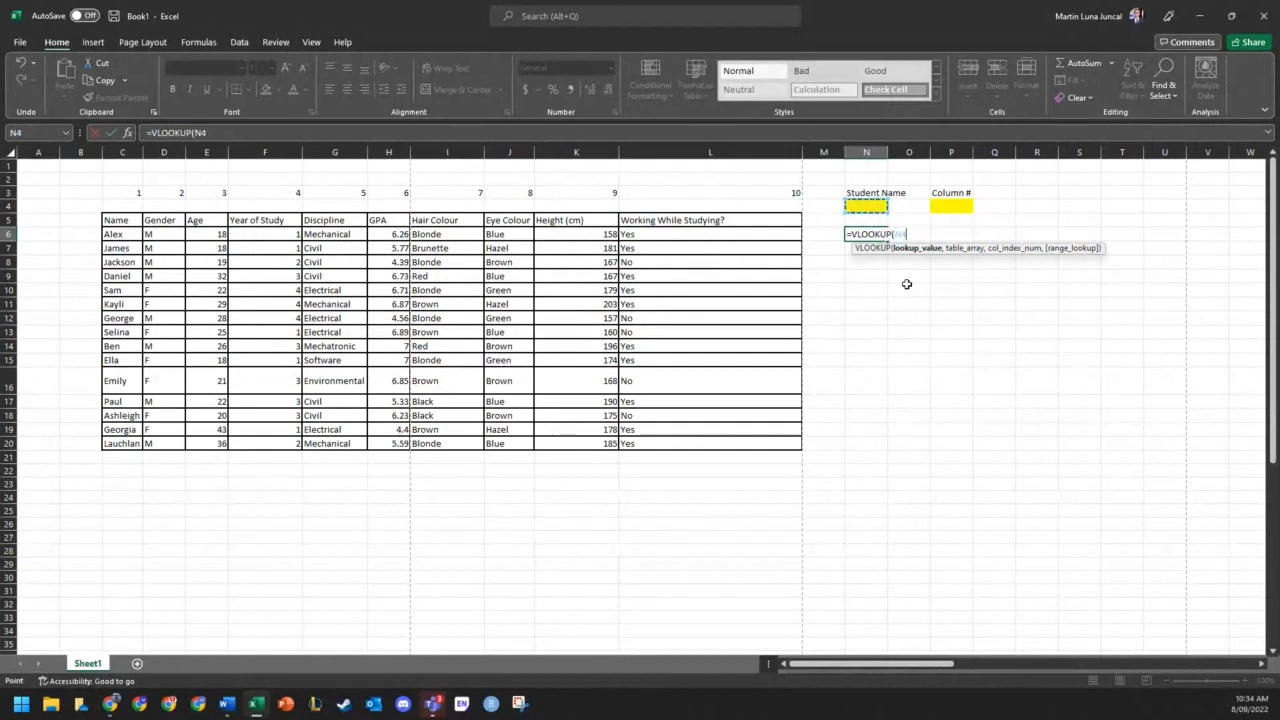
type(",")
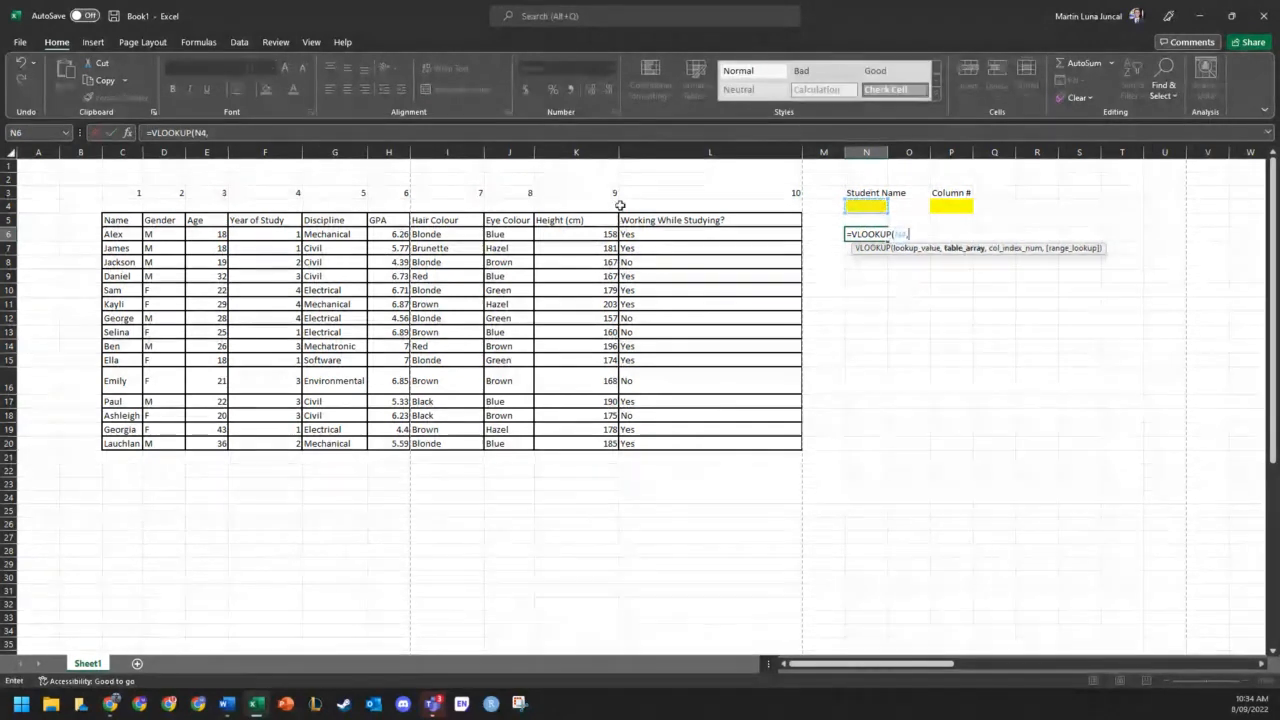
left_click_drag(124, 220, 775, 443)
type(",")
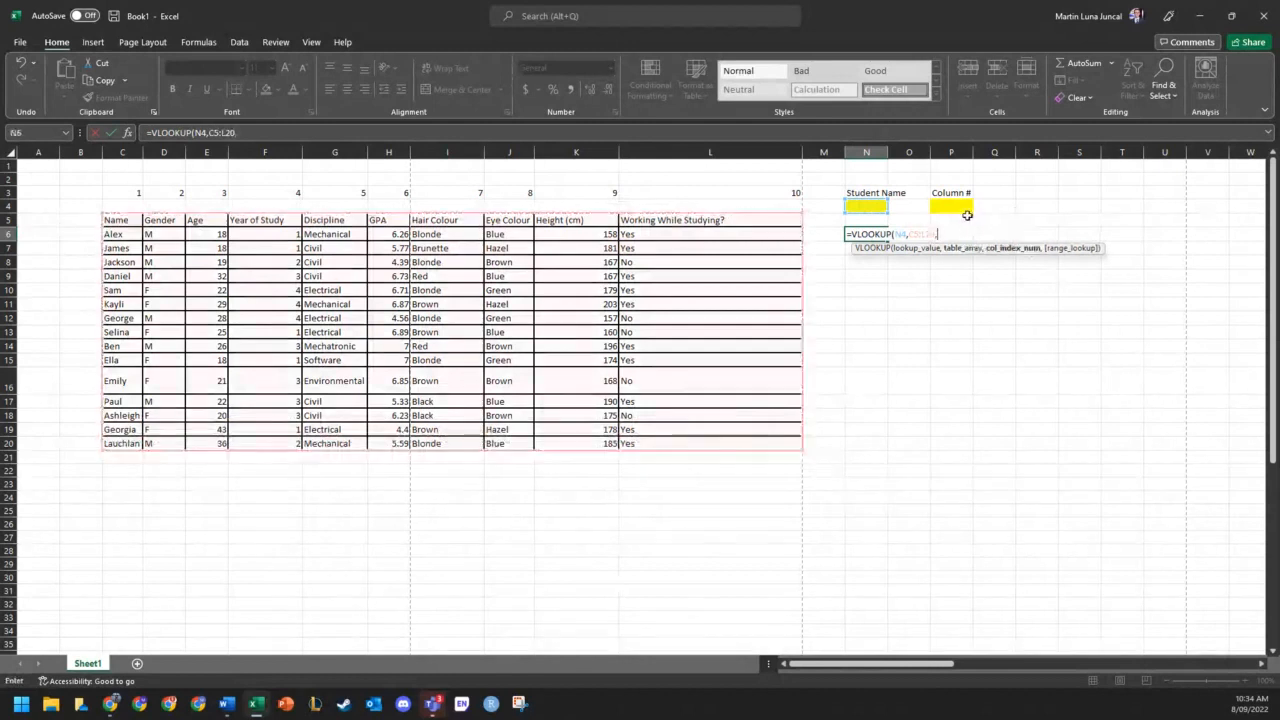
left_click(965, 205)
type(",")
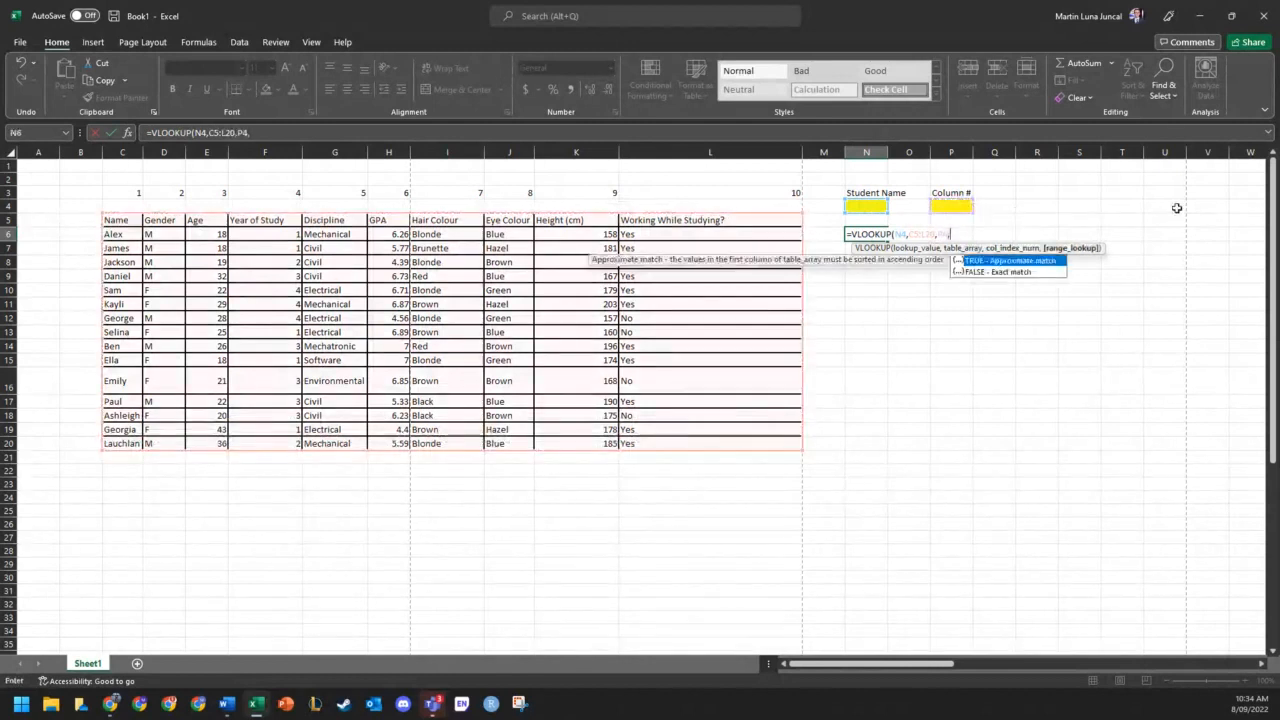
type("FALSE)")
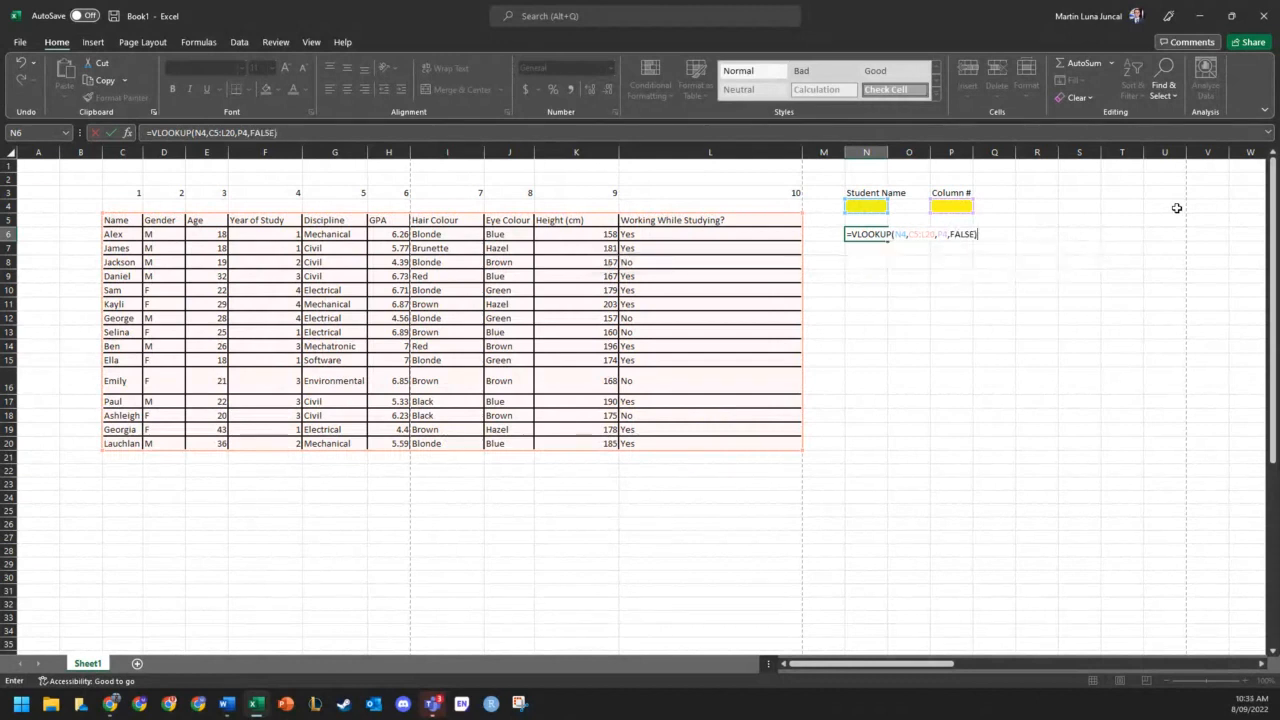
key("Return")
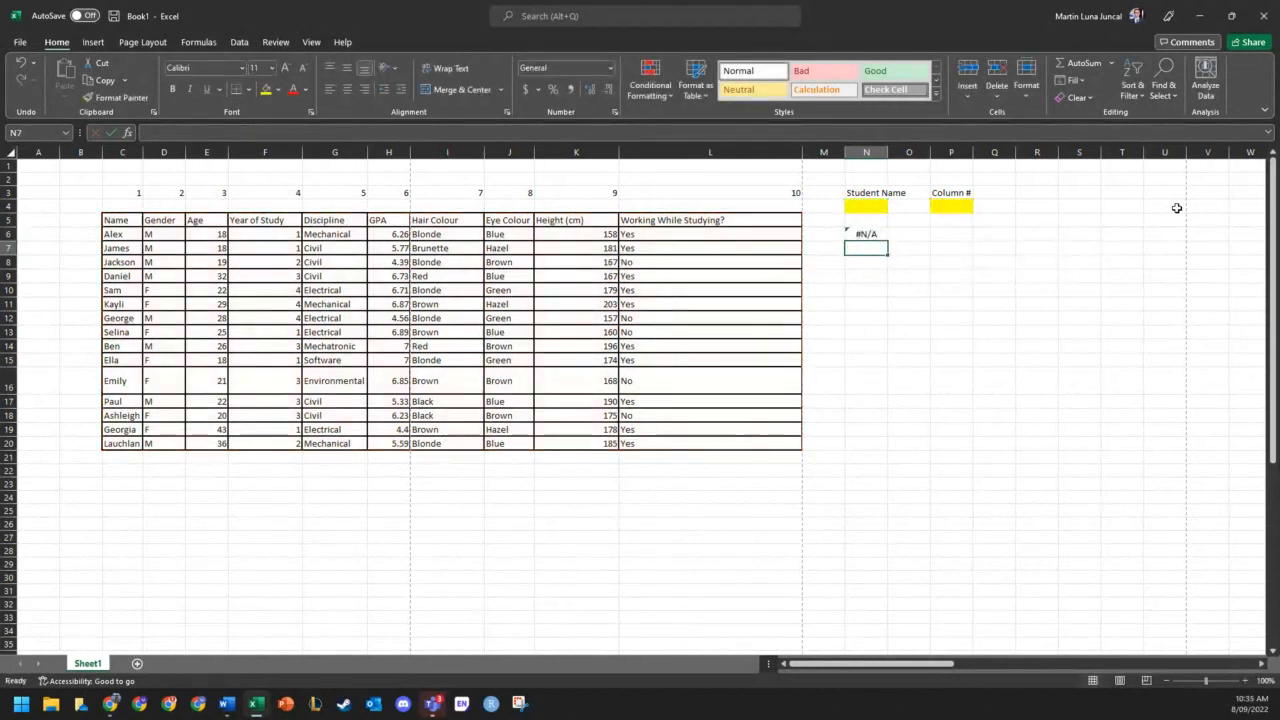
- Try the lookup with column number 4 in P4 and a student's name in N4
left_click(864, 206)
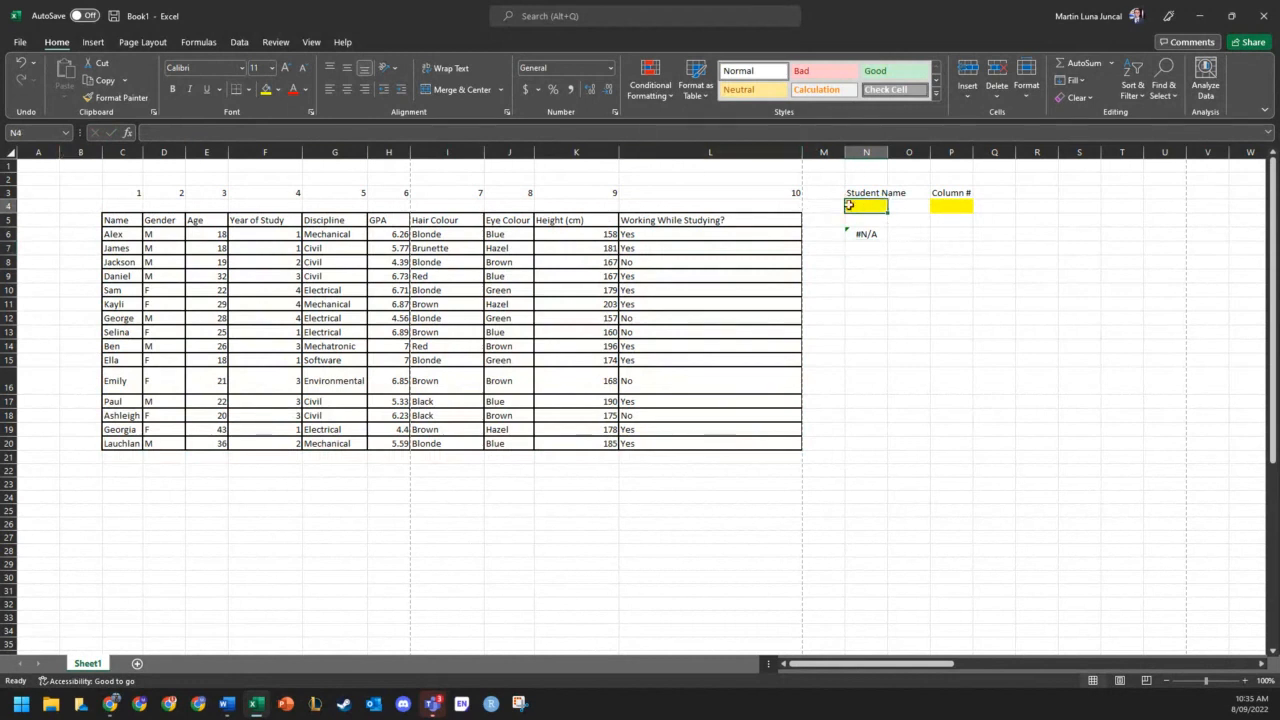
key("Tab")
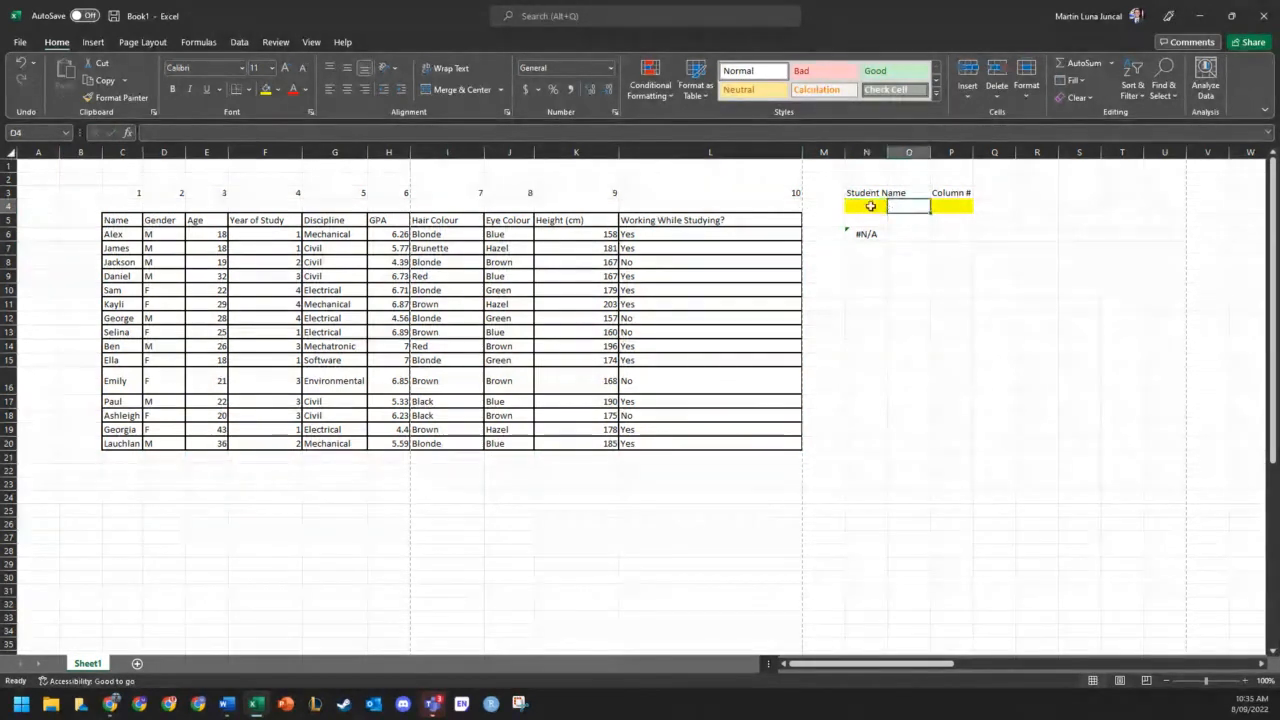
left_click(870, 206)
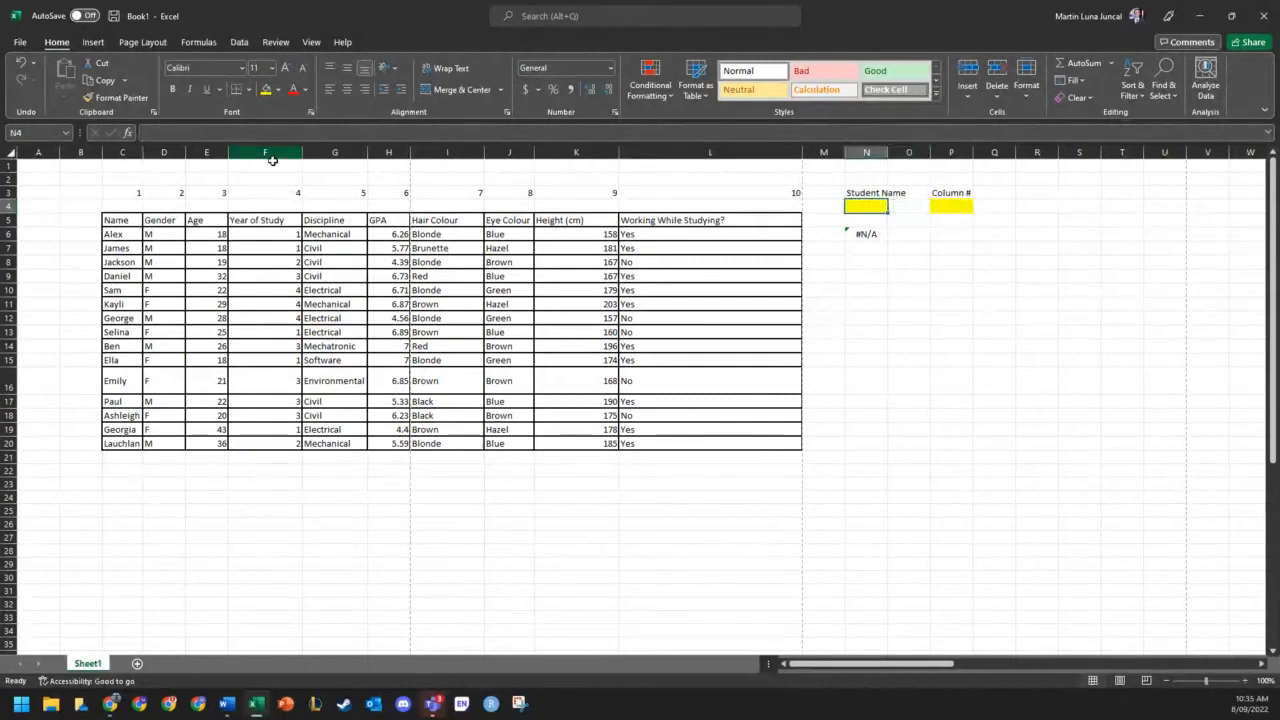
left_click(938, 202)
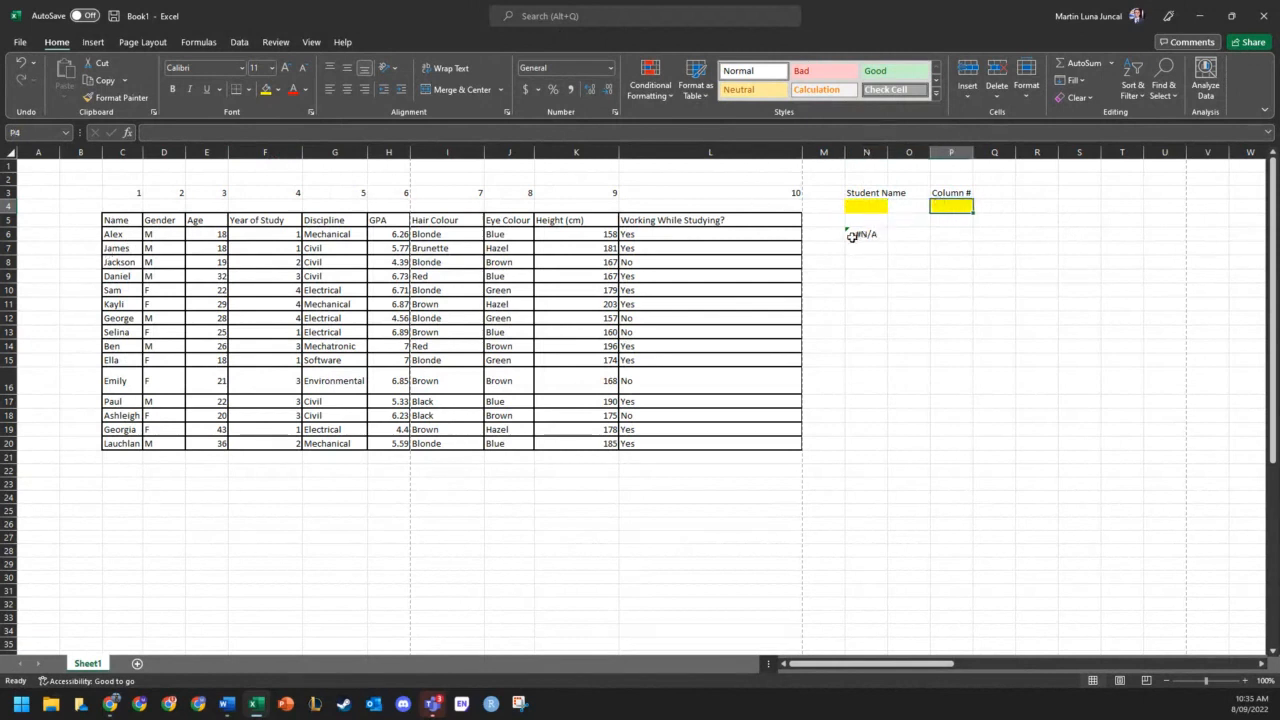
type("4")
left_click_drag(868, 289, 868, 277)
left_click(872, 209)
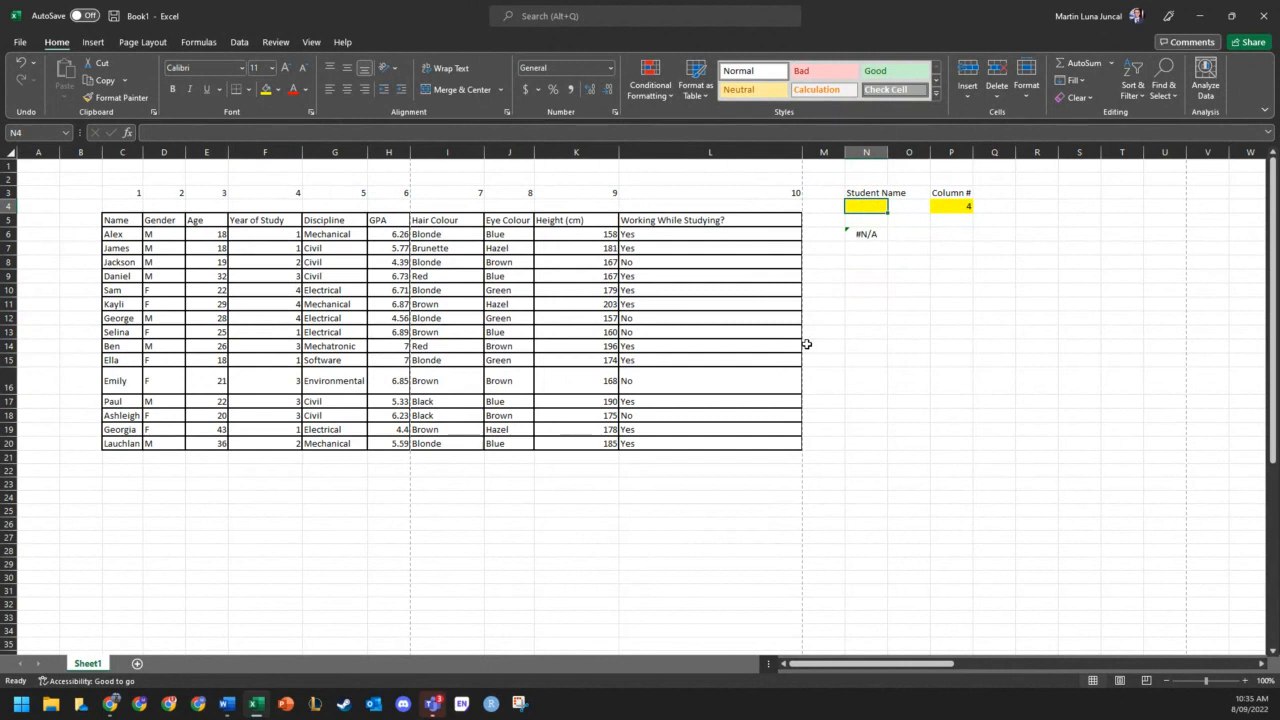
type("Jams")
key("Return")
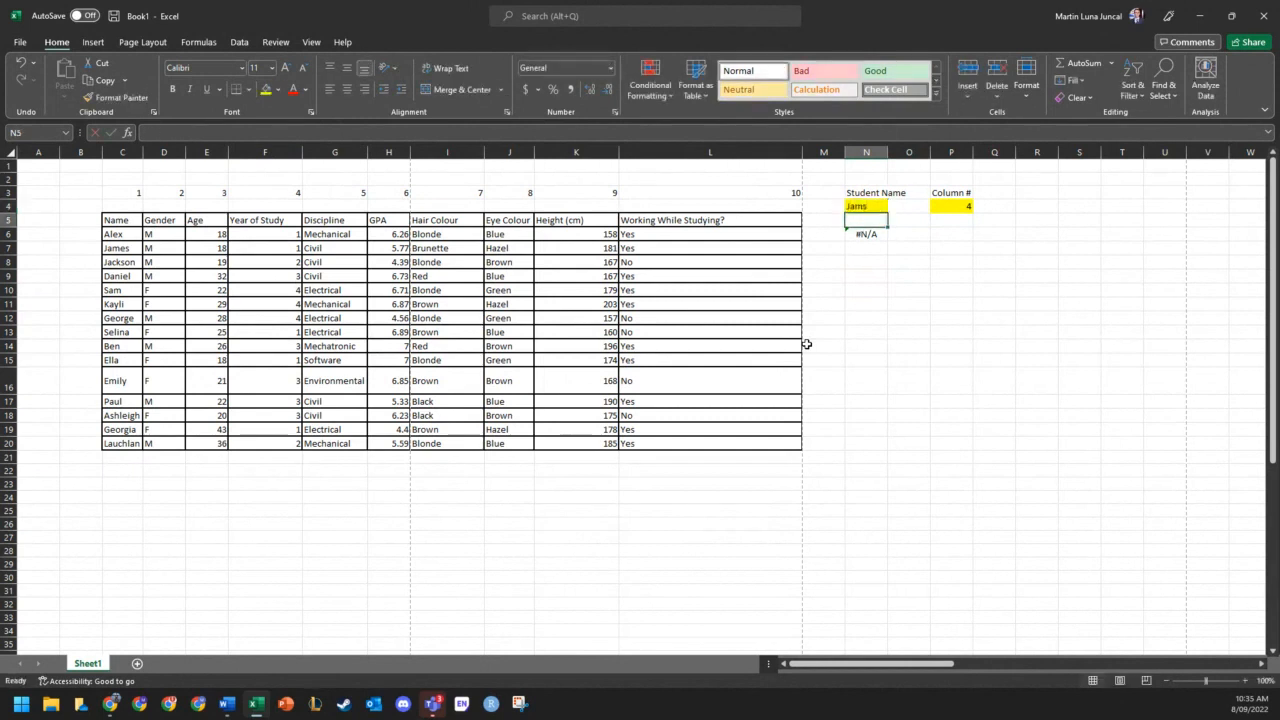
- Clear the trial student name from N4 and the trial column number from P4
key("Down")
key("Up")
key("Up")
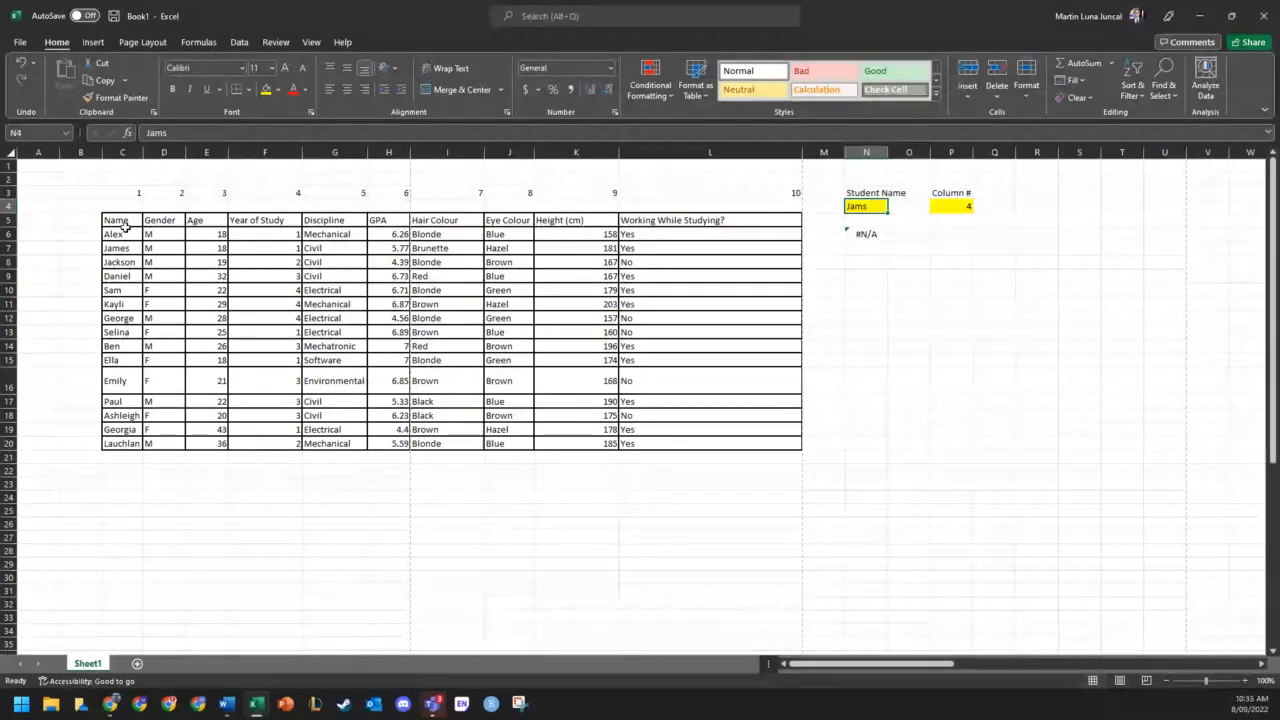
left_click_drag(126, 231, 84, 537)
left_click(341, 380)
left_click(865, 209)
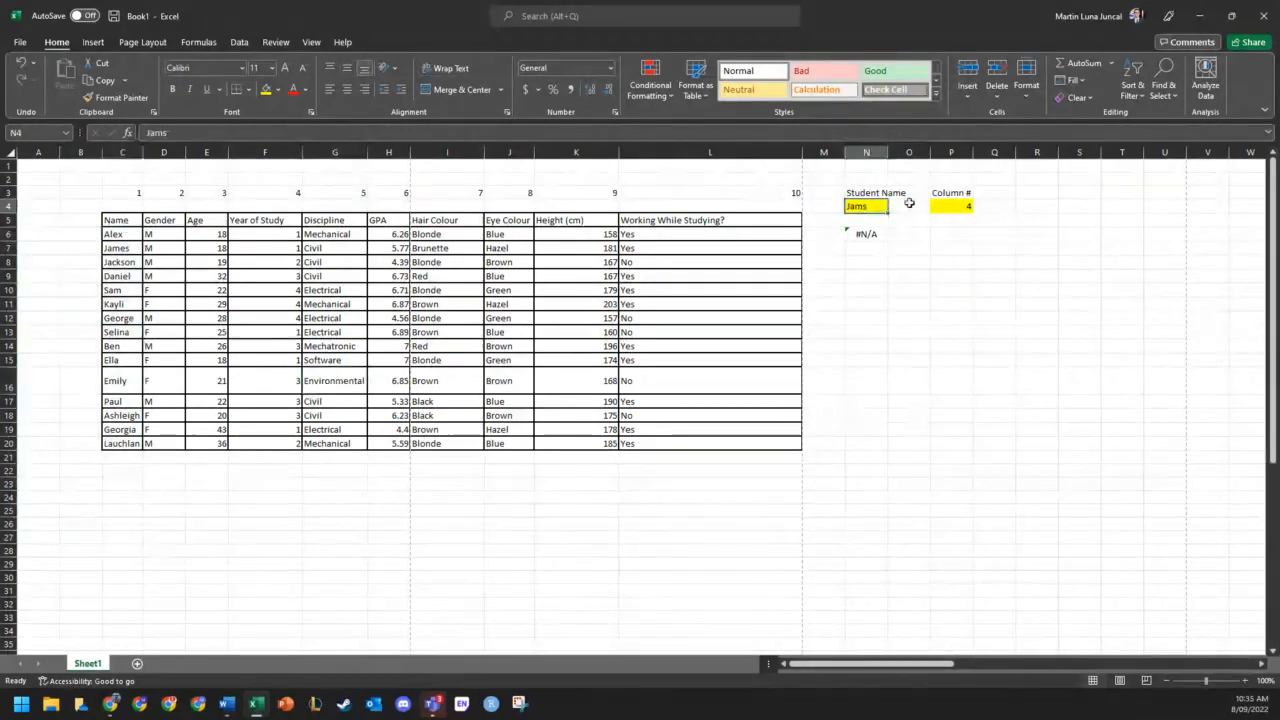
key("Delete")
key("Right")
key("Right")
key("Delete")
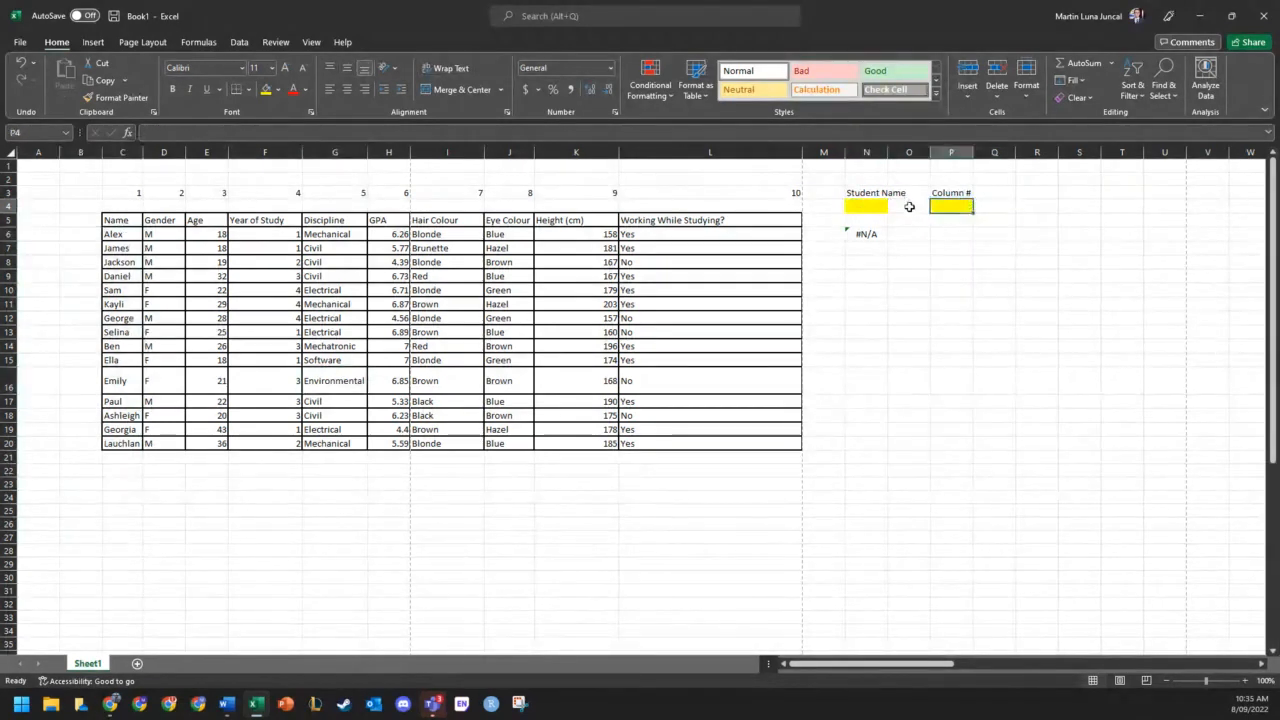
- Review the arguments and referenced ranges of the VLOOKUP formula in N6
left_click(866, 233)
left_click(268, 132)
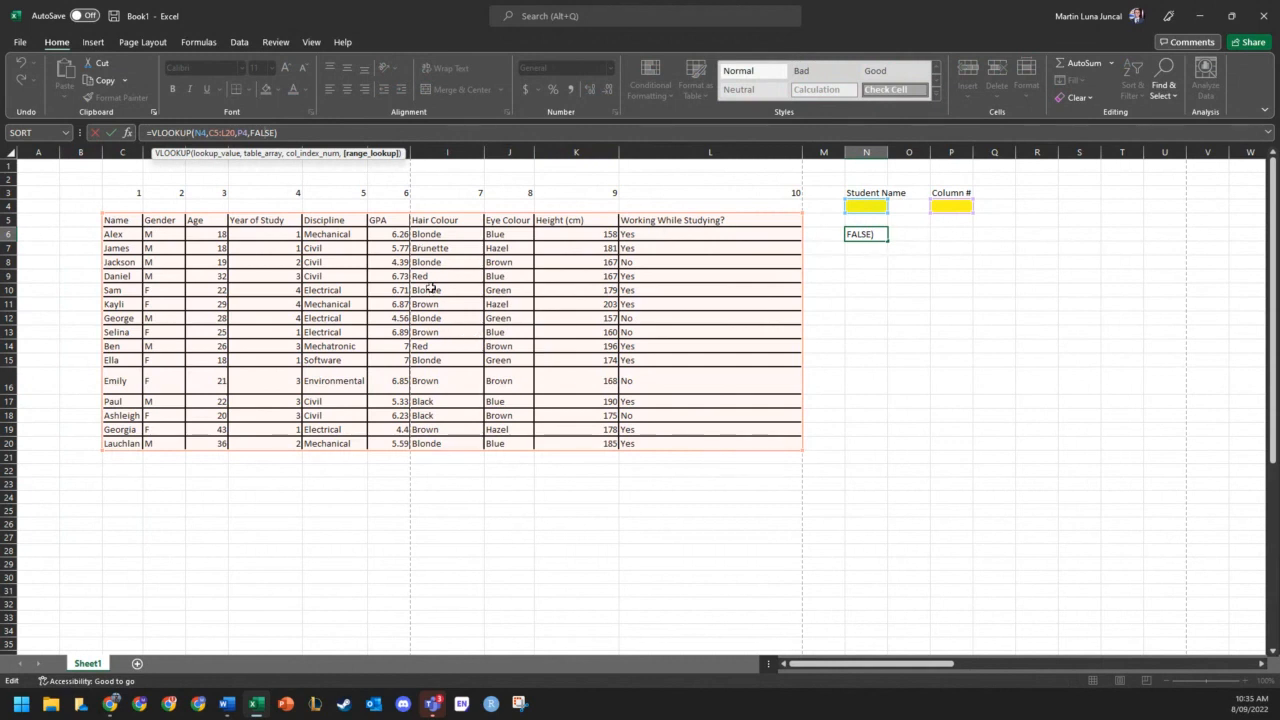
left_click(935, 257)
- Enter the name of the student in table row 11 in N4 and column number 6 in P4
left_click(870, 215)
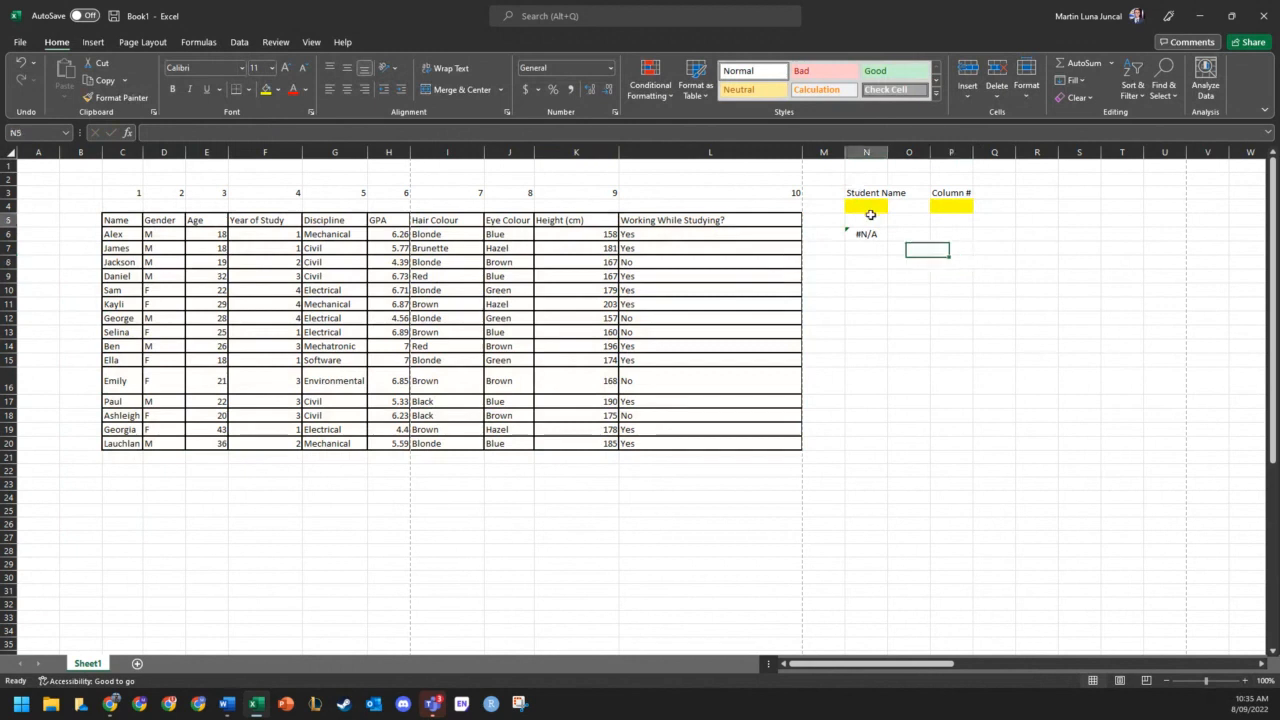
left_click(869, 207)
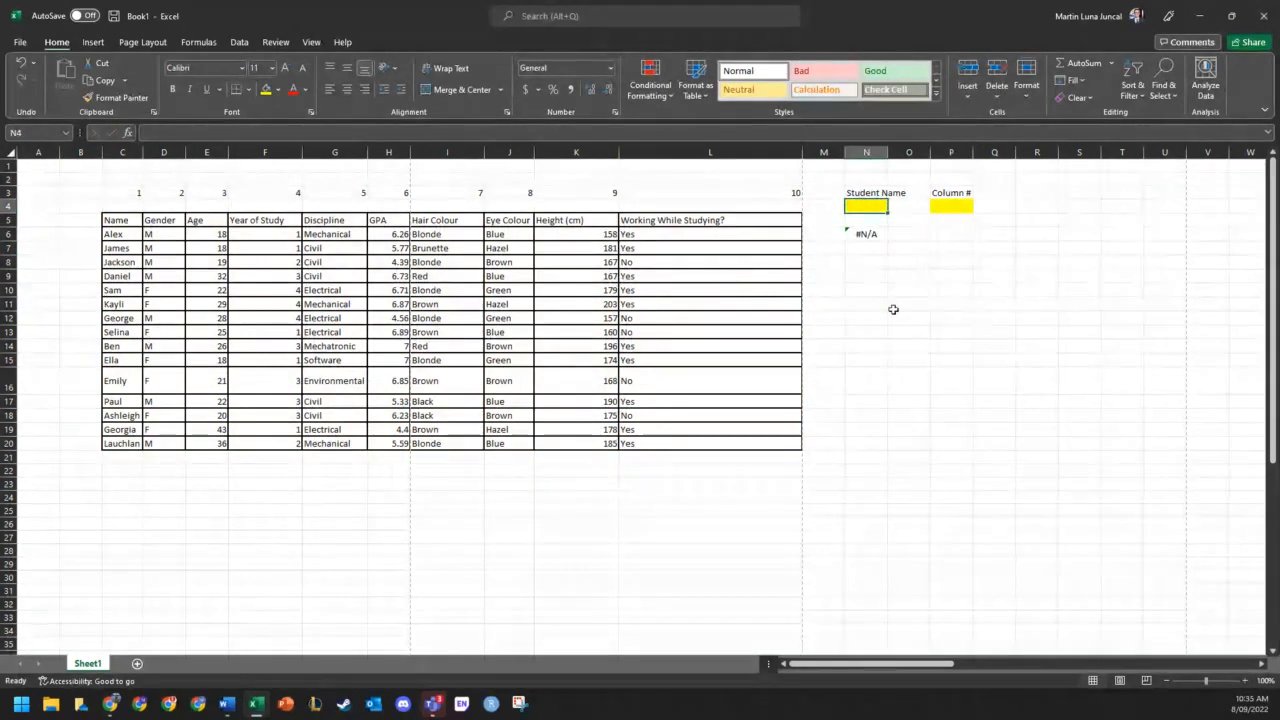
type("Kayli")
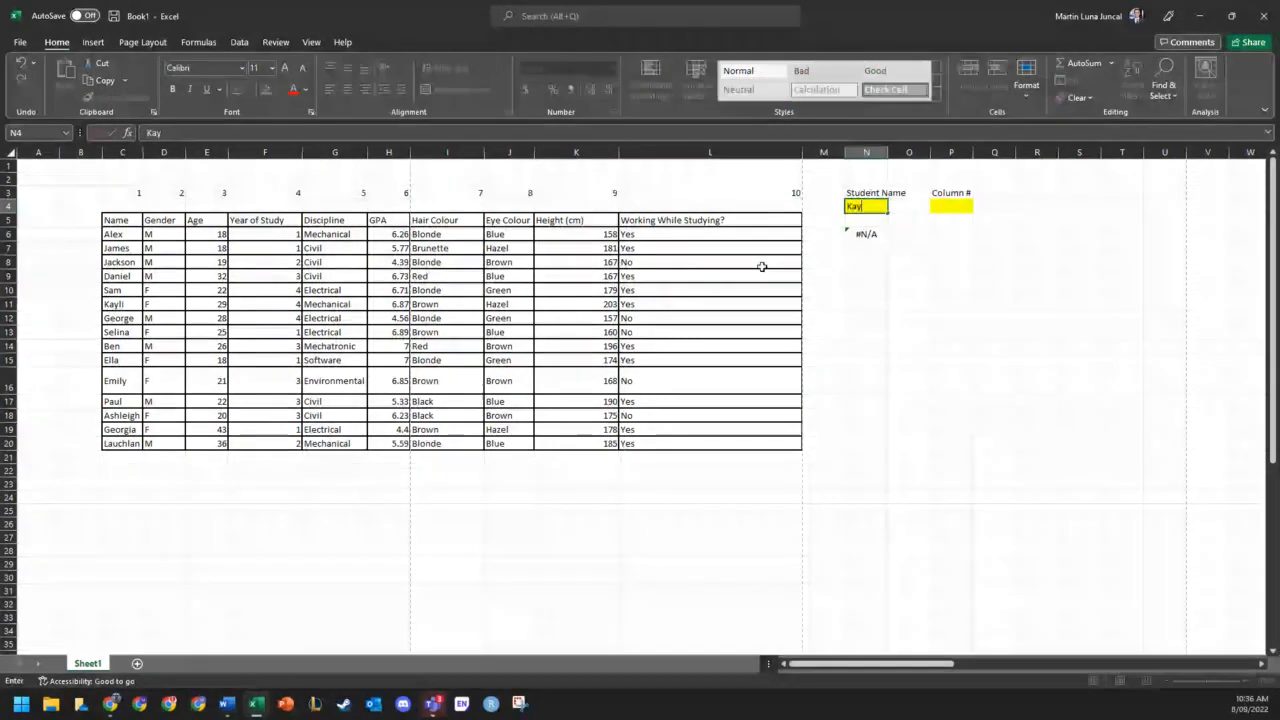
key("Tab")
key("Tab")
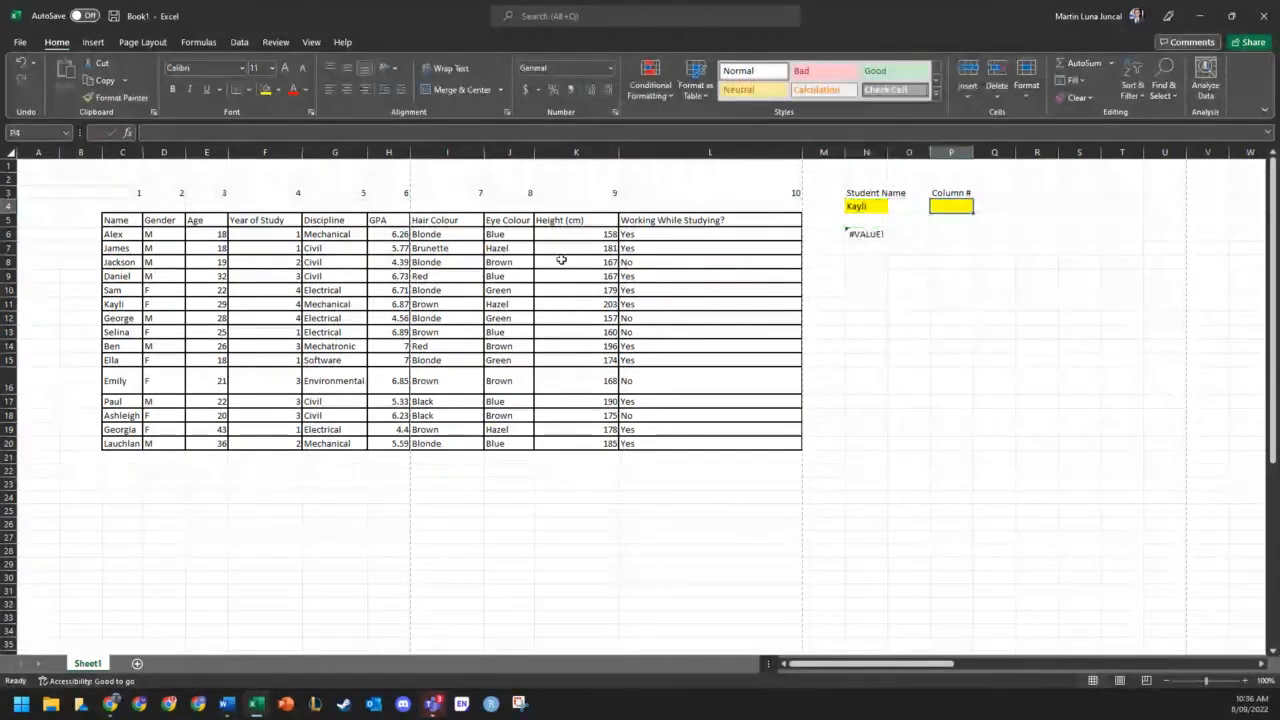
type("6")
key("Return")
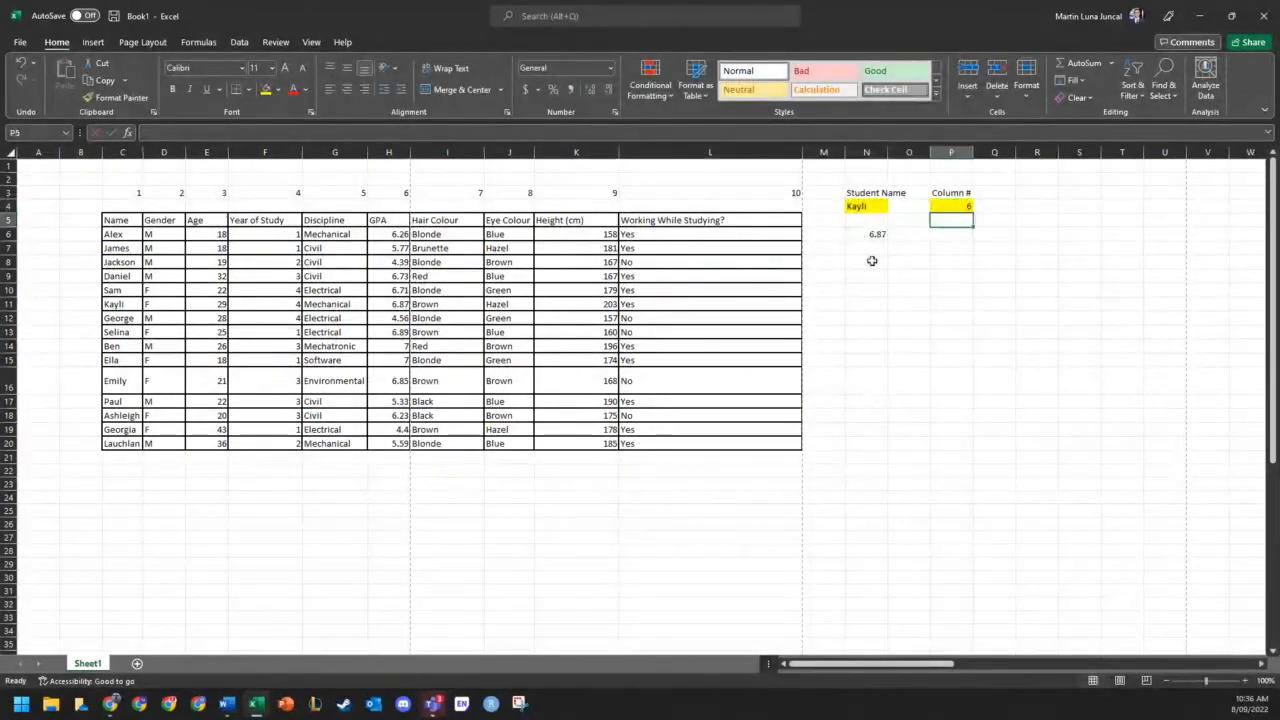
- Trace the looked-up student's row across to the GPA column and fill the matching cell H11 with yellow
left_click(870, 234)
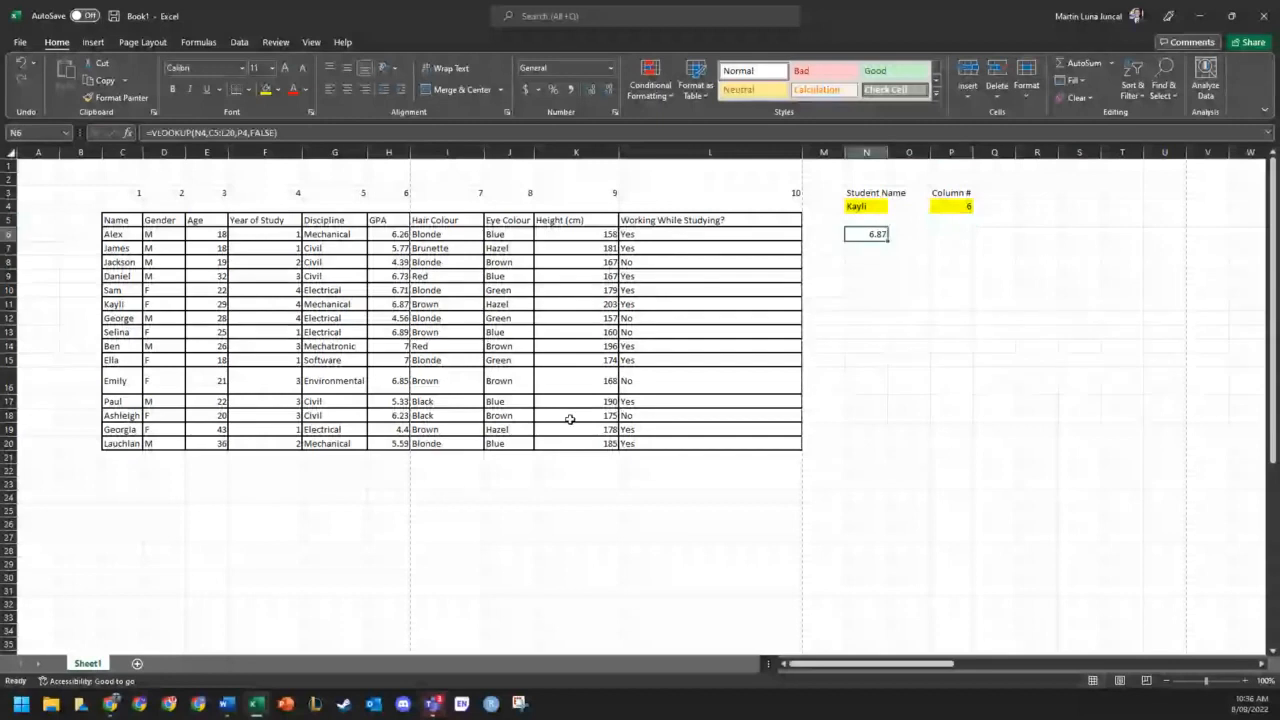
left_click(128, 305)
left_click_drag(155, 305, 400, 308)
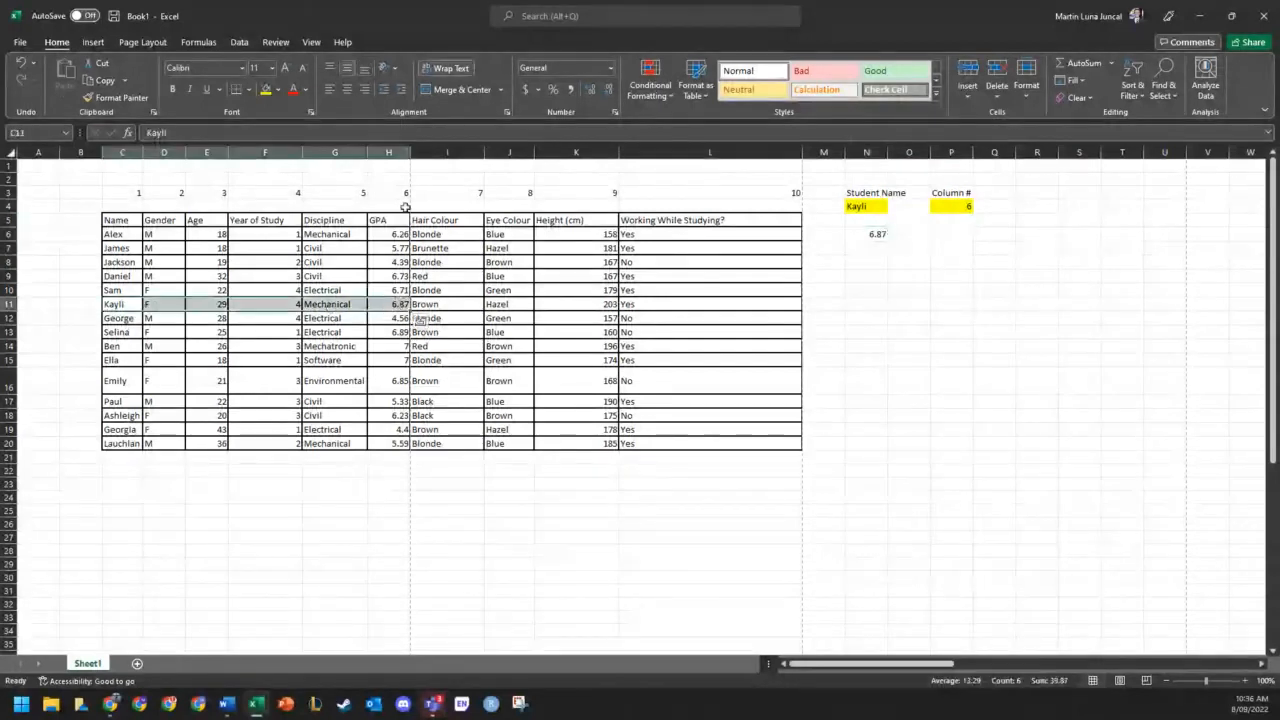
left_click_drag(398, 219, 393, 310)
left_click(391, 307)
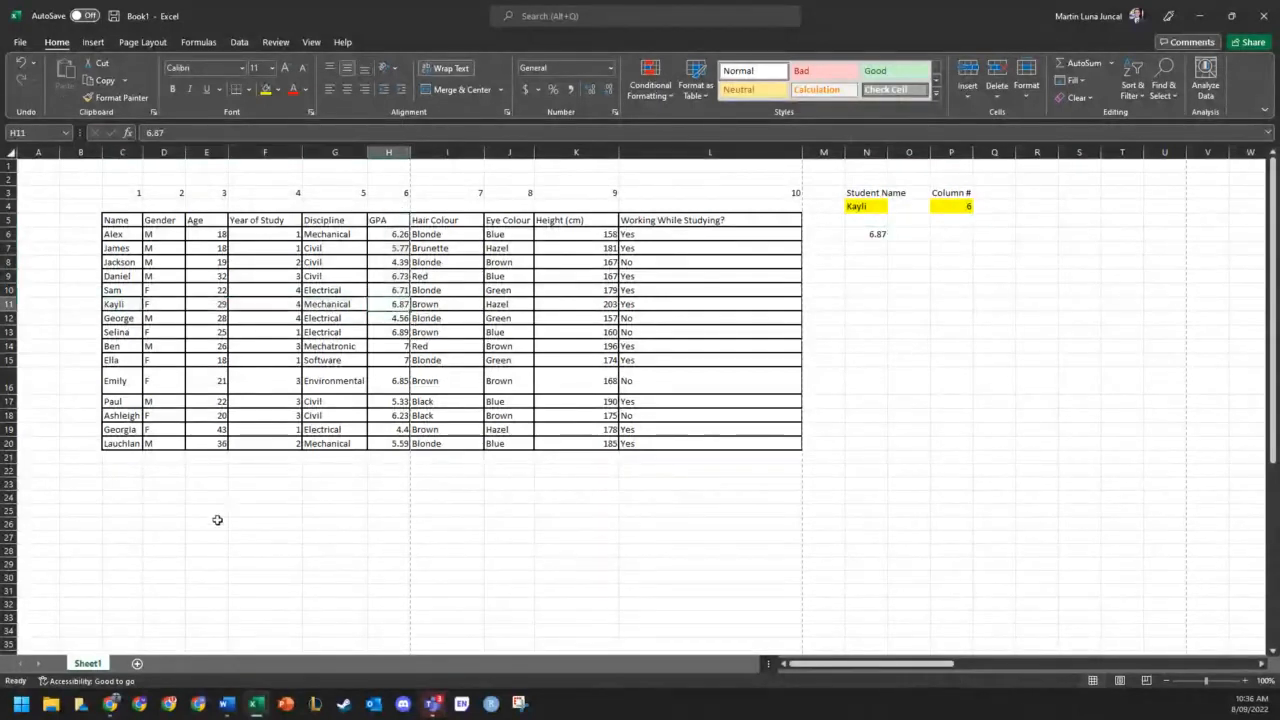
left_click(266, 89)
left_click(994, 458)
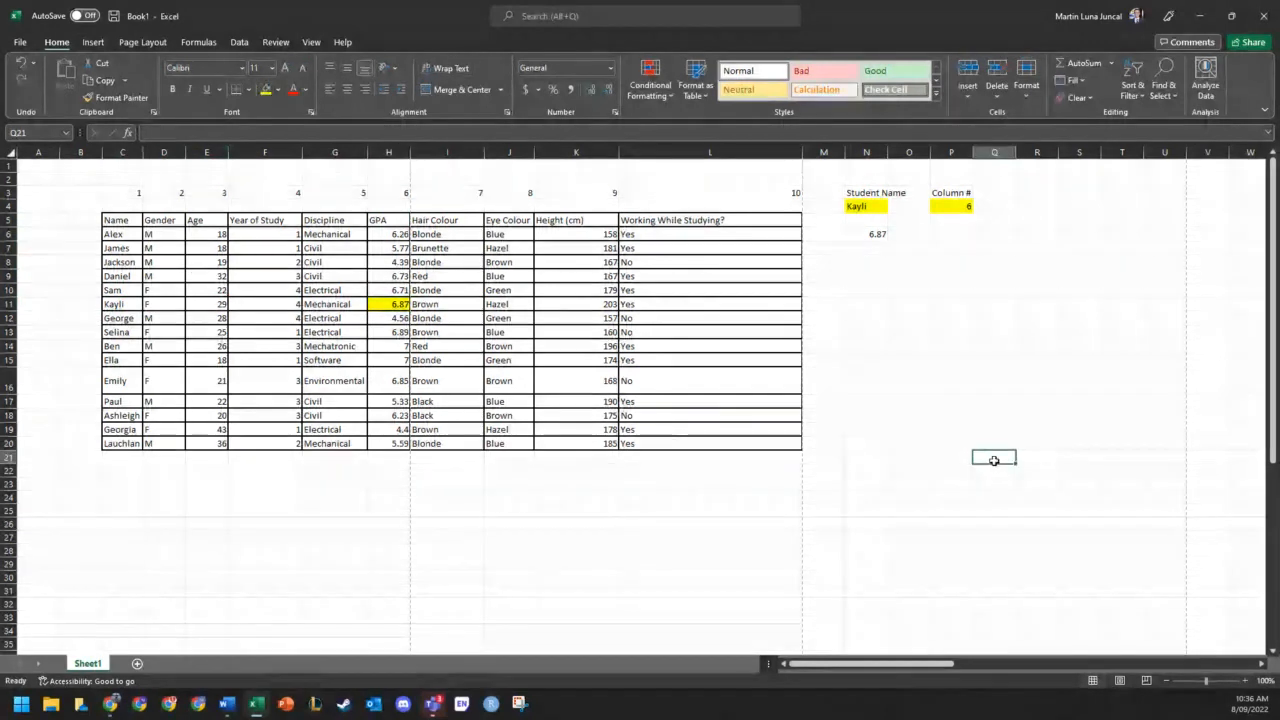
left_click(877, 235)
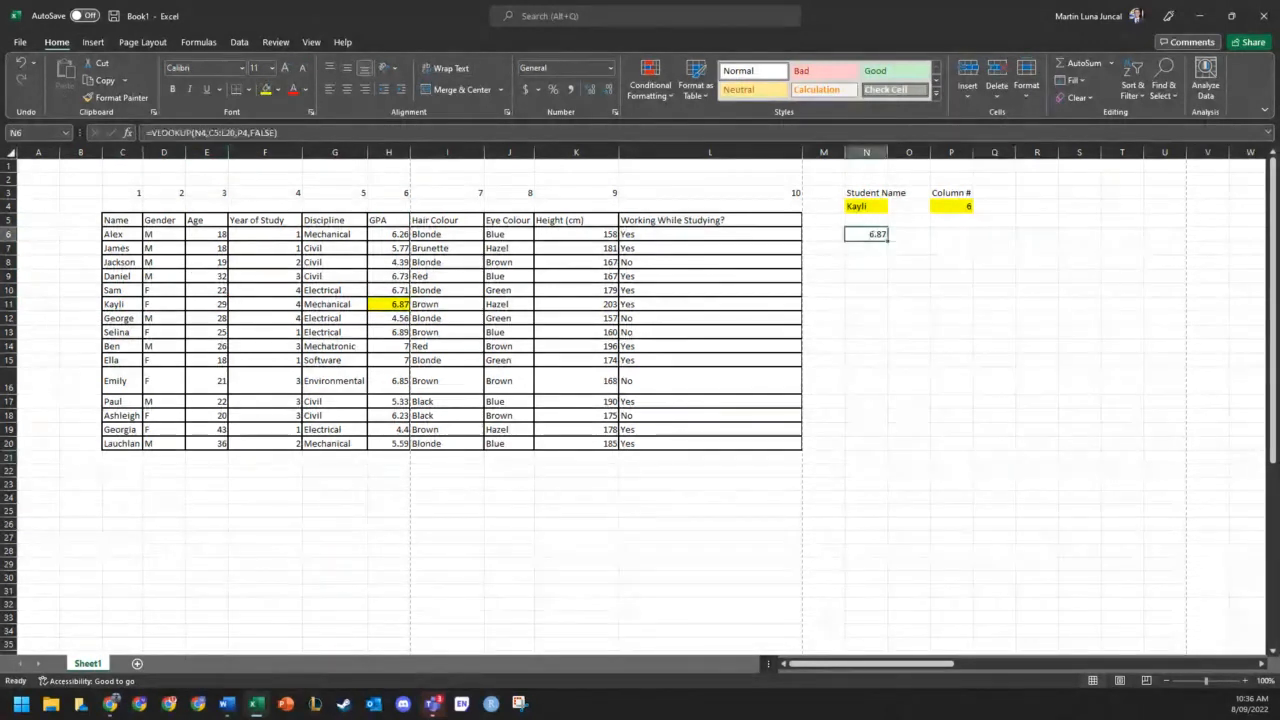
- Enter the name of the student in table row 14 in N4 and column number 8 in P4
left_click(866, 207)
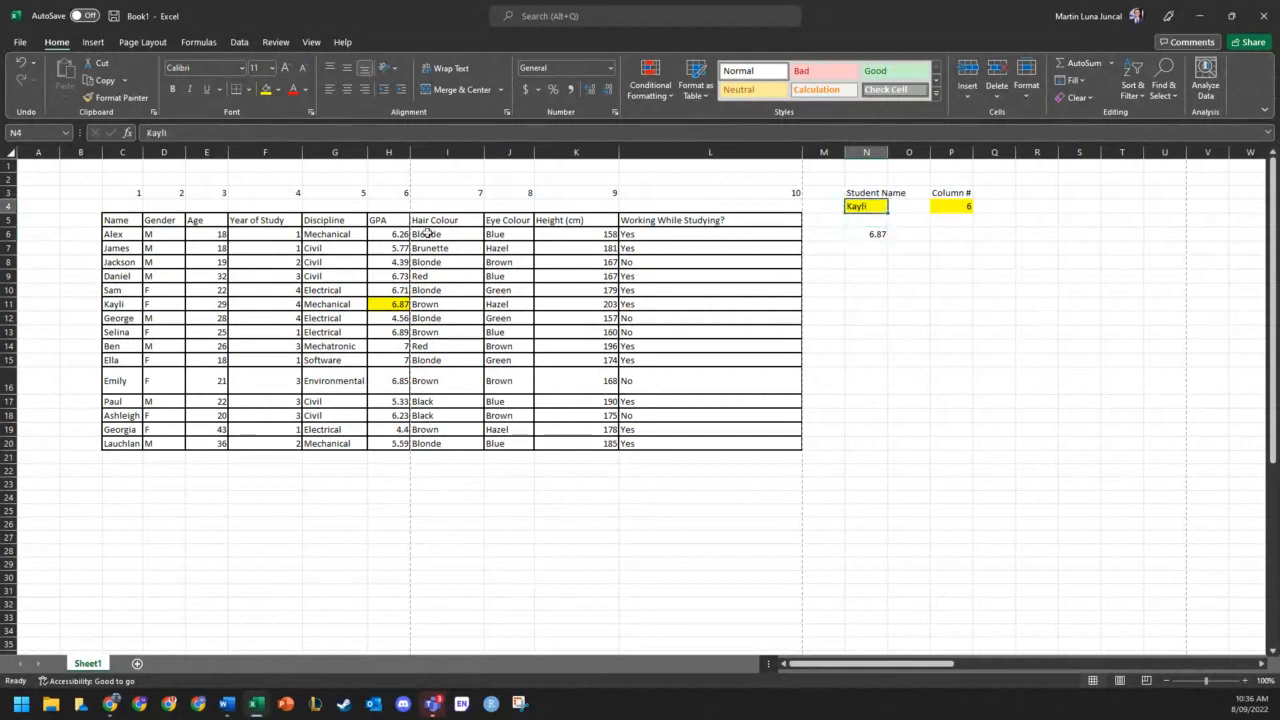
type("Ben")
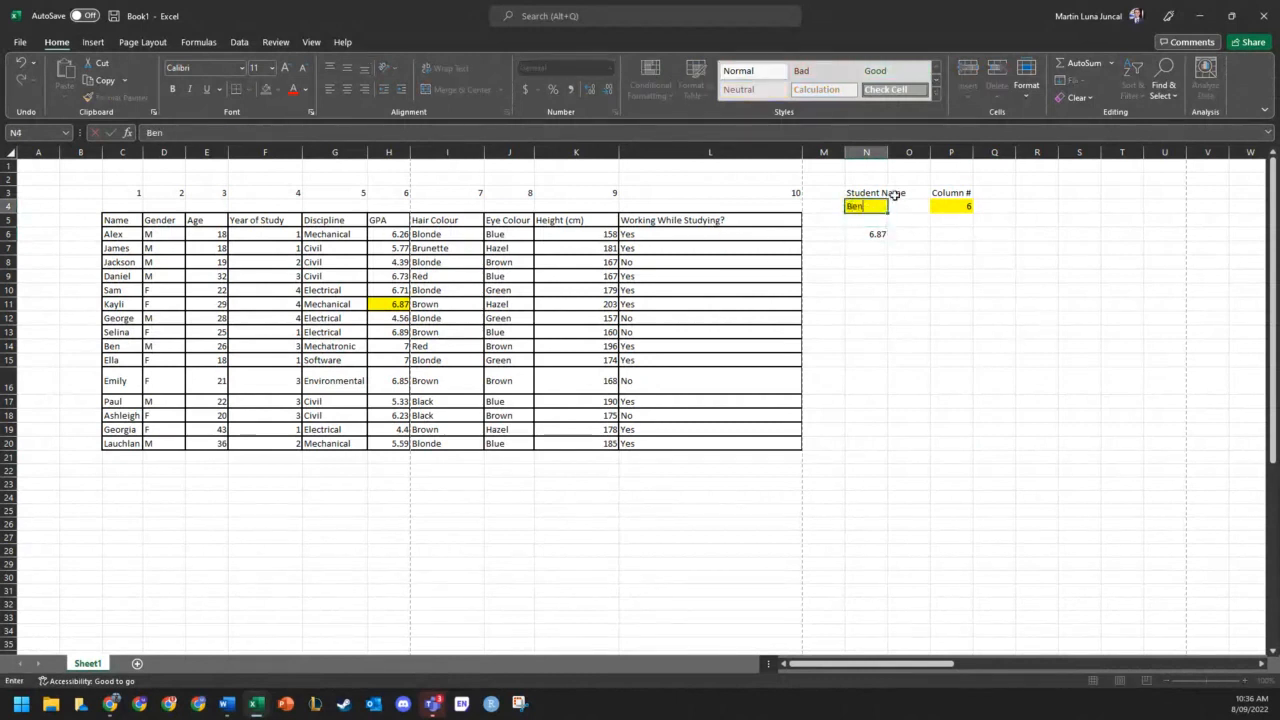
left_click(968, 205)
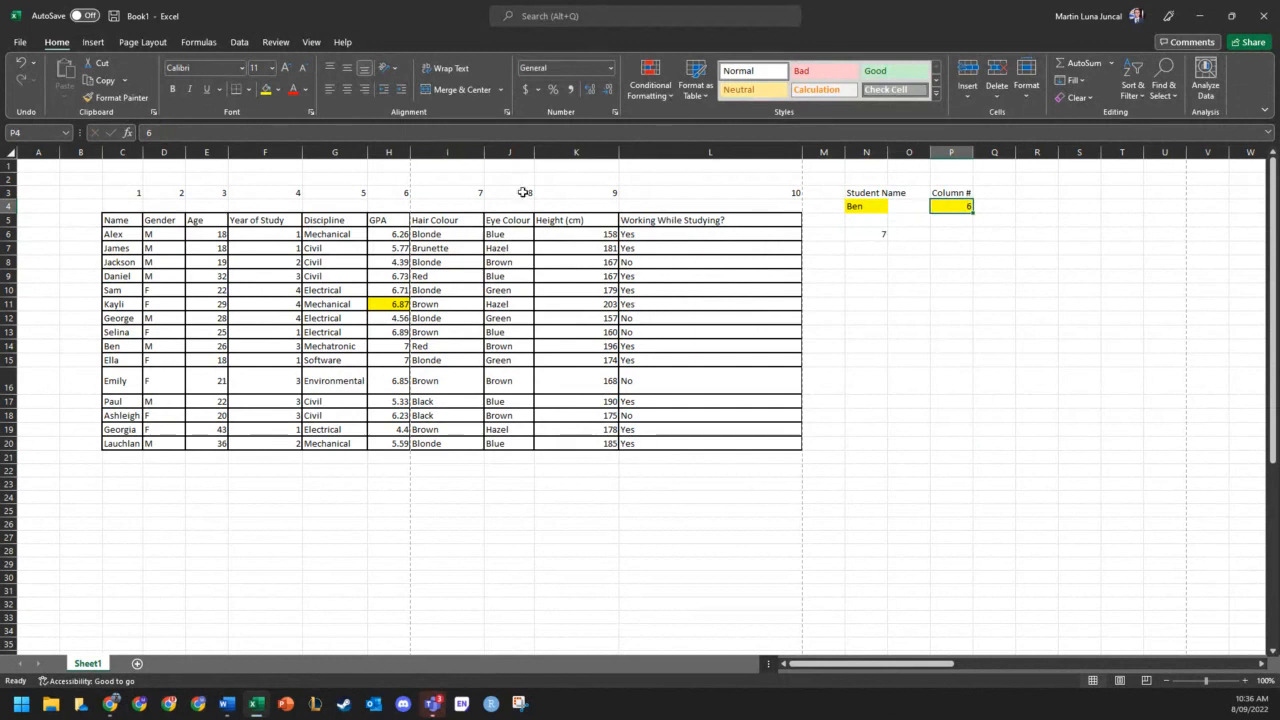
type("87")
key("Return")
key("Up")
type("8")
key("Return")
left_click(880, 234)
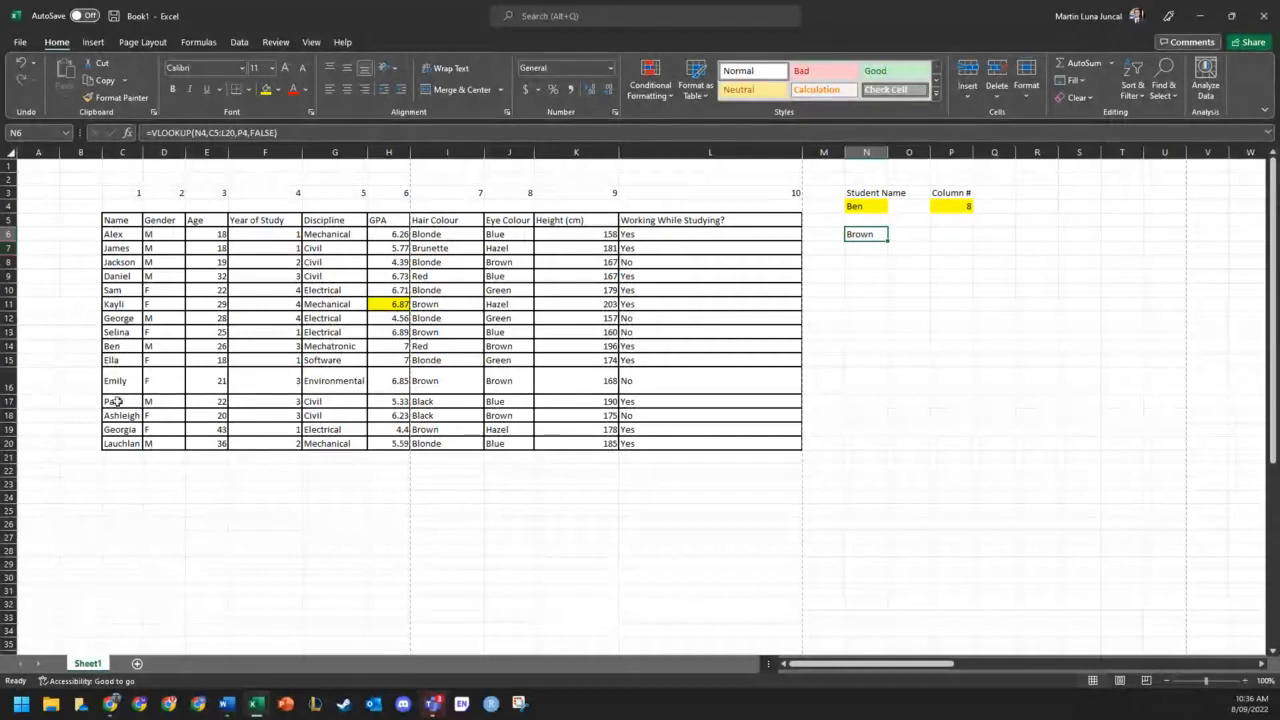
- Trace the looked-up student's row across to the Eye Colour column and fill the matching cell J14 with yellow
left_click_drag(131, 346, 508, 346)
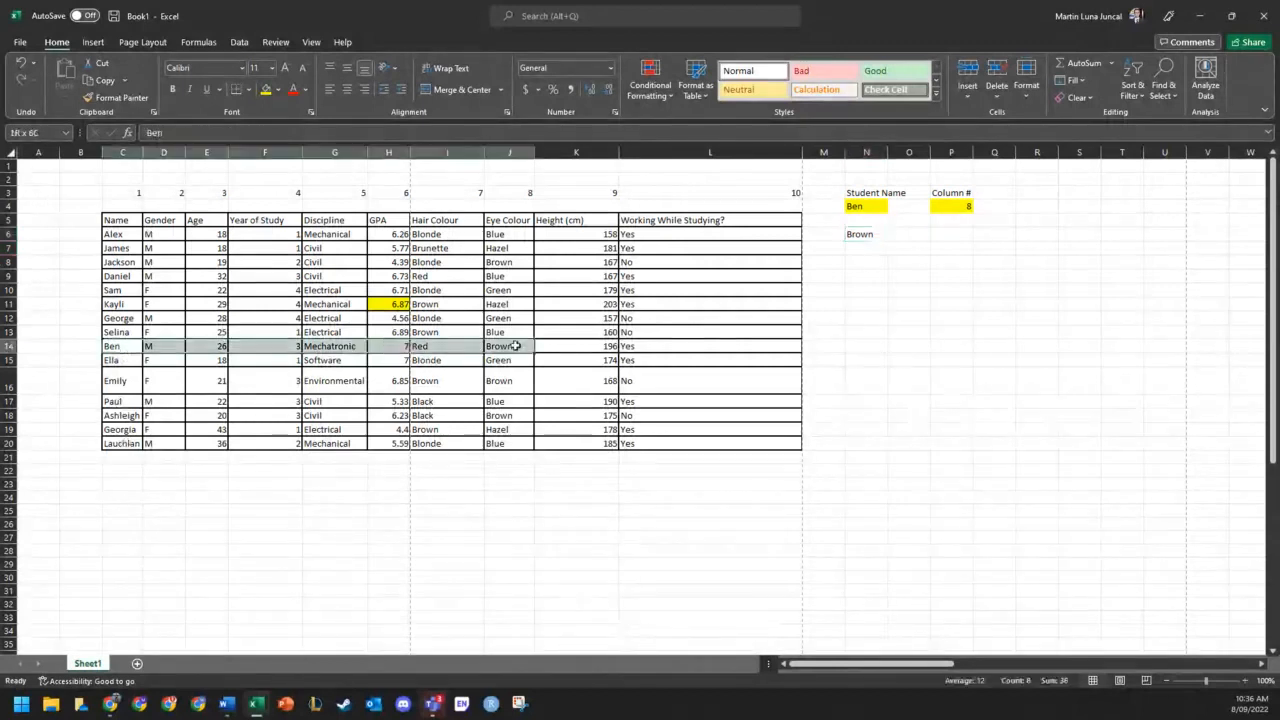
left_click_drag(508, 220, 508, 345)
left_click(508, 346)
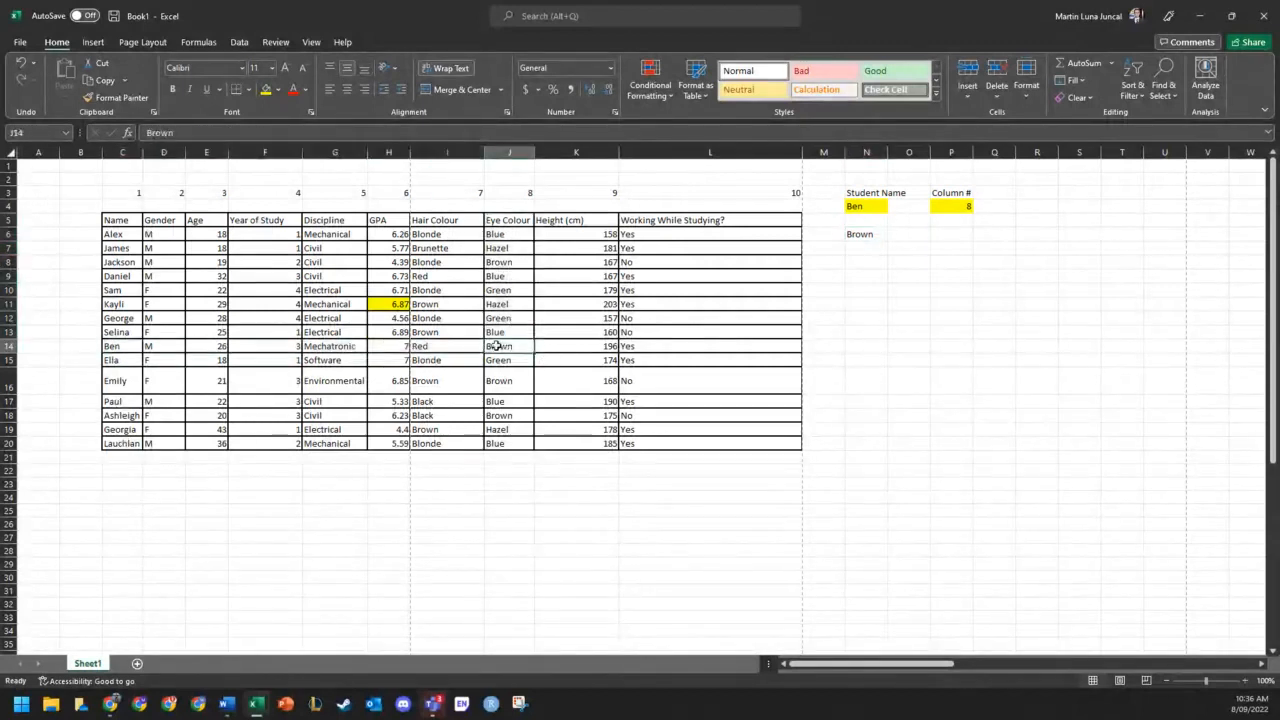
left_click(266, 89)
left_click(855, 378)
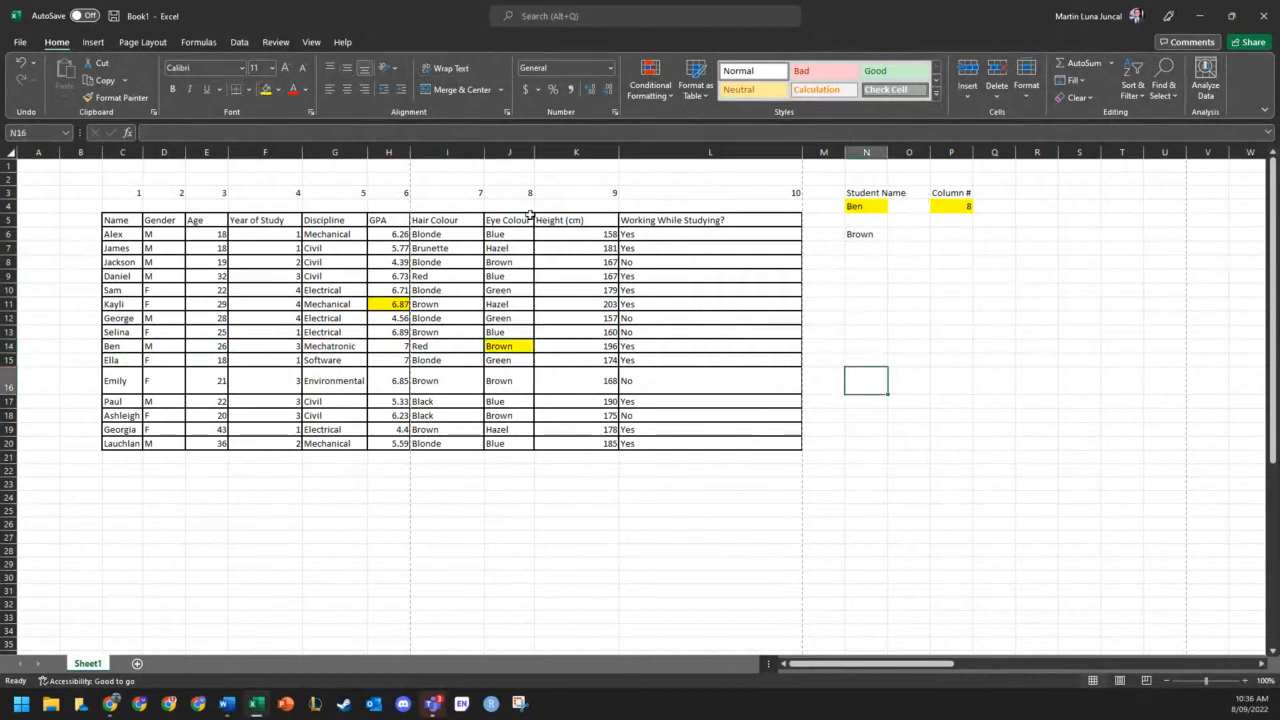
left_click_drag(522, 219, 522, 362)
left_click_drag(126, 332, 528, 334)
left_click(650, 330)
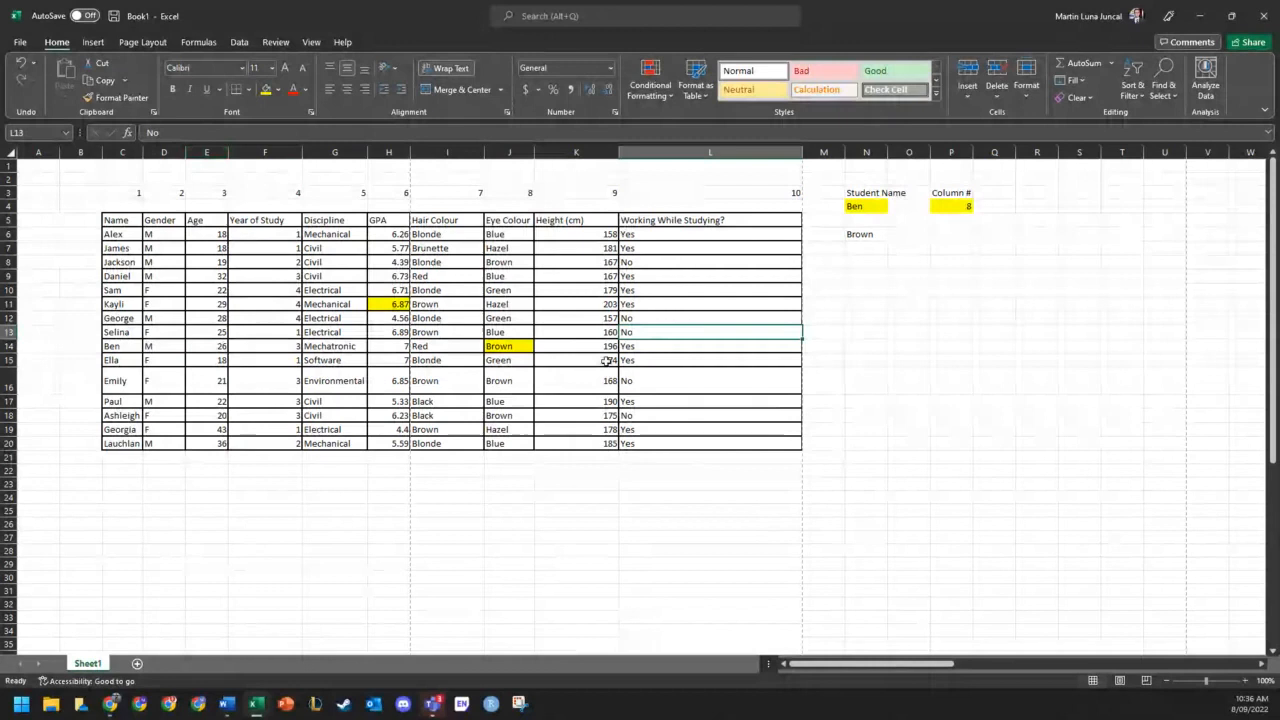
left_click(1078, 278)
- Enter the name of the student in table row 20 in N4 and column number 9 in P4
left_click(870, 209)
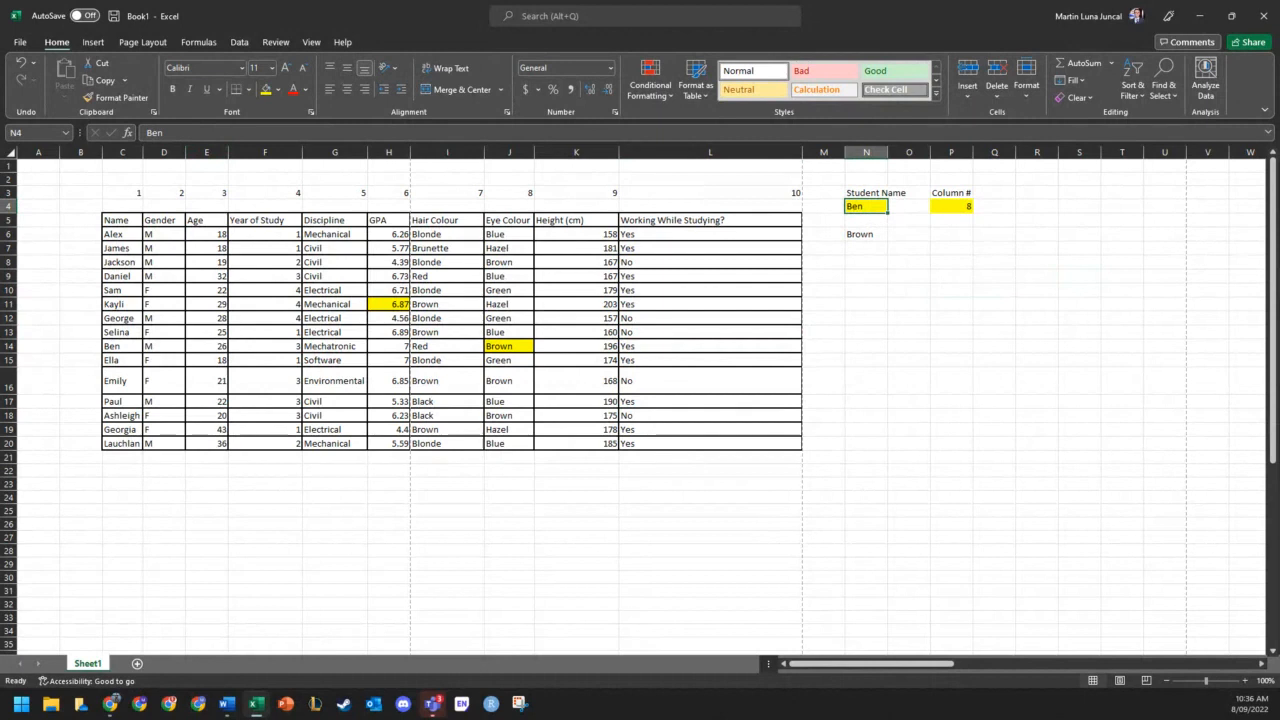
type("Lauchl")
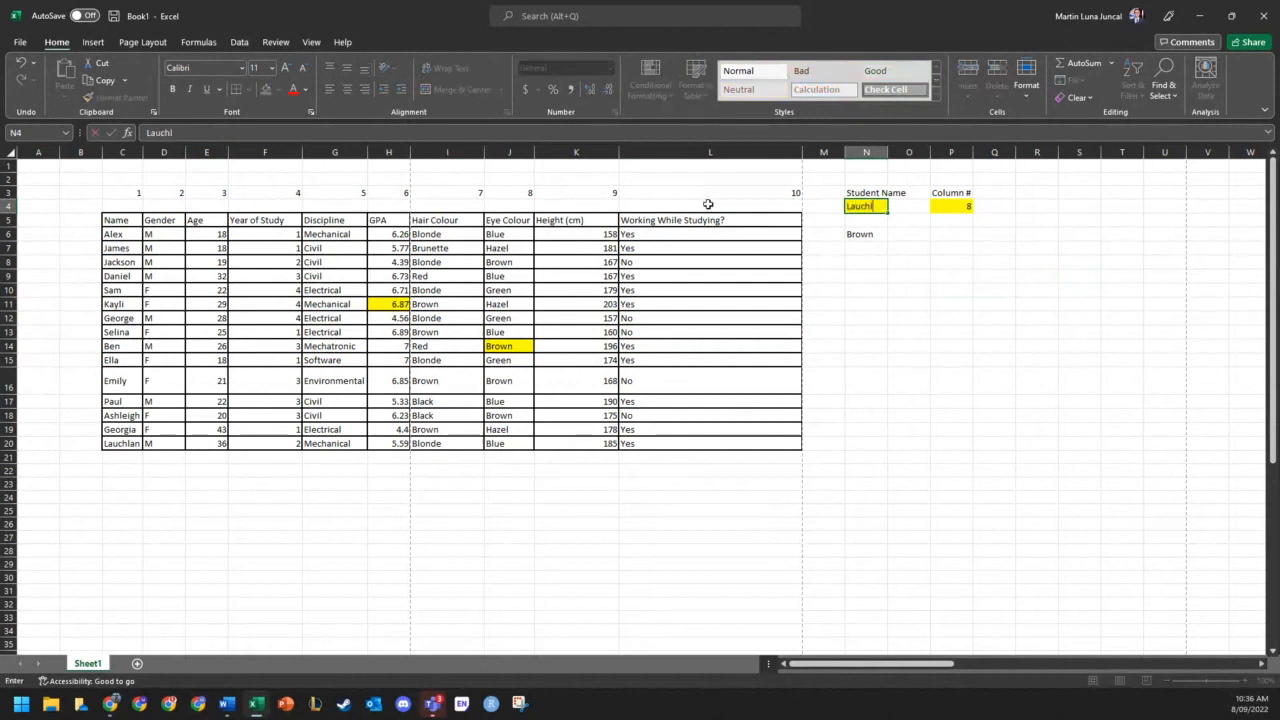
type("an")
key("Tab")
key("Tab")
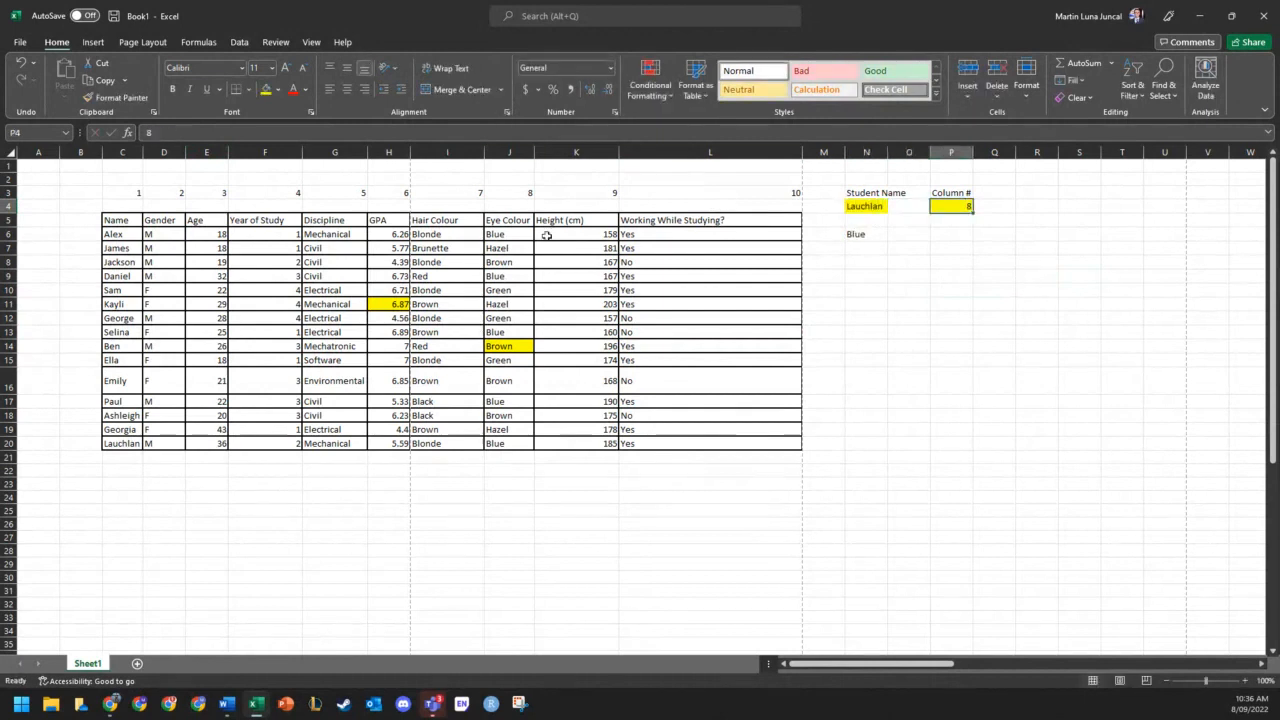
type("9")
key("Return")
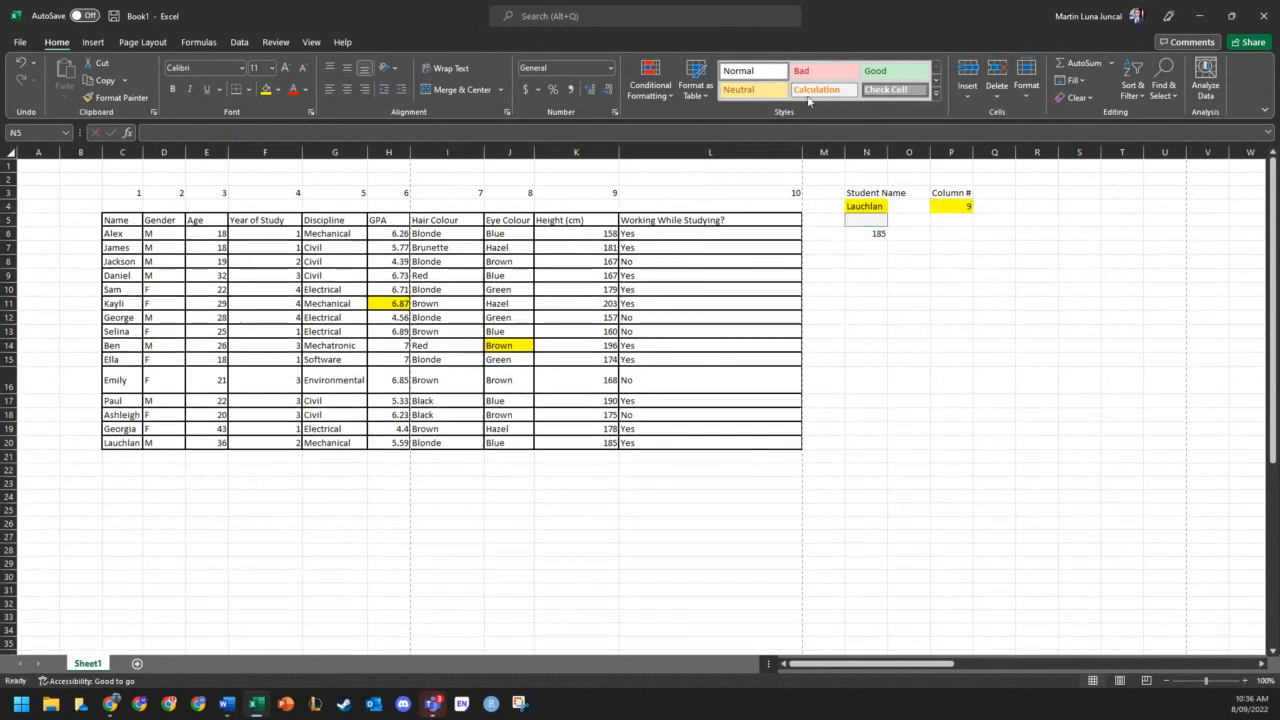
left_click(868, 234)
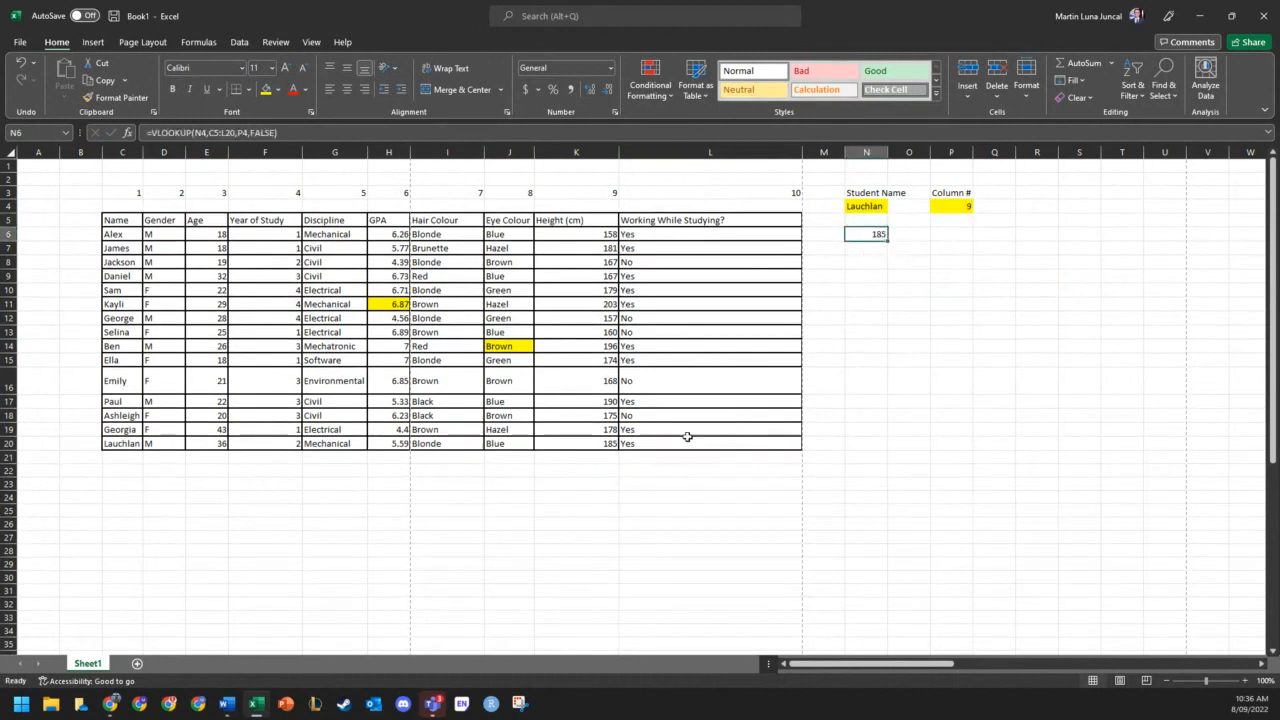
- Fill the matching Height cell K20 with yellow
left_click(591, 441)
left_click(265, 89)
left_click(1001, 305)
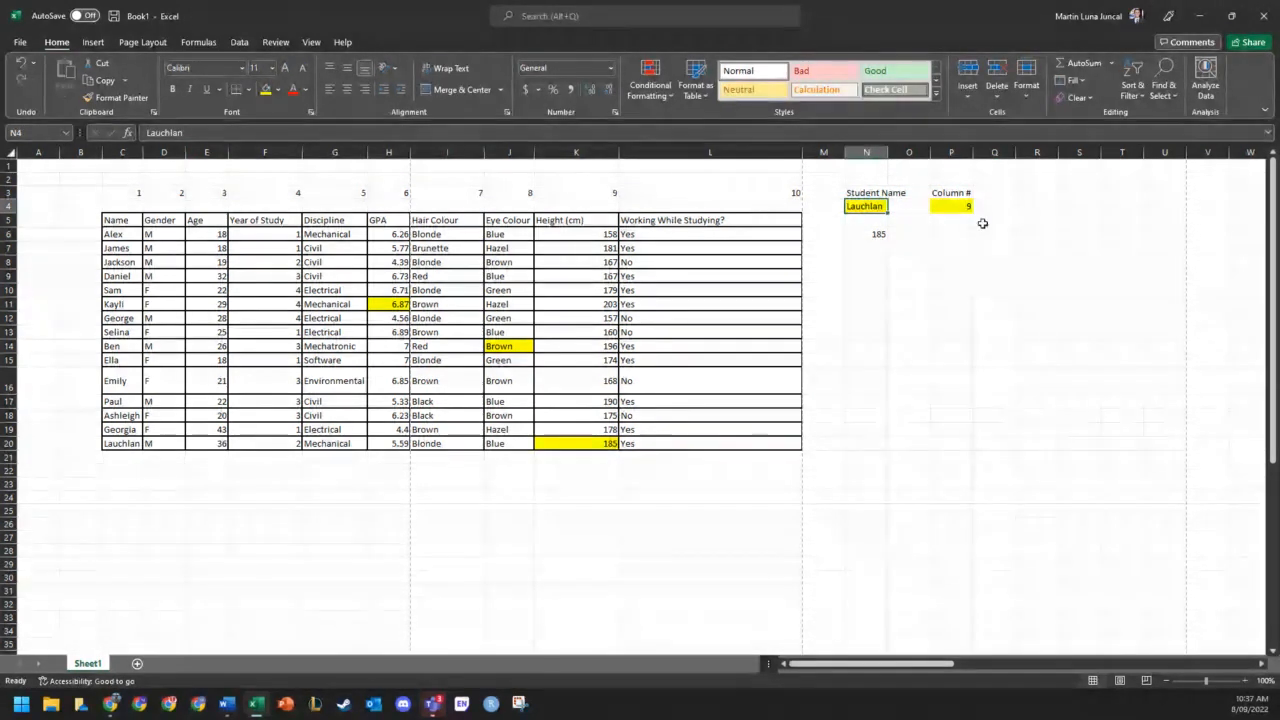
- Enter the name of the student in table row 9 in N4 and column number 4 in P4
type("Daniel")
key("Tab")
key("Tab")
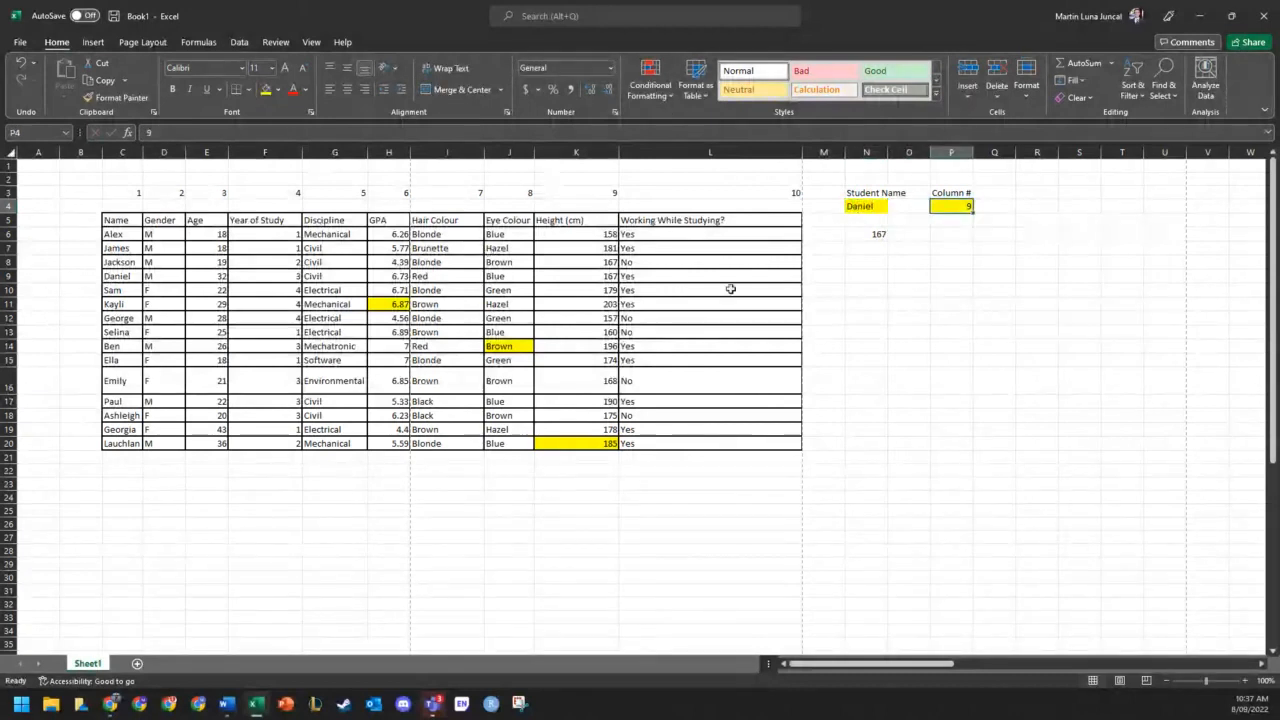
type("4")
key("Return")
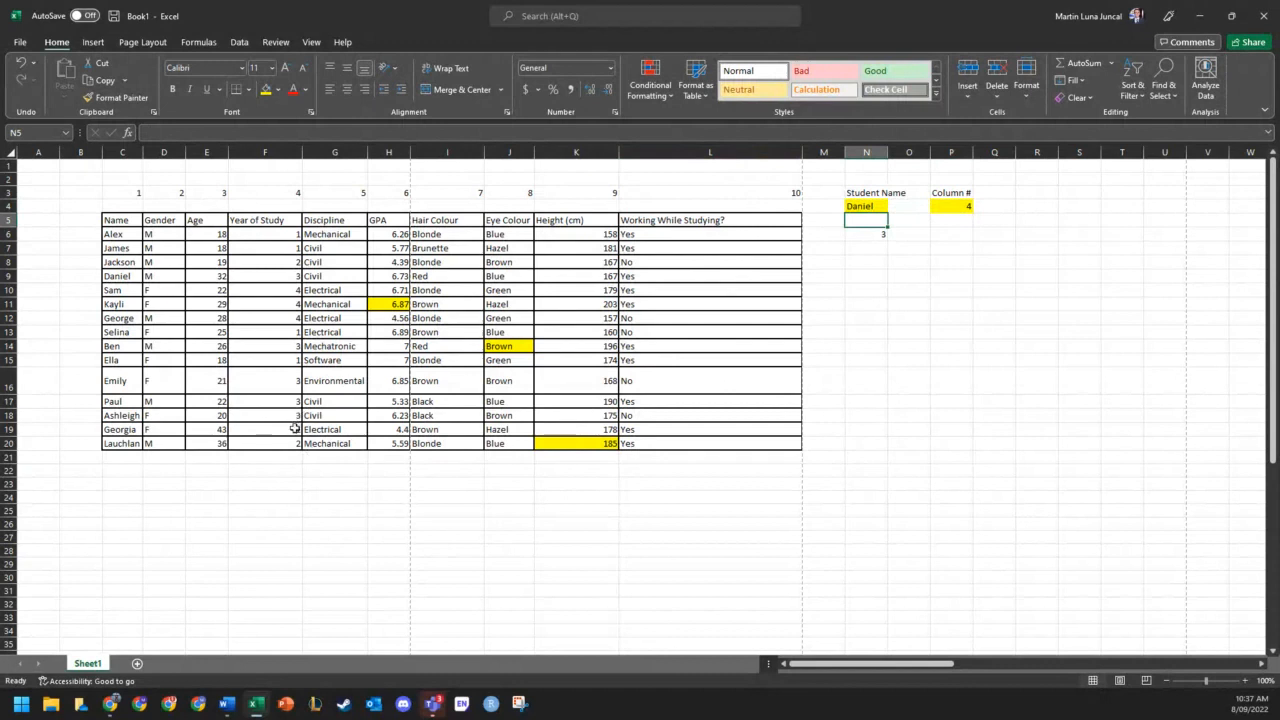
- Fill the matching Year of Study cell F9 with yellow
left_click(298, 276)
left_click(266, 92)
left_click(990, 378)
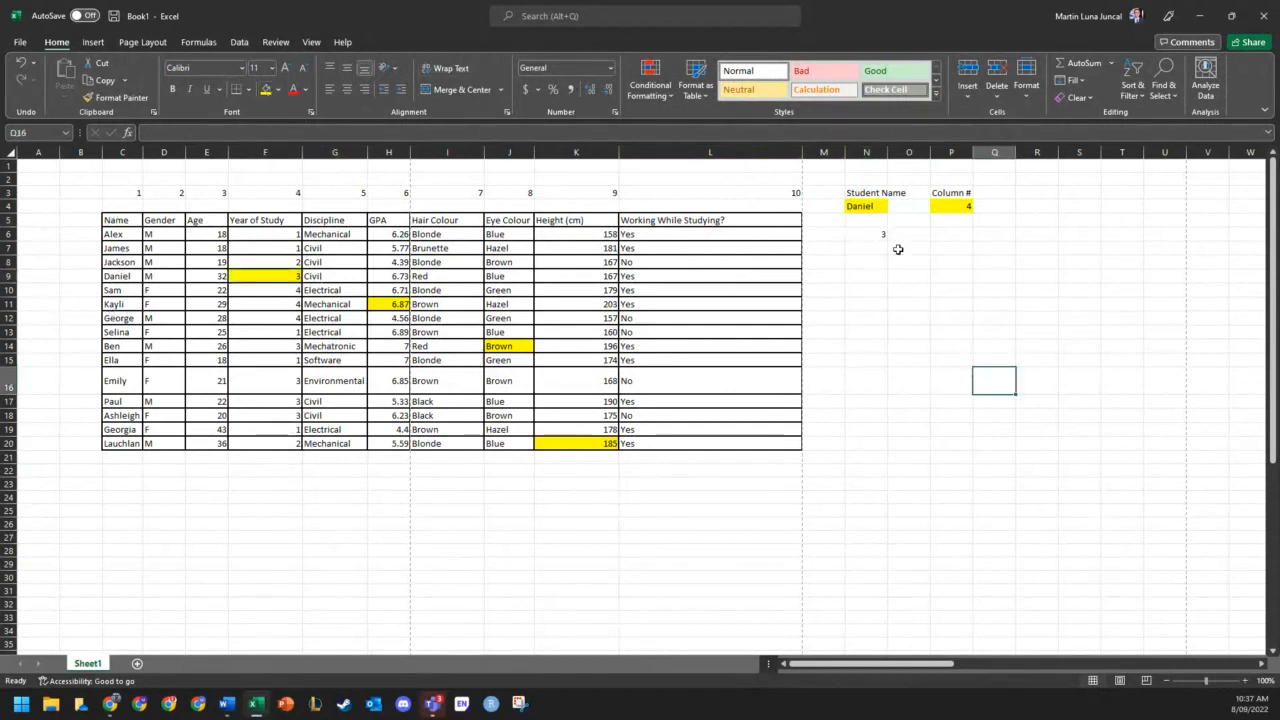
- Review the student name in N4, the column number in P4 and the lookup formula in N6
left_click(870, 206)
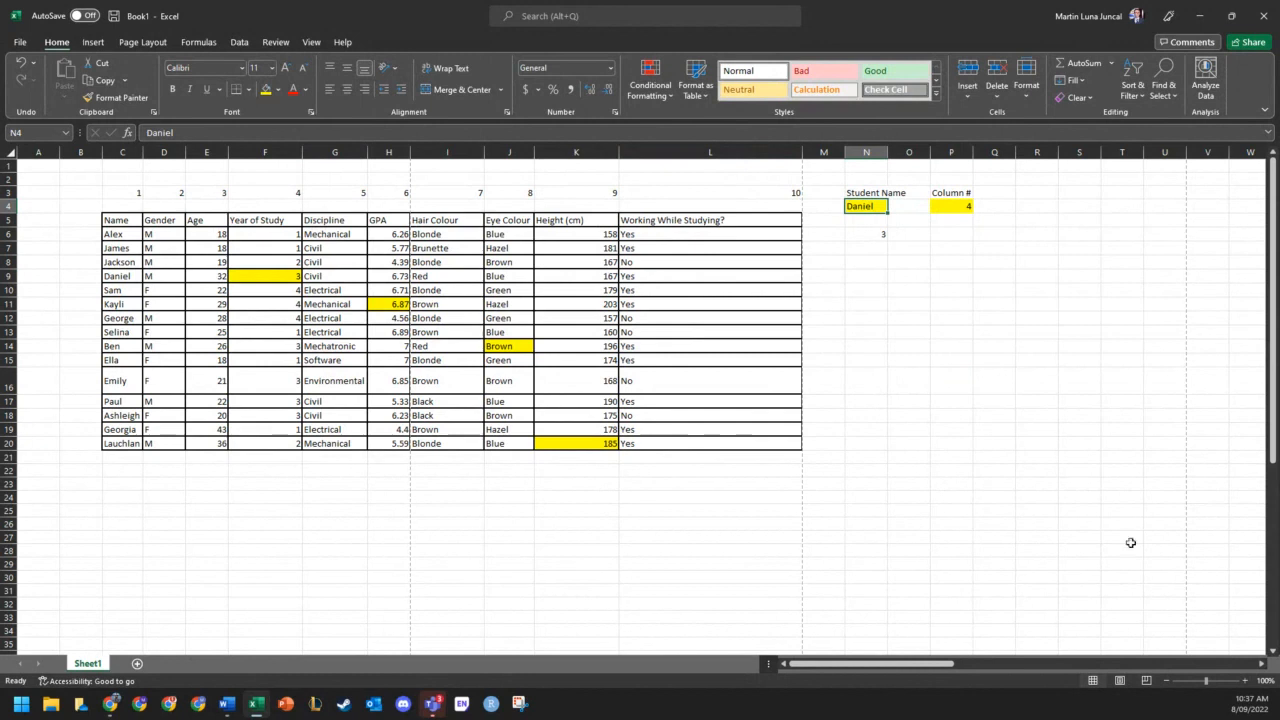
left_click(944, 376)
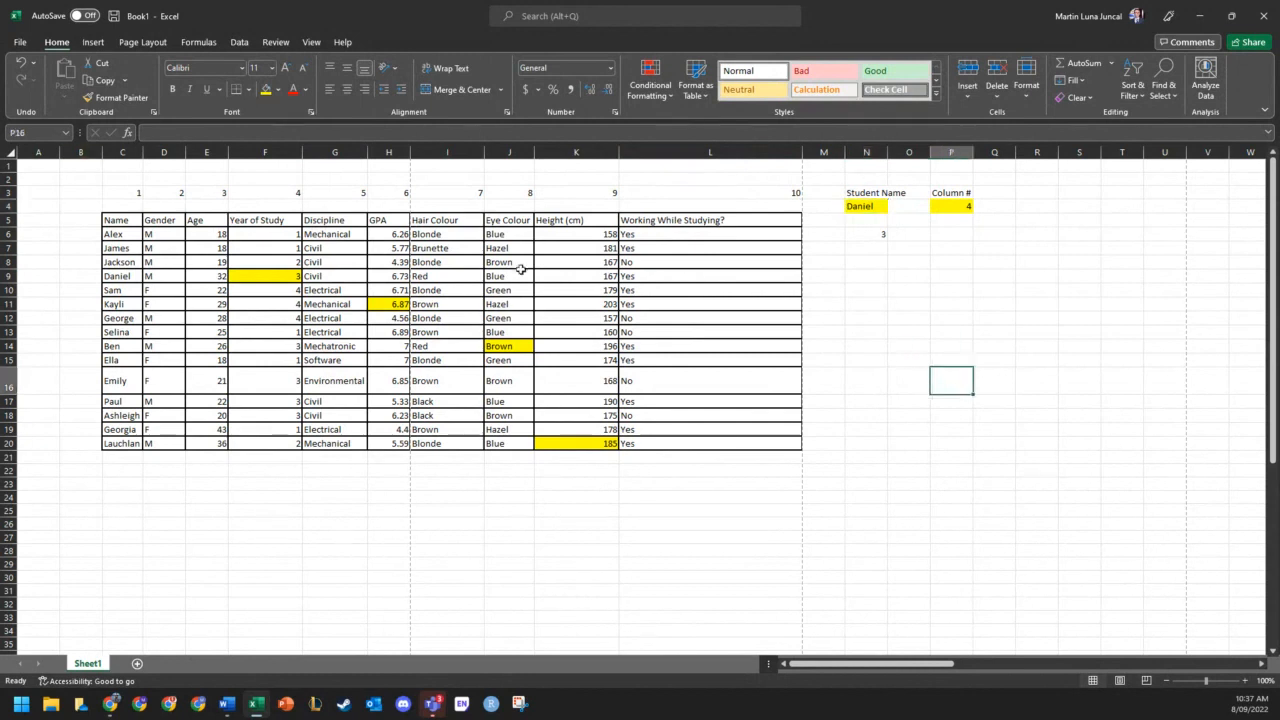
left_click(883, 209)
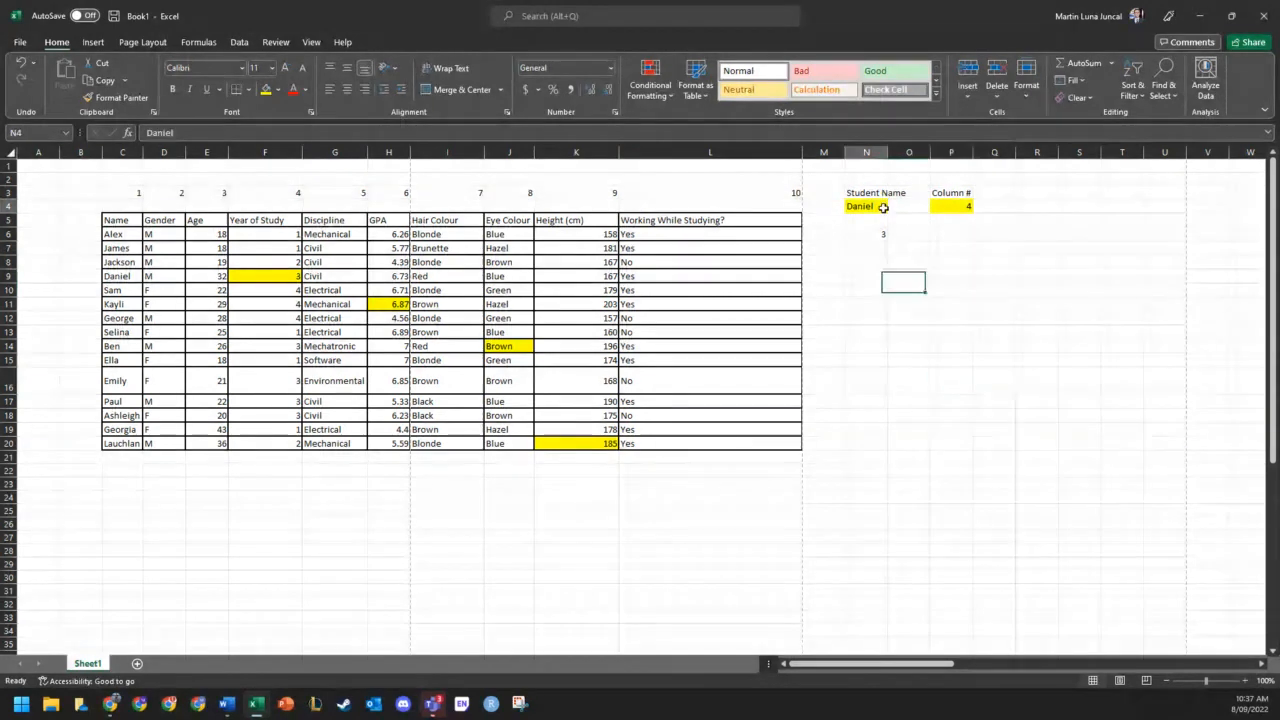
left_click(964, 206)
left_click_drag(1076, 304, 1042, 291)
left_click(846, 235)
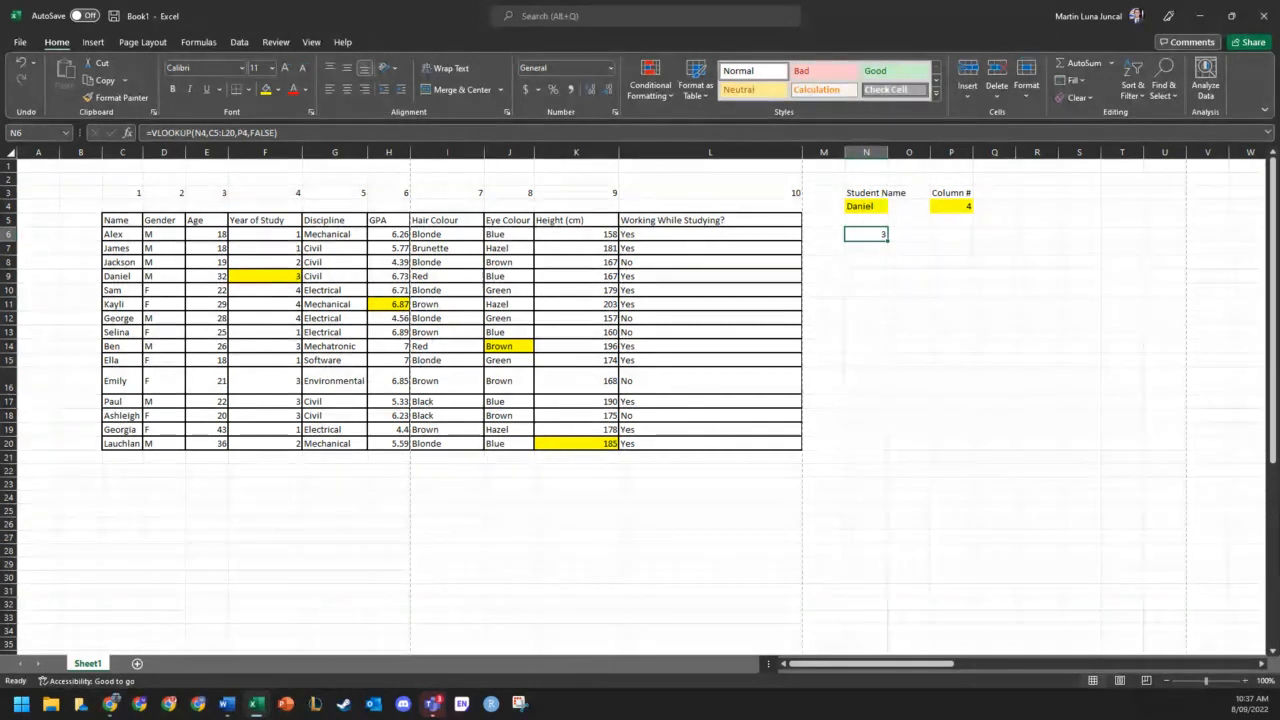
left_click(1008, 347)
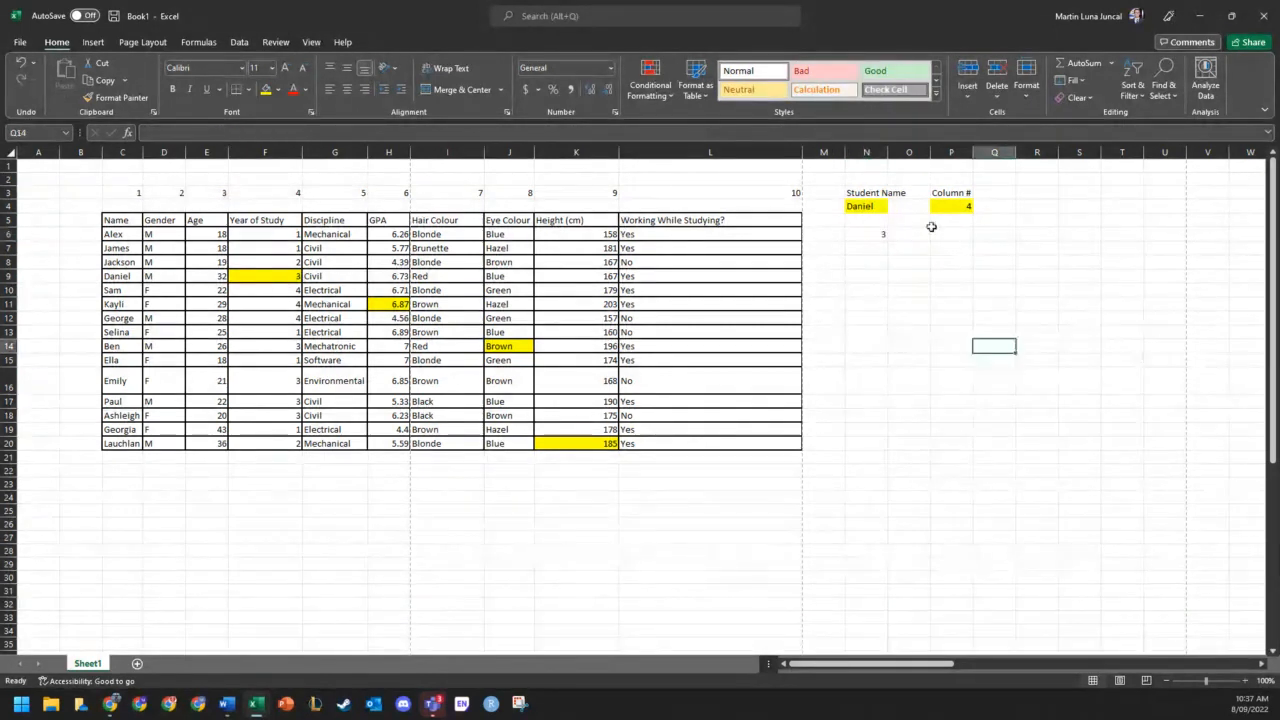
left_click(985, 318)
left_click(866, 246)
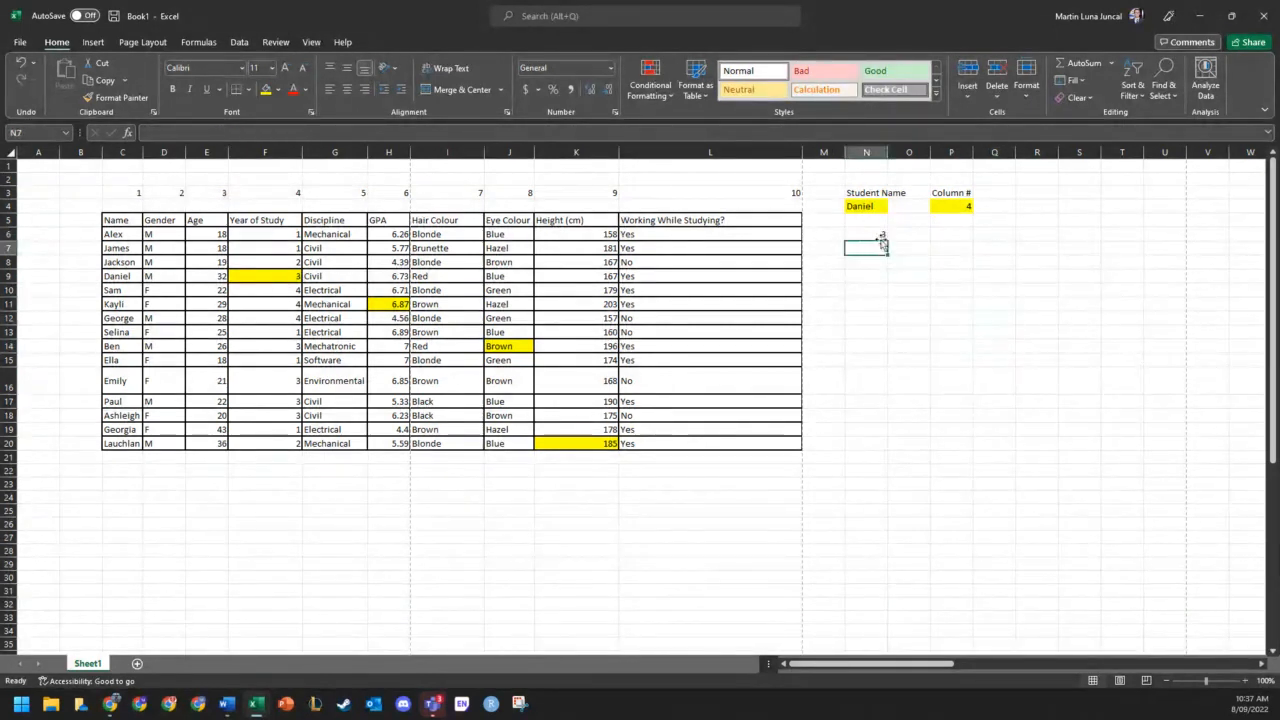
left_click(993, 249)
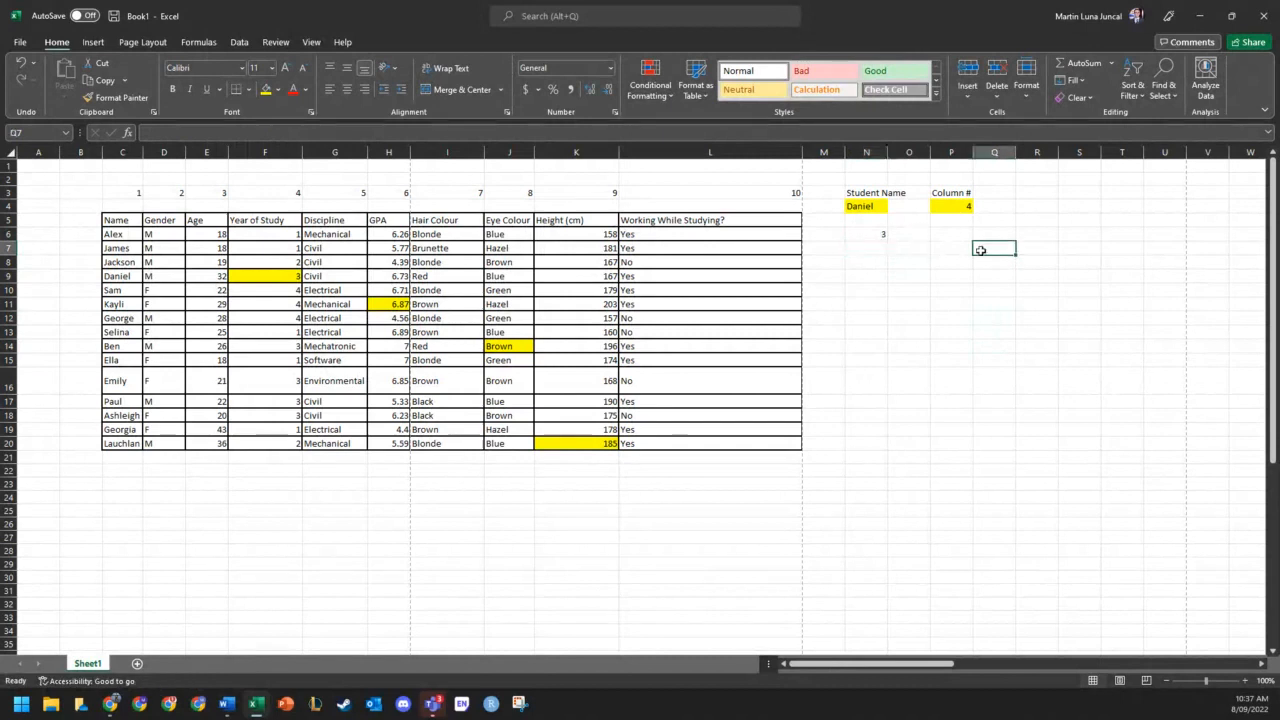
- Clear the formula from N6 and start a new VLOOKUP there with N4 as the lookup value
left_click(884, 233)
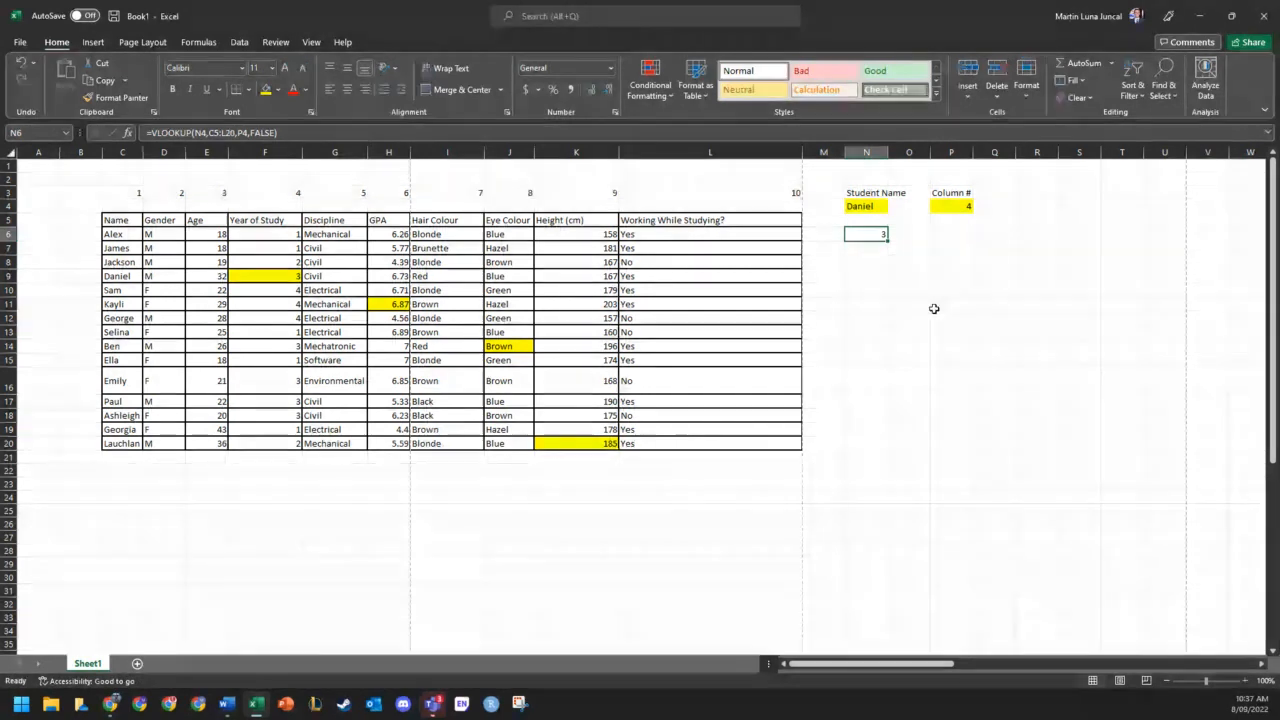
key("Delete")
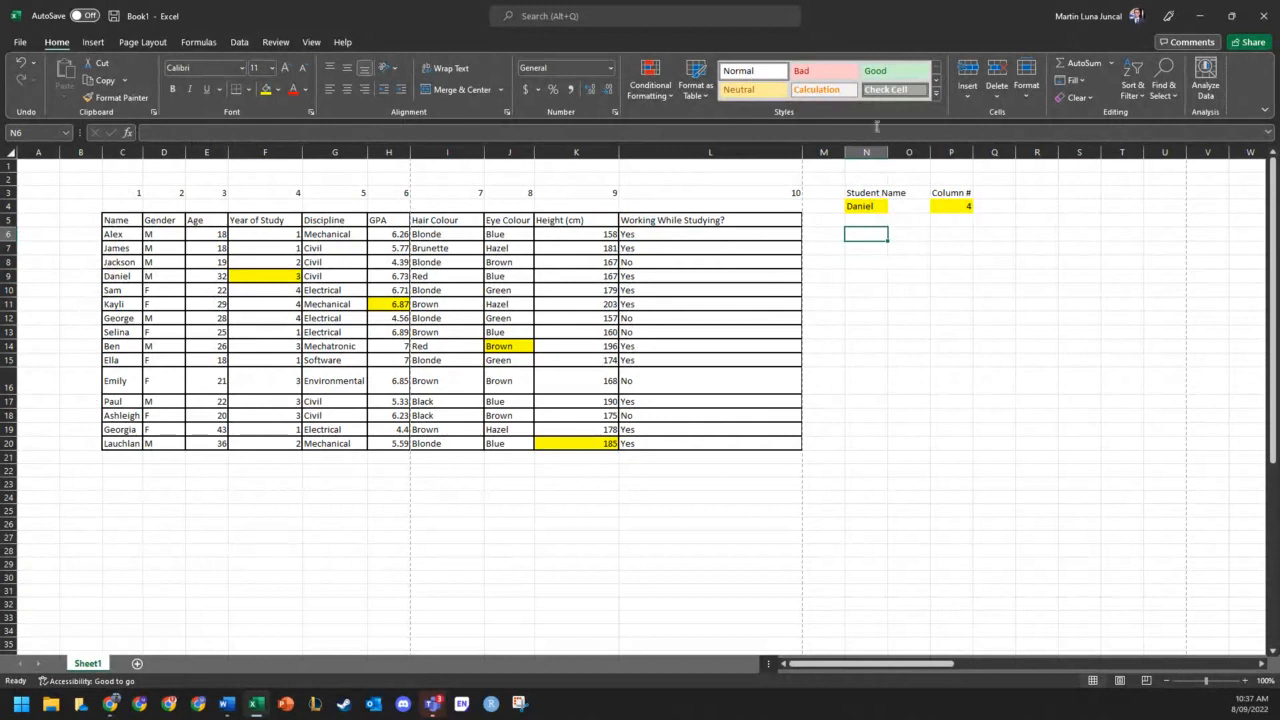
type("=")
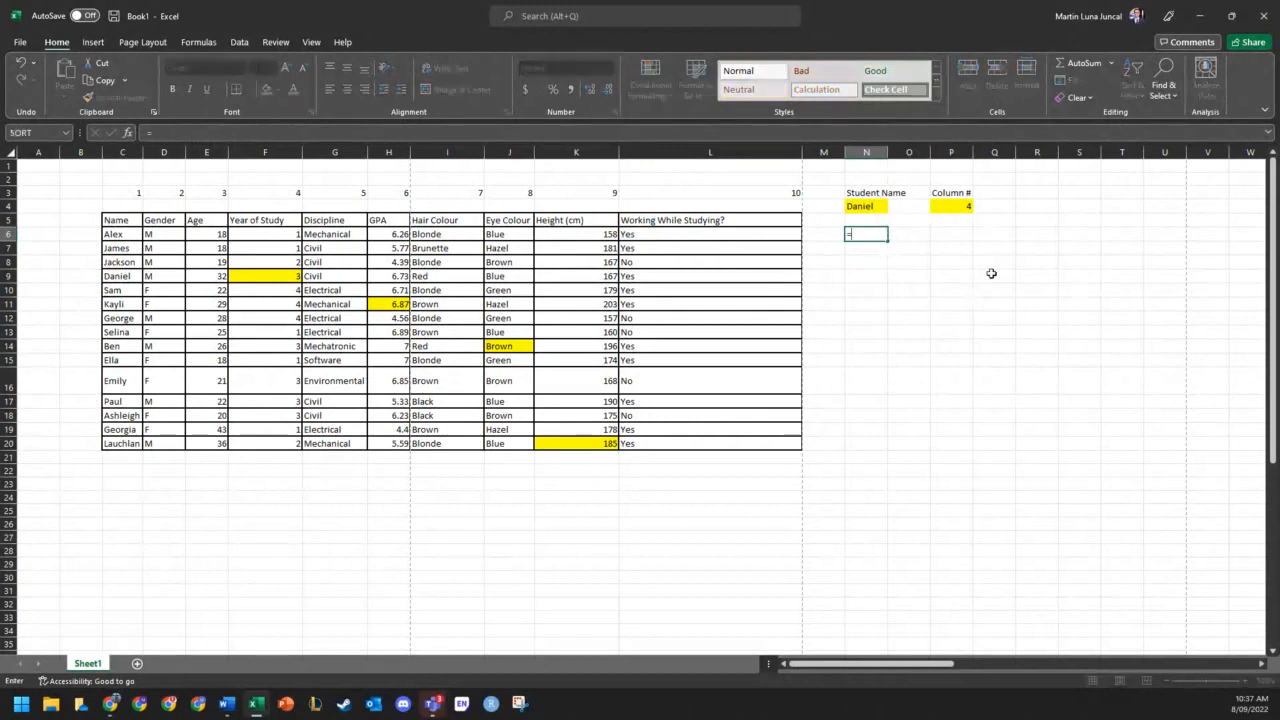
type("vlook")
key("Tab")
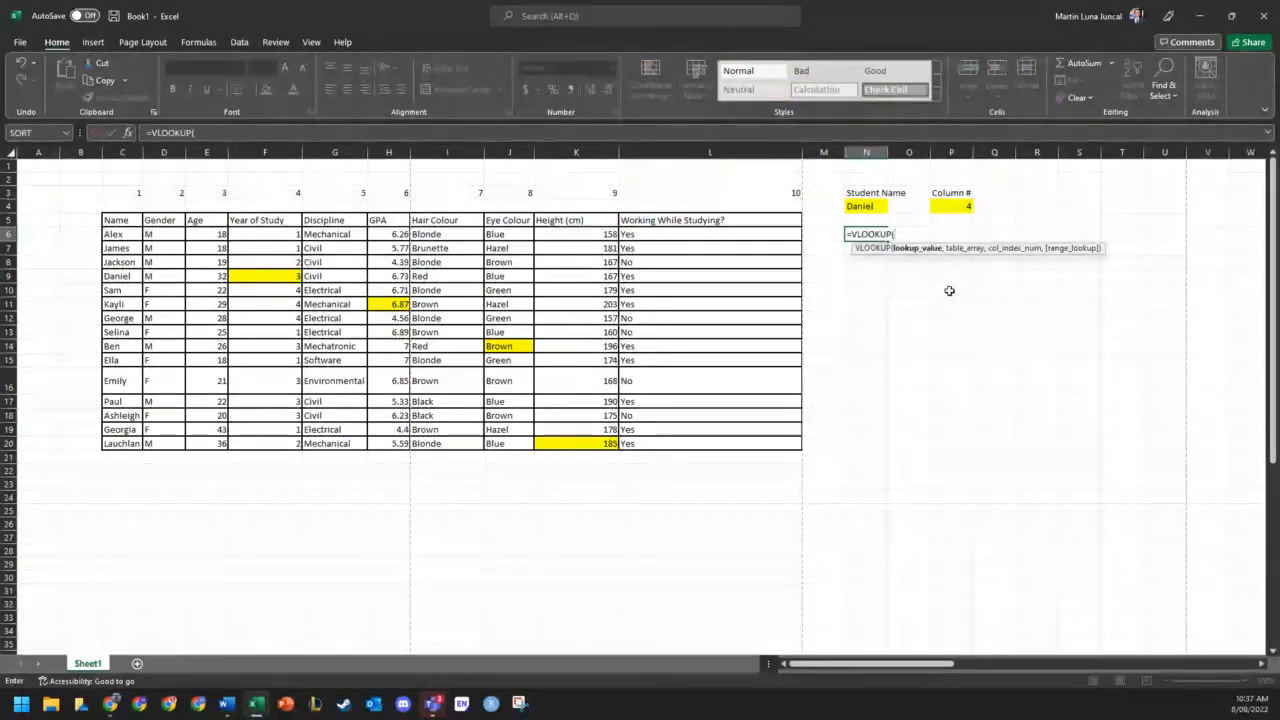
left_click(865, 205)
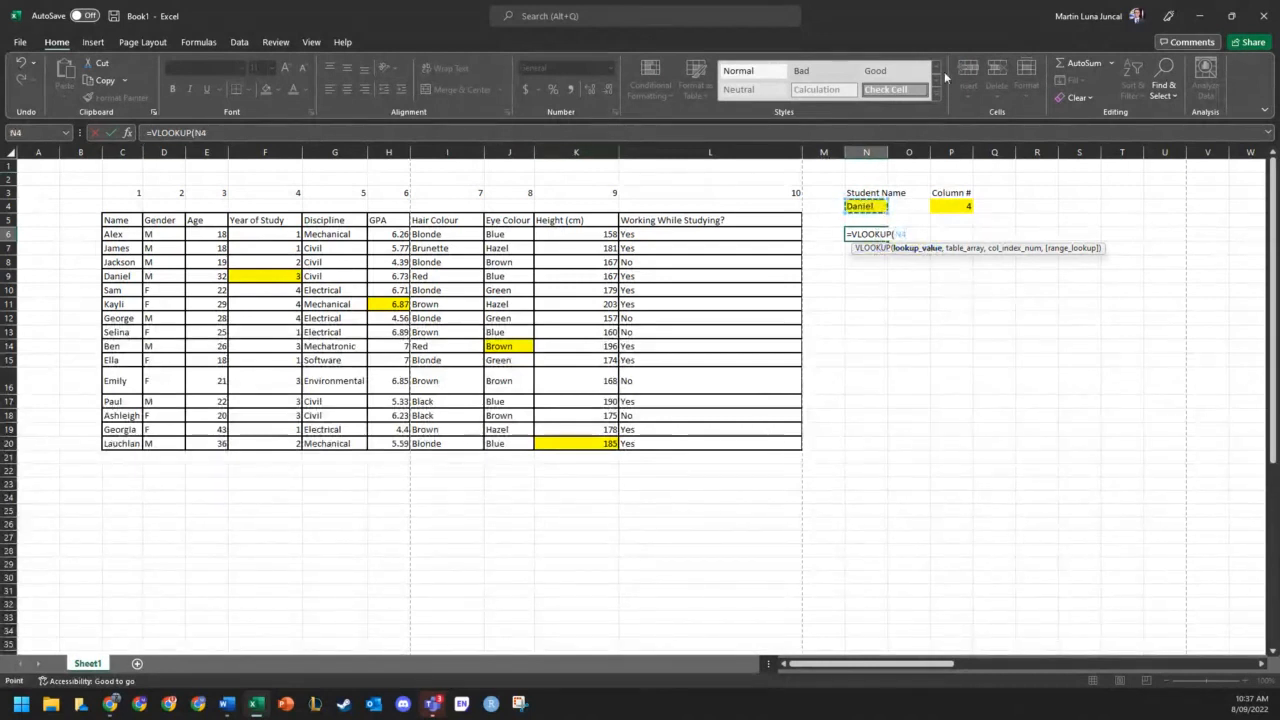
type(",")
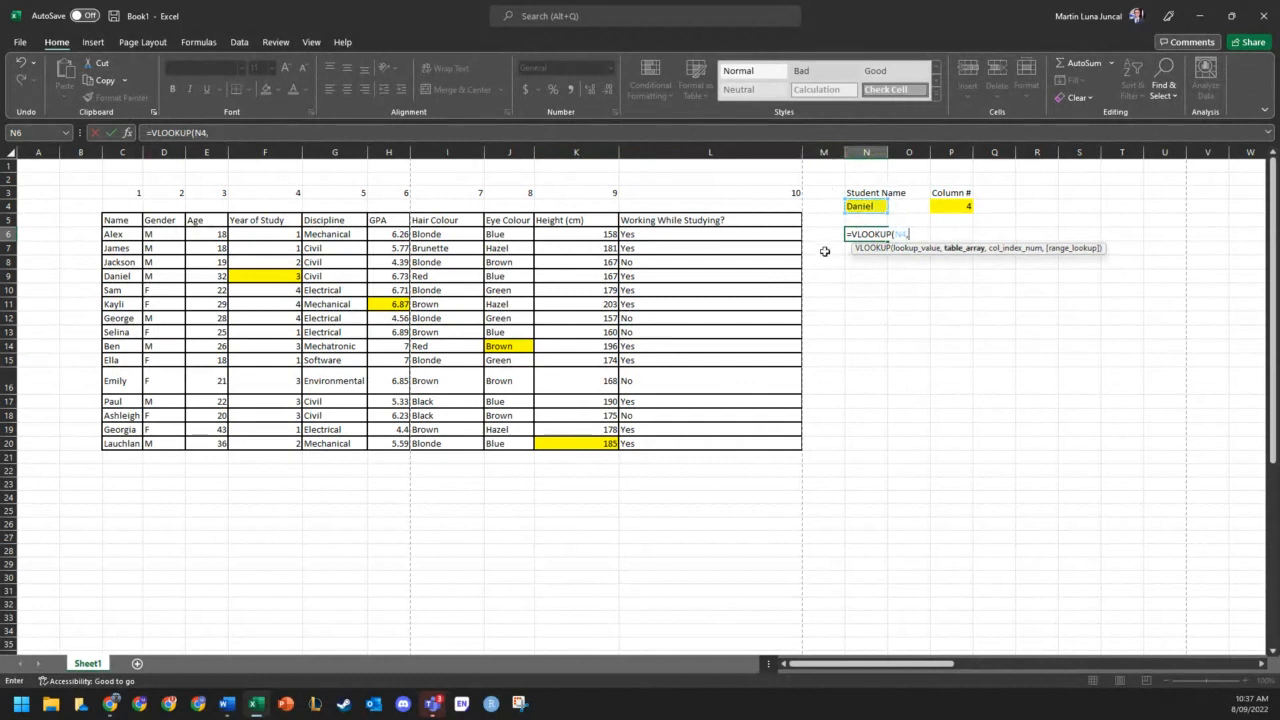
- Complete the VLOOKUP in N6 with table array C5:L20, column index P4 and FALSE for an exact match
left_click_drag(112, 220, 706, 445)
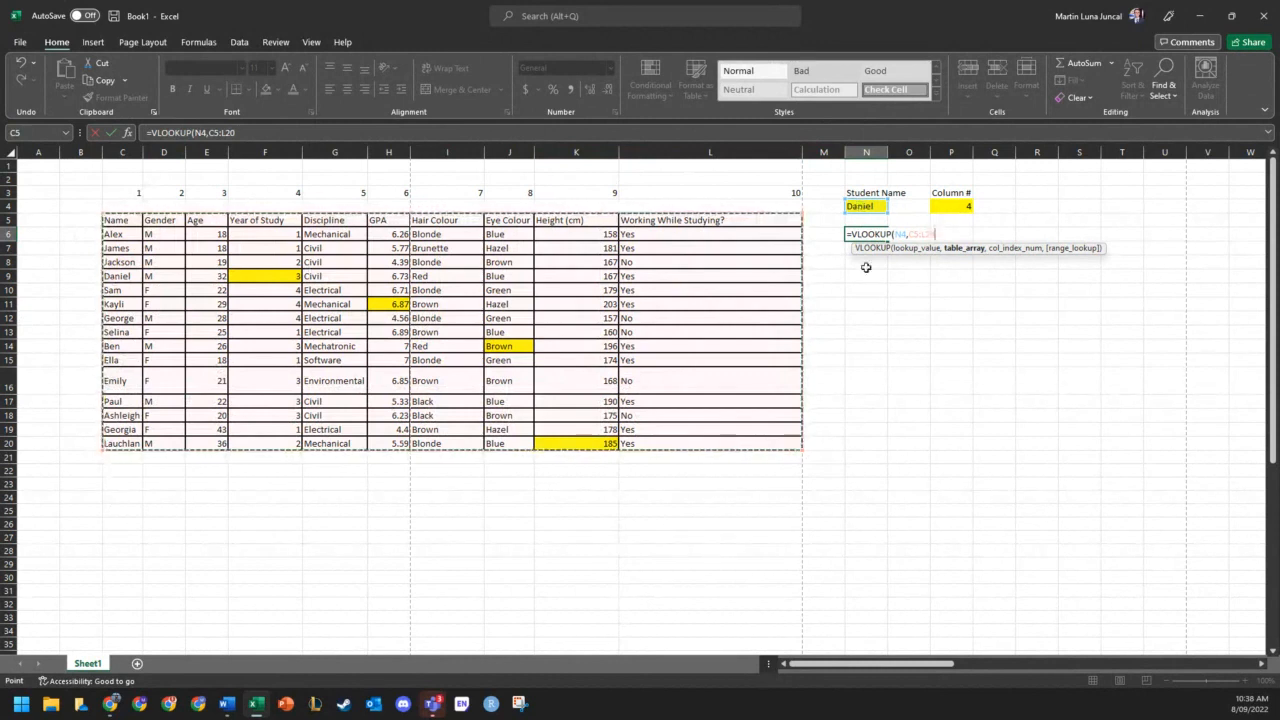
type(",")
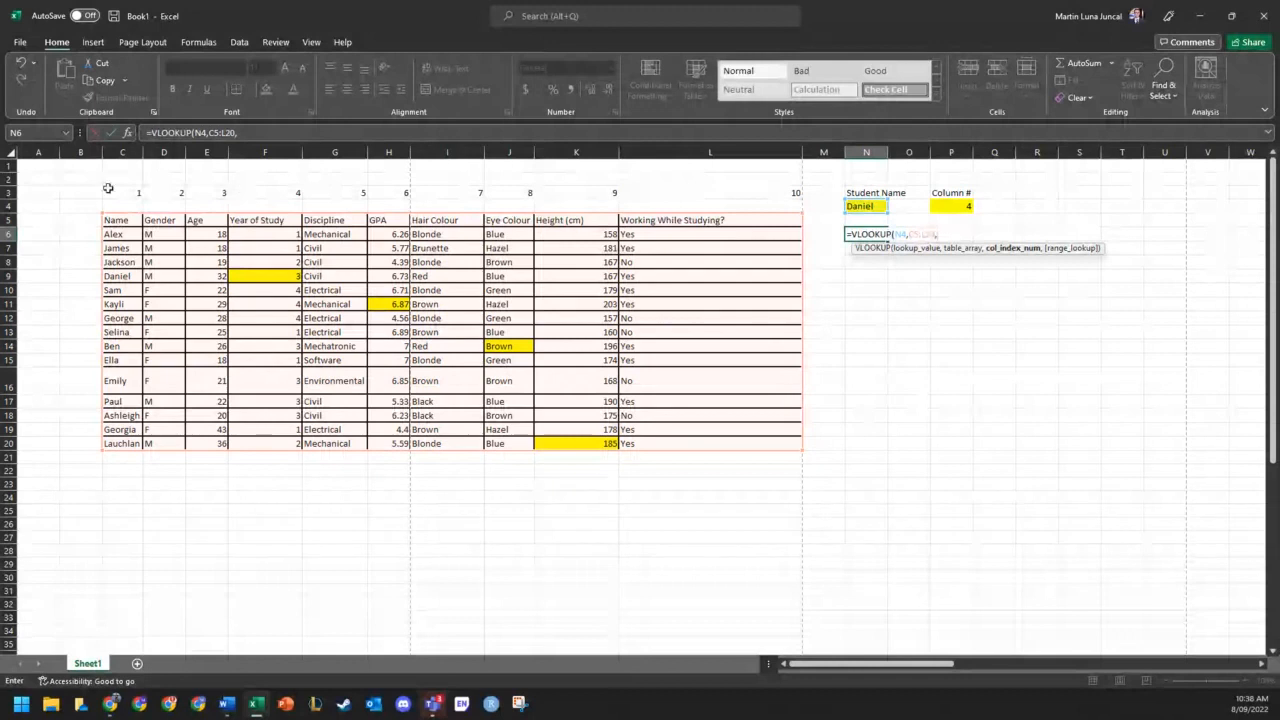
left_click(952, 208)
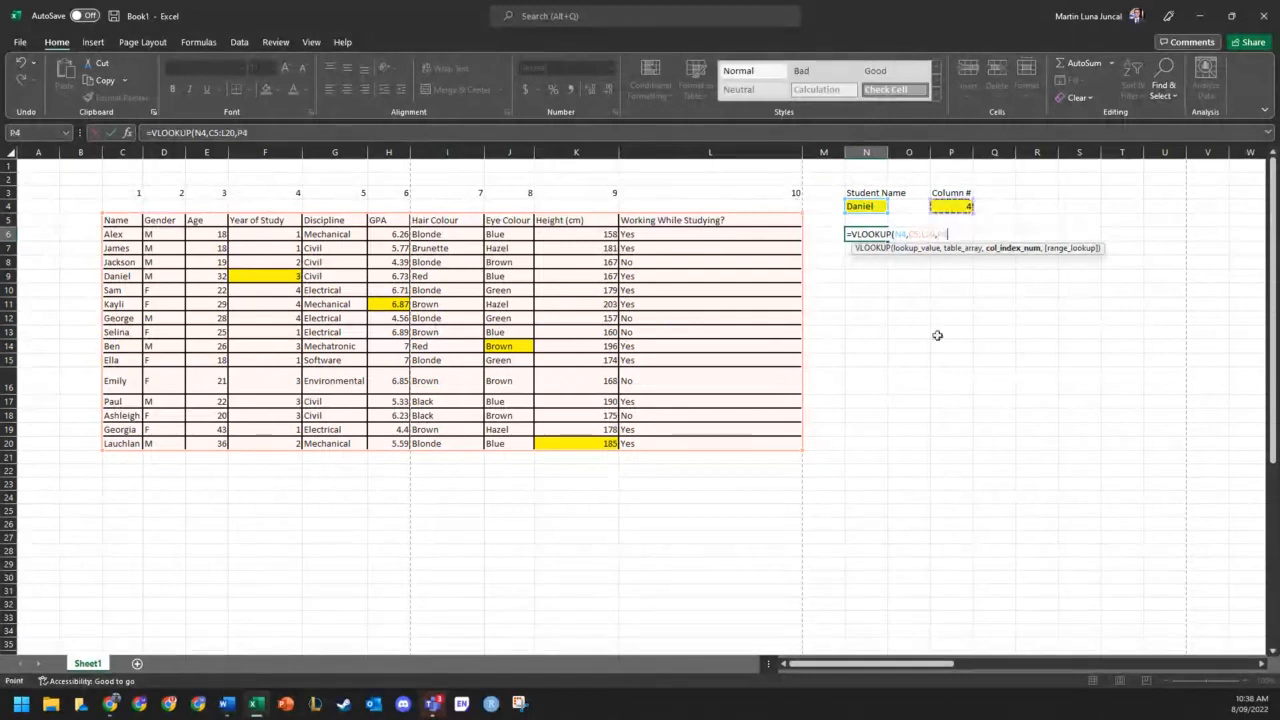
type(",")
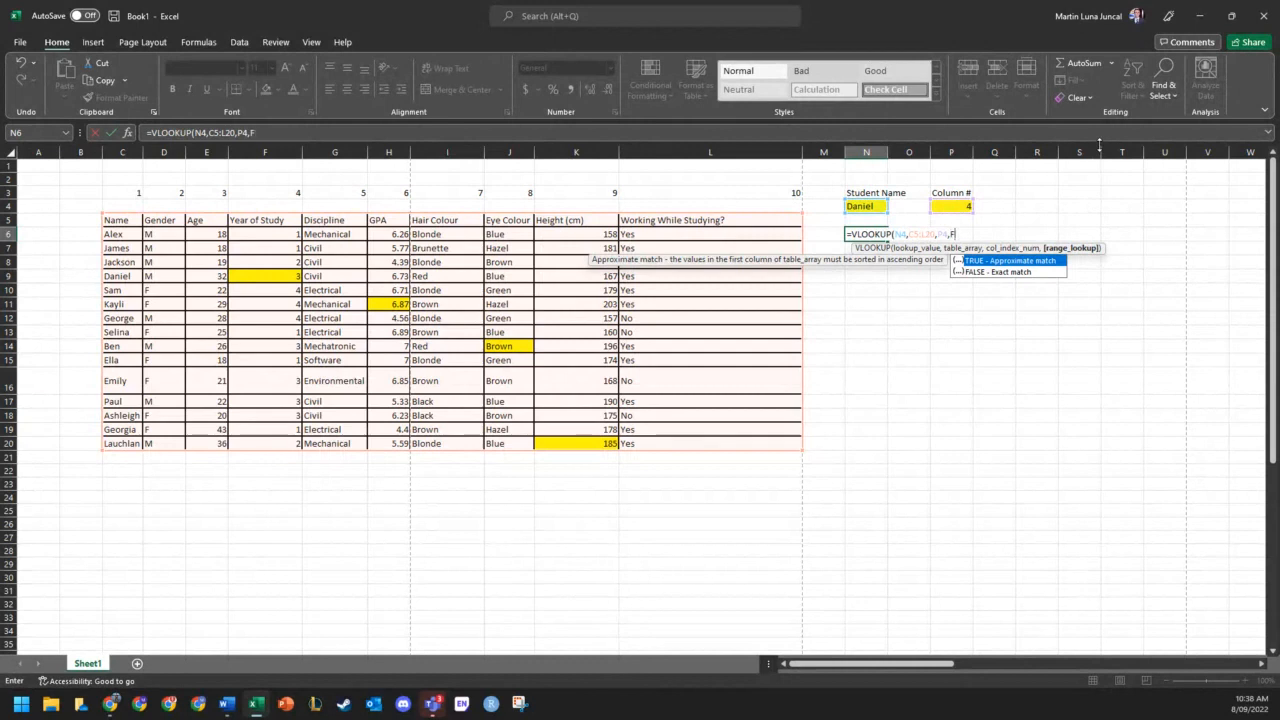
type("FALSE")
left_click(1029, 273)
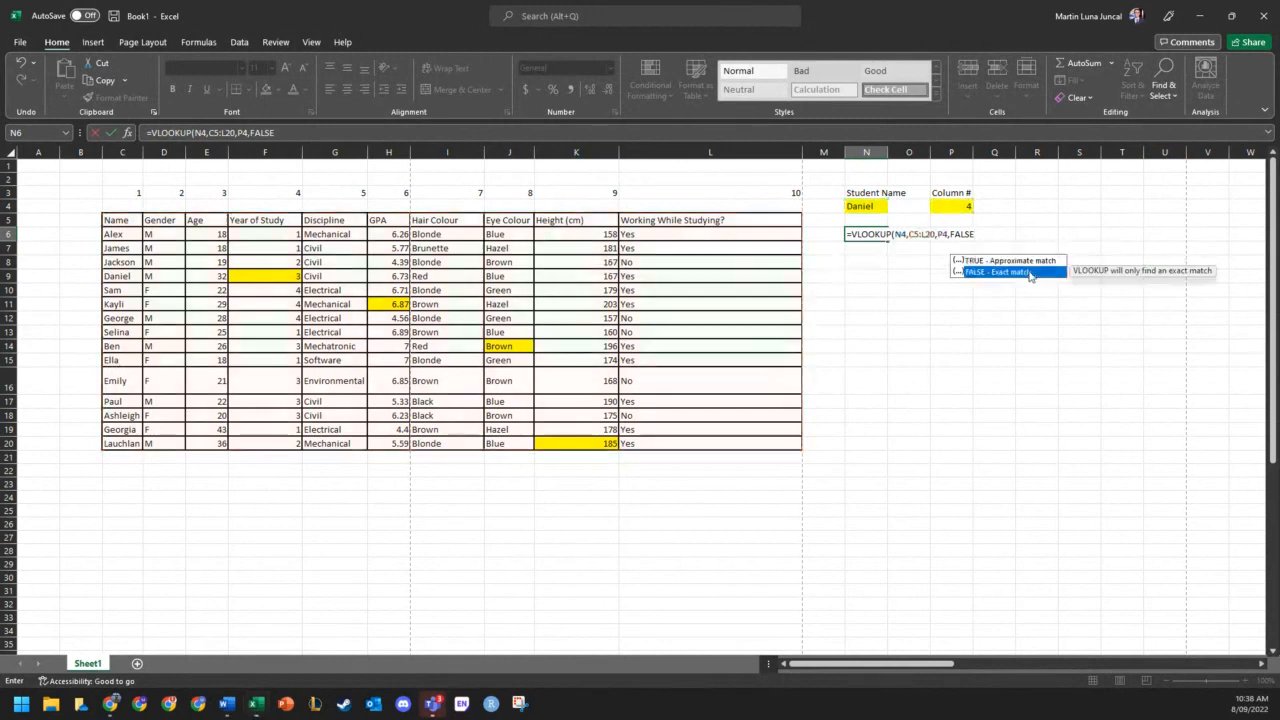
double_click(1028, 271)
type(")")
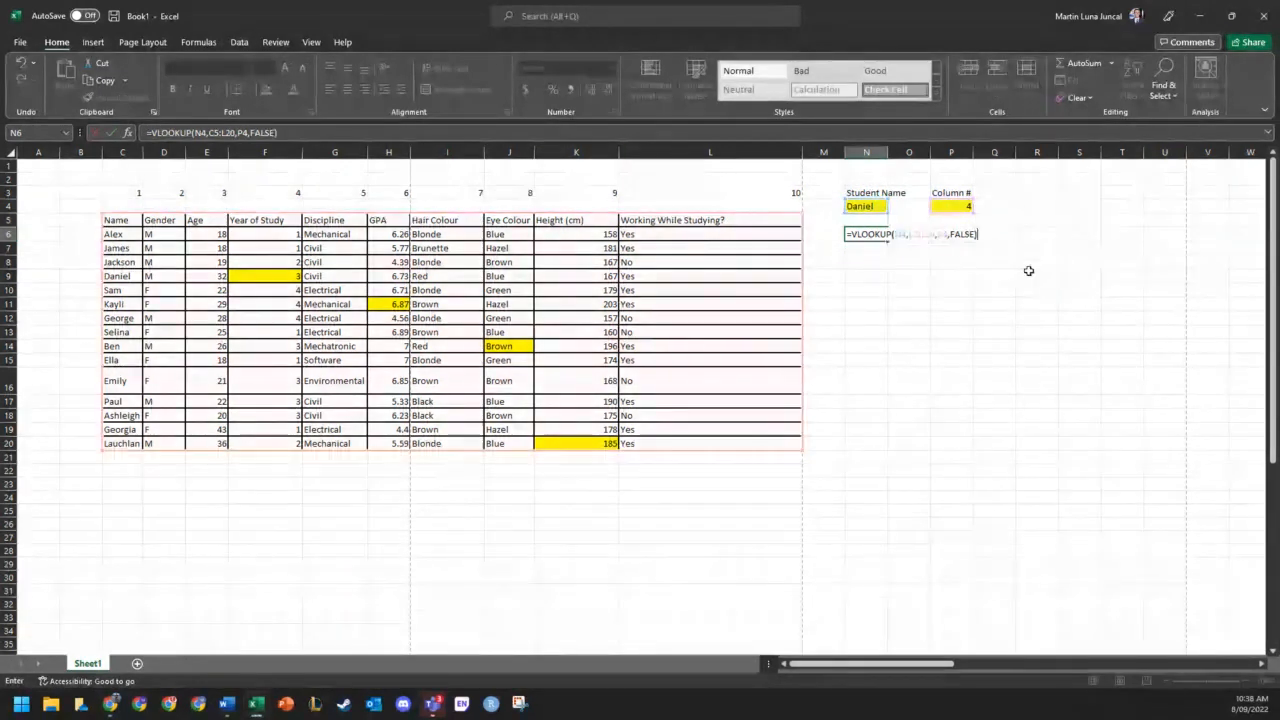
key("Return")
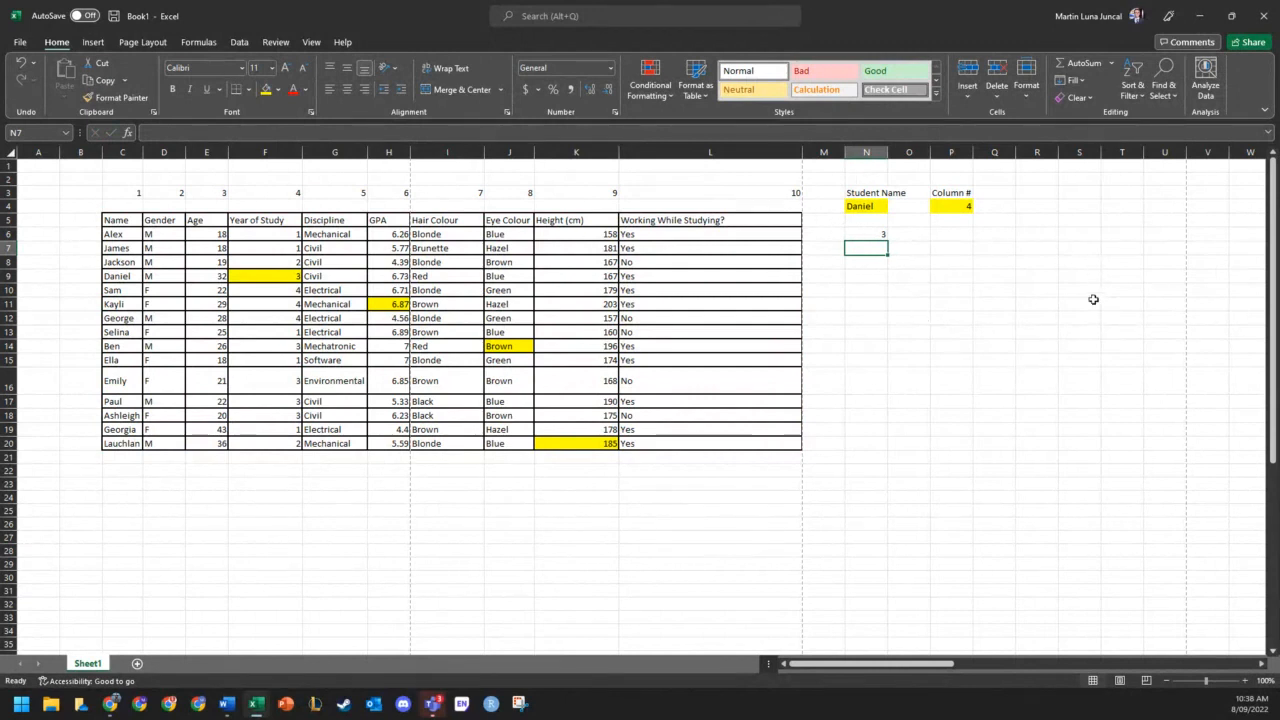
left_click(852, 232)
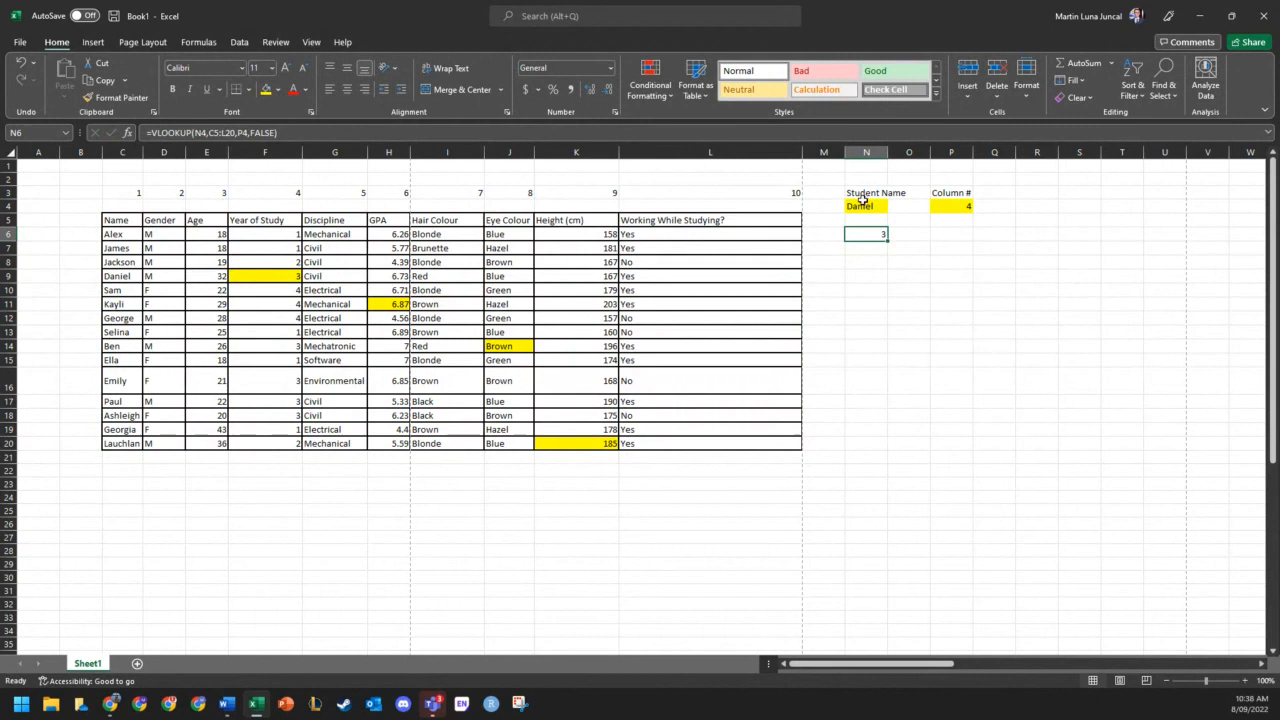
- Enter the name of the student in table row 6 in N4
left_click(864, 203)
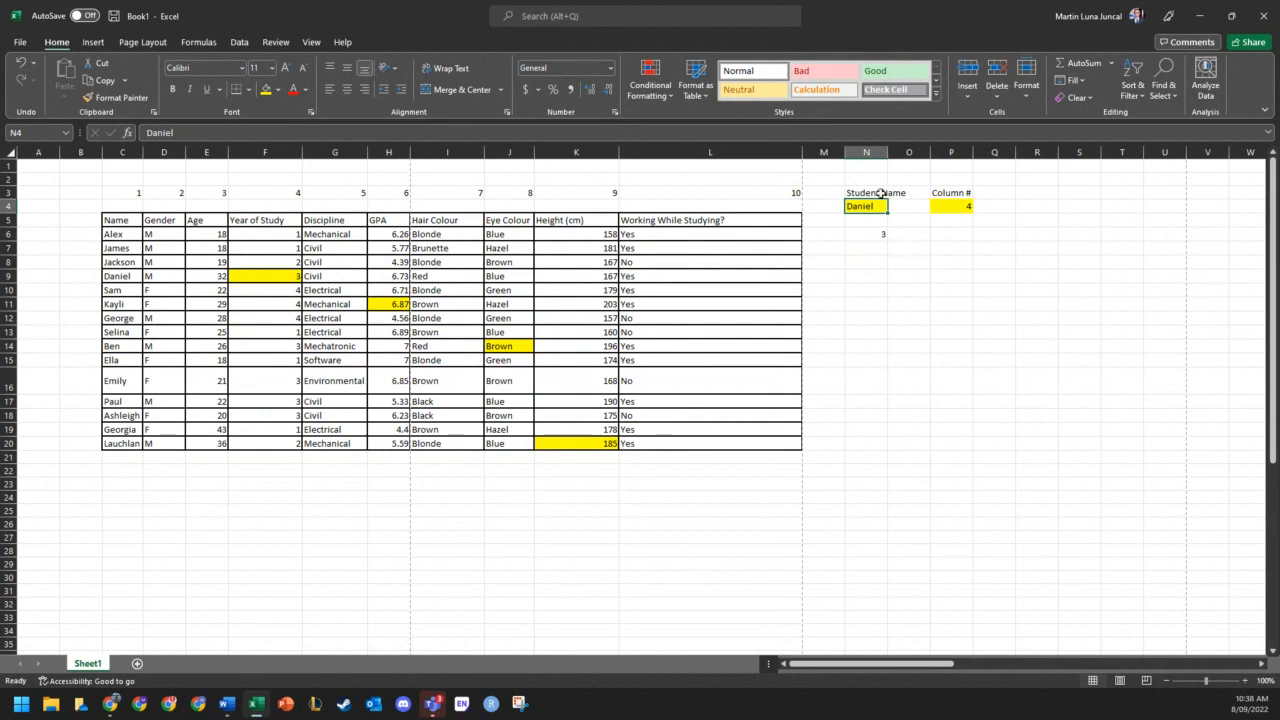
type("Ale")
key("Tab")
key("Tab")
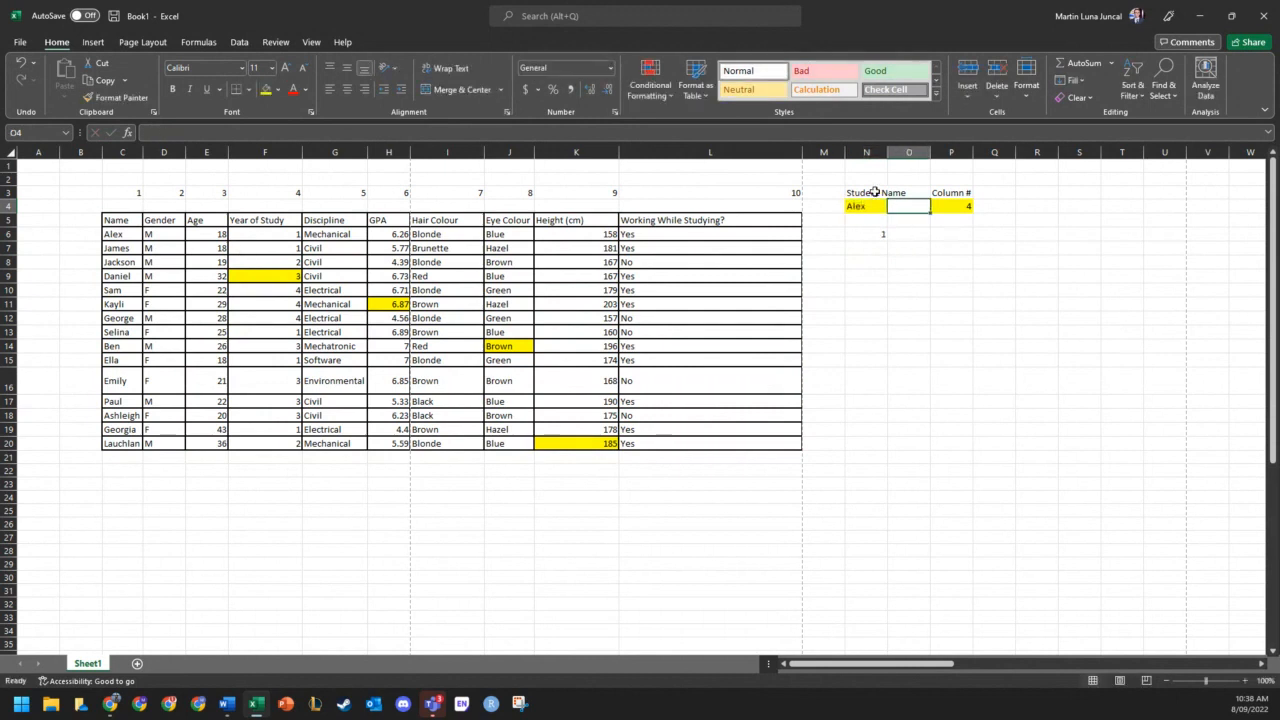
type("8")
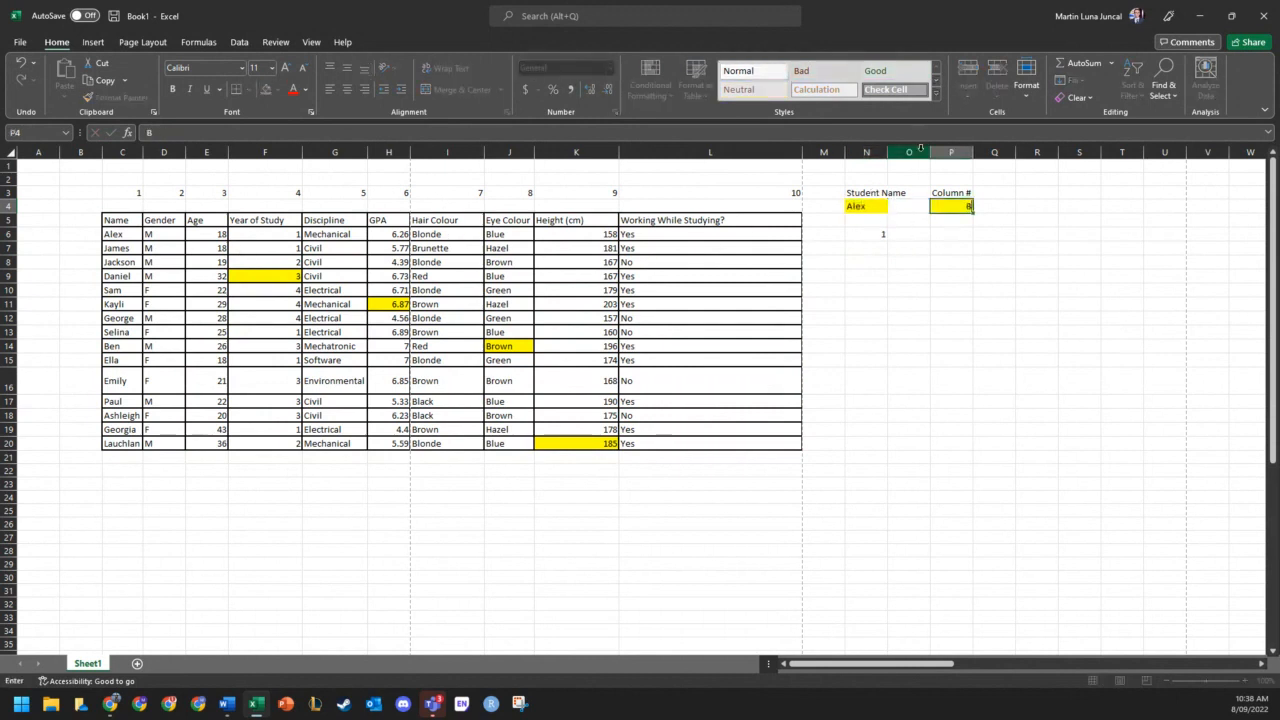
type("londe")
key("Return")
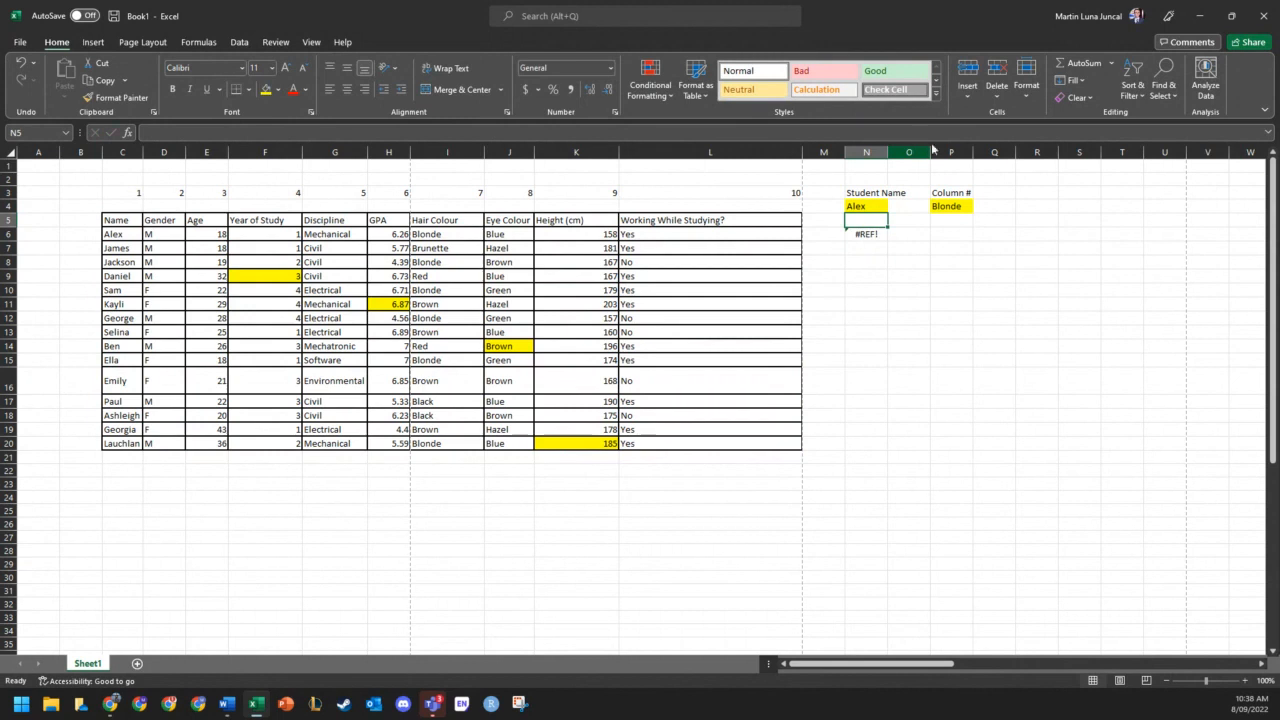
- Set the column number in P4 to 7 and check it against the number above the Hair Colour column
left_click(942, 208)
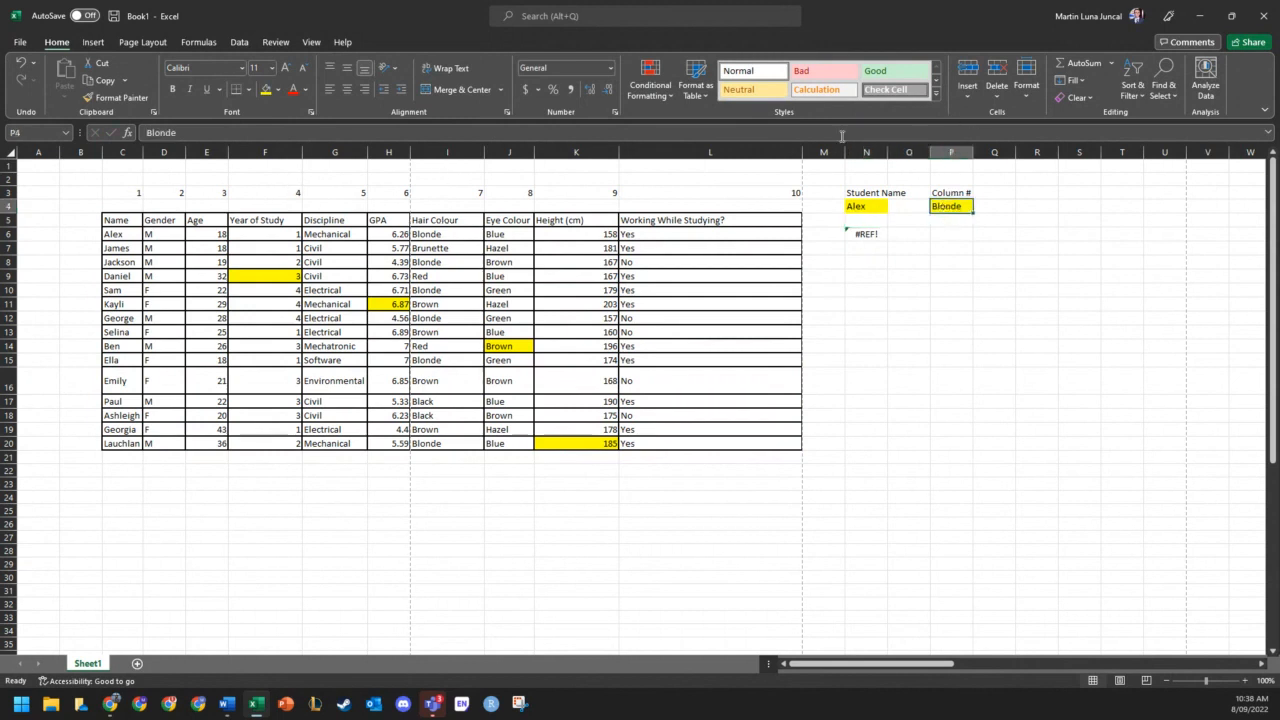
type("7")
key("Return")
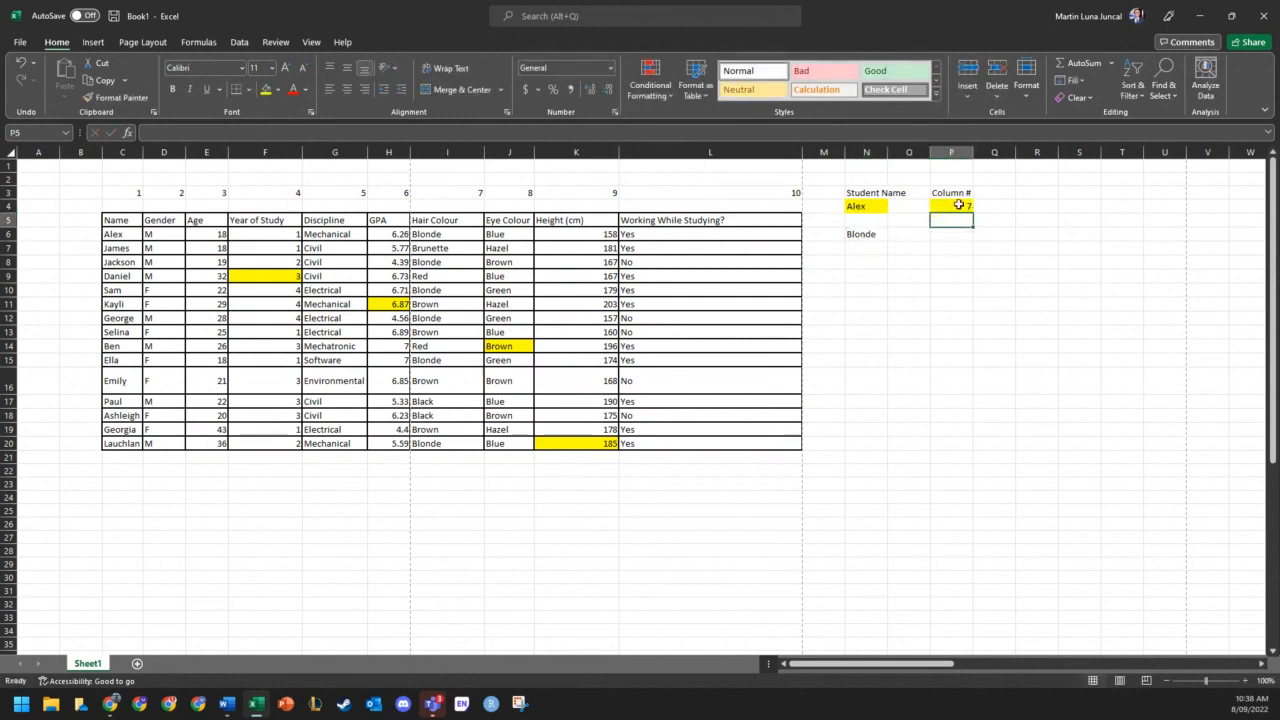
left_click(472, 194)
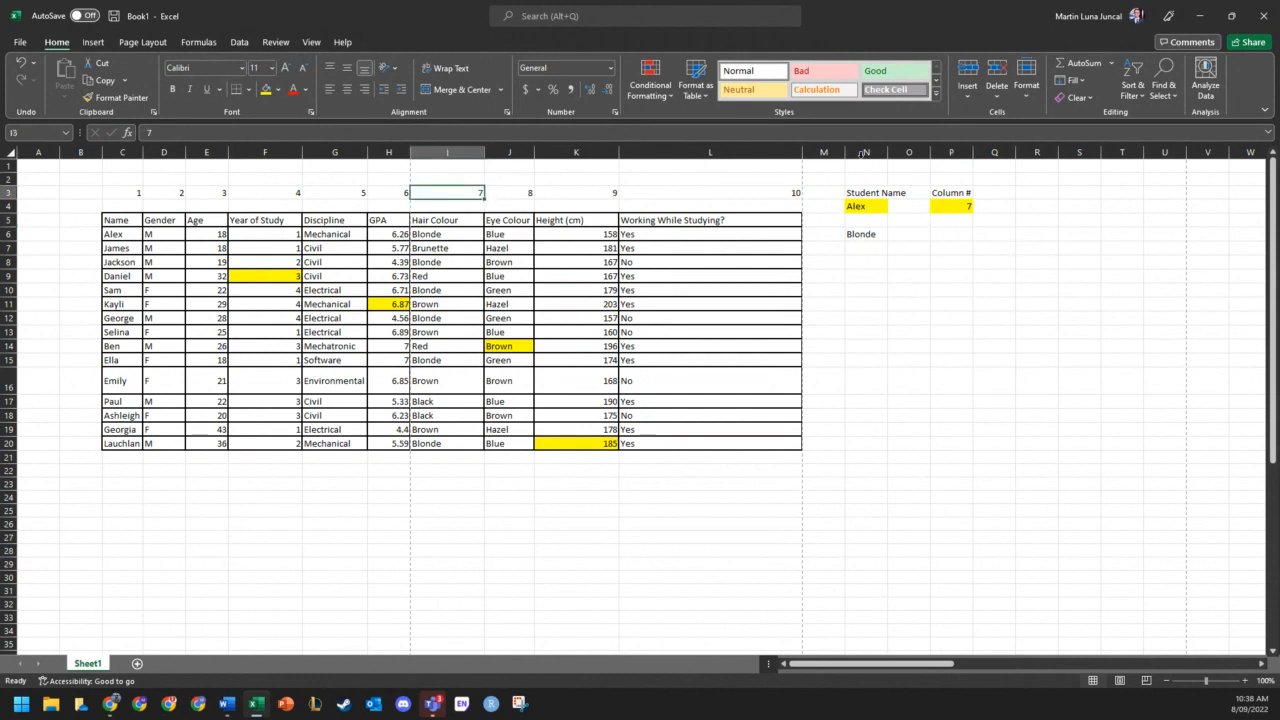
left_click(969, 207)
left_click(858, 224)
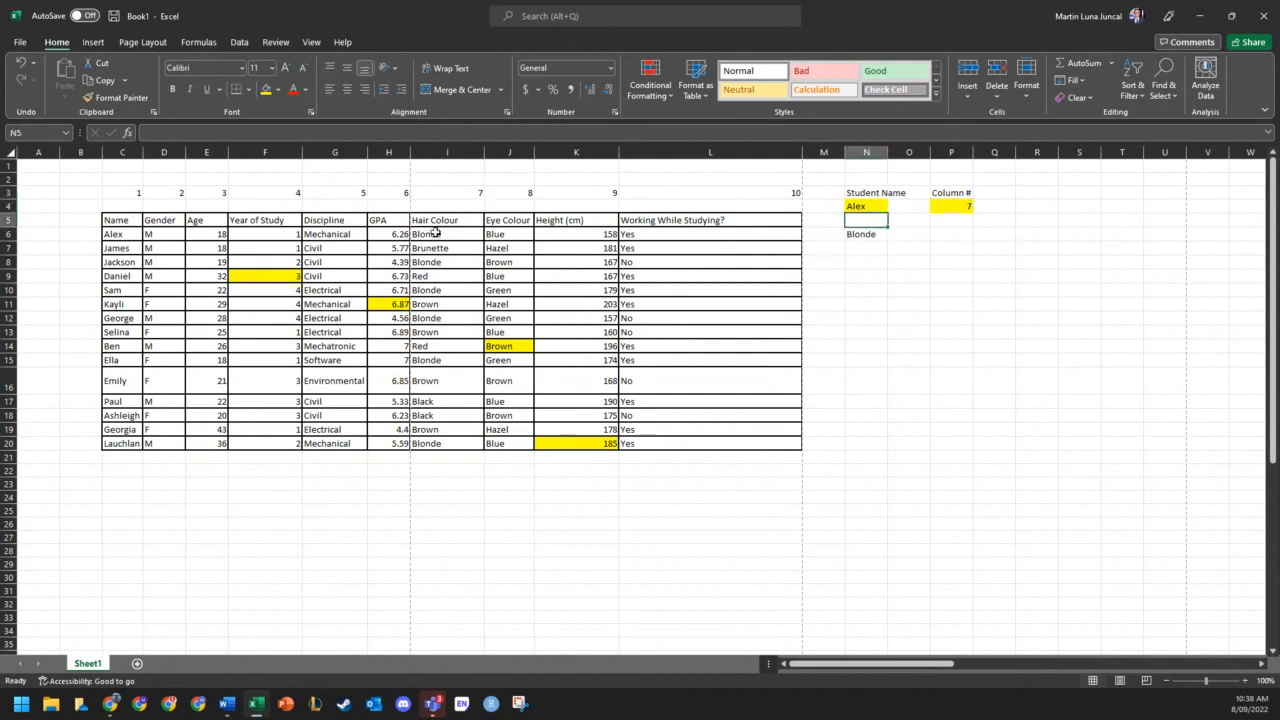
- Fill the matching Hair Colour cell I6 with yellow
left_click(436, 232)
left_click(266, 89)
left_click(926, 246)
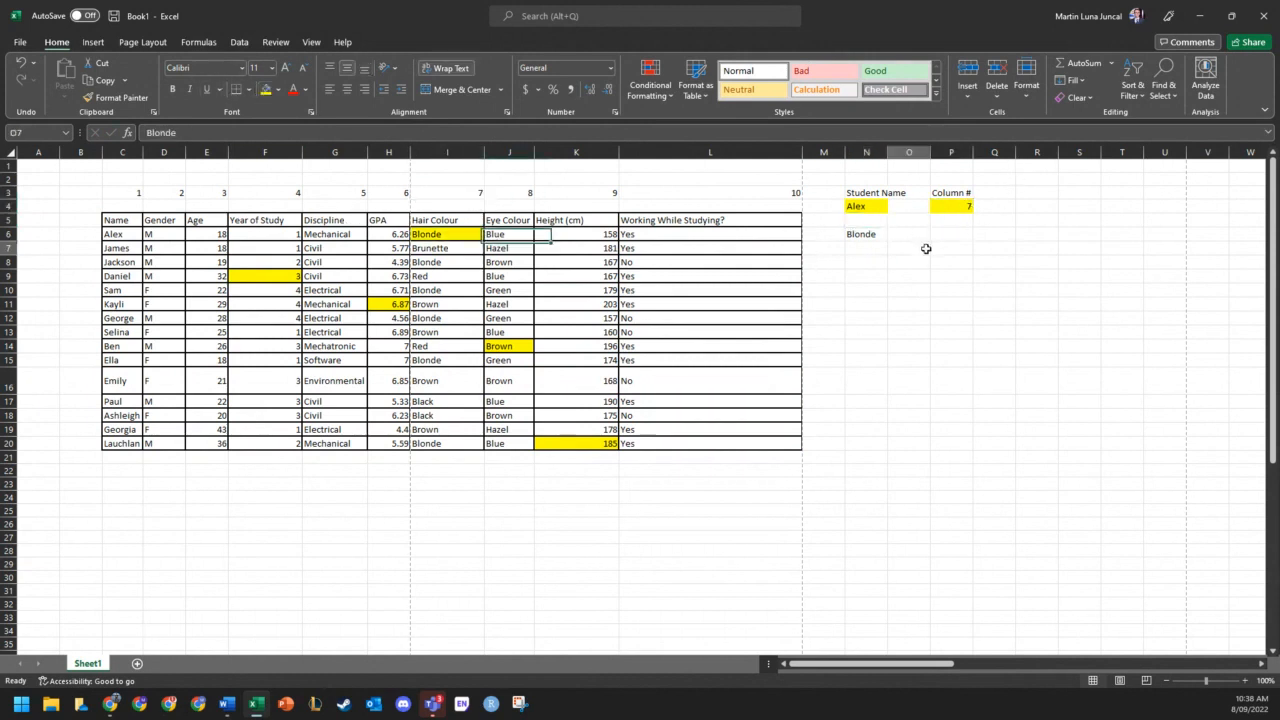
- Enter the name of the student in table row 7 in N4 and column number 3 in P4
left_click(872, 207)
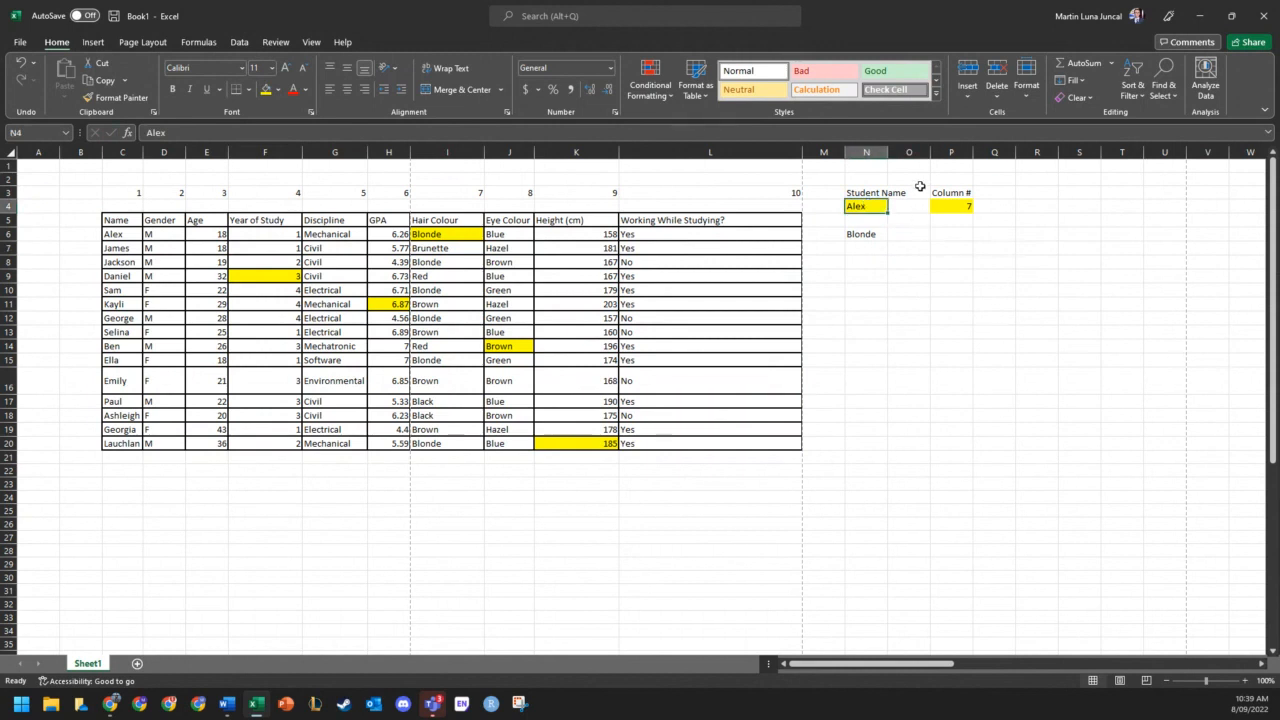
type("James")
key("Tab")
key("Tab")
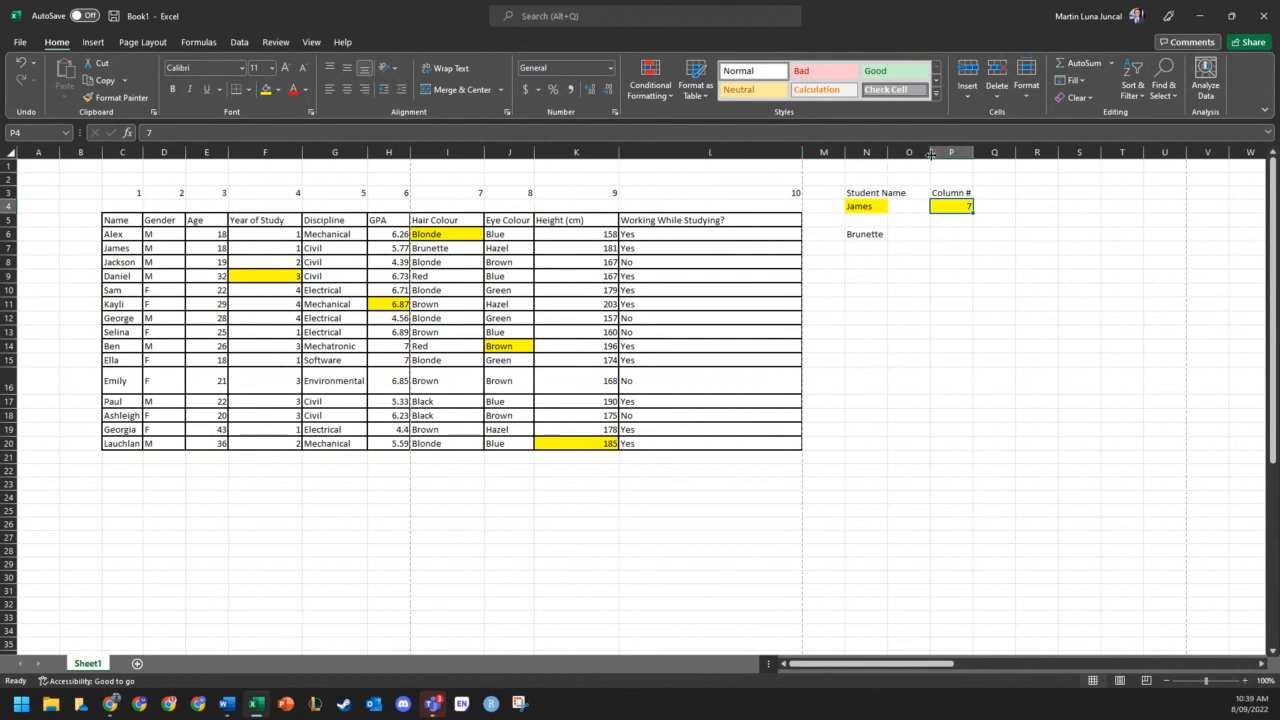
type("3")
key("Return")
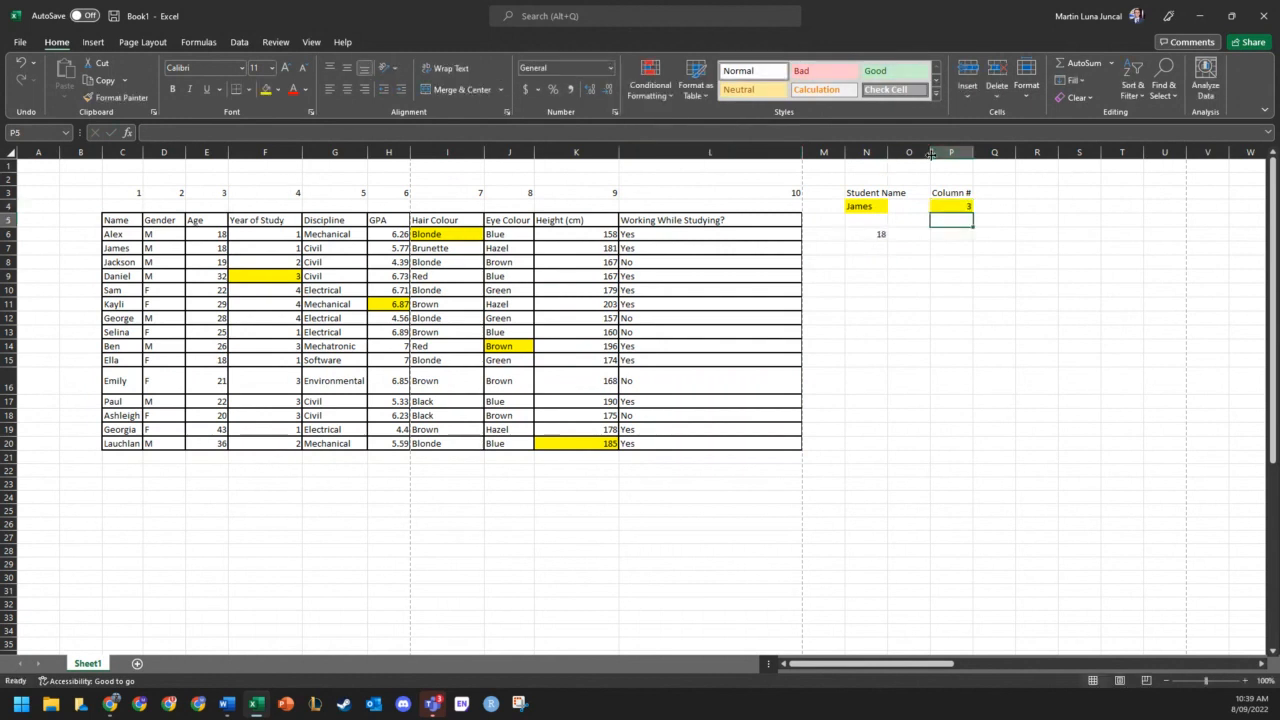
- Fill the matching Age cell E7 with yellow
left_click(226, 234)
left_click(213, 249)
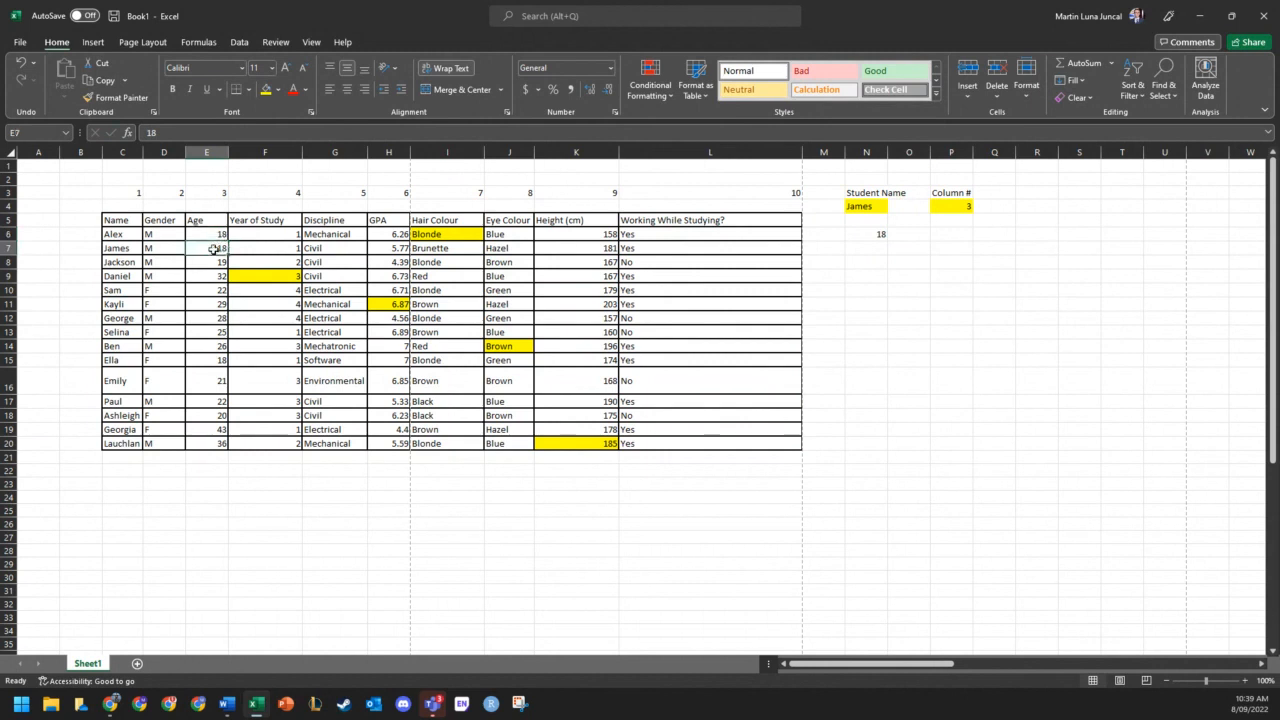
left_click(265, 89)
left_click(951, 270)
- Enter the name of the student in table row 19 in N4 and column number 7 in P4
left_click(866, 206)
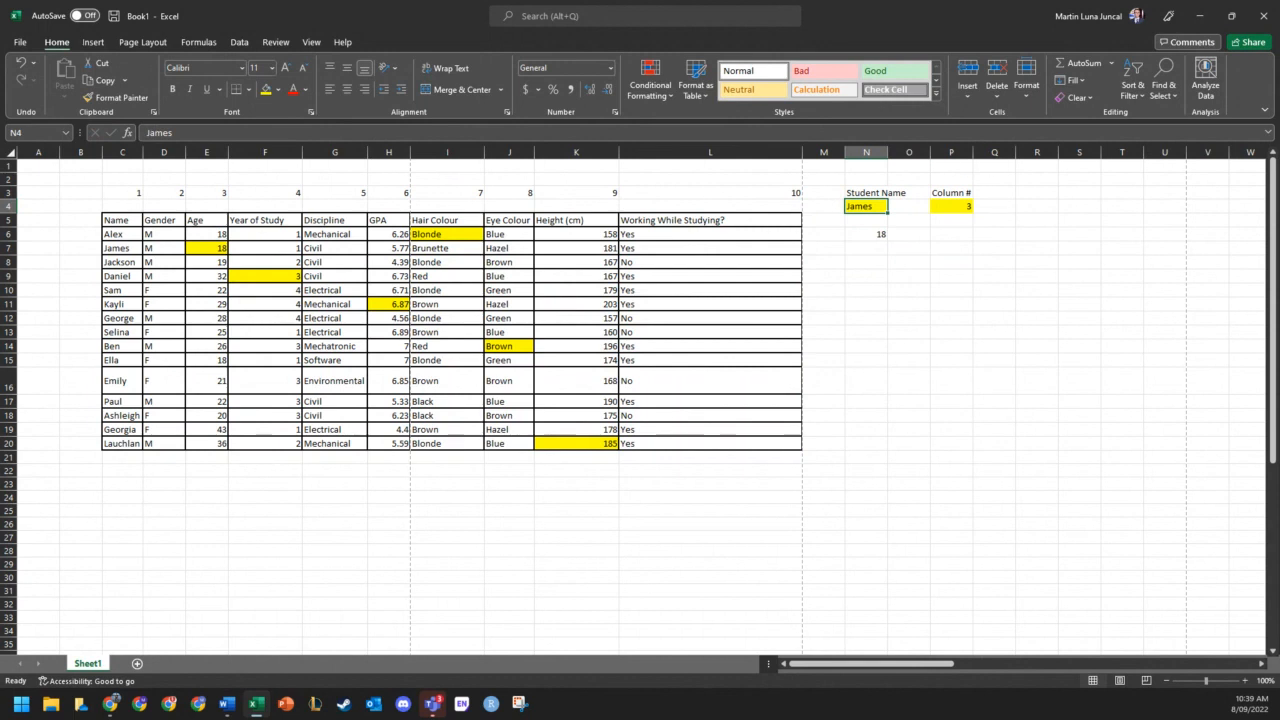
type("G")
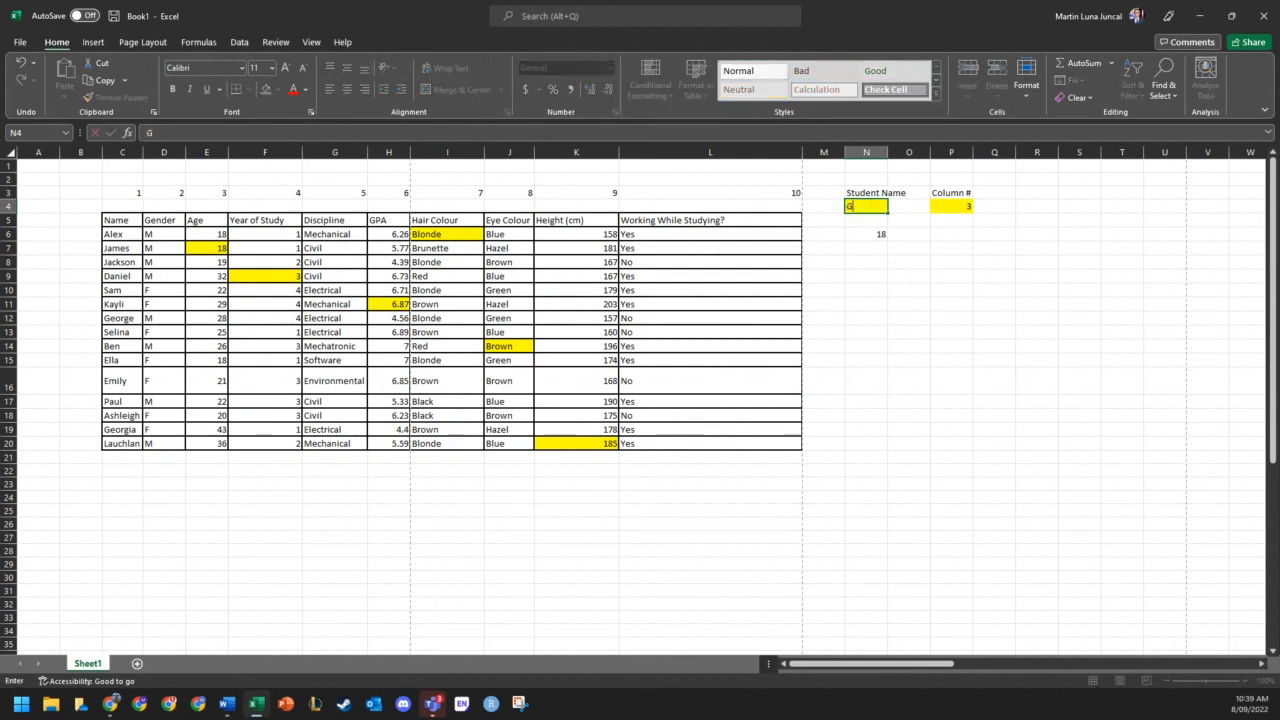
type("eorgia")
key("Tab")
key("Tab")
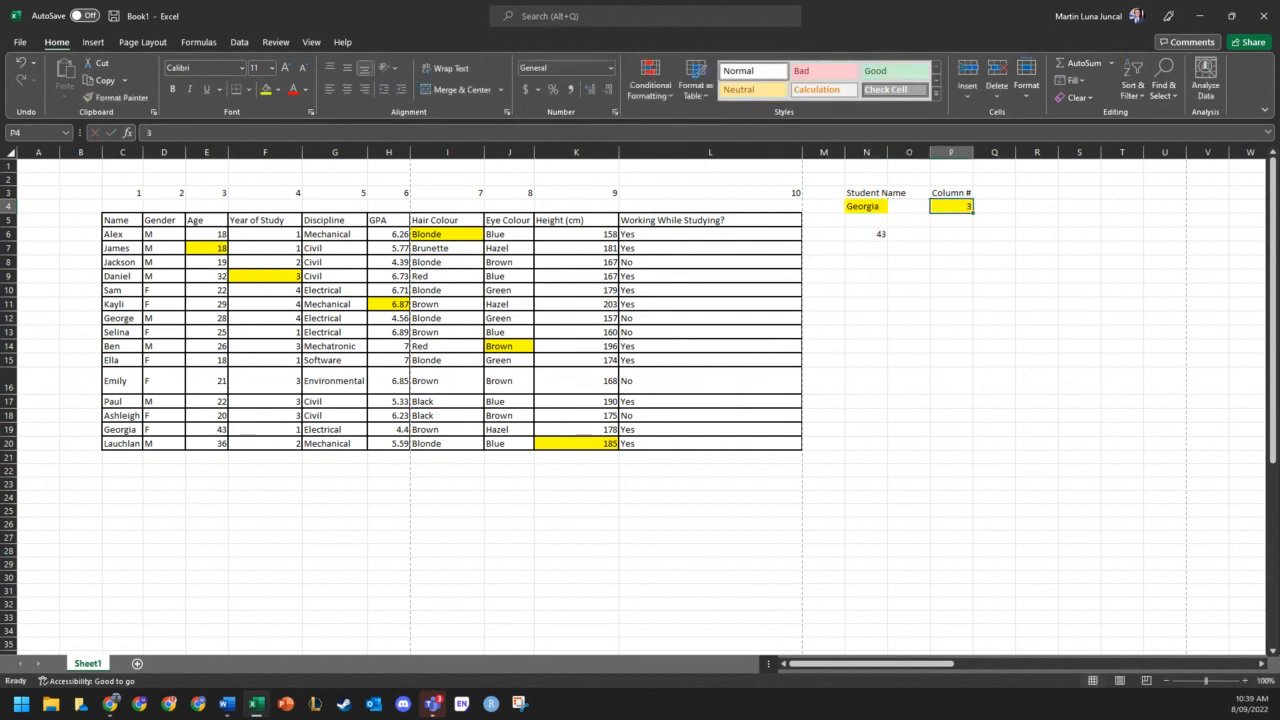
type("7")
key("Return")
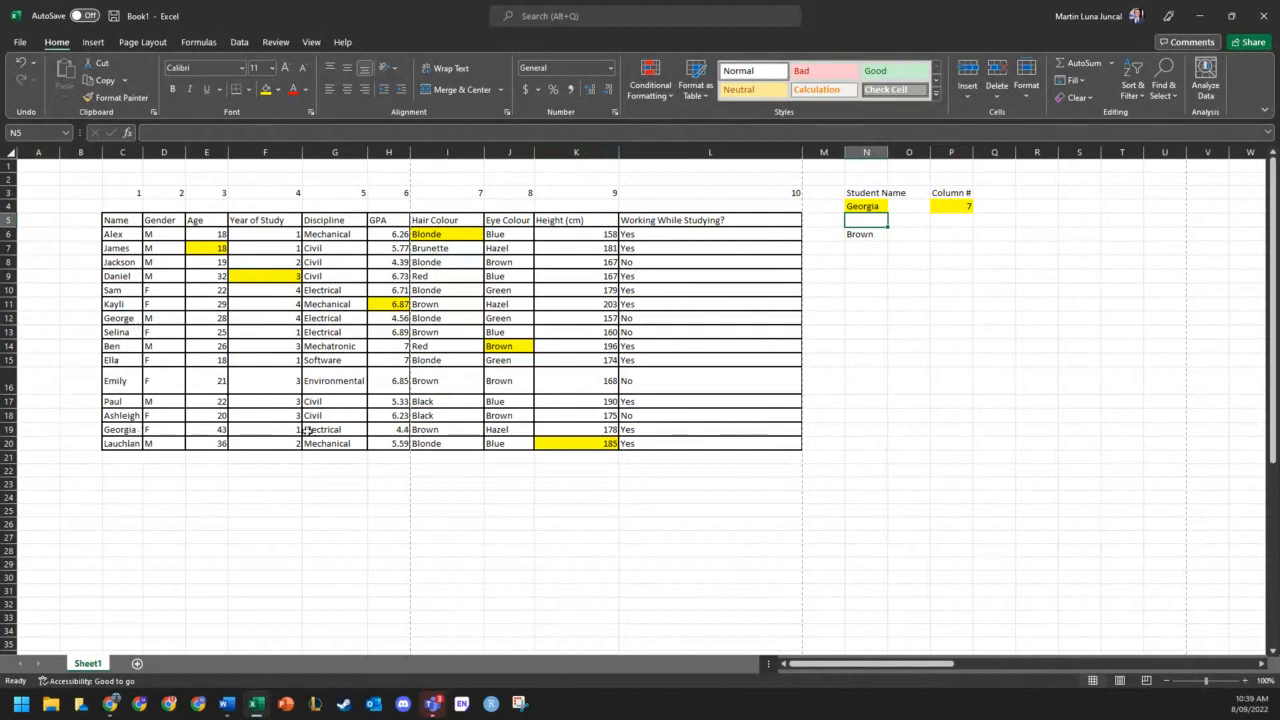
- Fill the matching Hair Colour cell I19 with yellow
left_click(444, 430)
left_click(266, 90)
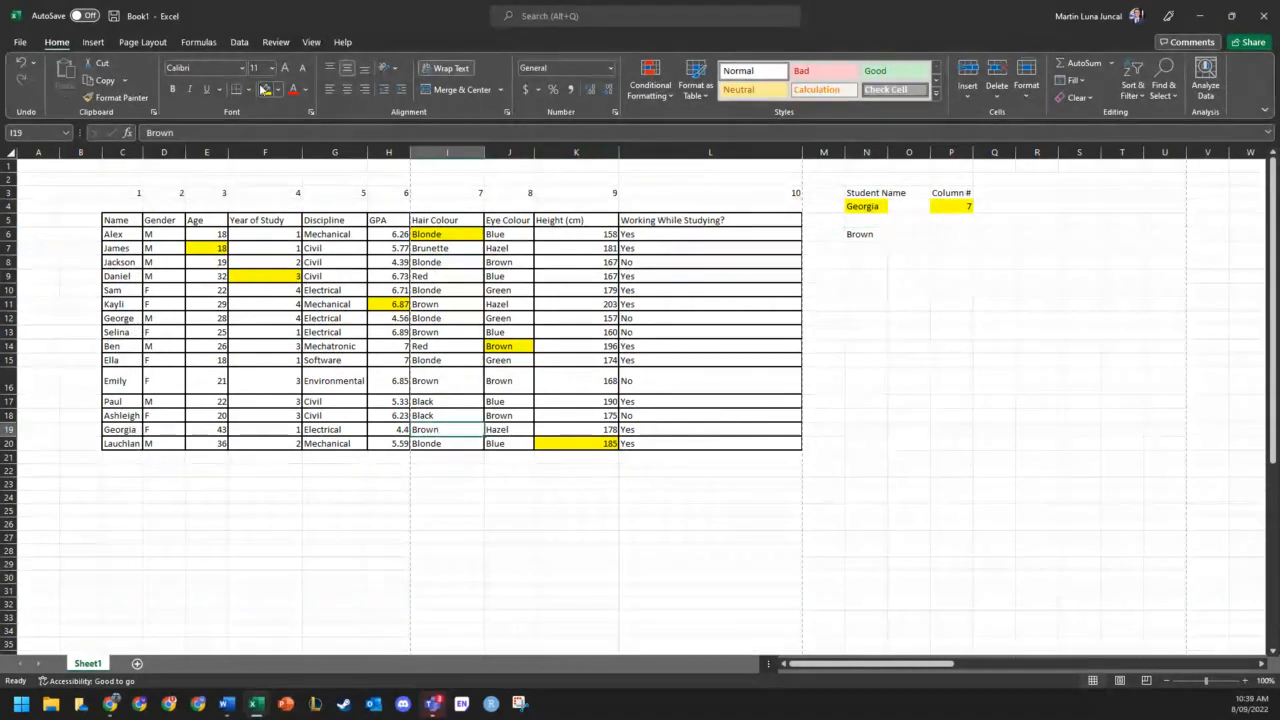
left_click(1080, 276)
- Enter the name of the student in table row 8 in N4 and column number 2 in P4
left_click(866, 206)
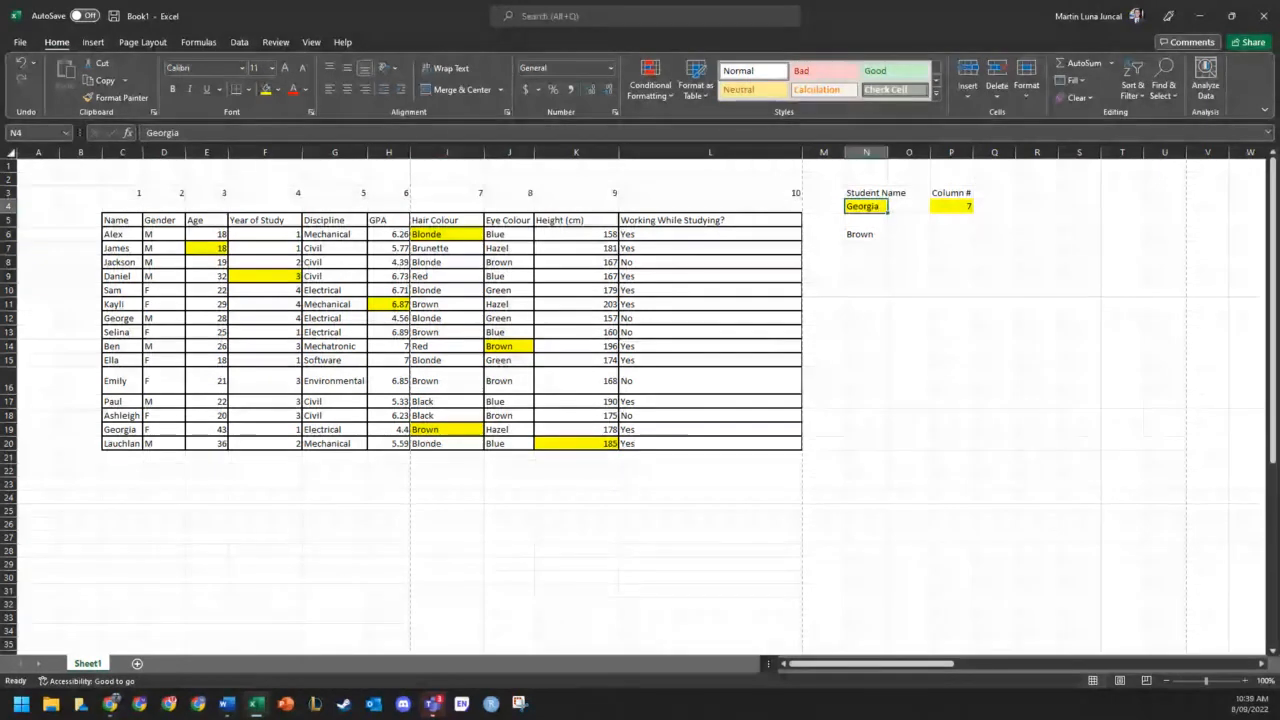
type("Jacks")
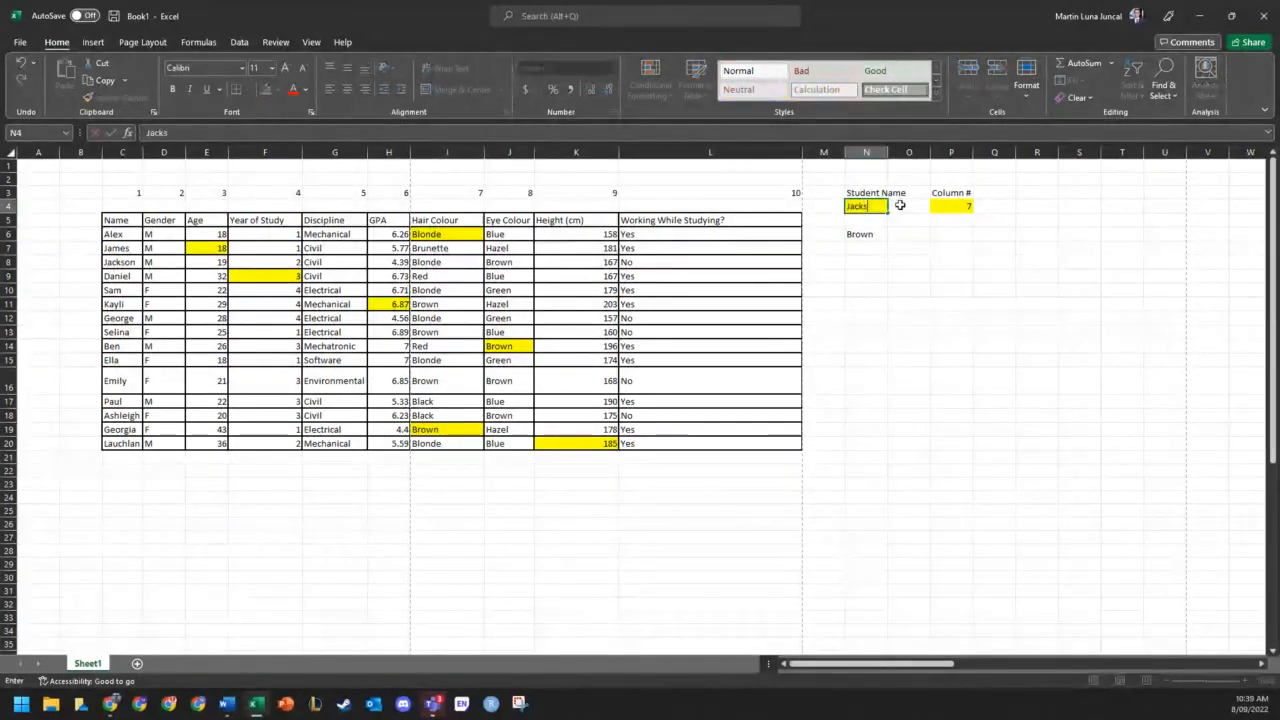
key("Tab")
key("Tab")
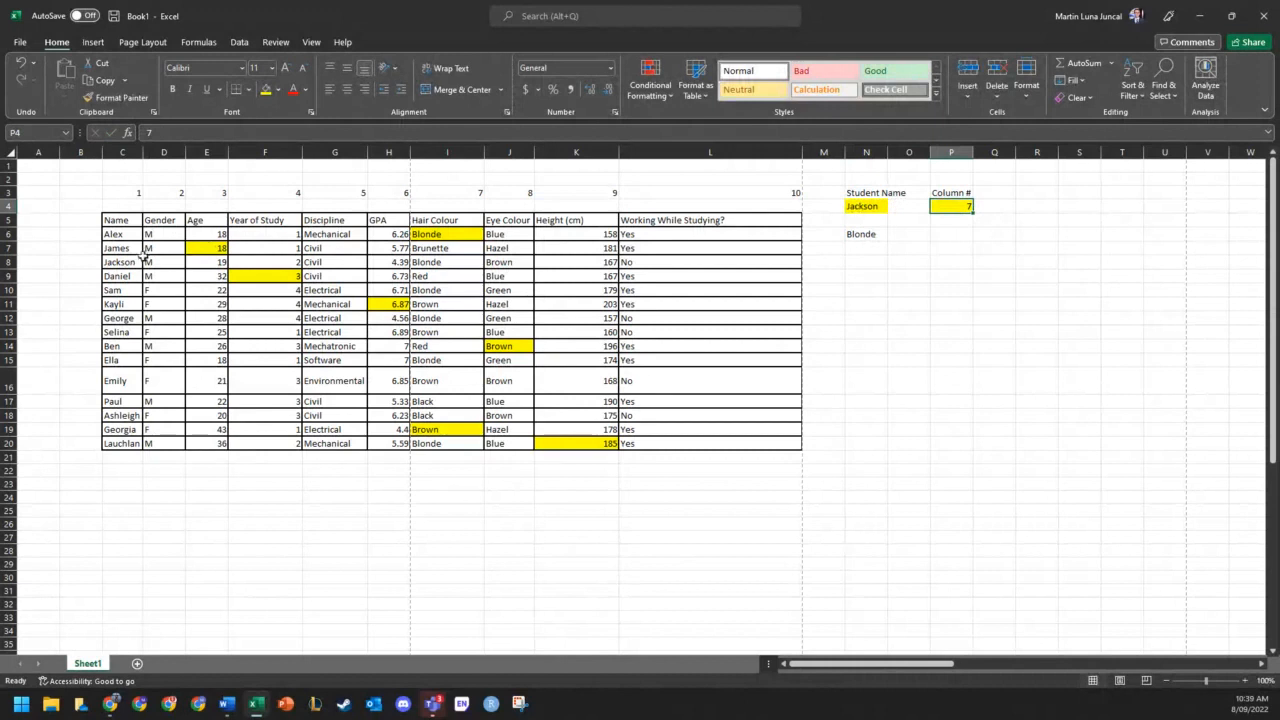
type("2")
left_click(951, 261)
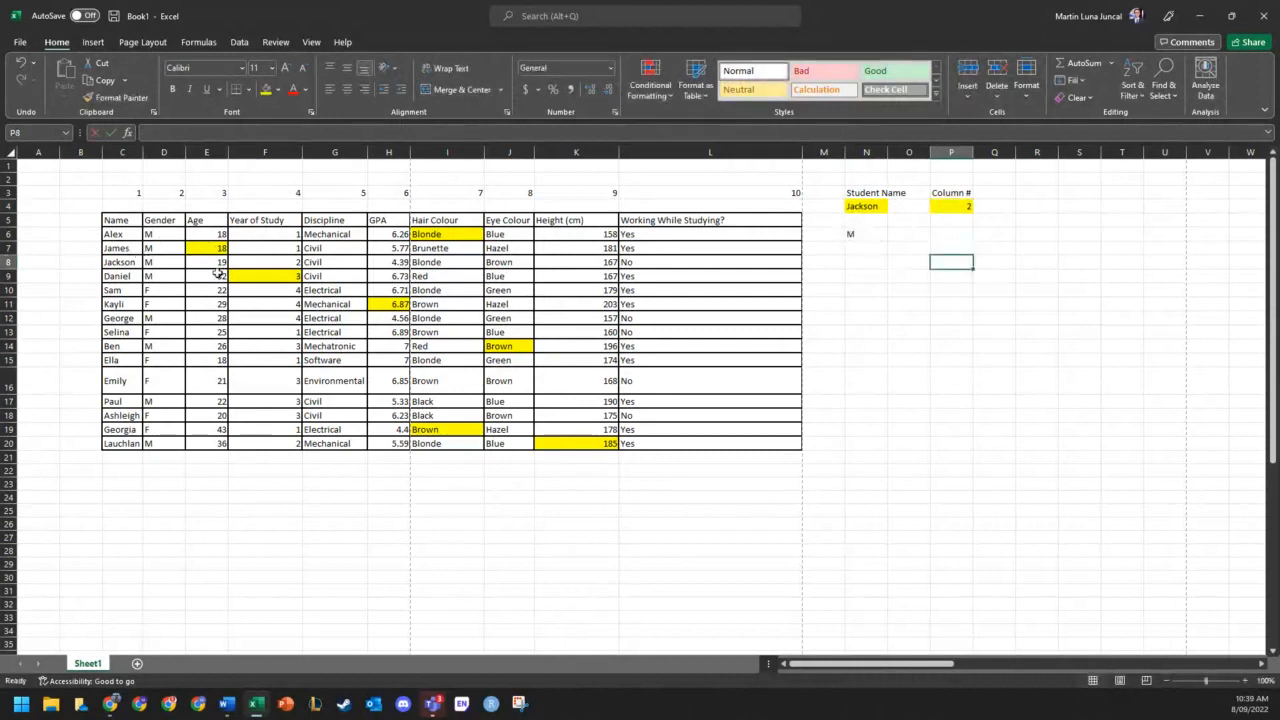
- Fill the matching Gender cell D8 with yellow
left_click(155, 260)
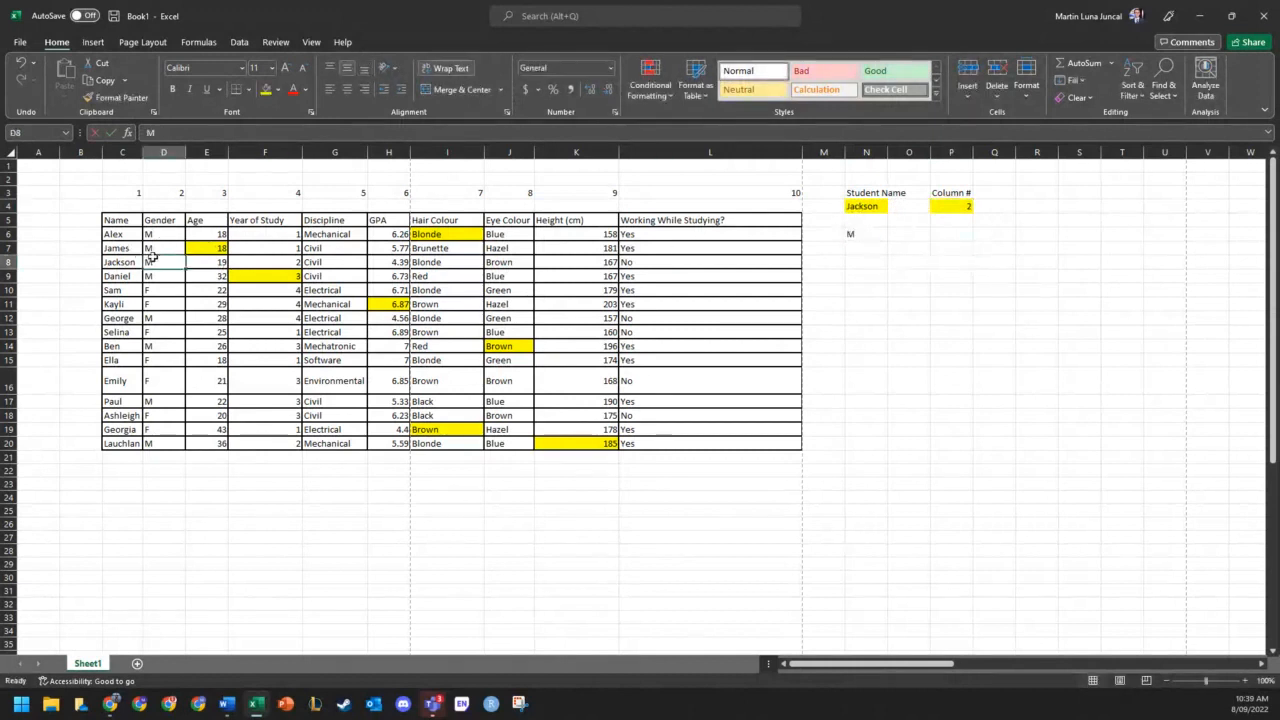
left_click(265, 89)
left_click(1099, 399)
- Enter the name of the student in table row 17 in N4 and column number 5 in P4
left_click(862, 207)
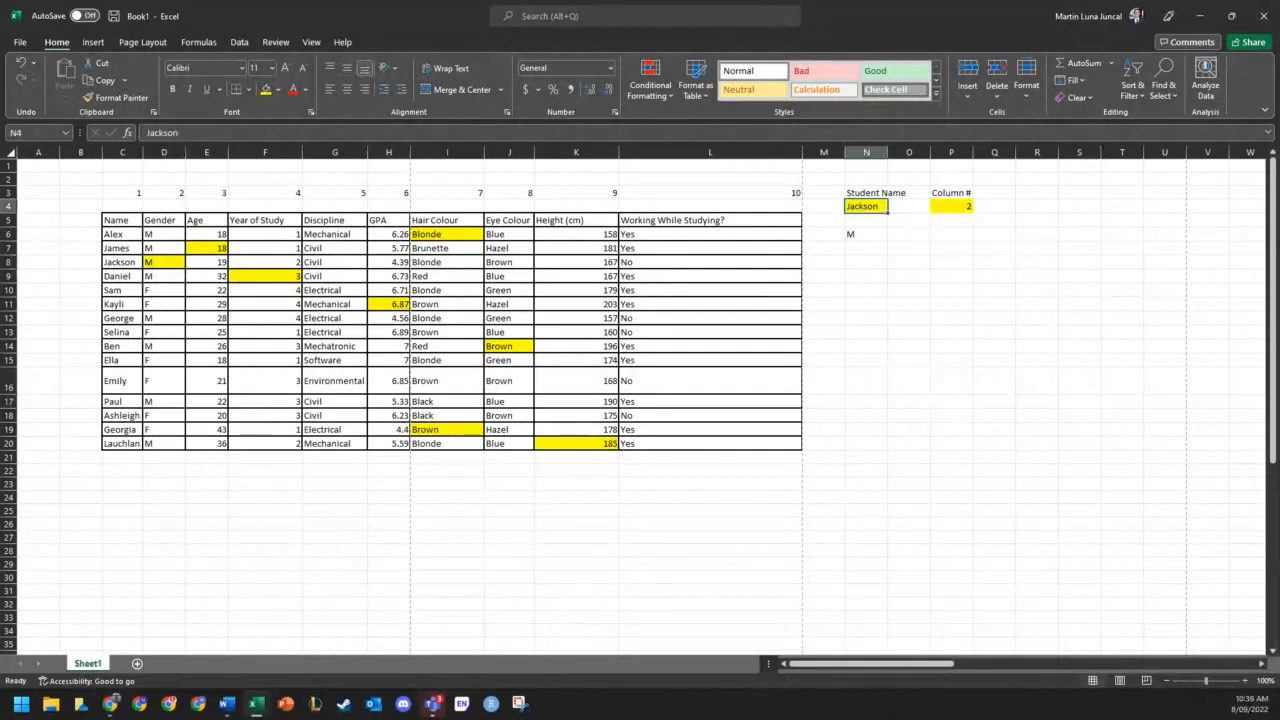
type("P")
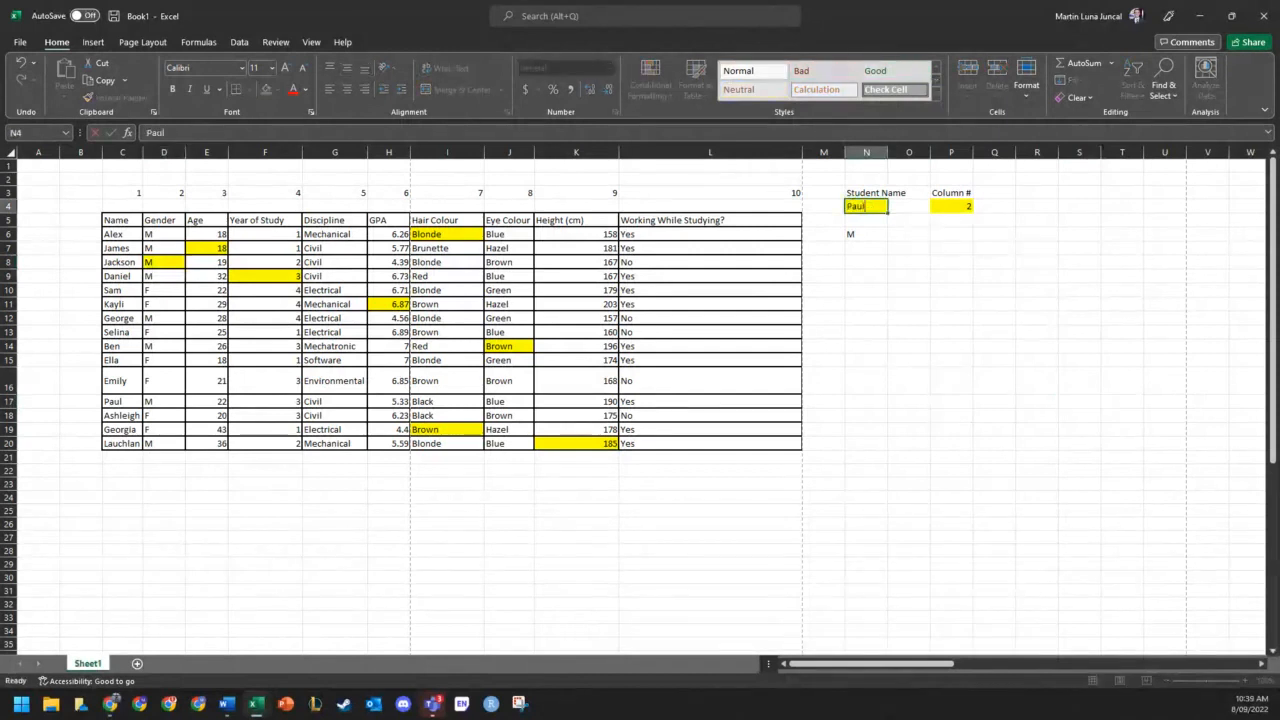
type("aul")
key("Tab")
key("Tab")
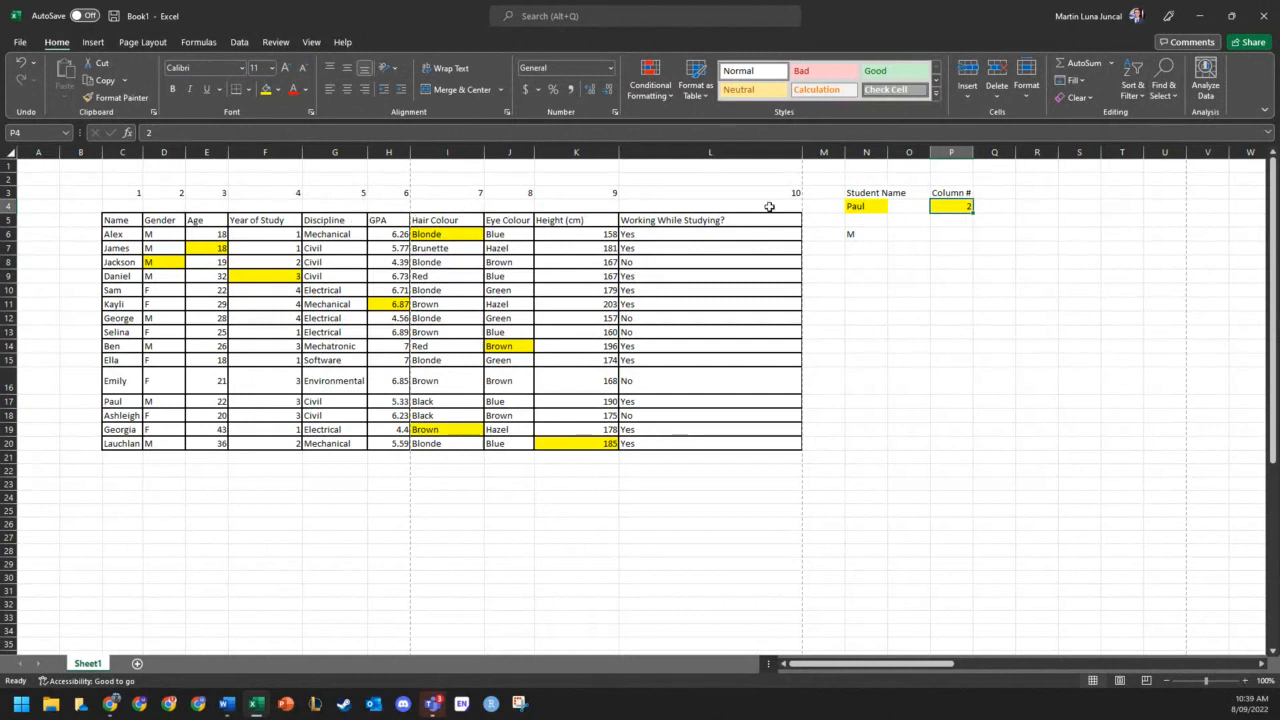
type("5")
key("Return")
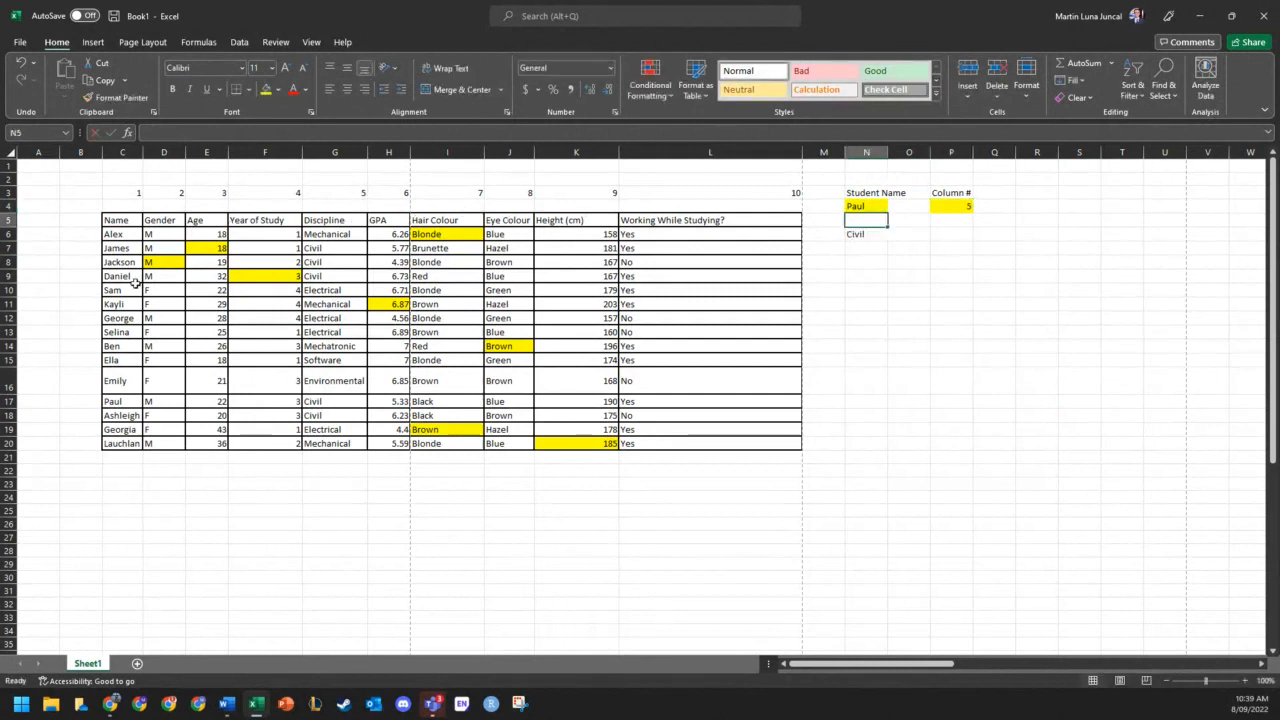
- Fill the matching Discipline cell G17 with yellow
left_click(320, 404)
left_click(986, 313)
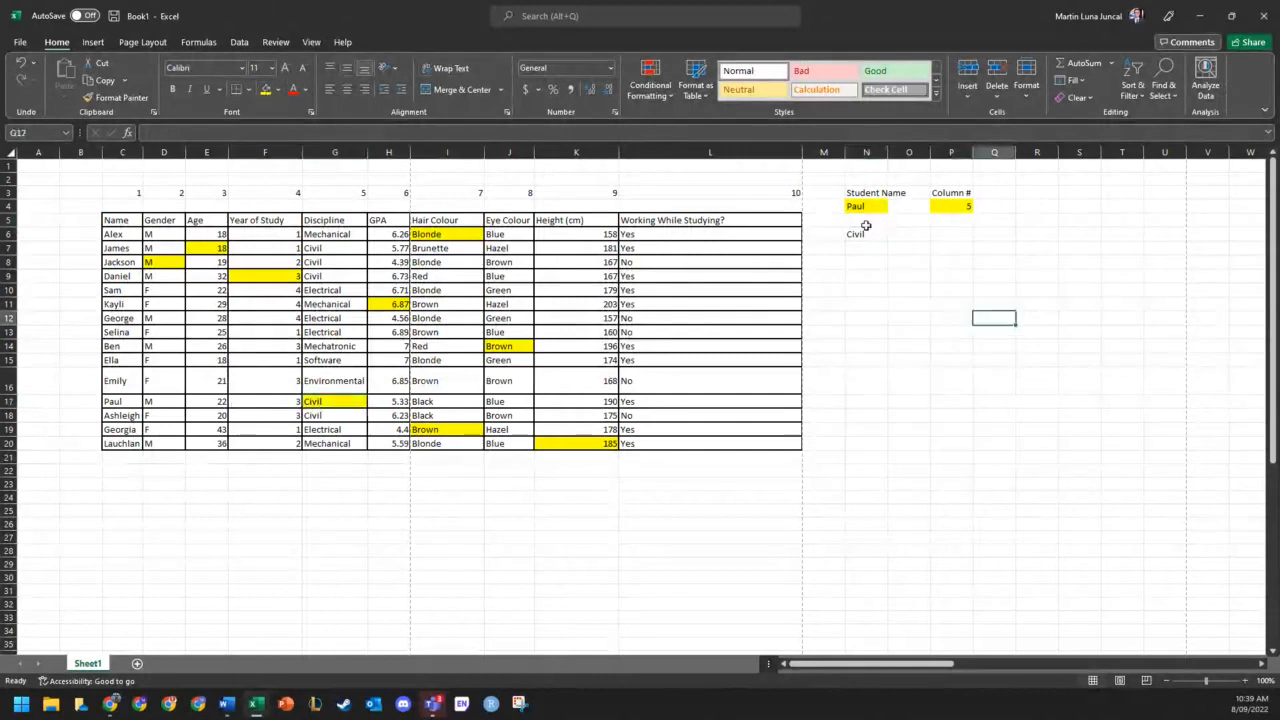
left_click(865, 230)
- Enter the name of the student in table row 10 in N4 and column number 6 in P4
left_click(875, 208)
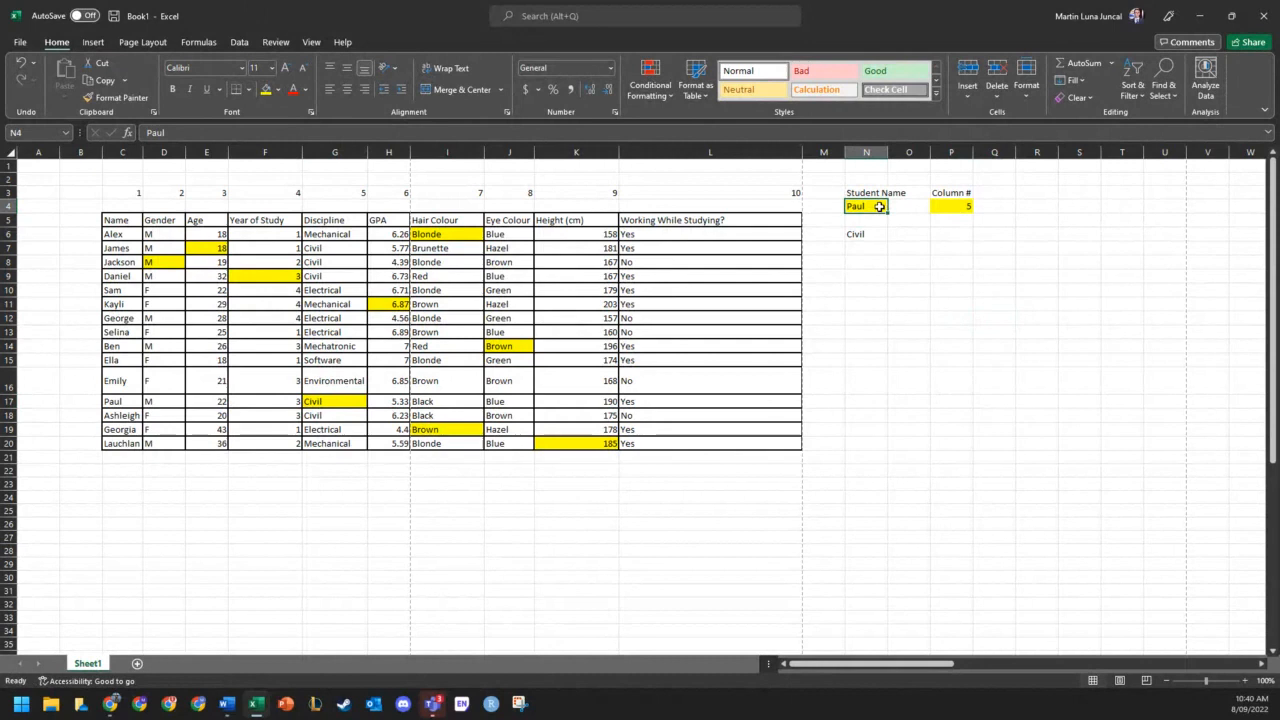
type("Sam")
key("Tab")
key("Tab")
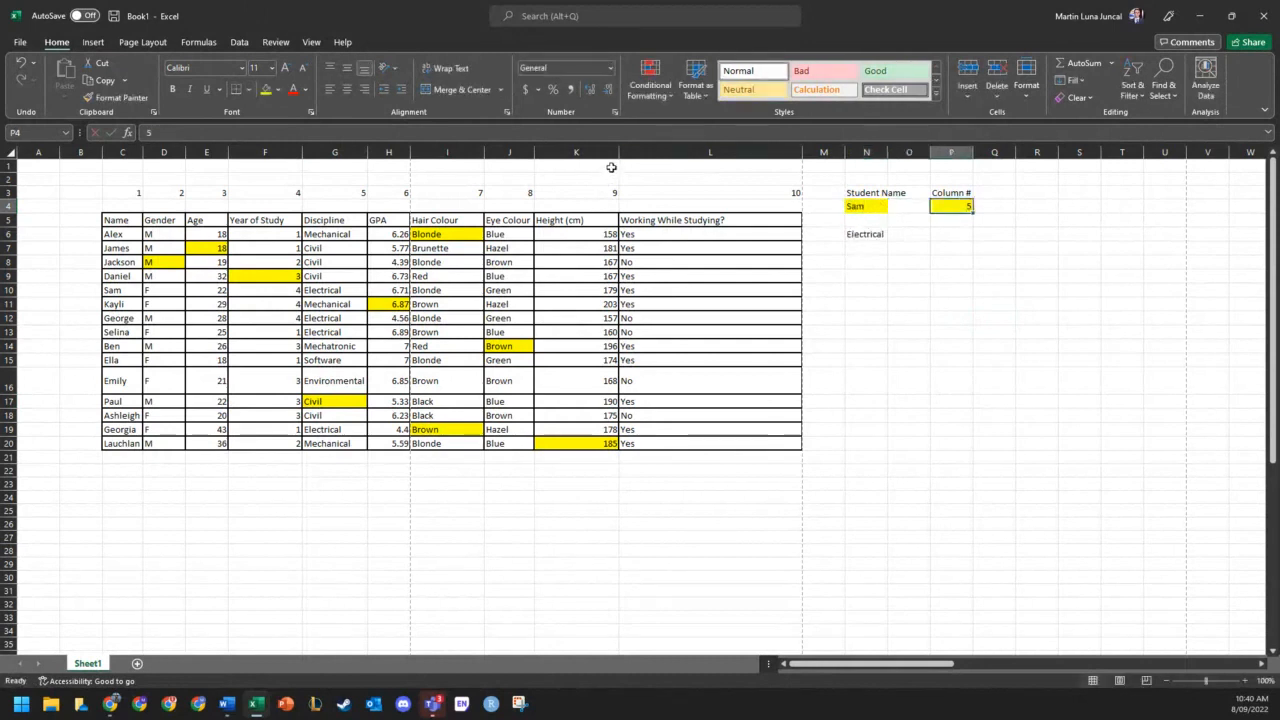
type("6")
key("Return")
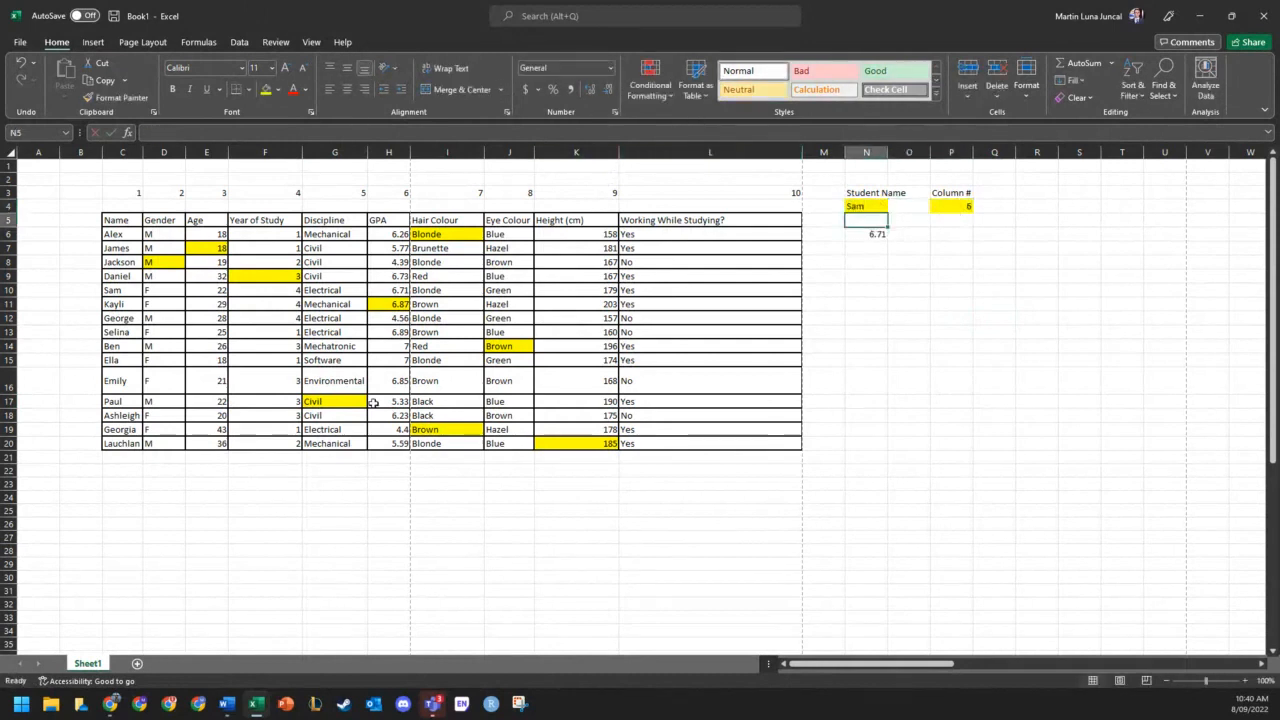
- Fill the matching GPA cell H10 with yellow
left_click(393, 290)
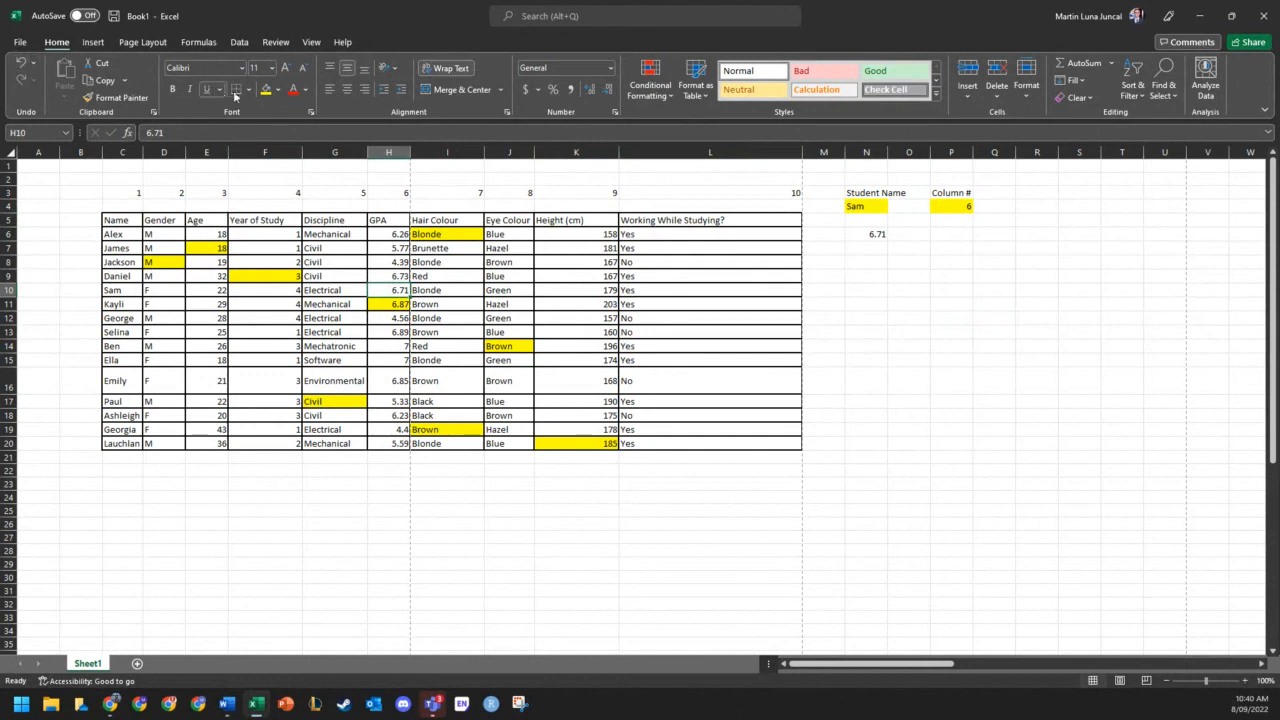
left_click(266, 89)
left_click(994, 344)
- Enter the name of the student in table row 16 in N4 and column number 2 in P4
left_click(866, 207)
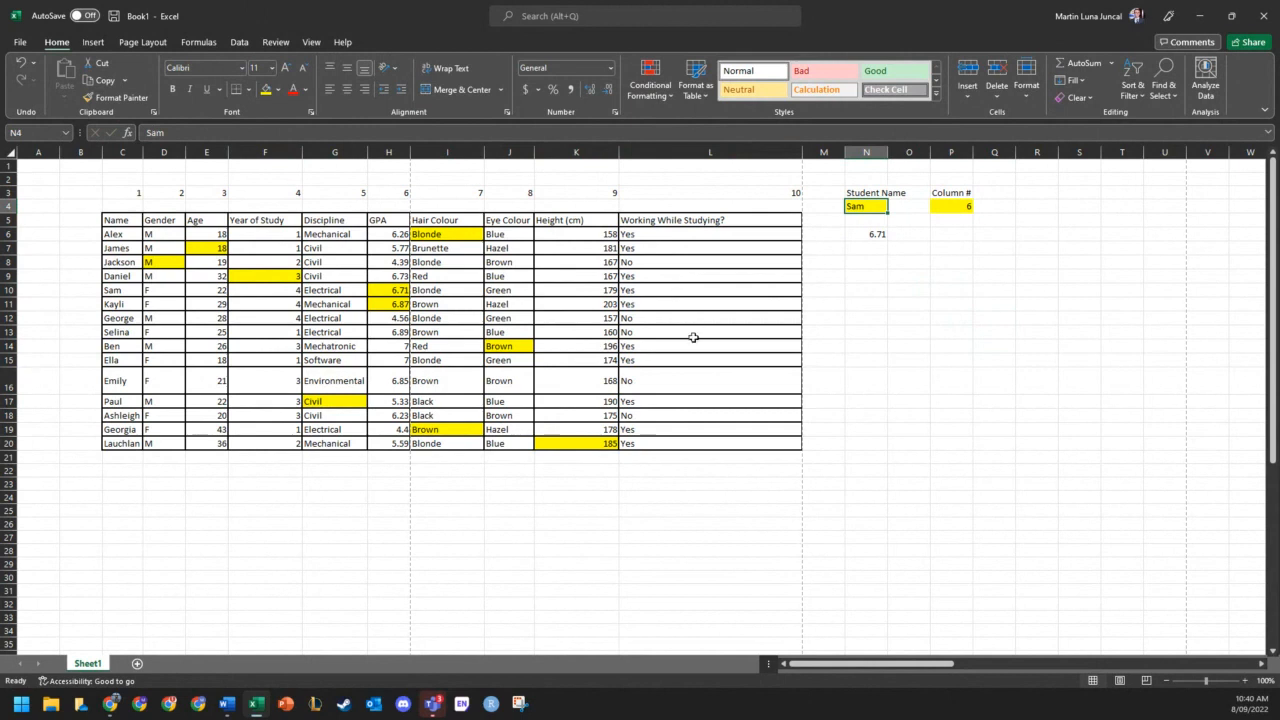
type("Emi")
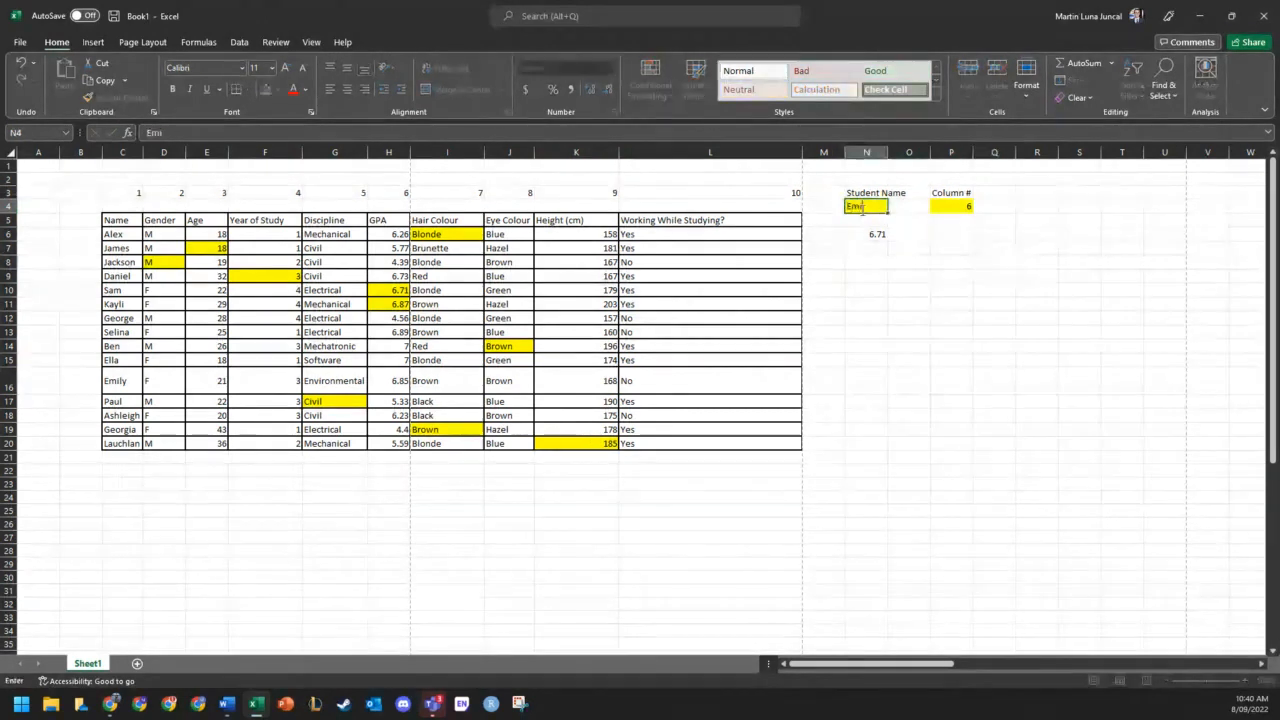
type("ly")
key("Tab")
key("Tab")
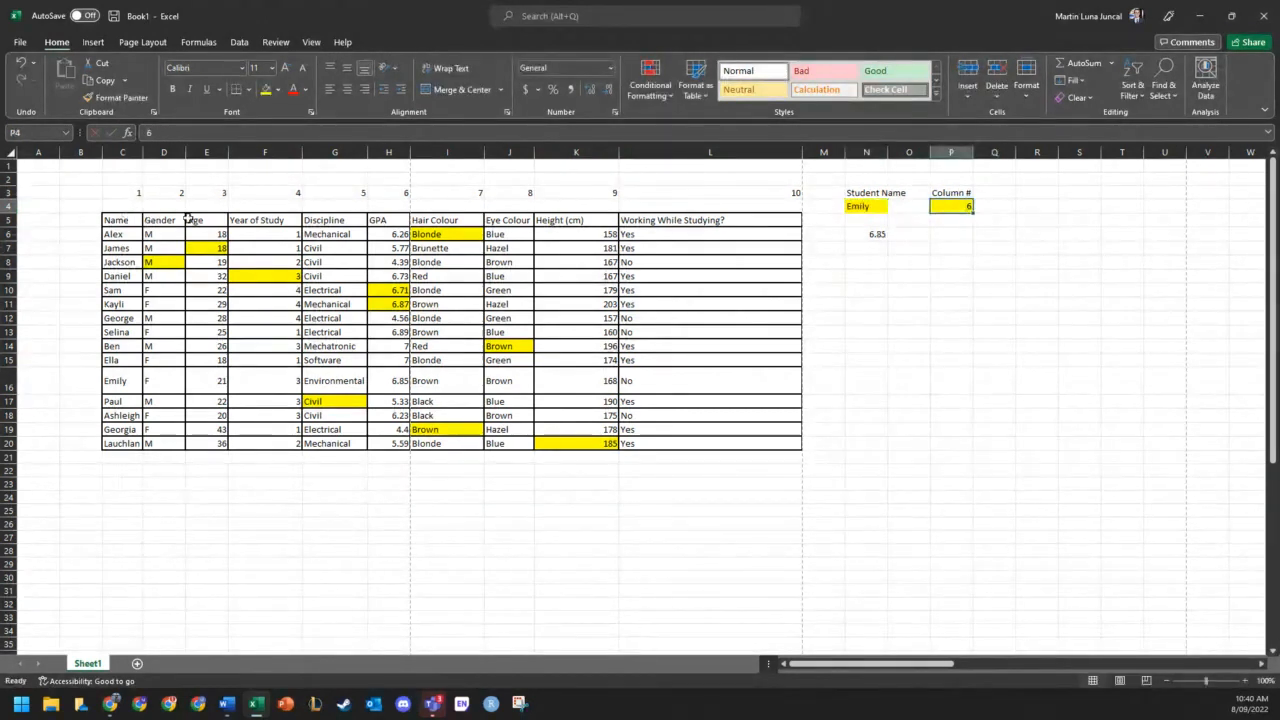
type("2")
key("Return")
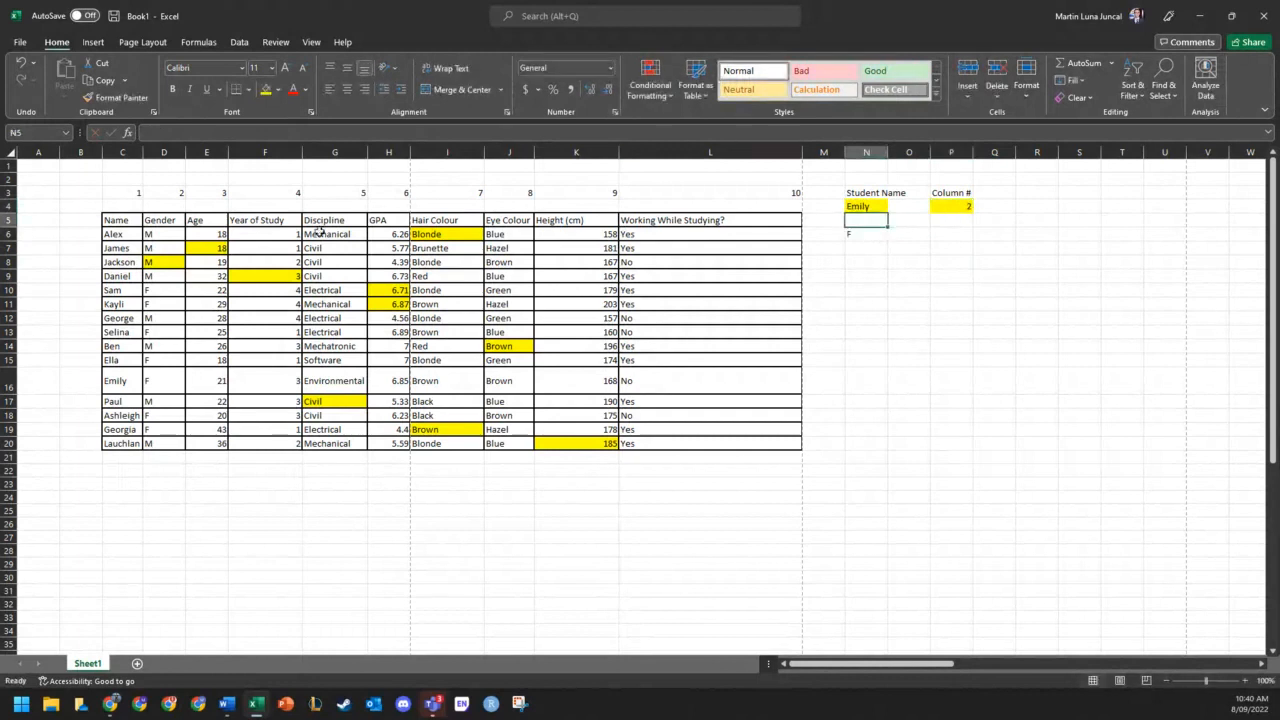
- Fill the matching Gender cell D16 with yellow
left_click(160, 378)
left_click(266, 89)
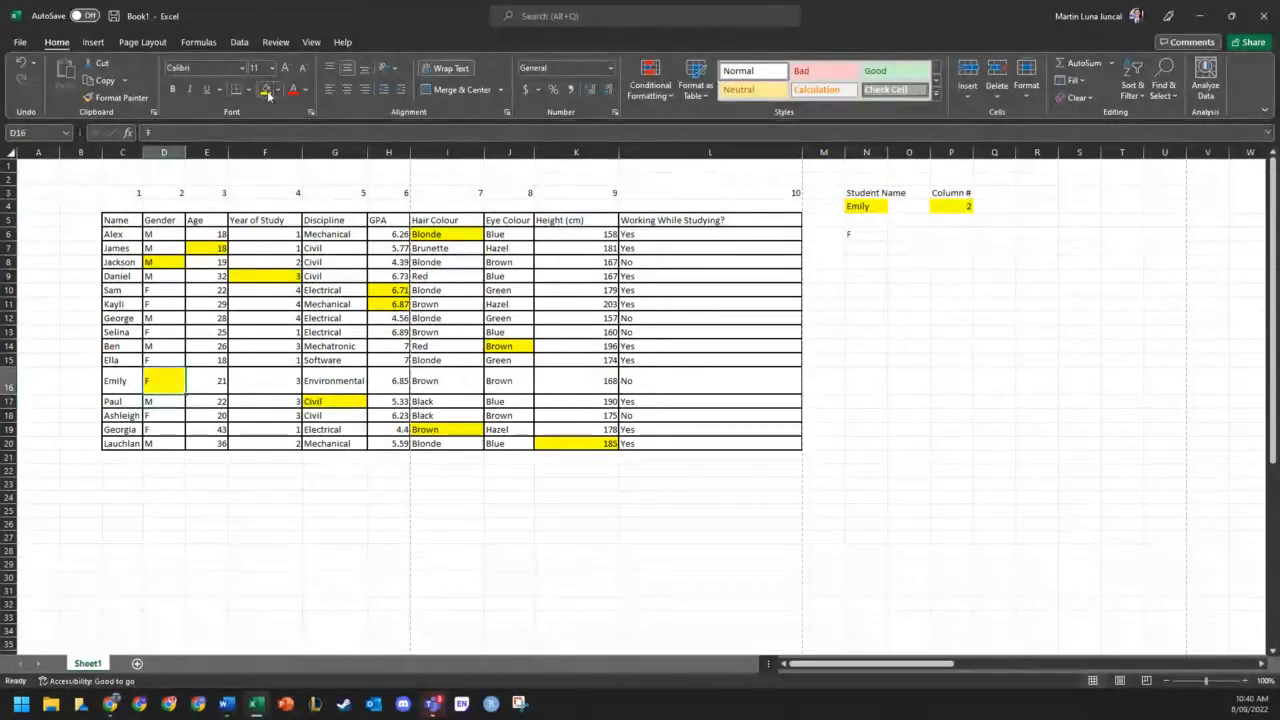
left_click(500, 318)
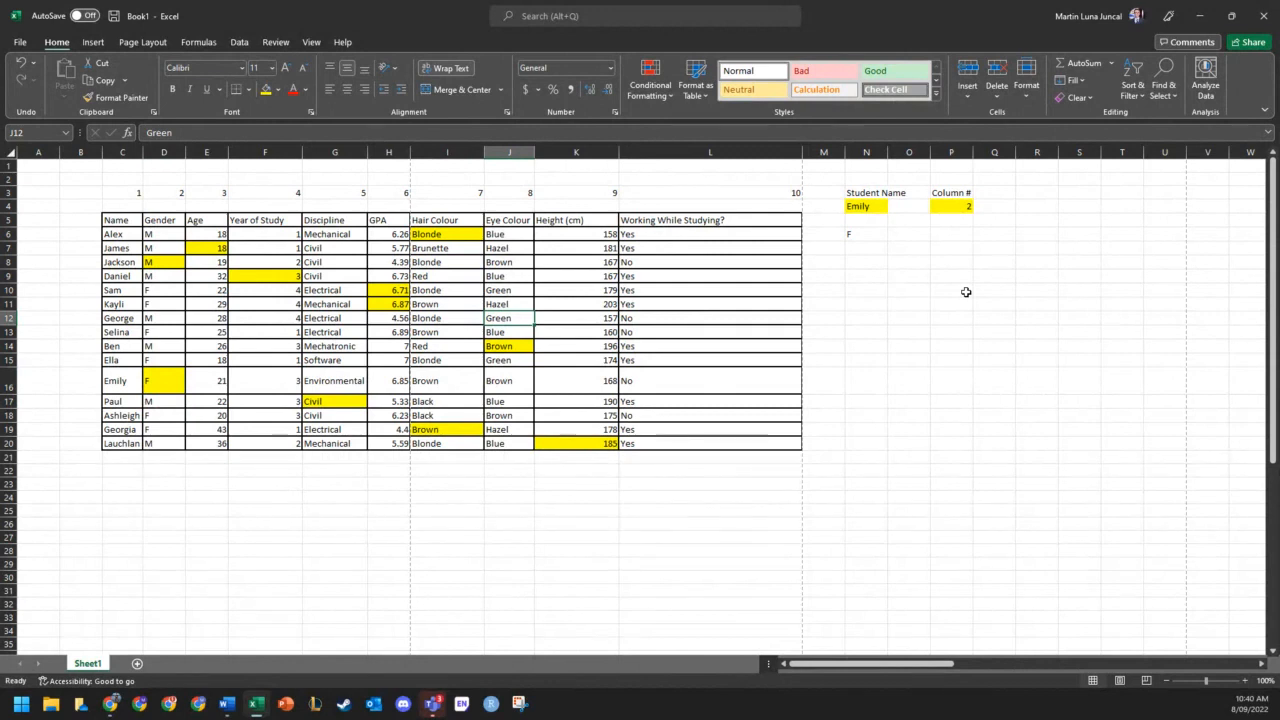
- Examine the VLOOKUP formula in N6 together with its lookup value in N4 and the table's Name column
left_click(857, 234)
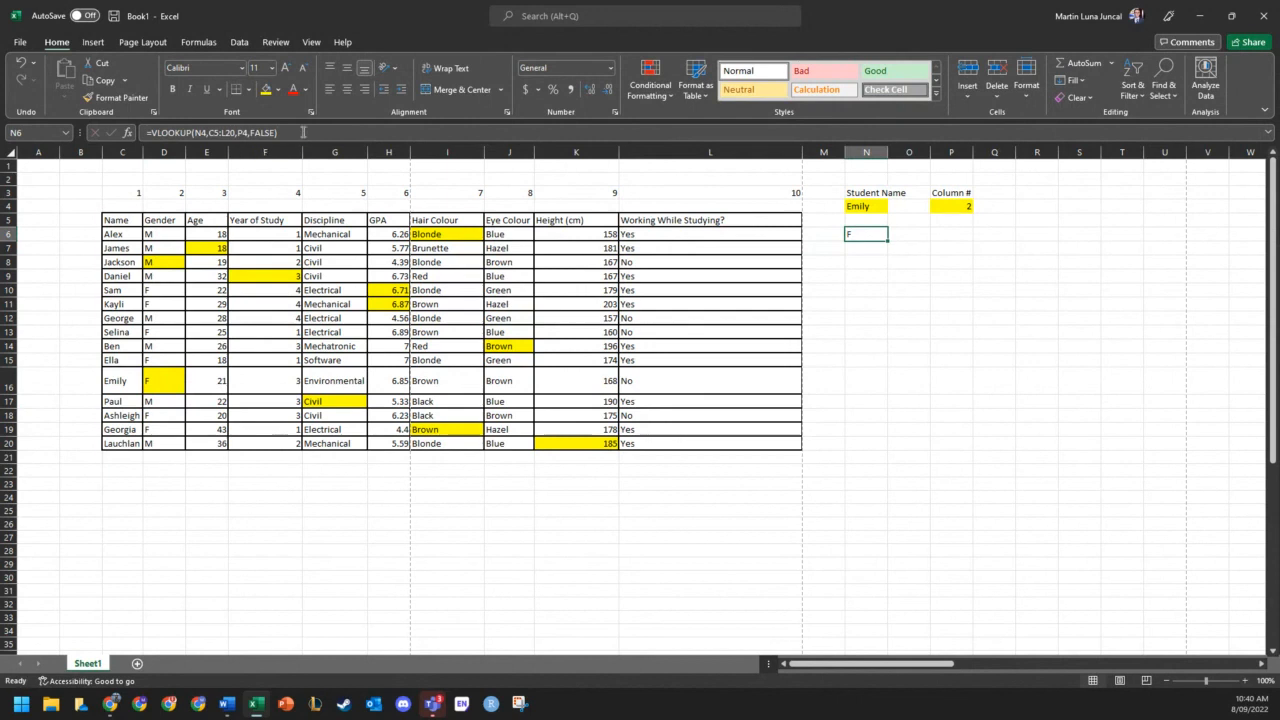
left_click(303, 132)
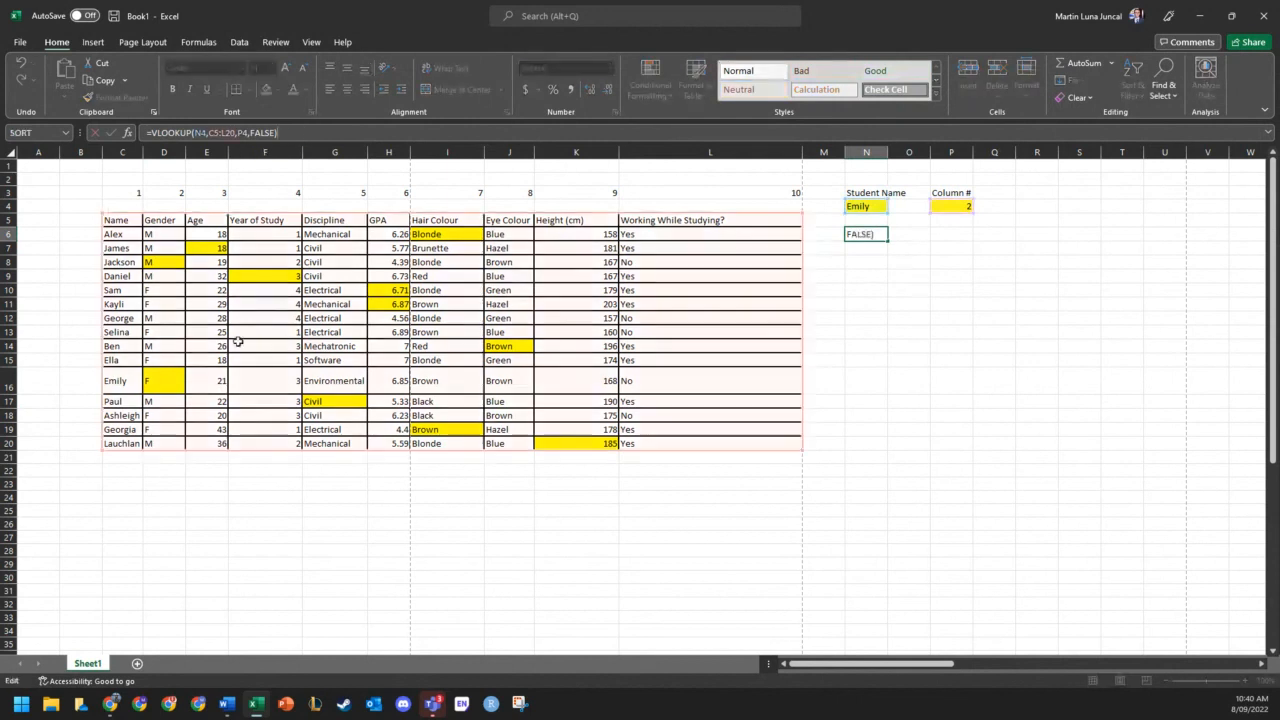
left_click(872, 208)
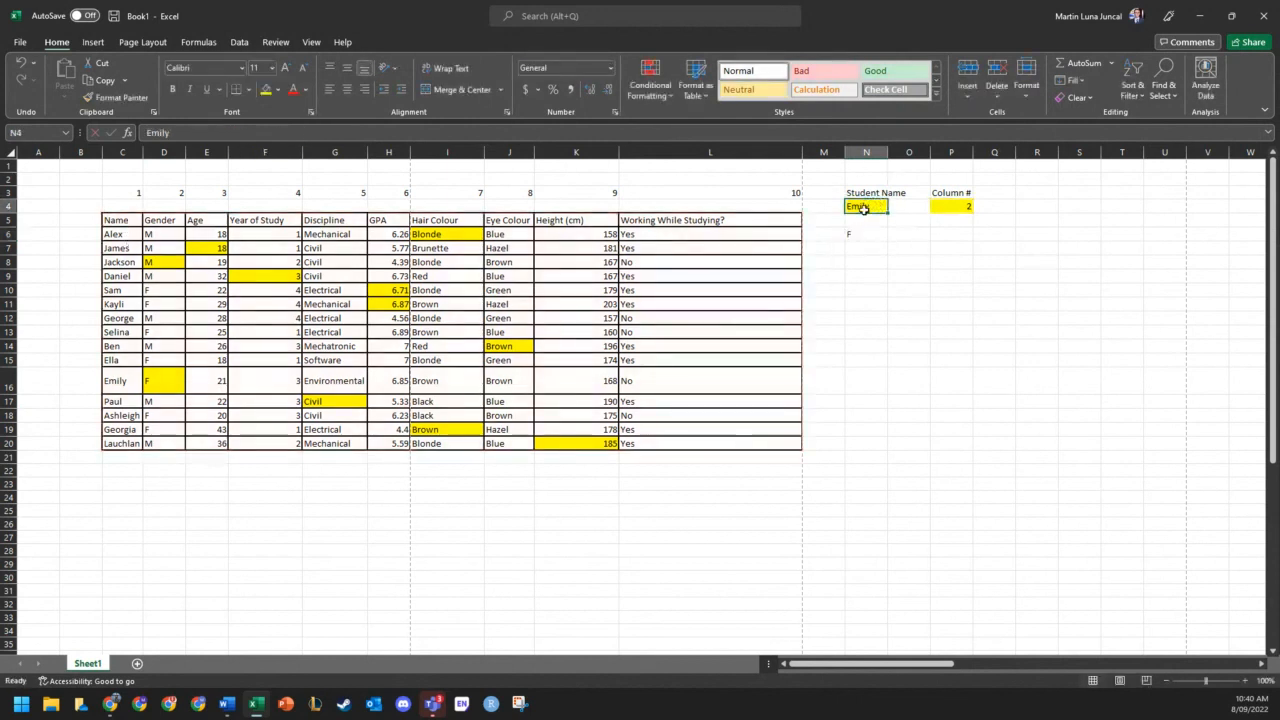
left_click_drag(115, 220, 134, 466)
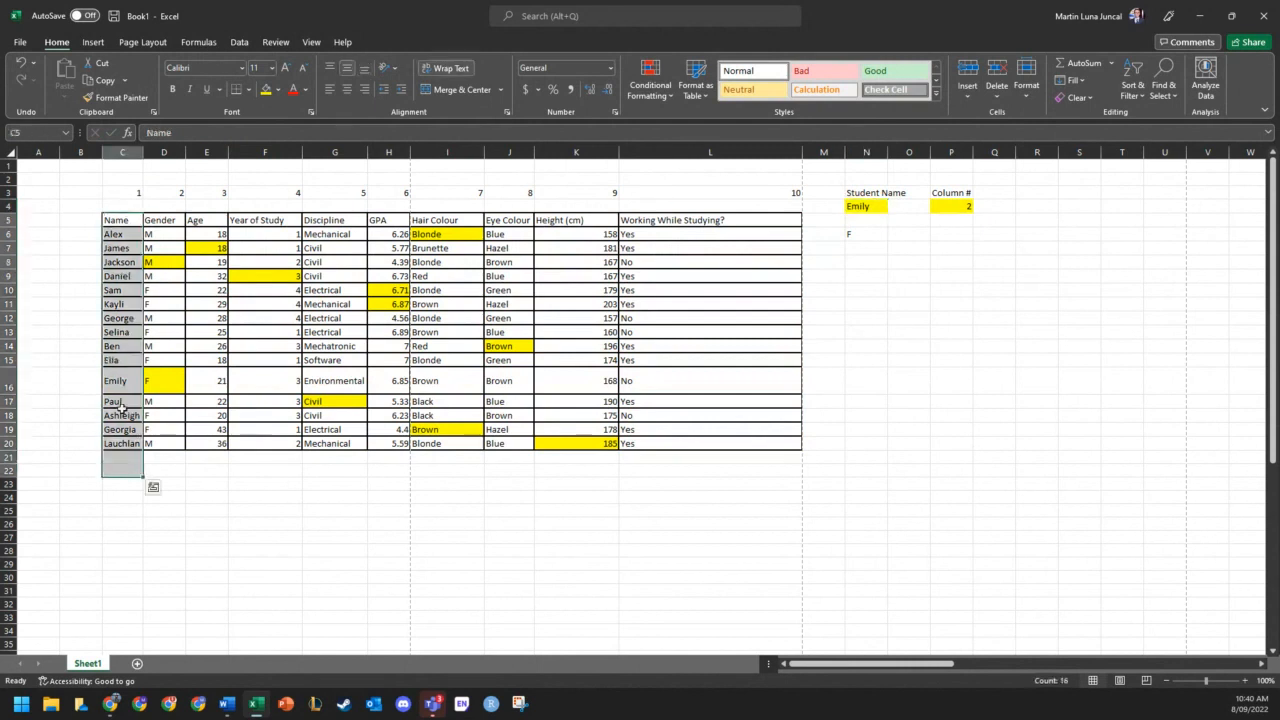
left_click(866, 380)
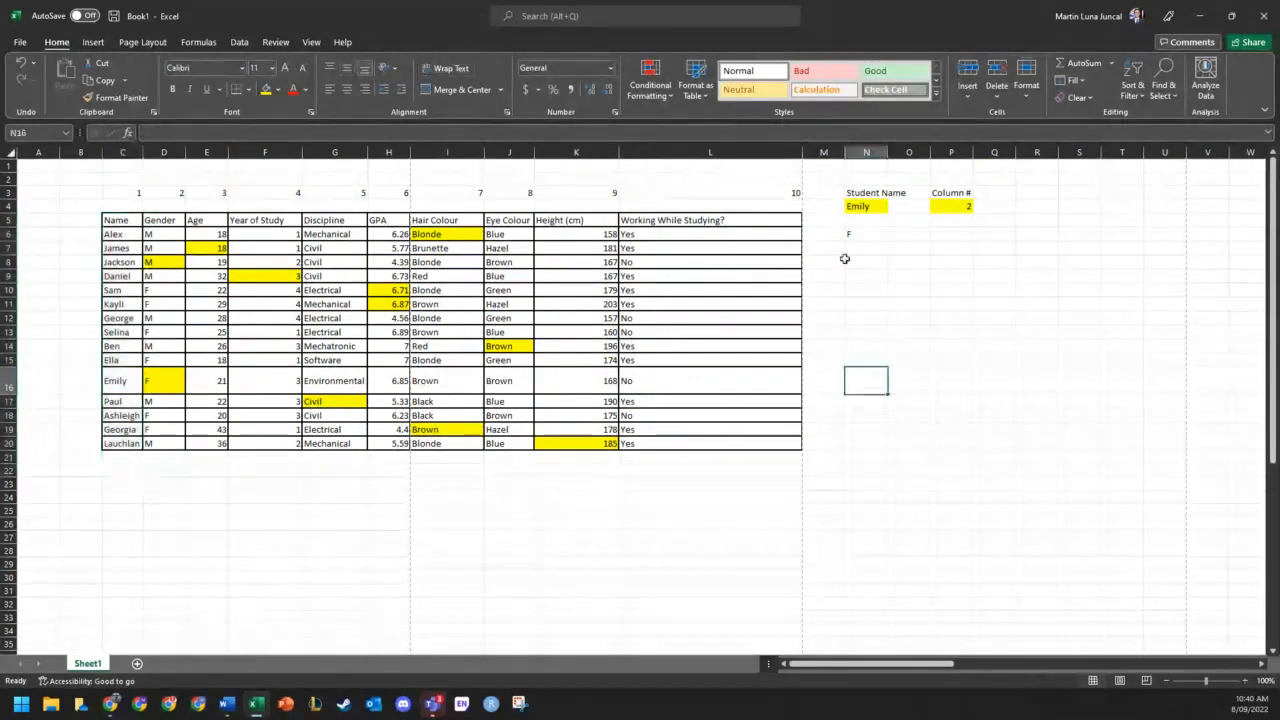
left_click(866, 207)
left_click(388, 133)
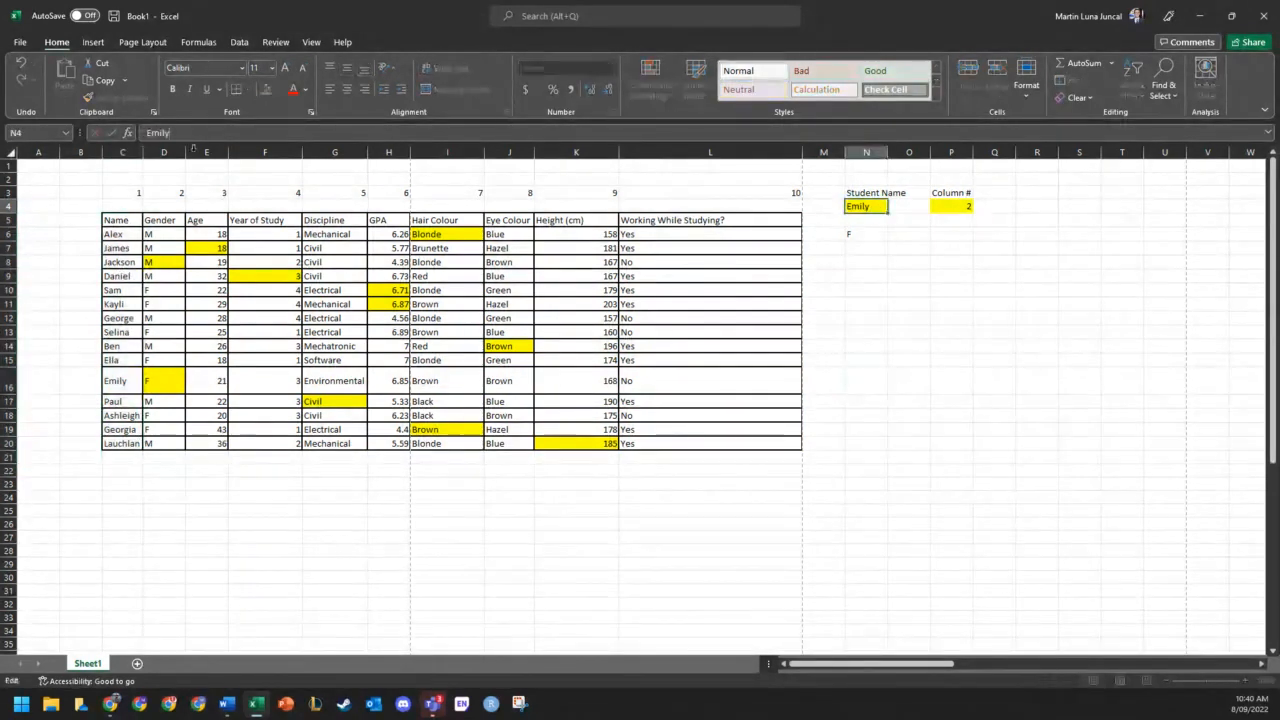
left_click(866, 245)
left_click(855, 235)
left_click(308, 133)
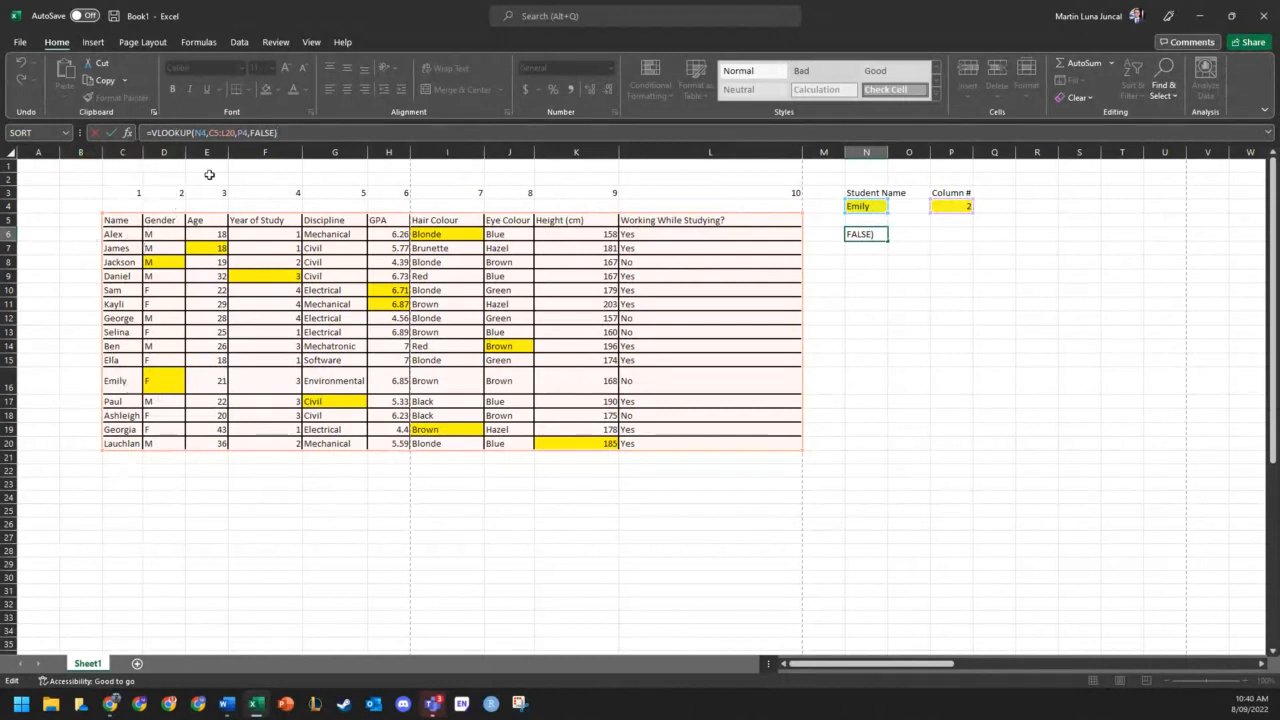
key("Escape")
left_click_drag(123, 220, 121, 520)
left_click(576, 483)
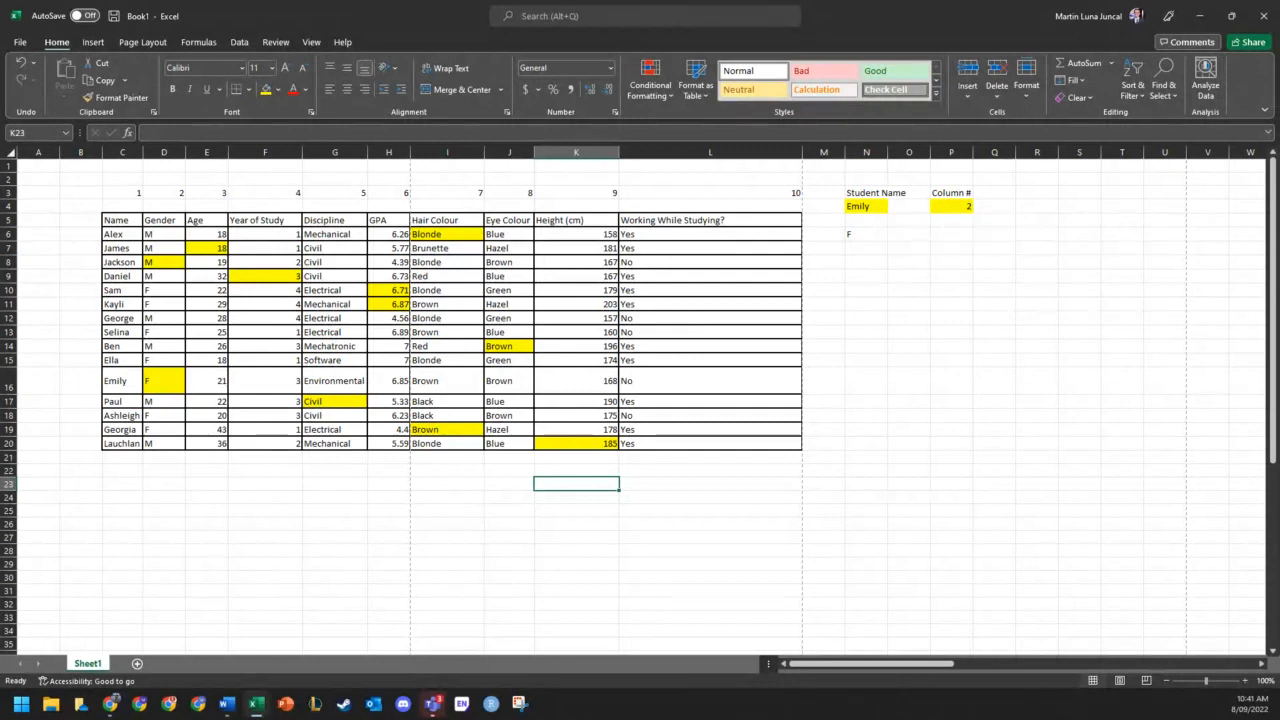
left_click(323, 247)
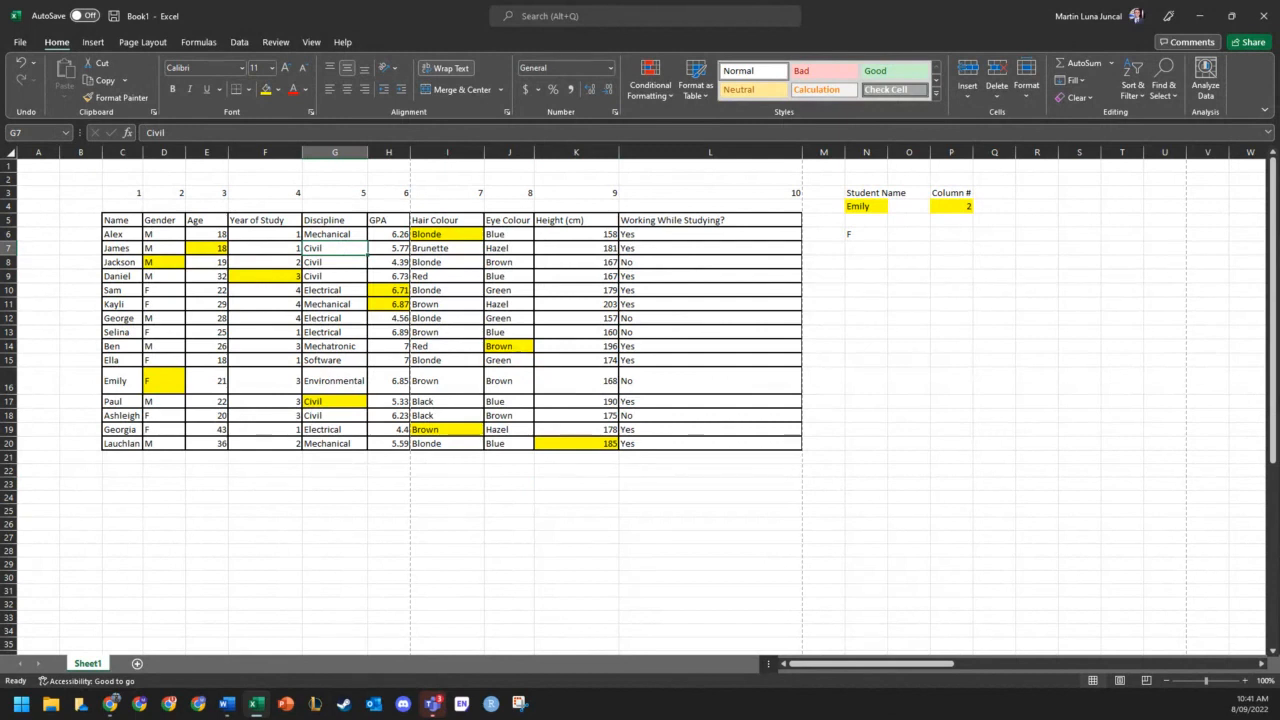
left_click(908, 380)
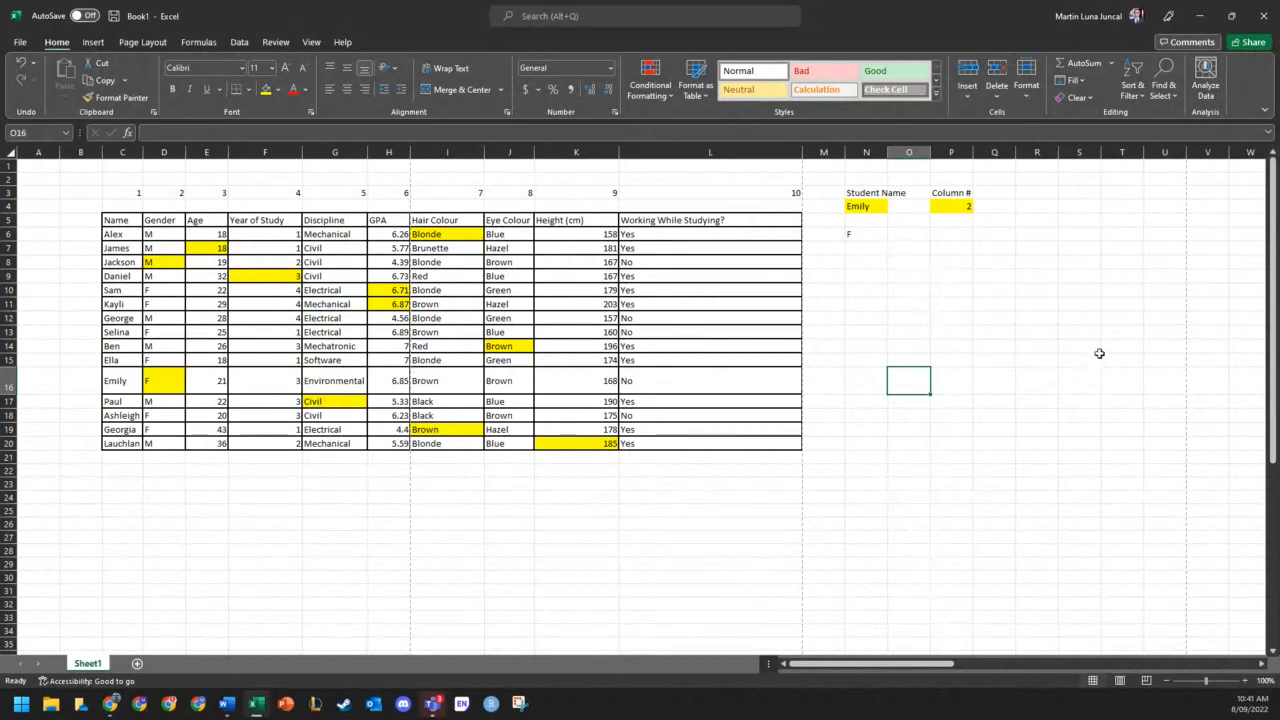
left_click(1010, 346)
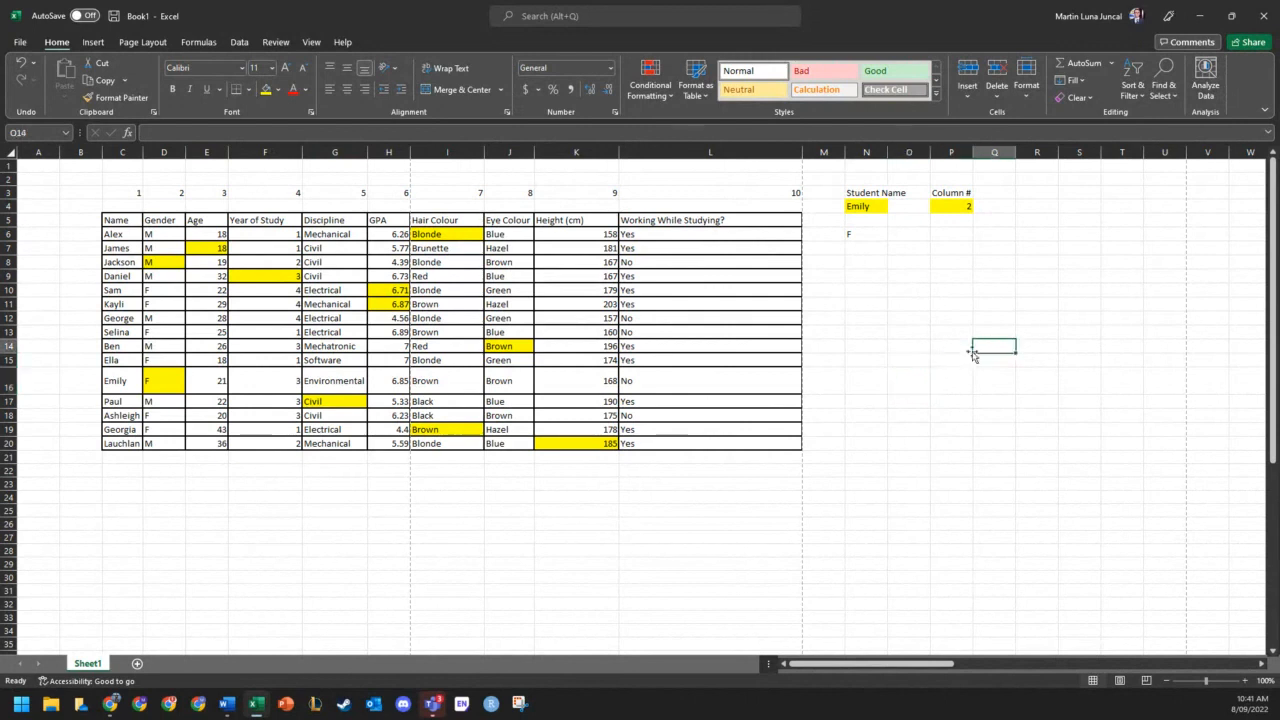
left_click(1036, 221)
left_click(1041, 233)
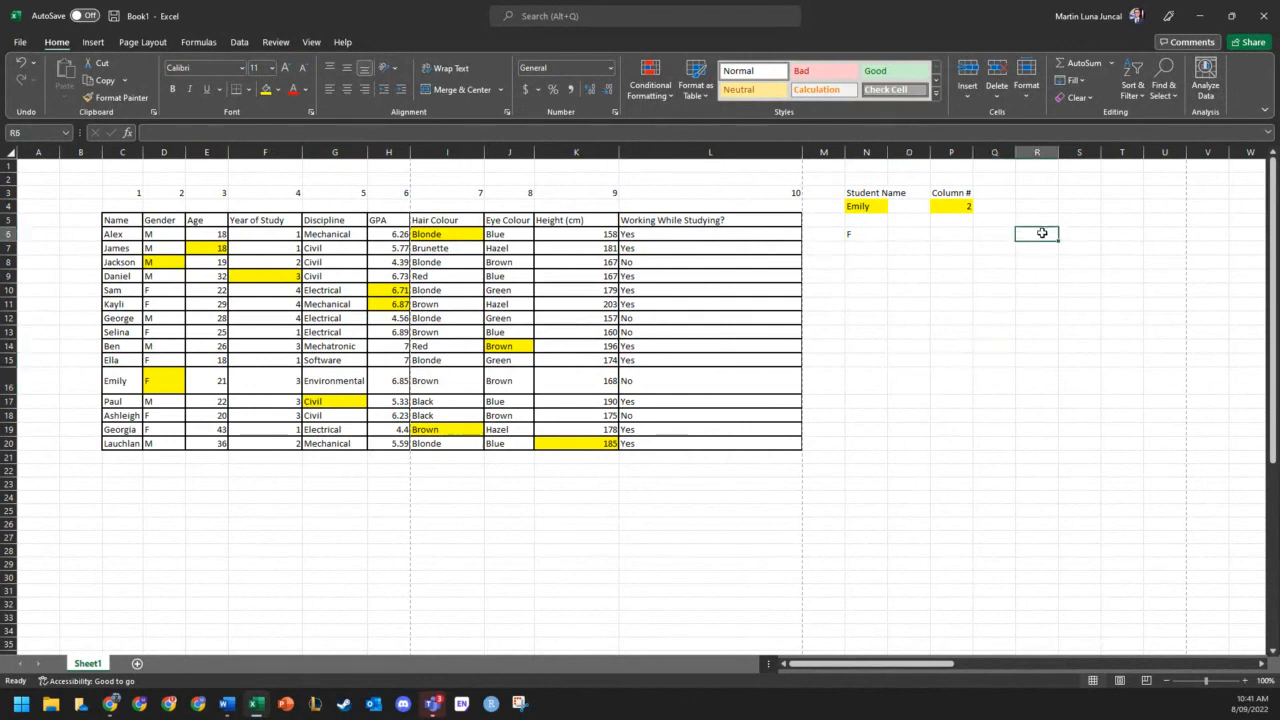
left_click_drag(1056, 240, 1144, 290)
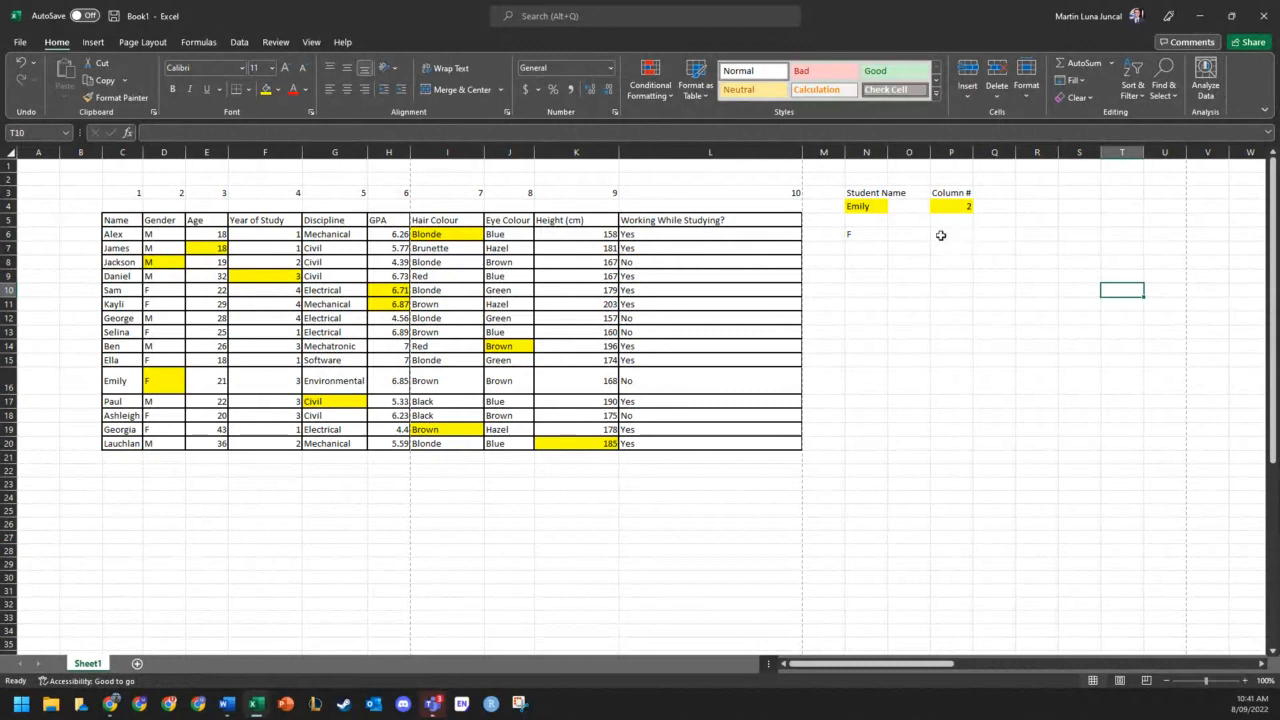
left_click(941, 303)
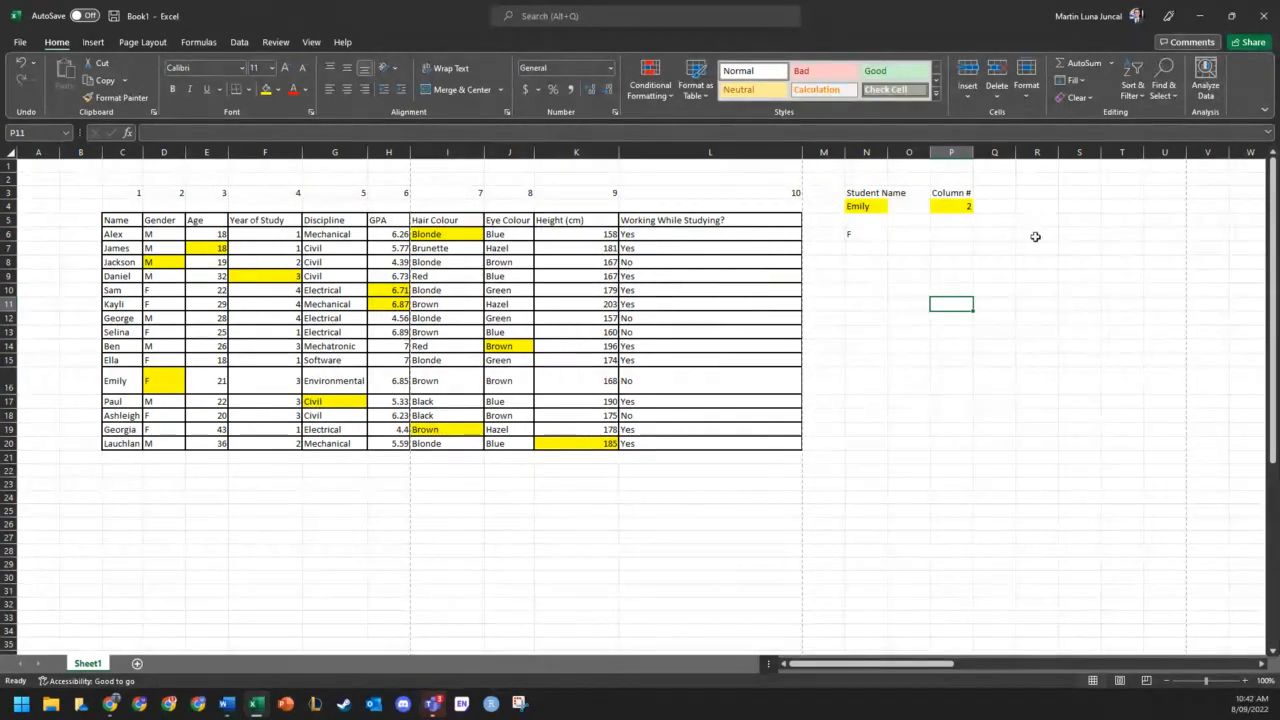
left_click(1024, 238)
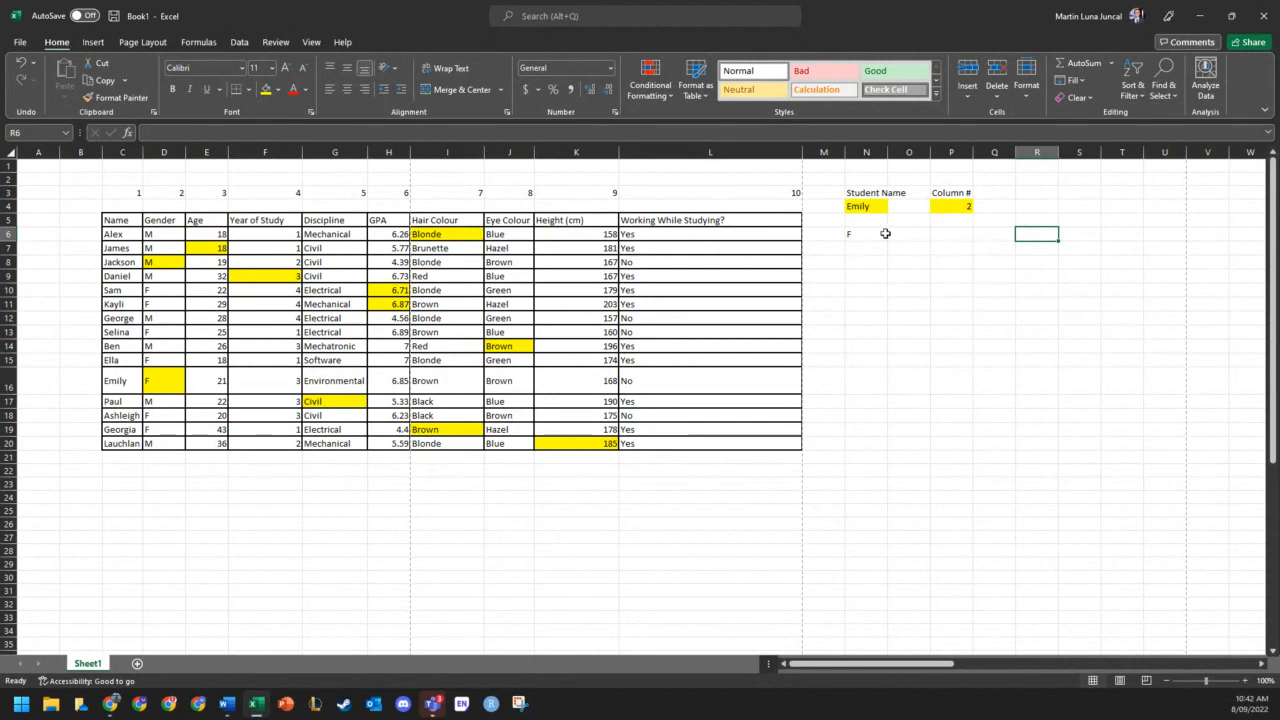
left_click(862, 206)
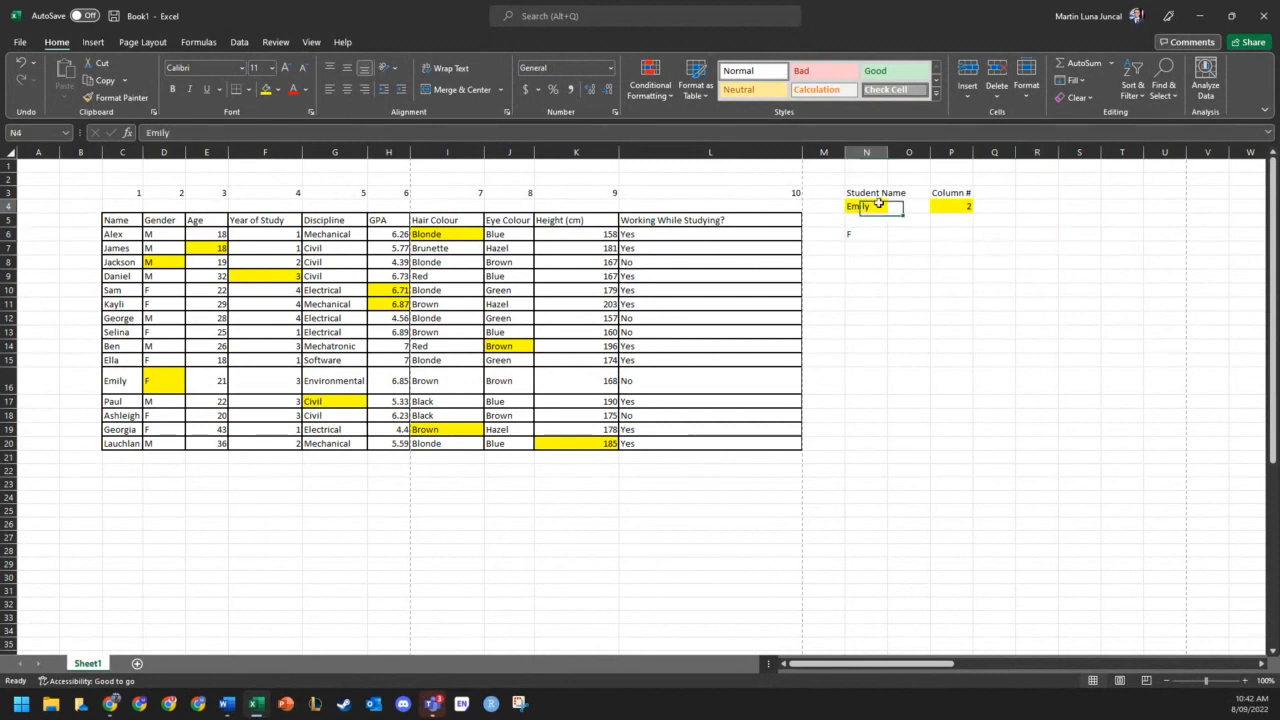
left_click(966, 206)
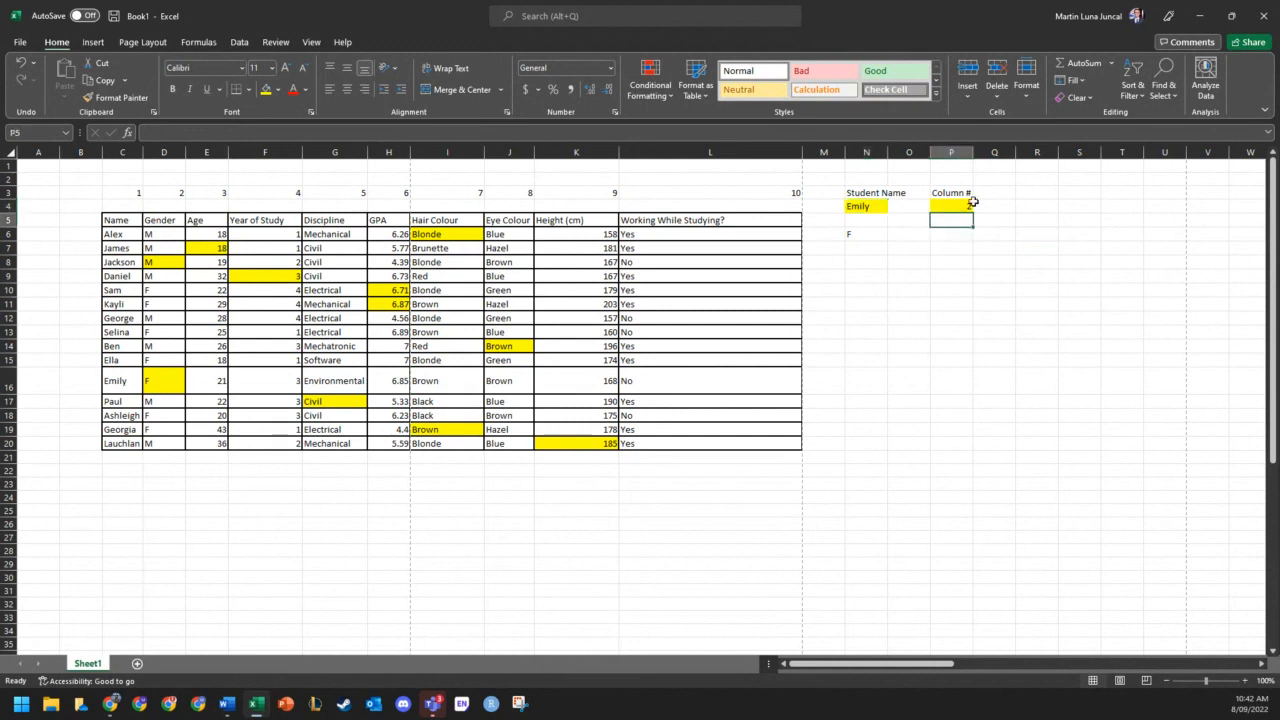
left_click(984, 206)
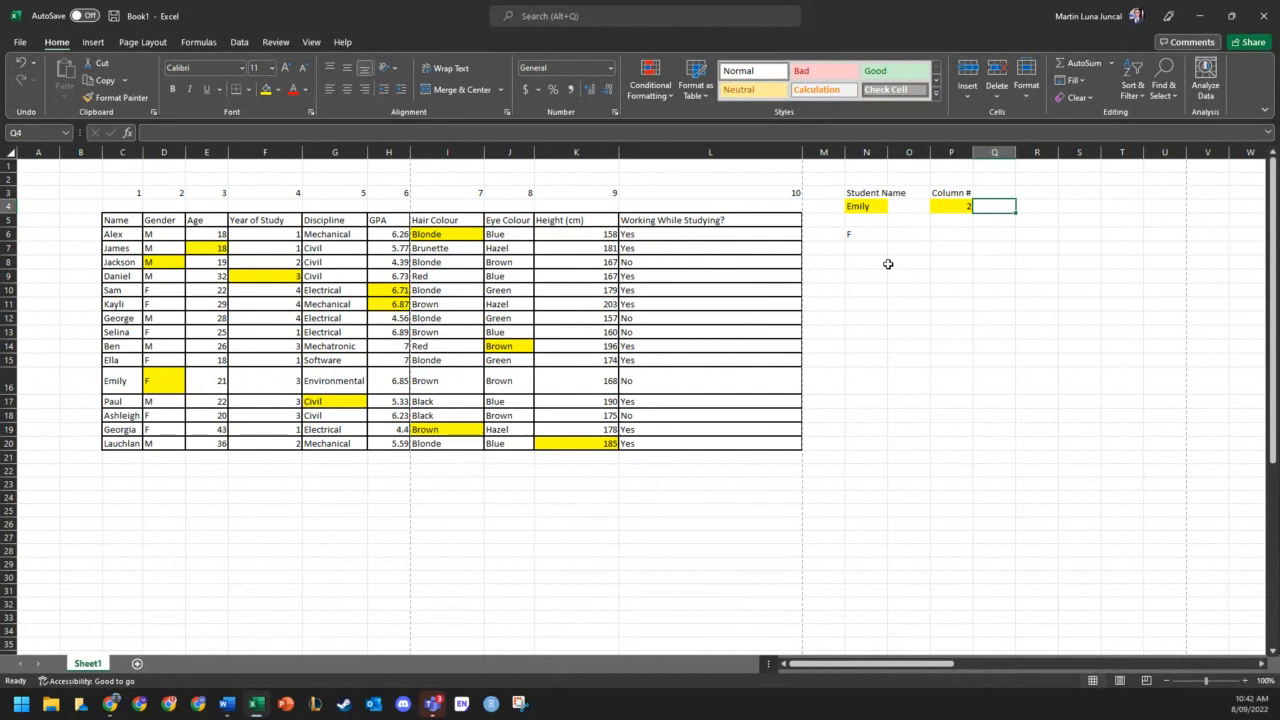
left_click(1036, 332)
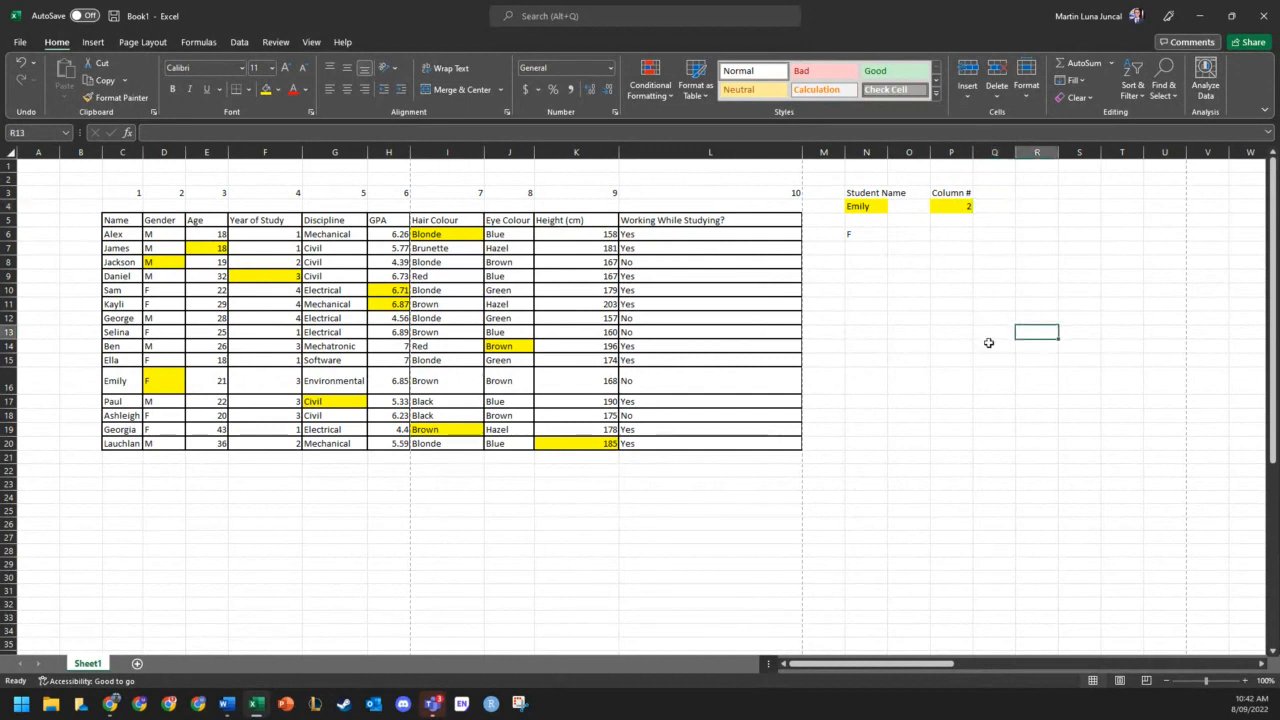
left_click(890, 233)
left_click(996, 287)
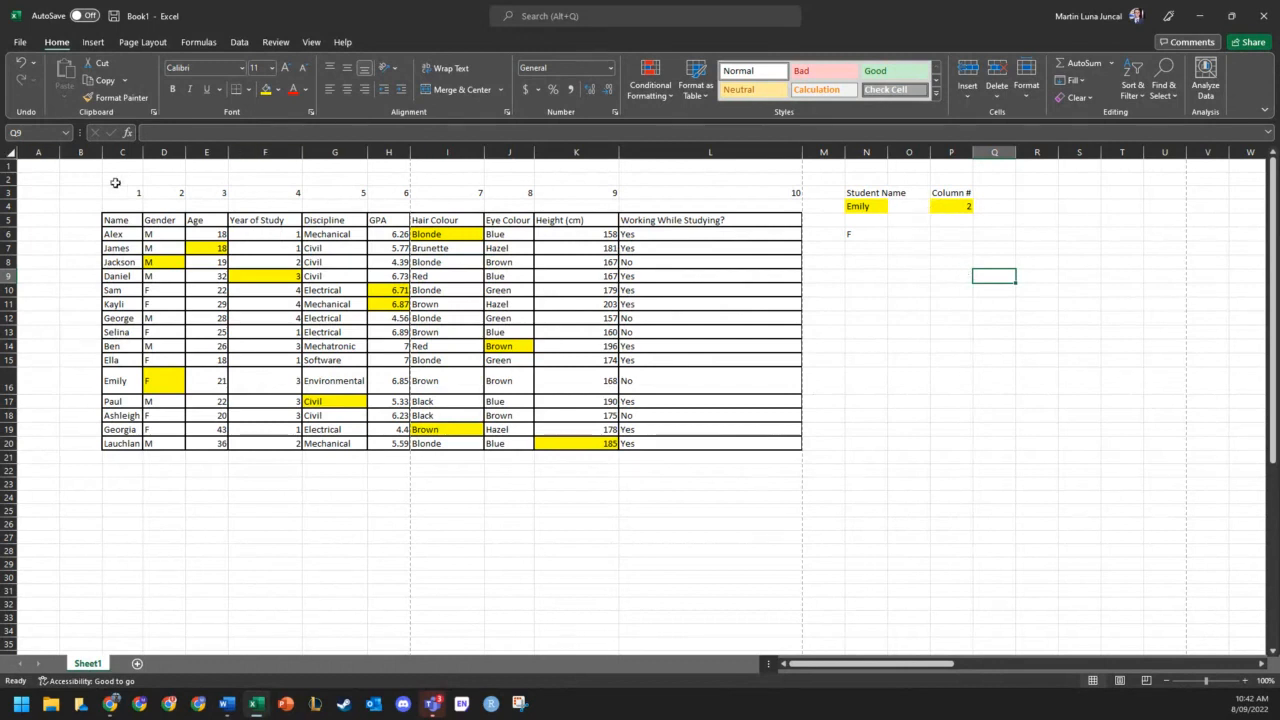
- Review the column numbers above the table and the range_lookup argument of the VLOOKUP formula in N6
left_click_drag(117, 190, 796, 194)
left_click(1165, 381)
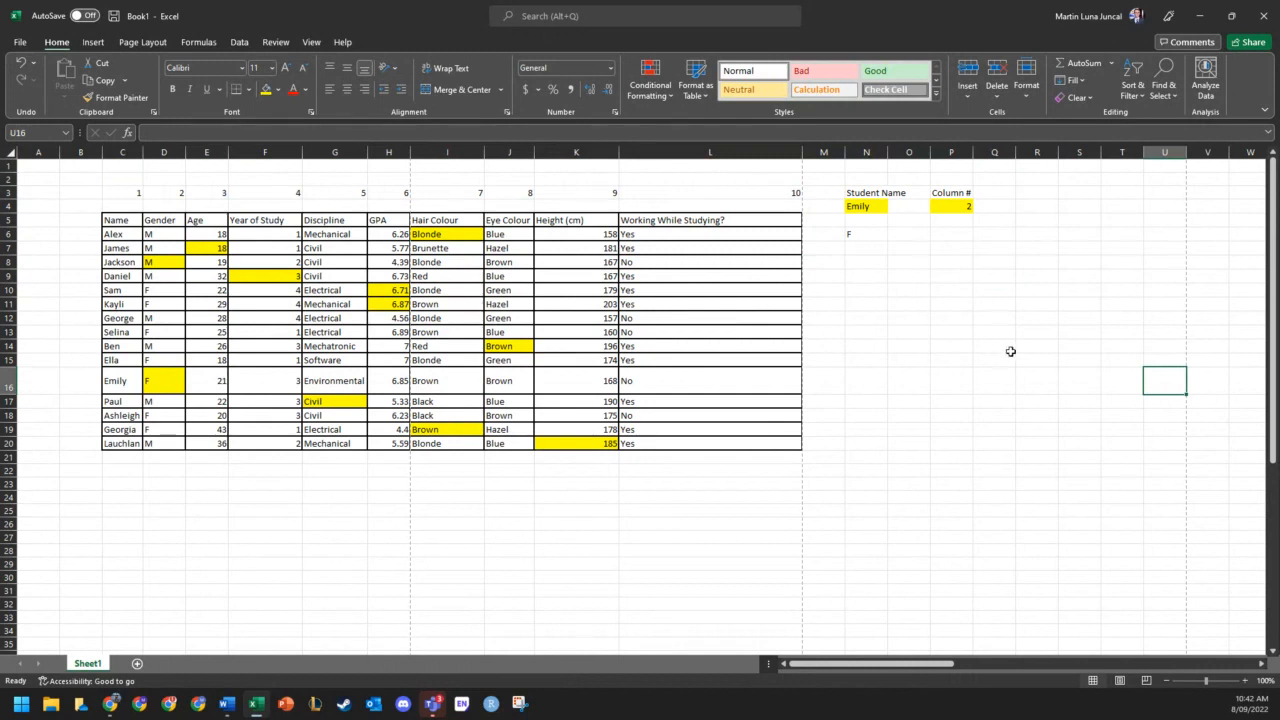
left_click(866, 234)
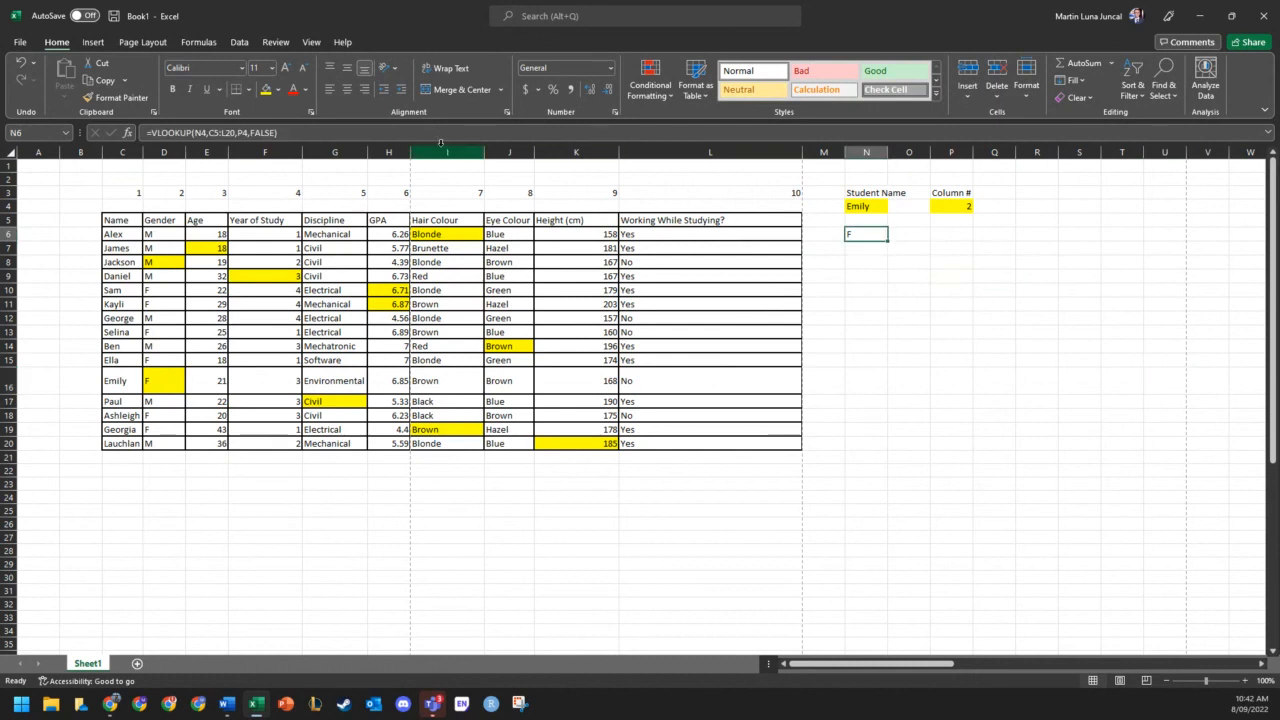
left_click(249, 137)
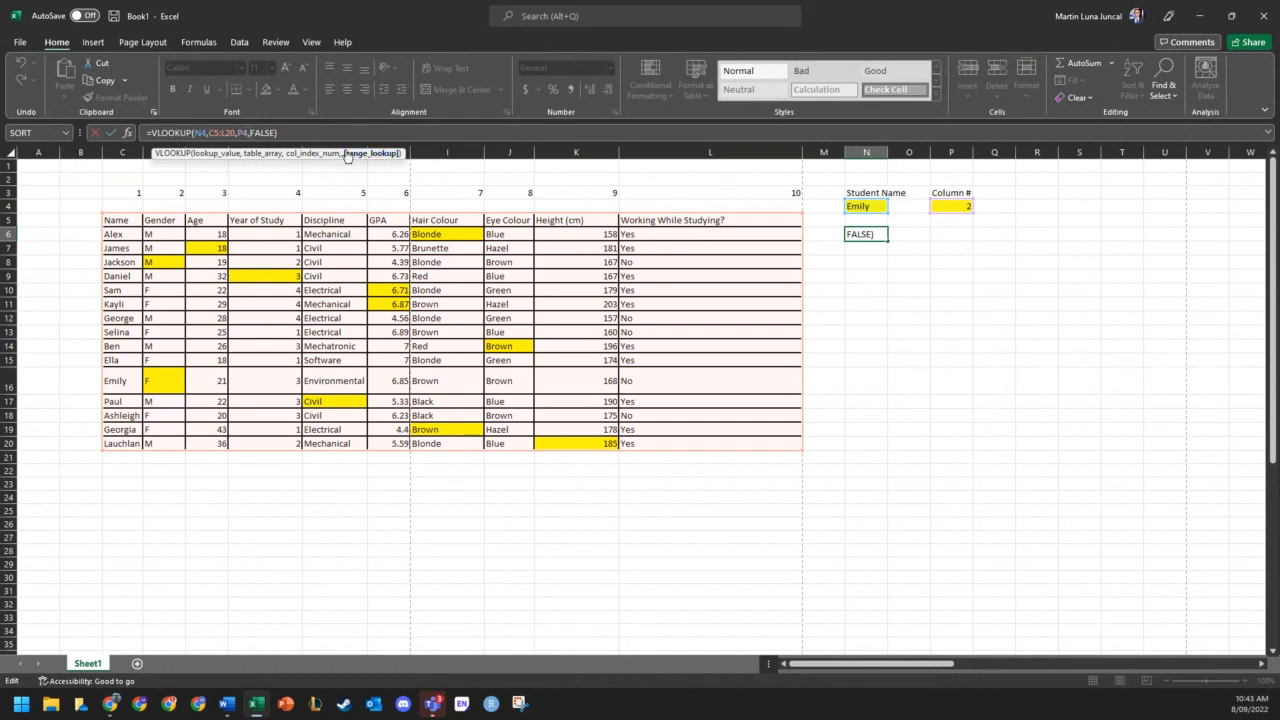
key("ctrl+Return")
left_click(915, 316)
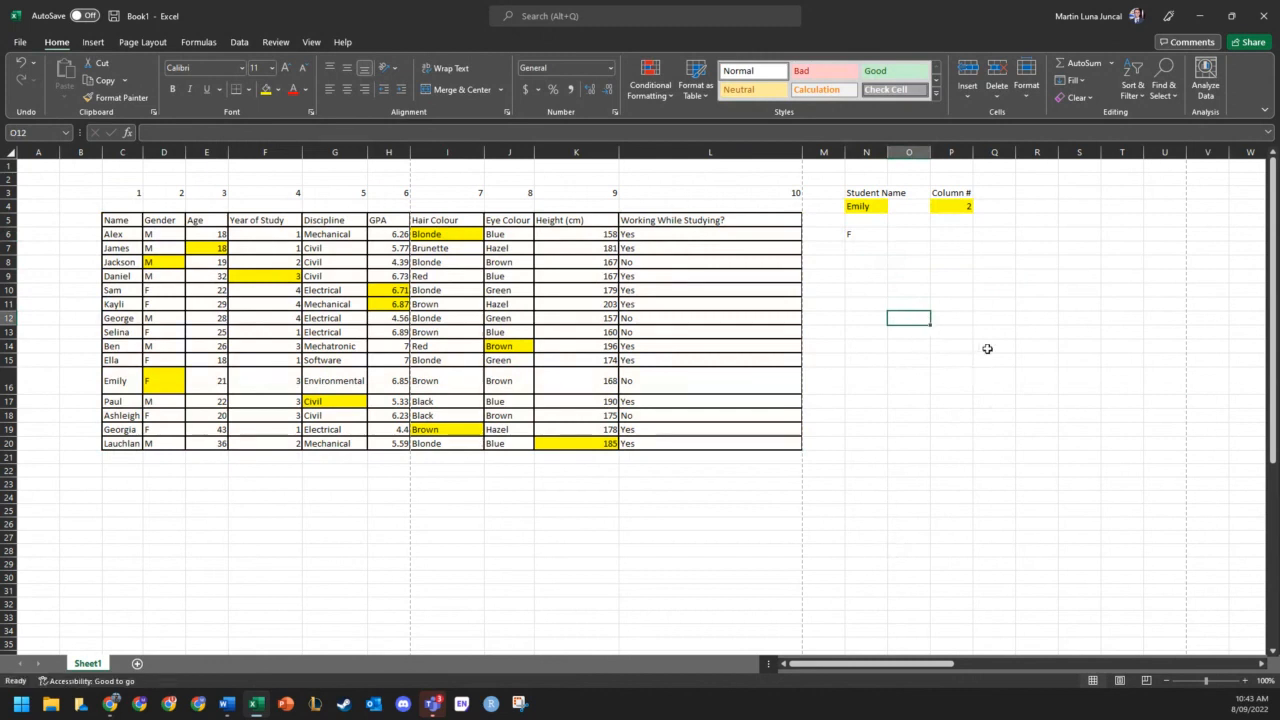
- Enter the name of the student in table row 15 in N4 and column number 9 in P4
left_click(858, 209)
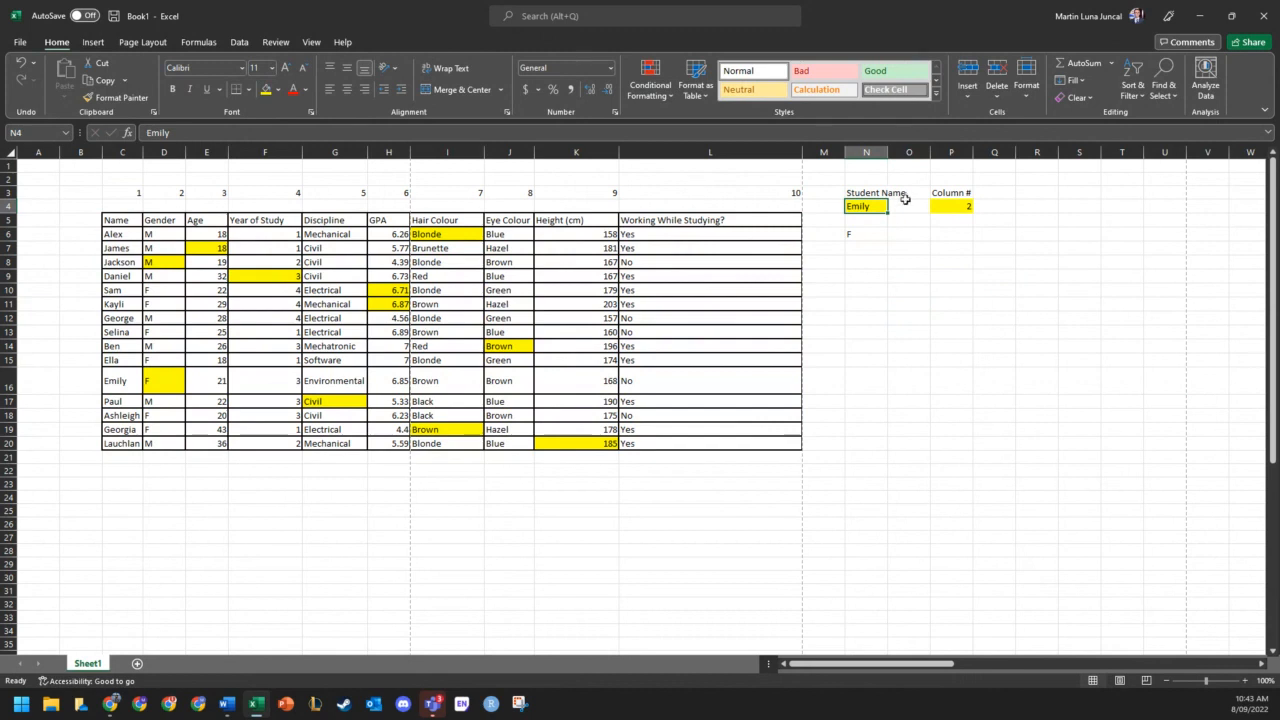
type("Ellas")
key("Return")
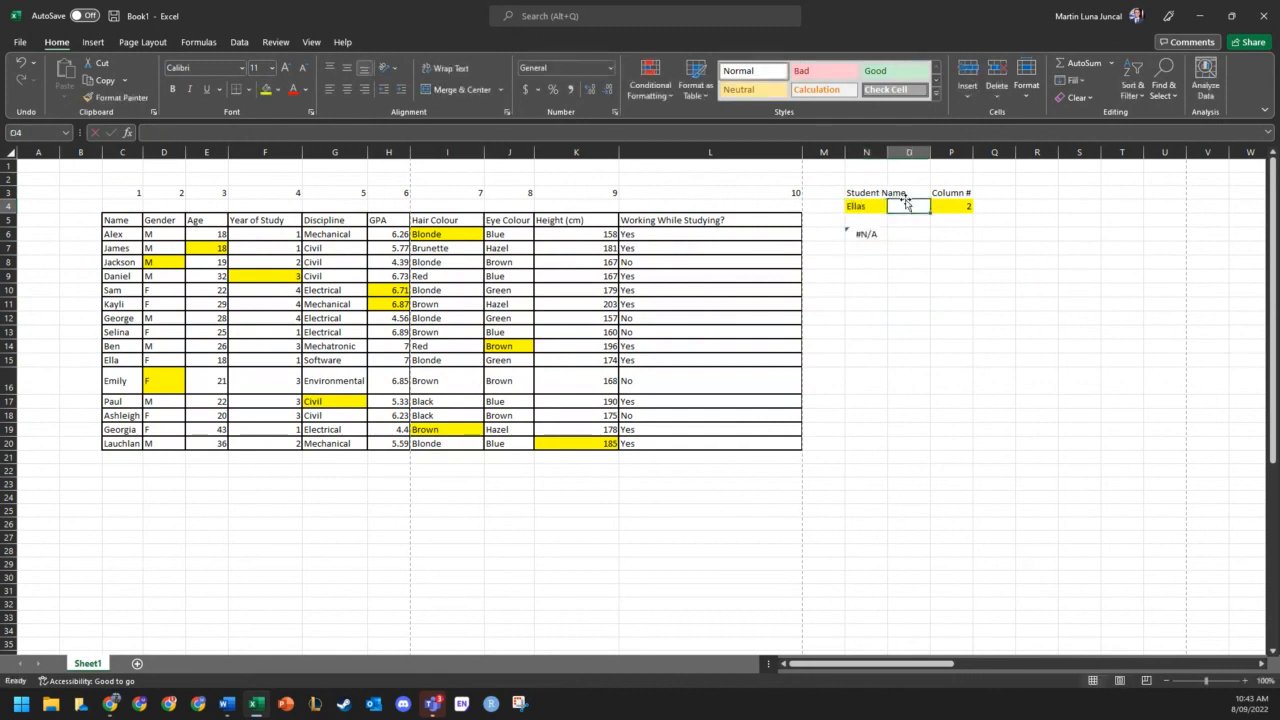
key("Up")
type("Ella")
key("Tab")
key("Tab")
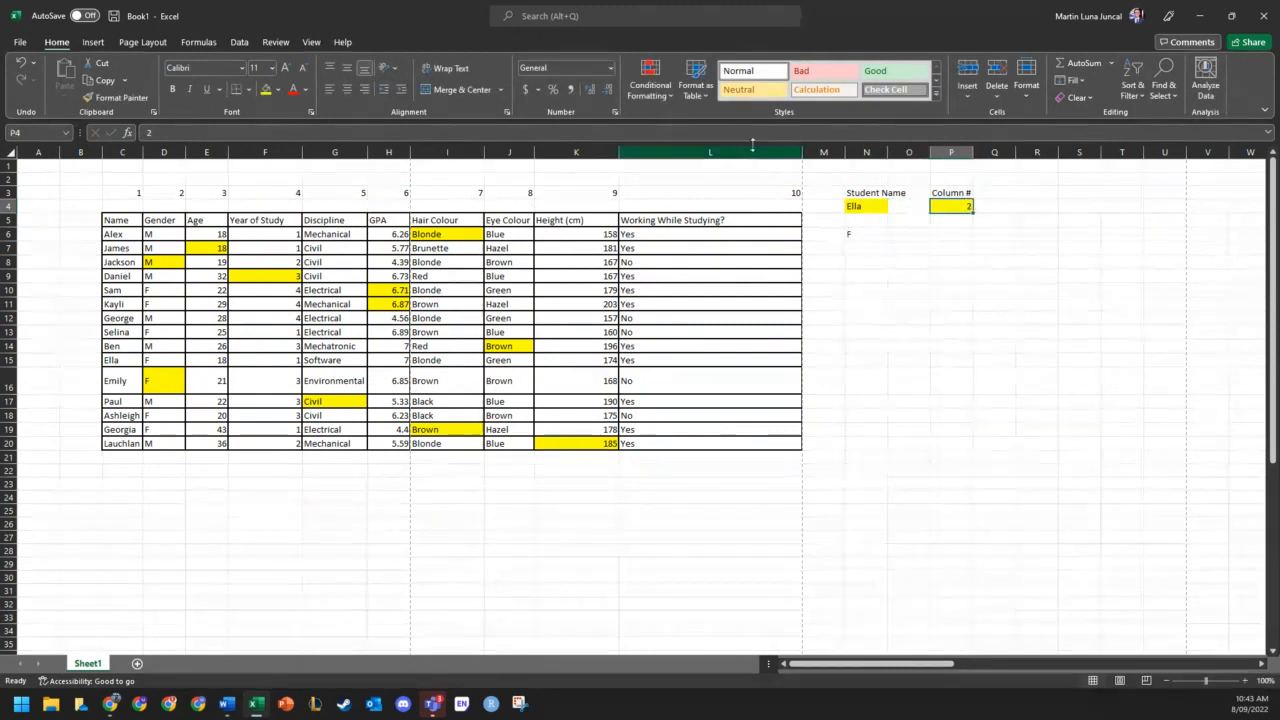
type("9")
key("Return")
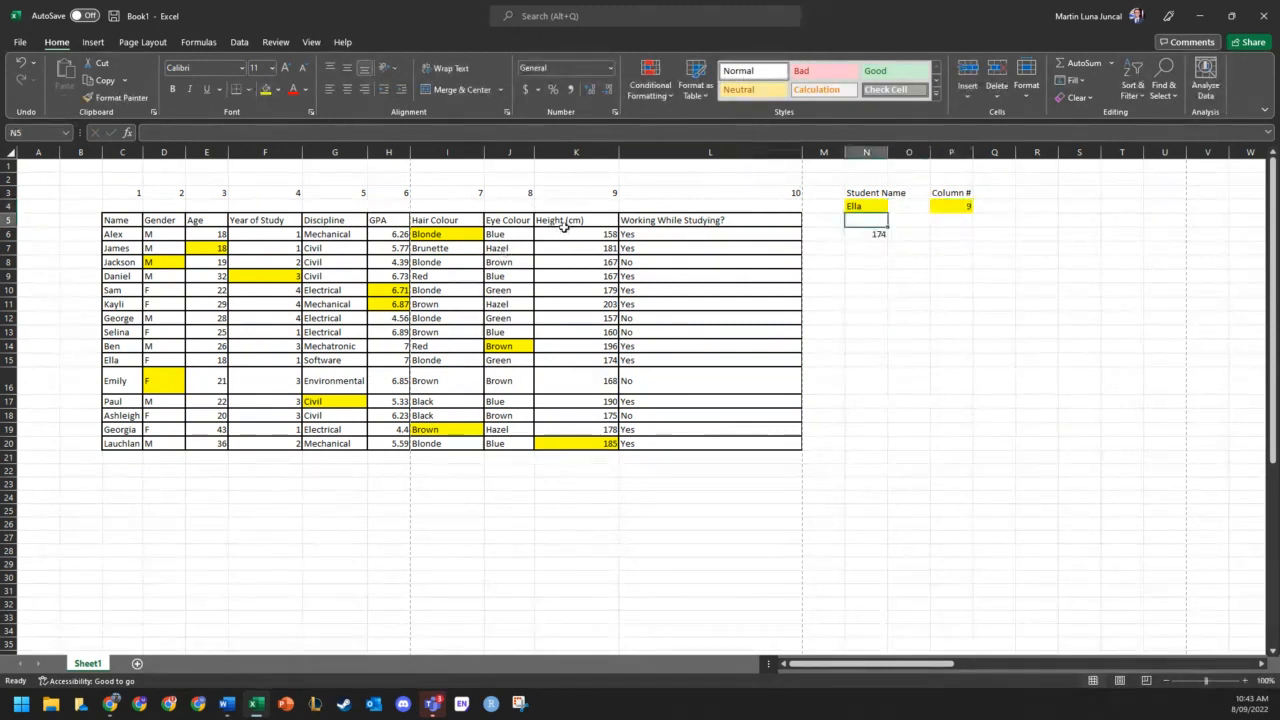
- Fill the matching Height cell K15 with yellow
left_click(599, 358)
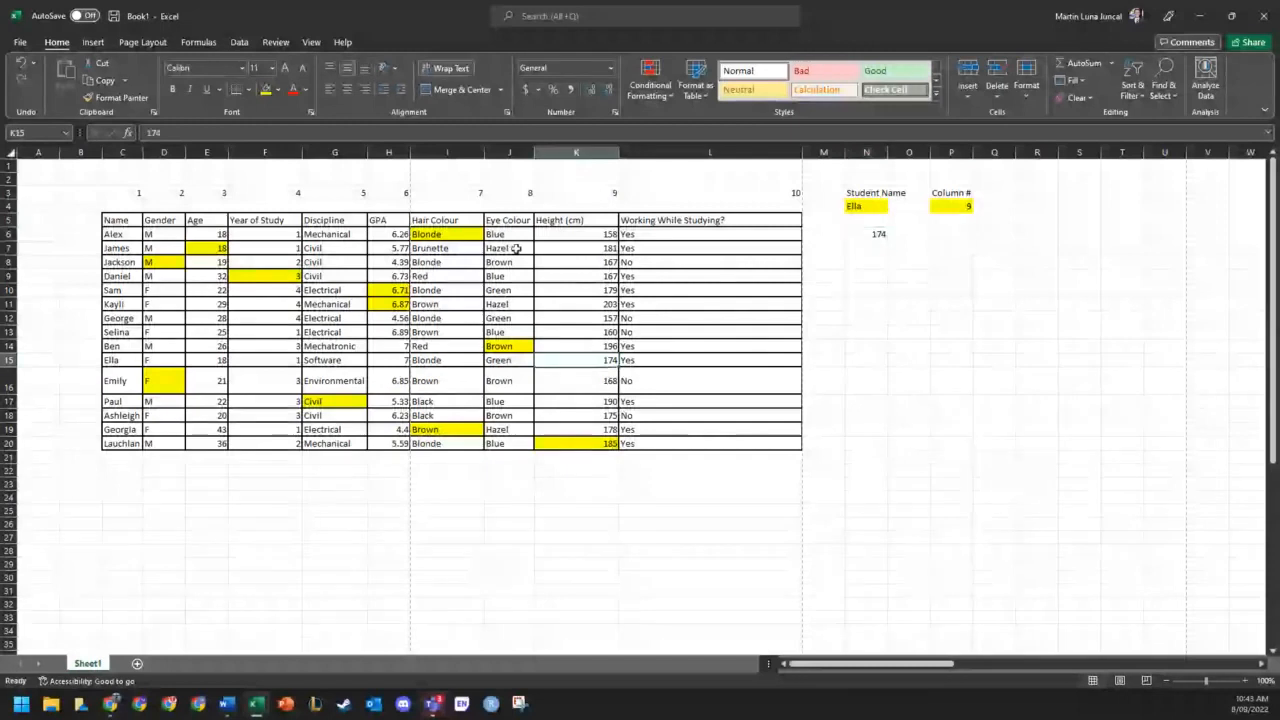
left_click(265, 89)
left_click(991, 274)
- Enter the name of the student in table row 12 in N4 and column number 10 in P4
left_click(865, 206)
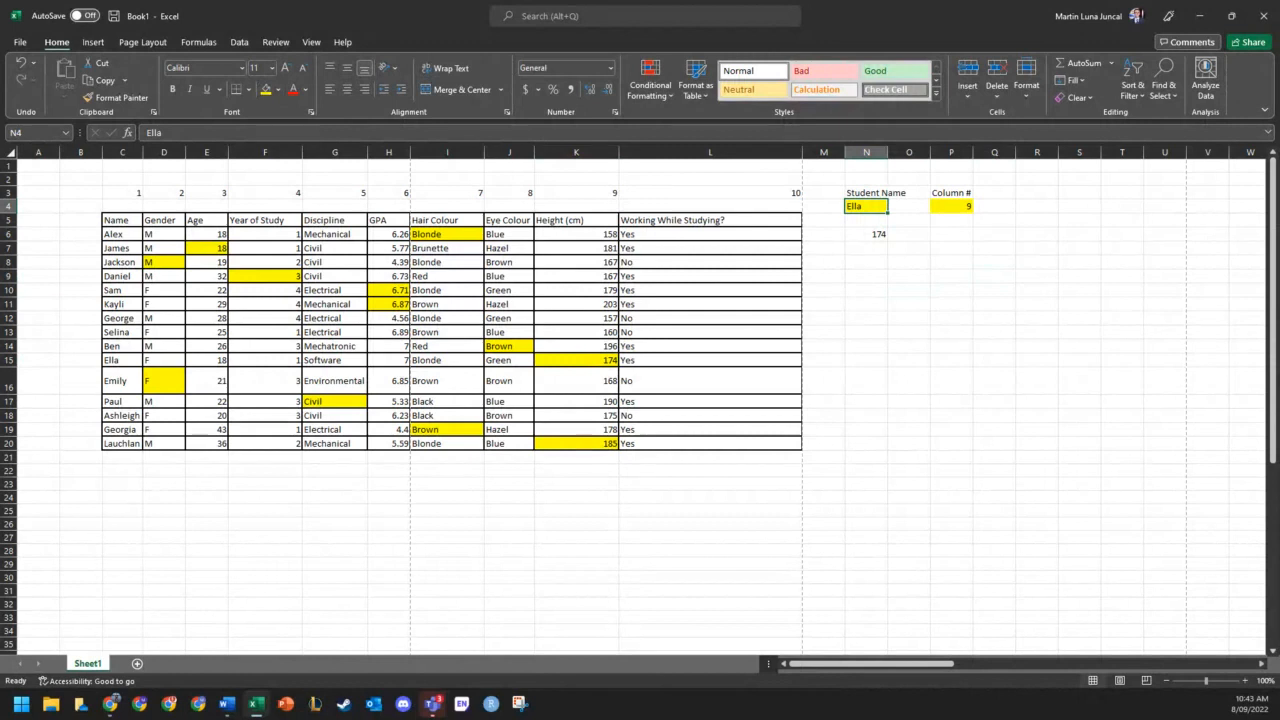
type("George")
key("Tab")
key("Tab")
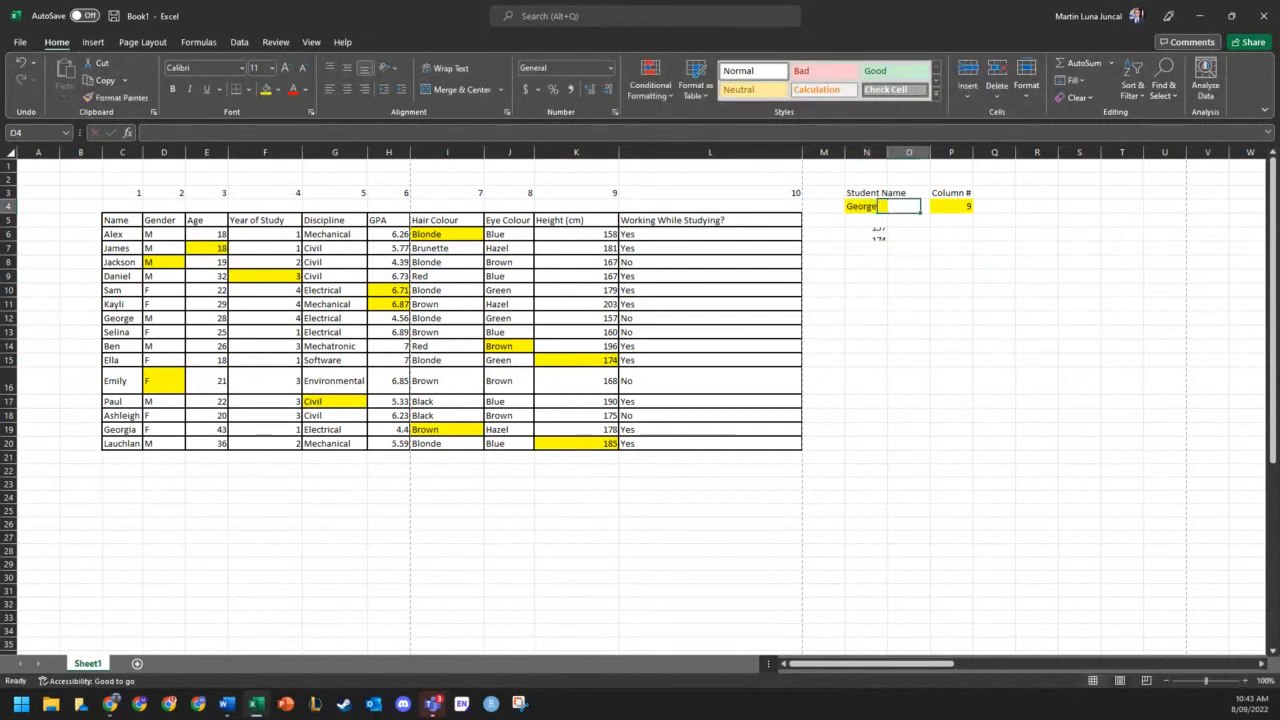
type("10")
key("Return")
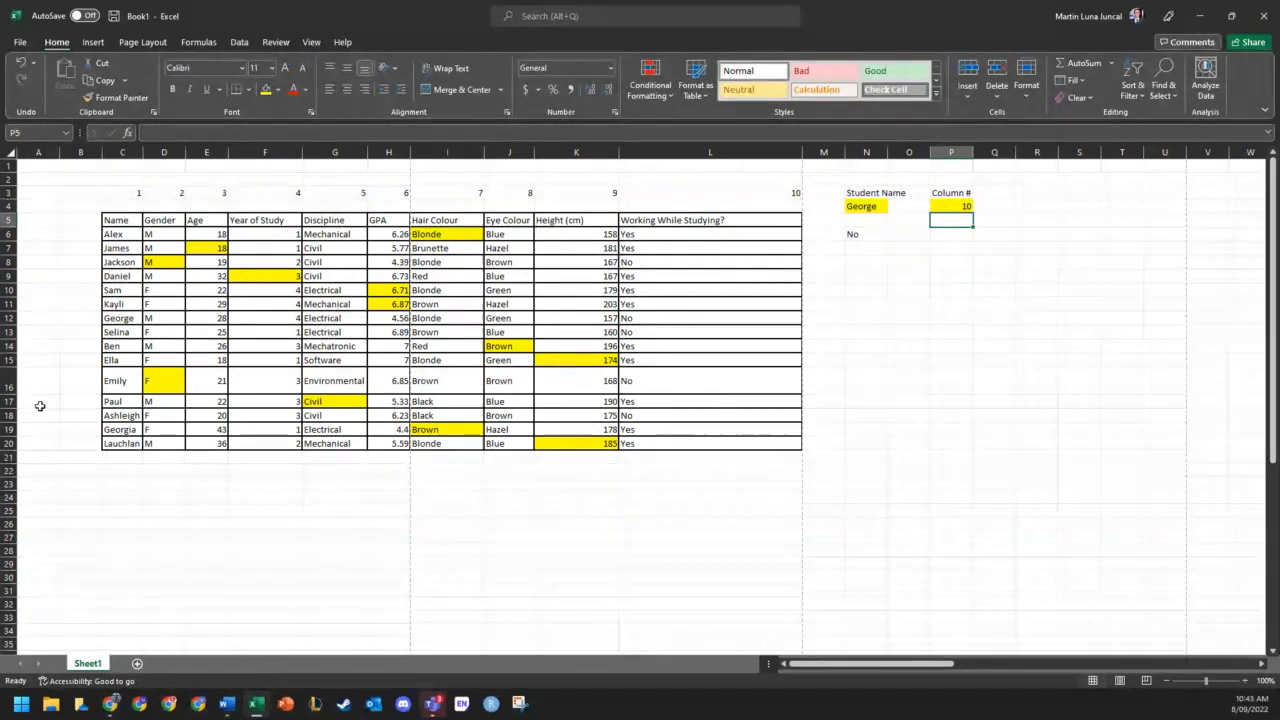
- Fill the matching Working While Studying? cell L12 with yellow
left_click(681, 321)
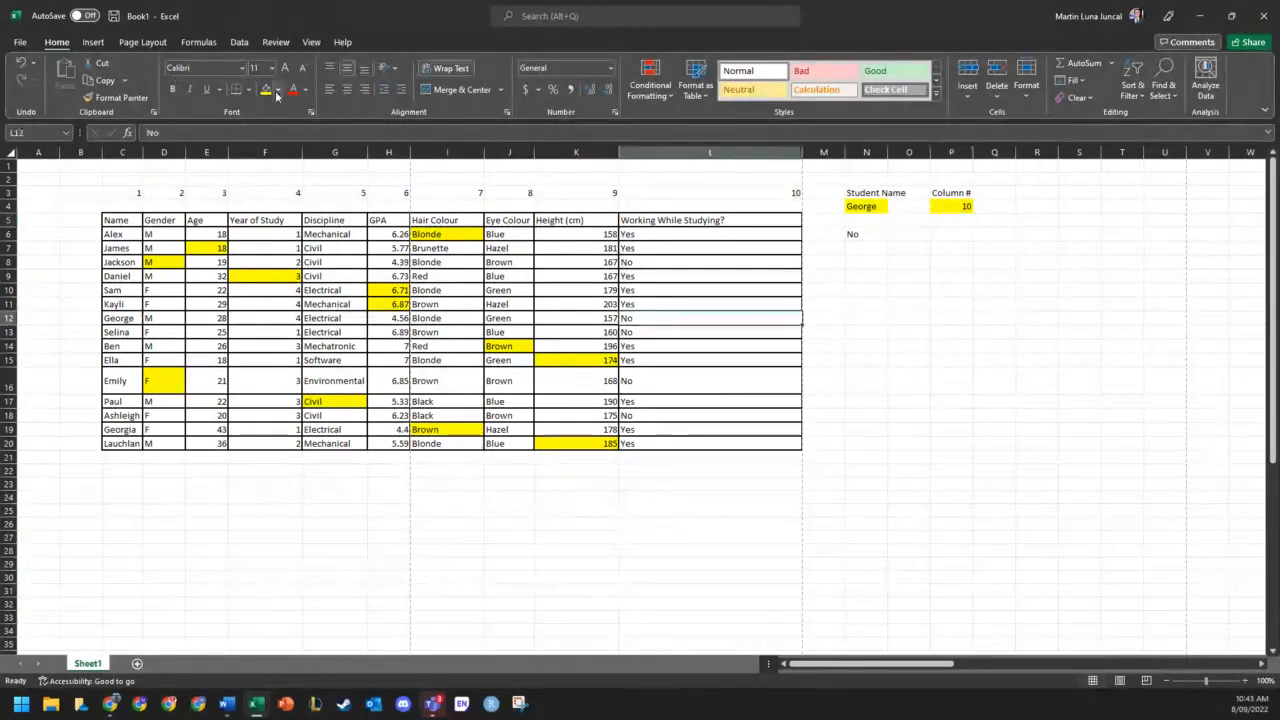
left_click(267, 90)
left_click(951, 304)
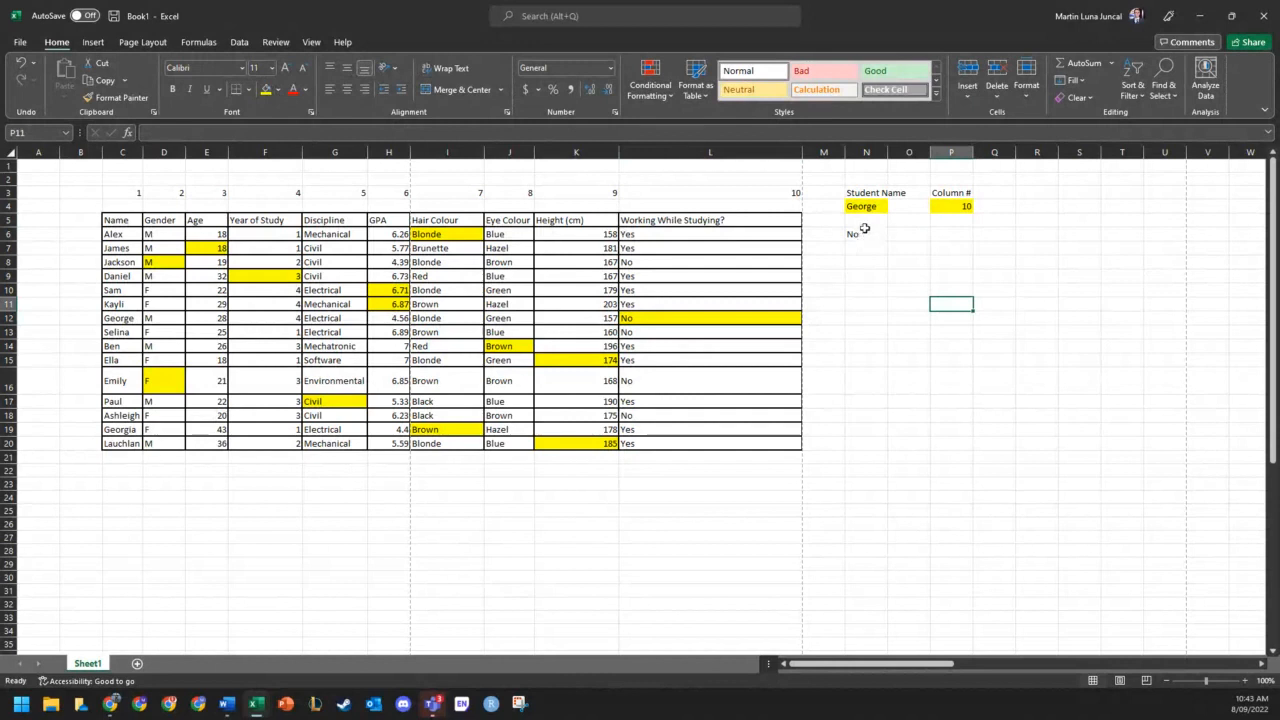
- Enter the name of the student in table row 13 in N4 and column number 3 in P4
left_click(876, 205)
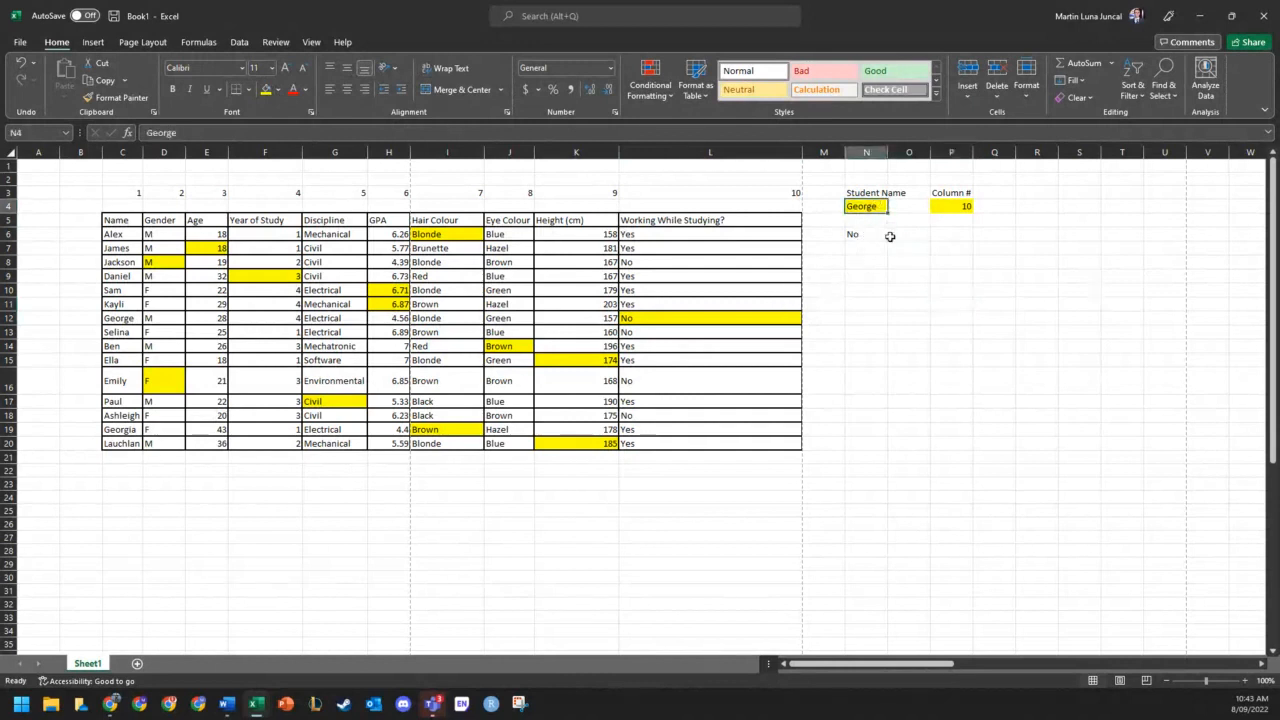
type("Selina")
key("Tab")
key("Tab")
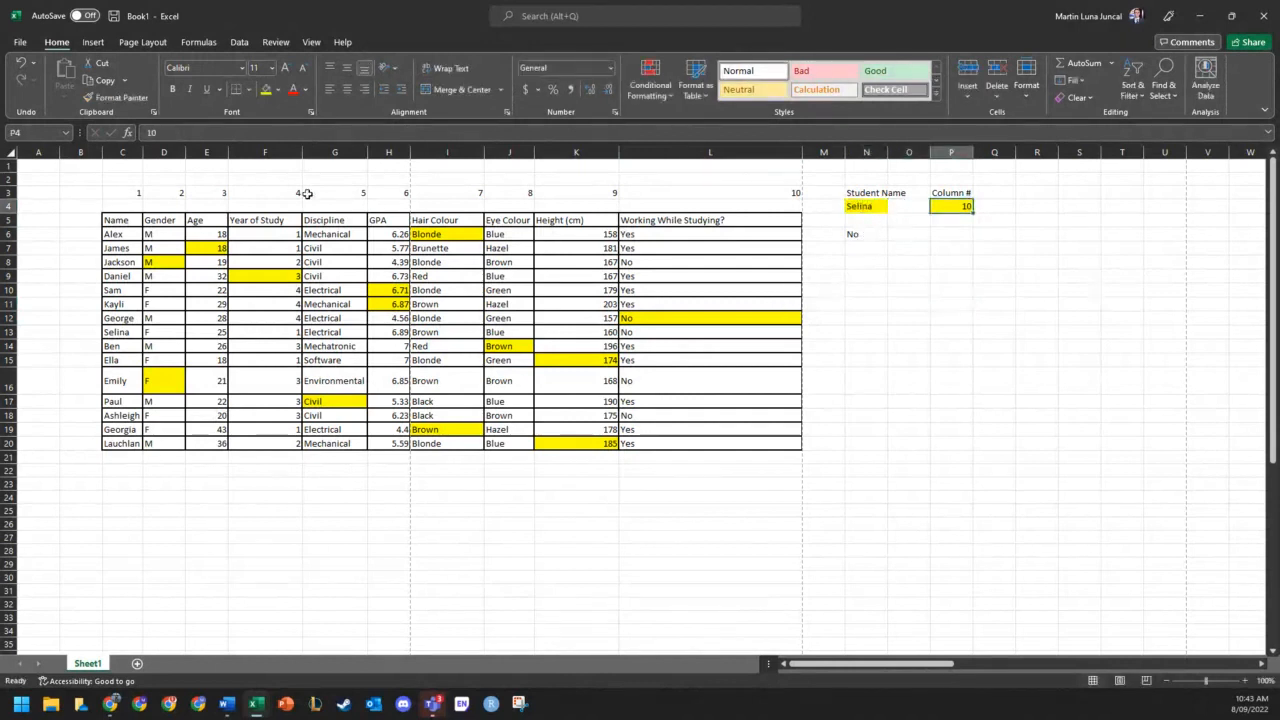
type("3")
key("Return")
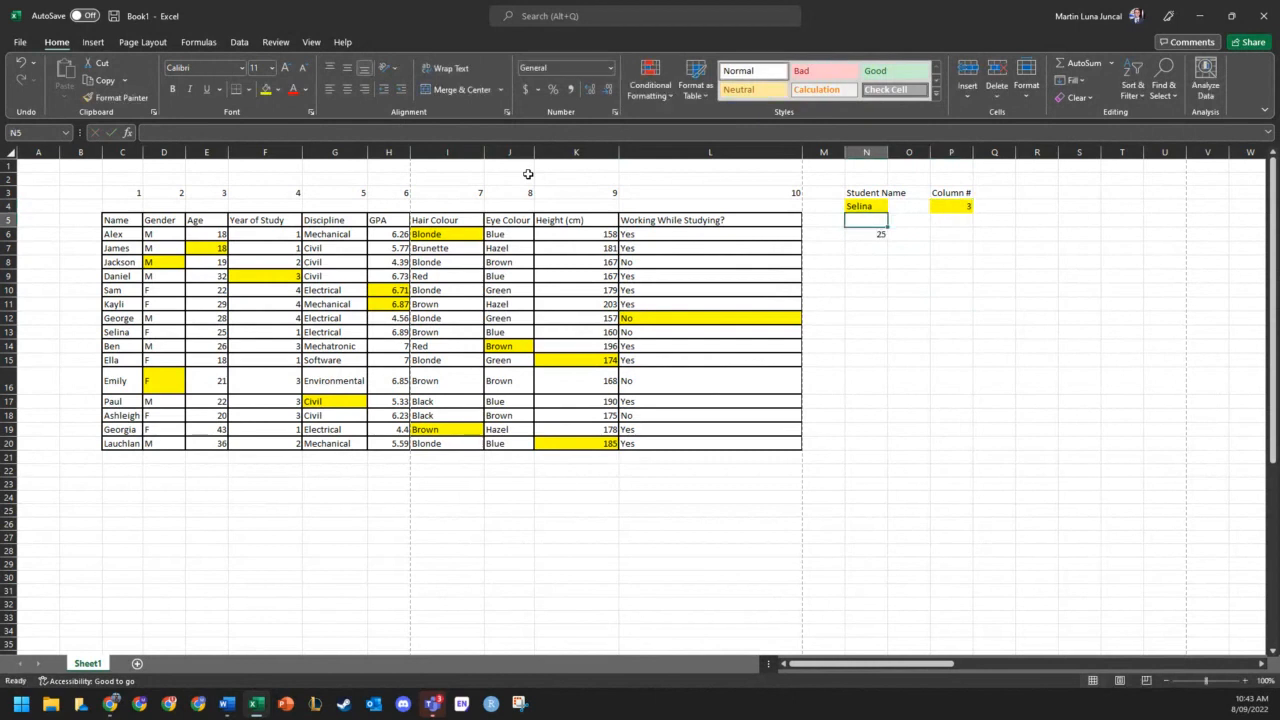
- Fill the matching Age cell E13 with yellow
left_click(862, 232)
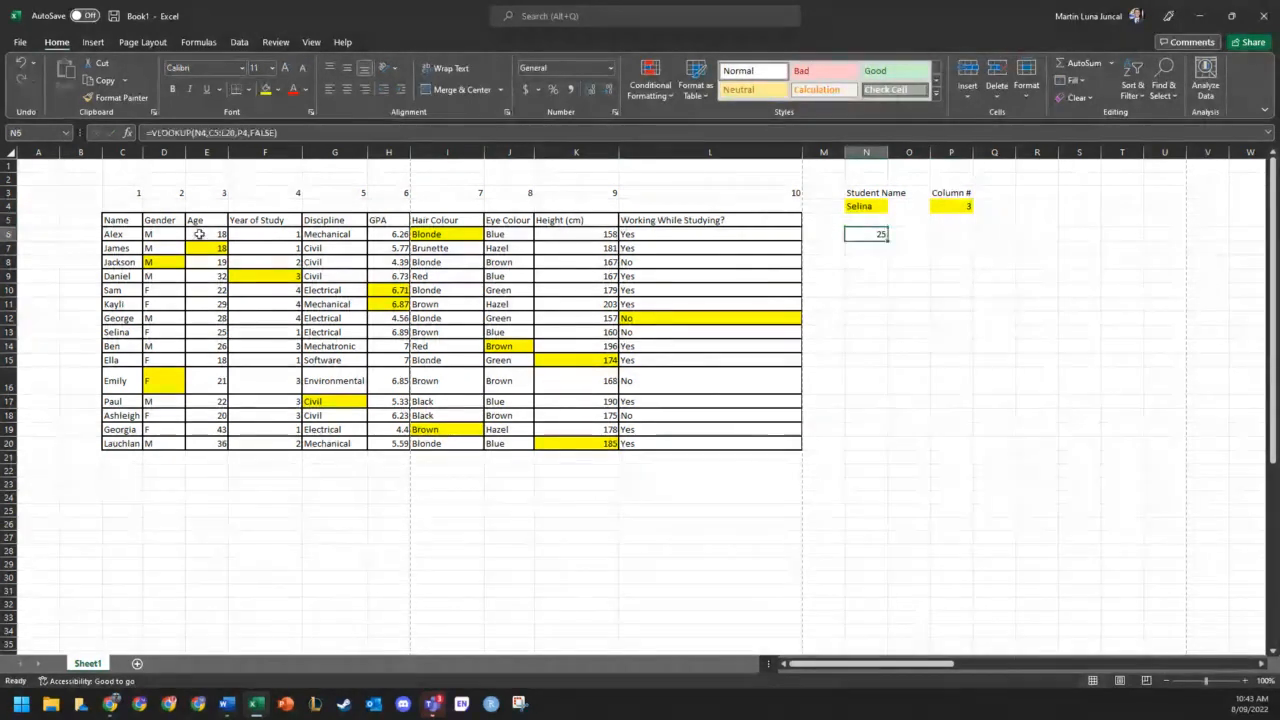
left_click(212, 331)
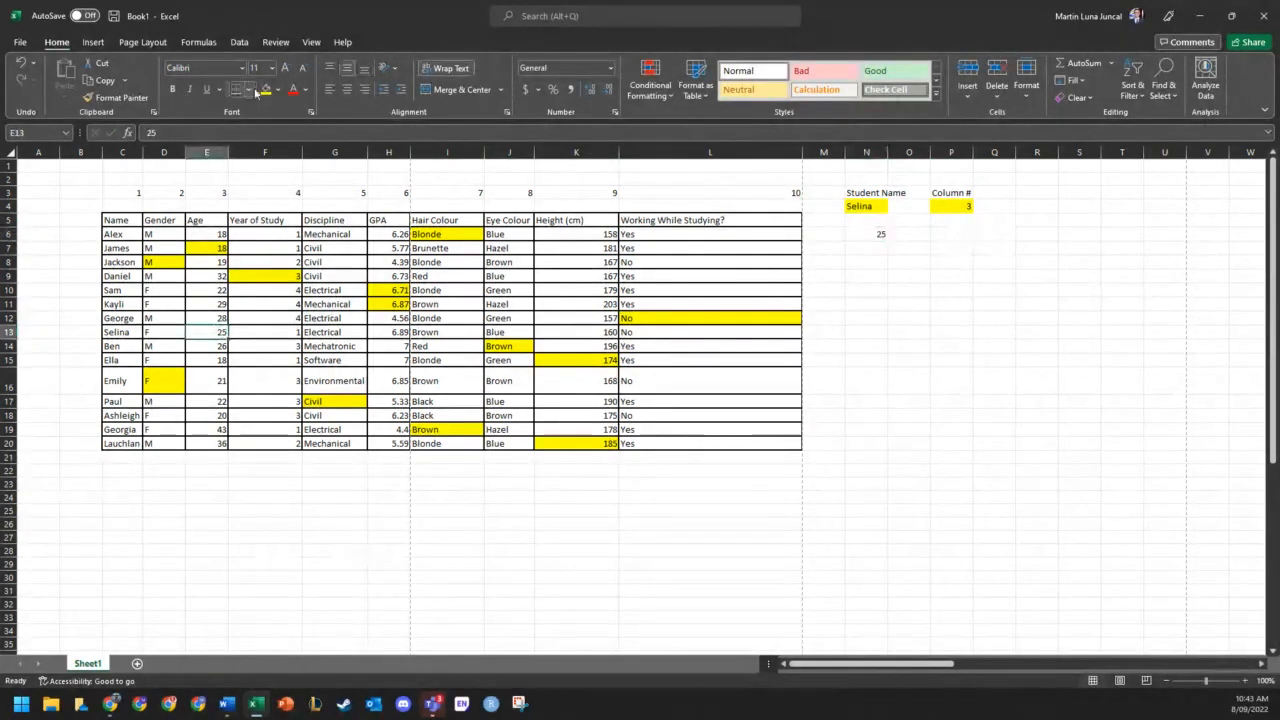
left_click(1040, 331)
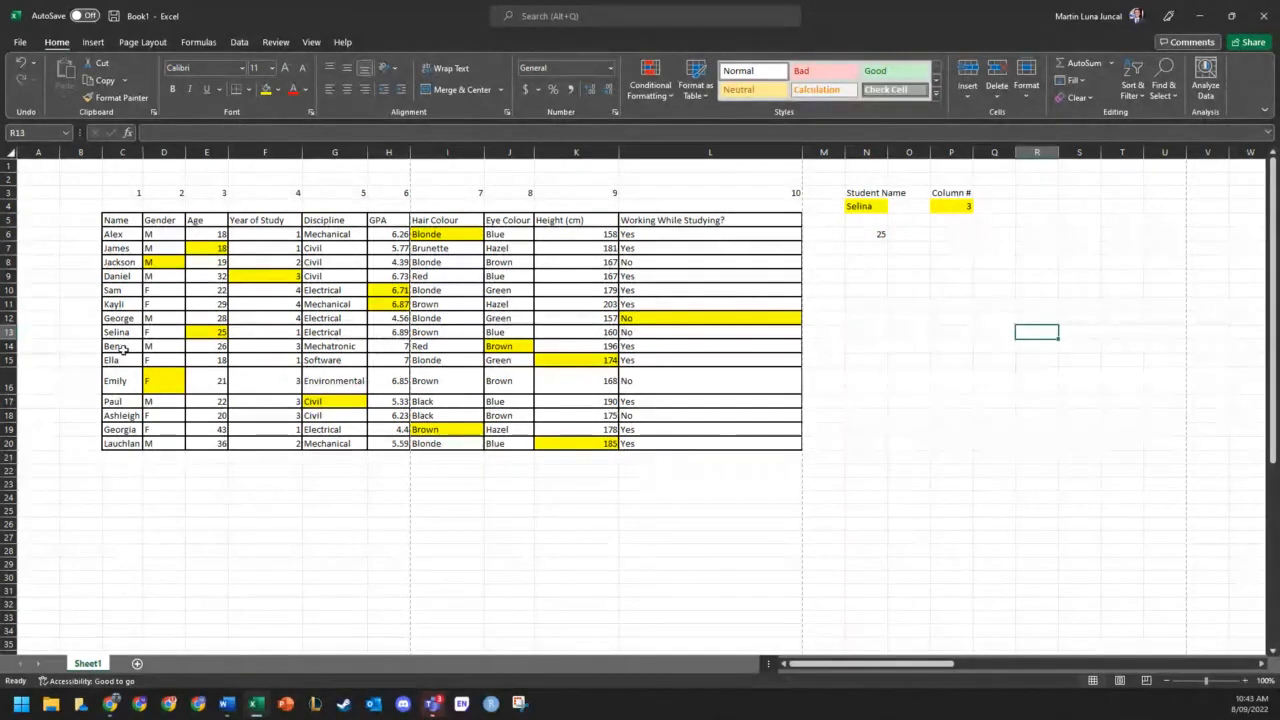
- Examine the student table's rows and columns together with the lookup inputs in N4 and P4 and the result in N6
left_click(122, 593)
scroll(146, 517, "down", 20)
scroll(157, 414, "up", 20)
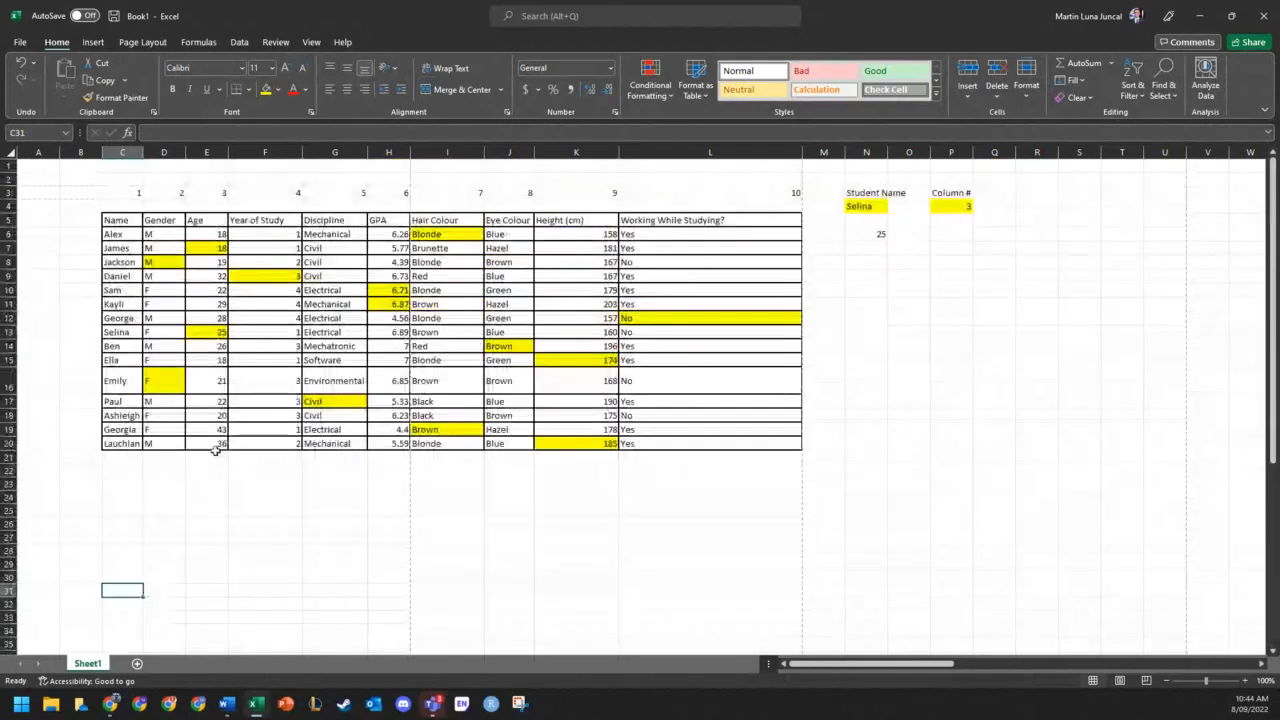
left_click(863, 206)
left_click(969, 207)
type("3")
key("ctrl+Return")
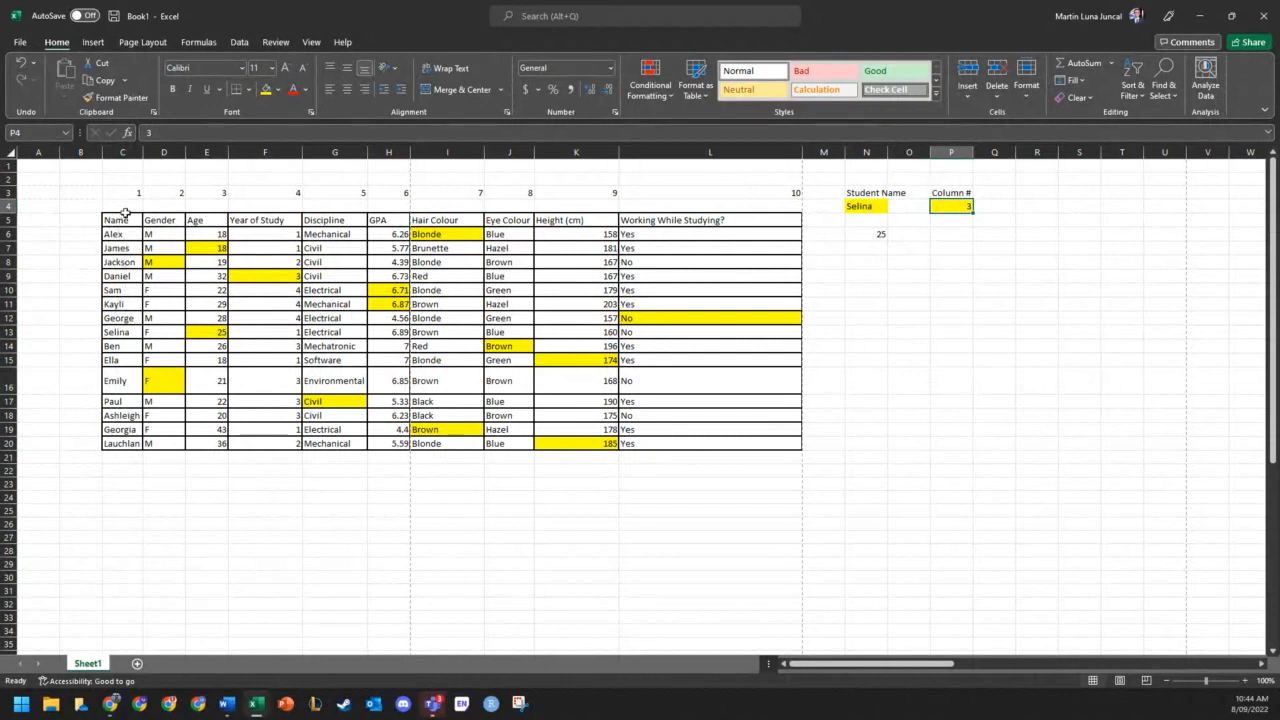
left_click(222, 431)
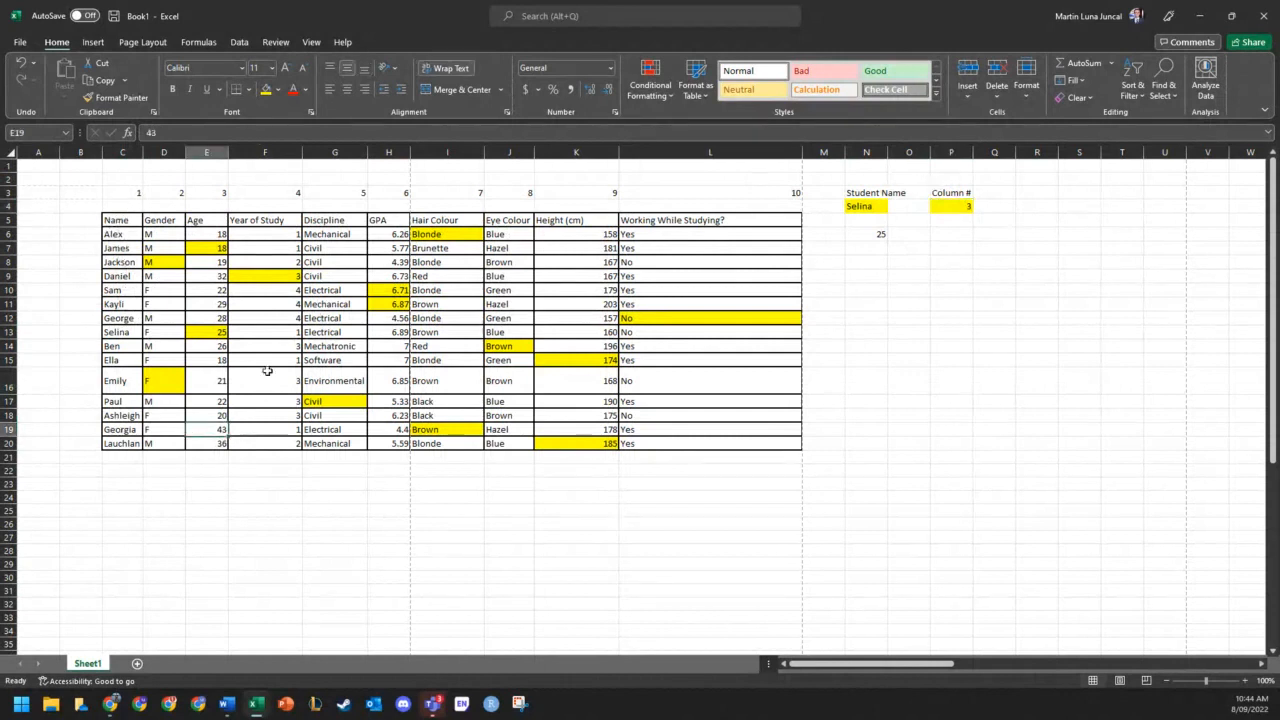
scroll(63, 280, "down", 8)
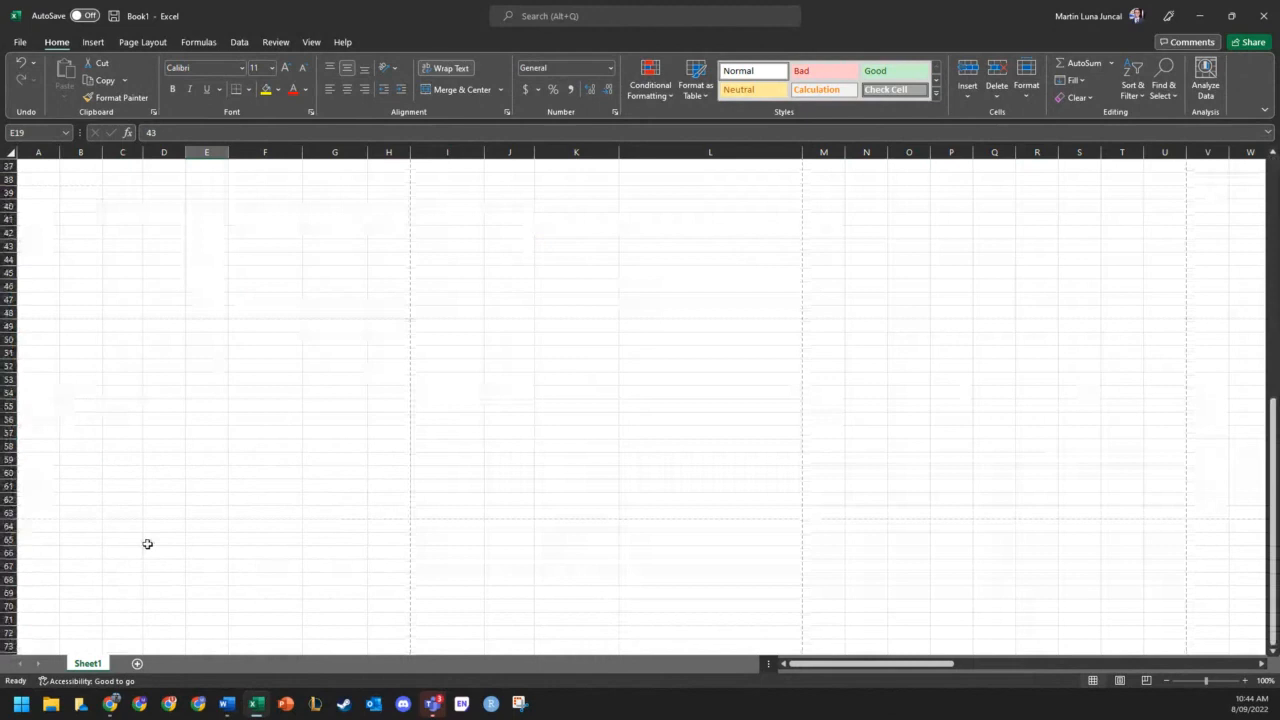
scroll(139, 397, "up", 8)
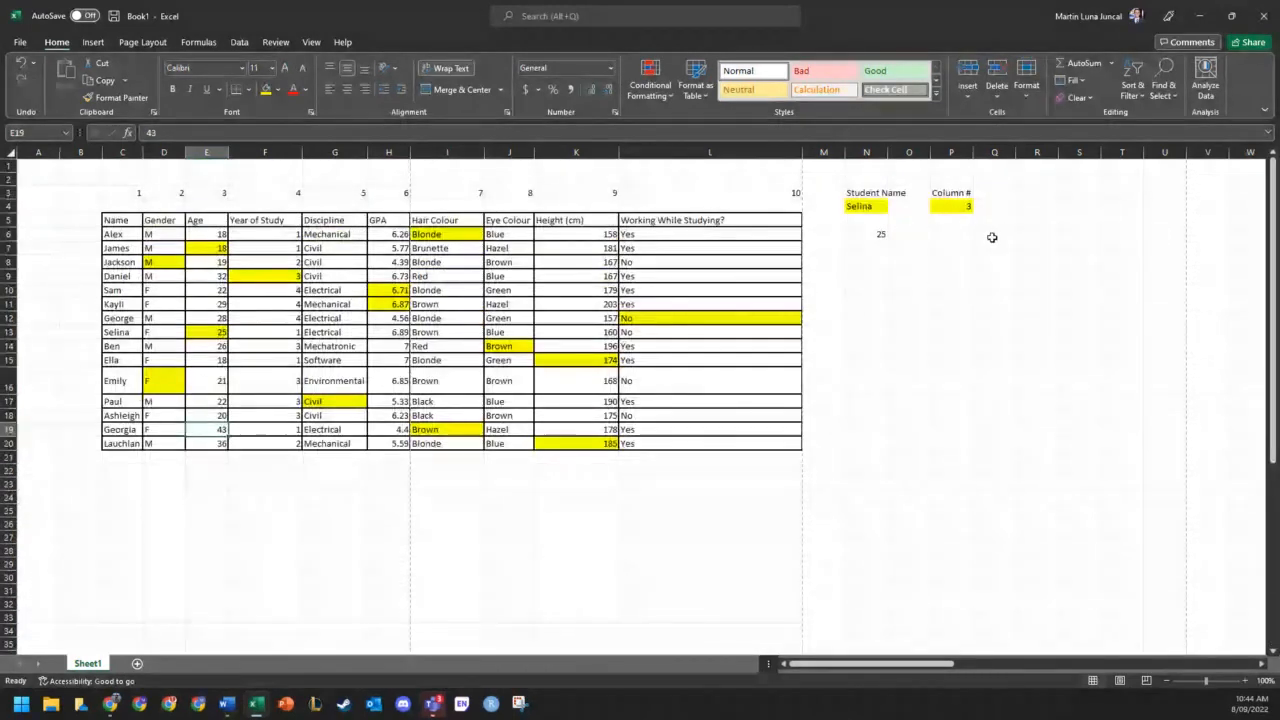
left_click(882, 236)
key("Up")
key("Up")
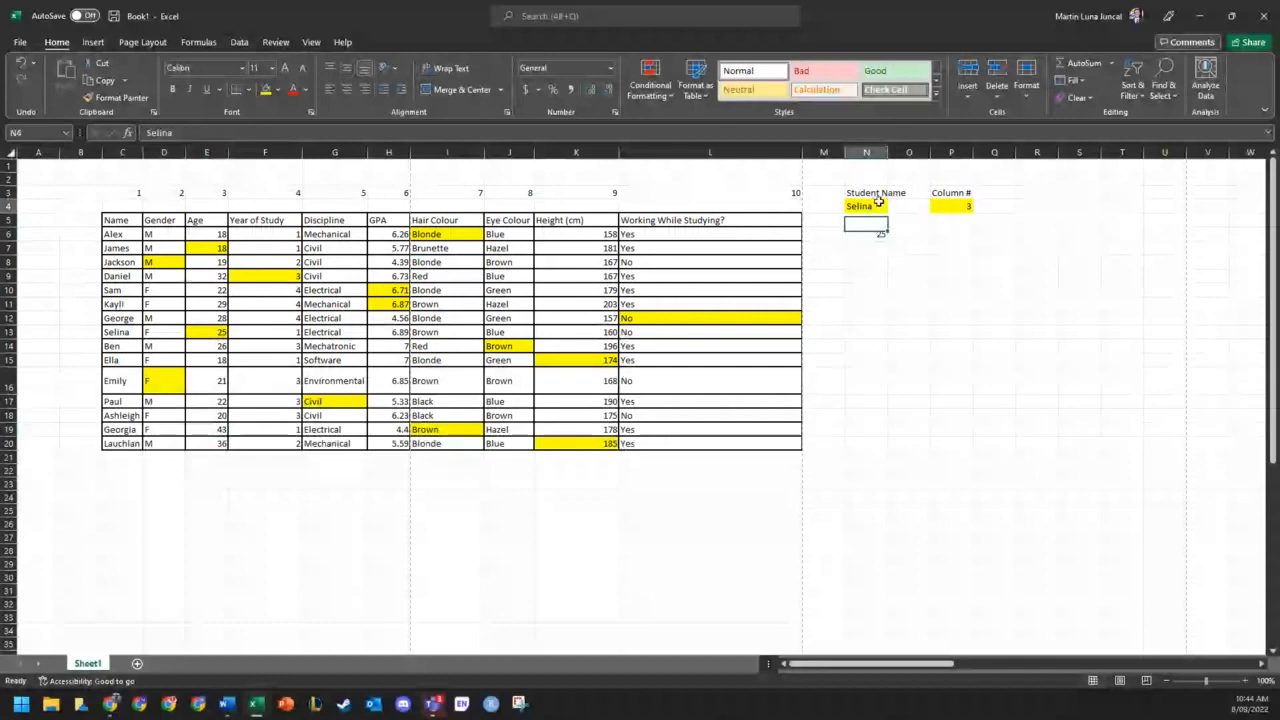
key("Right")
key("Right")
key("Right")
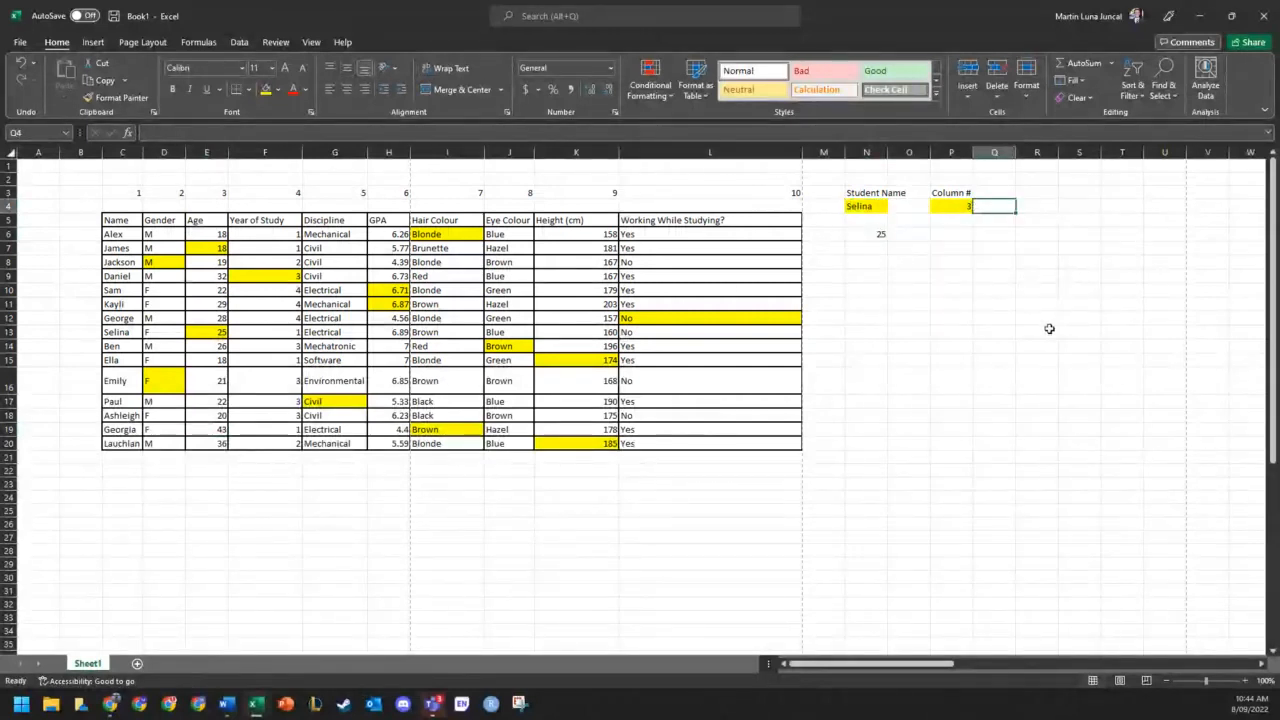
- Enter the name of the student in table row 18 in N4 and column number 8 in P4
left_click(865, 206)
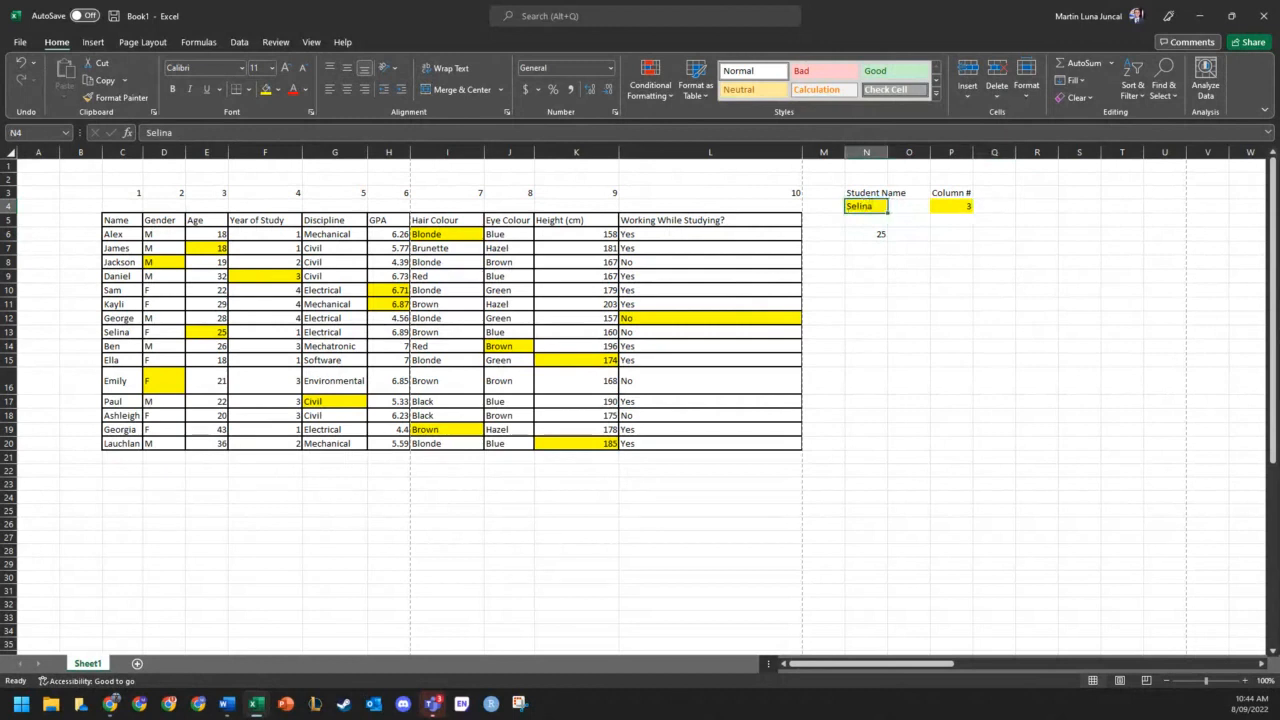
type("Ashl")
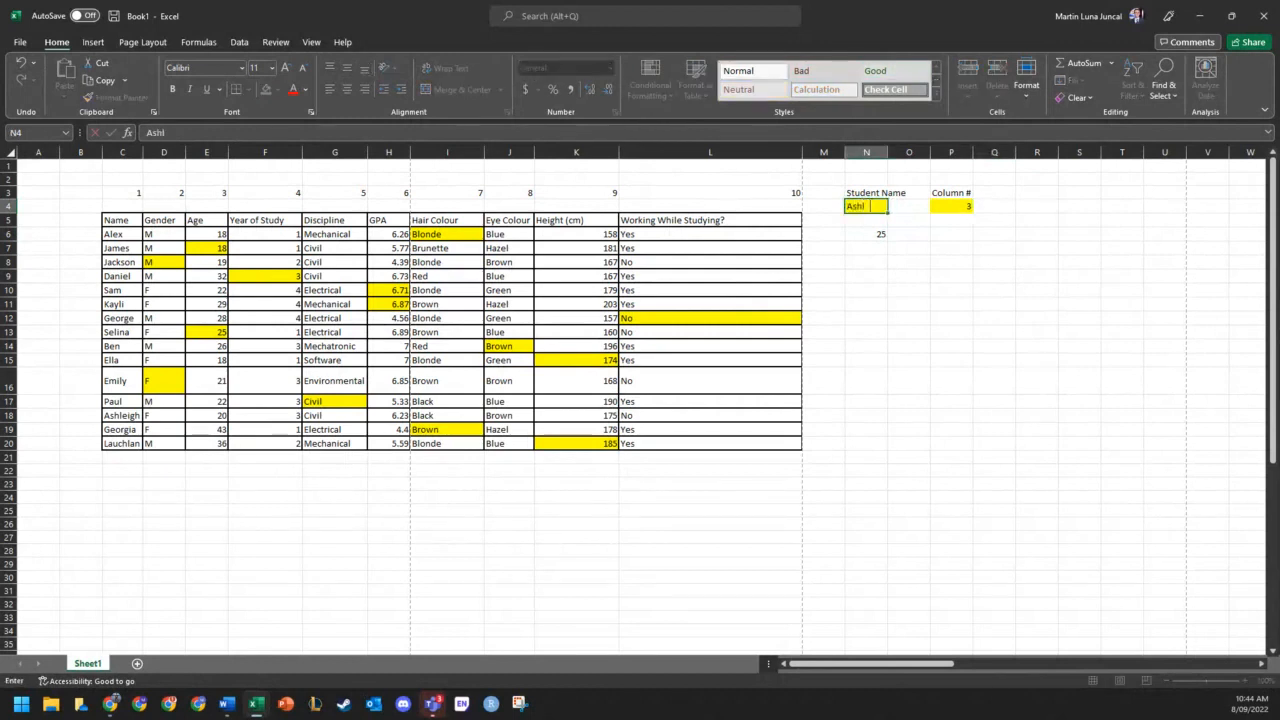
type("eigh")
key("Tab")
key("Tab")
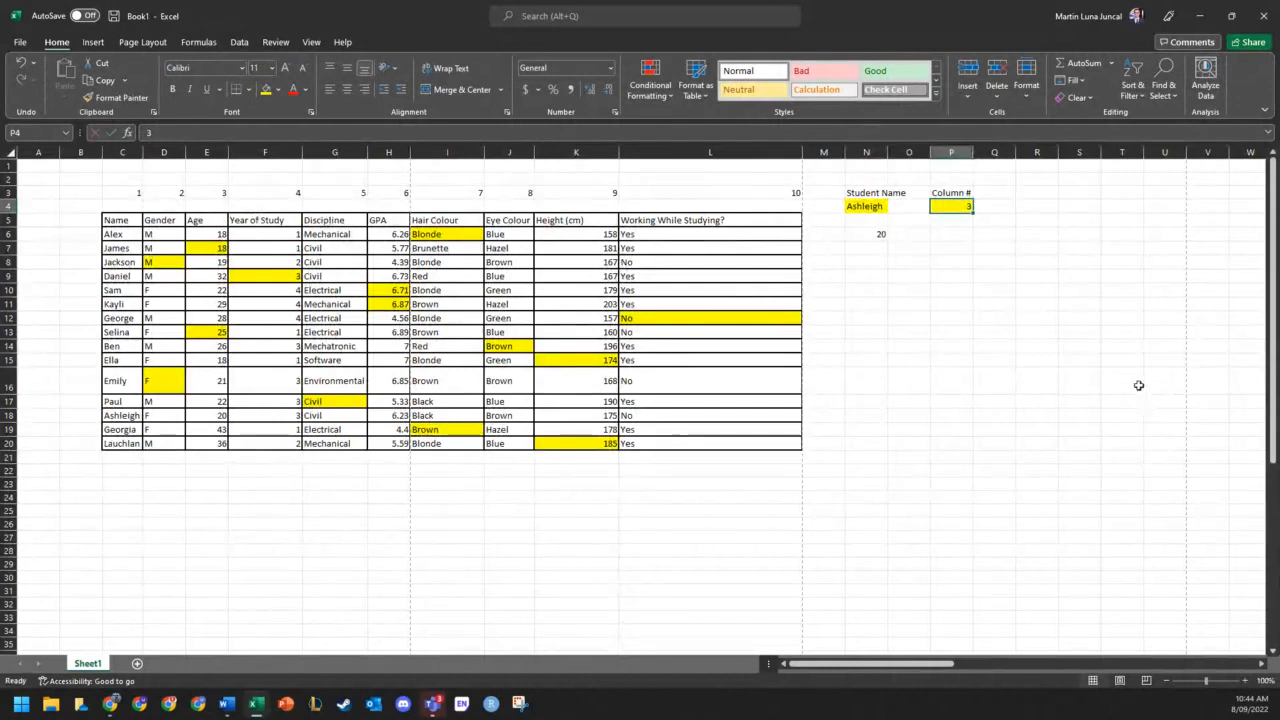
type("8")
left_click(1054, 391)
- Fill the matching Eye Colour cell J18 with yellow
left_click(862, 236)
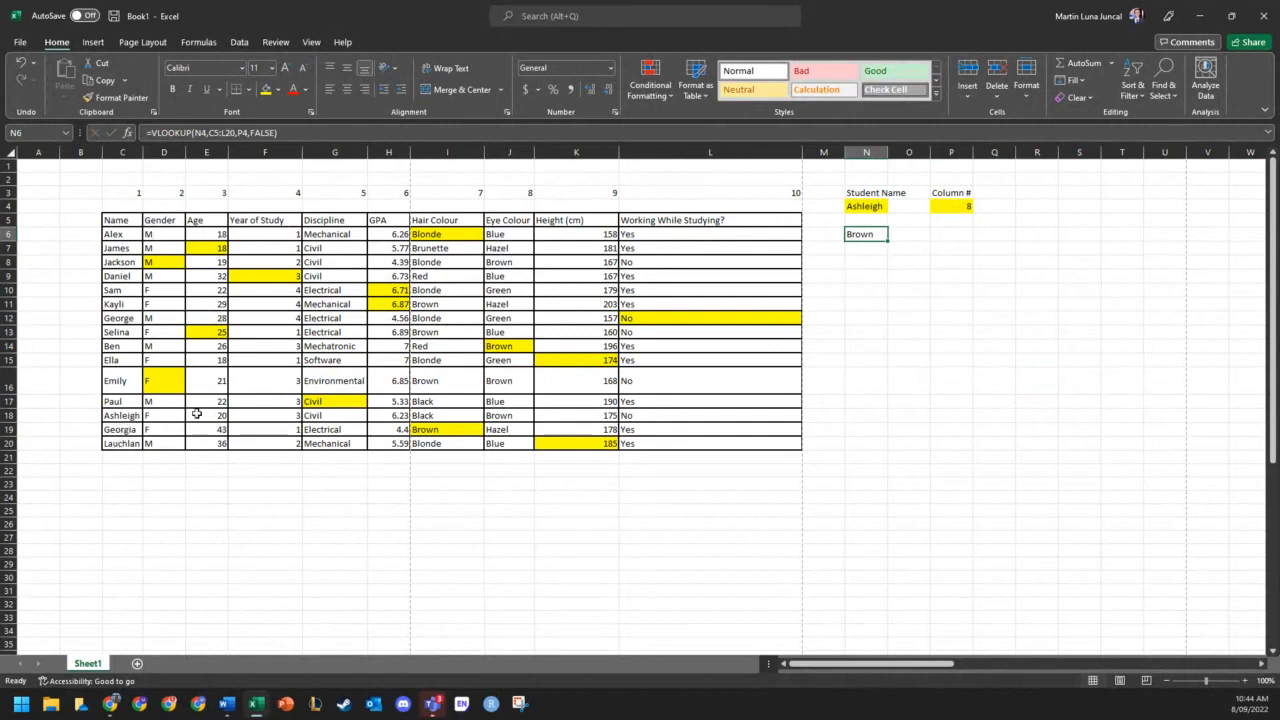
left_click(487, 415)
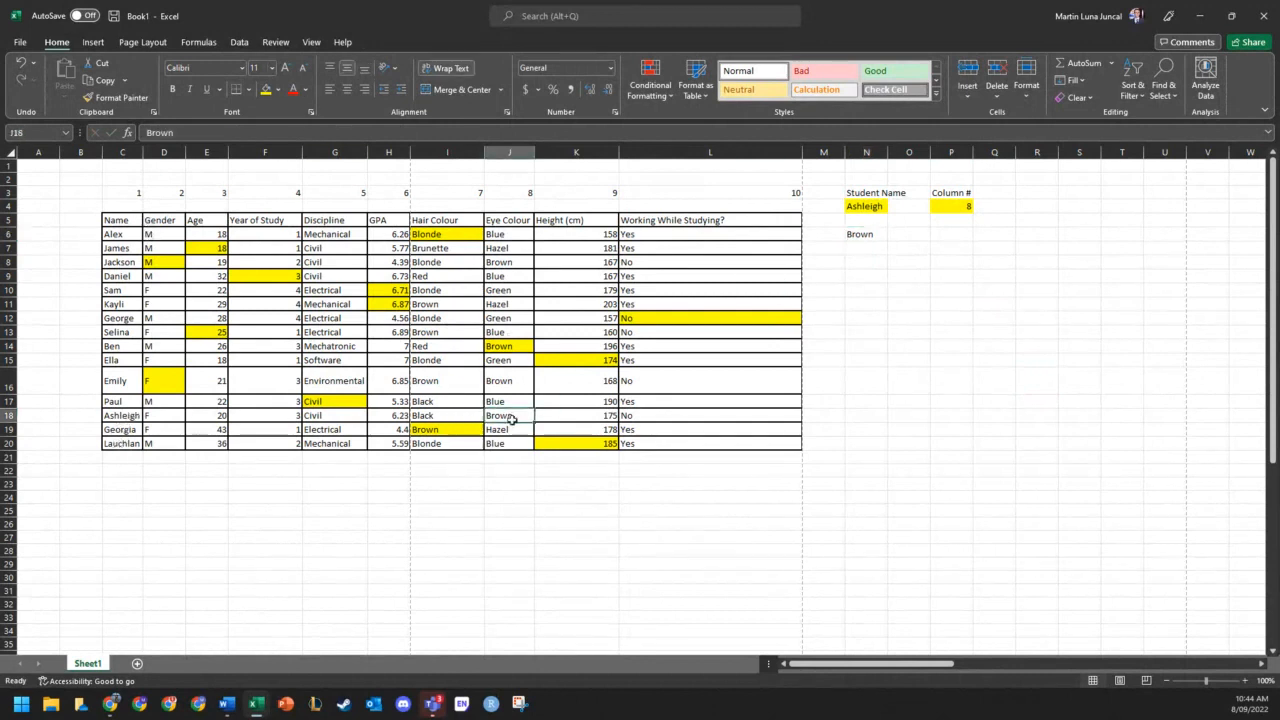
left_click(265, 89)
left_click(1164, 290)
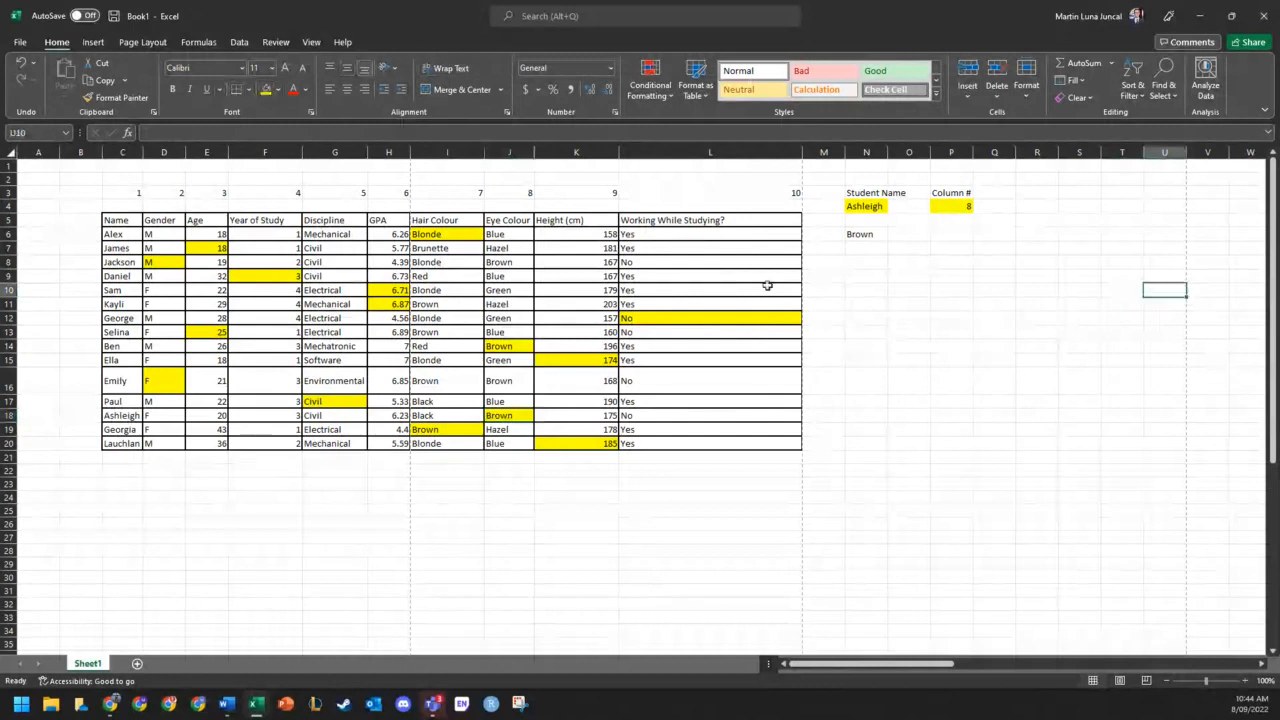
left_click(979, 316)
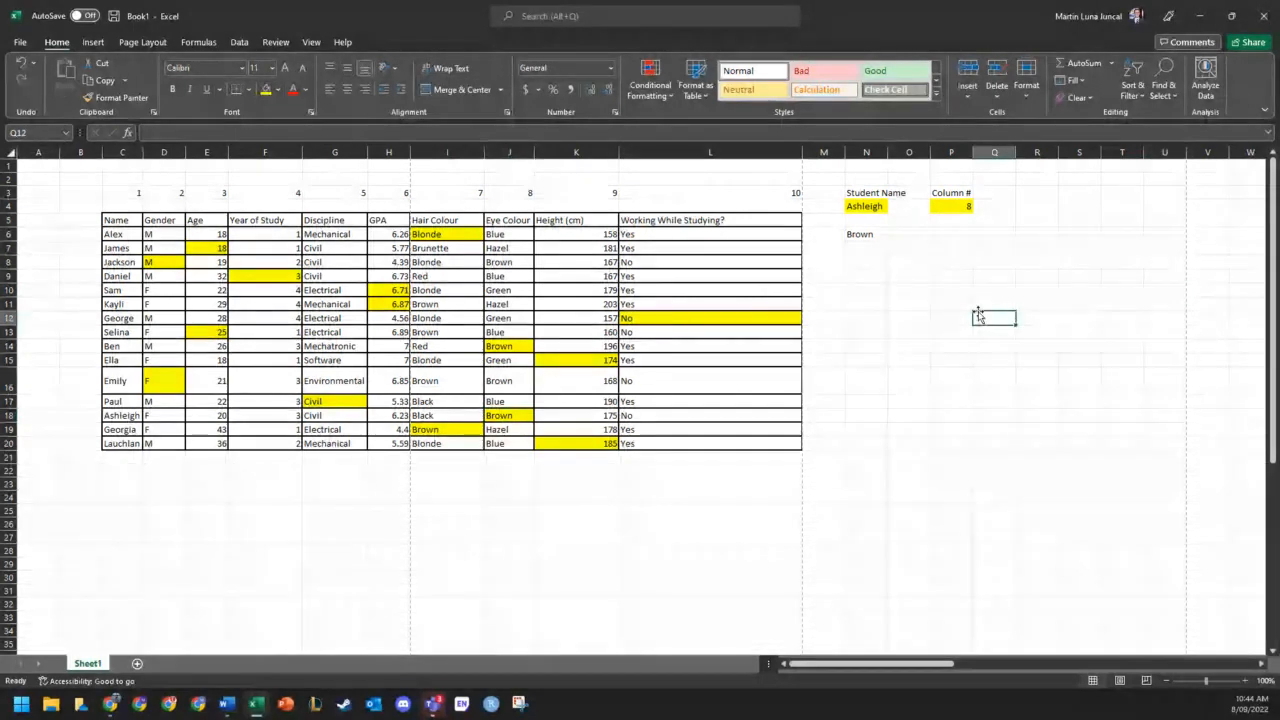
left_click(968, 343)
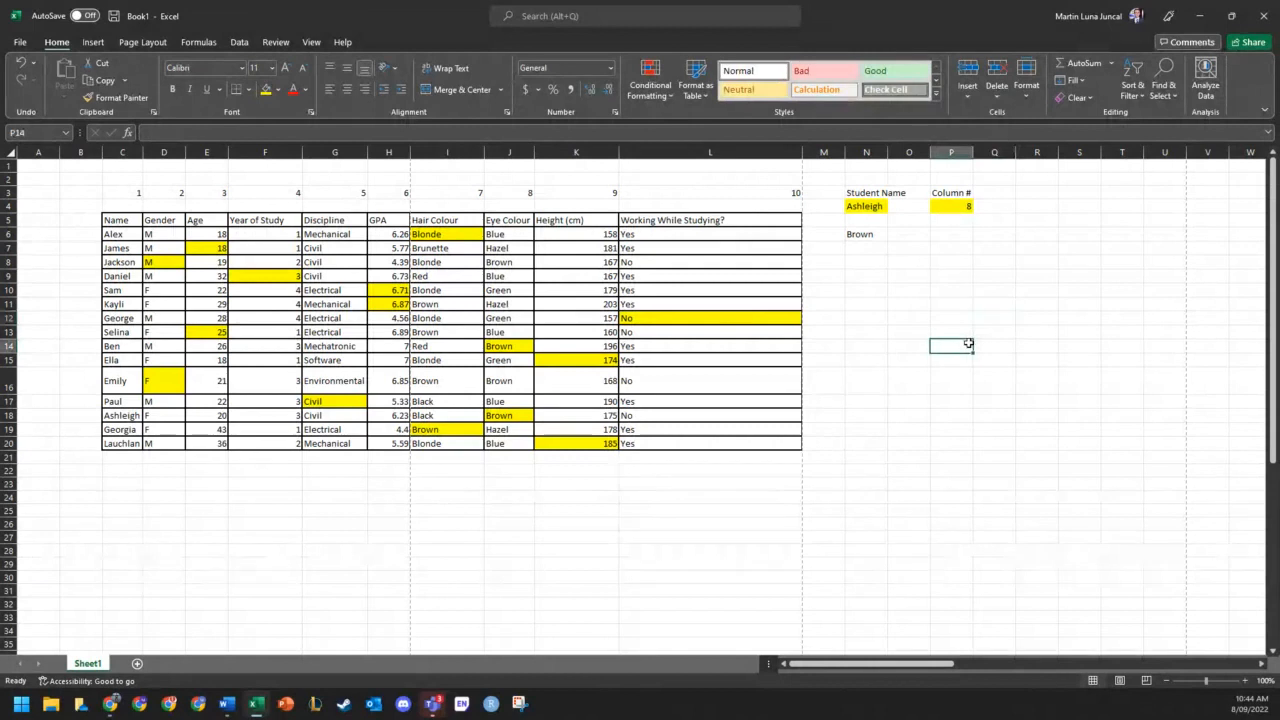